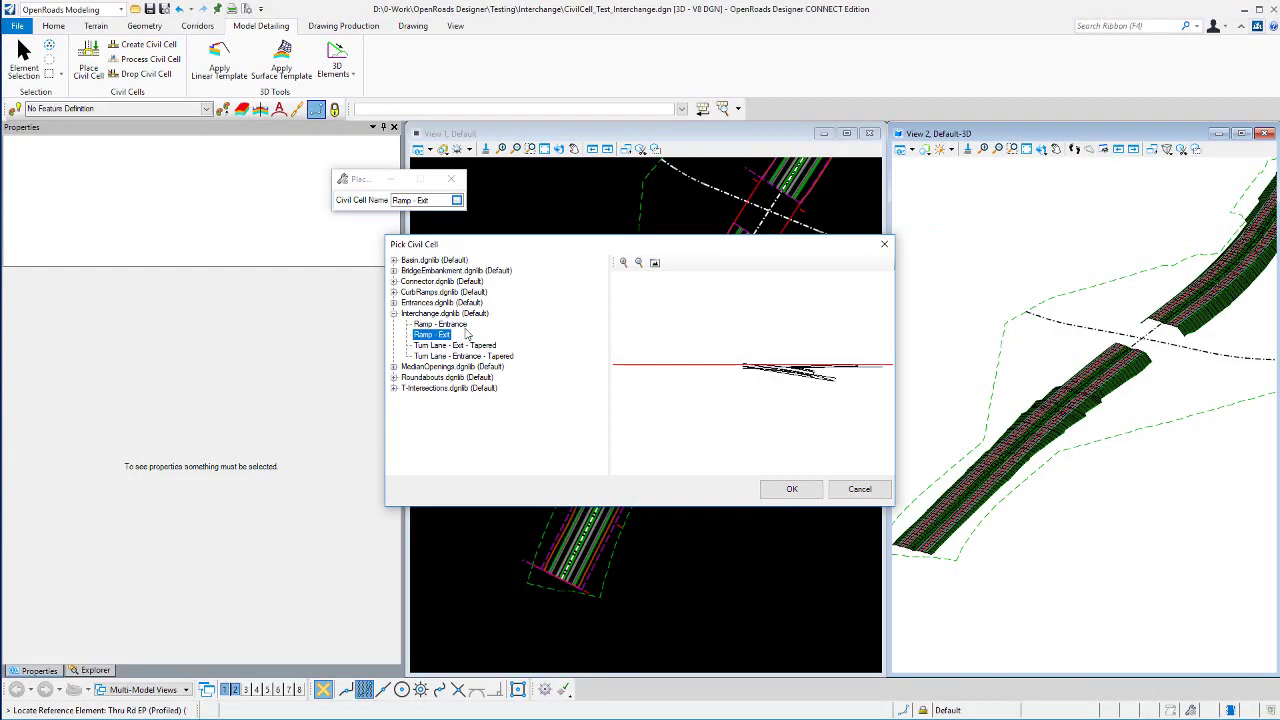
Preview the Interchange.dgnlib cells and pick Ramp - Exit as the civil cell to place
click(462, 326)
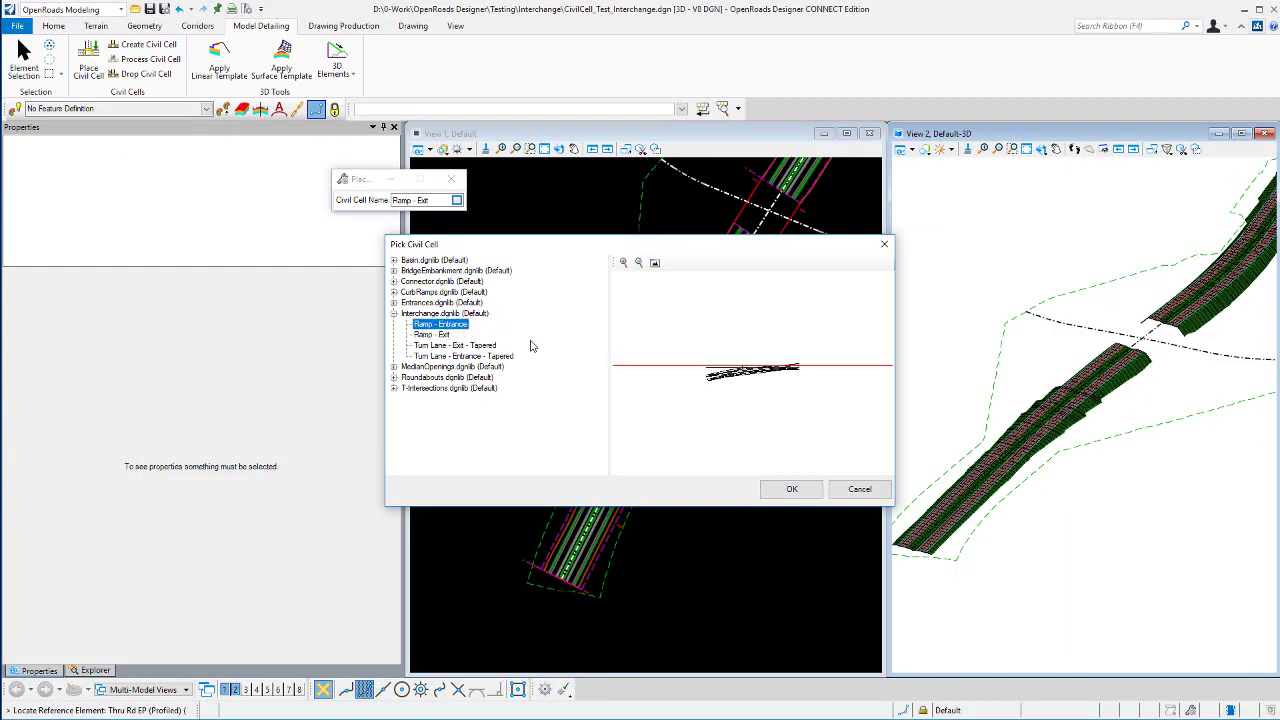
click(469, 346)
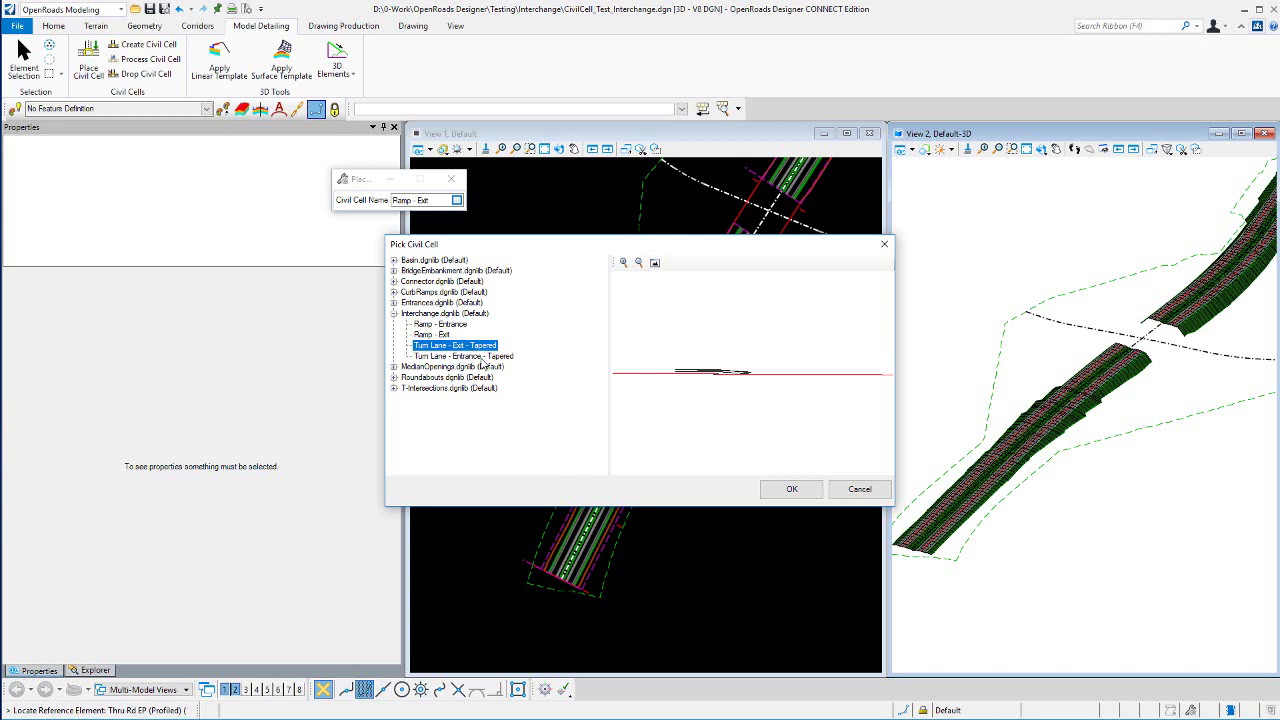
click(448, 335)
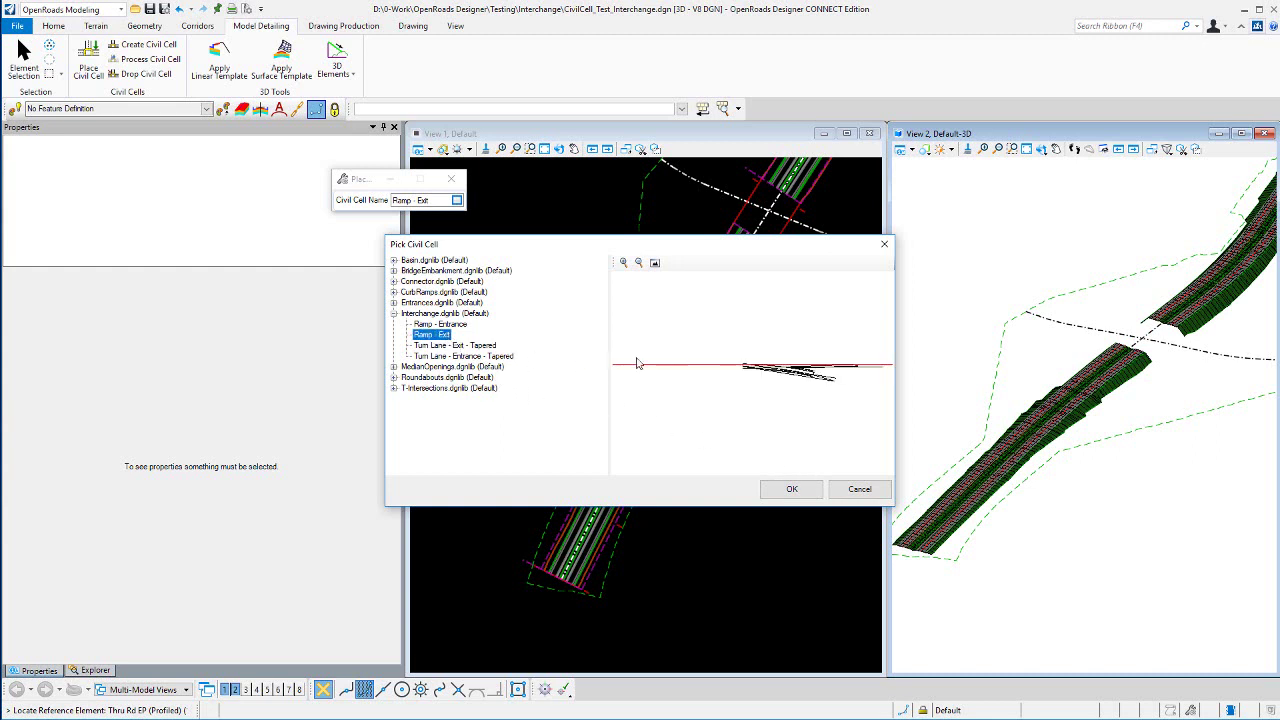
click(799, 490)
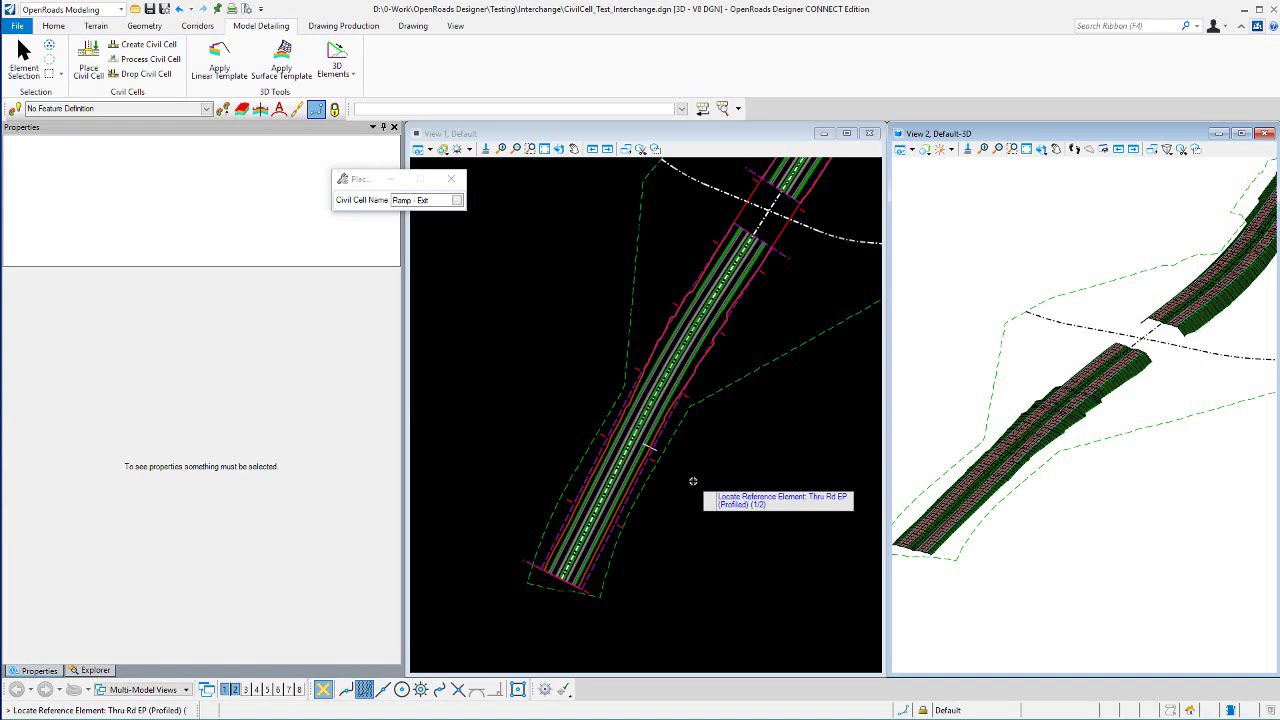
Pick the Thru Rd EP edge as reference and set the ramp start point on it
scroll(657, 442, up, 1)
scroll(657, 442, up, 3)
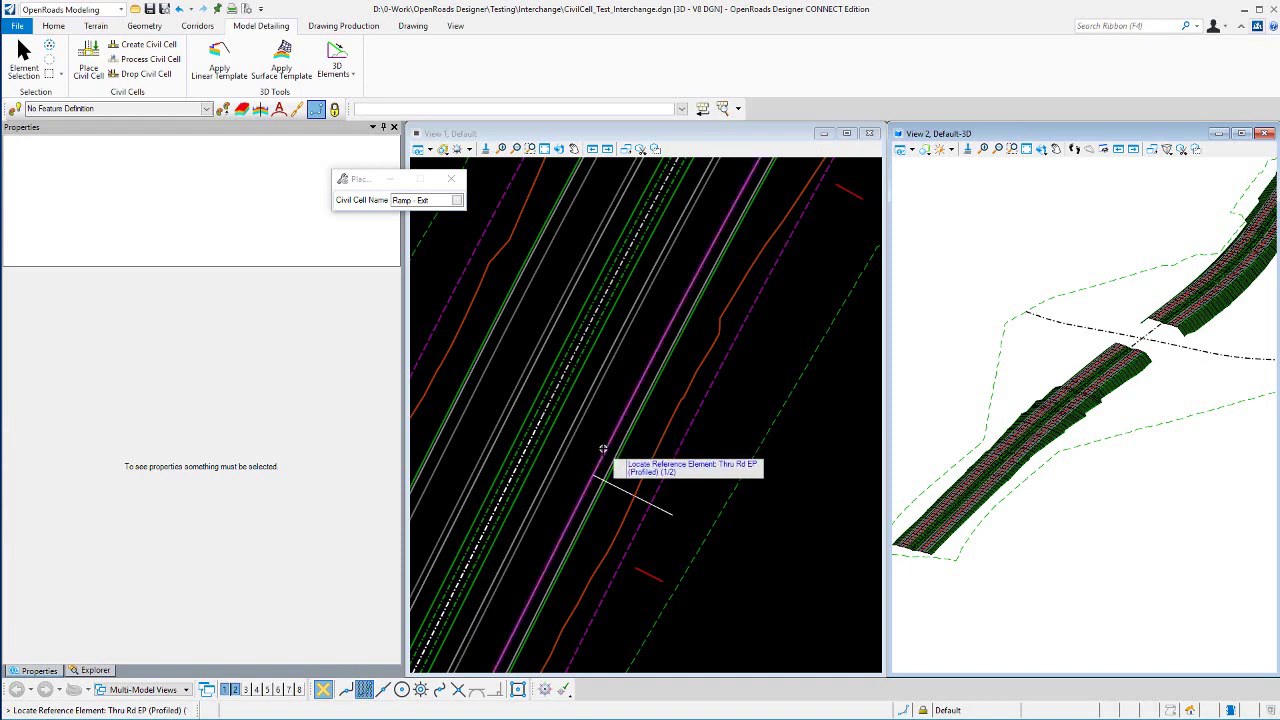
click(603, 450)
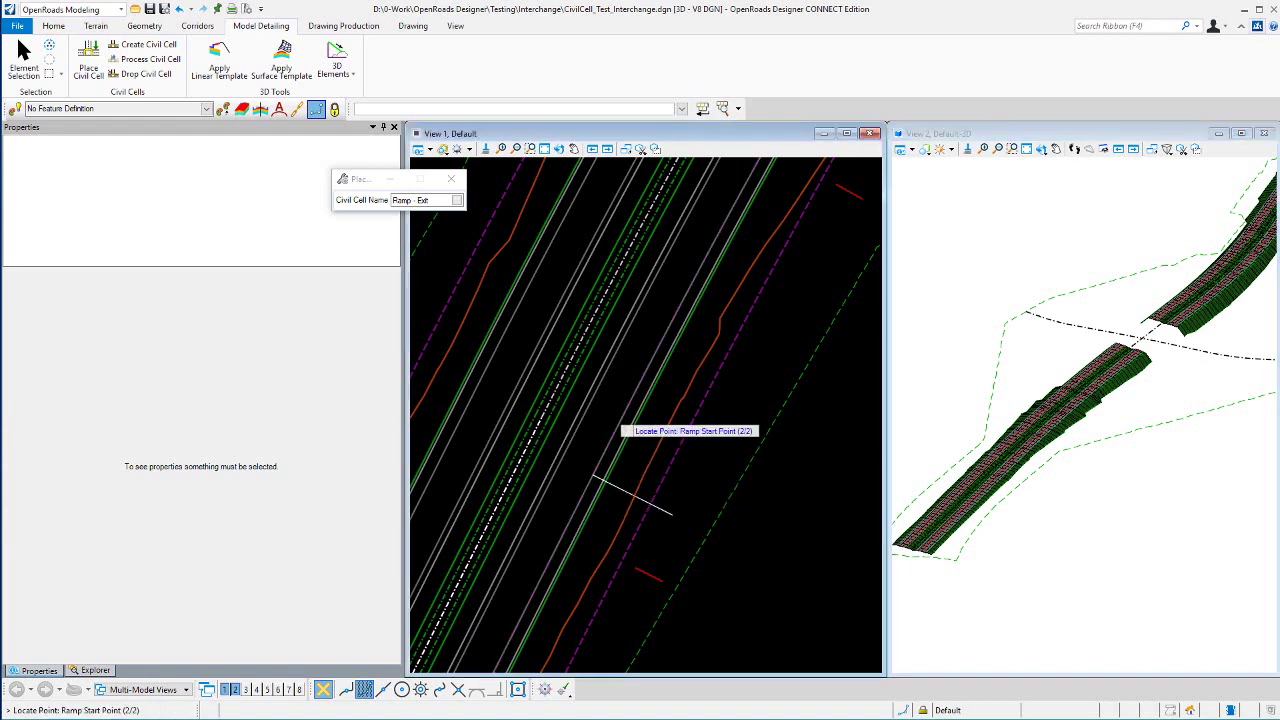
scroll(698, 434, down, 2)
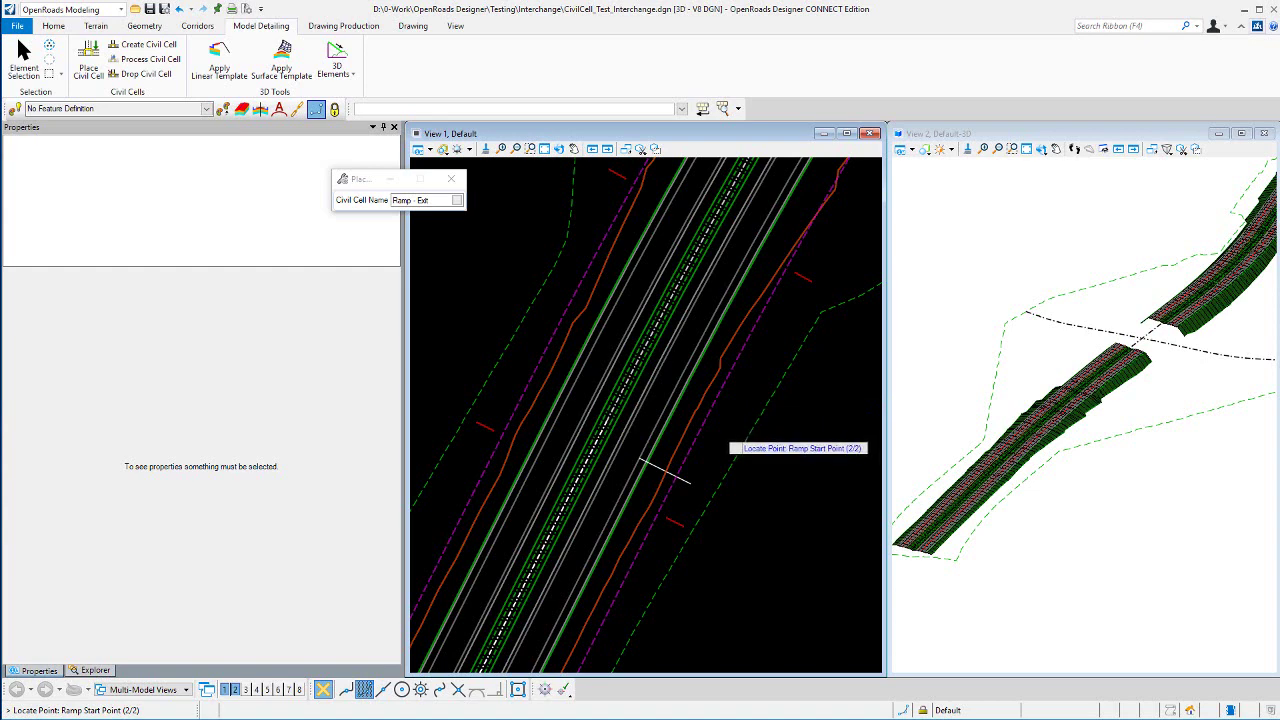
scroll(690, 468, up, 1)
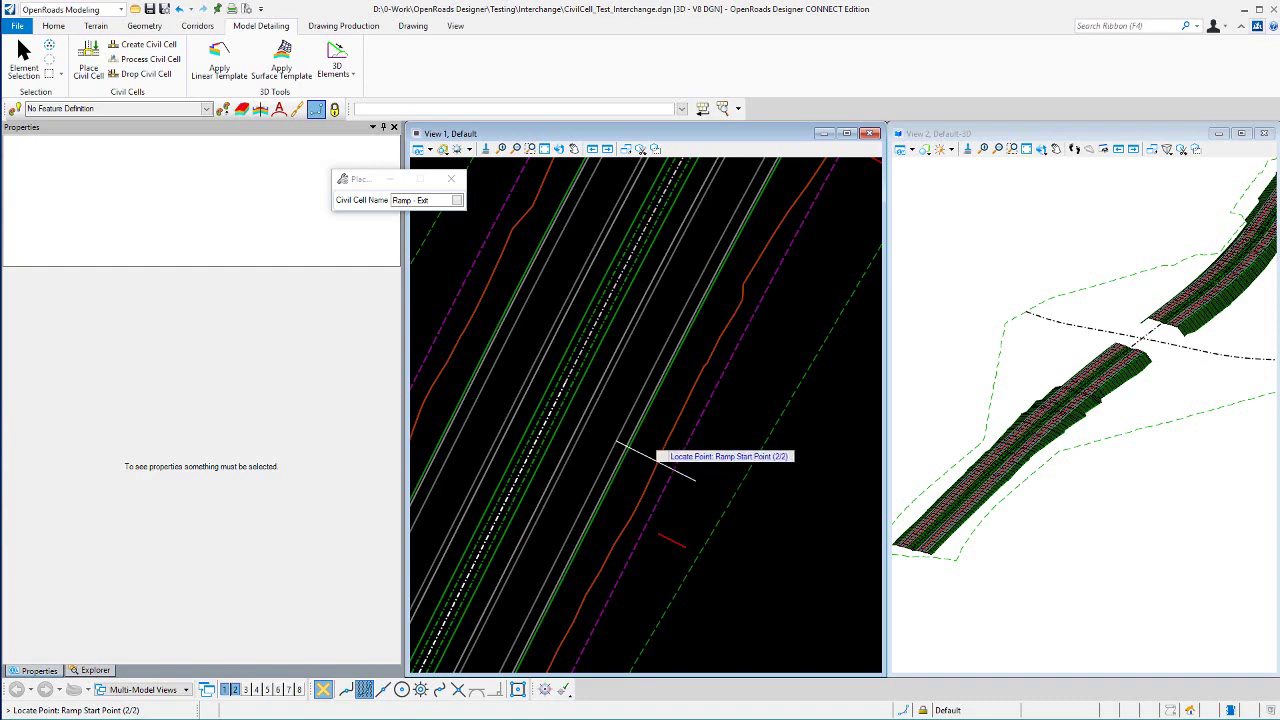
click(694, 480)
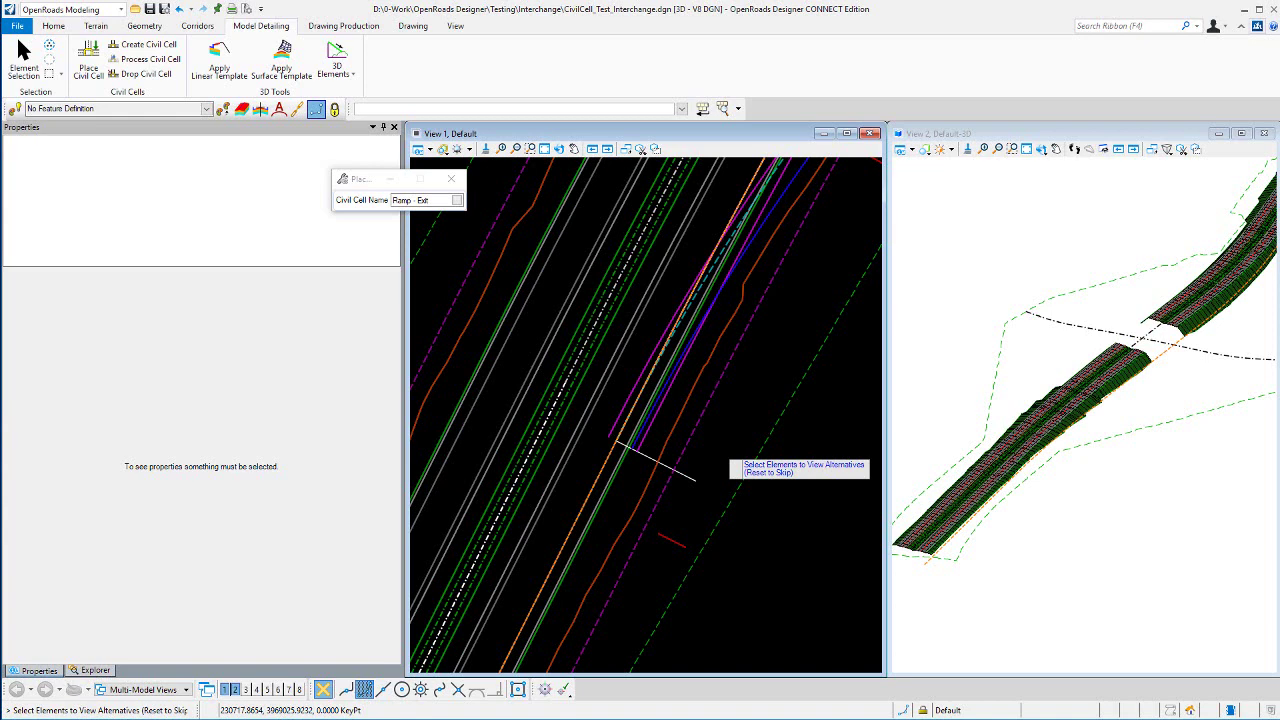
Skip the alternative elements and accept the Ramp - Exit placement, creating the DNC_Ramp_EOP corridor
scroll(725, 456, down, 3)
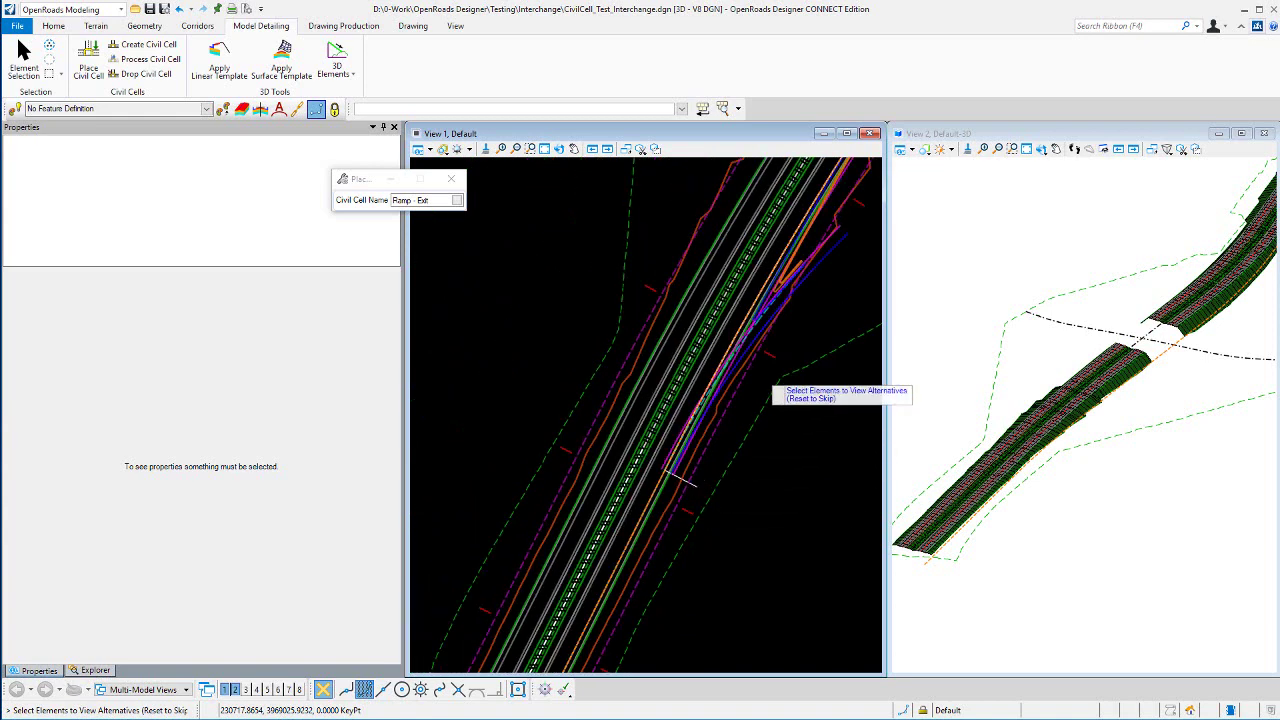
scroll(700, 381, down, 1)
scroll(798, 334, up, 1)
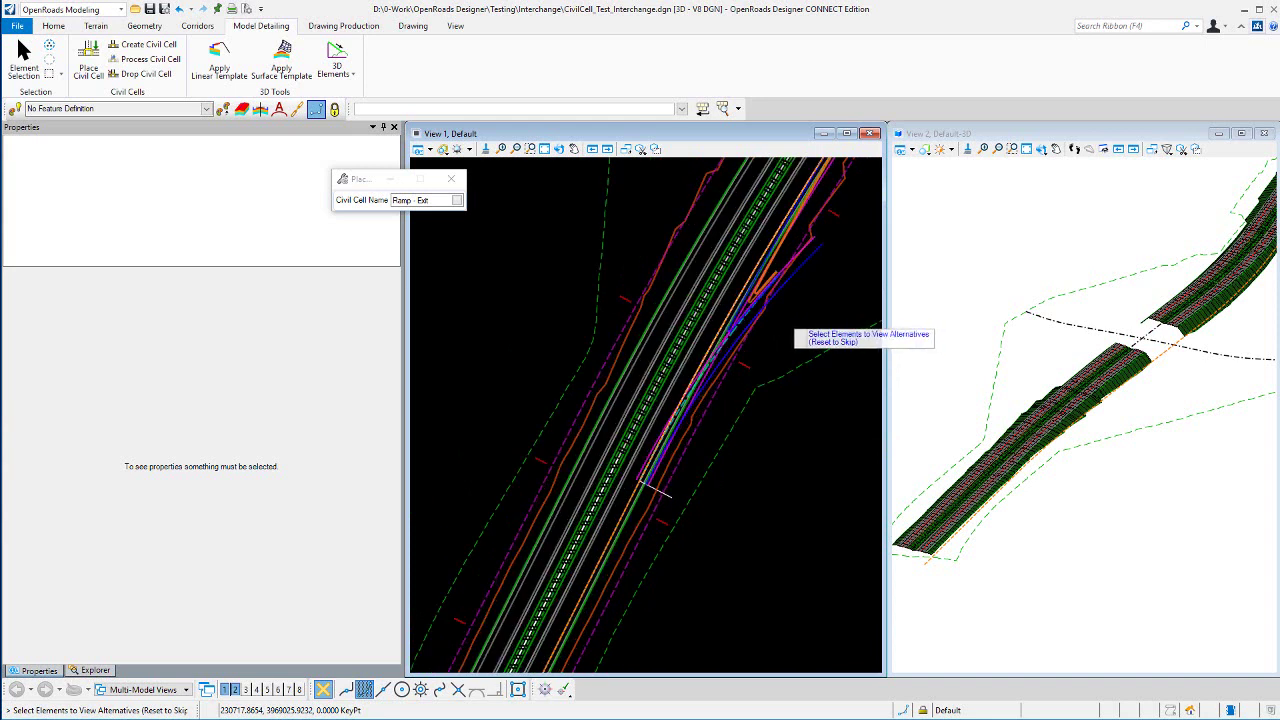
right_click(783, 318)
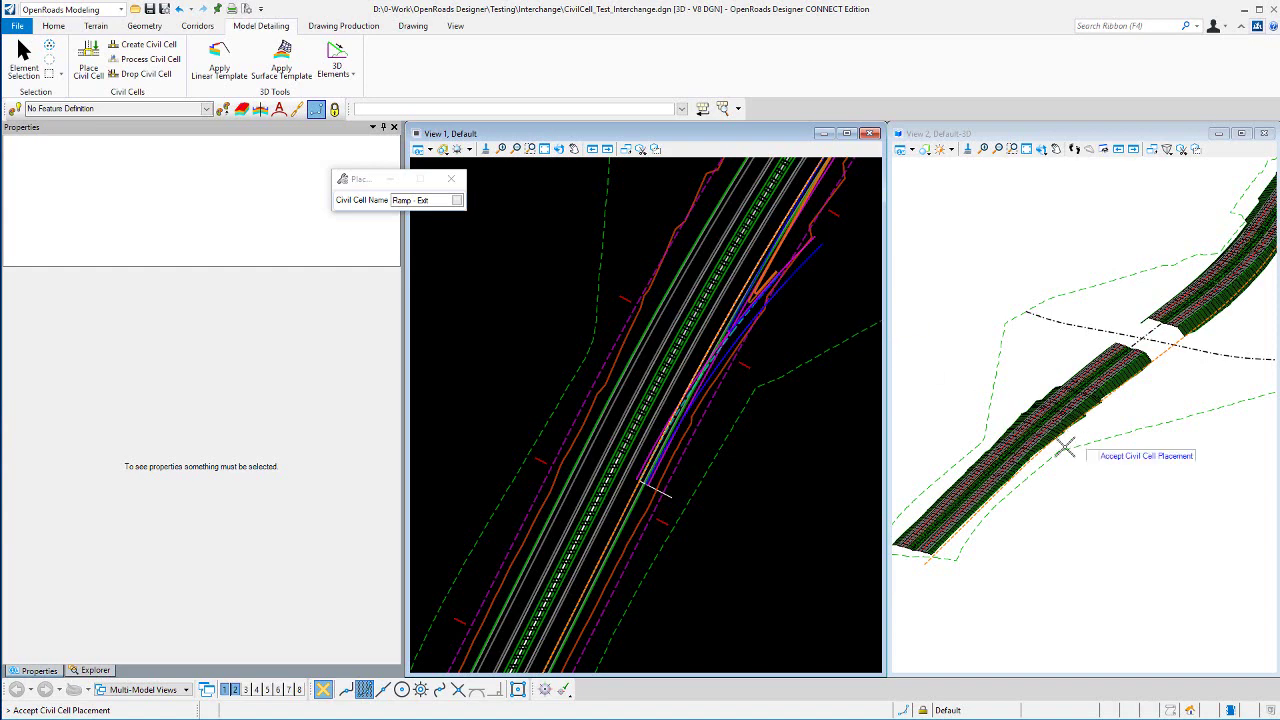
scroll(1060, 445, up, 1)
scroll(1048, 443, up, 1)
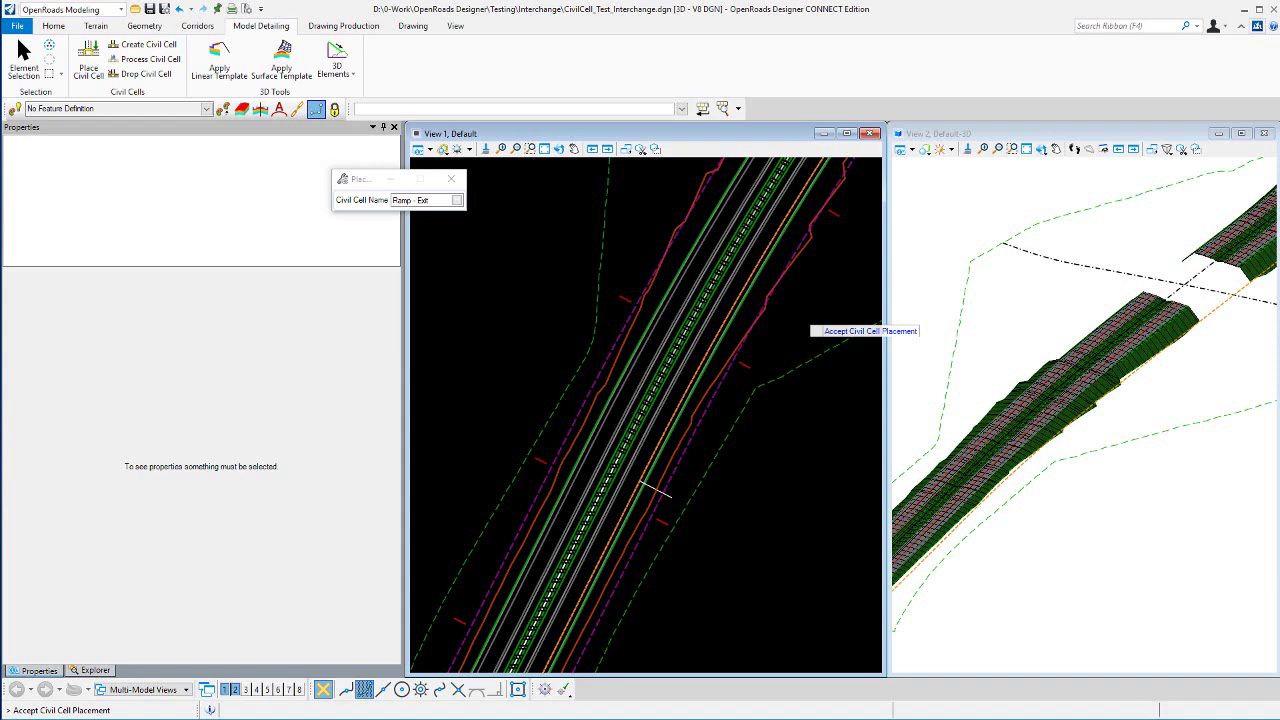
click(812, 330)
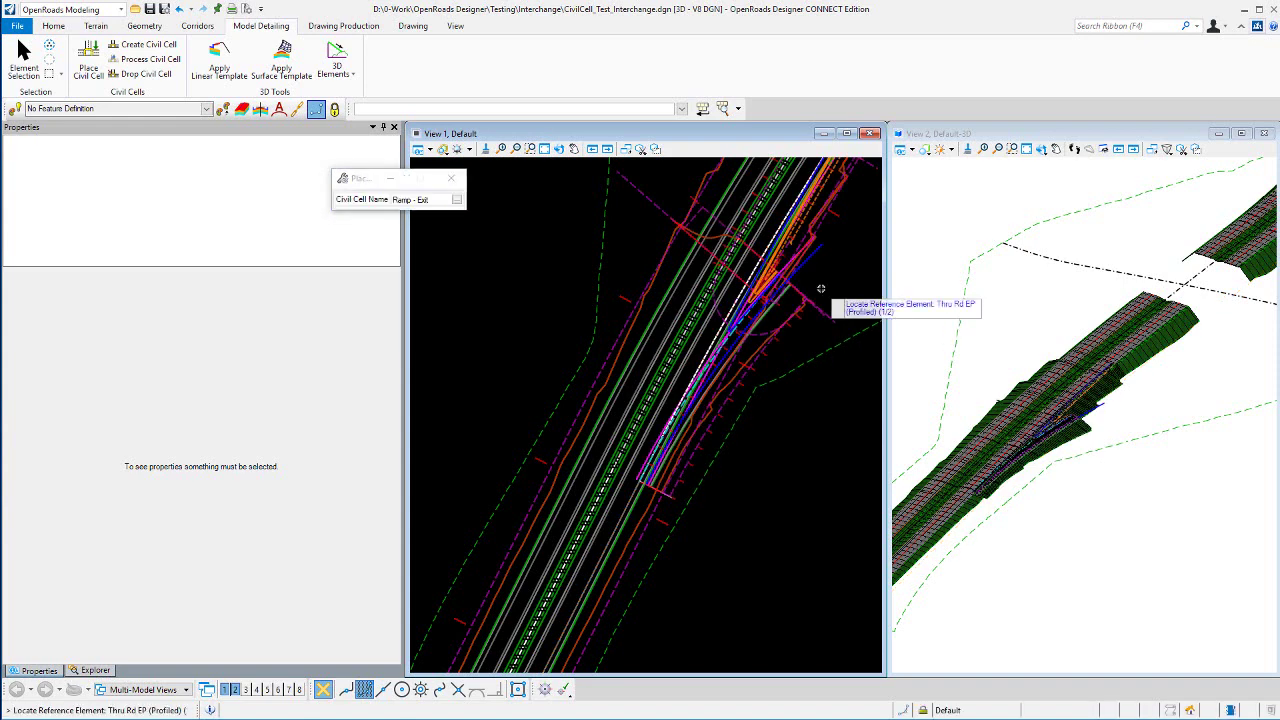
Switch to Element Selection and zoom around the new ramp junction in View 1
click(24, 60)
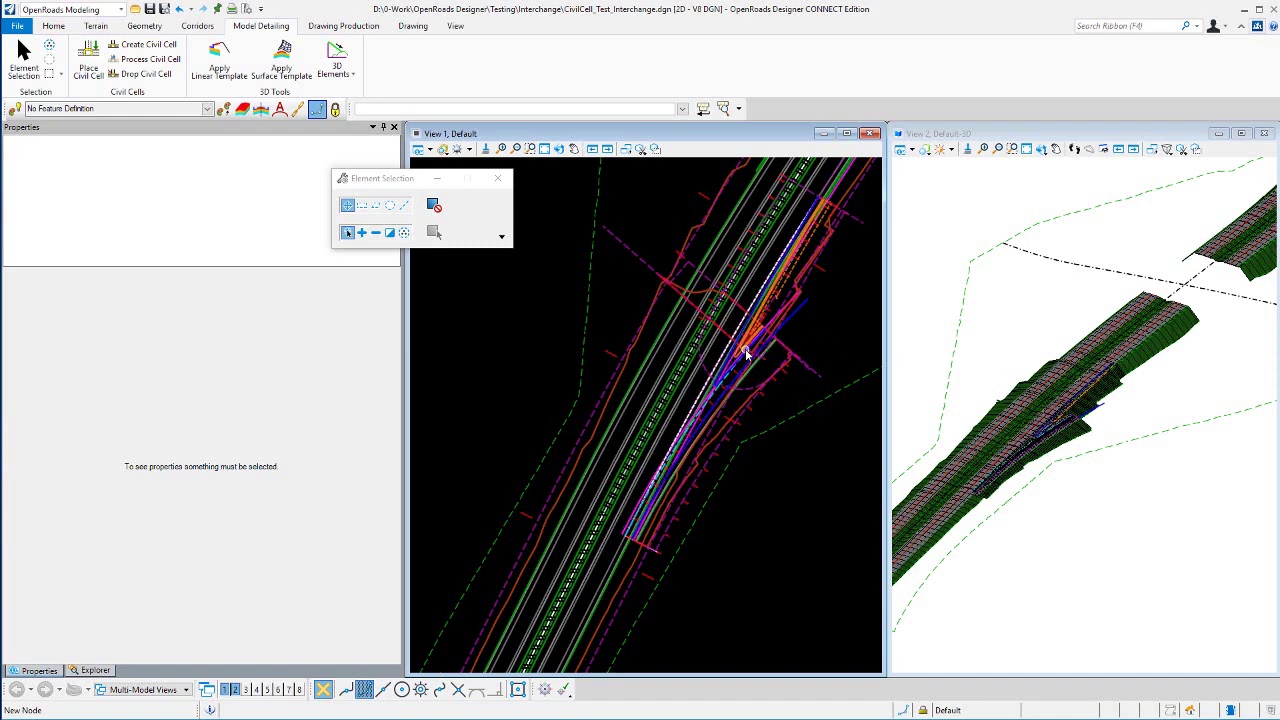
scroll(743, 349, up, 1)
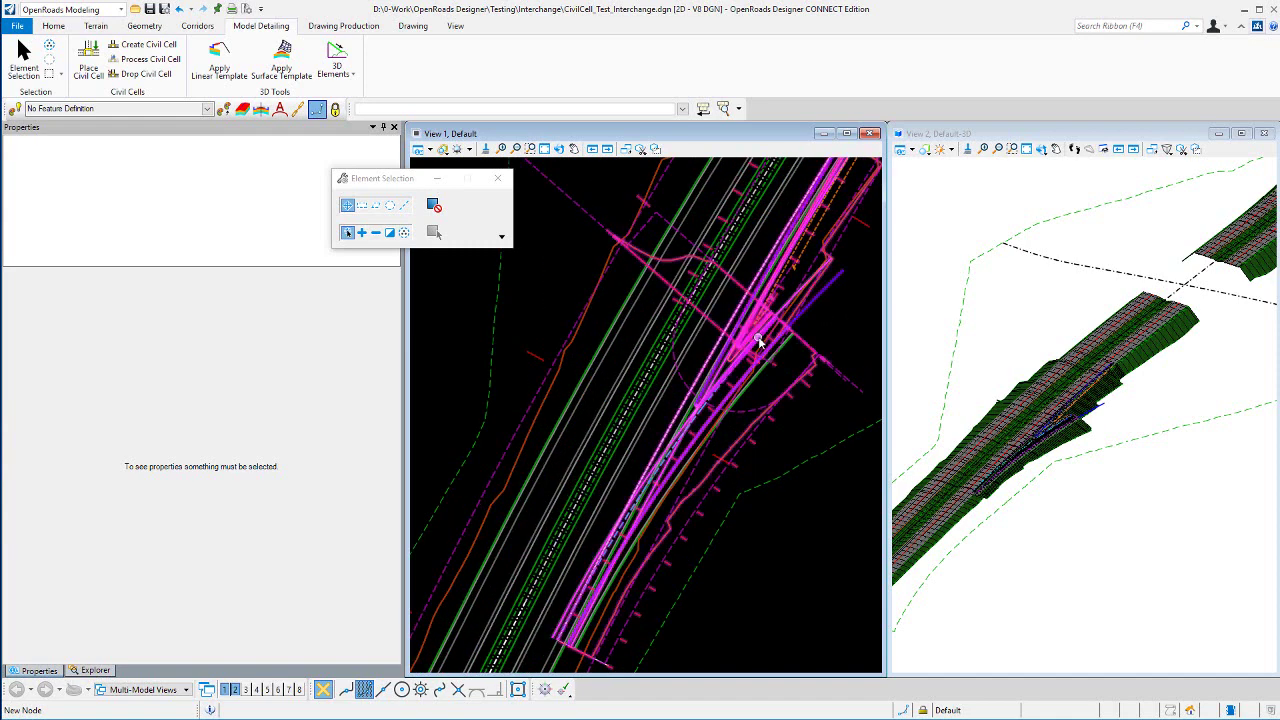
scroll(748, 330, up, 2)
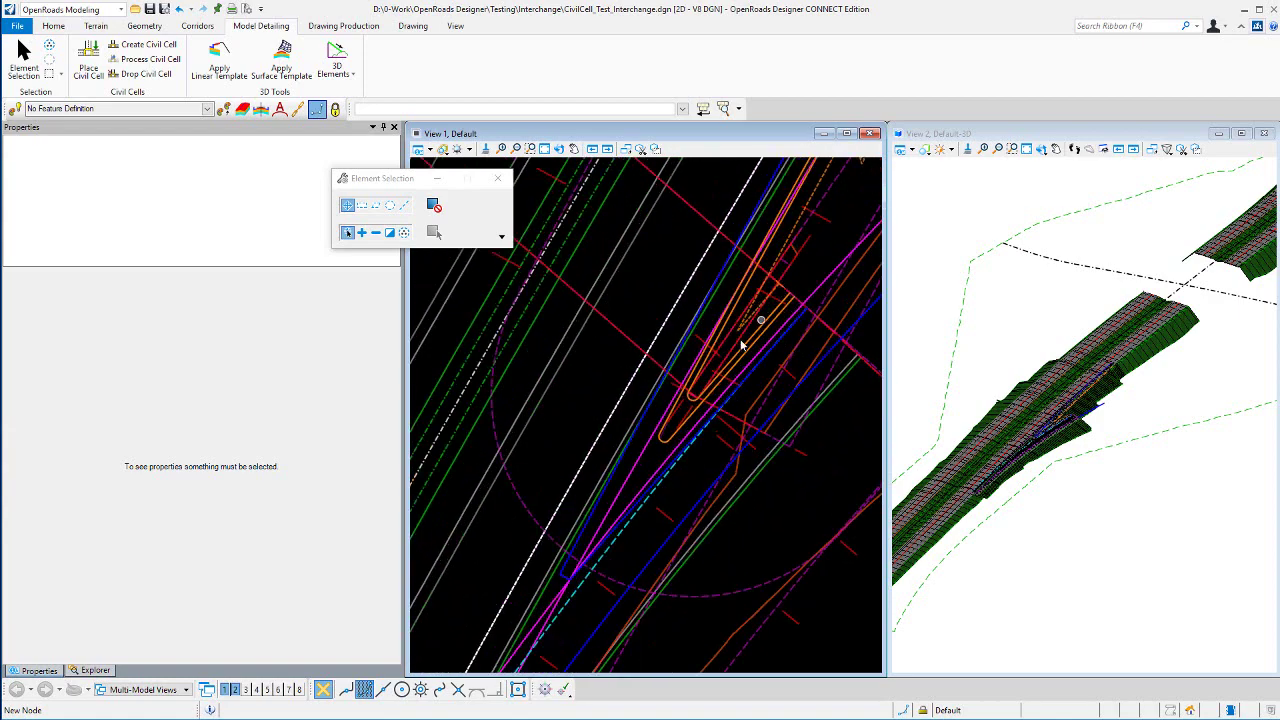
scroll(771, 323, down, 2)
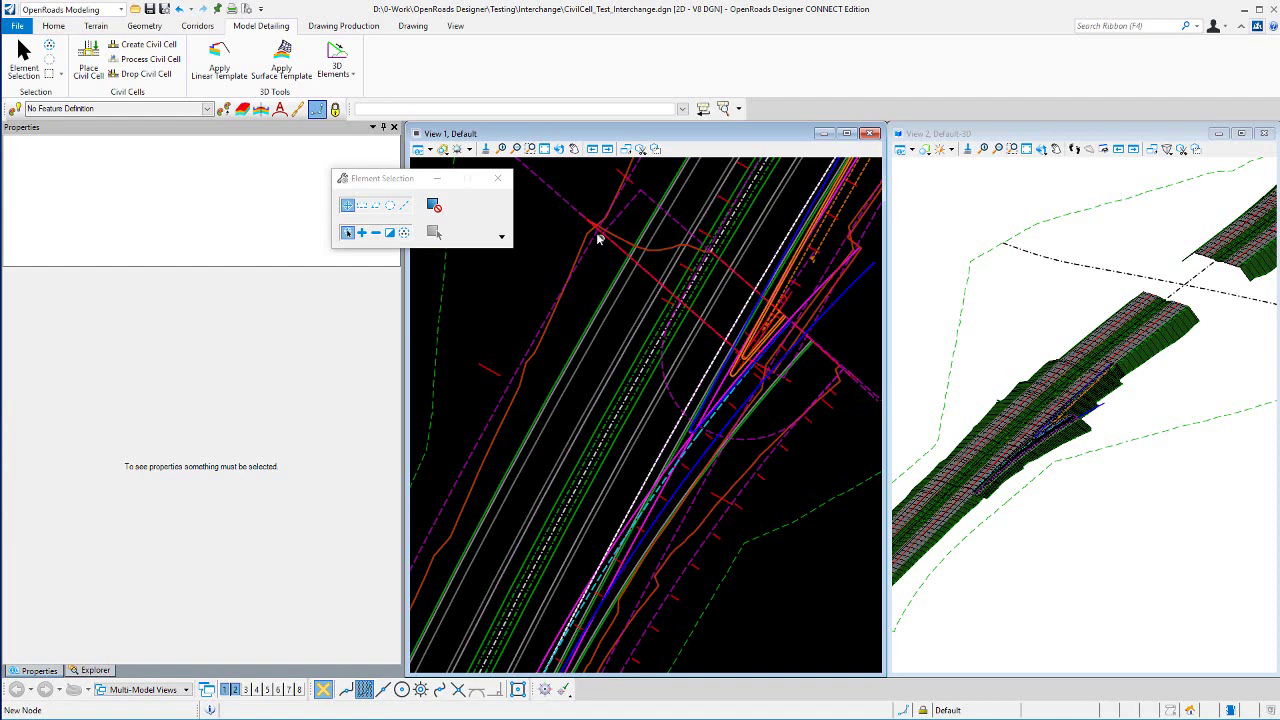
scroll(745, 284, down, 1)
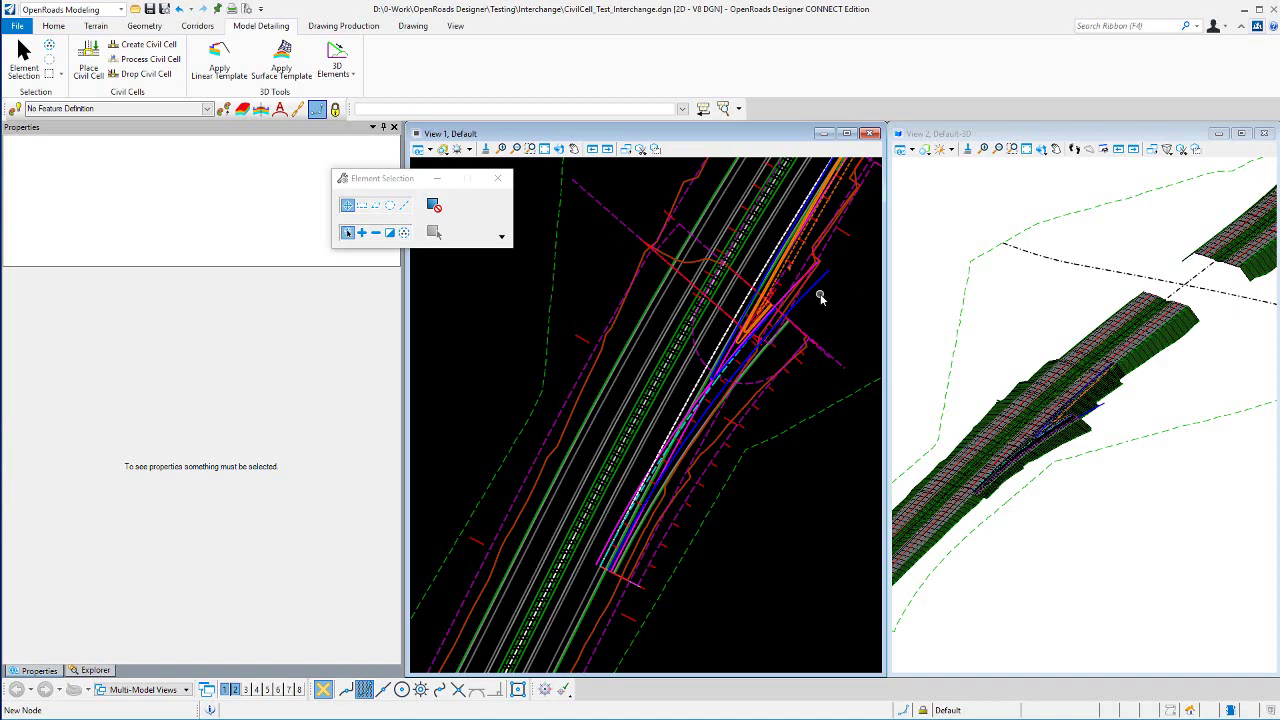
scroll(820, 303, down, 1)
scroll(796, 300, up, 2)
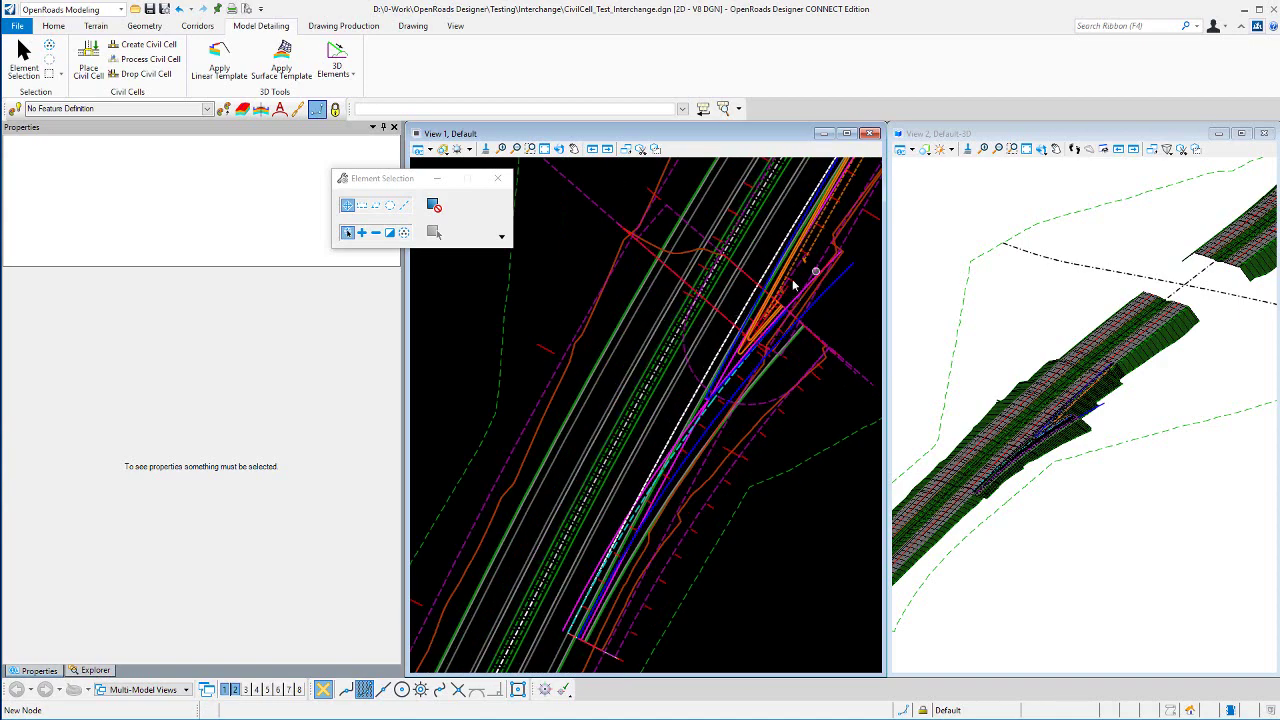
scroll(728, 286, up, 1)
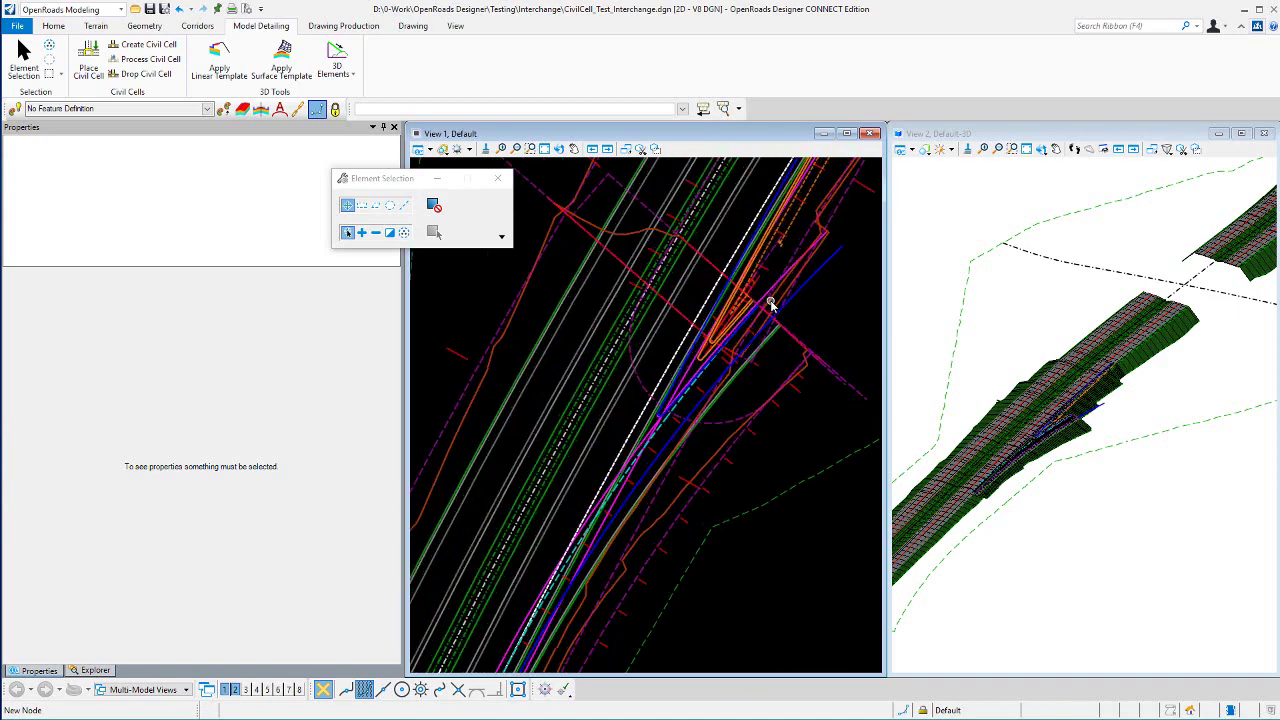
scroll(766, 294, up, 1)
scroll(765, 262, up, 1)
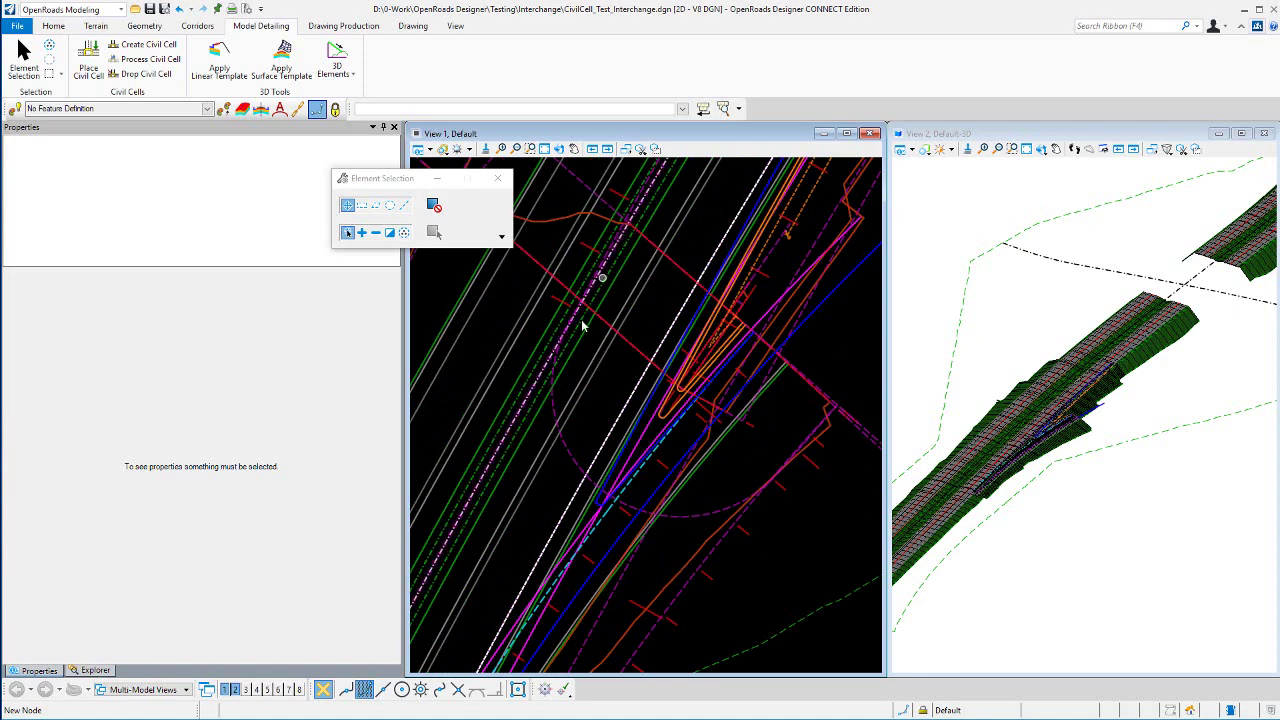
scroll(705, 273, down, 3)
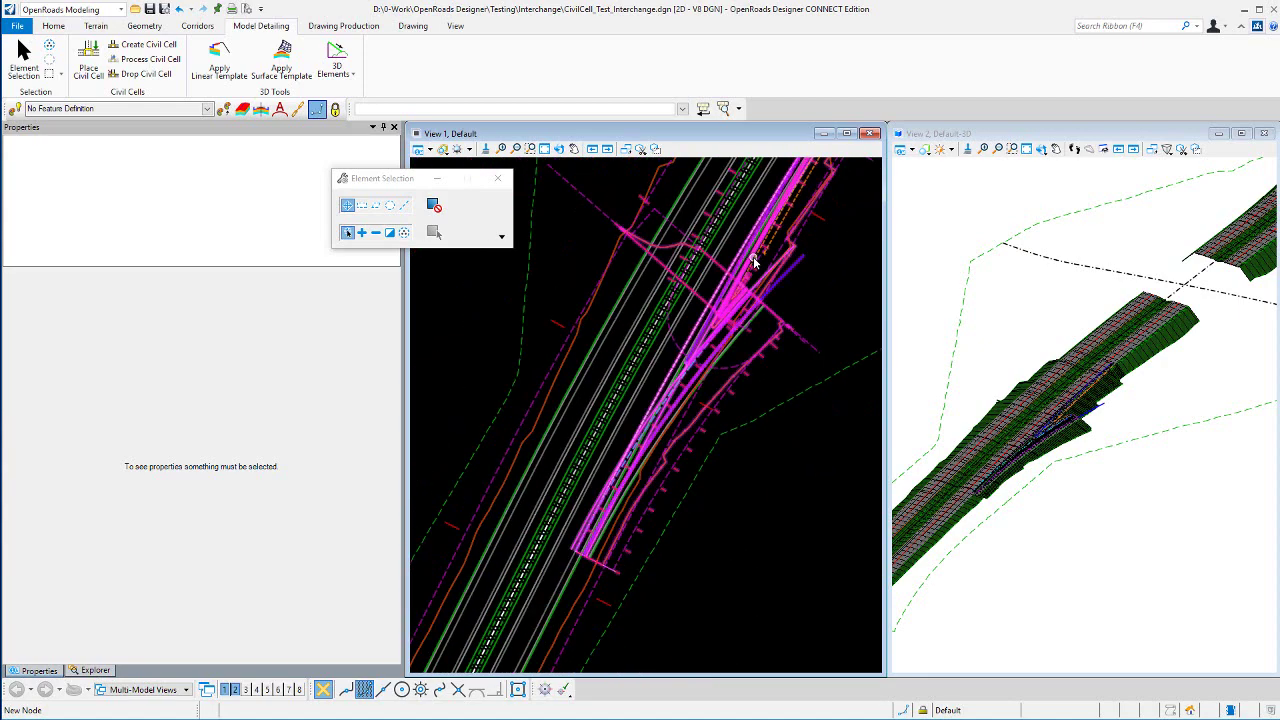
scroll(640, 617, up, 2)
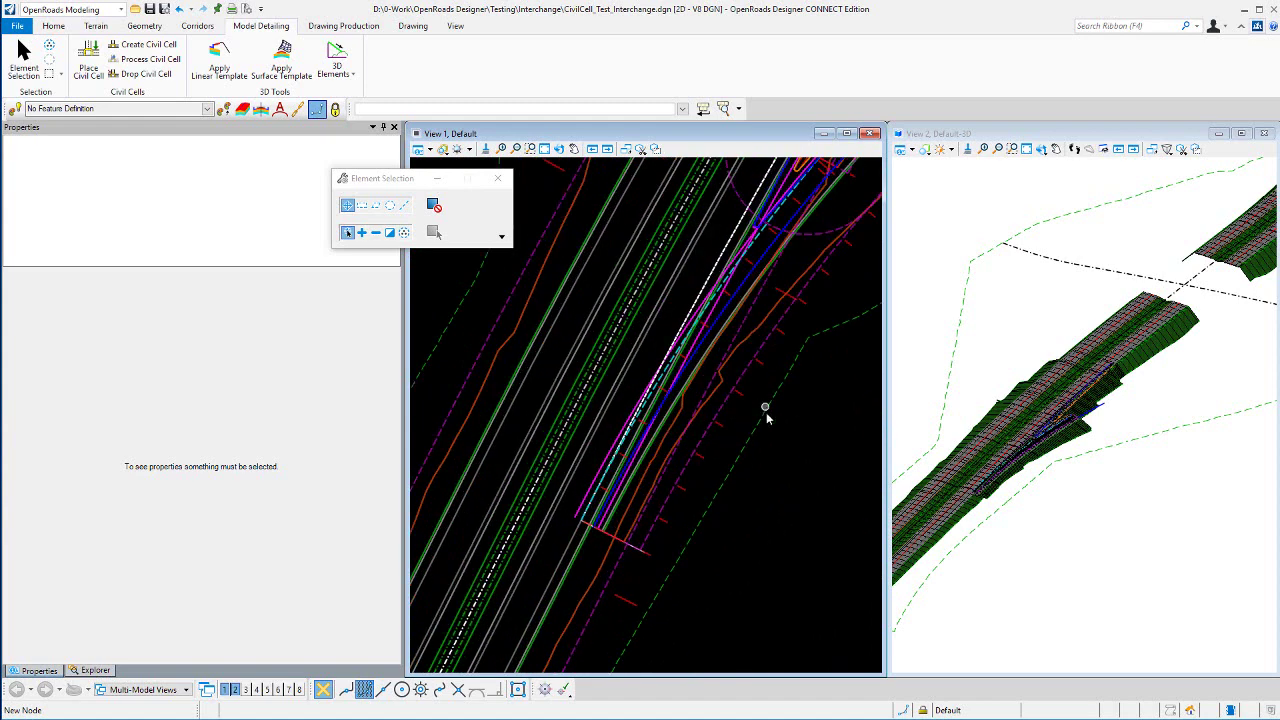
scroll(634, 550, up, 3)
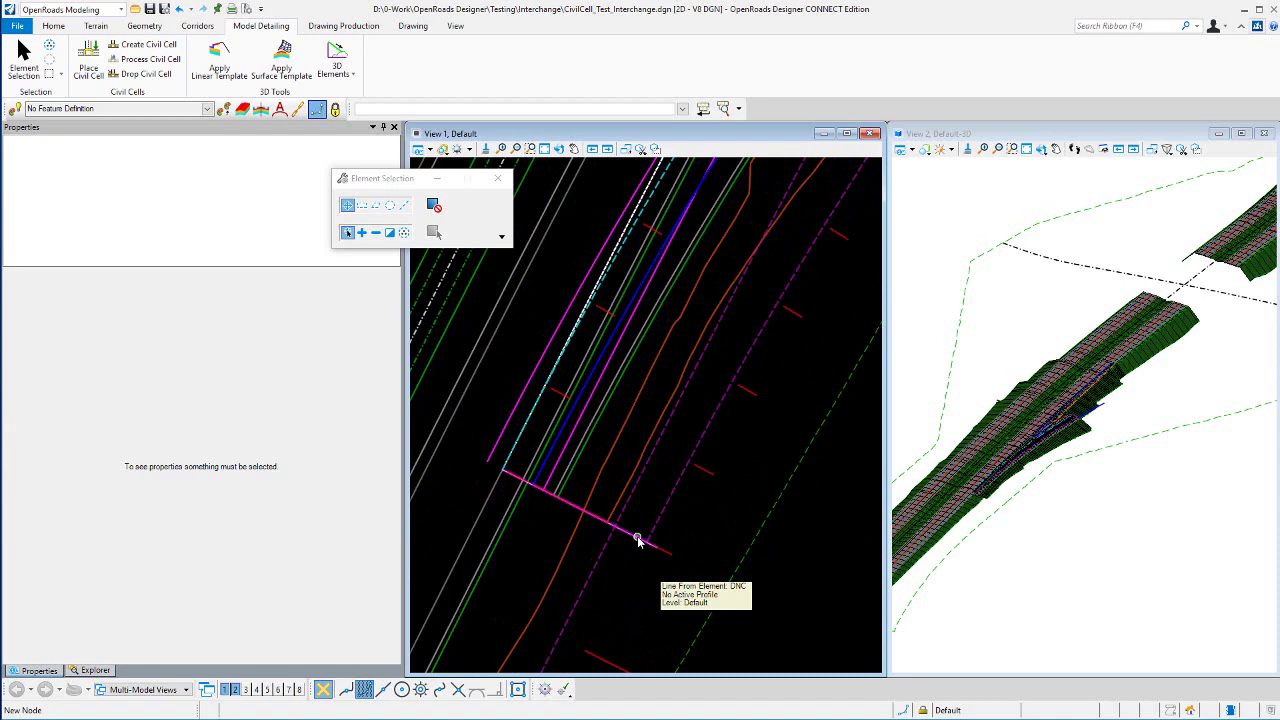
Change the snap mode and move the ramp's red end line onto the pavement edge
click(638, 540)
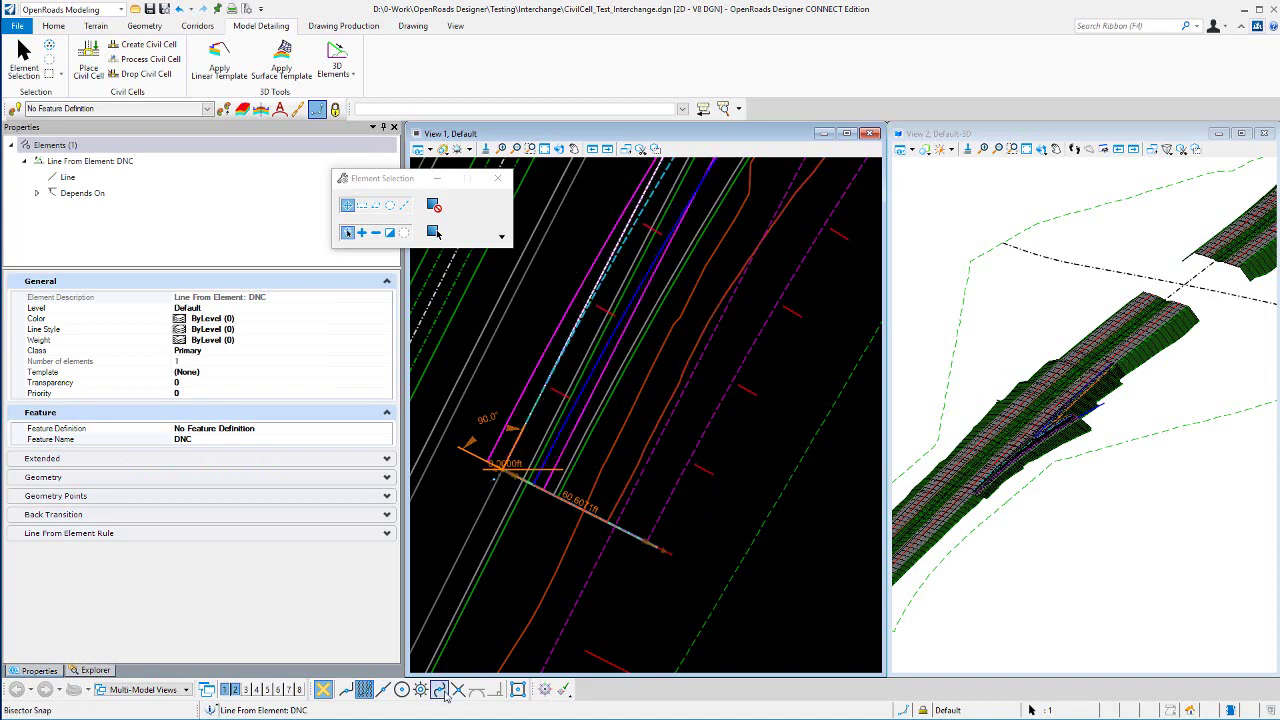
click(354, 693)
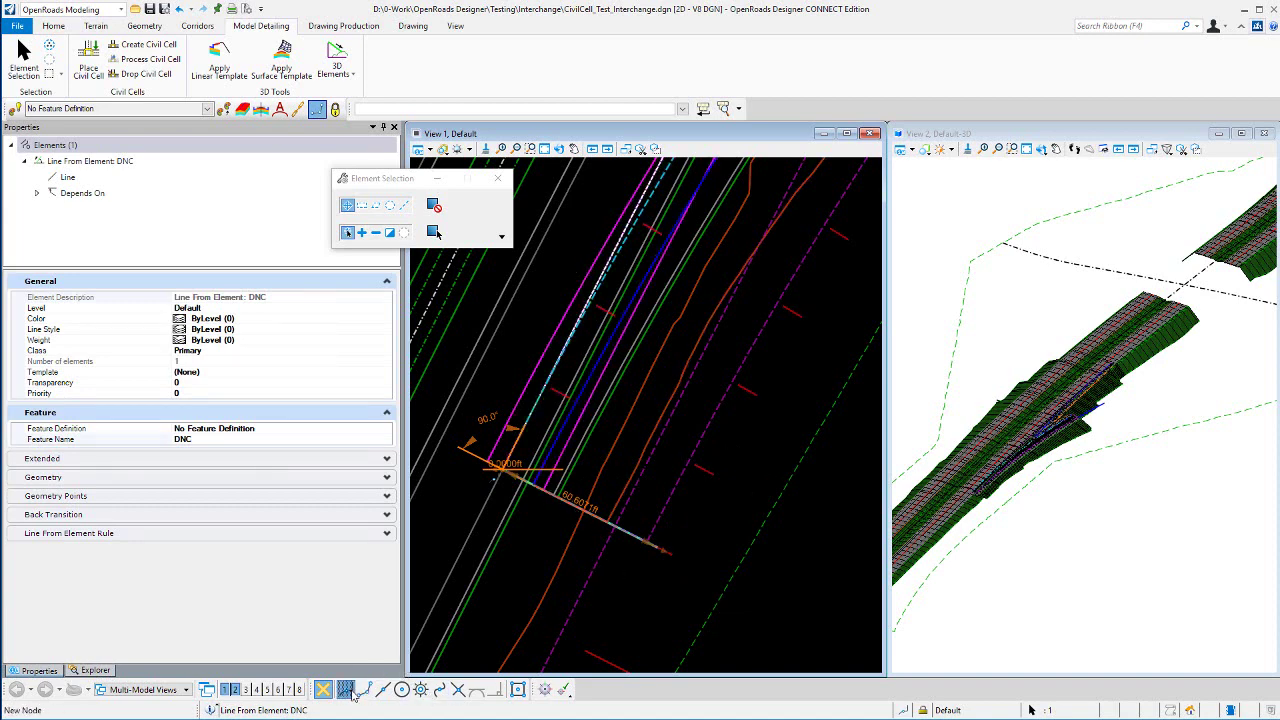
click(504, 478)
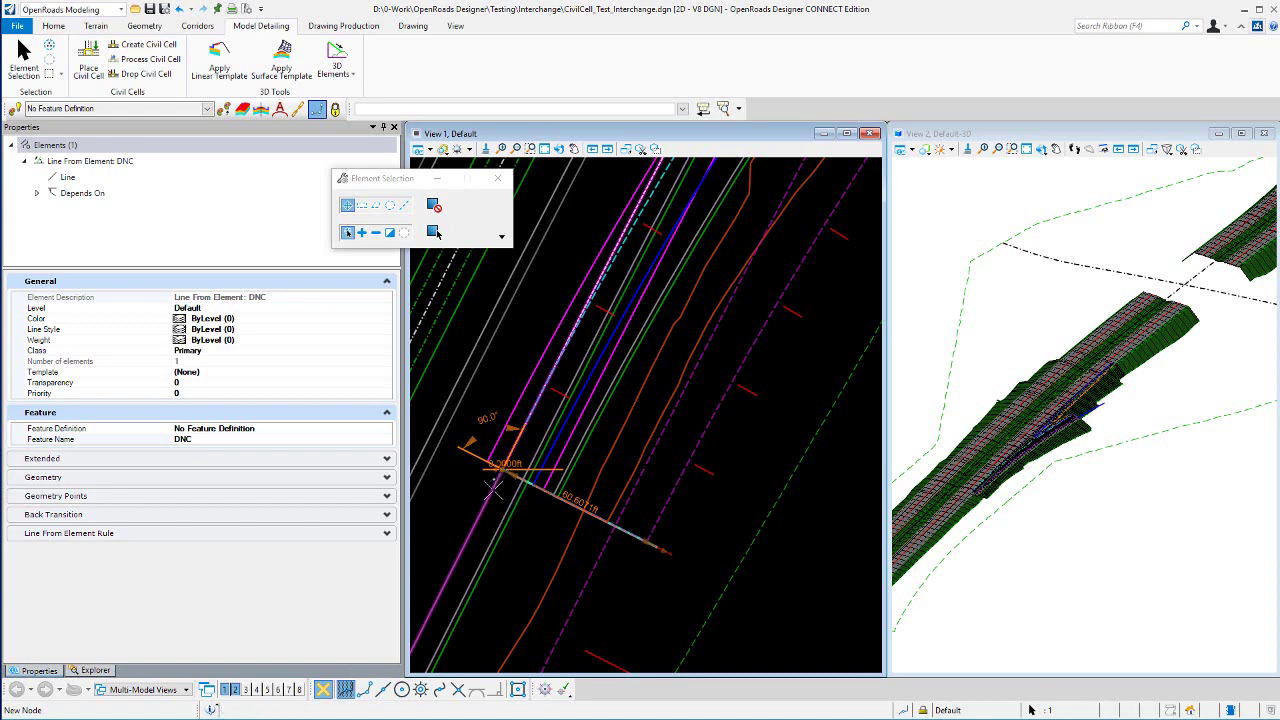
click(460, 546)
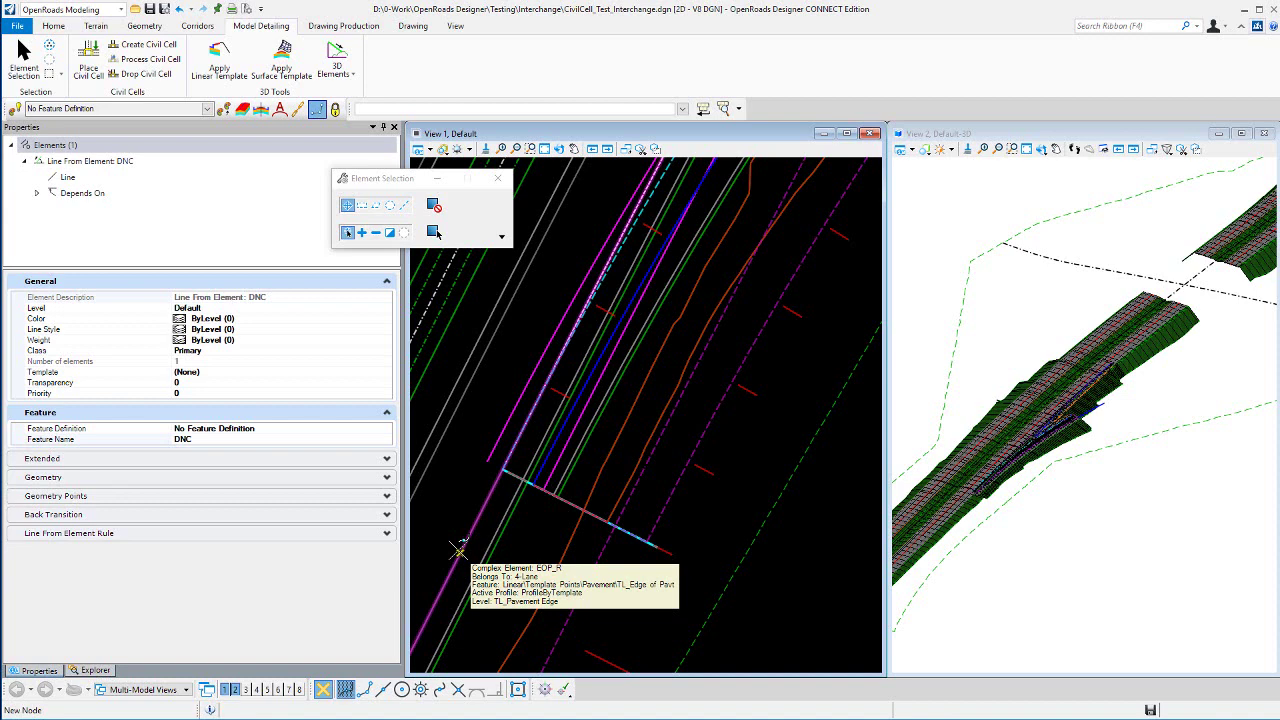
Cancel the further edit and inspect the DNC line's properties: level Default, class Primary
click(460, 548)
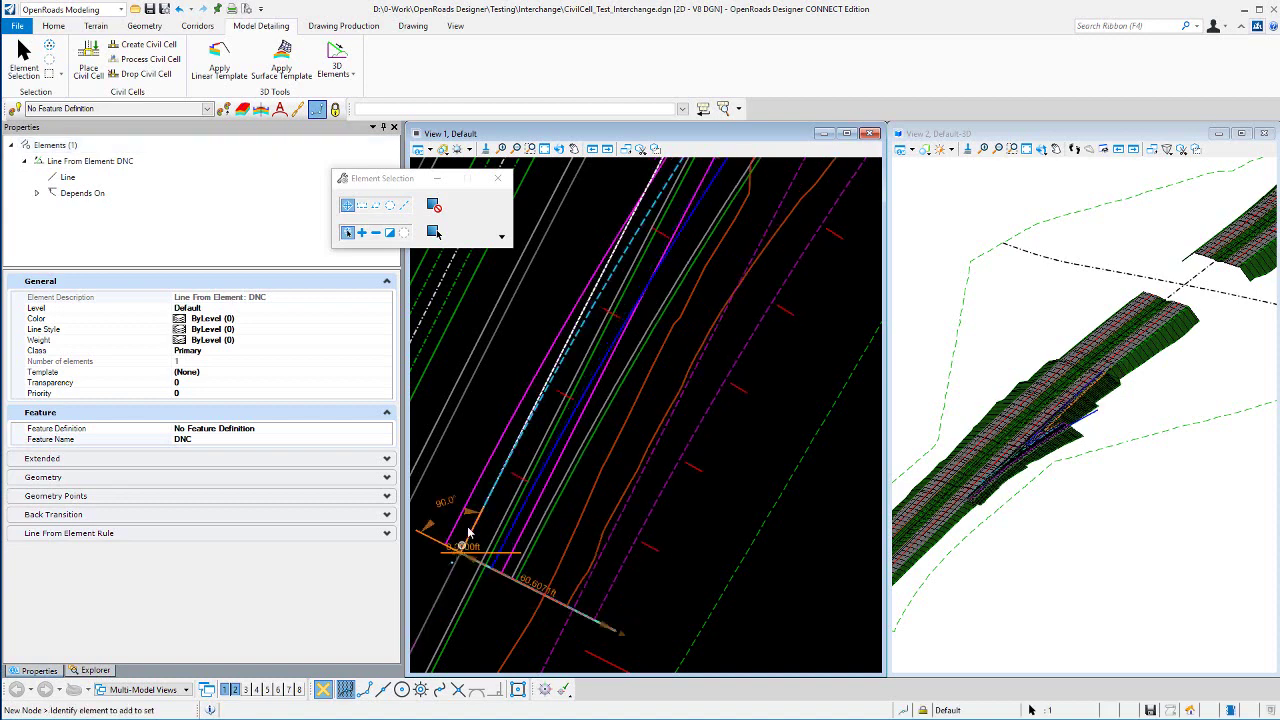
right_click(472, 418)
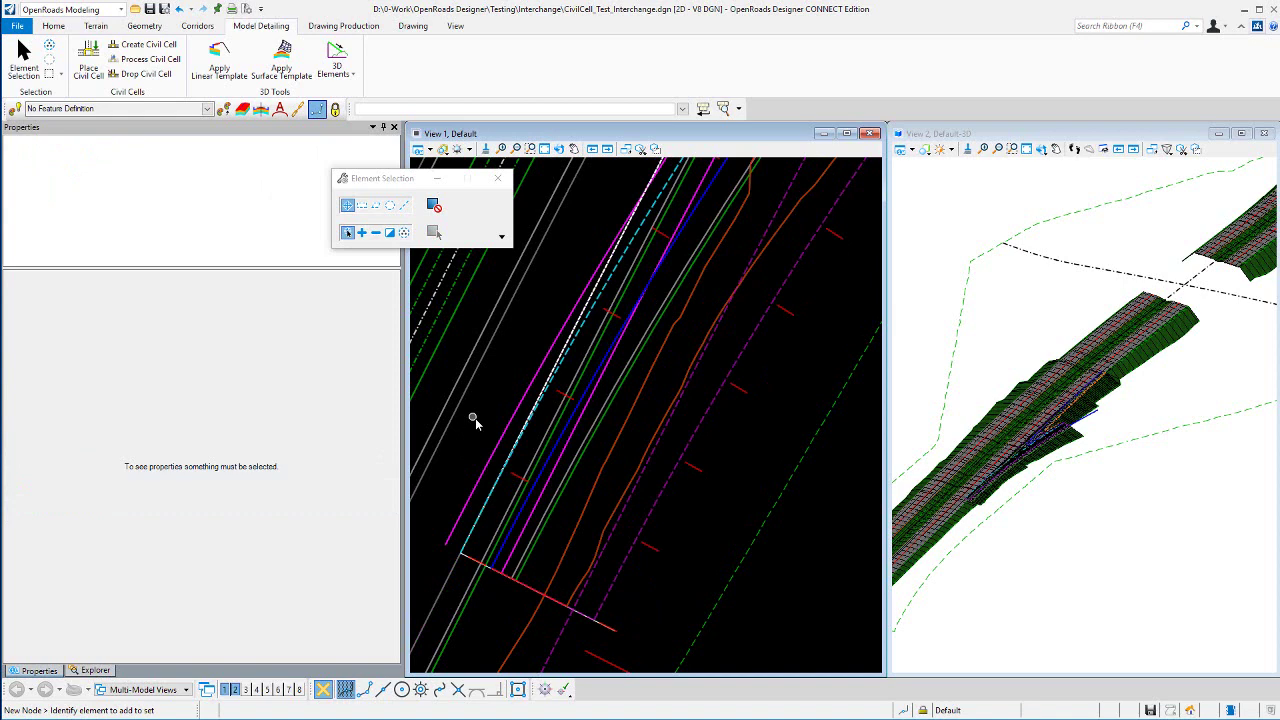
click(591, 624)
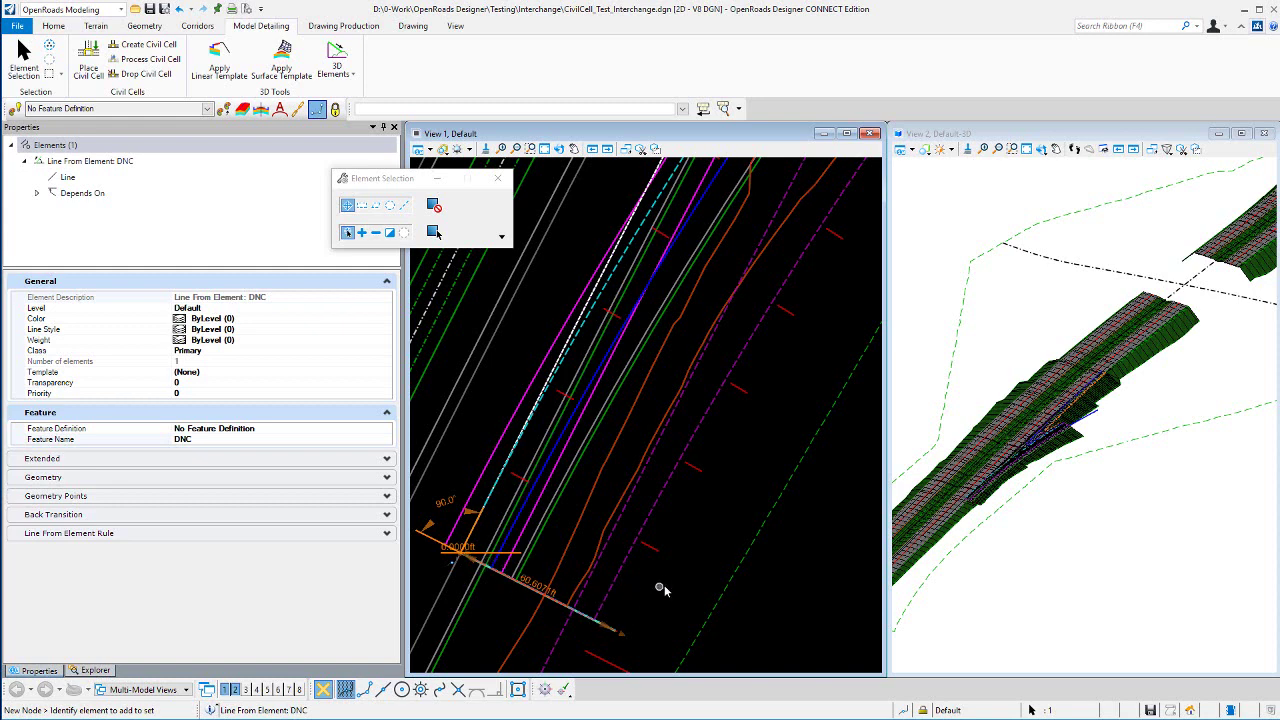
Clear the selection and turn off Constructions in the plan view's View Attributes
click(715, 504)
scroll(690, 504, down, 4)
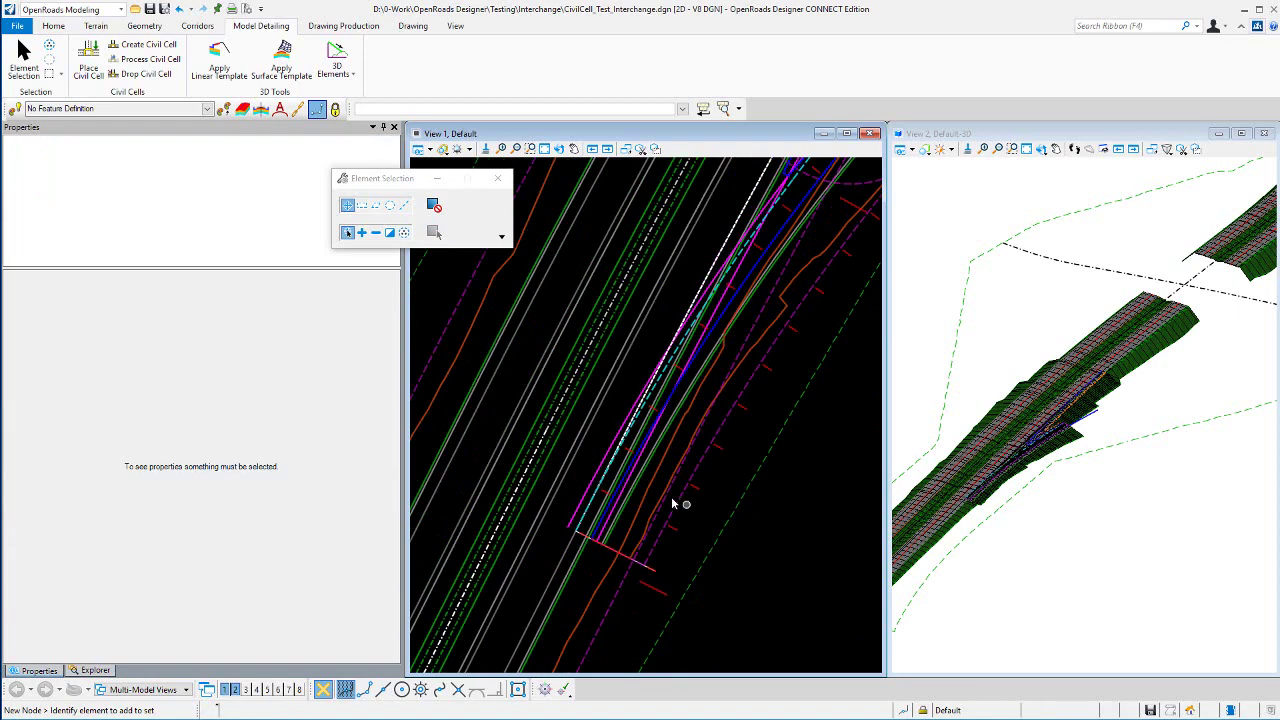
scroll(670, 500, down, 2)
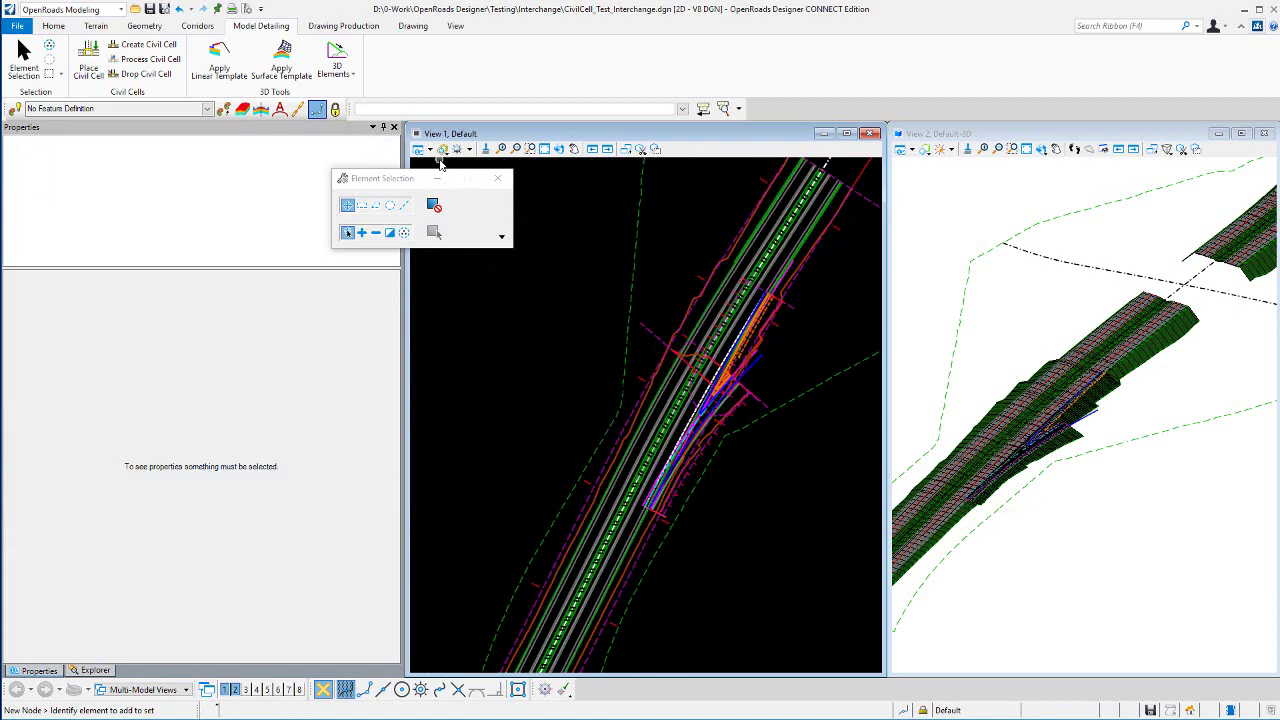
click(421, 148)
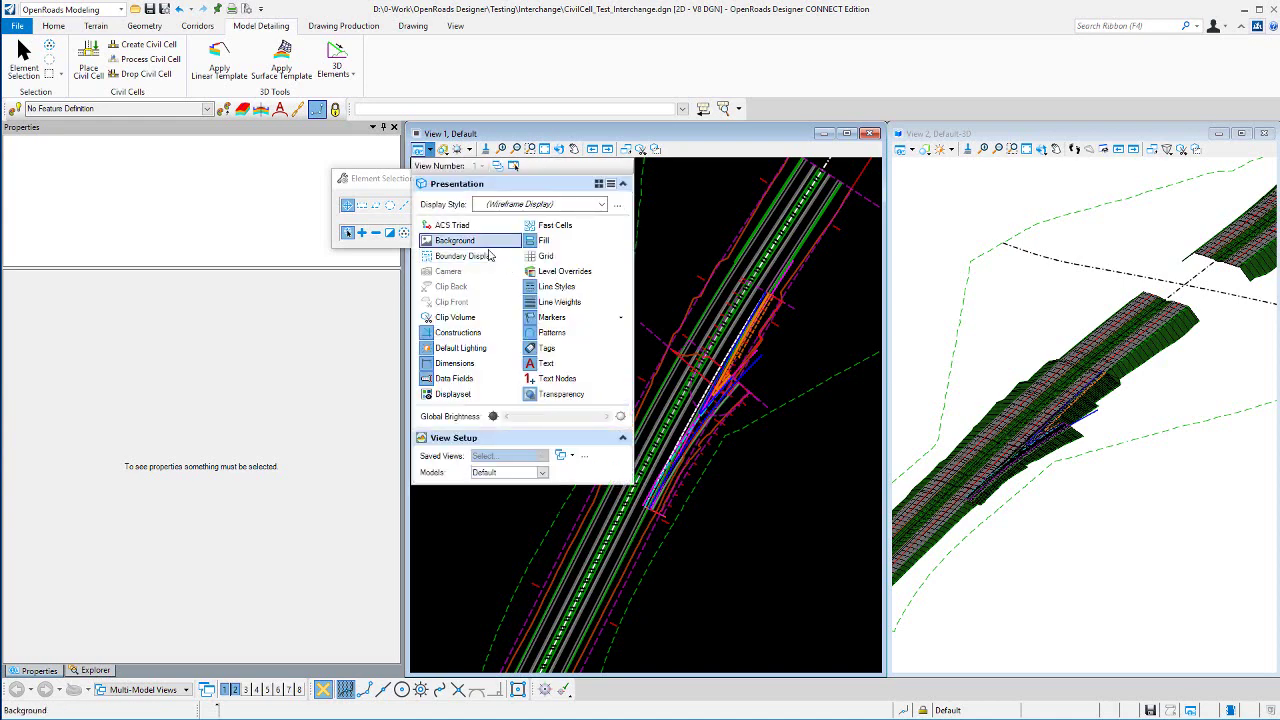
click(457, 332)
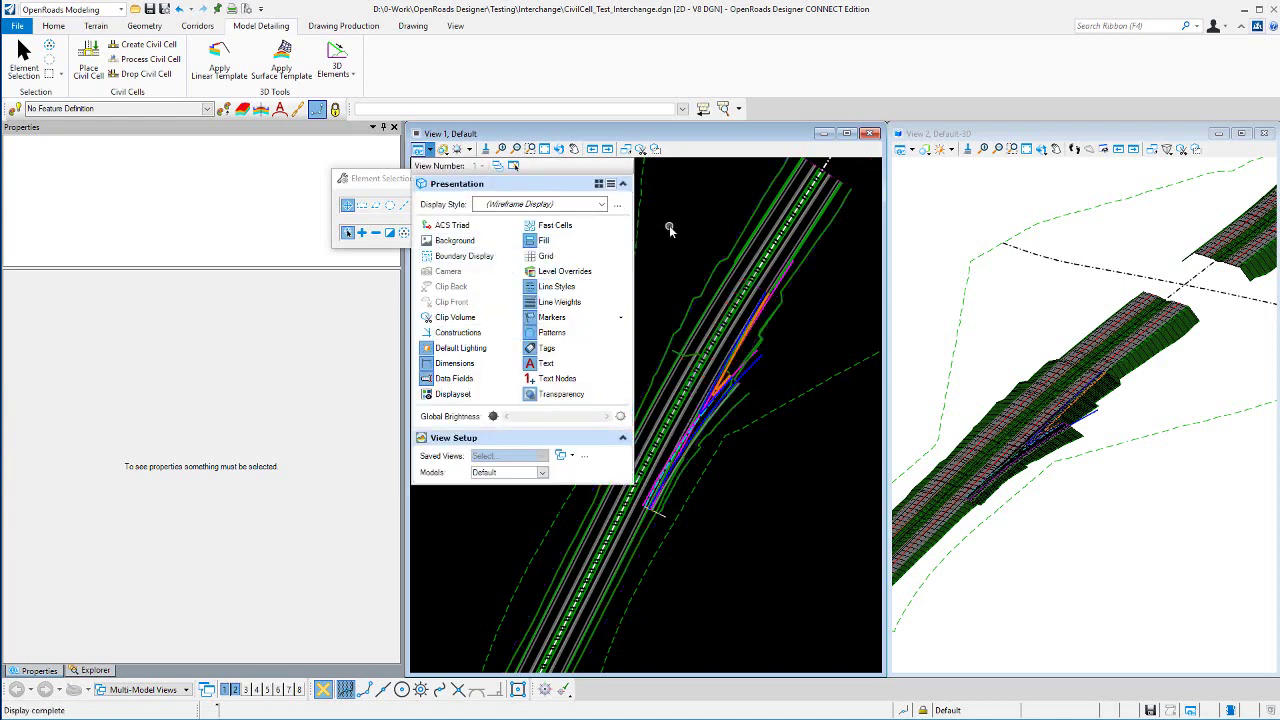
scroll(729, 420, up, 1)
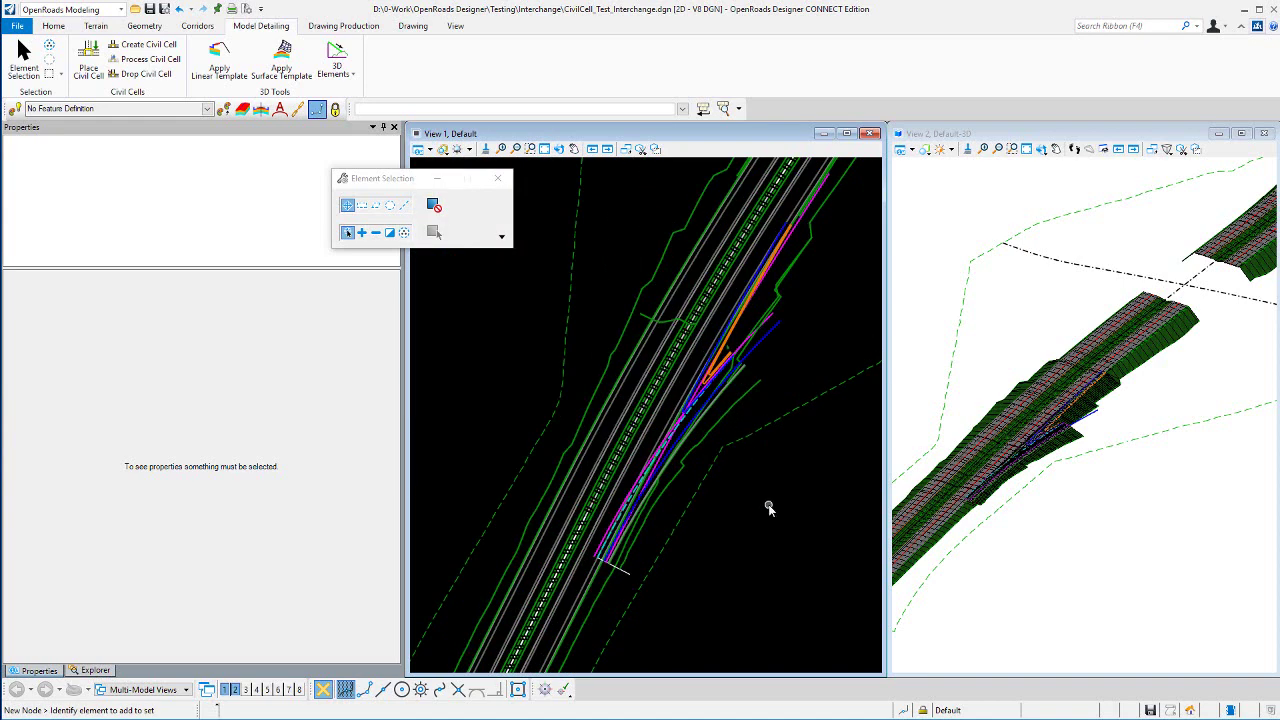
scroll(771, 300, up, 1)
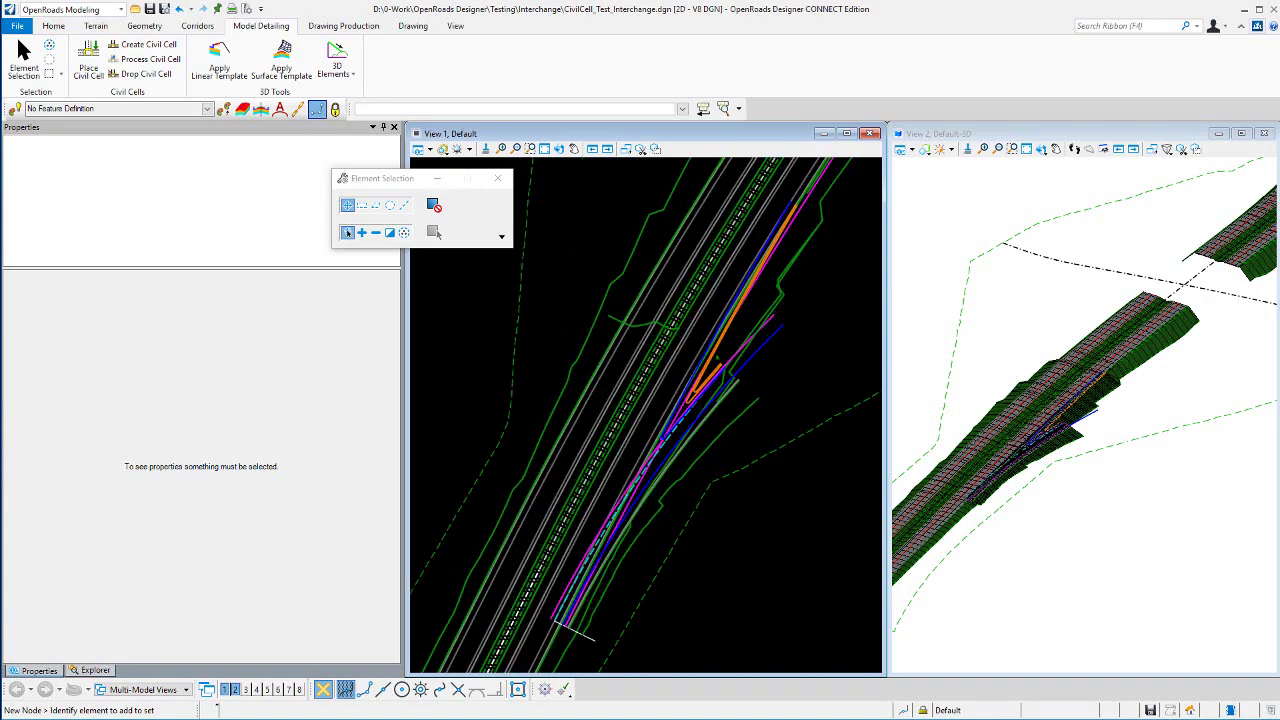
Rotate the plan view along the baseline so the 4-Lane road runs horizontally
click(561, 149)
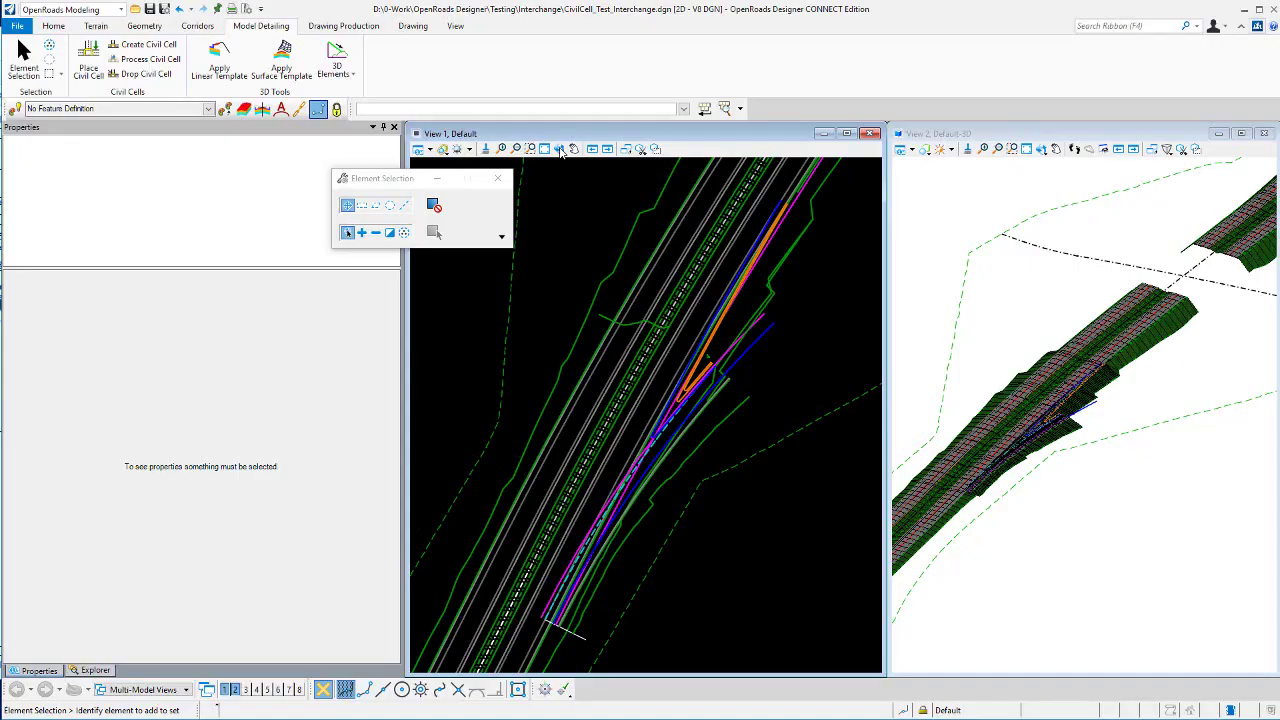
click(560, 149)
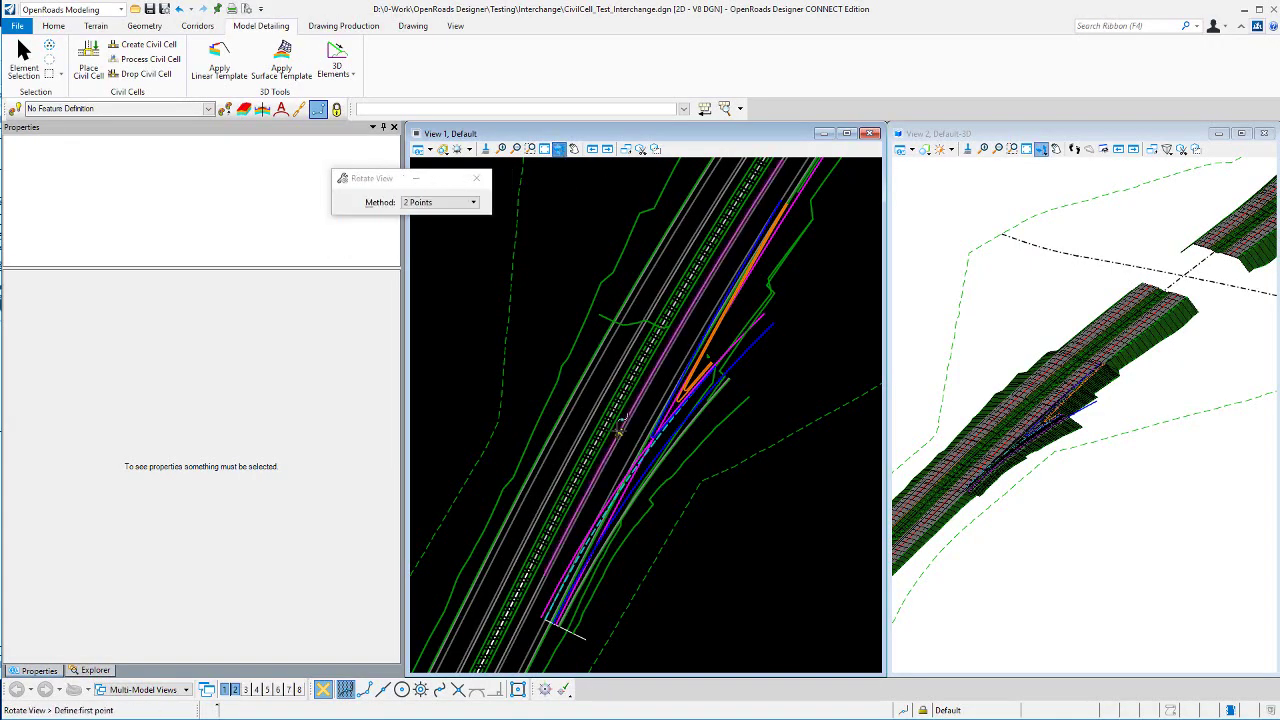
click(576, 492)
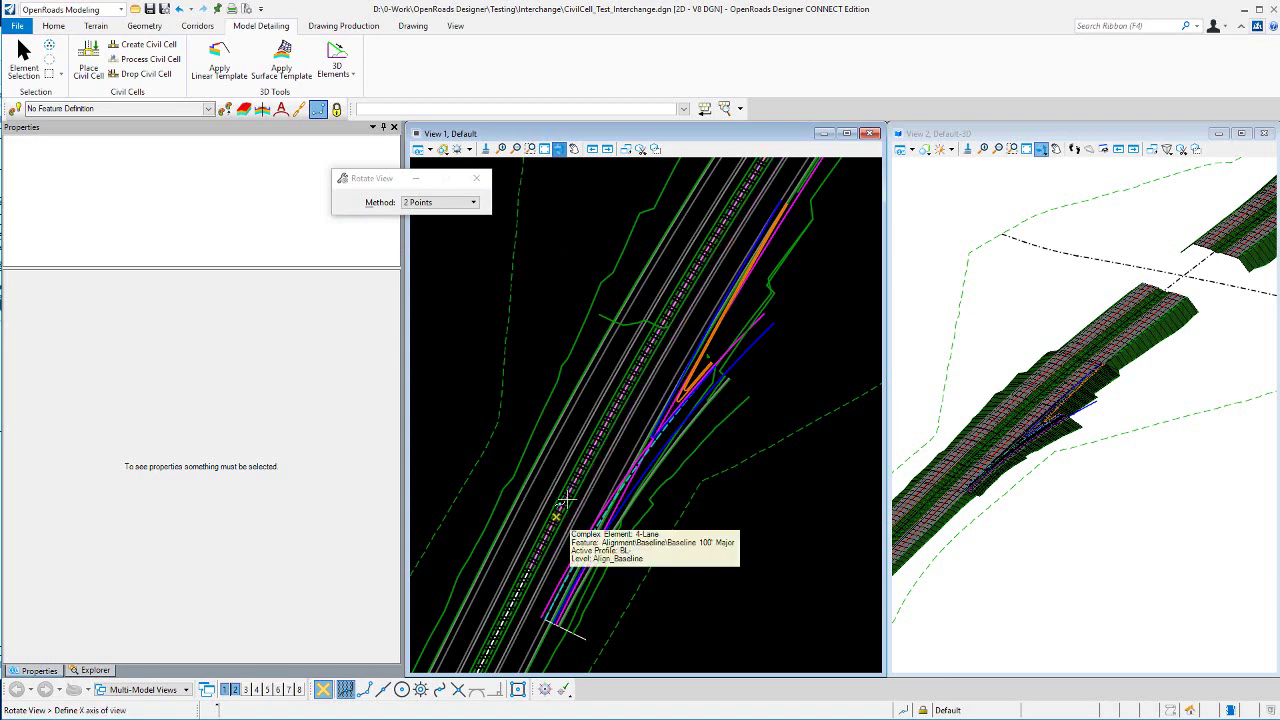
click(670, 300)
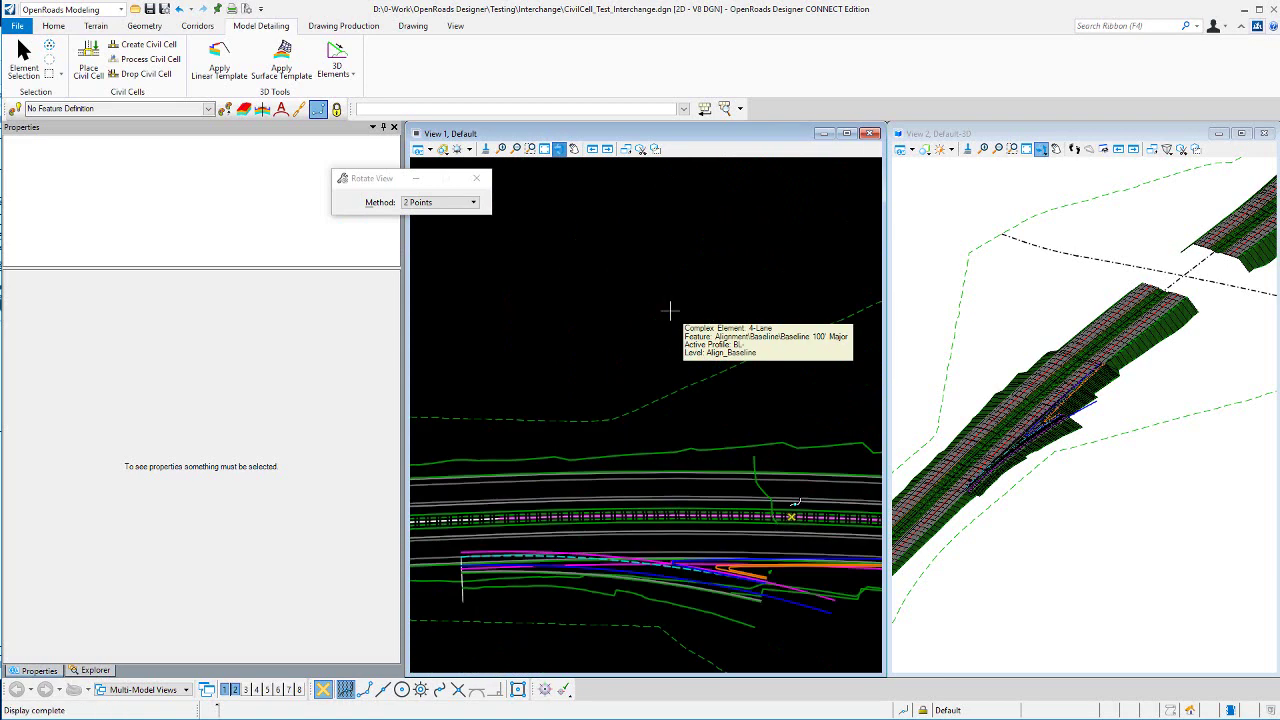
right_click(616, 276)
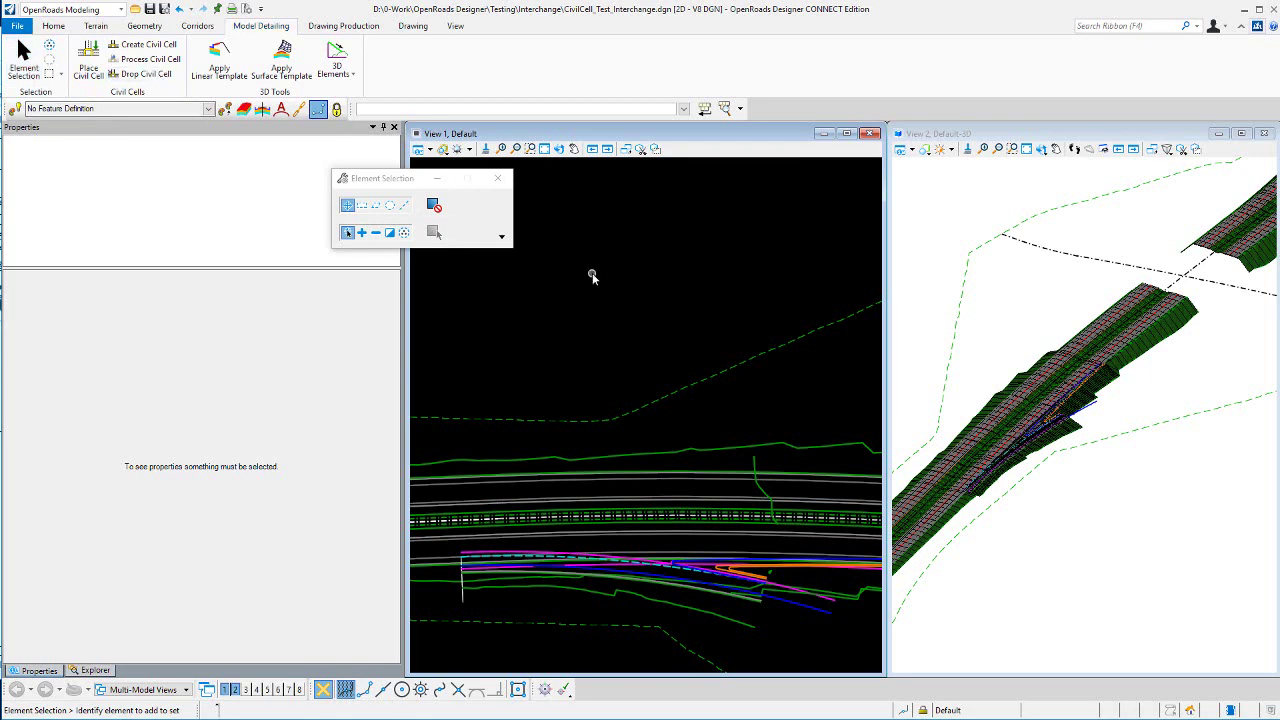
Select the ramp's edge-of-pavement arc, showing Road_EdgeOfPavement feature RdEoP
scroll(592, 274, down, 1)
scroll(749, 554, up, 1)
scroll(812, 512, up, 1)
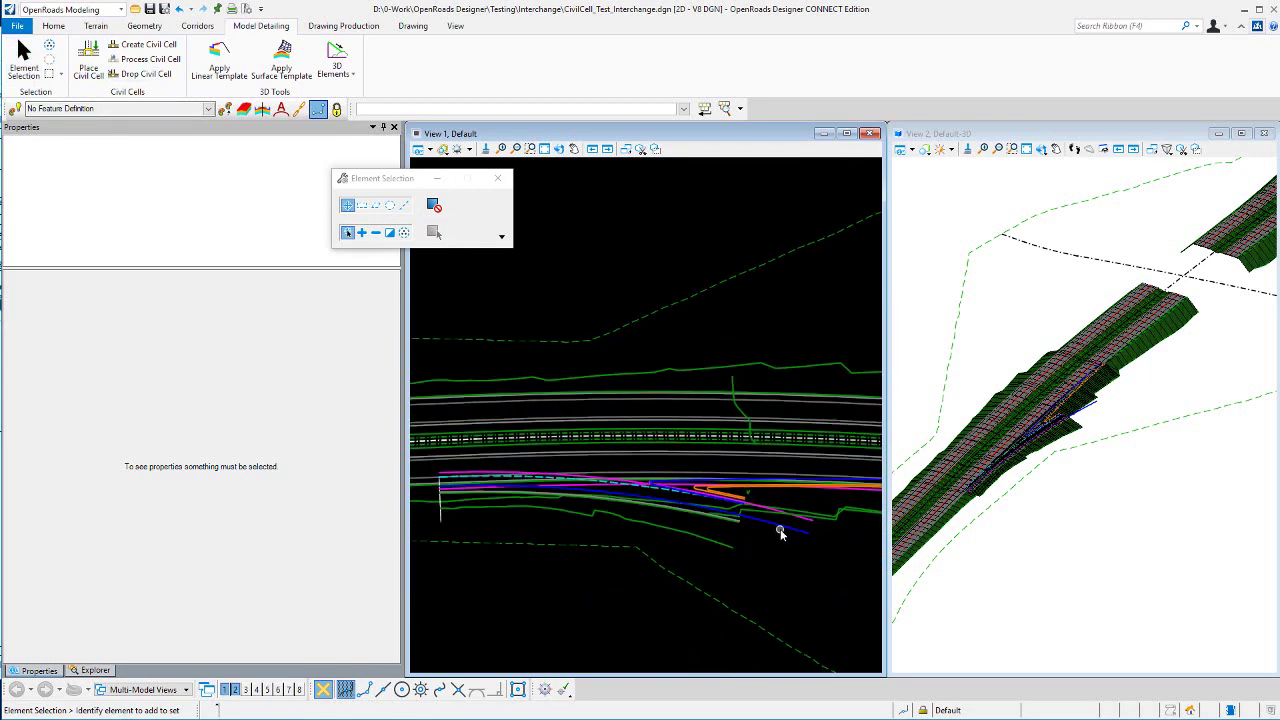
mouse_move(780, 530)
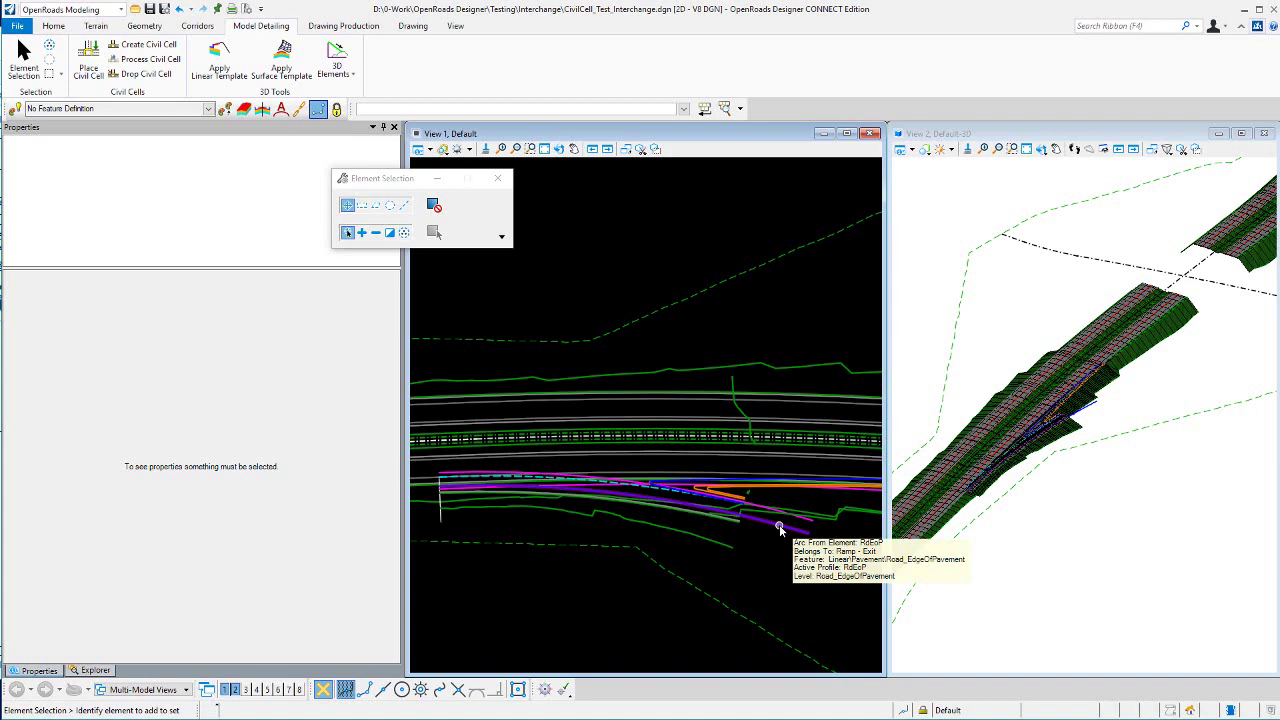
click(780, 530)
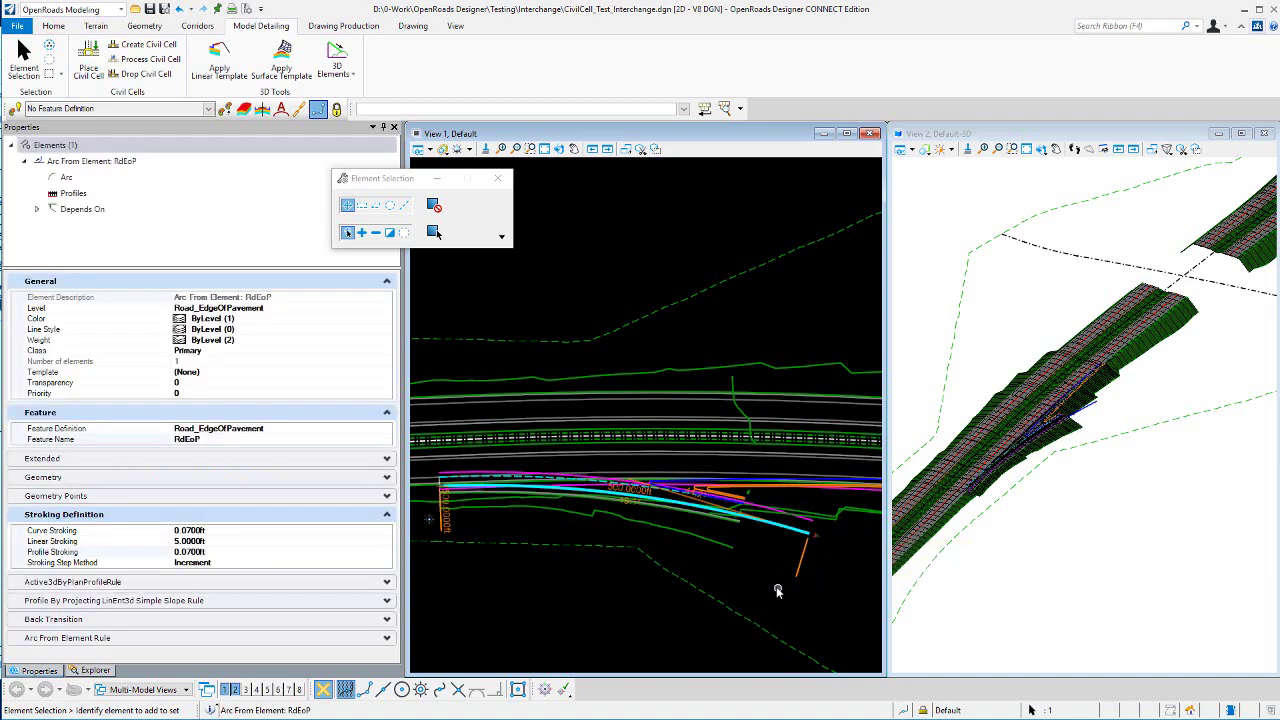
click(245, 514)
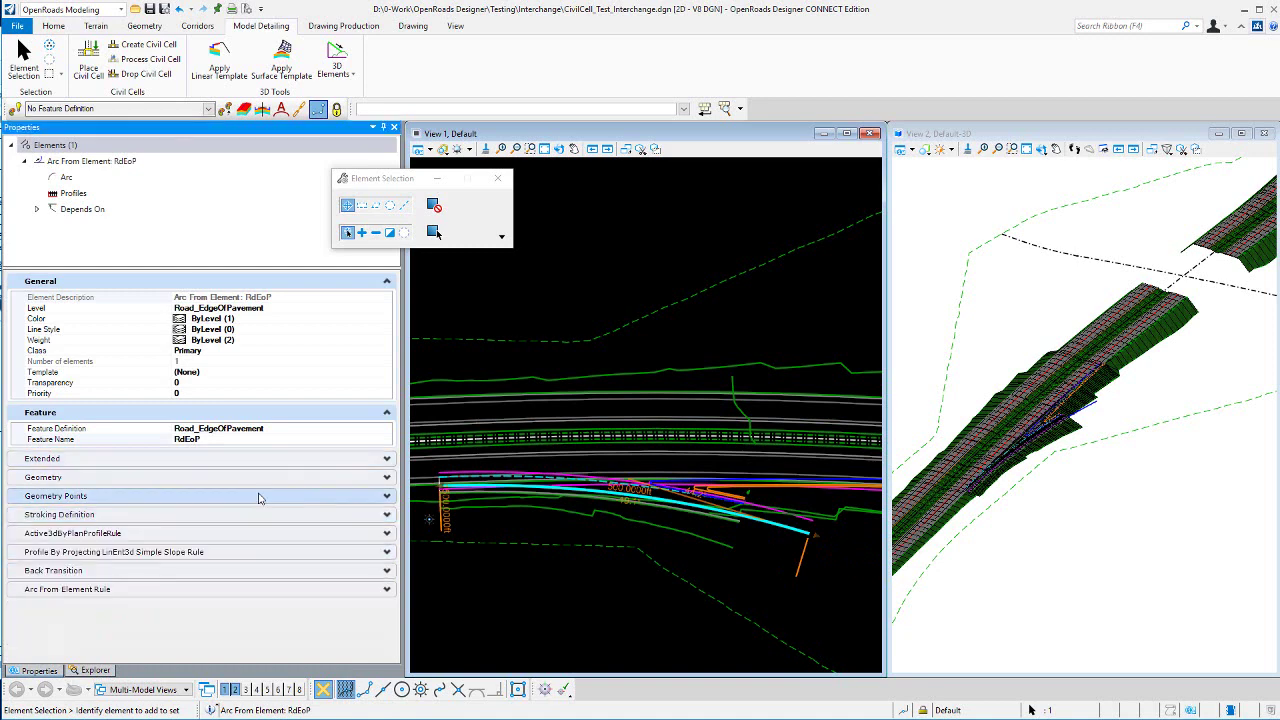
click(70, 590)
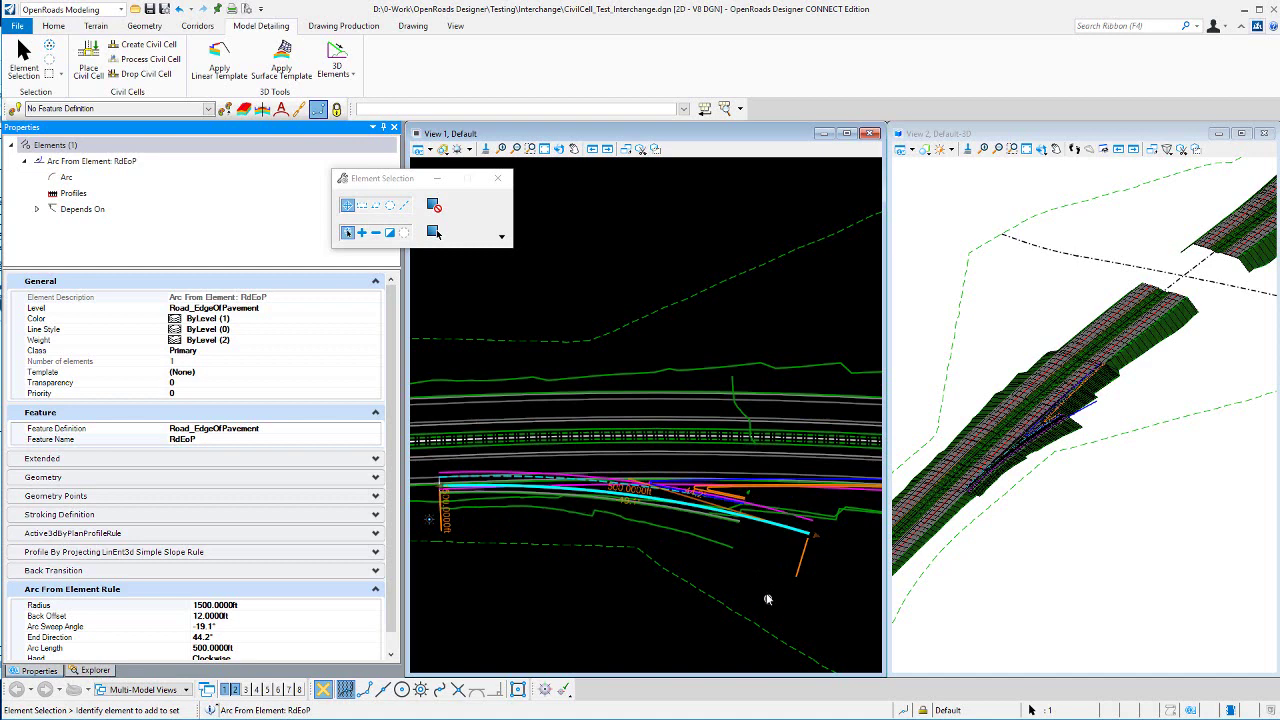
click(423, 587)
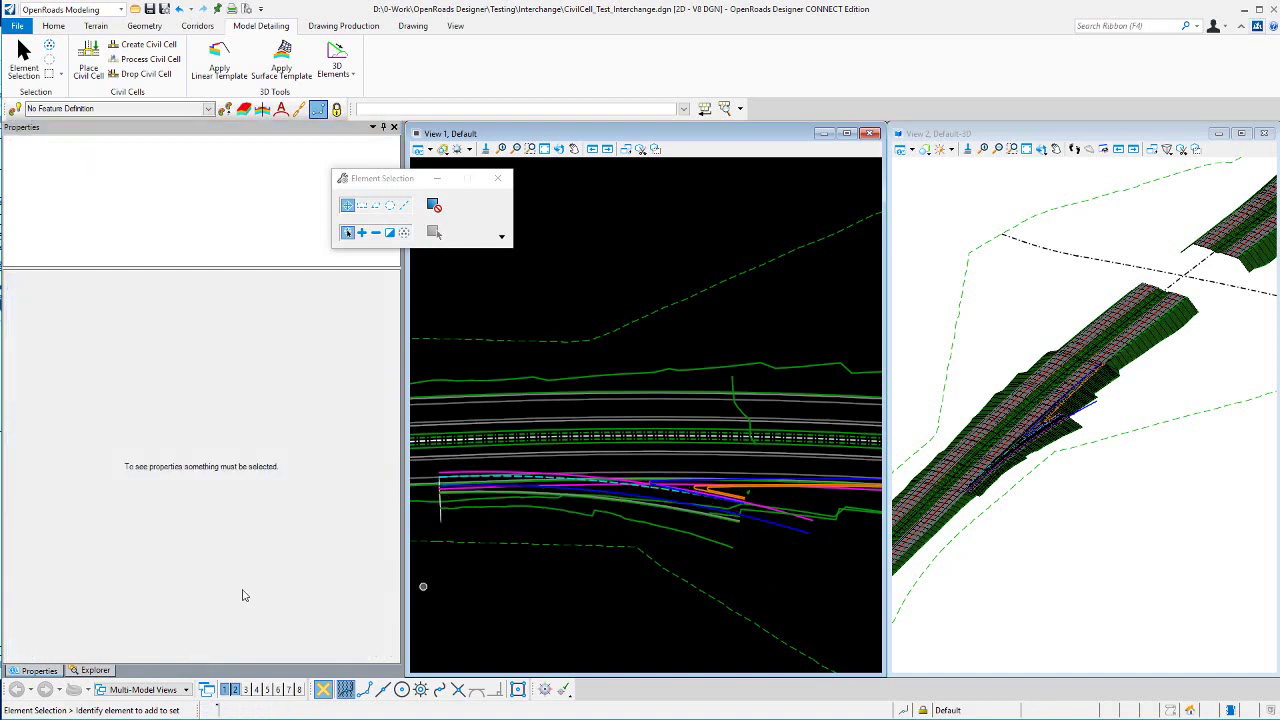
click(768, 521)
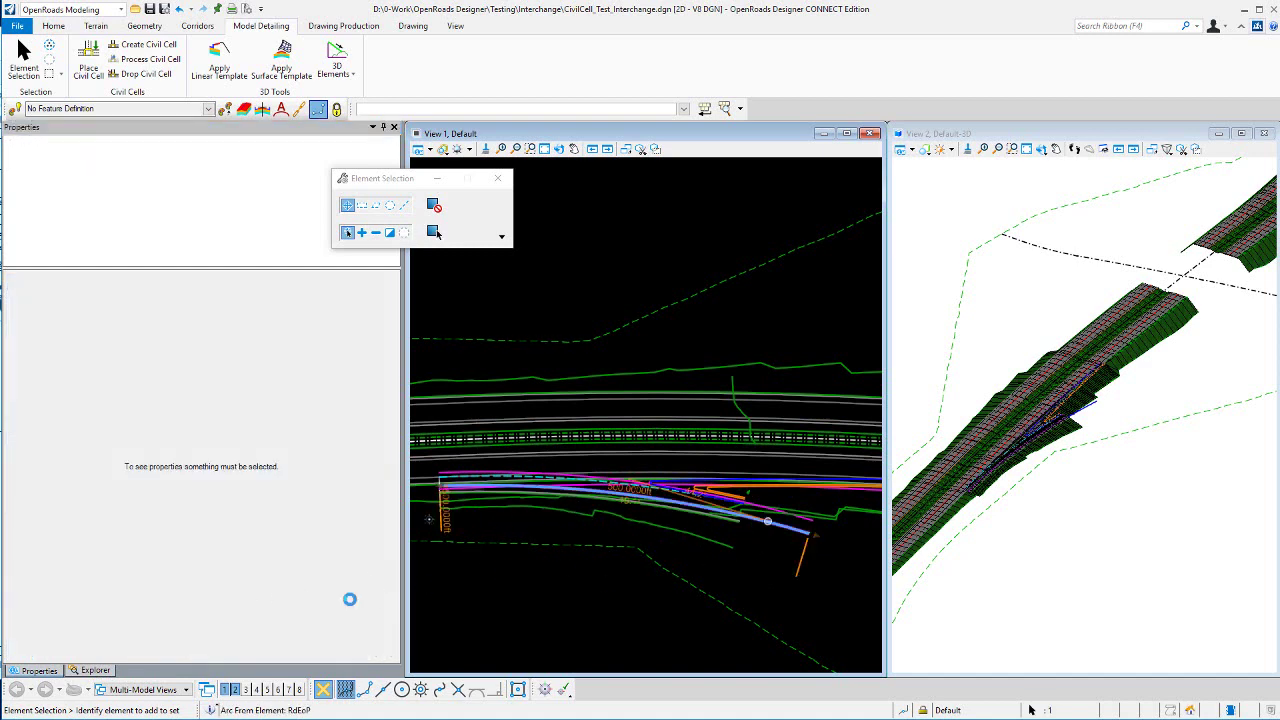
click(110, 570)
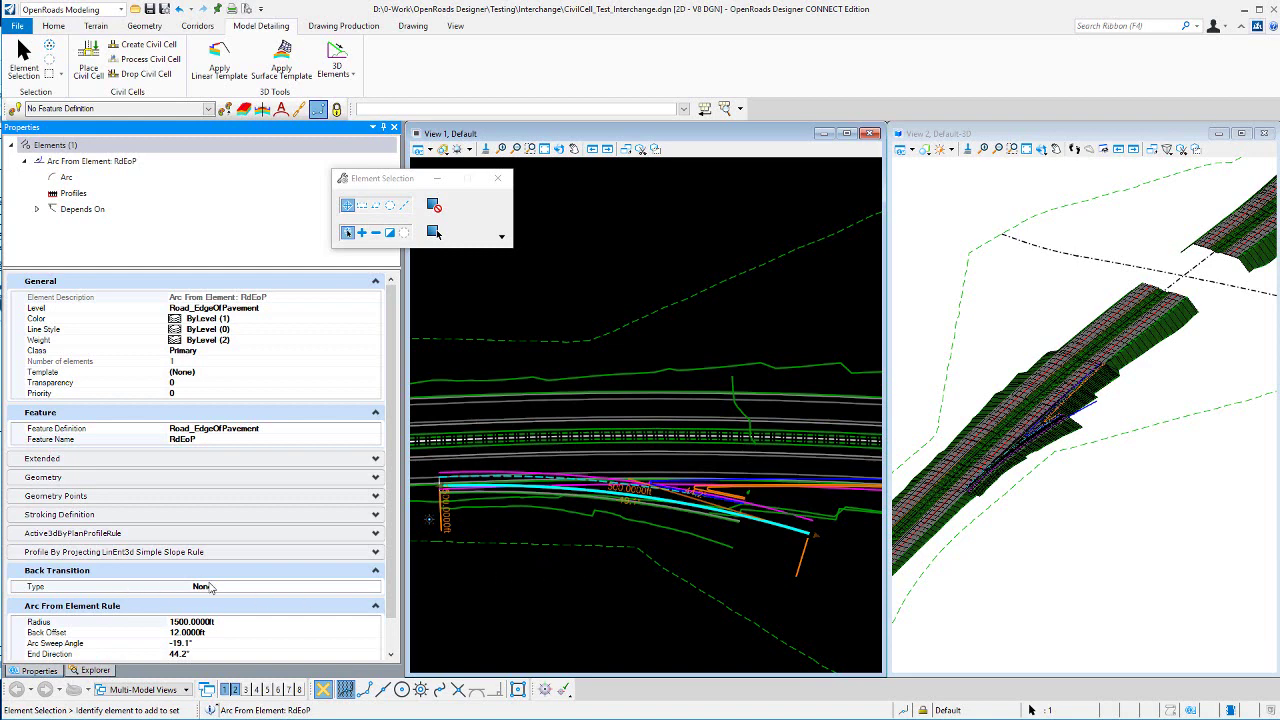
click(380, 590)
click(376, 587)
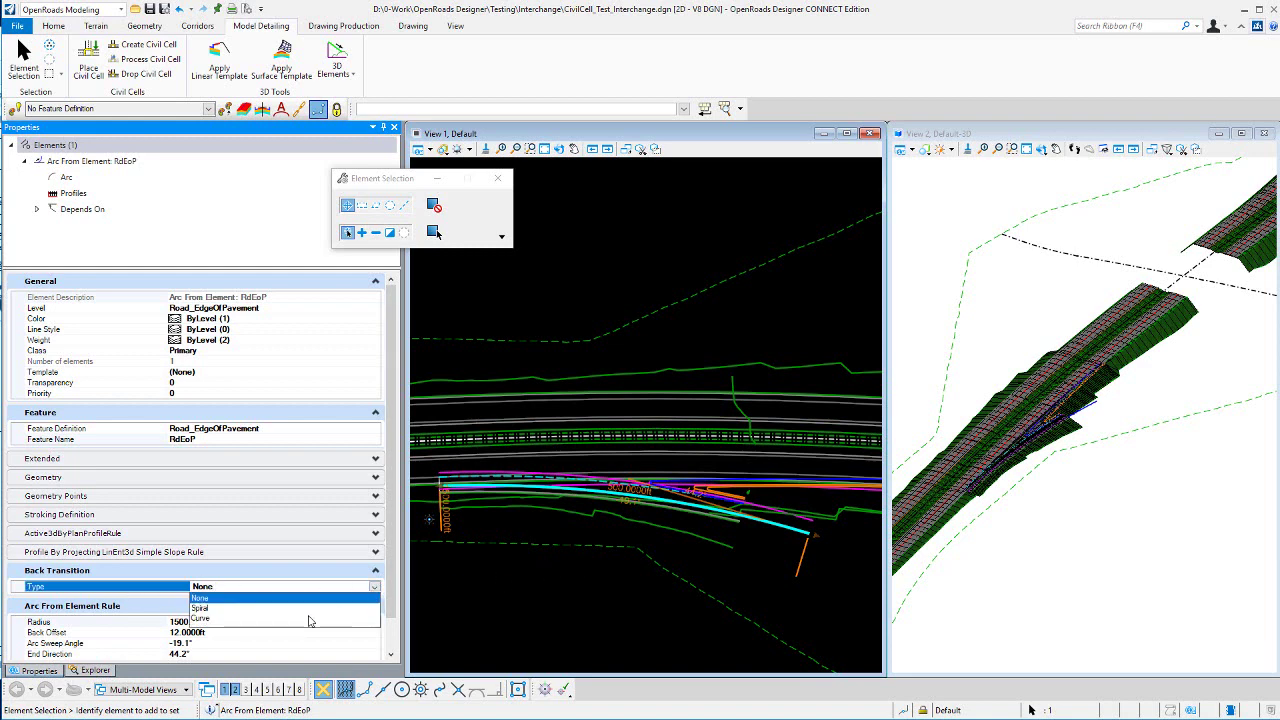
click(345, 577)
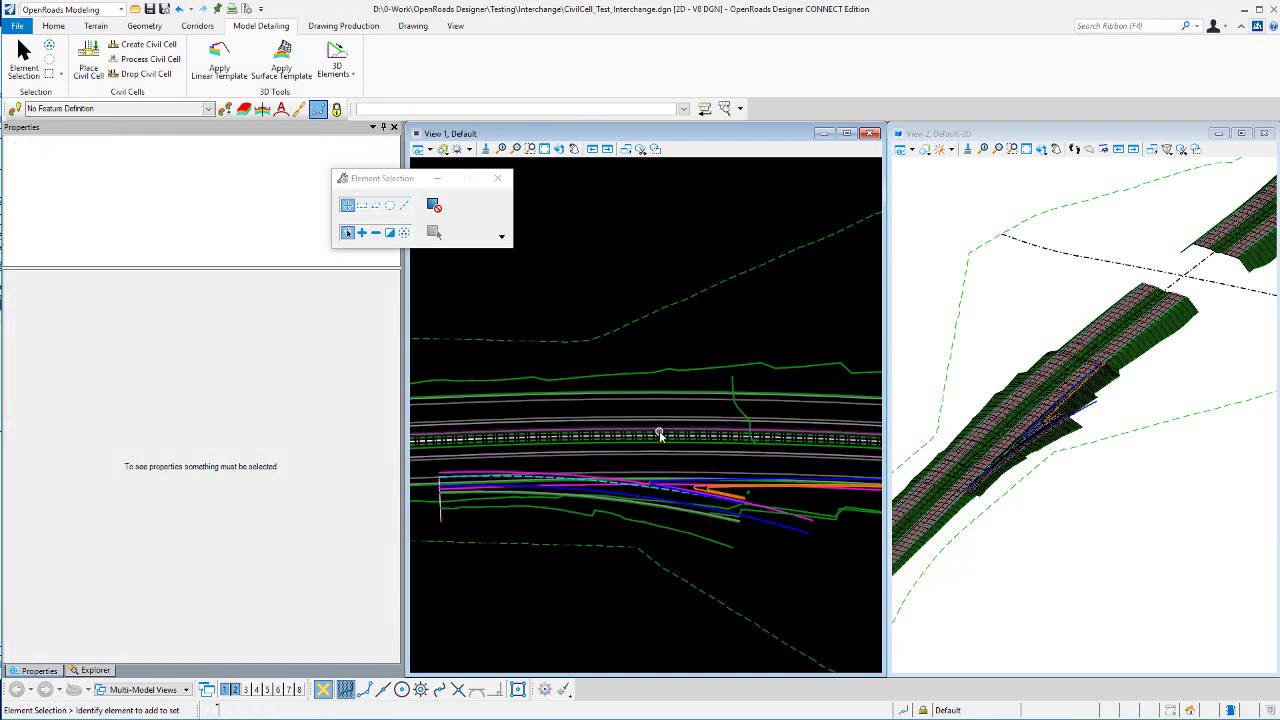
Select the Geom_Nose_Ctrl line and review its -18 ft offset
mouse_move(660, 435)
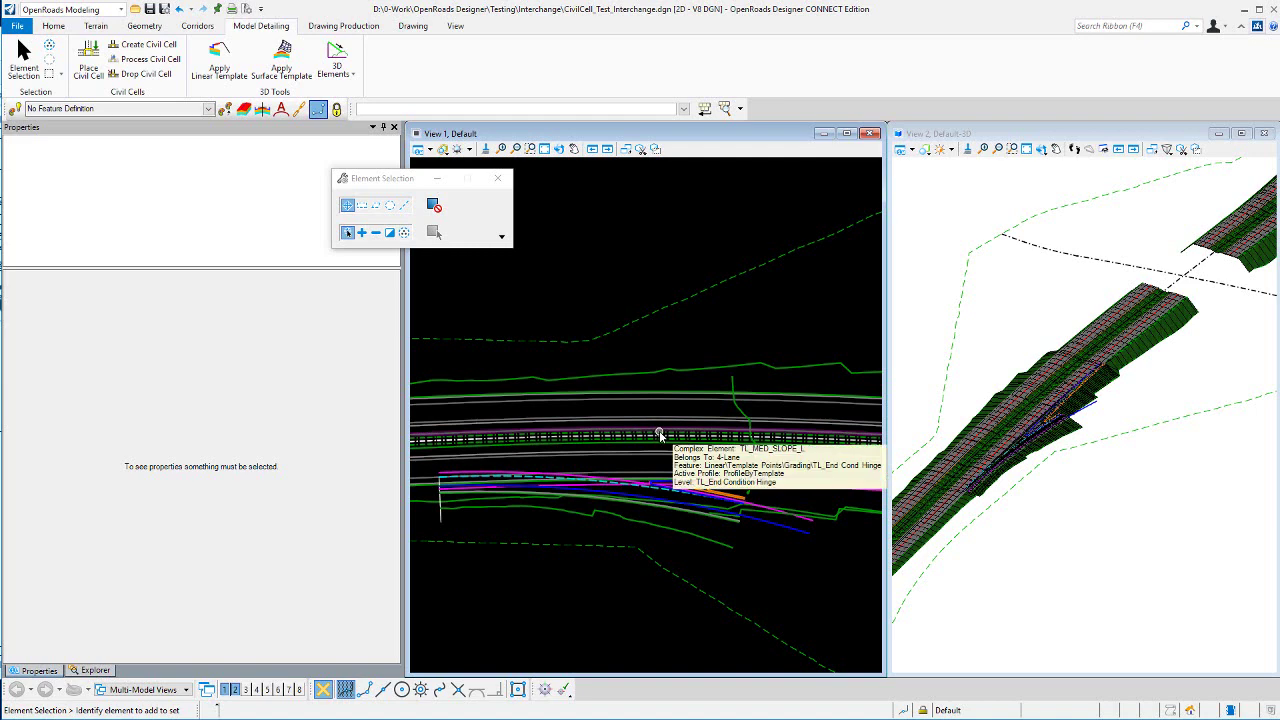
scroll(643, 479, up, 3)
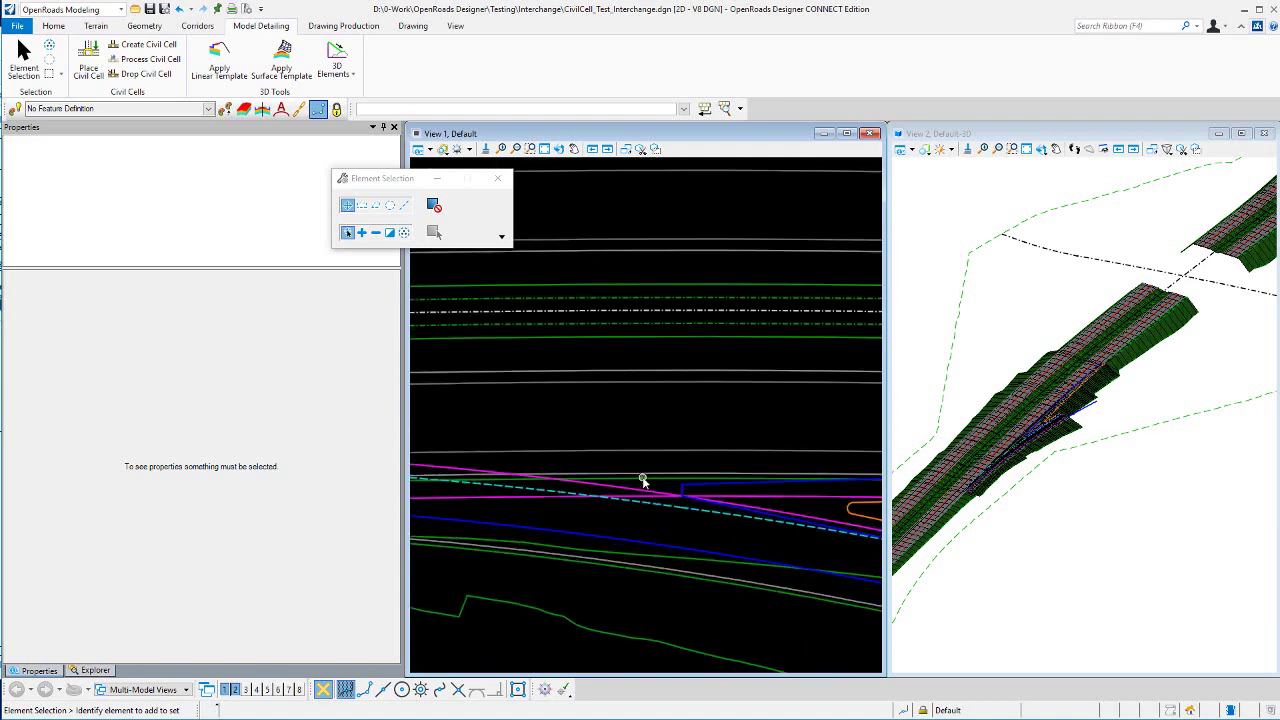
mouse_move(626, 490)
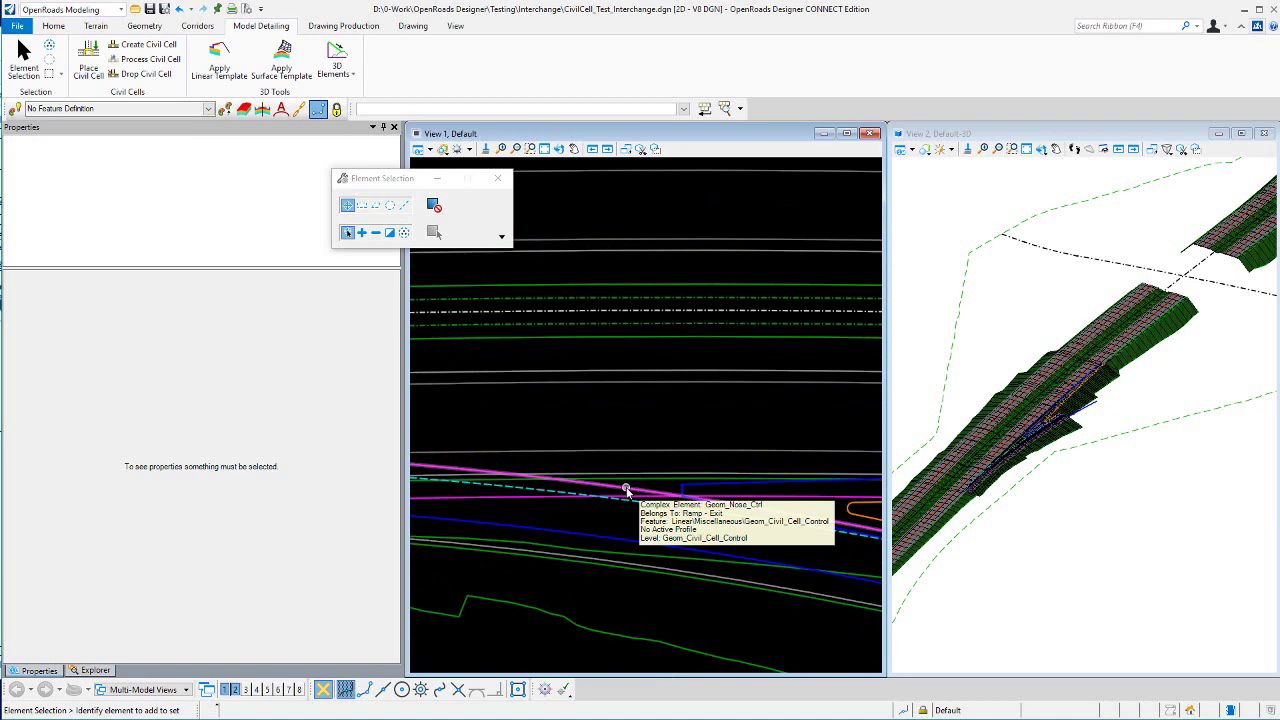
click(626, 490)
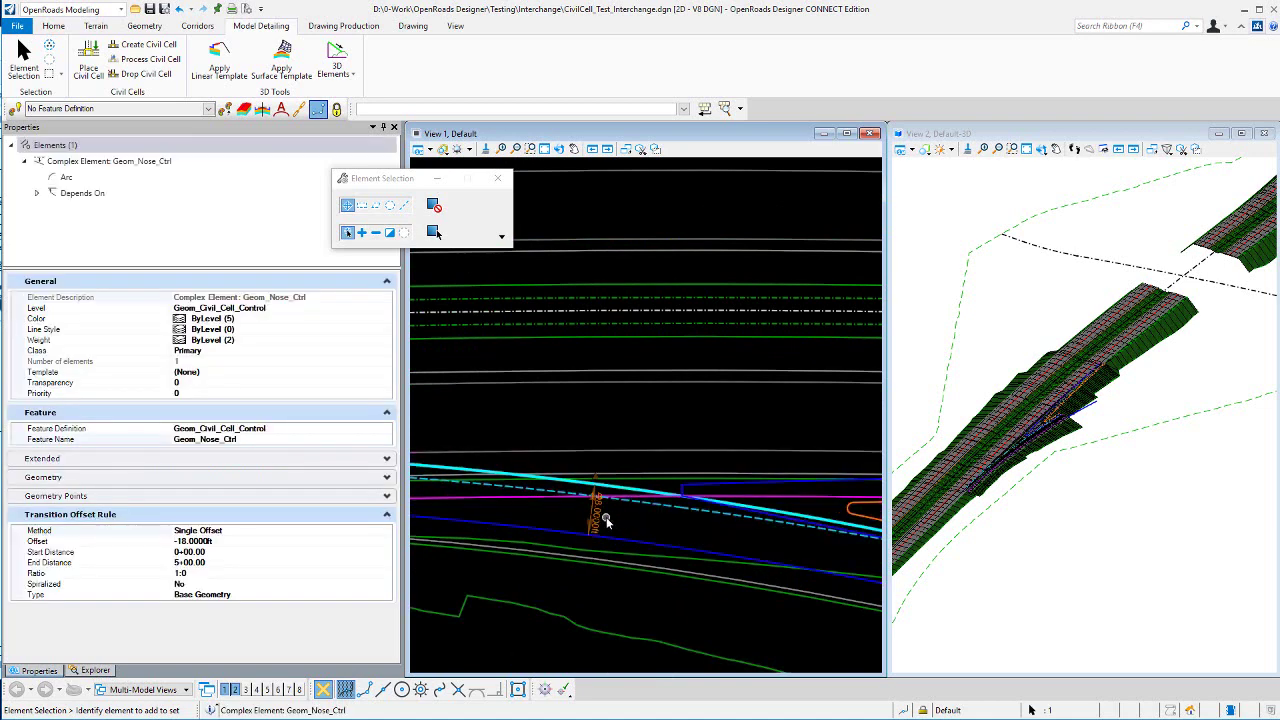
scroll(668, 515, down, 2)
scroll(668, 515, down, 2)
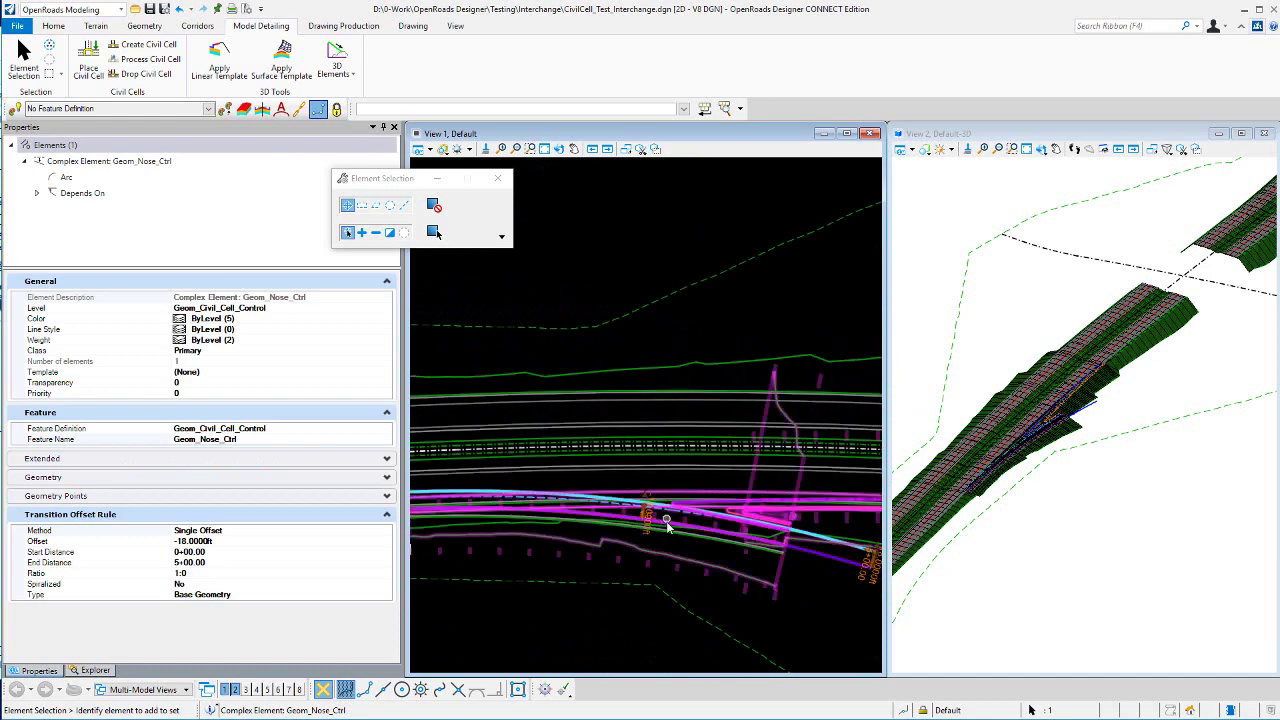
scroll(668, 527, down, 1)
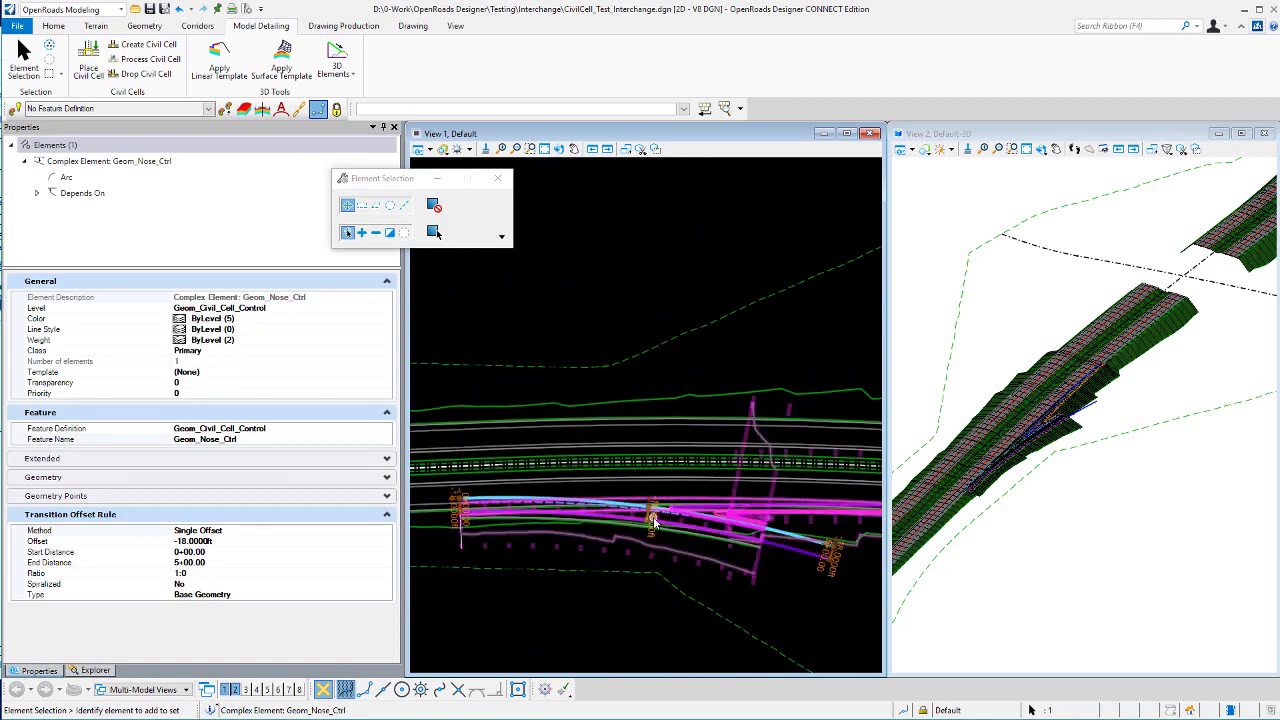
scroll(652, 521, up, 2)
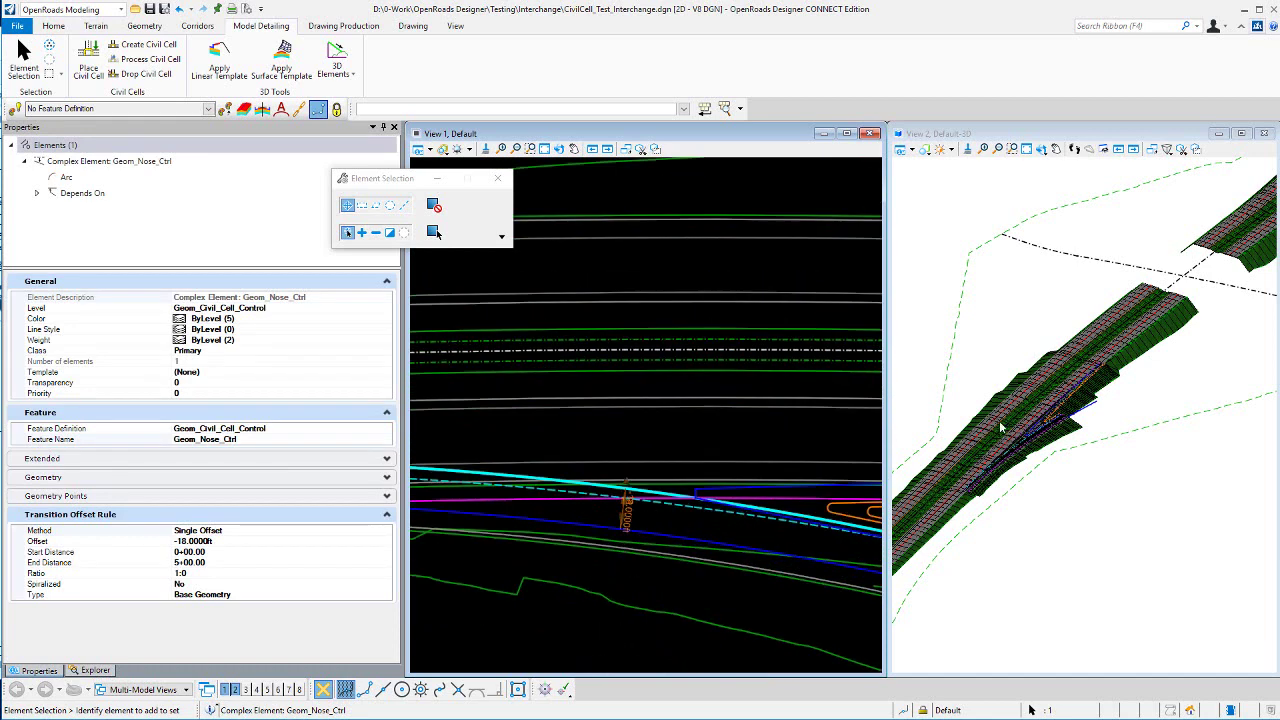
scroll(1028, 395, up, 3)
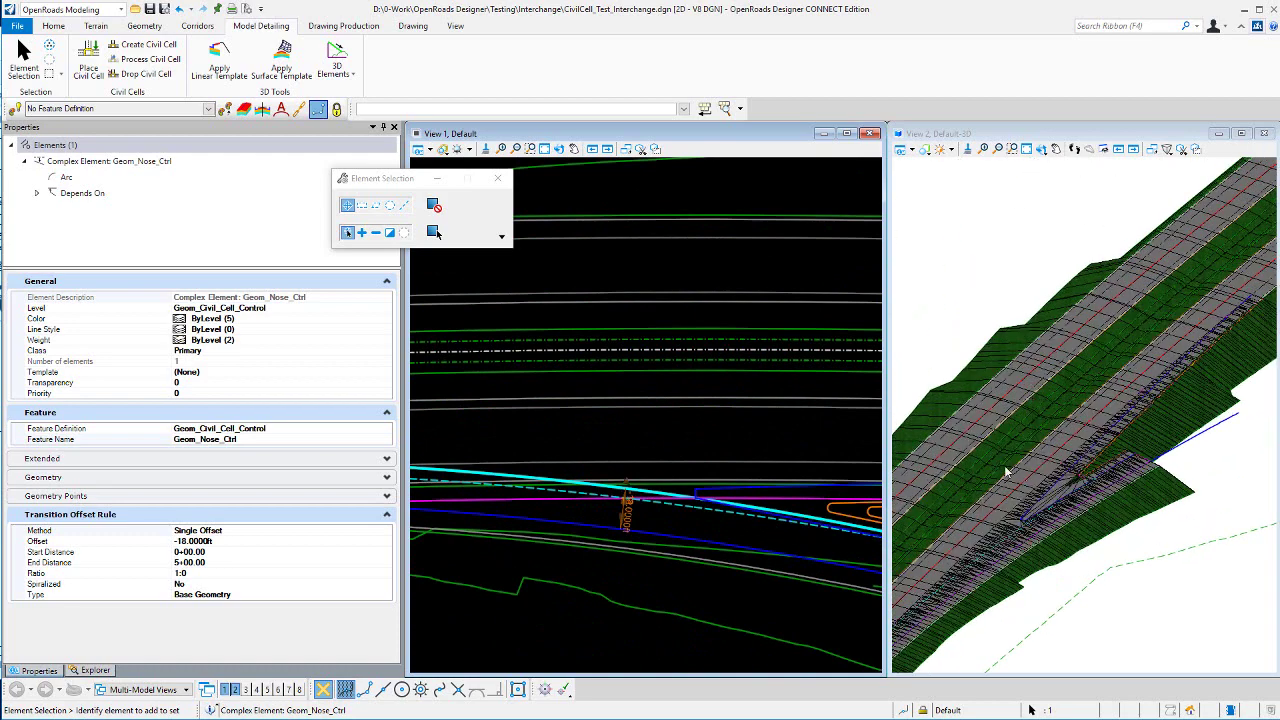
scroll(1010, 464, up, 1)
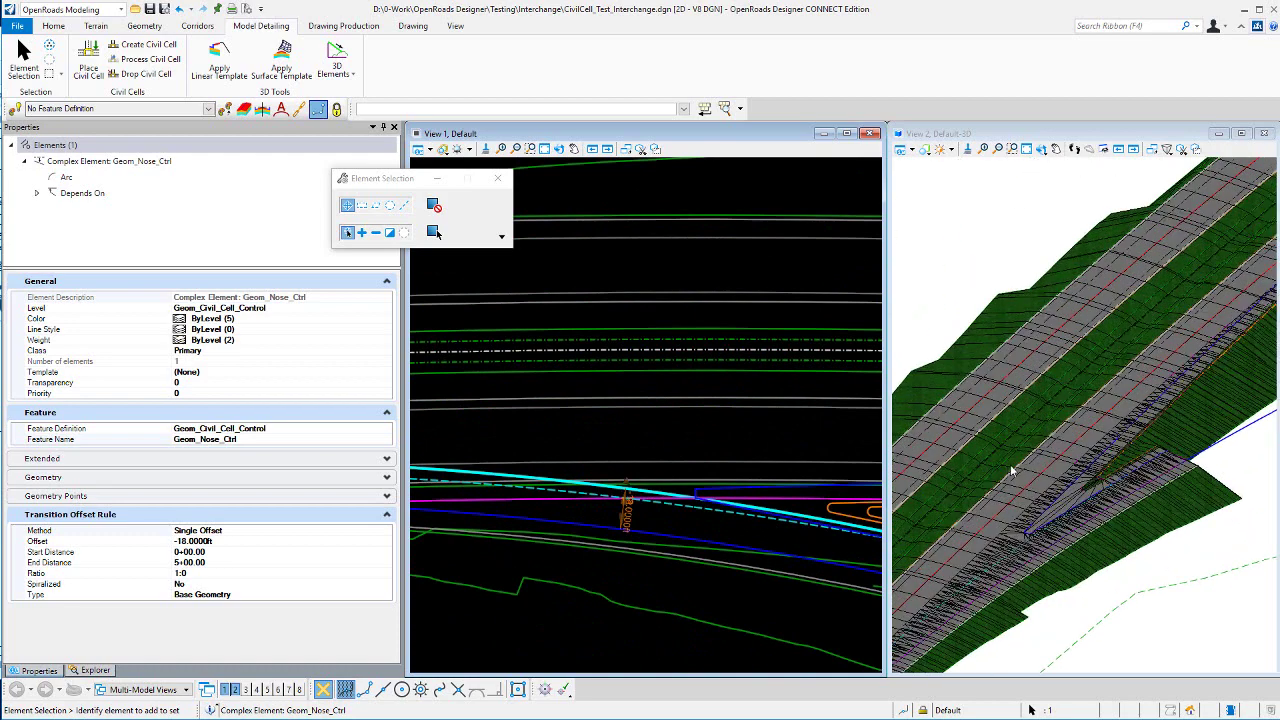
Change the Geom_Nose_Ctrl offset to -16 ft
click(628, 522)
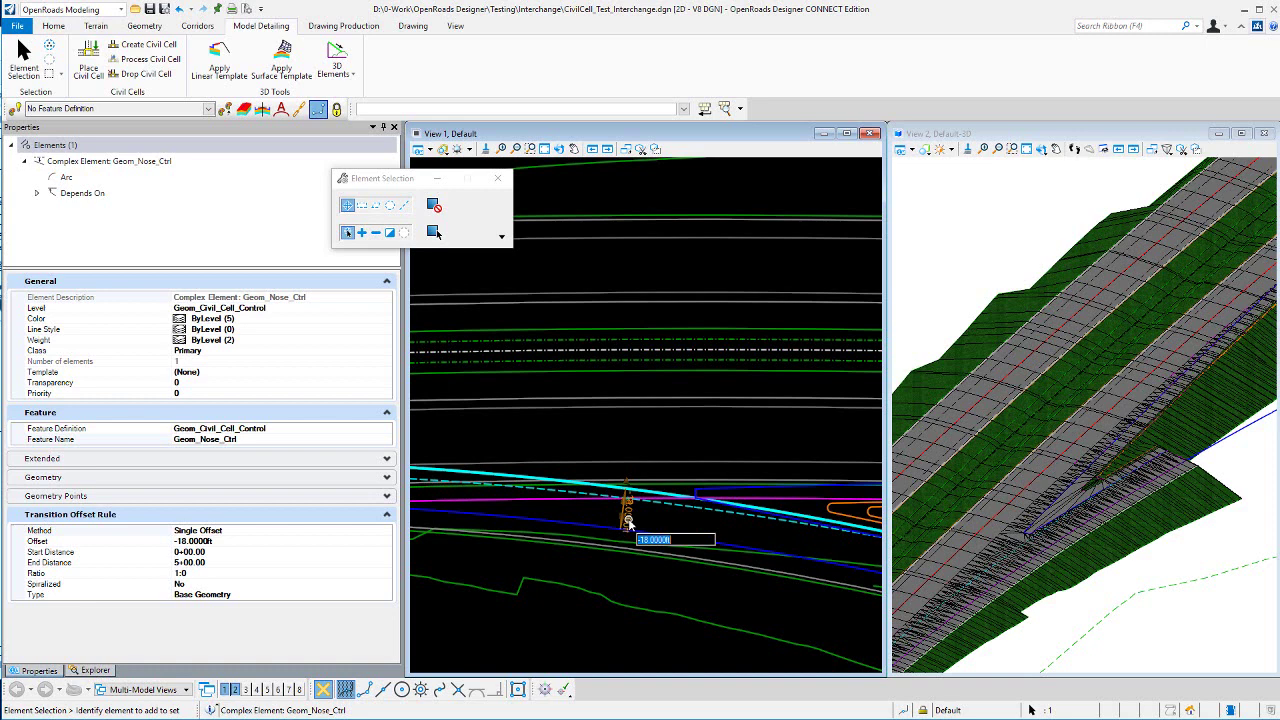
text(-16)
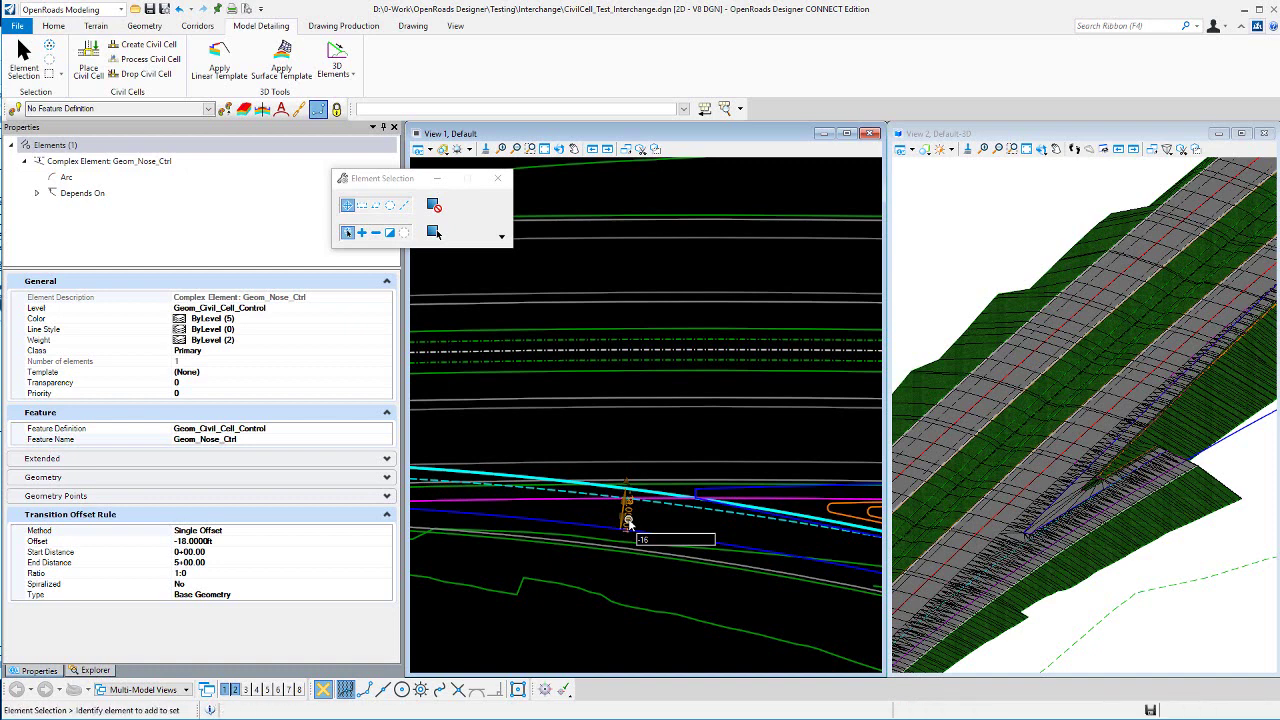
key(Return)
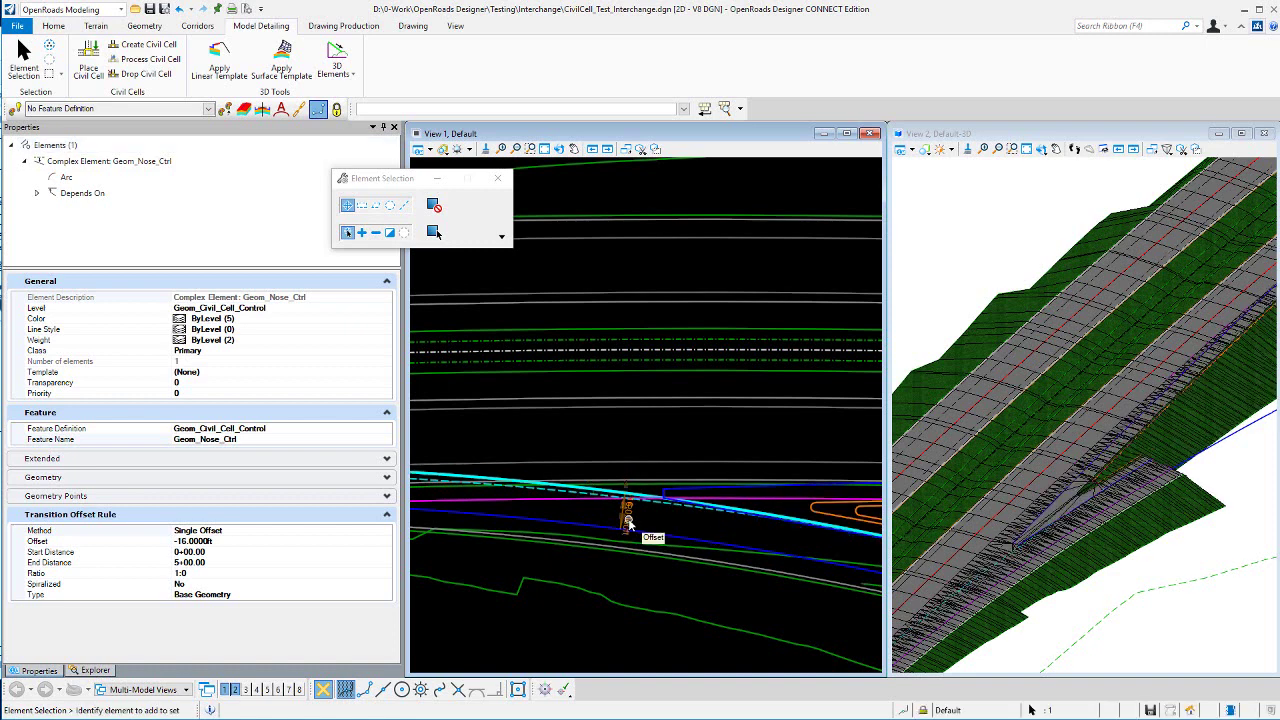
click(606, 529)
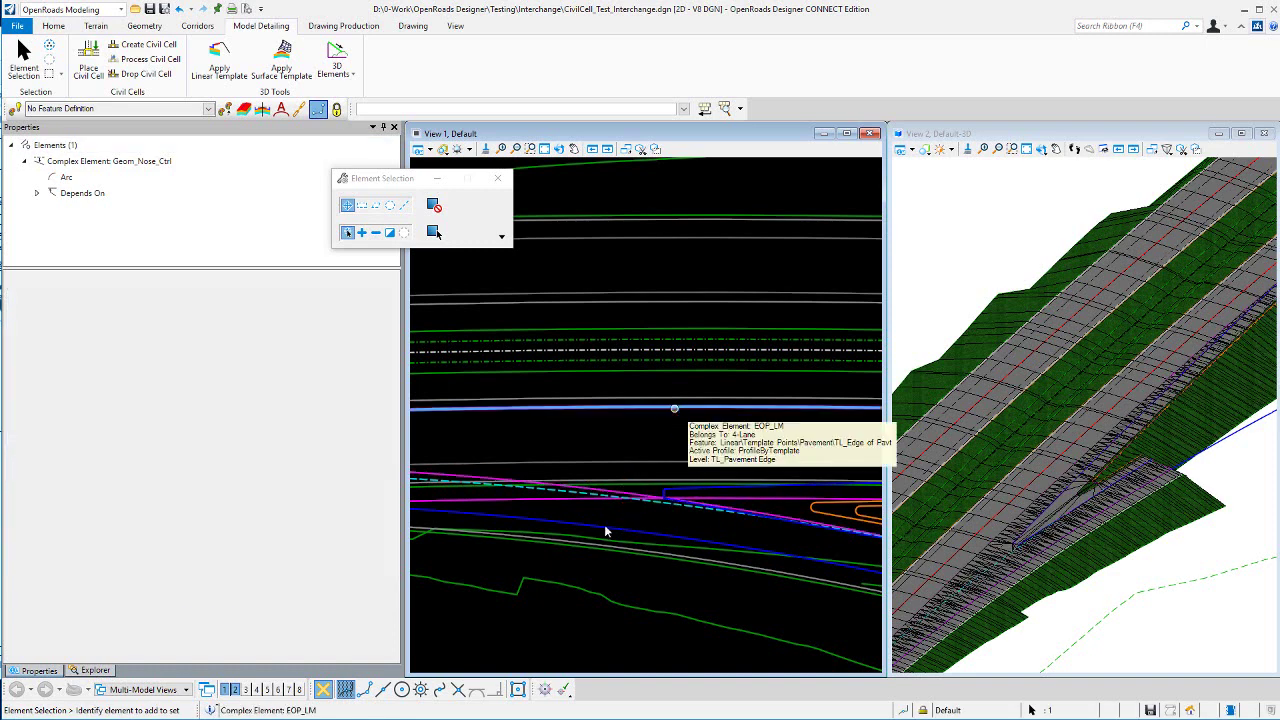
click(586, 505)
click(661, 517)
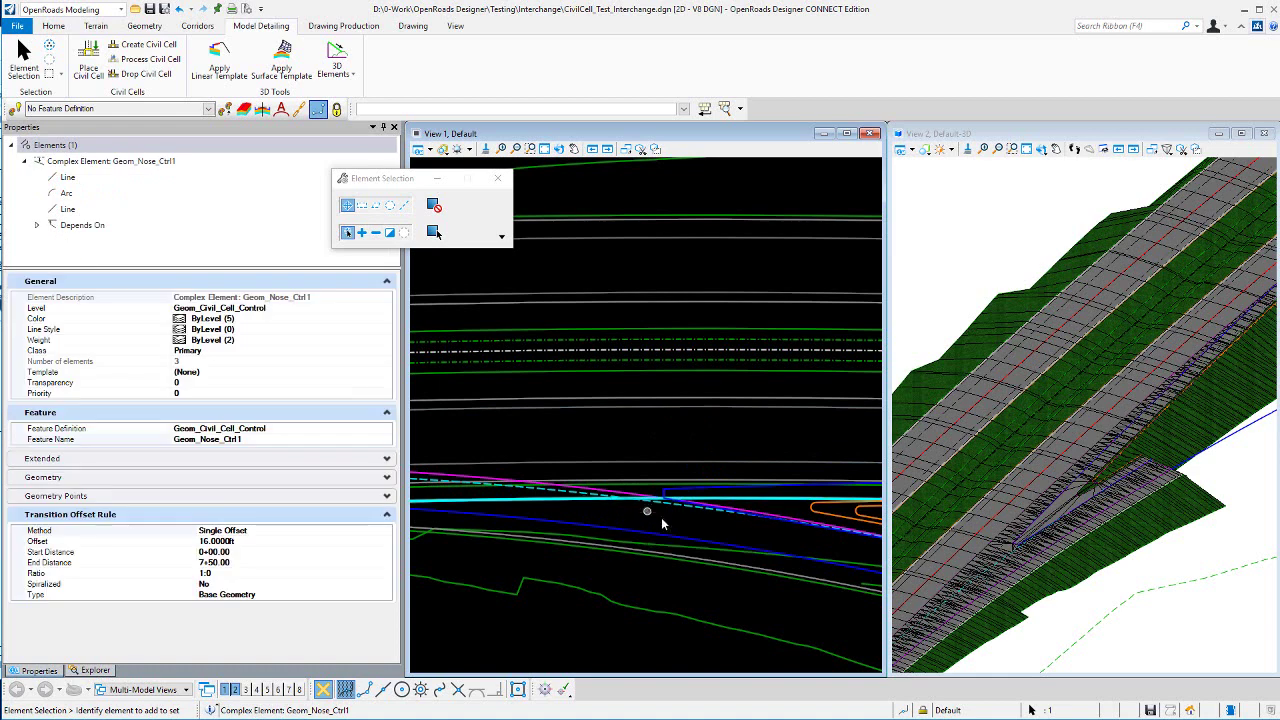
scroll(675, 516, up, 1)
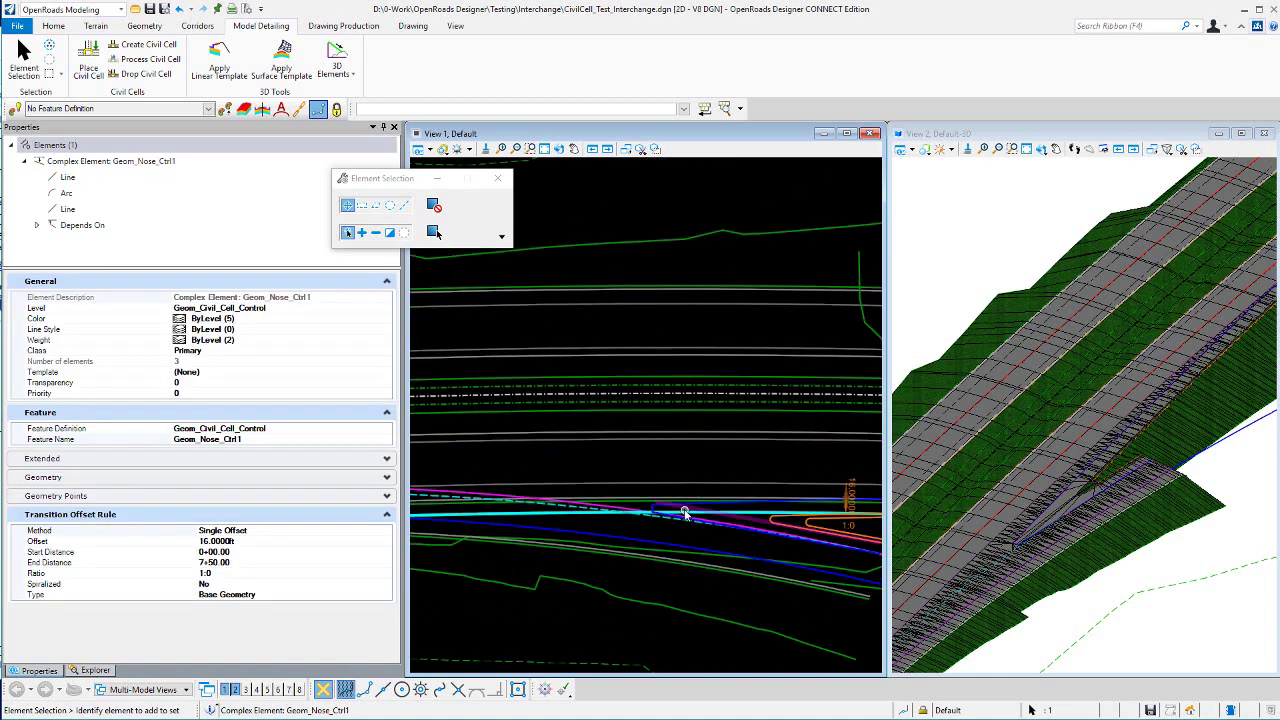
drag(694, 500, 852, 442)
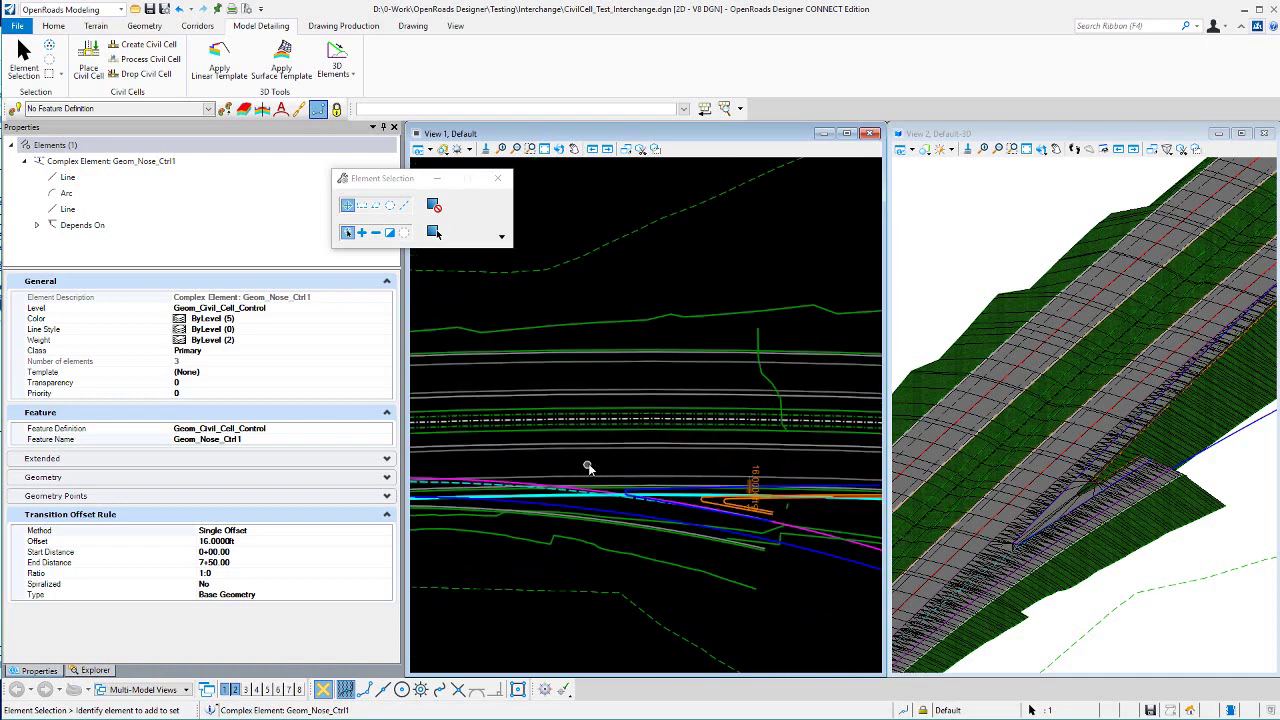
scroll(641, 463, down, 2)
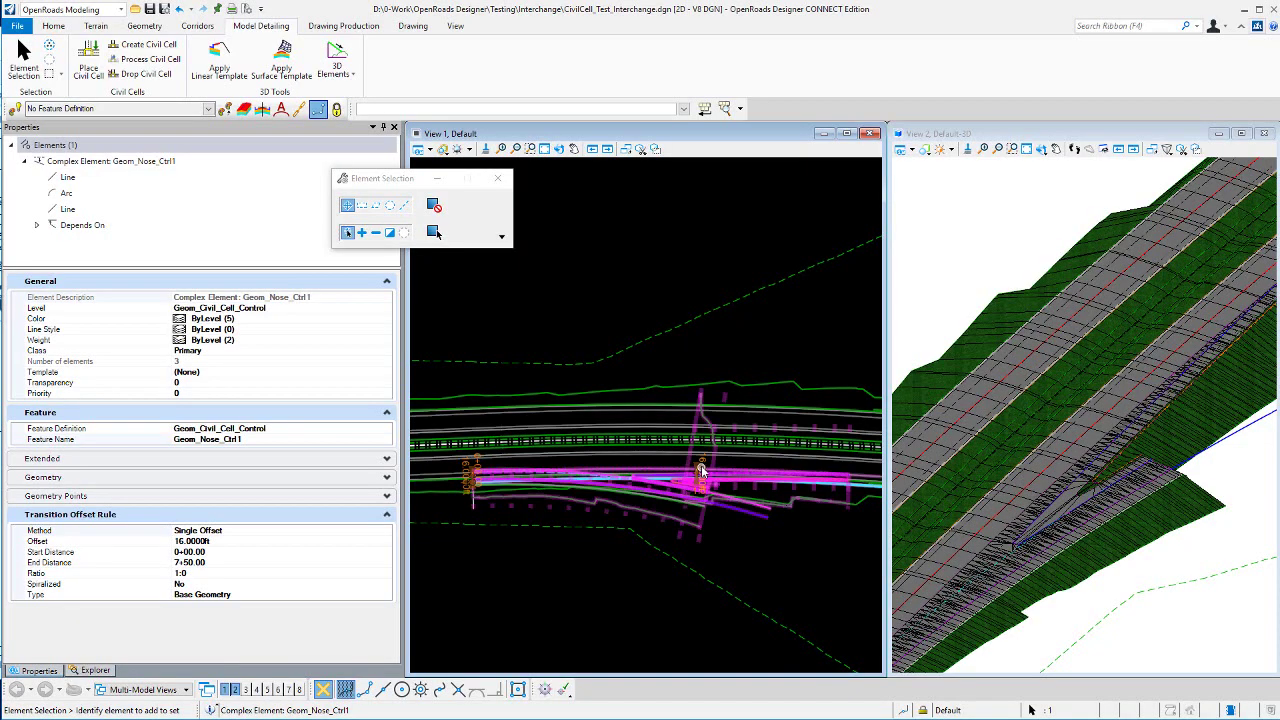
scroll(660, 503, up, 2)
middle_drag(675, 491, 784, 486)
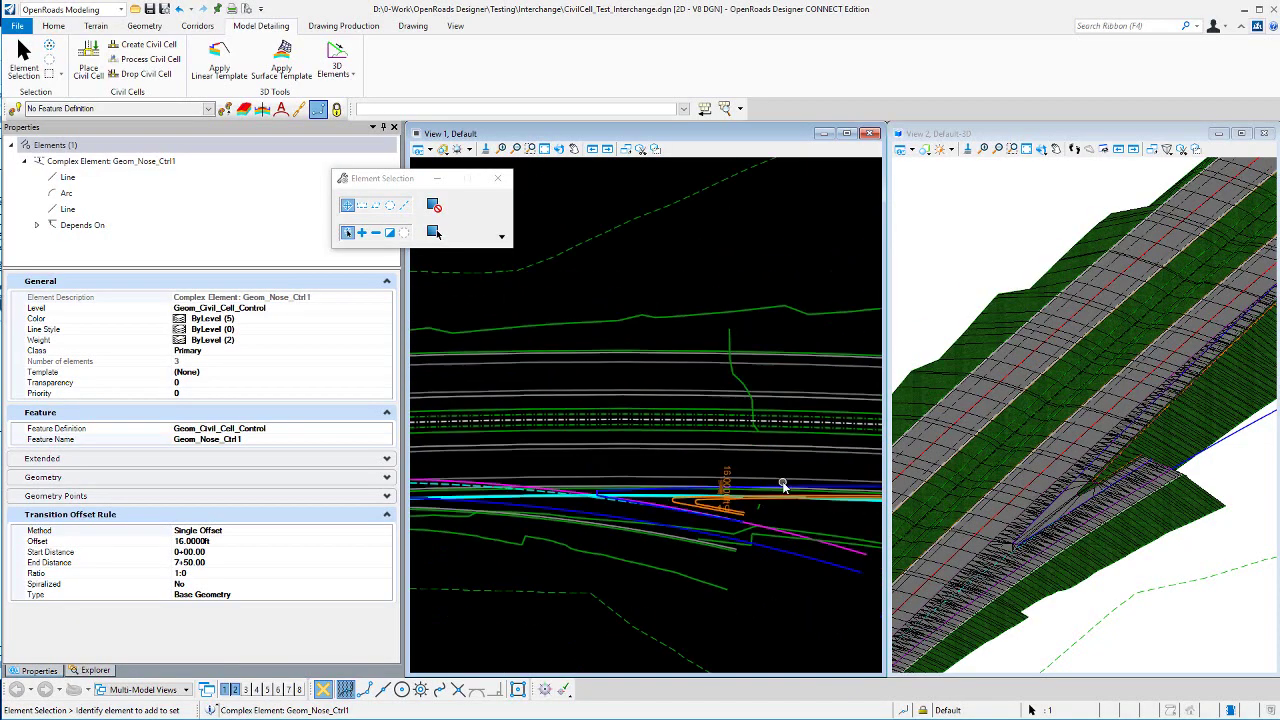
scroll(590, 481, up, 1)
scroll(590, 481, up, 2)
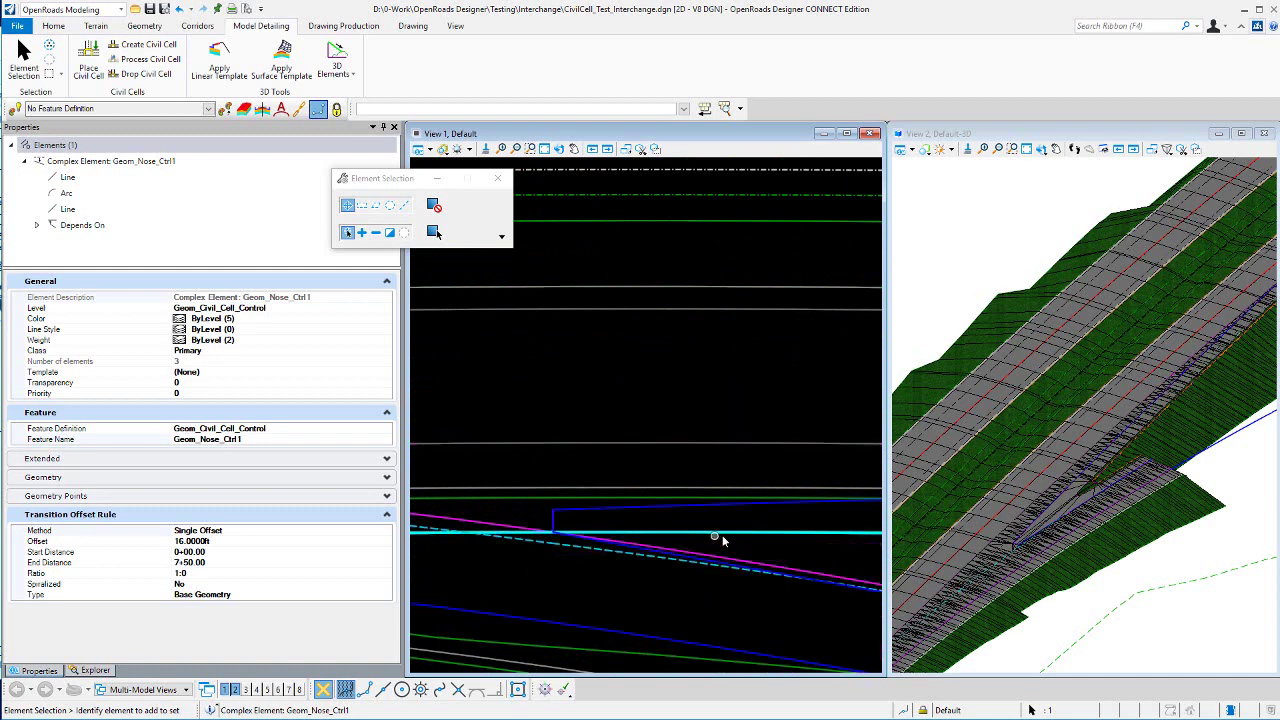
click(588, 510)
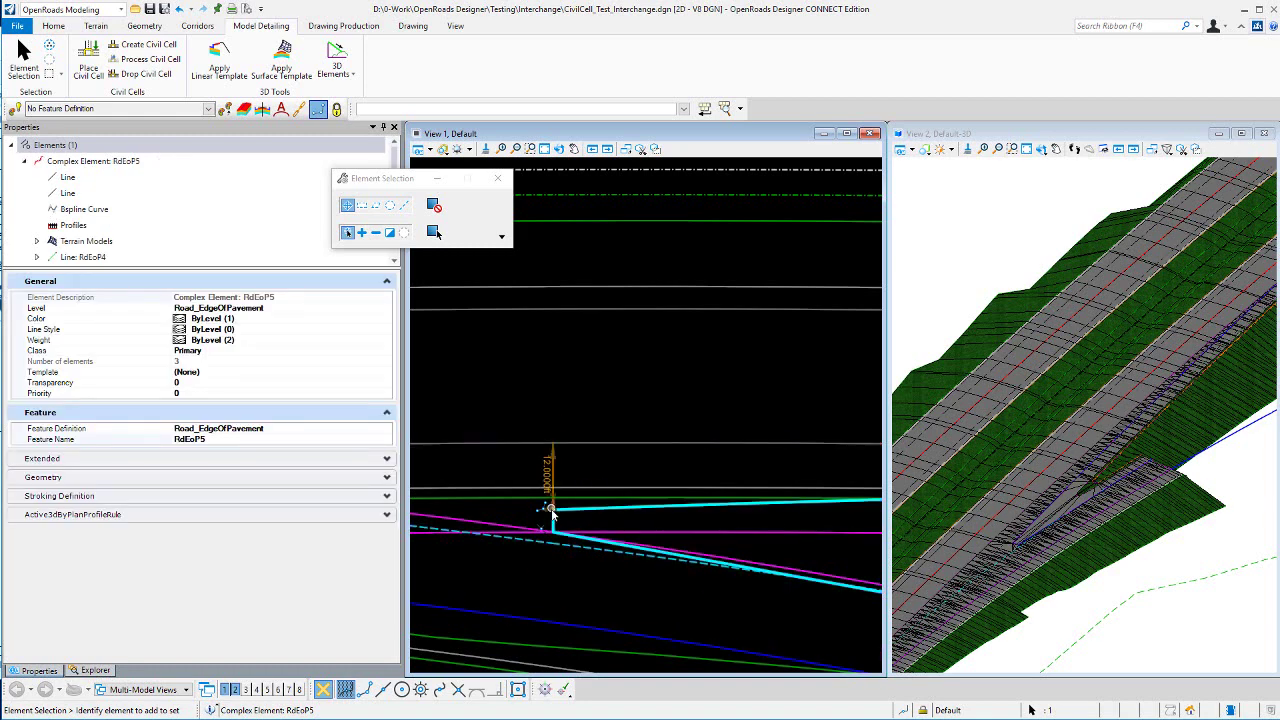
scroll(614, 471, down, 1)
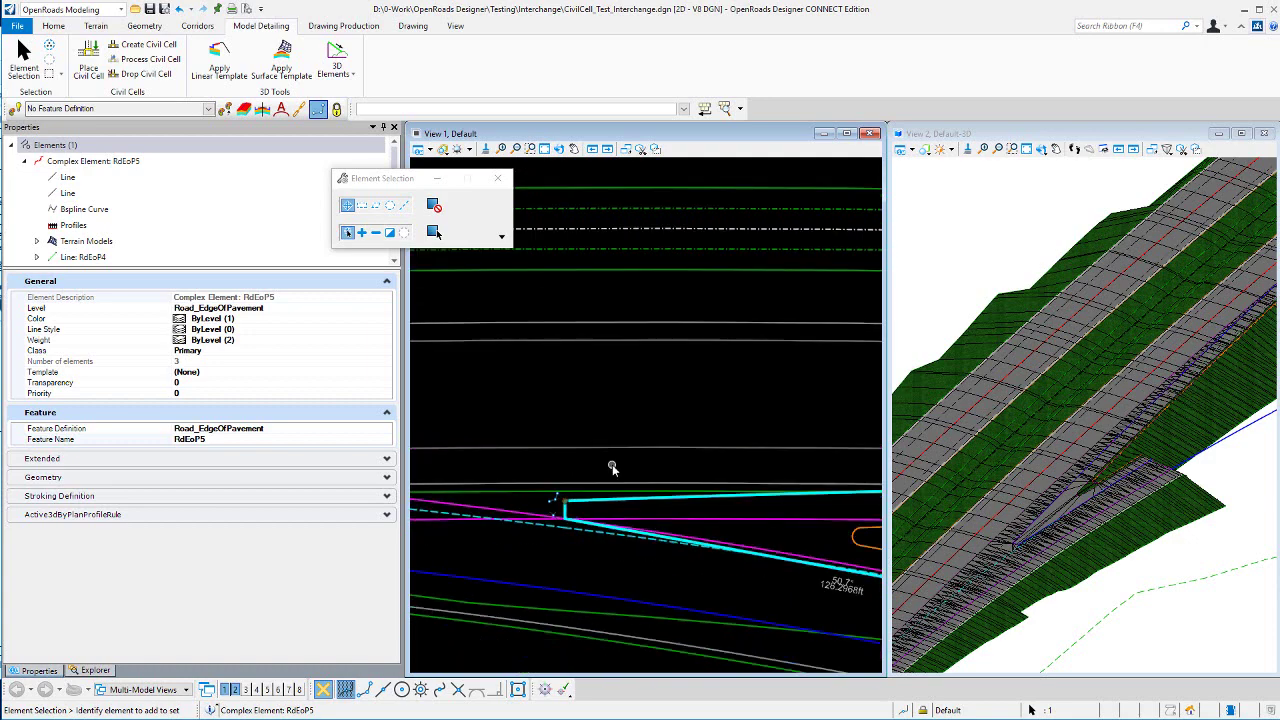
scroll(614, 471, down, 4)
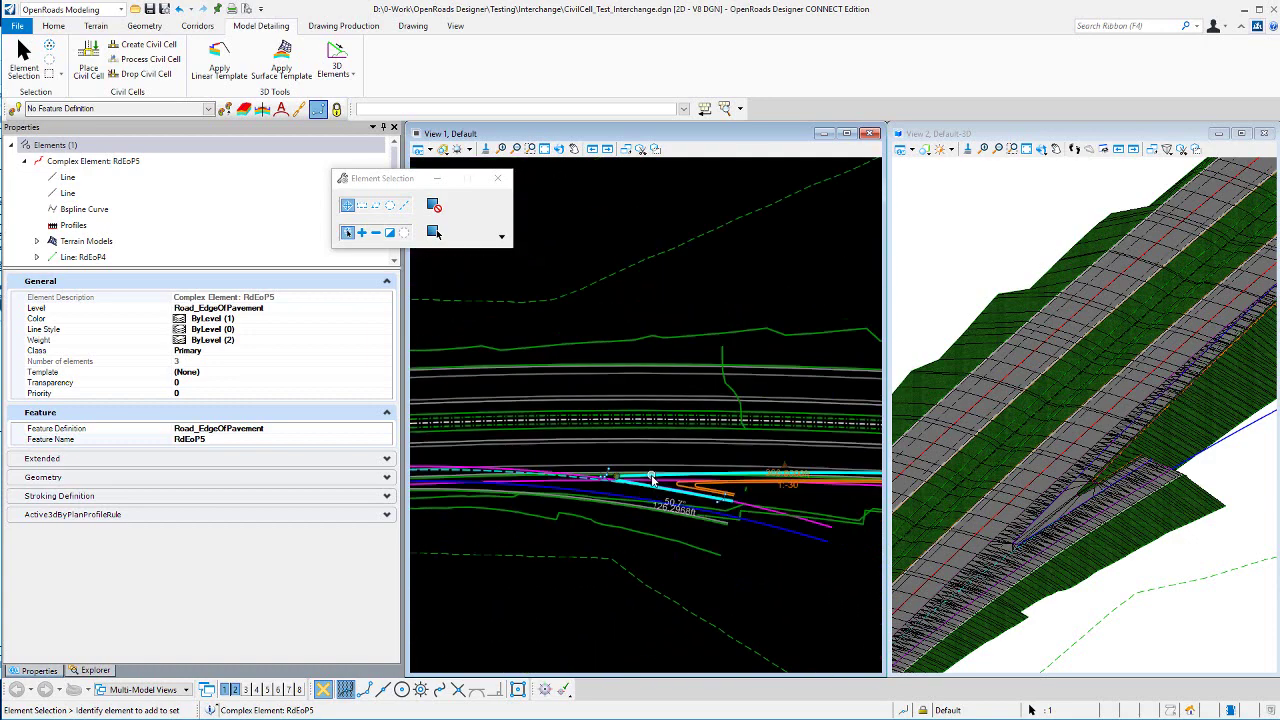
scroll(652, 482, up, 1)
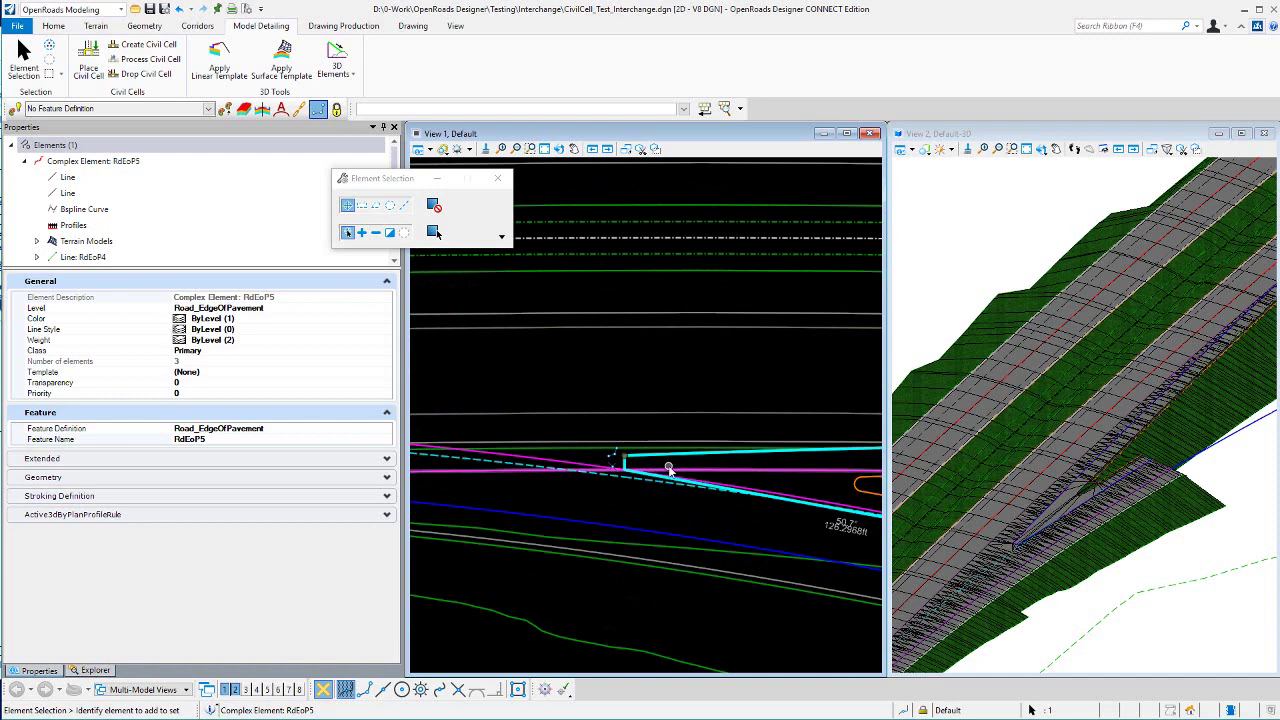
click(560, 495)
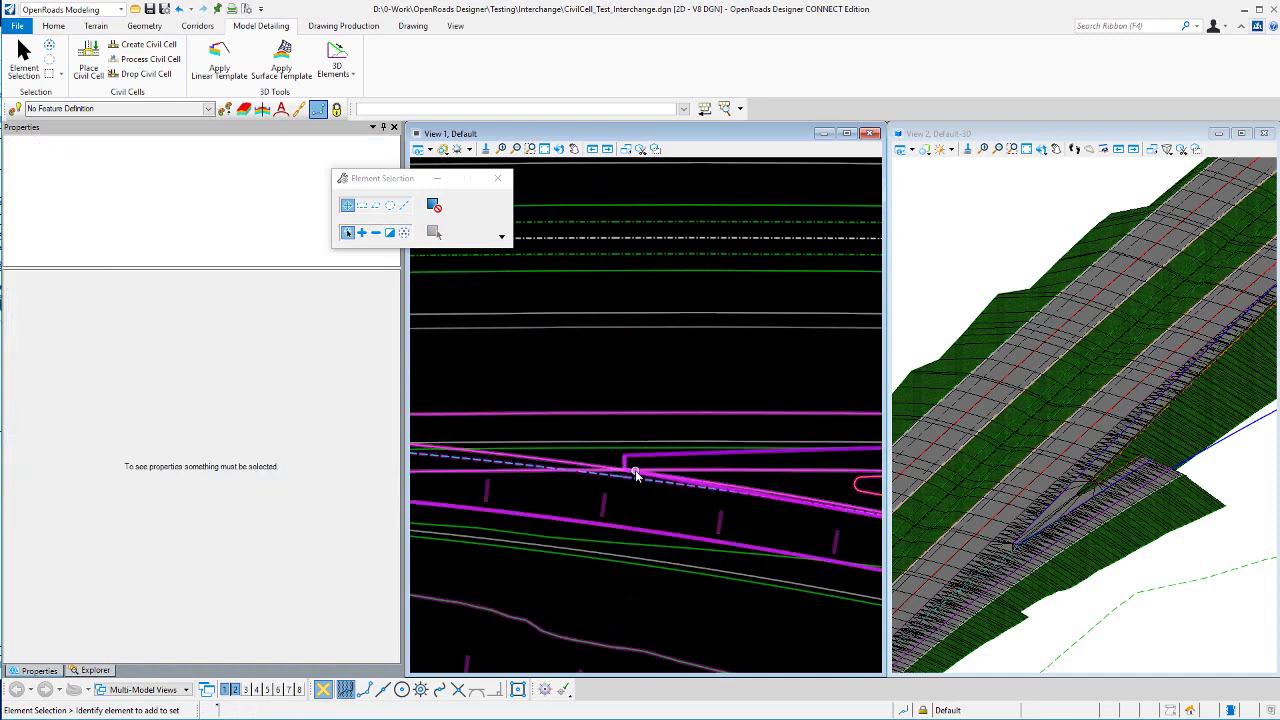
click(537, 468)
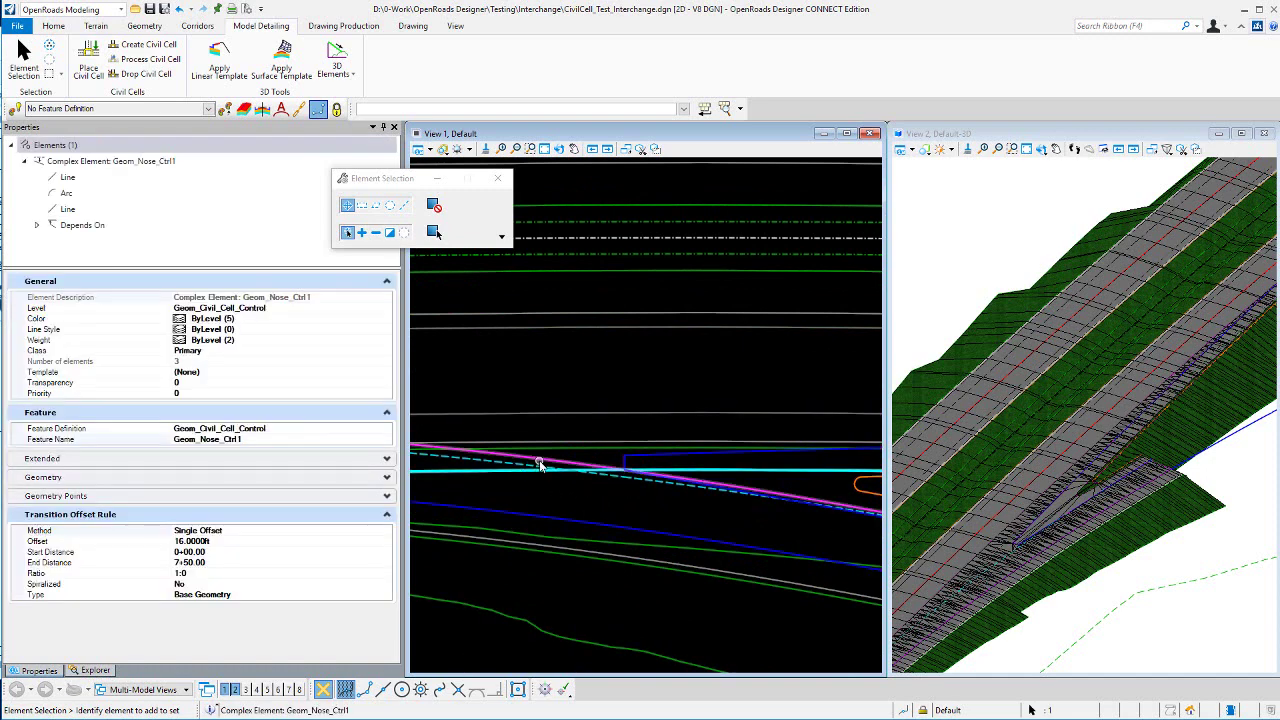
click(527, 477)
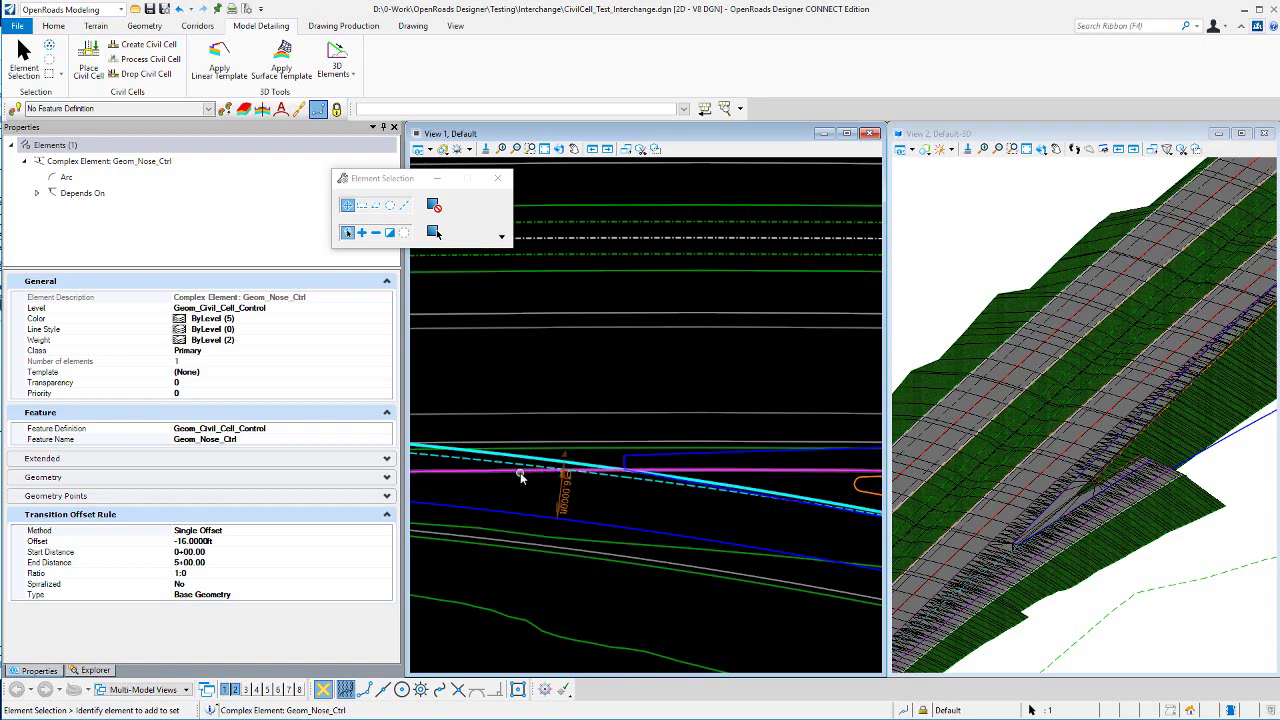
click(521, 470)
scroll(703, 492, down, 1)
scroll(694, 494, down, 2)
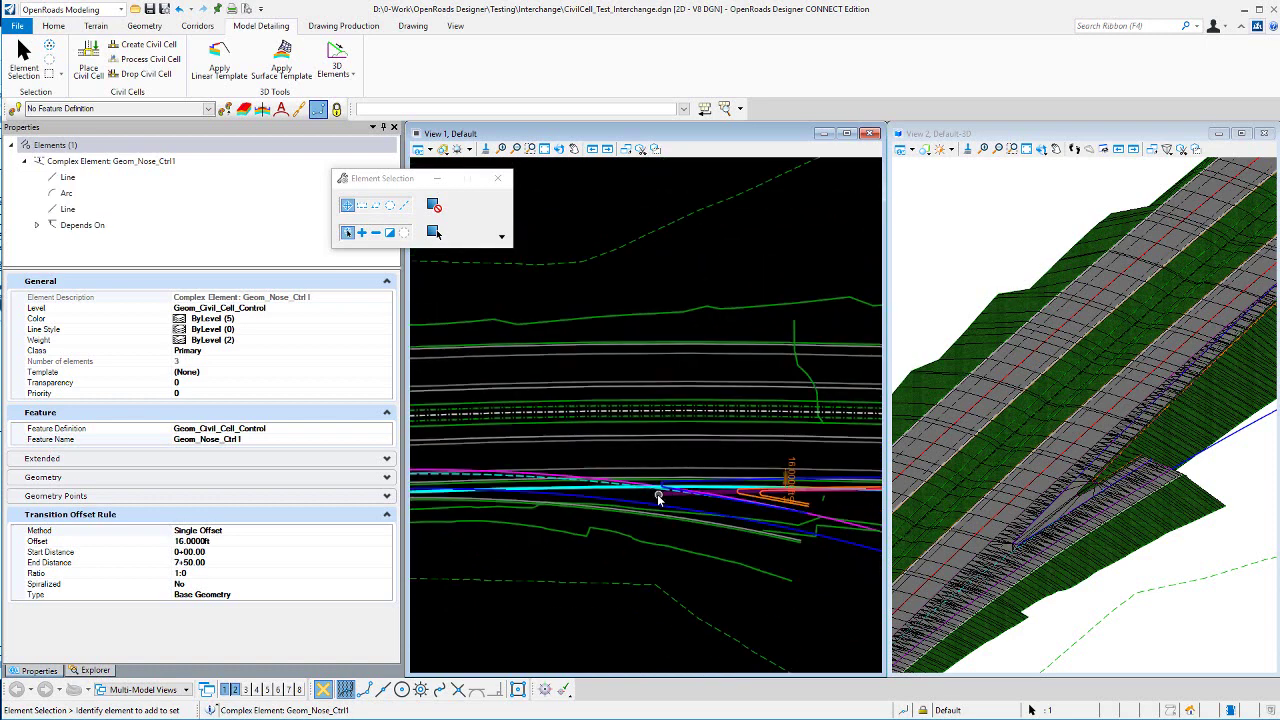
click(826, 557)
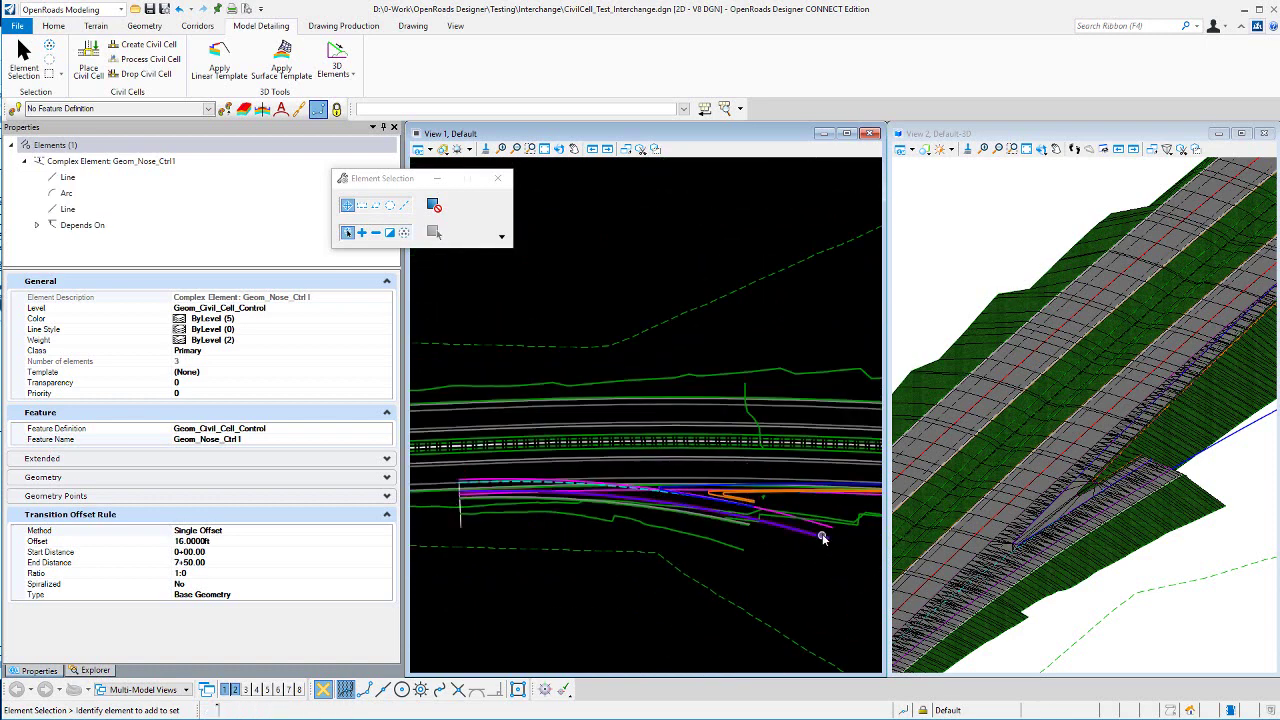
click(824, 532)
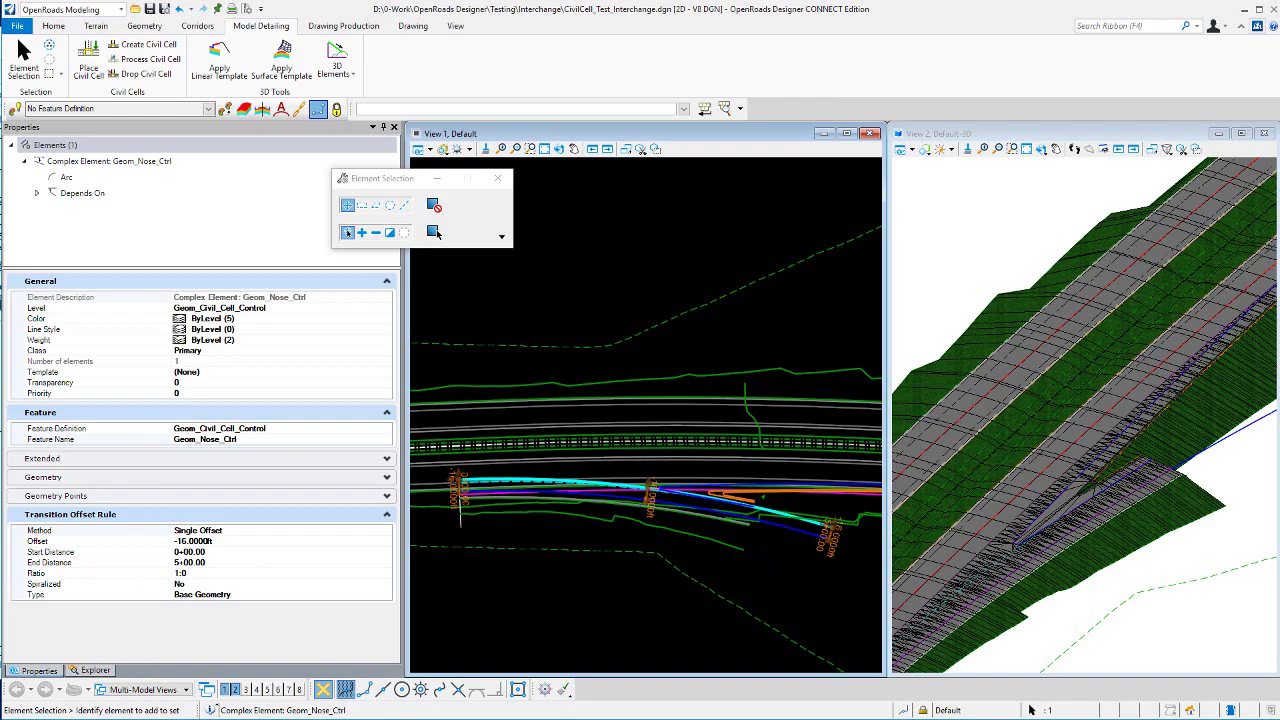
middle_drag(830, 308, 810, 328)
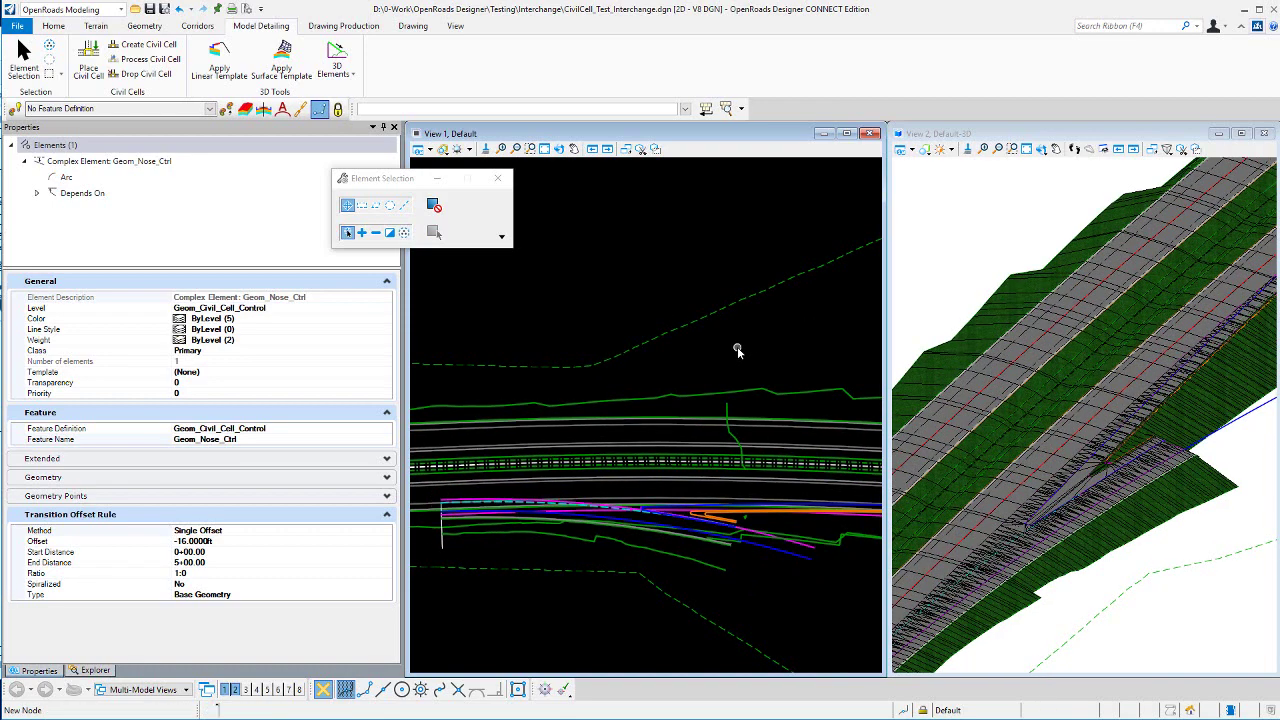
click(737, 271)
scroll(648, 520, up, 3)
scroll(694, 530, up, 3)
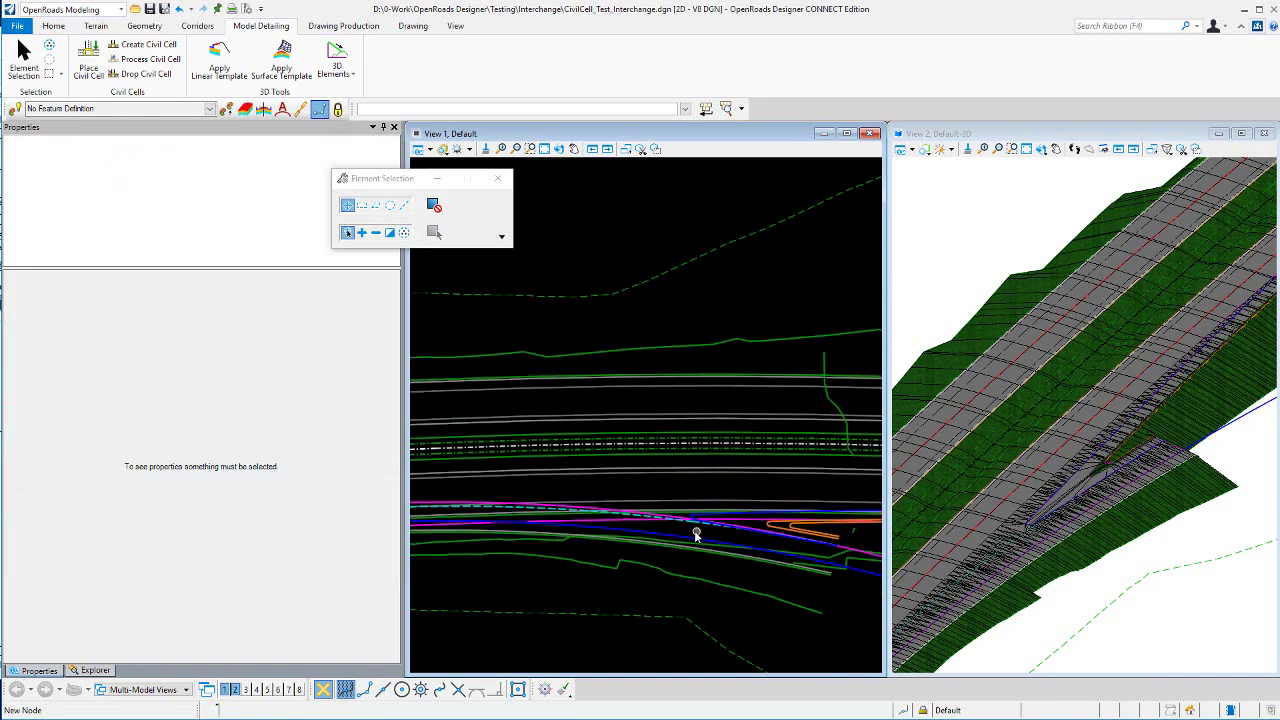
click(733, 494)
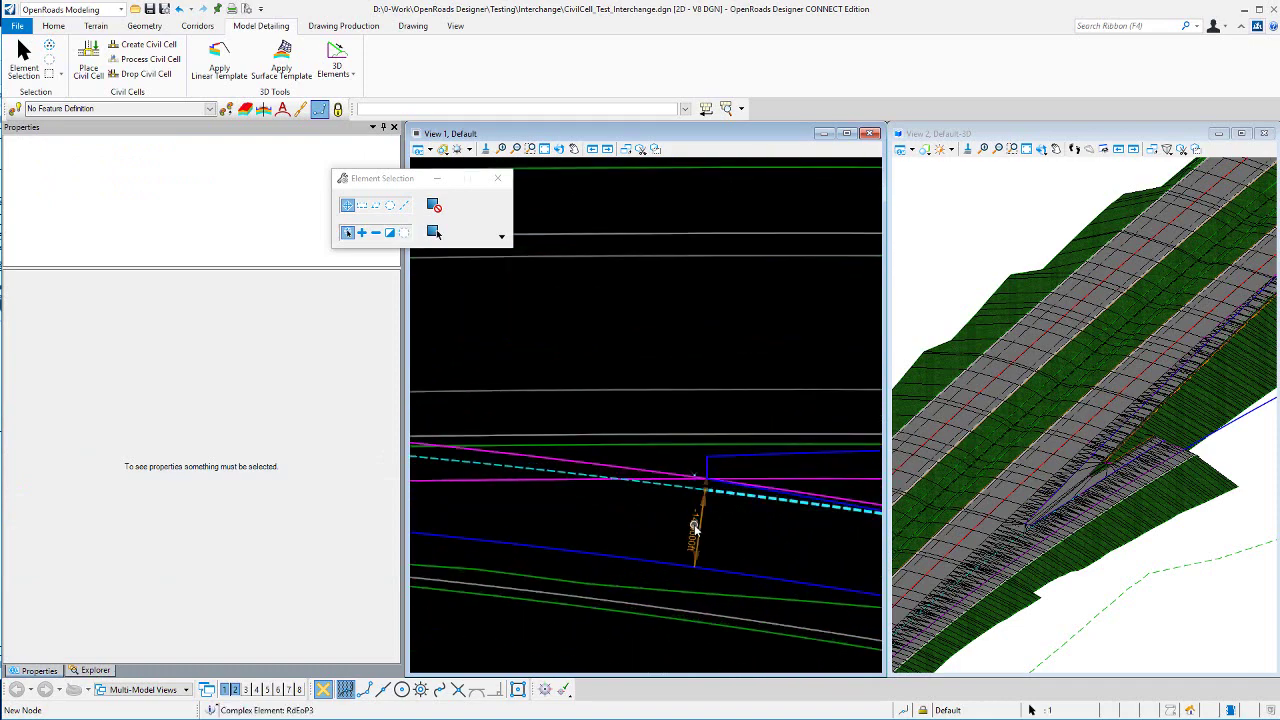
scroll(1013, 545, up, 3)
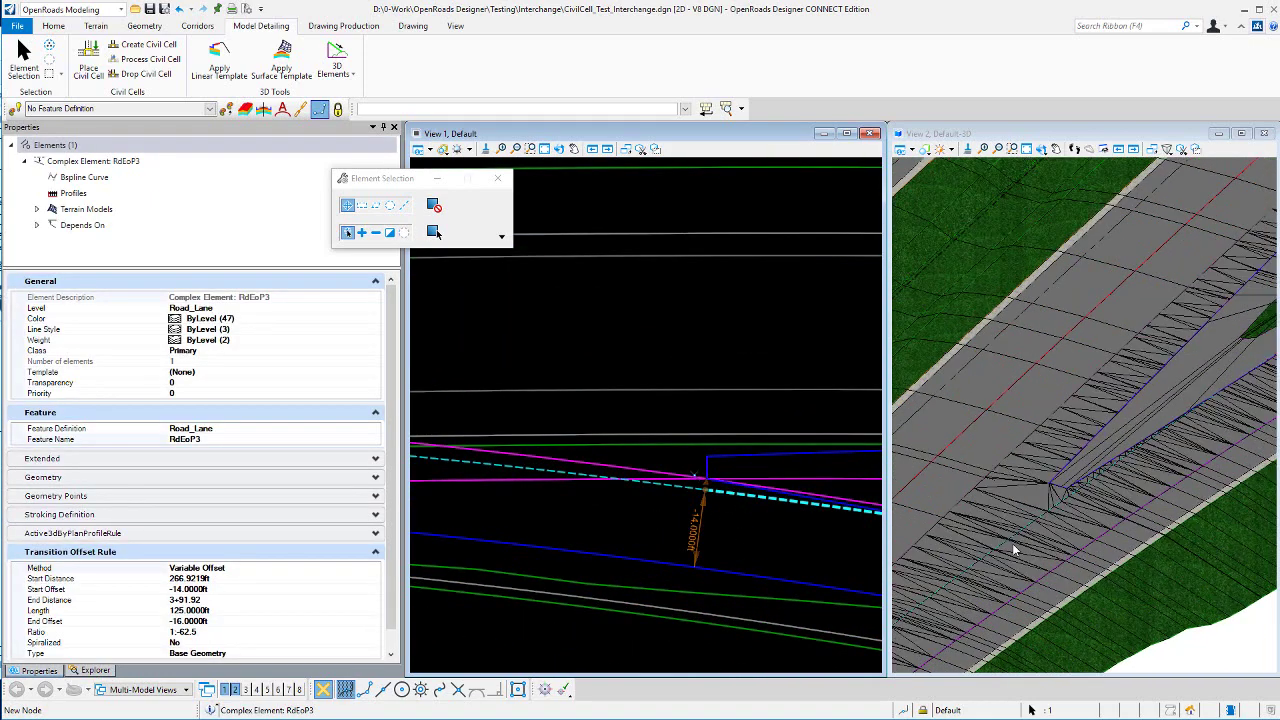
scroll(1130, 352, up, 2)
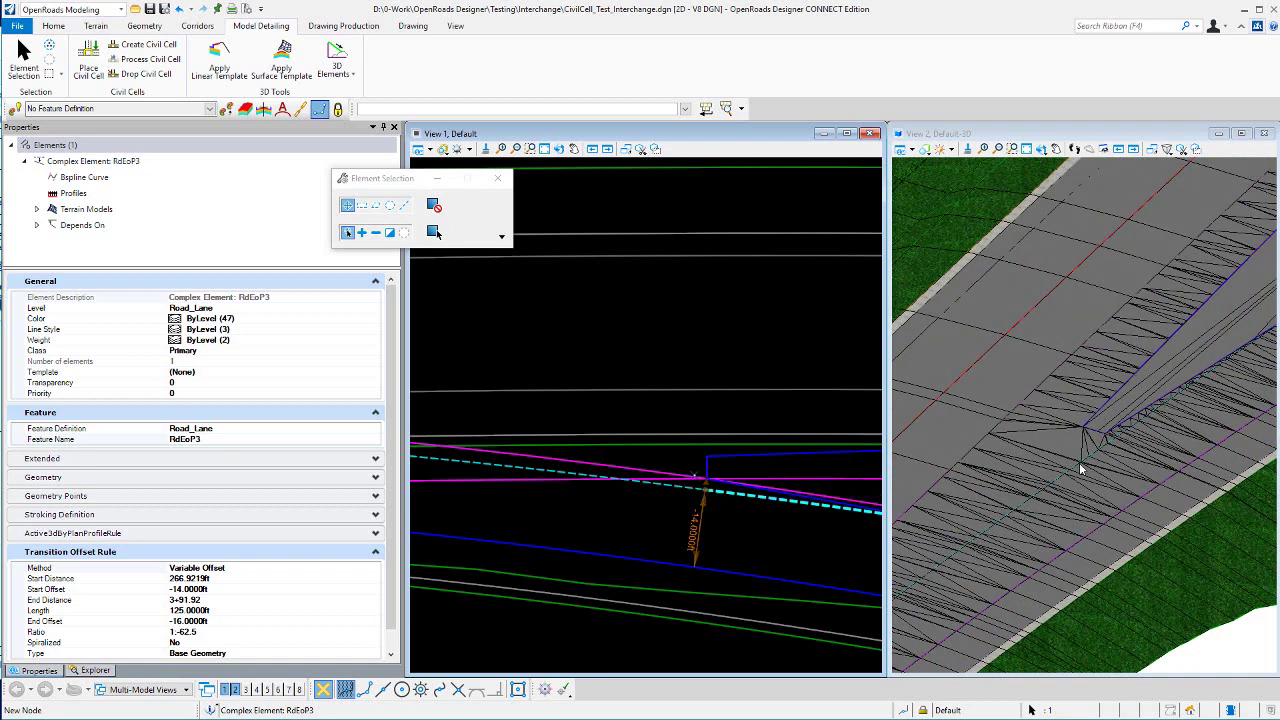
scroll(1013, 517, down, 2)
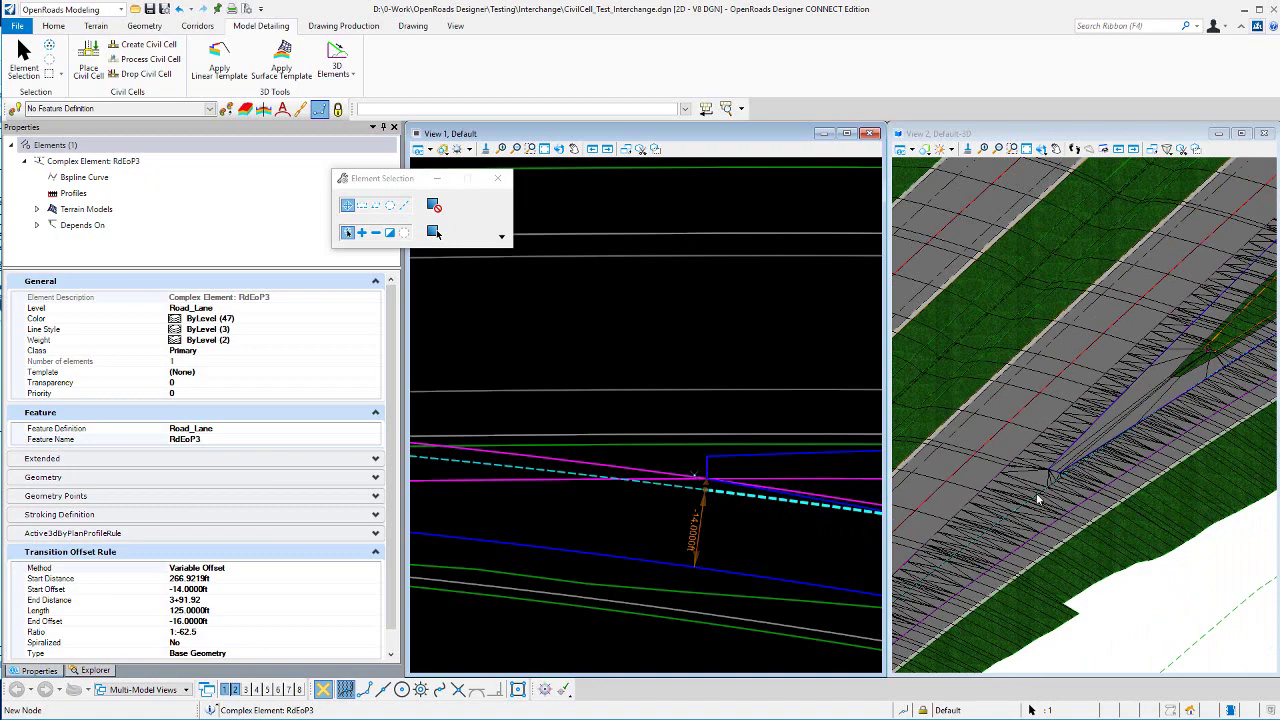
scroll(1038, 500, up, 4)
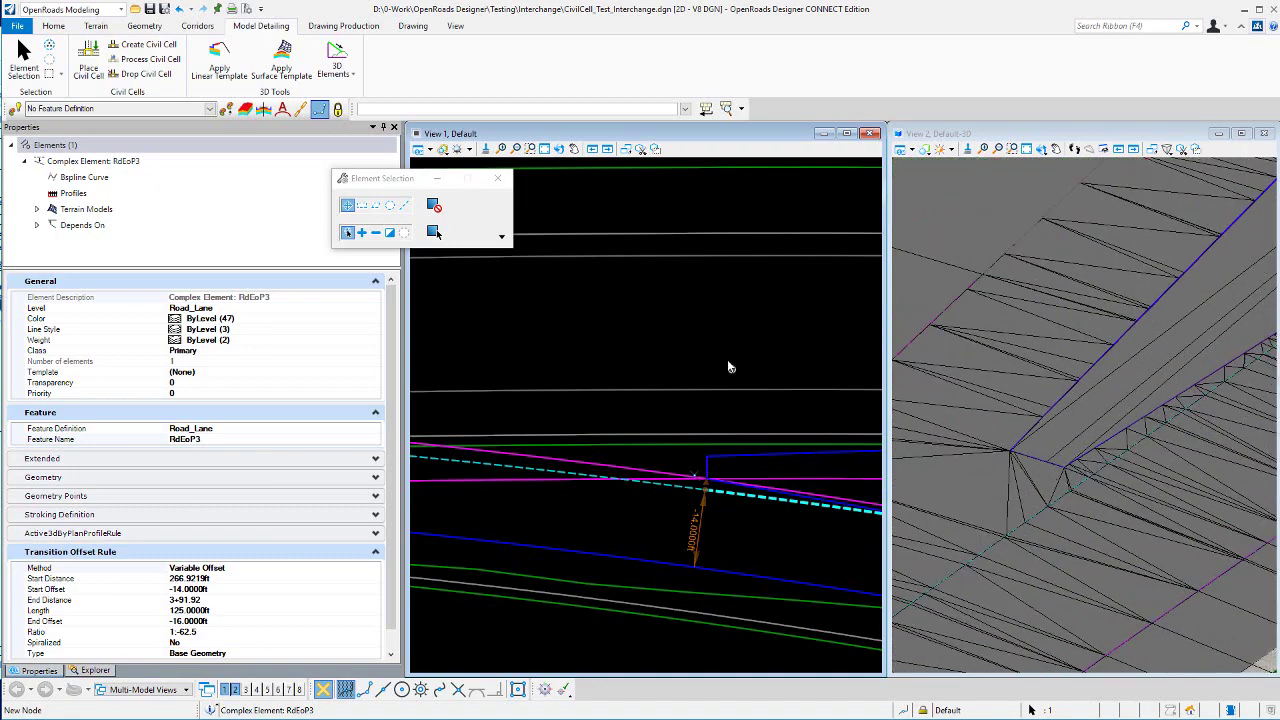
click(711, 417)
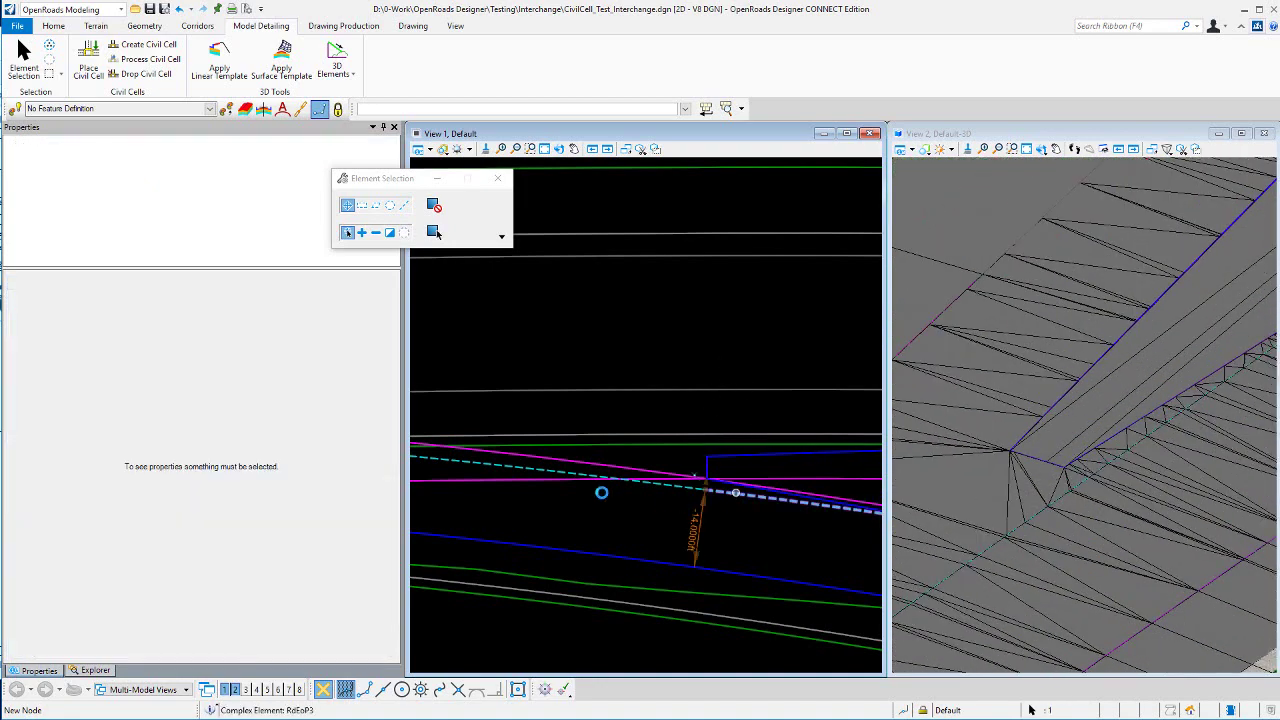
click(601, 492)
scroll(601, 492, down, 4)
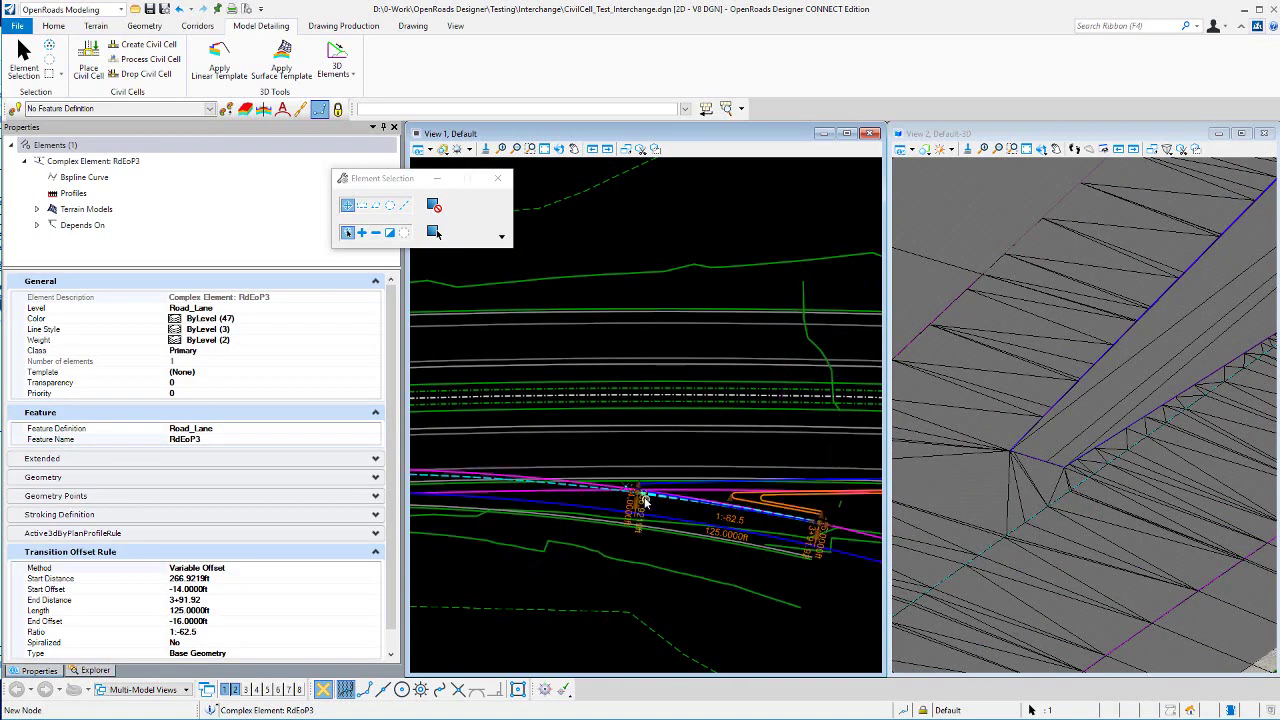
scroll(644, 500, up, 4)
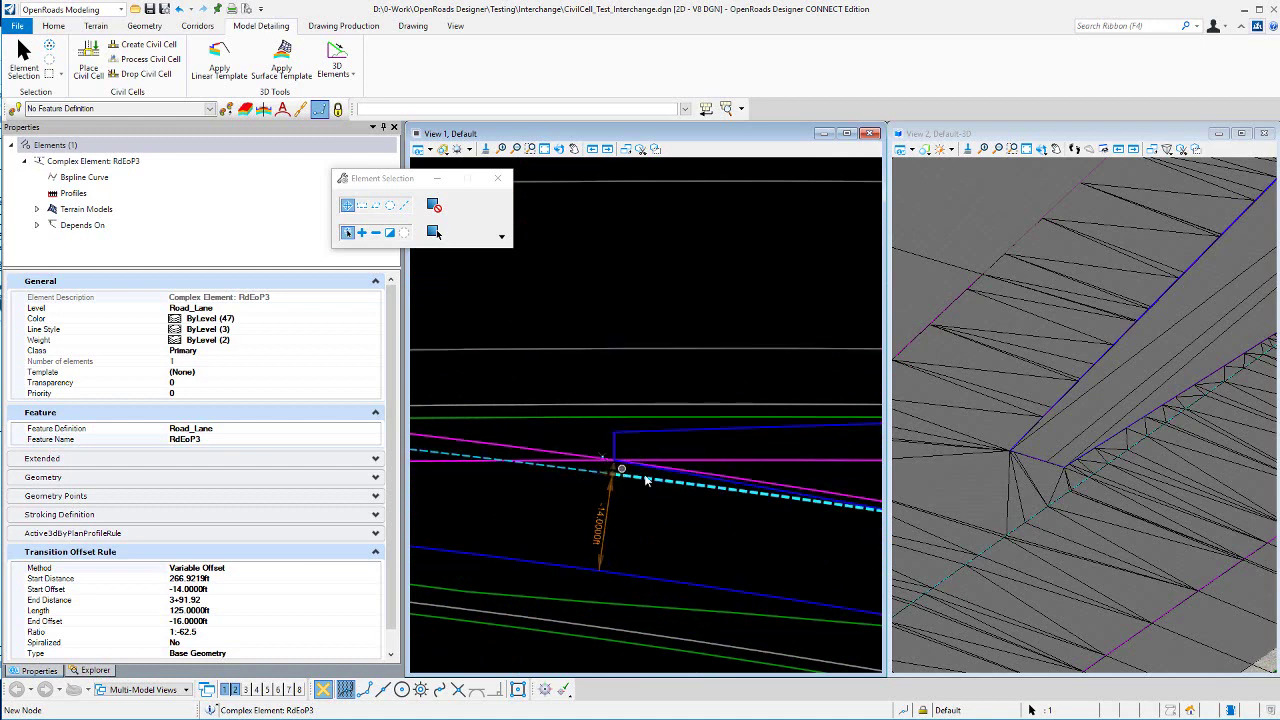
scroll(648, 486, down, 2)
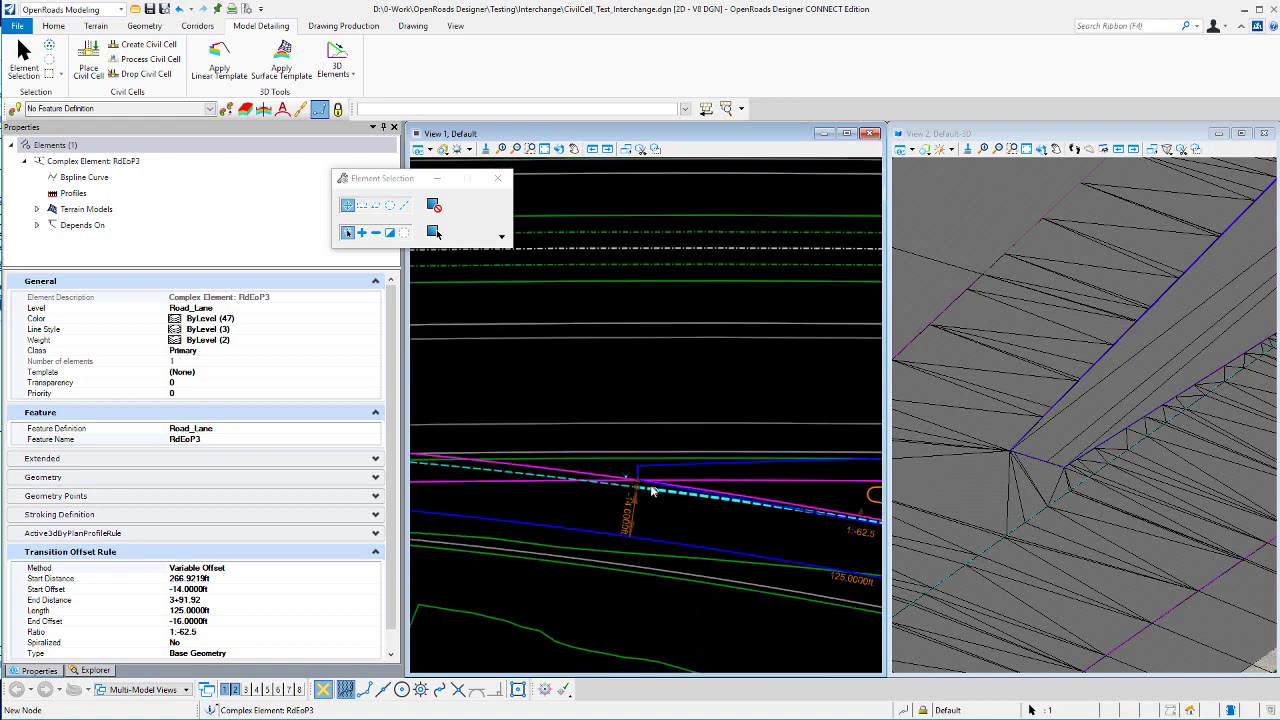
scroll(651, 490, up, 2)
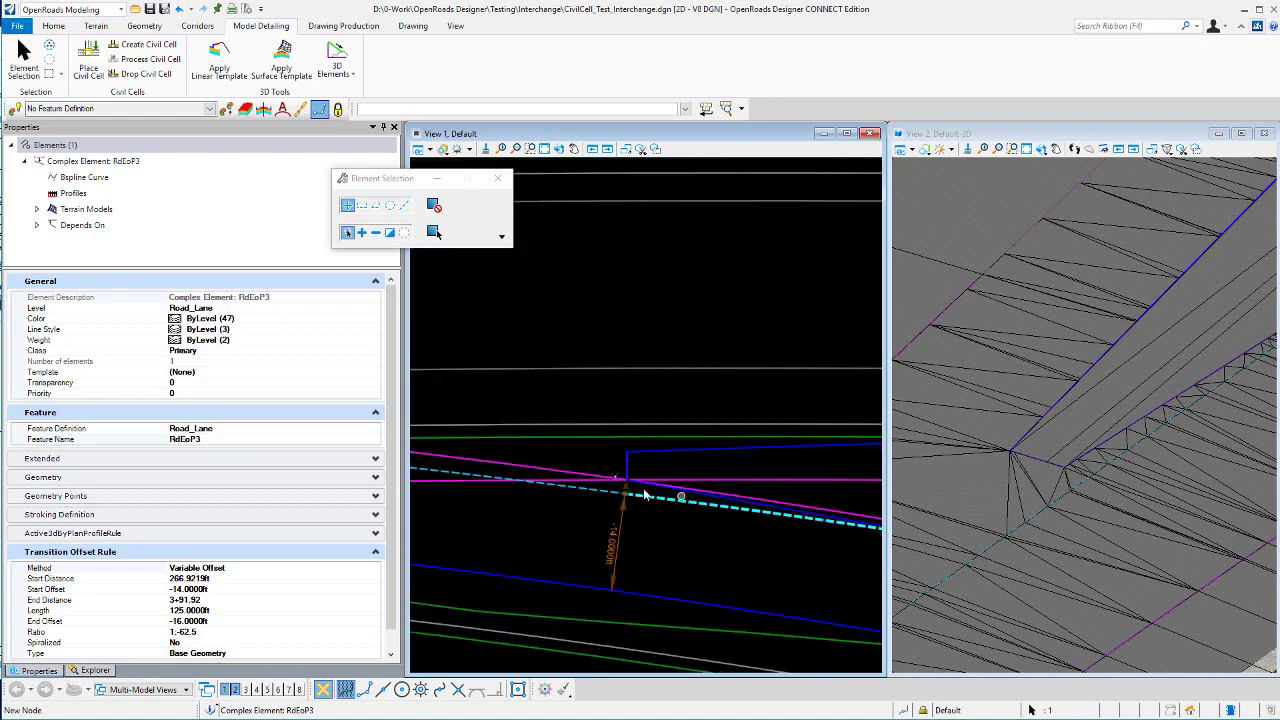
click(612, 545)
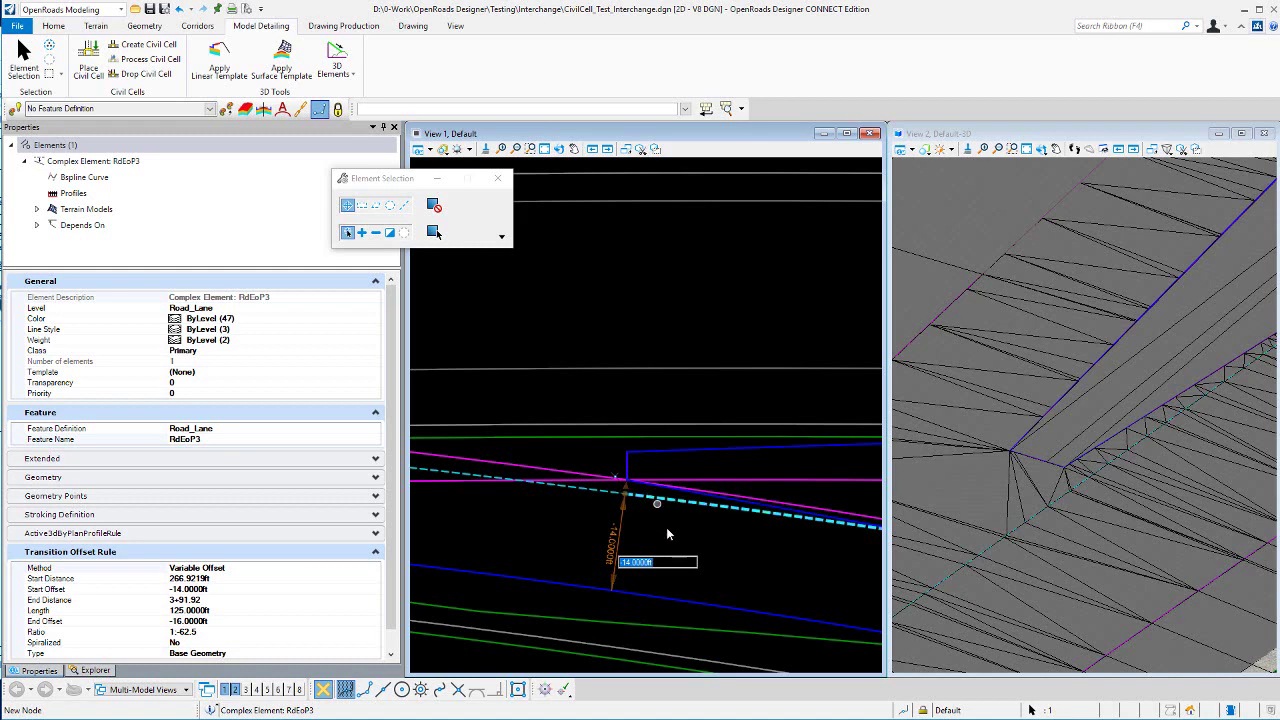
key(Escape)
key(Escape)
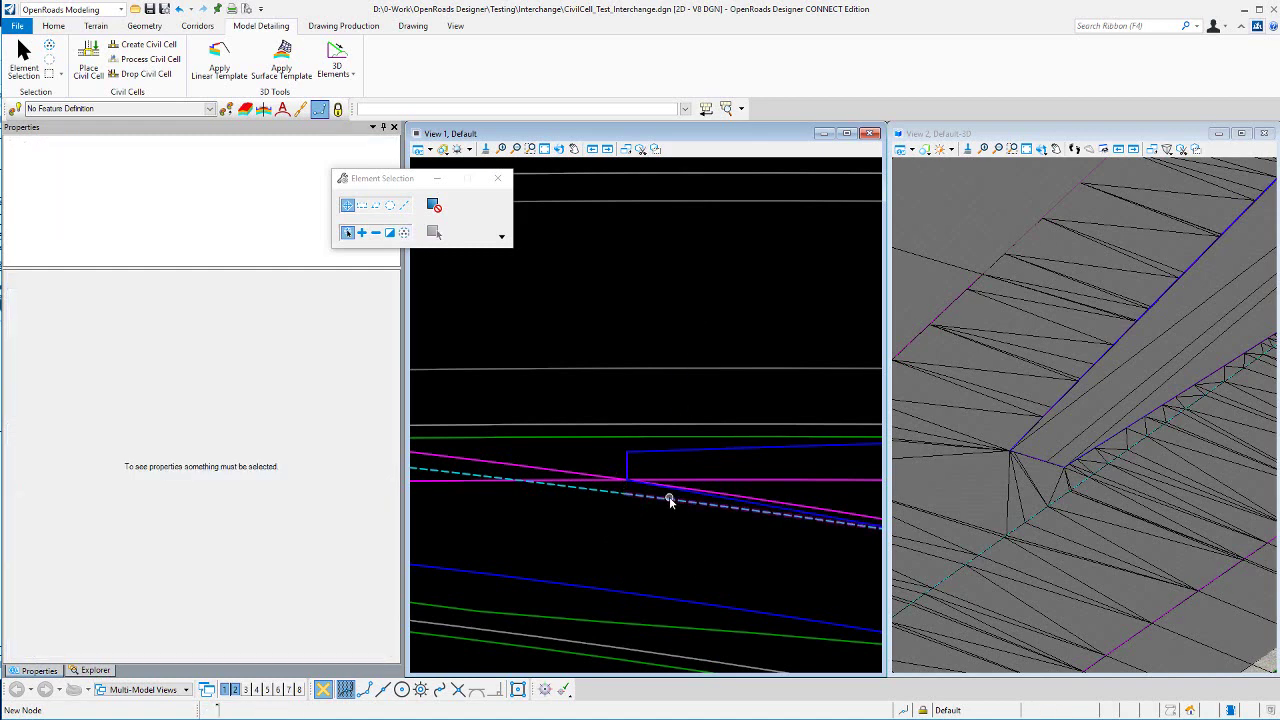
click(598, 492)
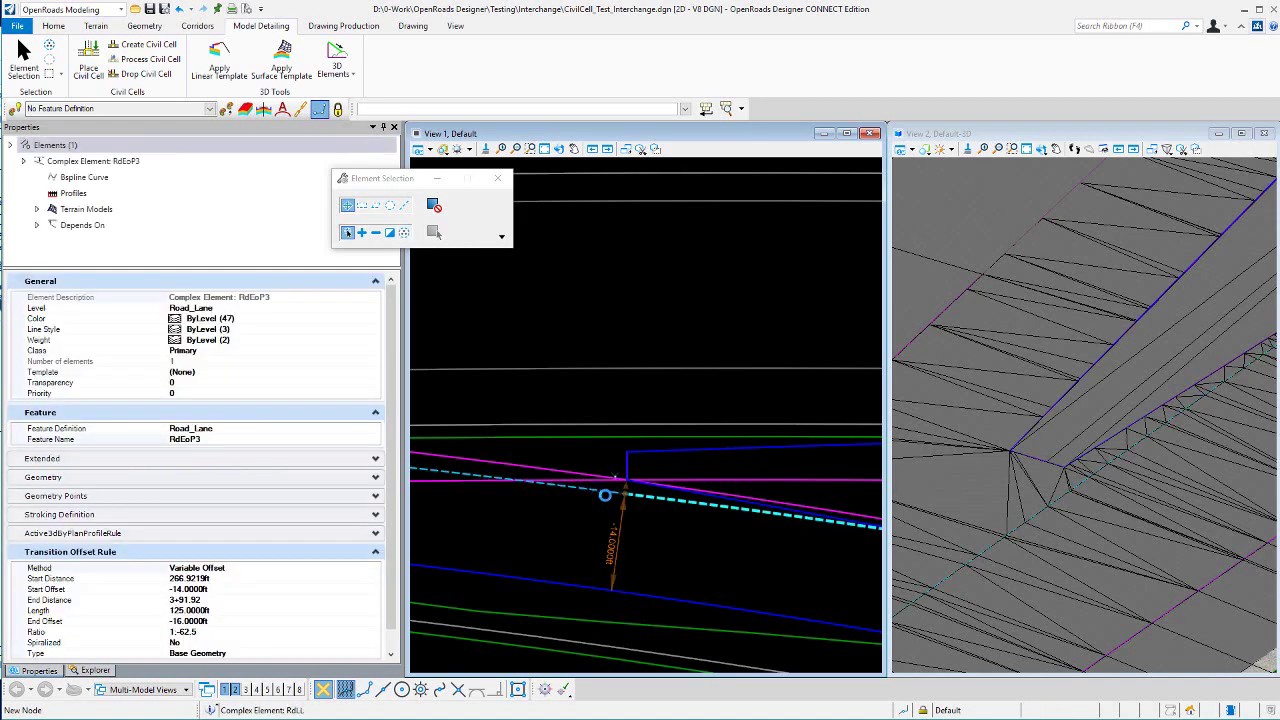
key(Escape)
scroll(655, 498, down, 5)
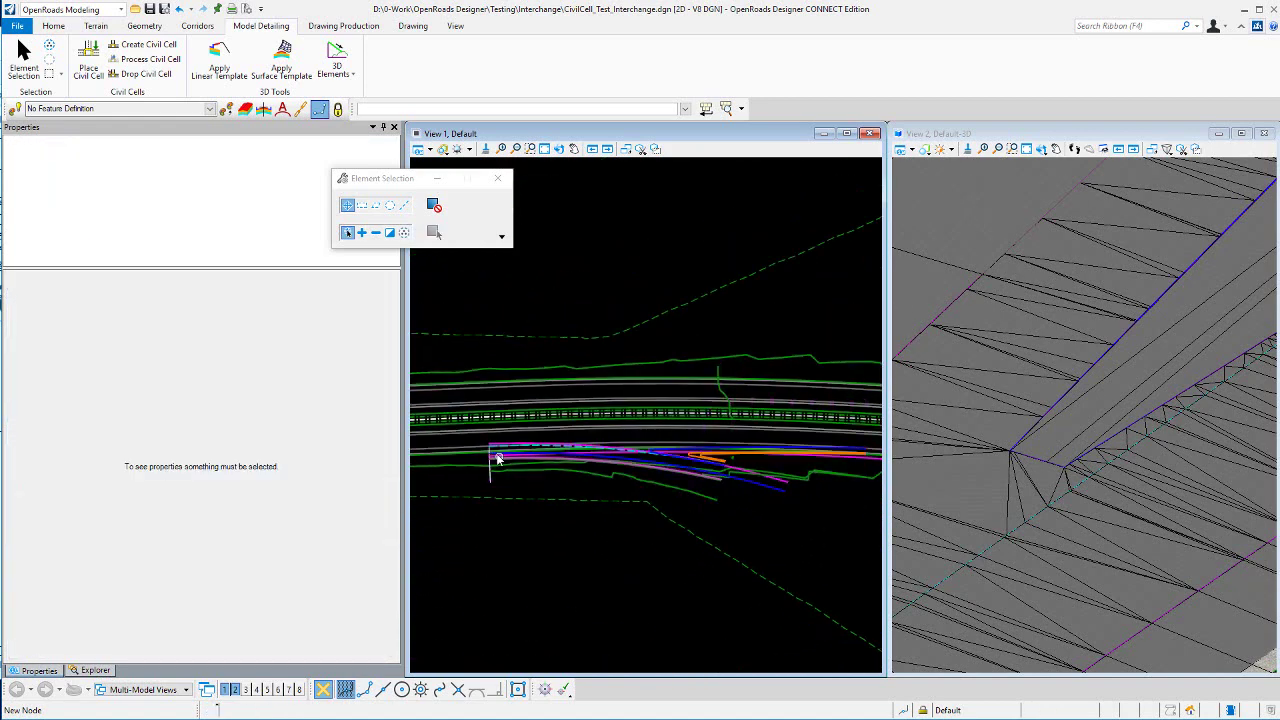
scroll(510, 455, up, 2)
scroll(527, 453, up, 1)
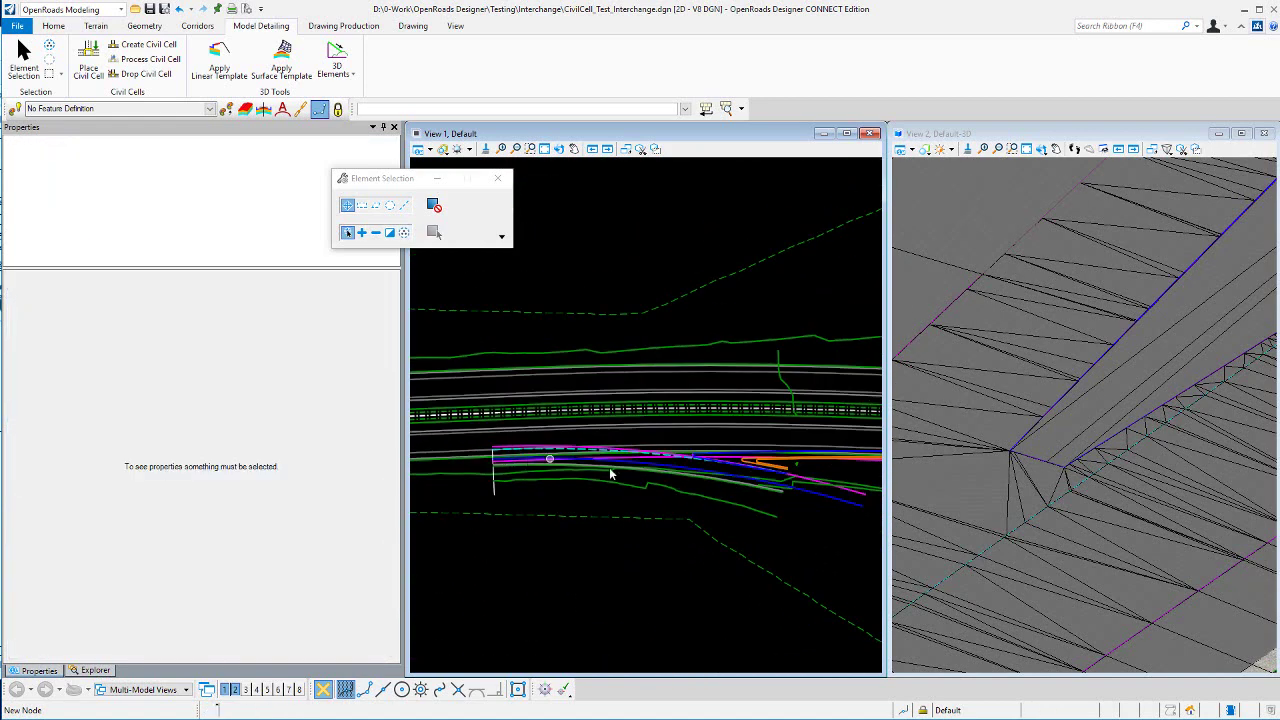
scroll(786, 480, up, 2)
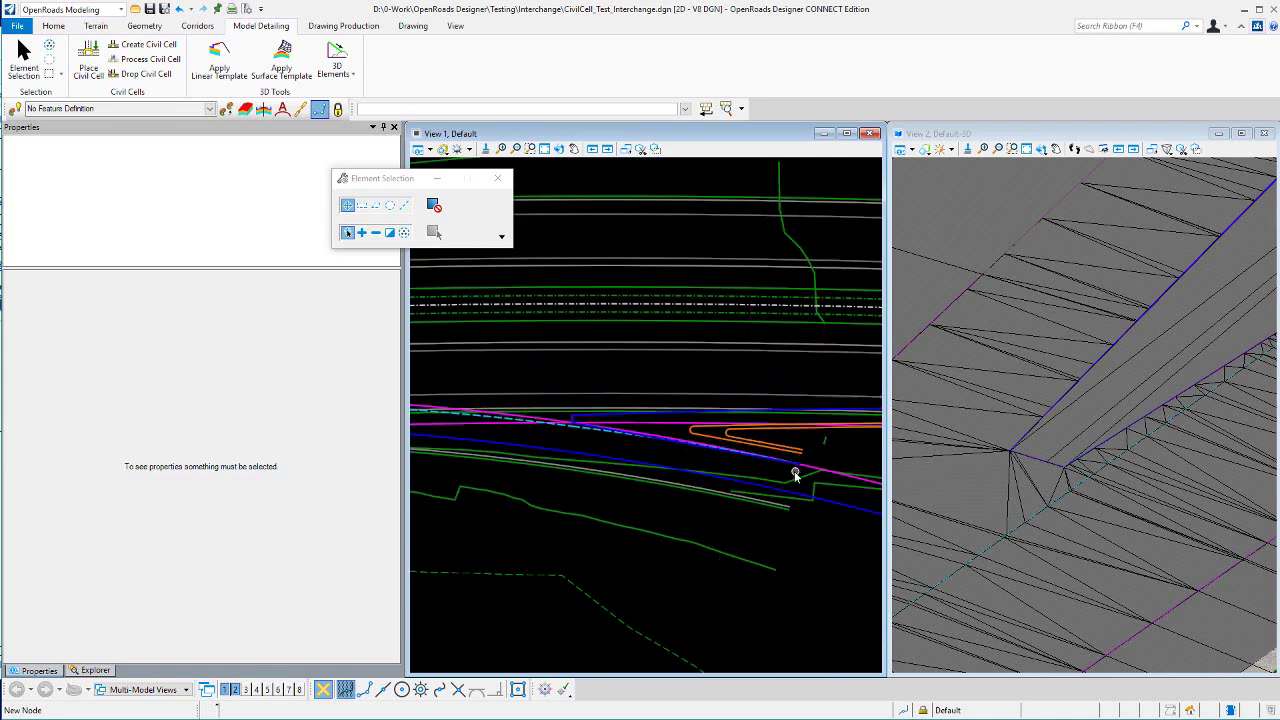
scroll(570, 430, up, 2)
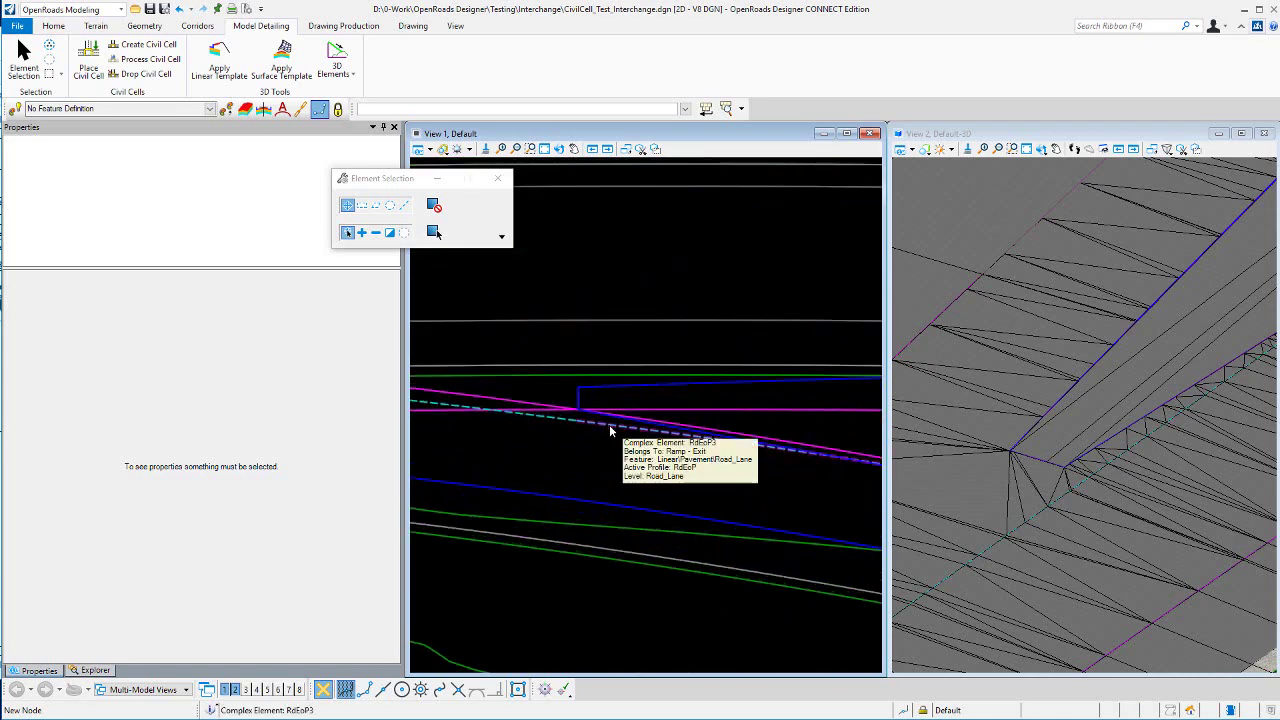
click(609, 430)
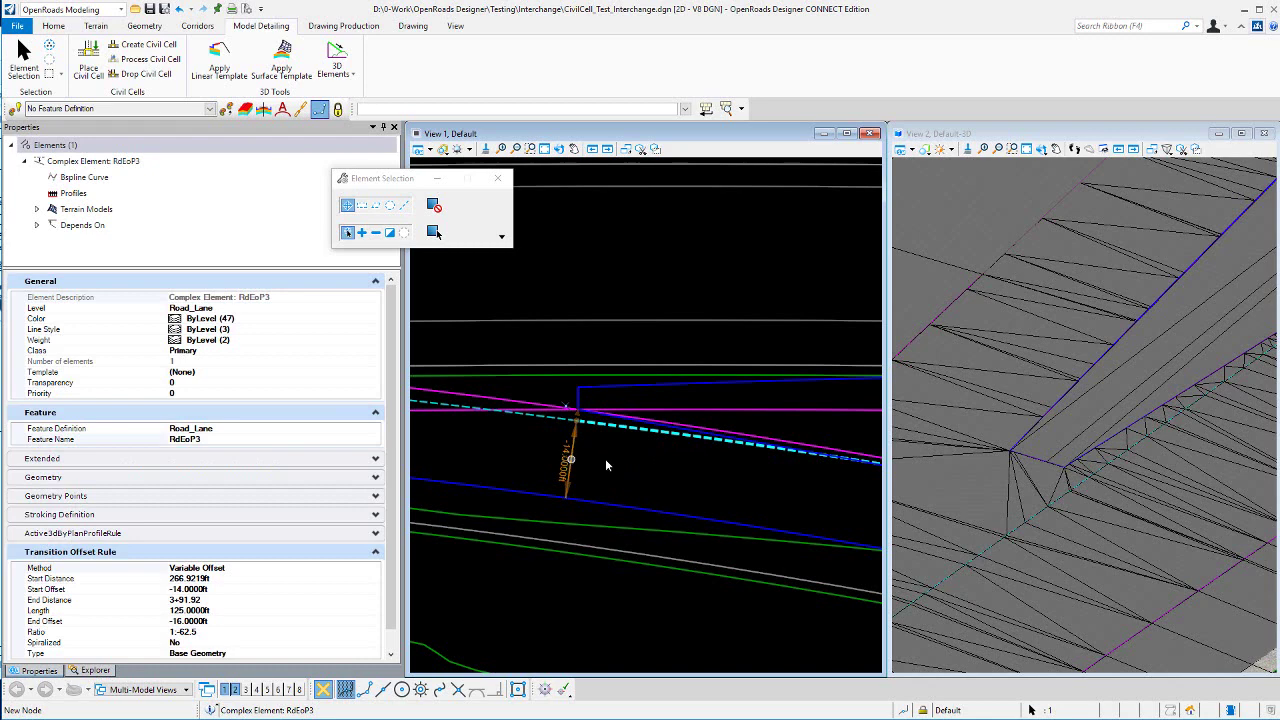
scroll(640, 468, down, 1)
scroll(672, 472, down, 1)
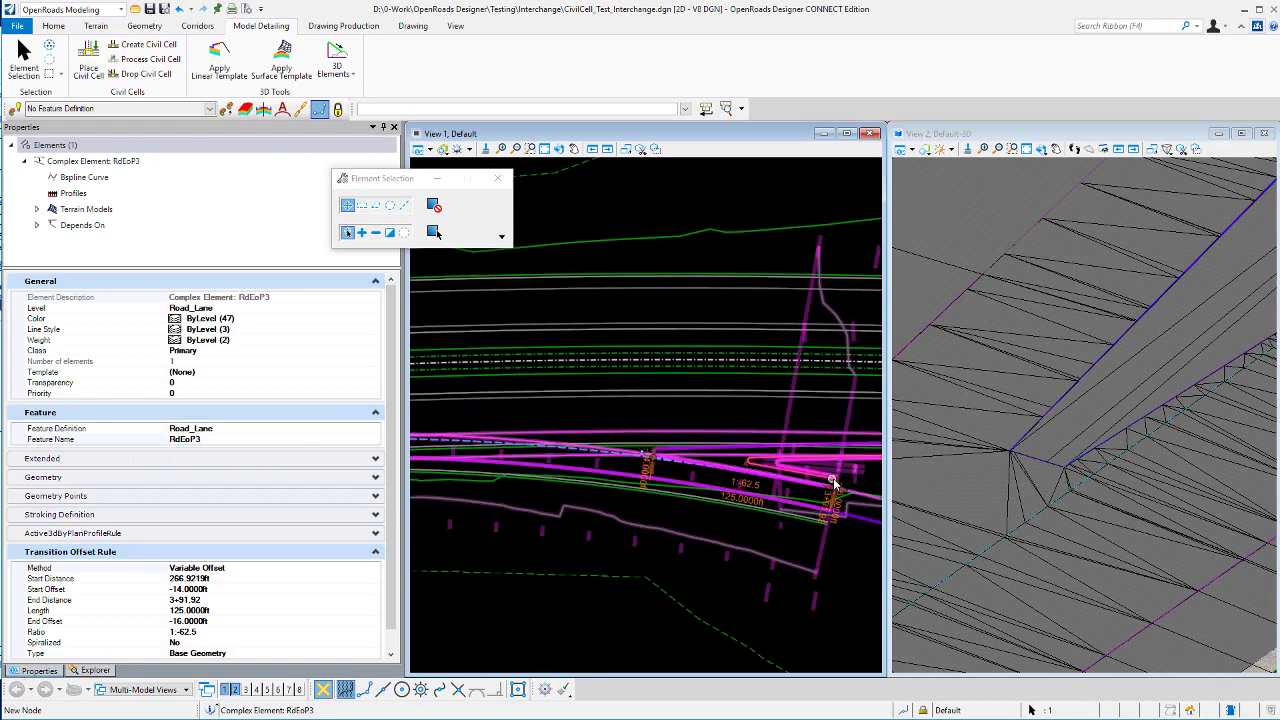
scroll(845, 482, up, 1)
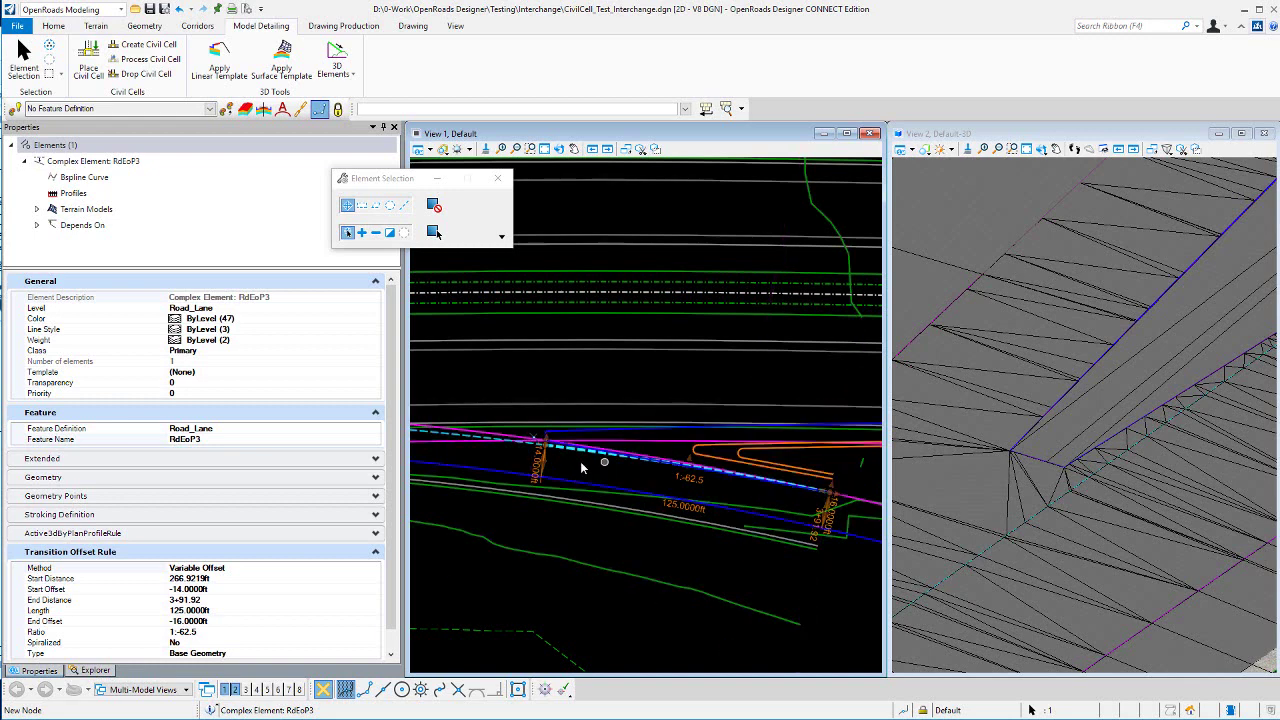
scroll(582, 468, down, 2)
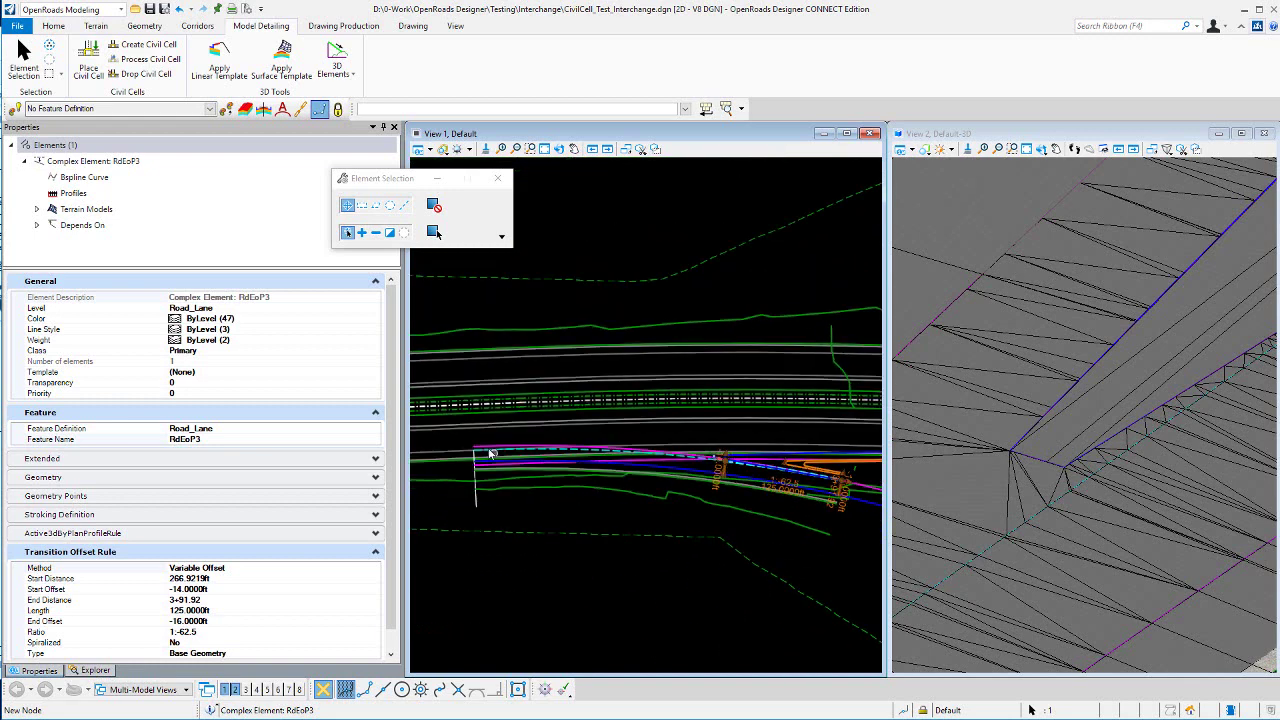
scroll(489, 453, up, 1)
click(460, 457)
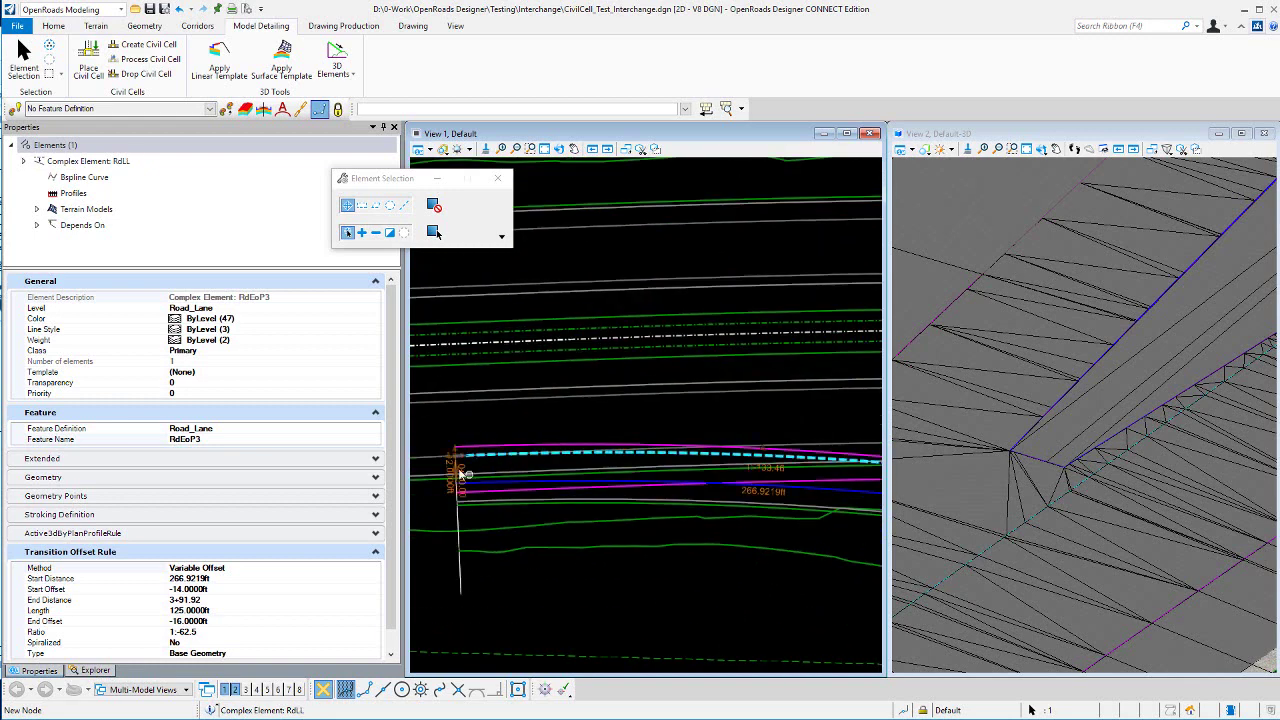
scroll(458, 470, up, 1)
scroll(458, 468, down, 3)
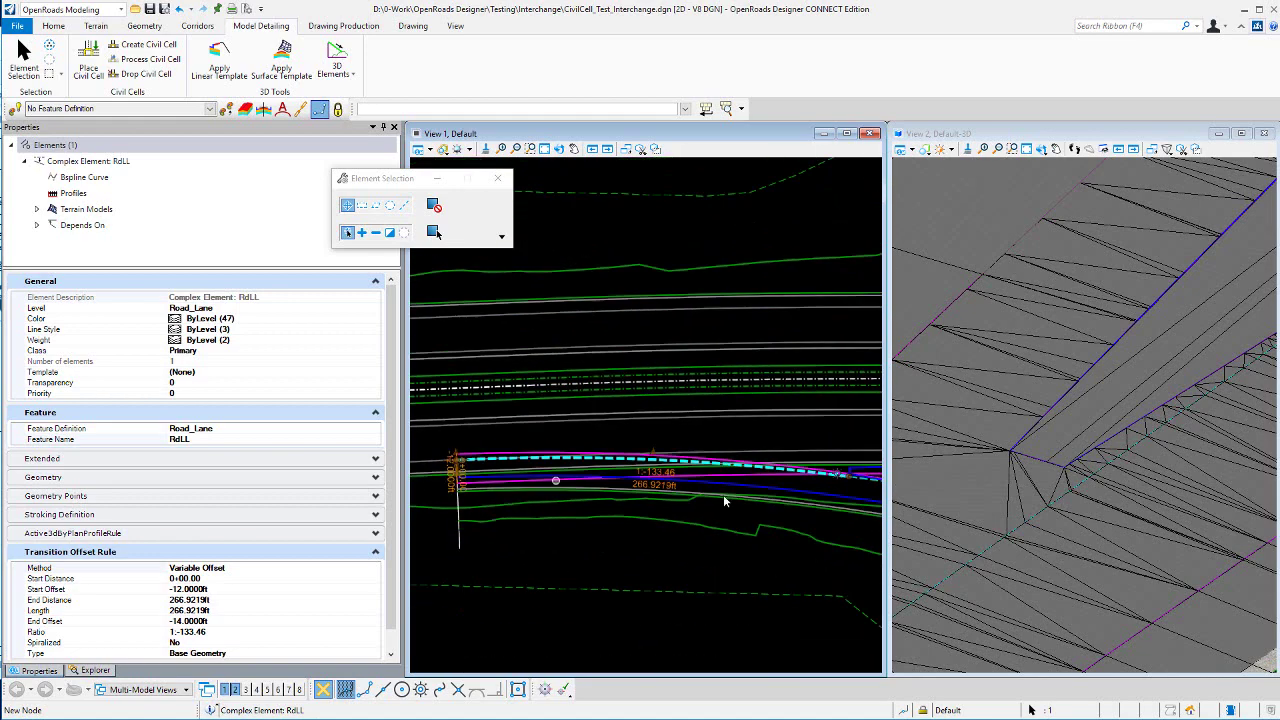
scroll(880, 478, up, 1)
scroll(880, 478, up, 2)
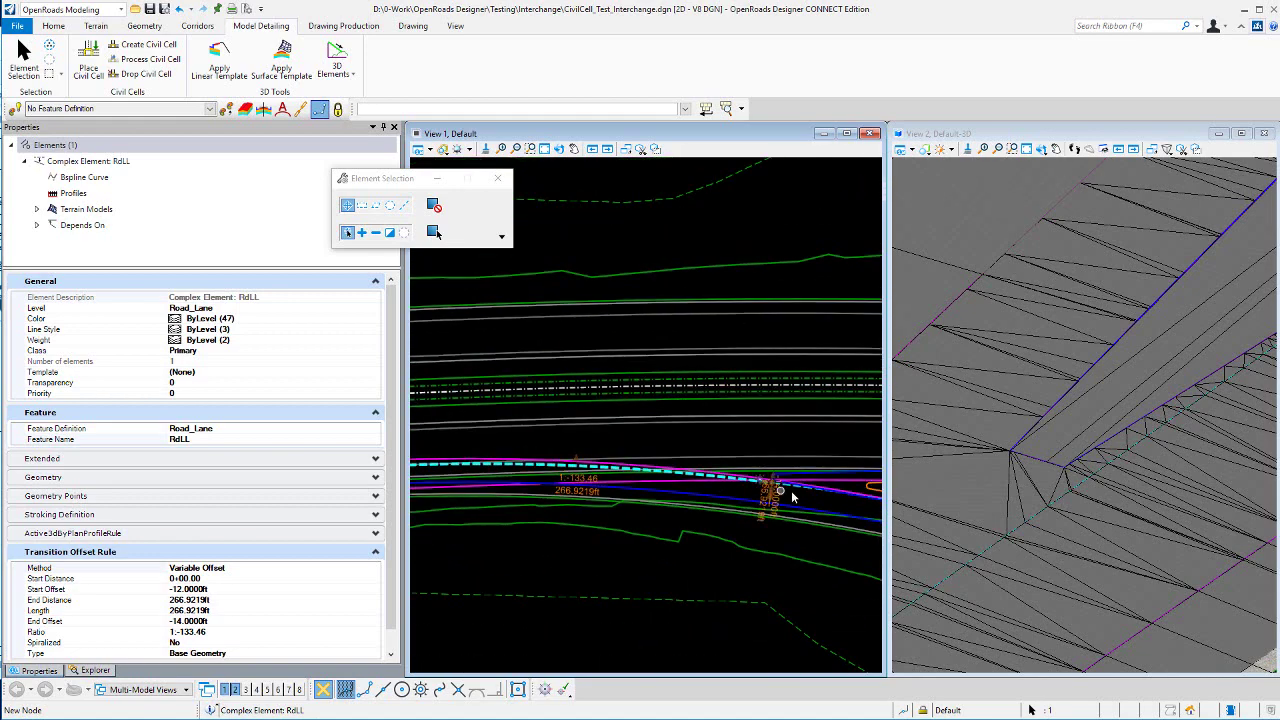
scroll(792, 490, up, 1)
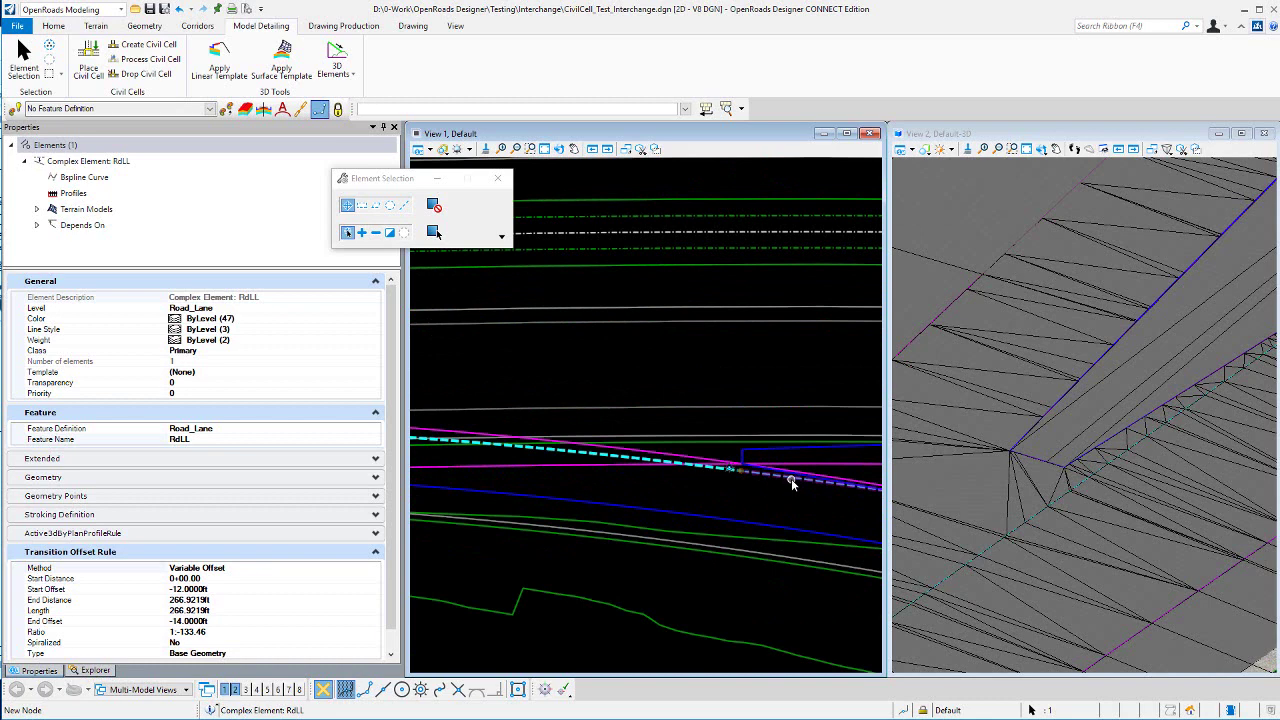
click(791, 478)
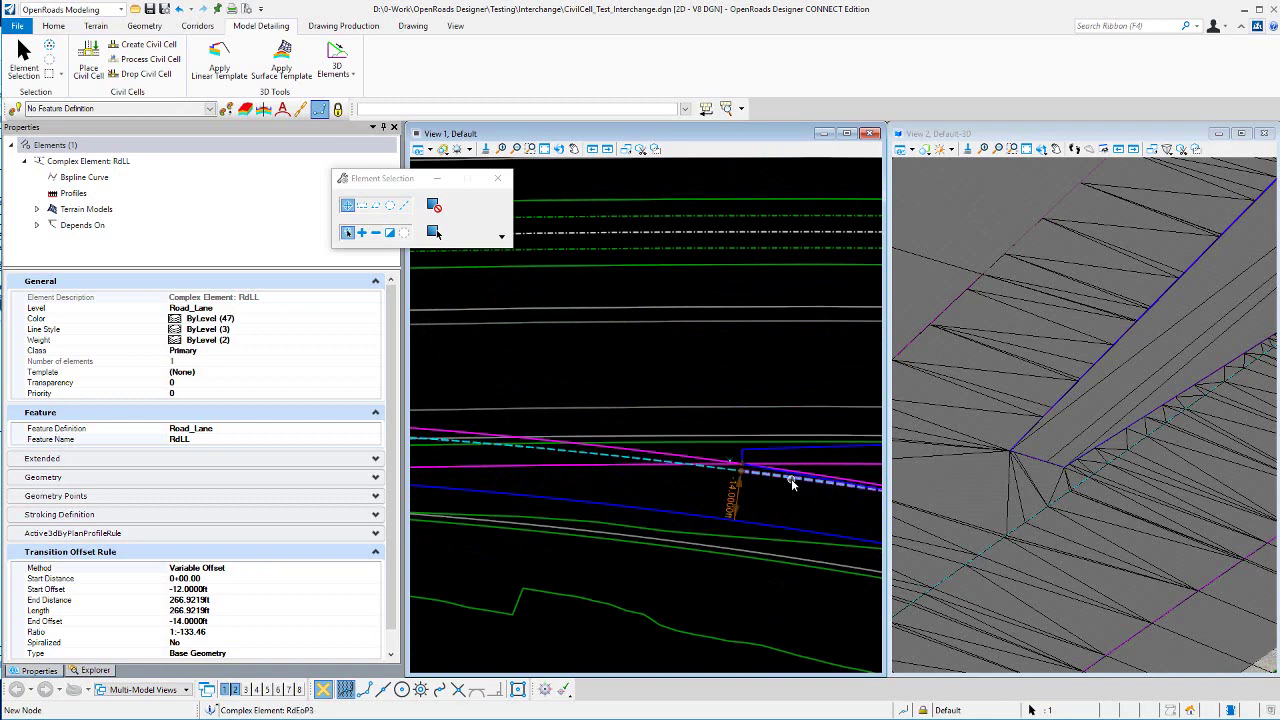
click(725, 467)
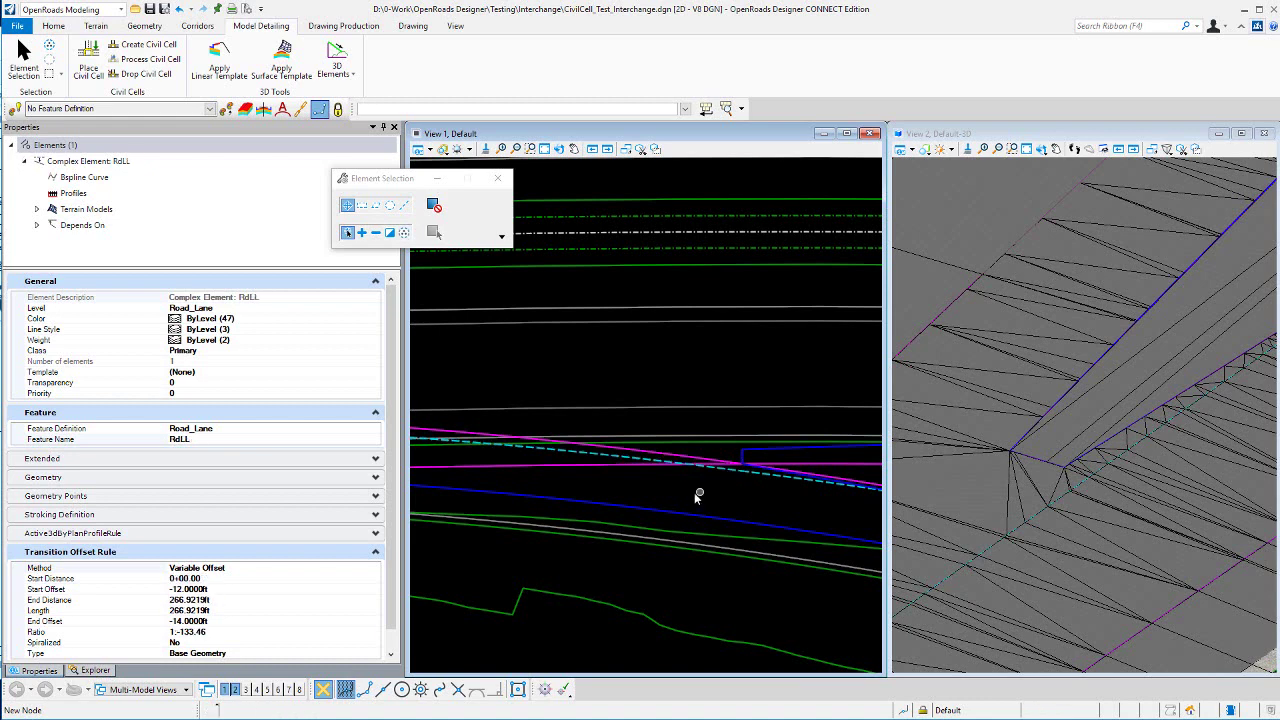
click(690, 485)
scroll(720, 475, up, 1)
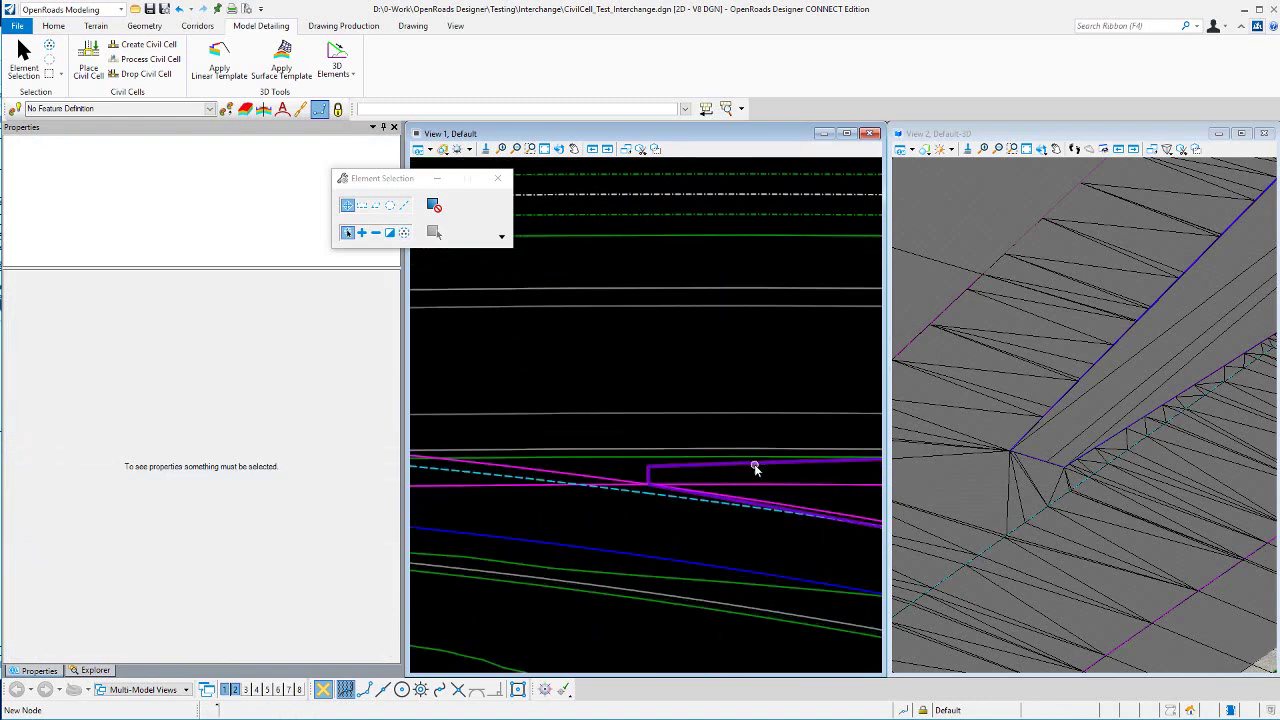
Select the RdEoP5 edge of pavement and zoom around the ramp taper in View 1
click(756, 468)
scroll(545, 520, down, 3)
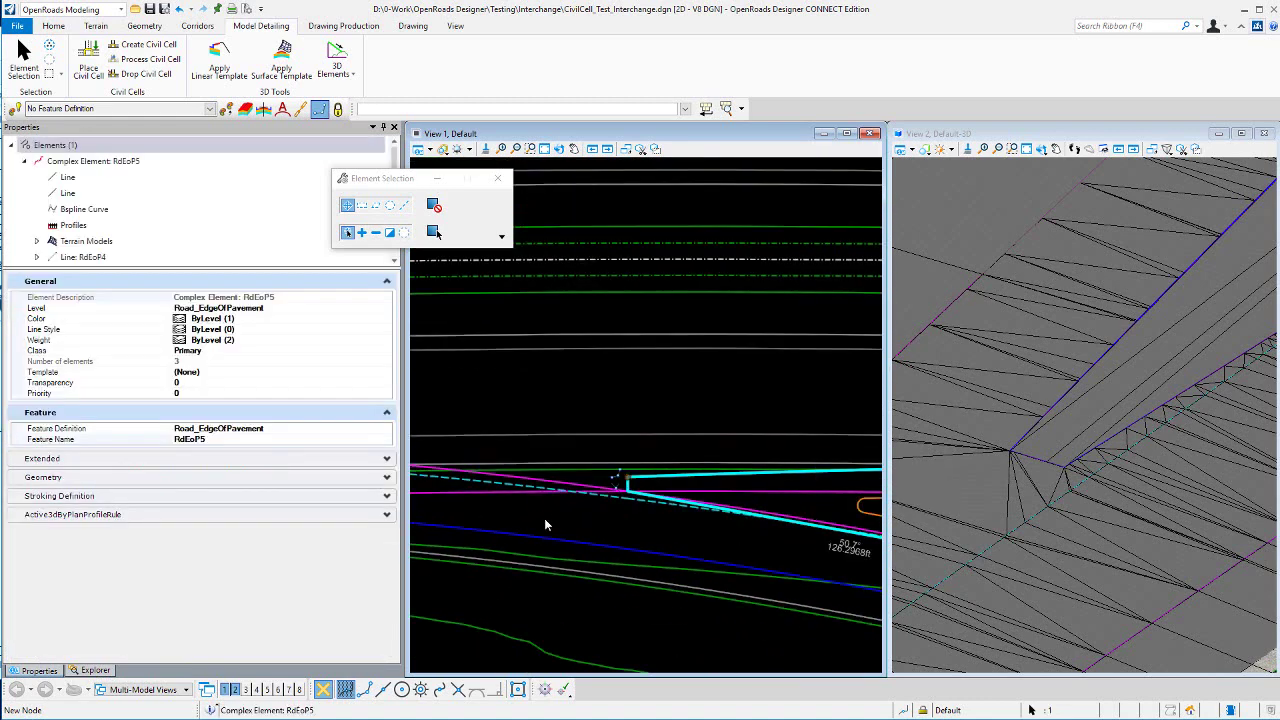
scroll(617, 522, up, 1)
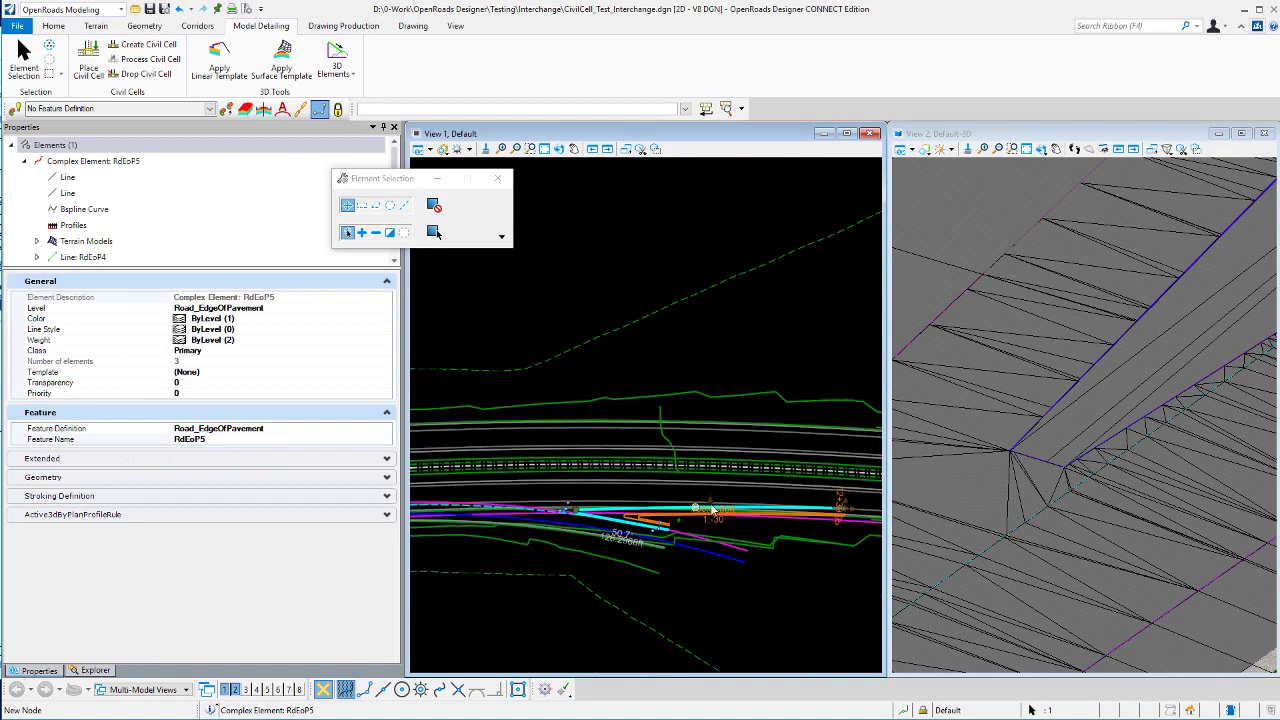
scroll(714, 511, up, 1)
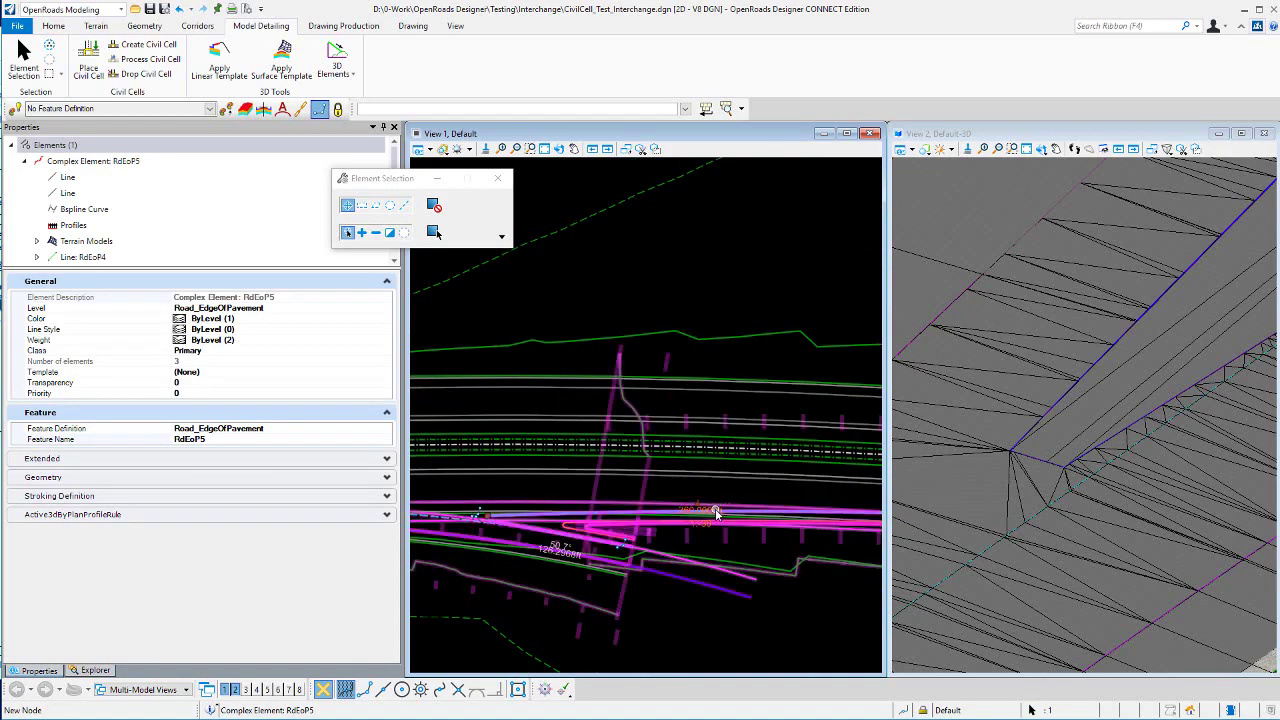
scroll(708, 510, up, 2)
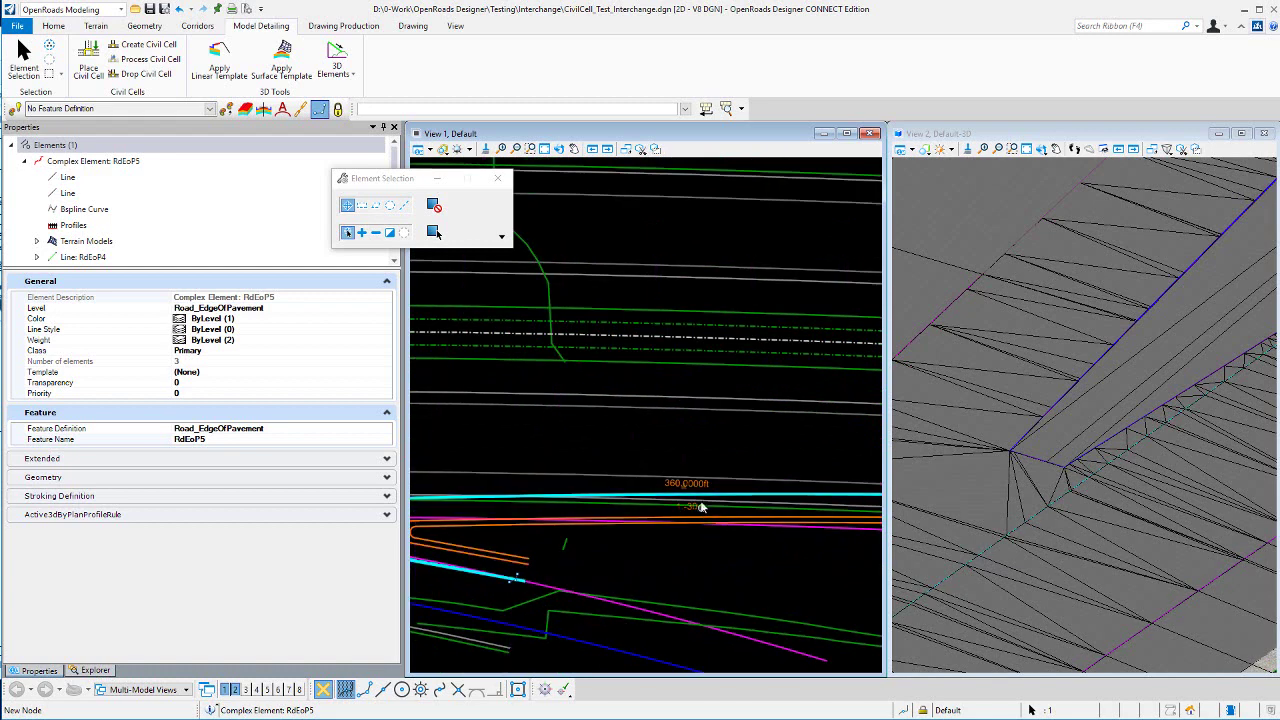
scroll(757, 491, down, 2)
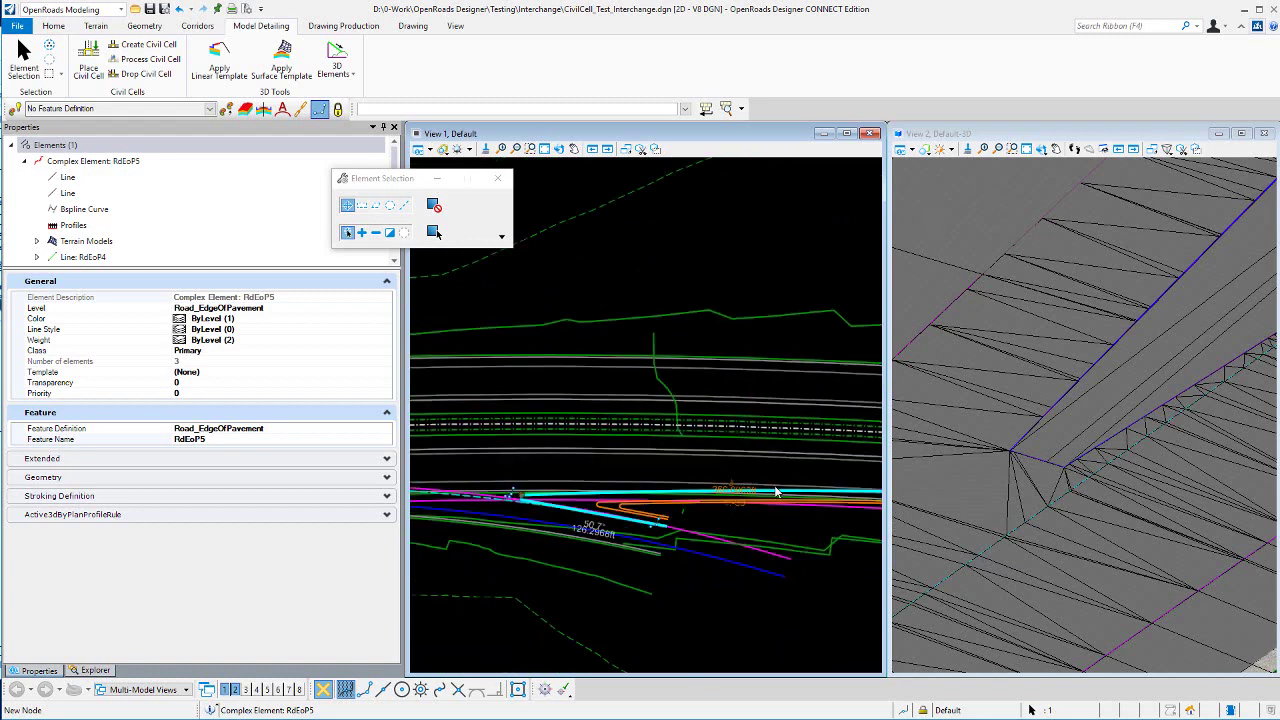
scroll(777, 492, down, 1)
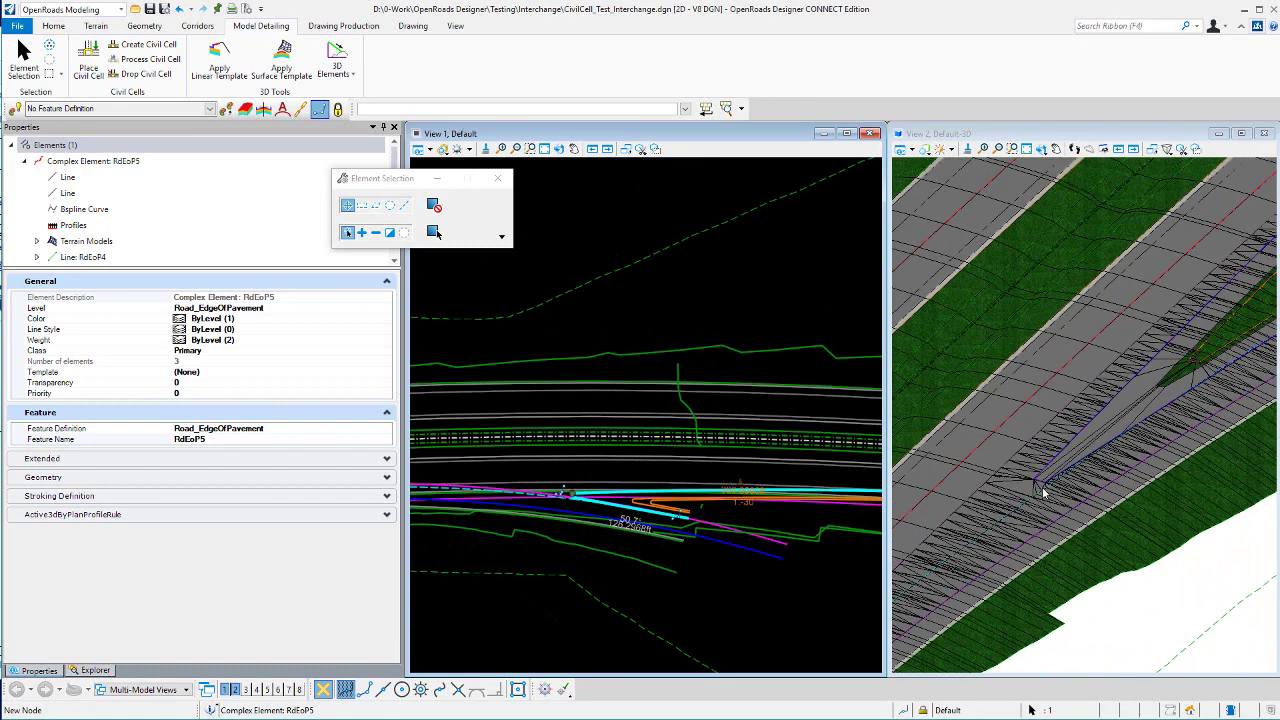
scroll(752, 489, up, 1)
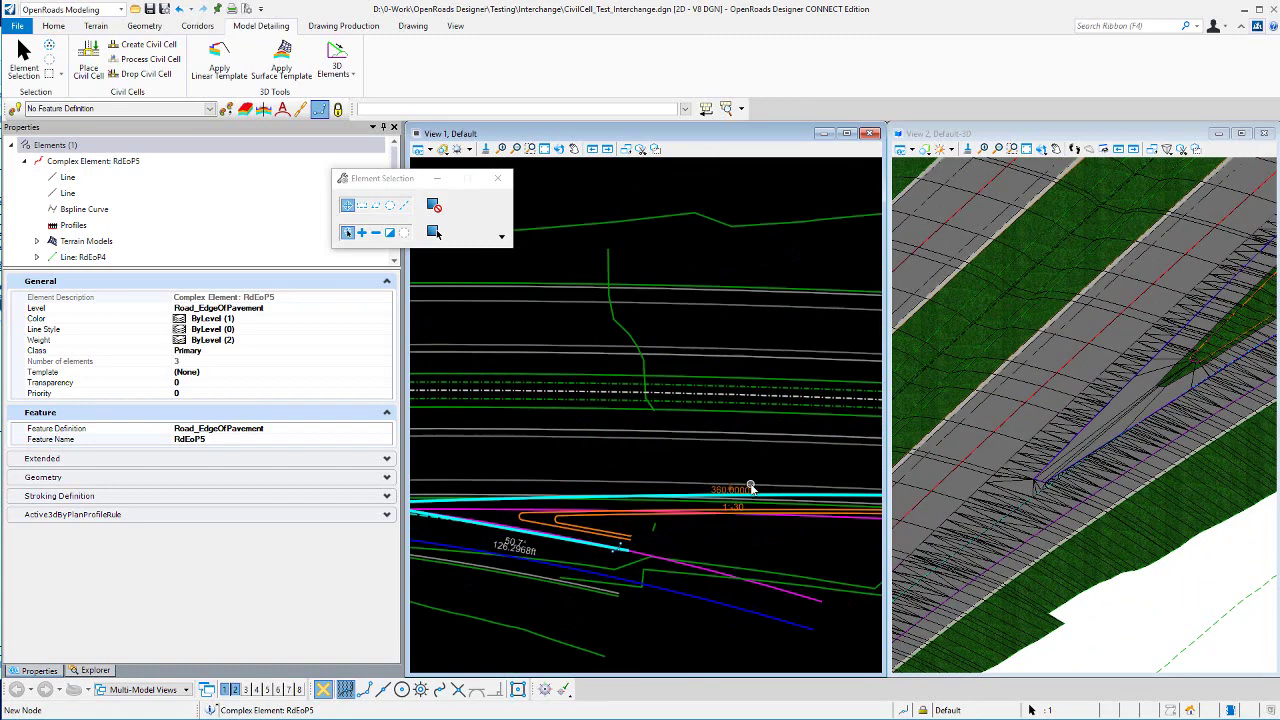
Deselect it and select the RdEoP3 Road_Lane line, offset -14 to -16 ft
click(657, 467)
scroll(665, 495, down, 1)
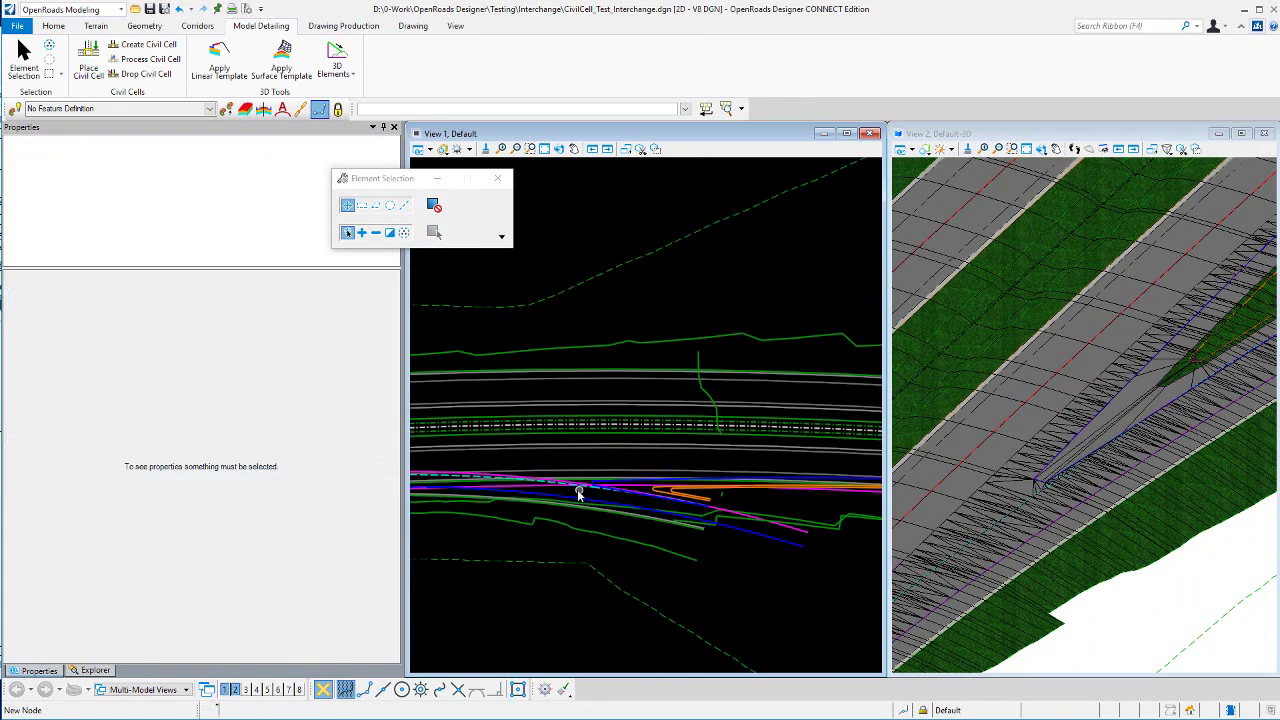
scroll(600, 491, up, 1)
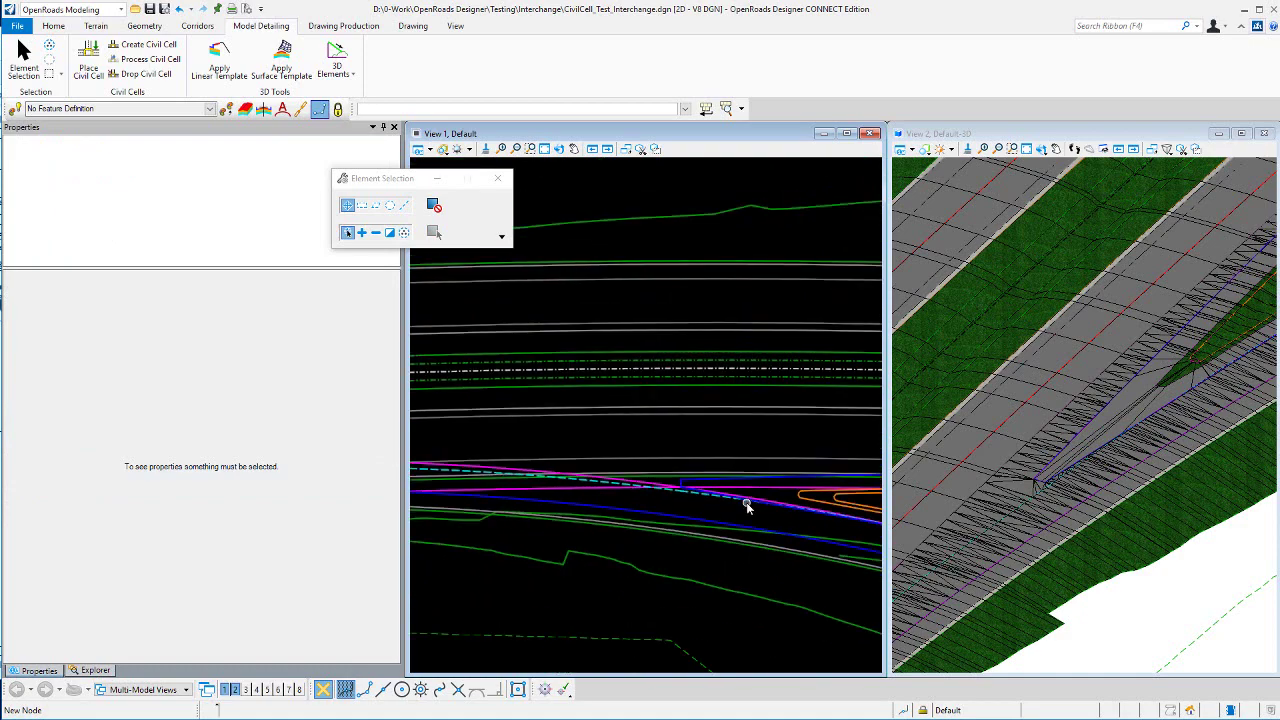
scroll(746, 506, up, 3)
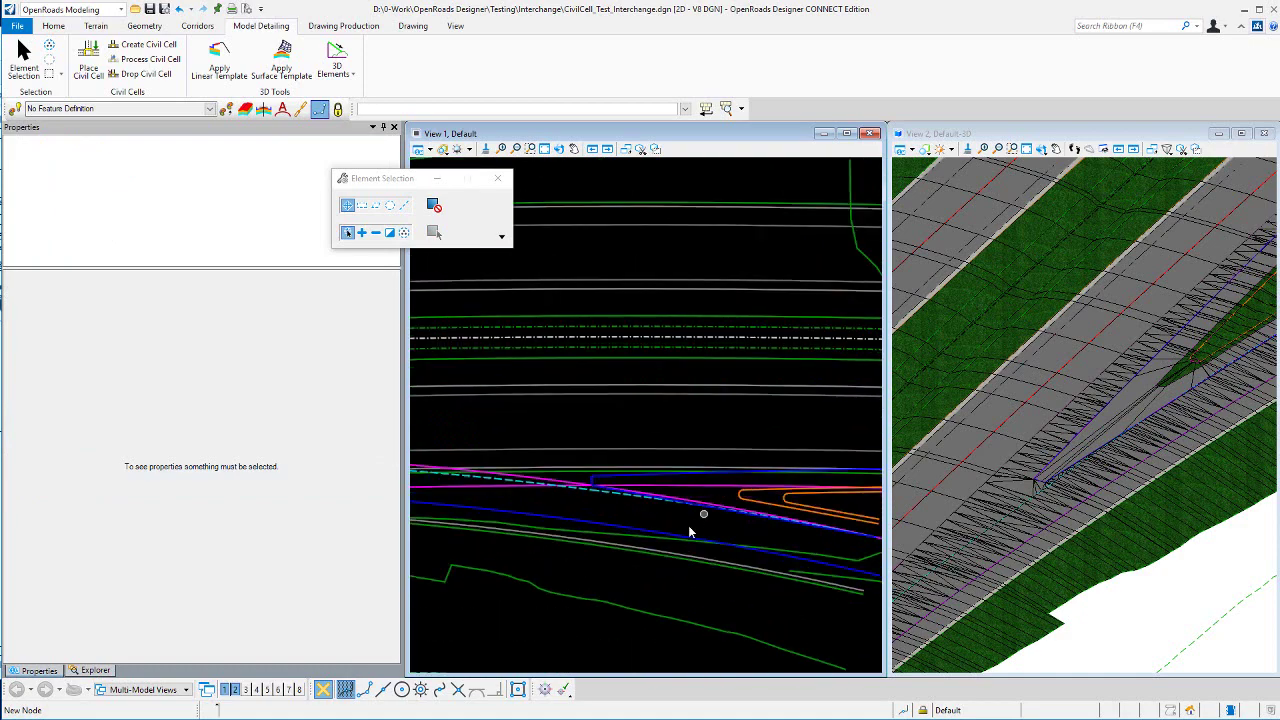
scroll(651, 509, up, 2)
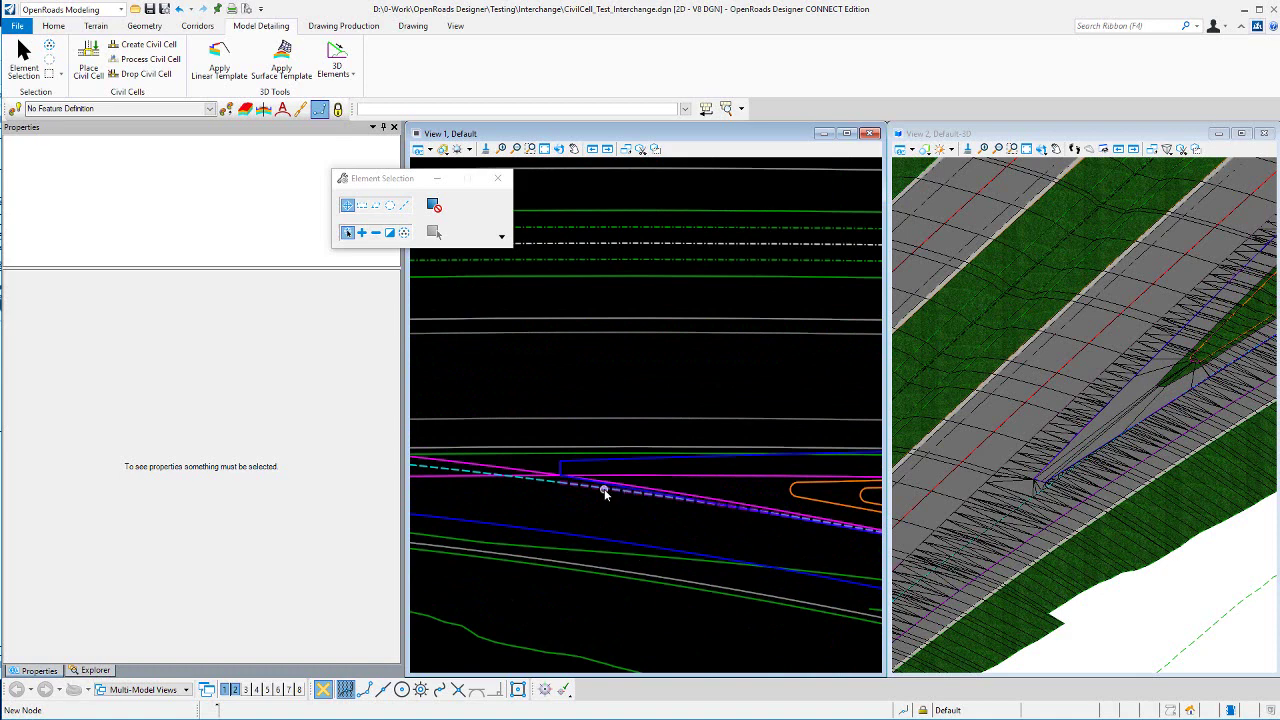
click(604, 492)
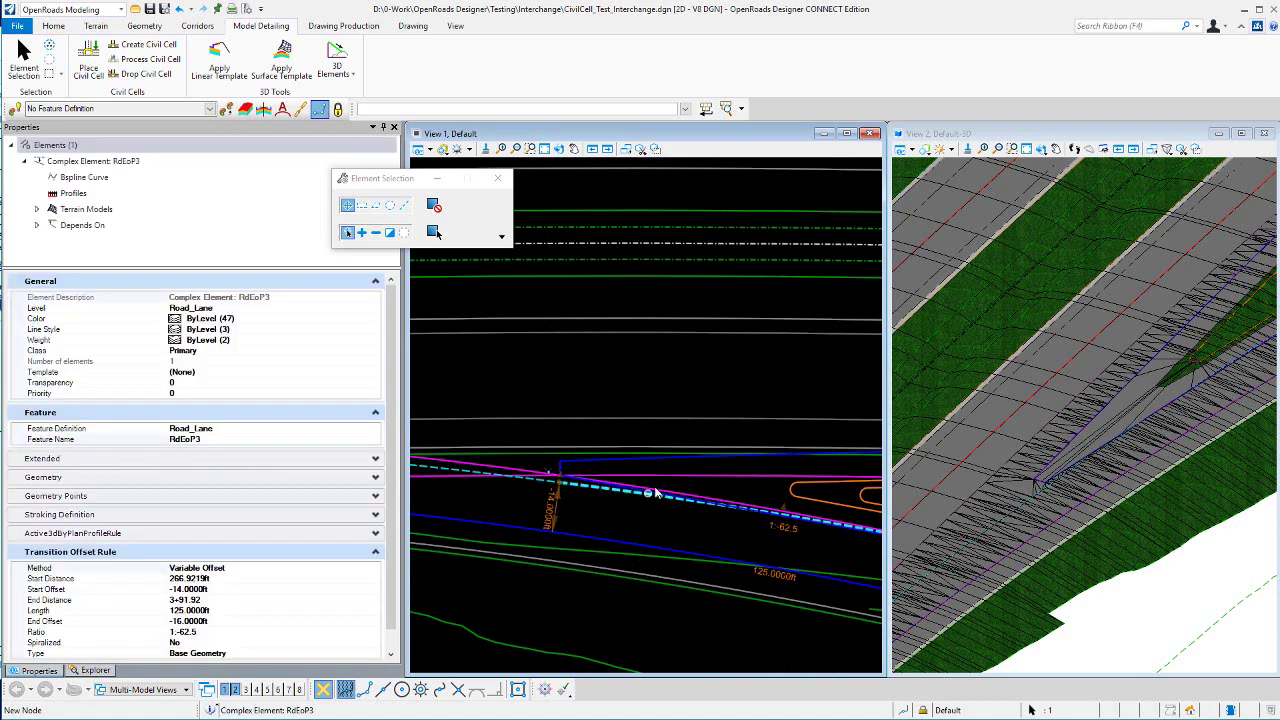
scroll(624, 483, up, 3)
key(Escape)
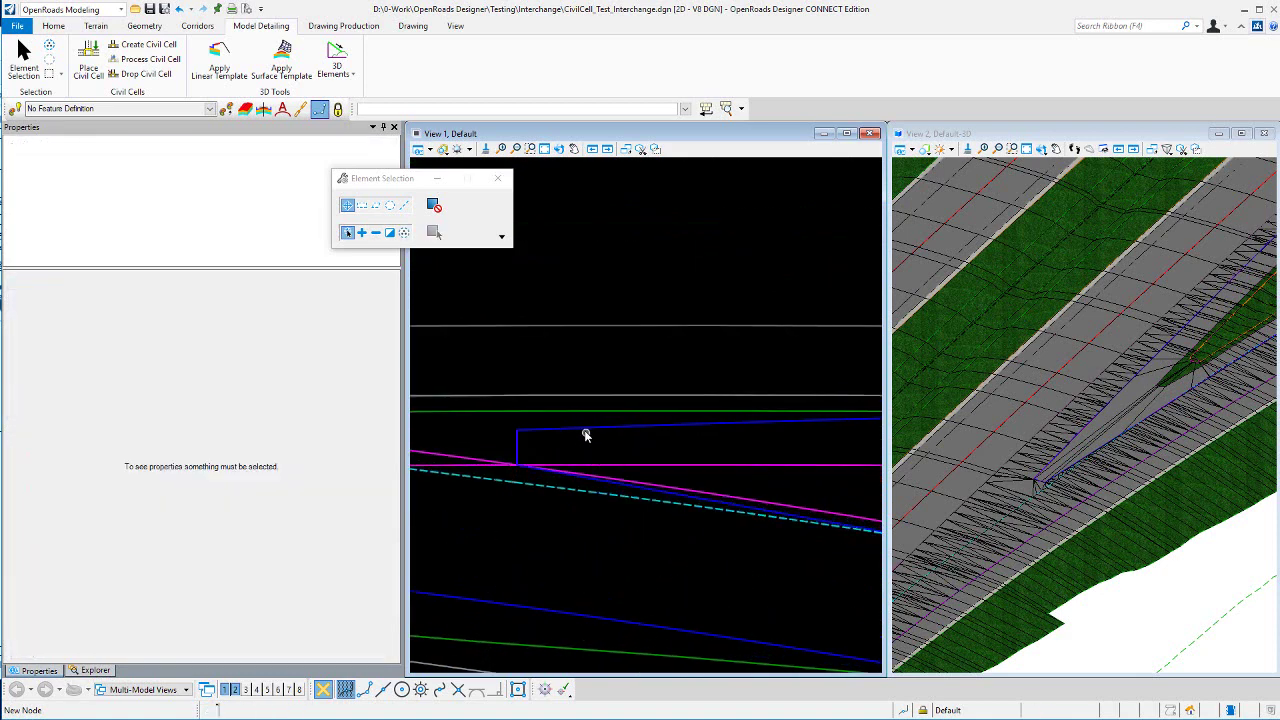
click(583, 428)
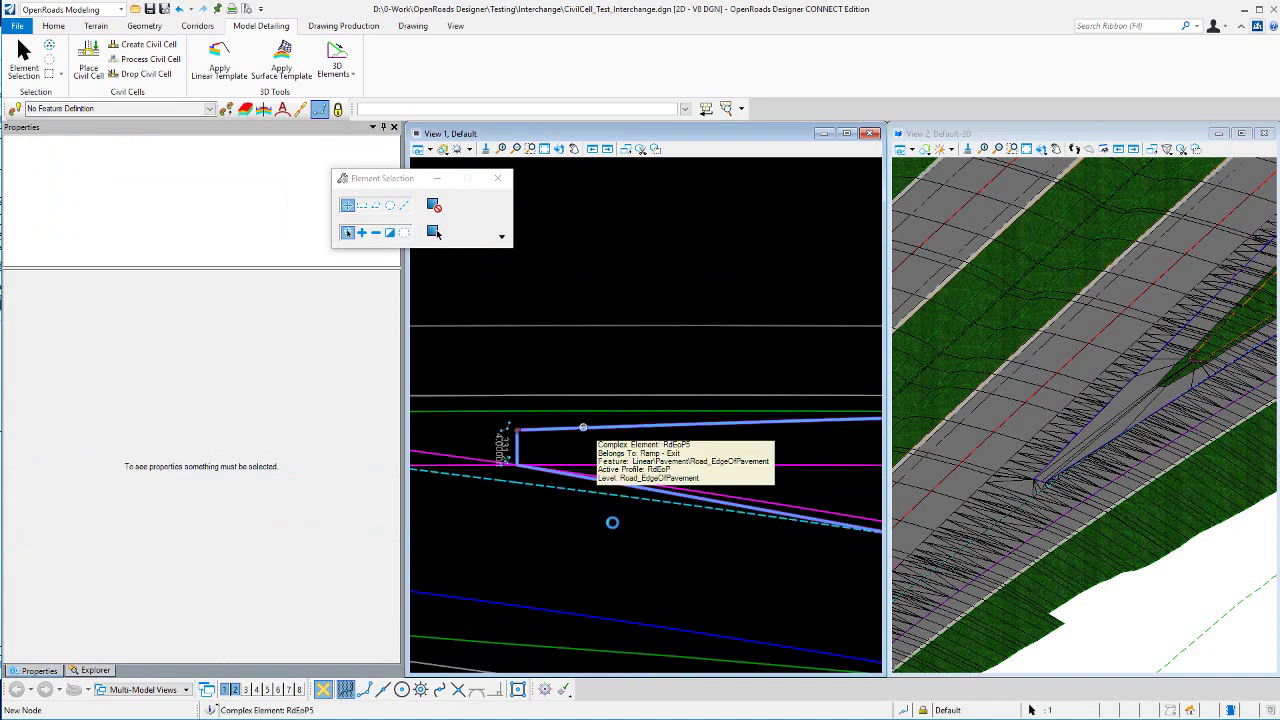
scroll(622, 544, down, 4)
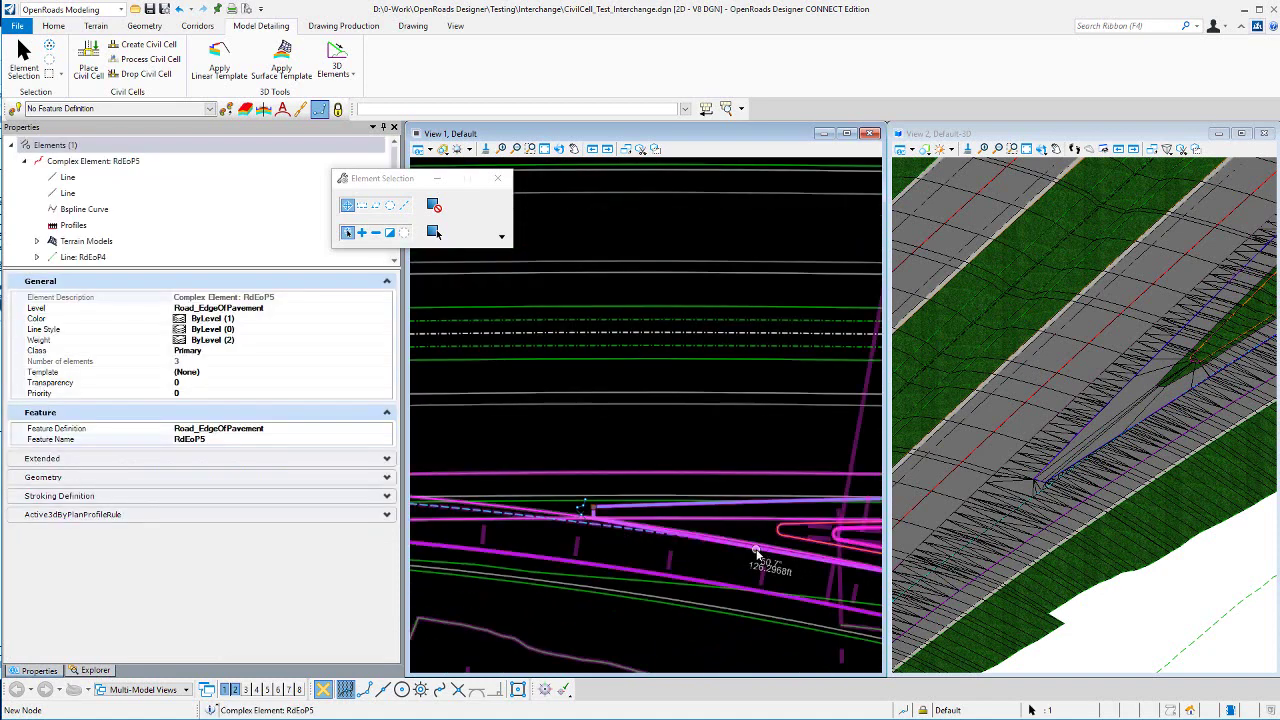
scroll(642, 543, up, 2)
scroll(645, 545, down, 2)
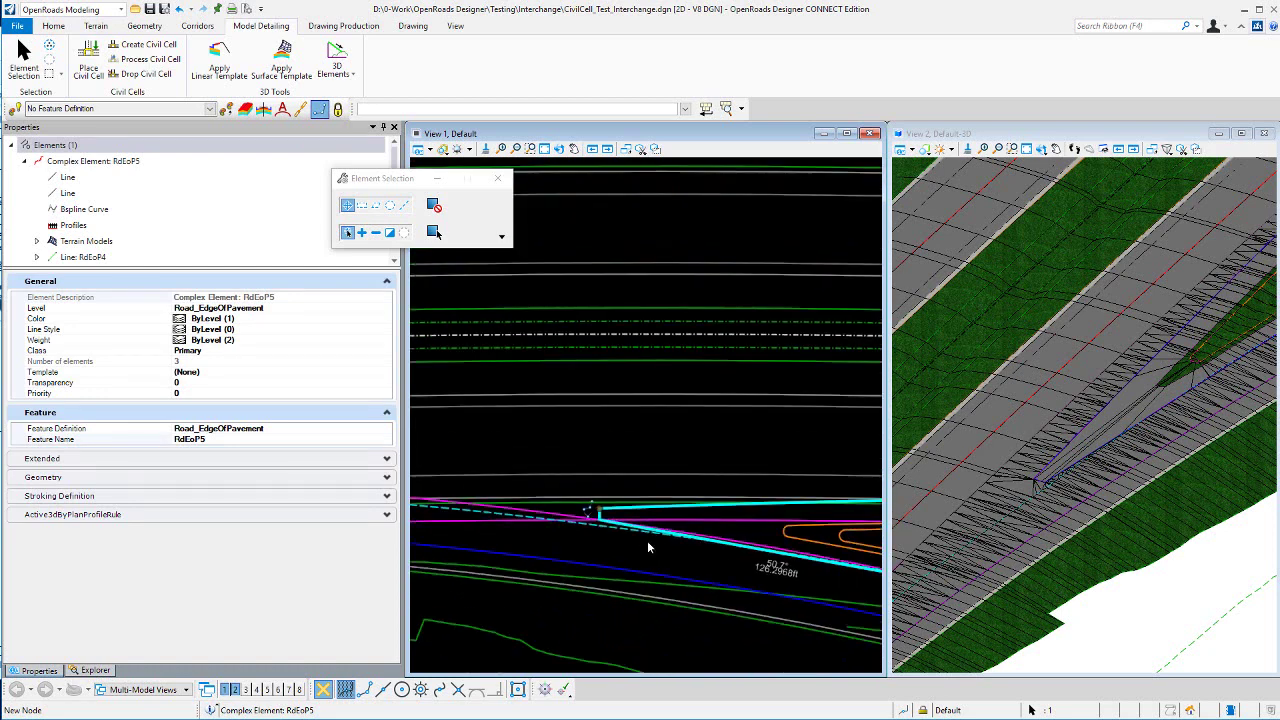
click(686, 553)
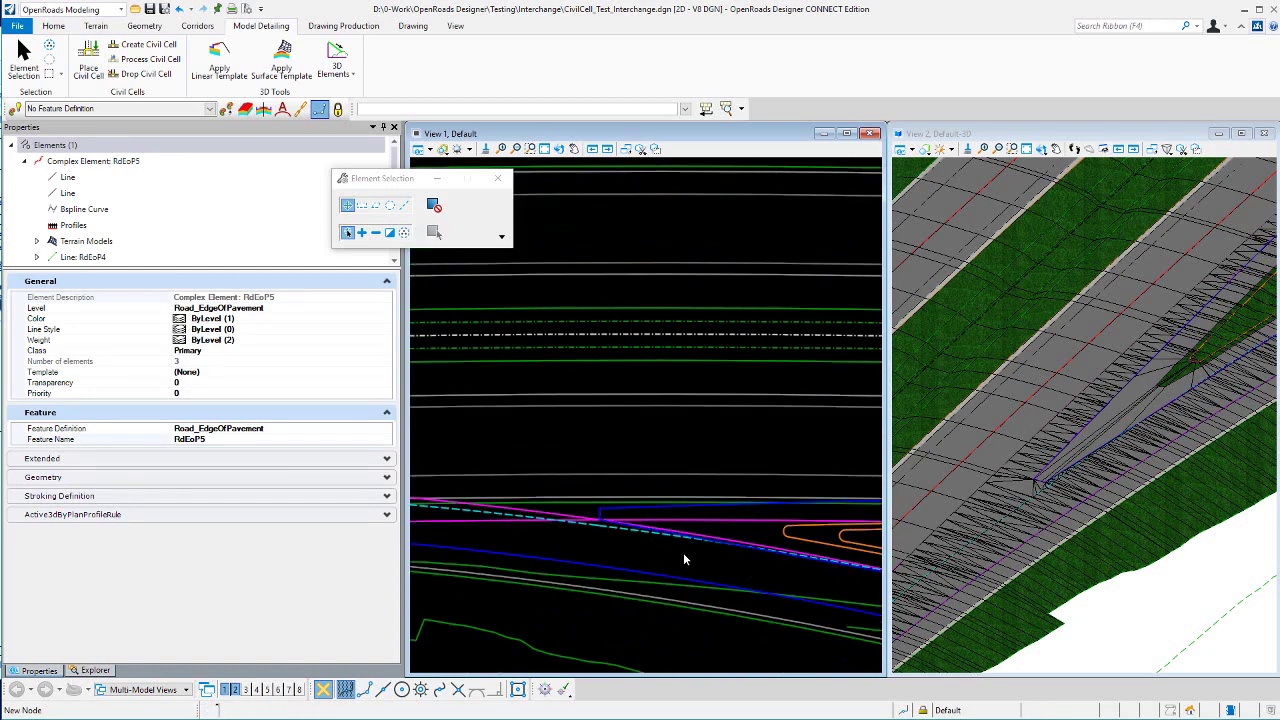
scroll(634, 532, up, 2)
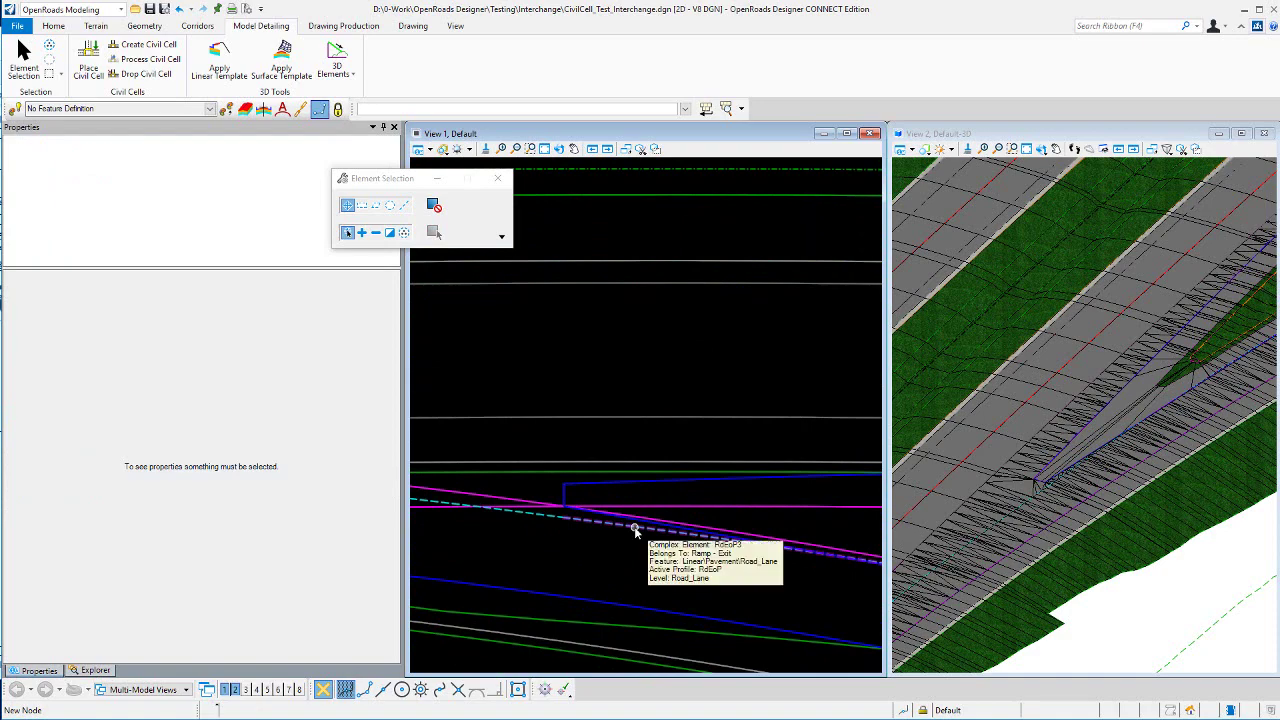
click(635, 533)
scroll(637, 541, down, 2)
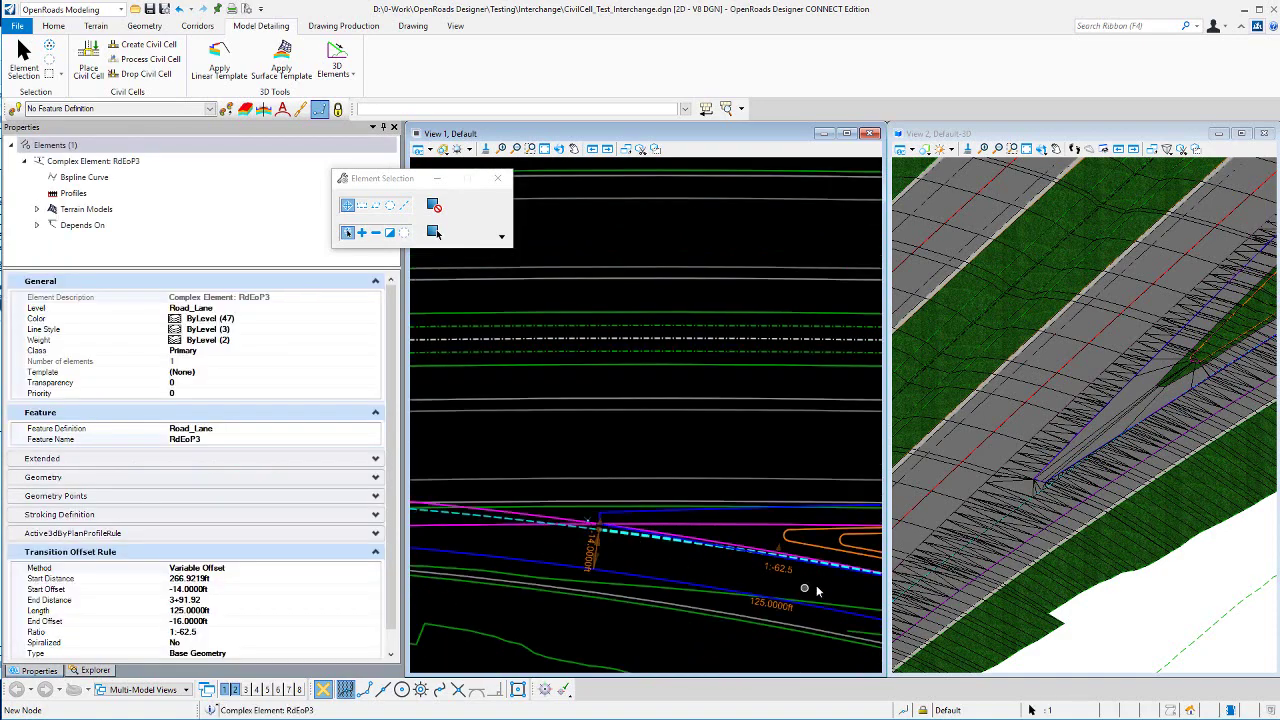
scroll(708, 568, down, 2)
scroll(1146, 475, down, 3)
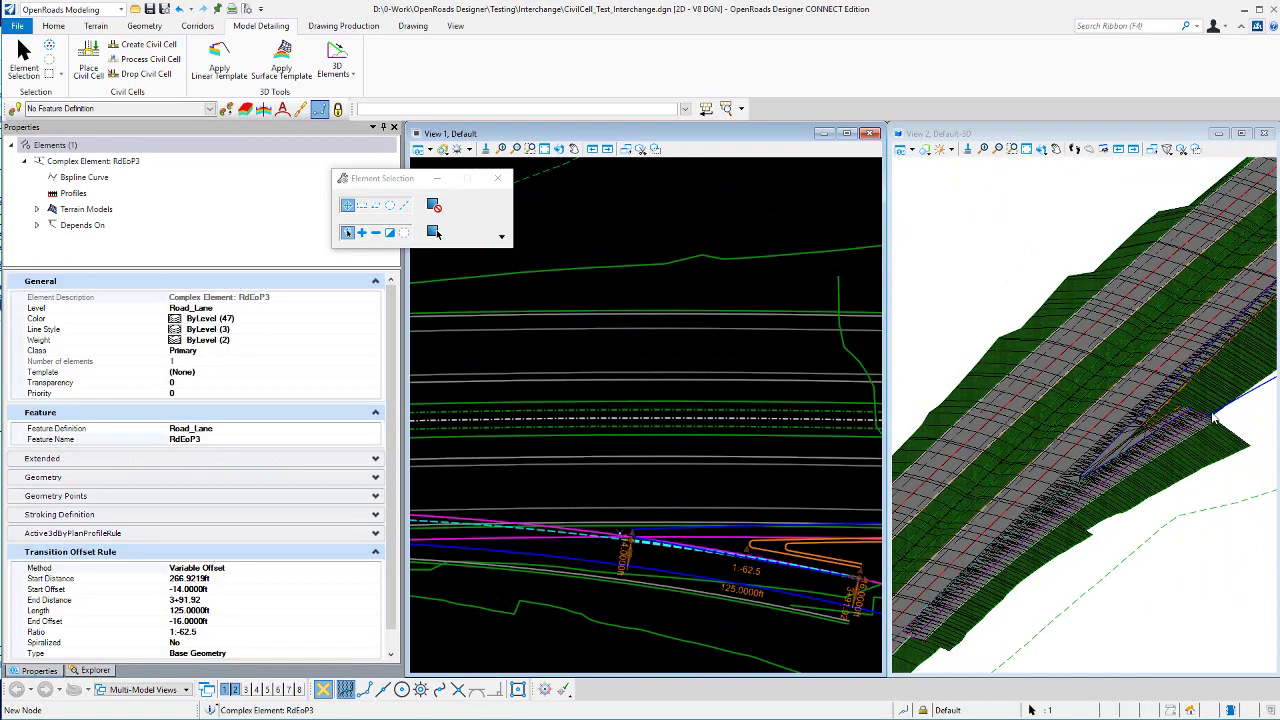
scroll(820, 590, up, 2)
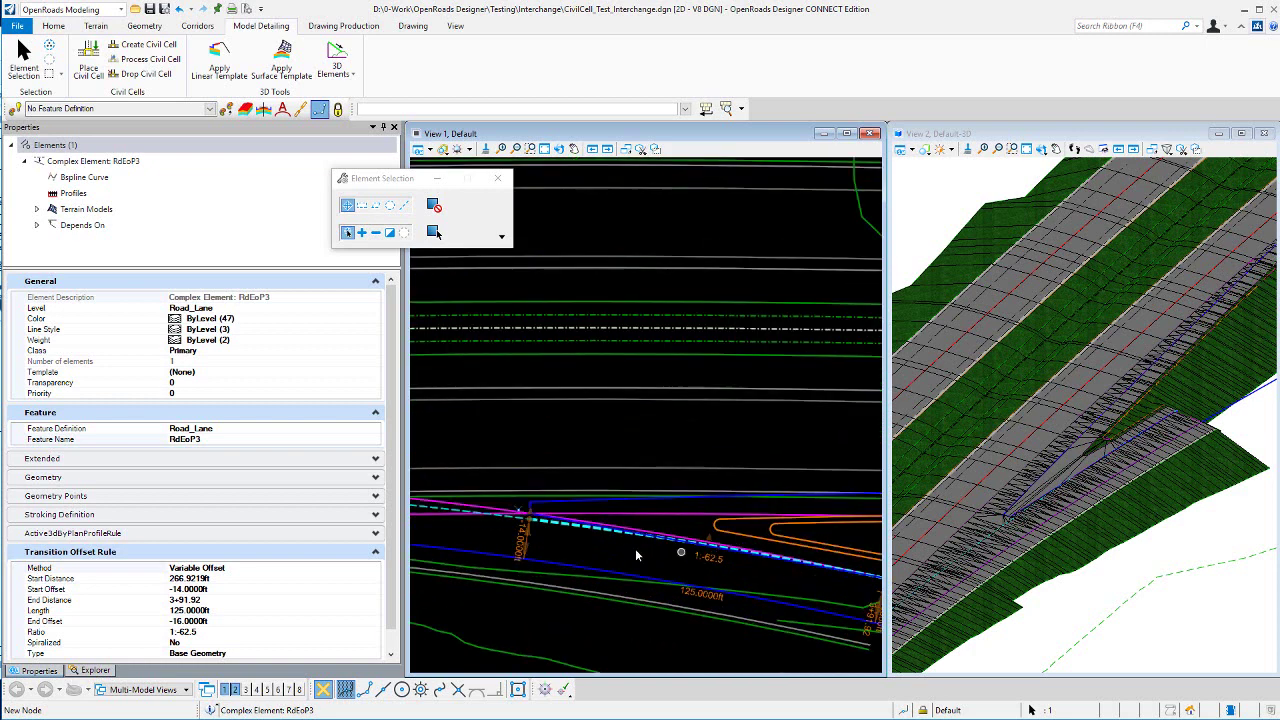
scroll(695, 528, down, 1)
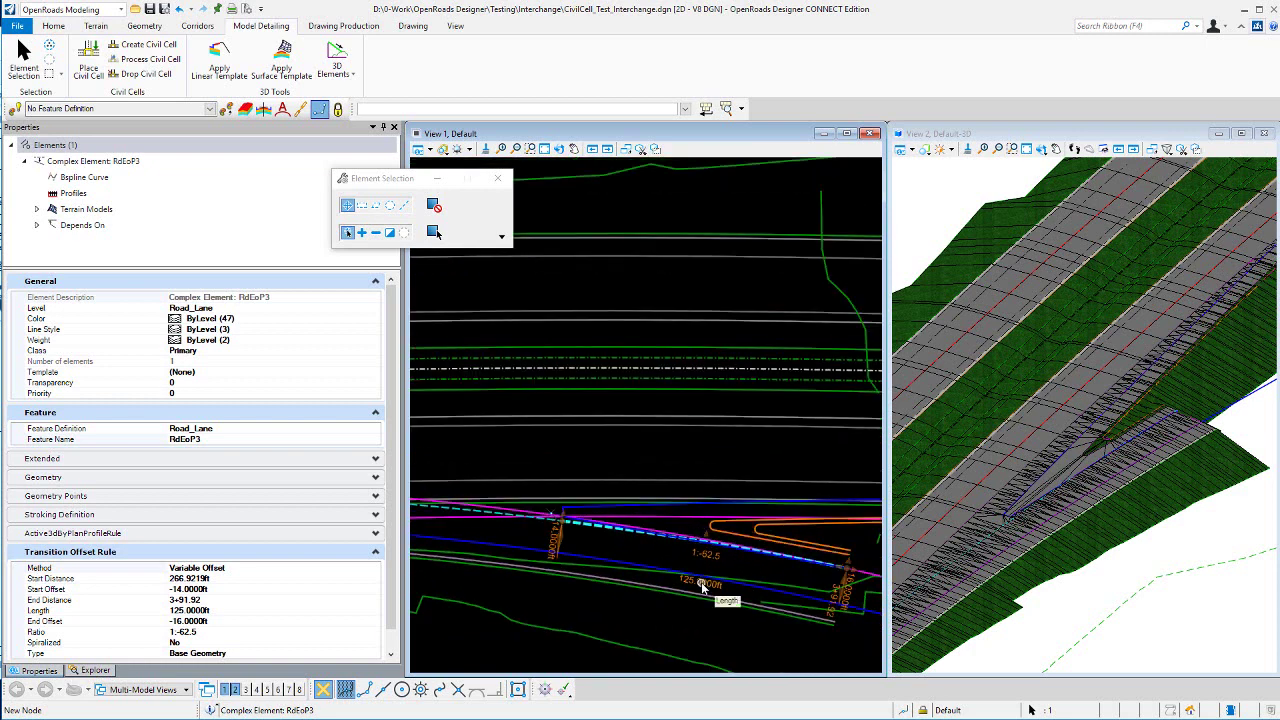
scroll(703, 586, down, 4)
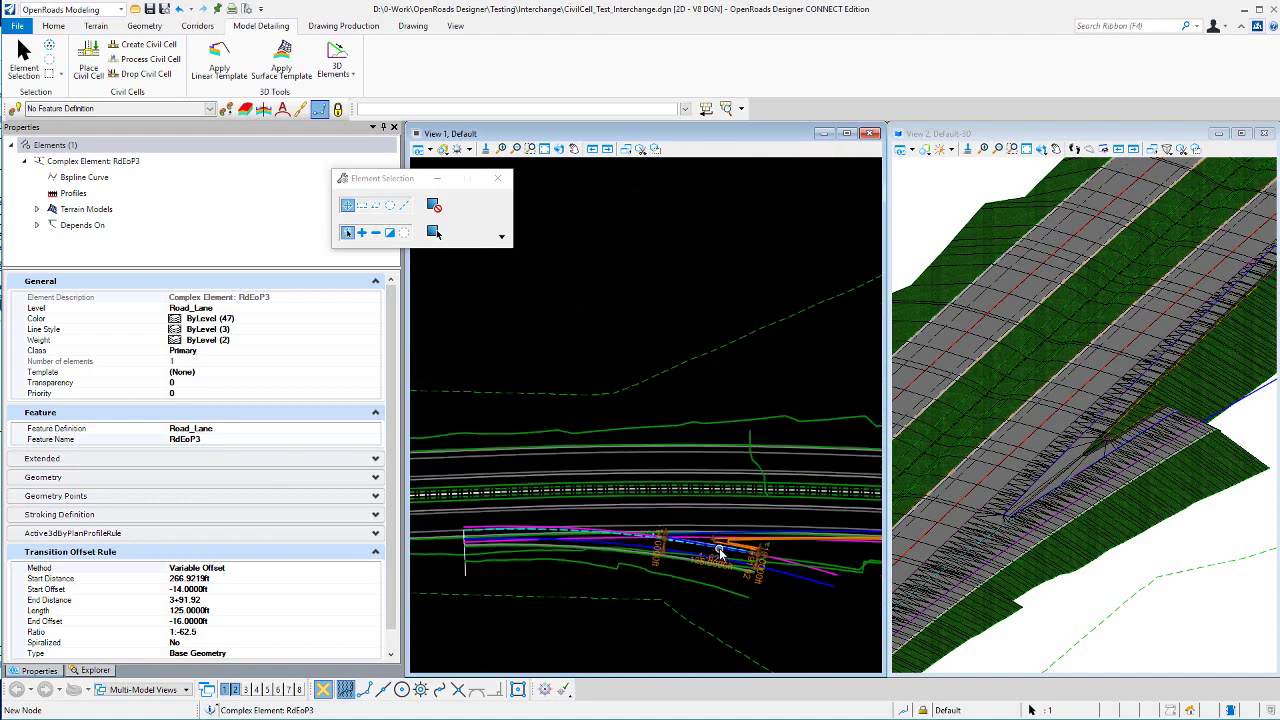
scroll(720, 552, up, 2)
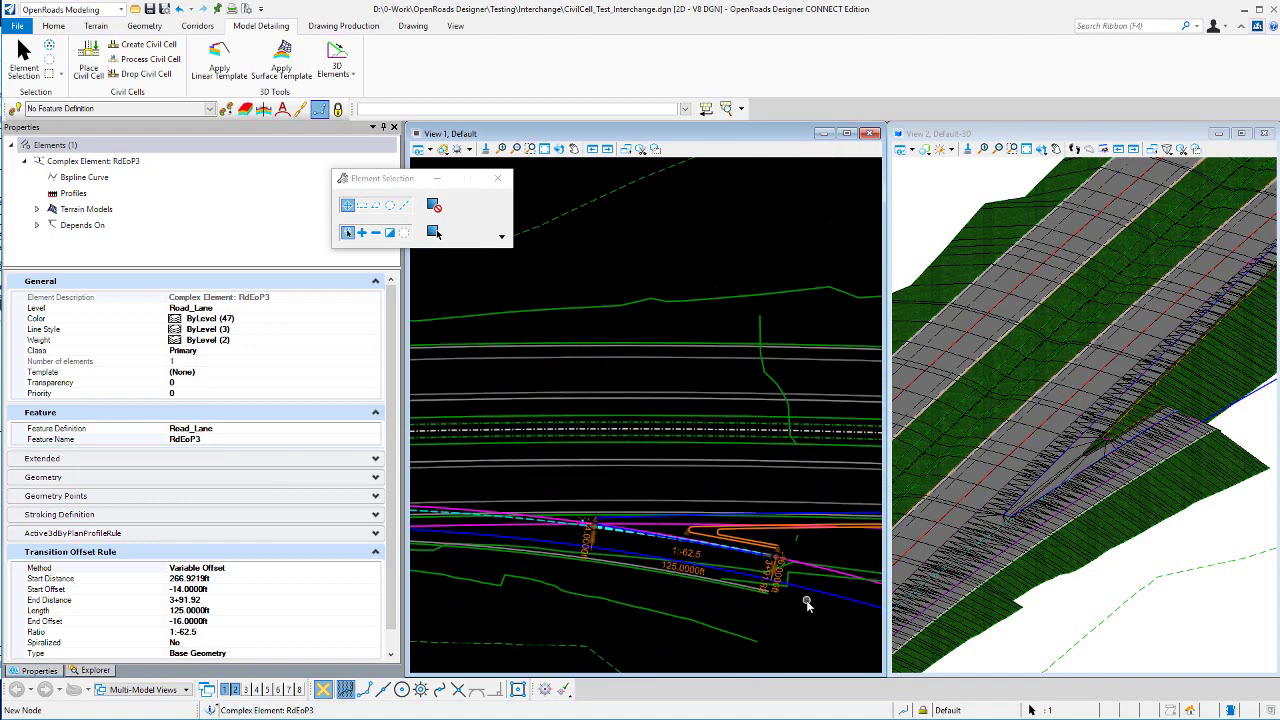
scroll(730, 582, up, 1)
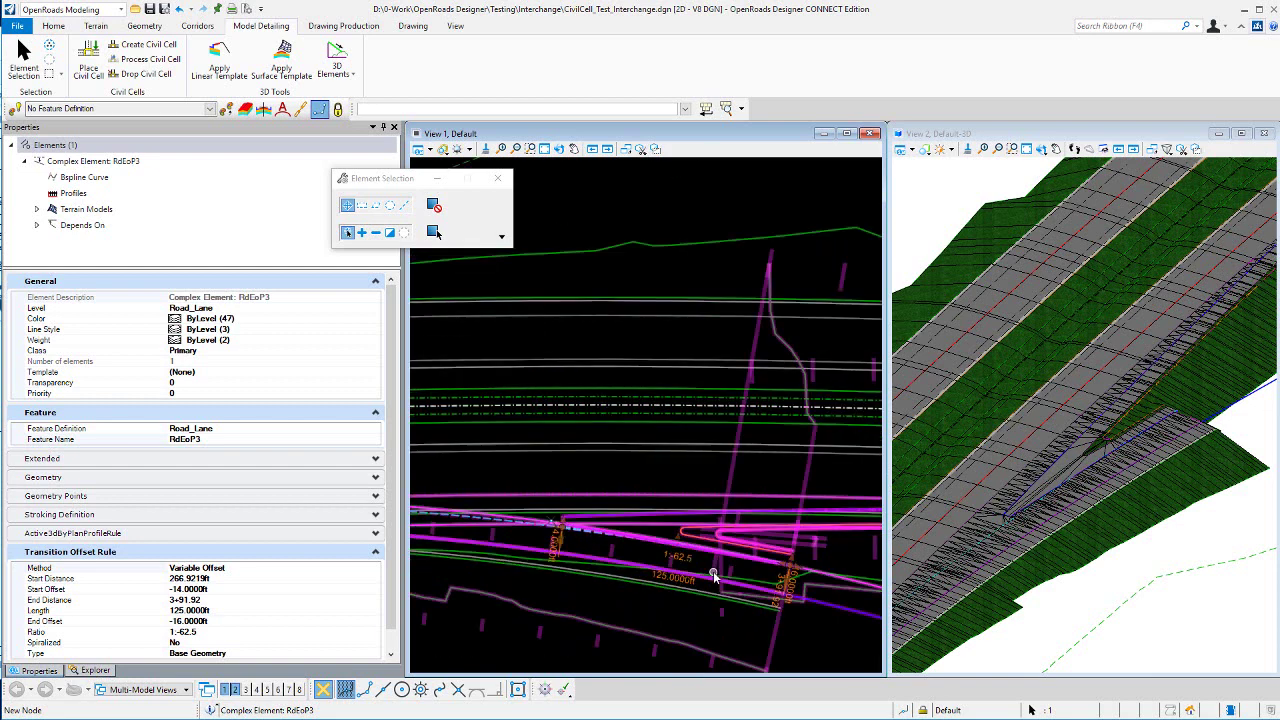
Lengthen the RdEoP3 lane transition from 125 to 150 ft, giving a 1:-75 taper
click(683, 575)
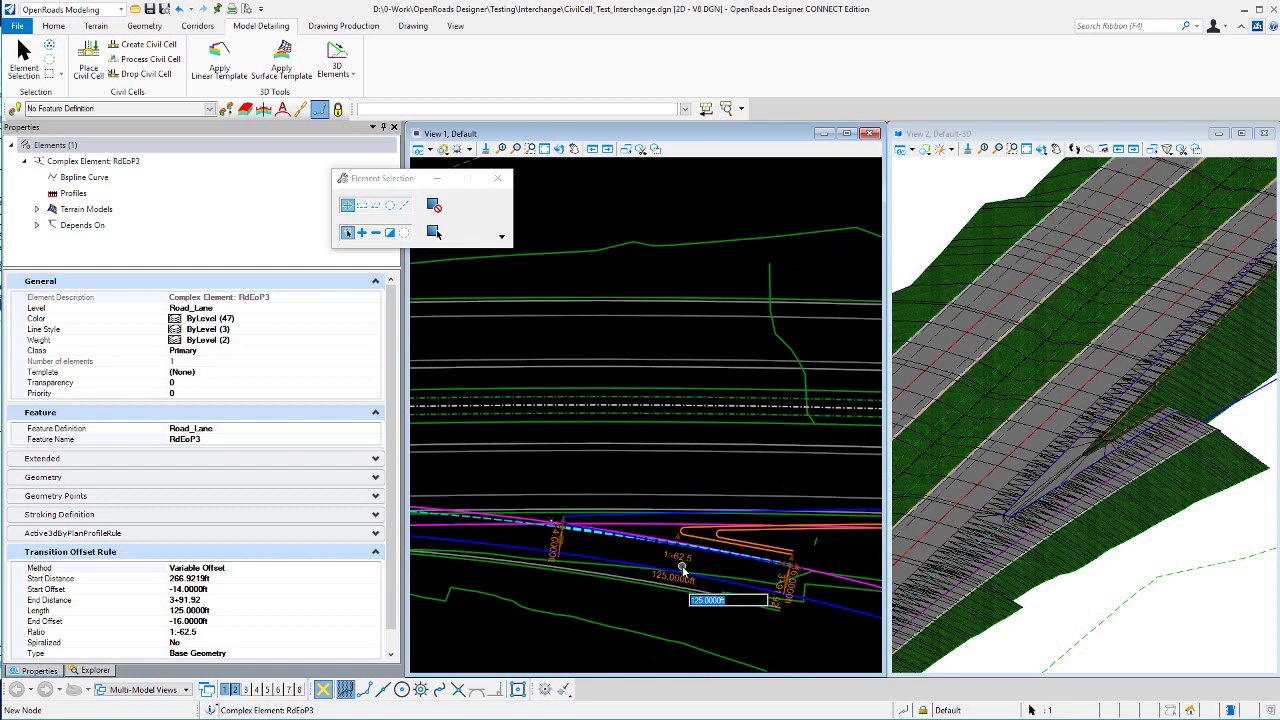
text(150)
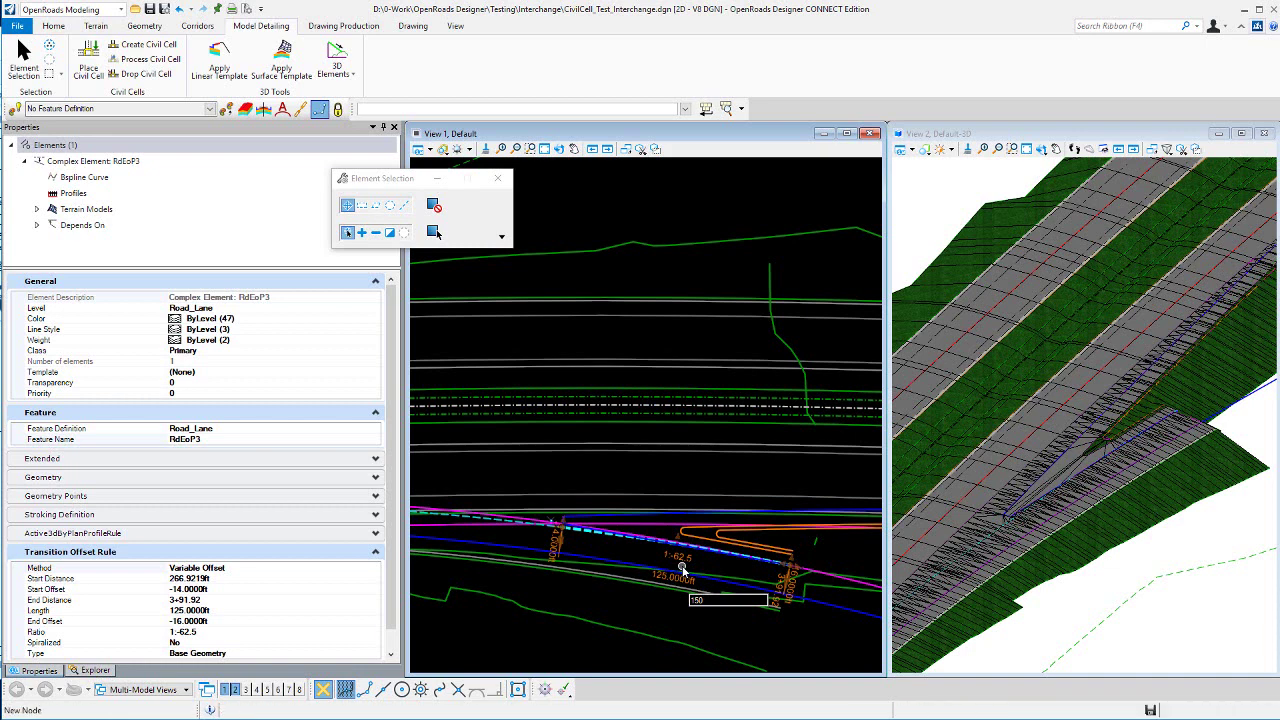
key(Return)
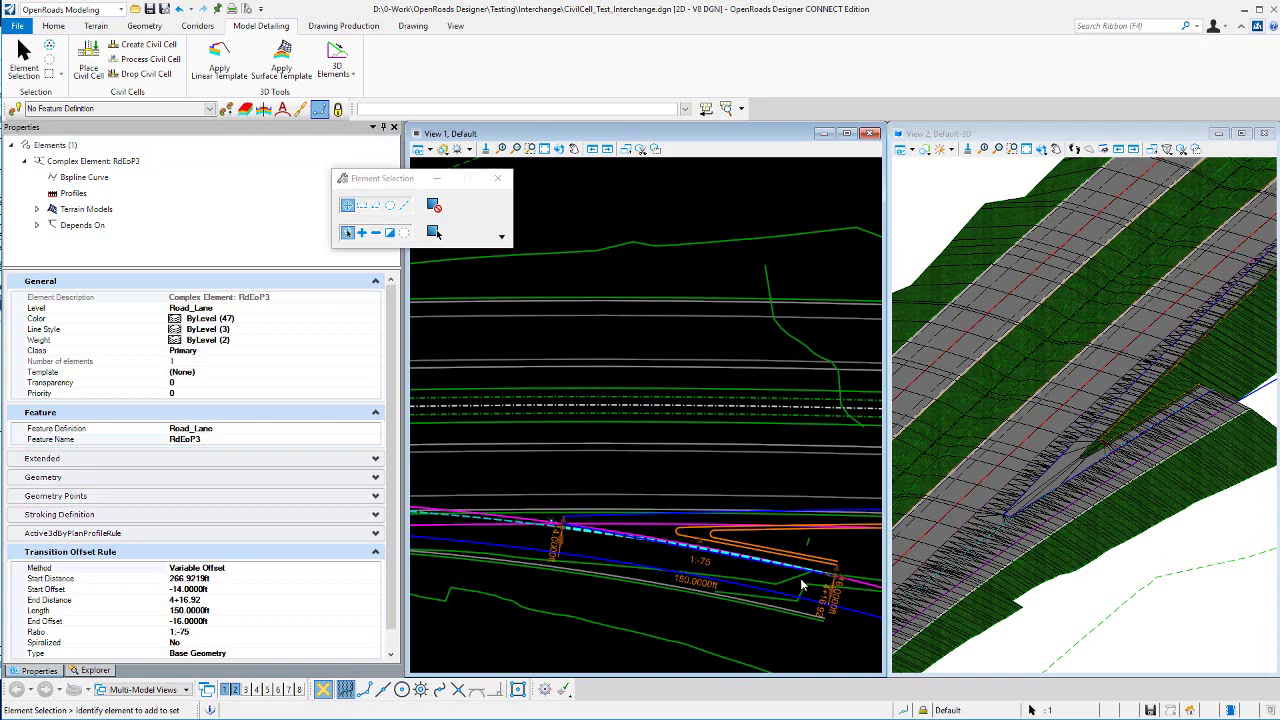
click(700, 626)
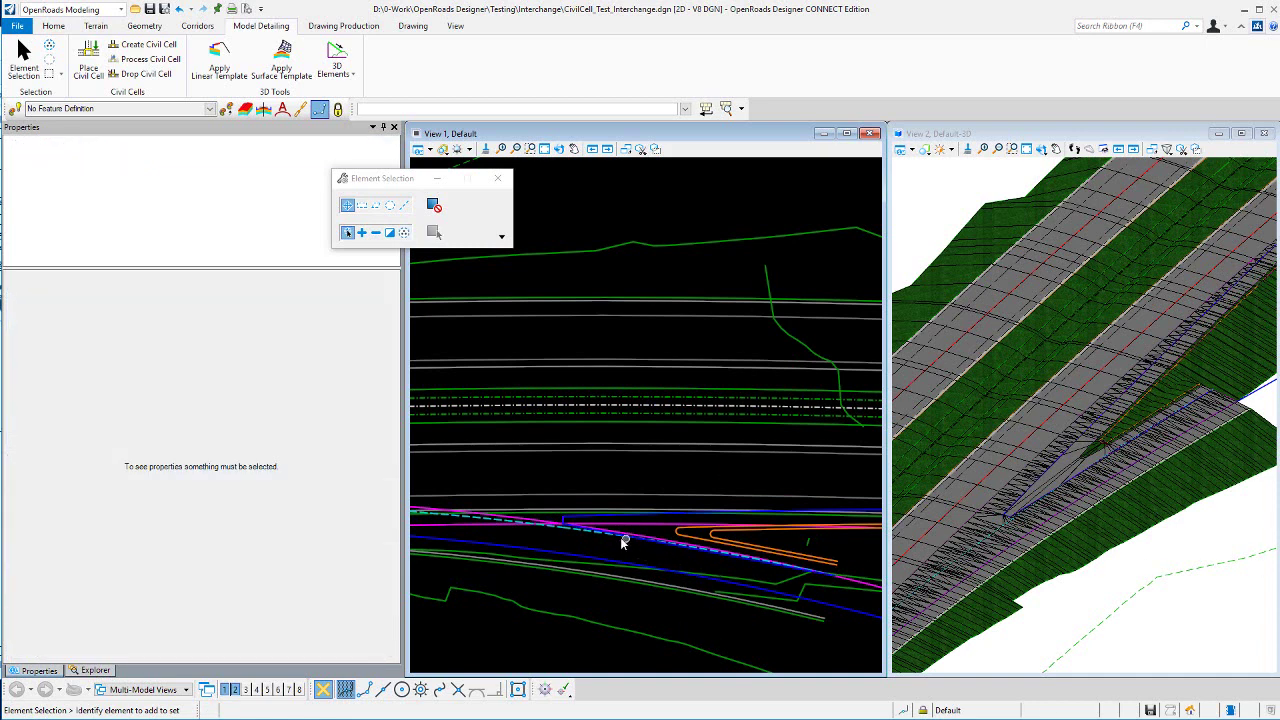
scroll(590, 530, up, 2)
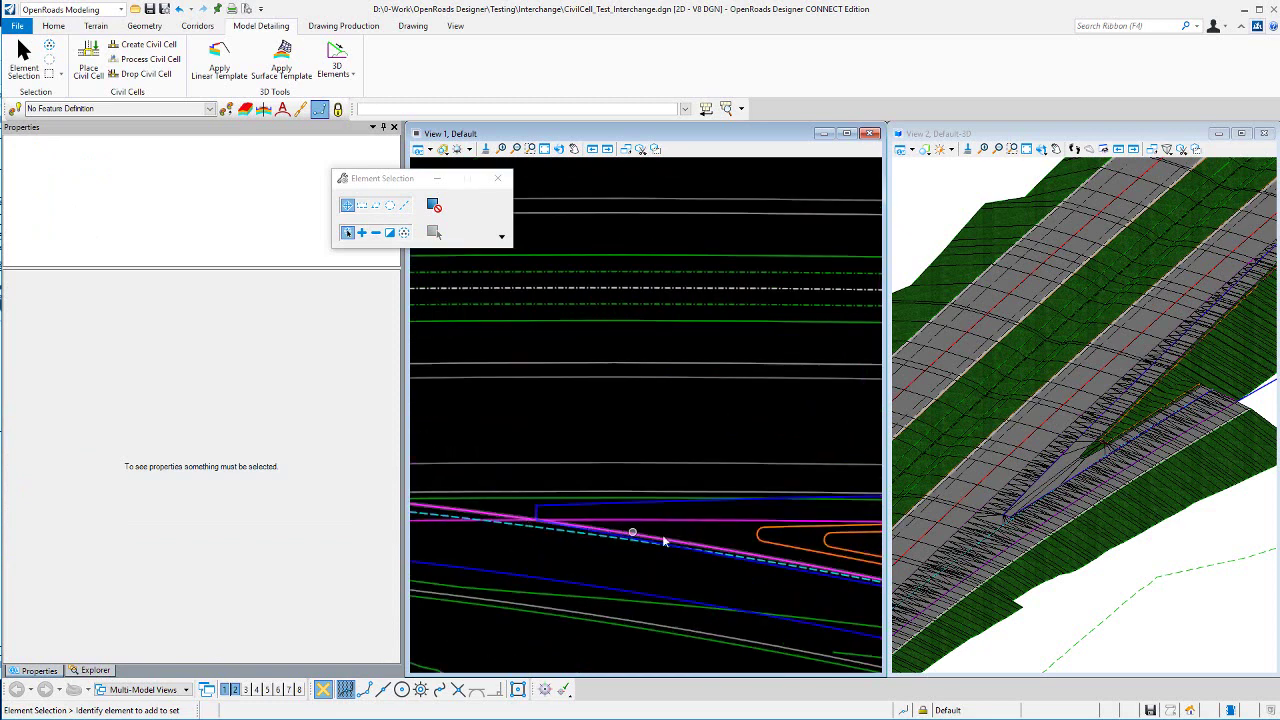
scroll(690, 560, down, 1)
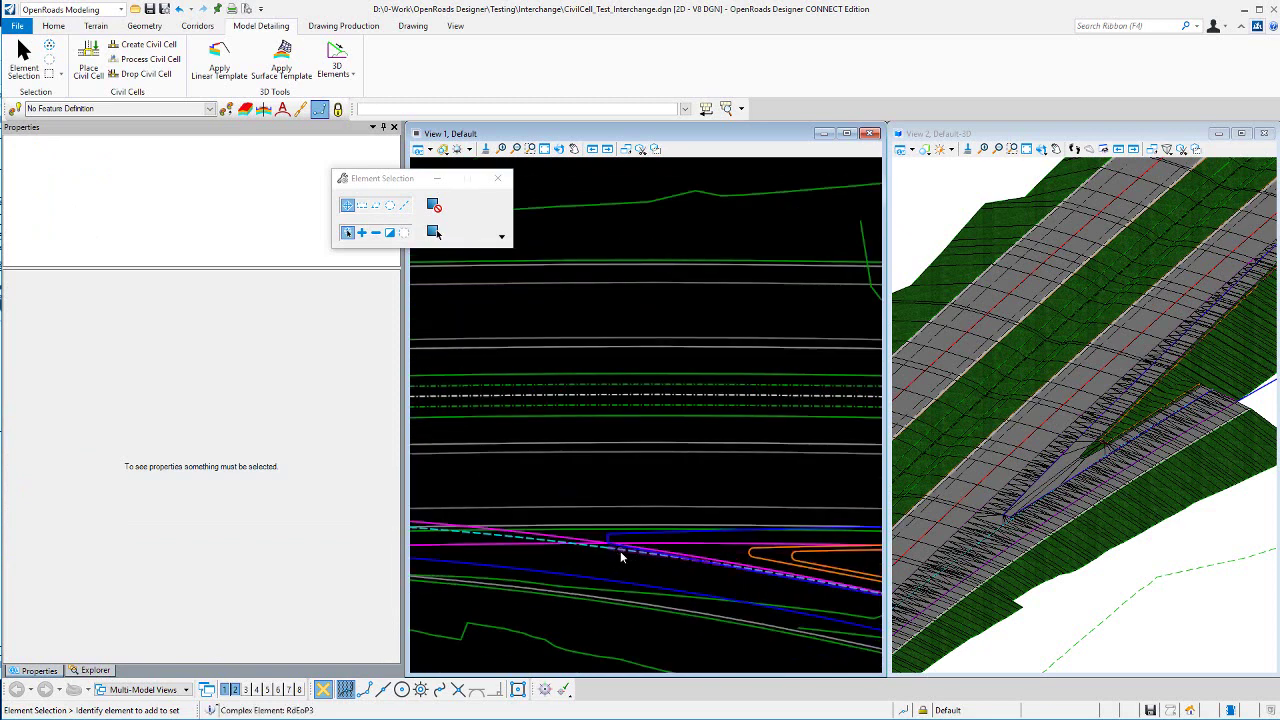
click(643, 594)
click(716, 572)
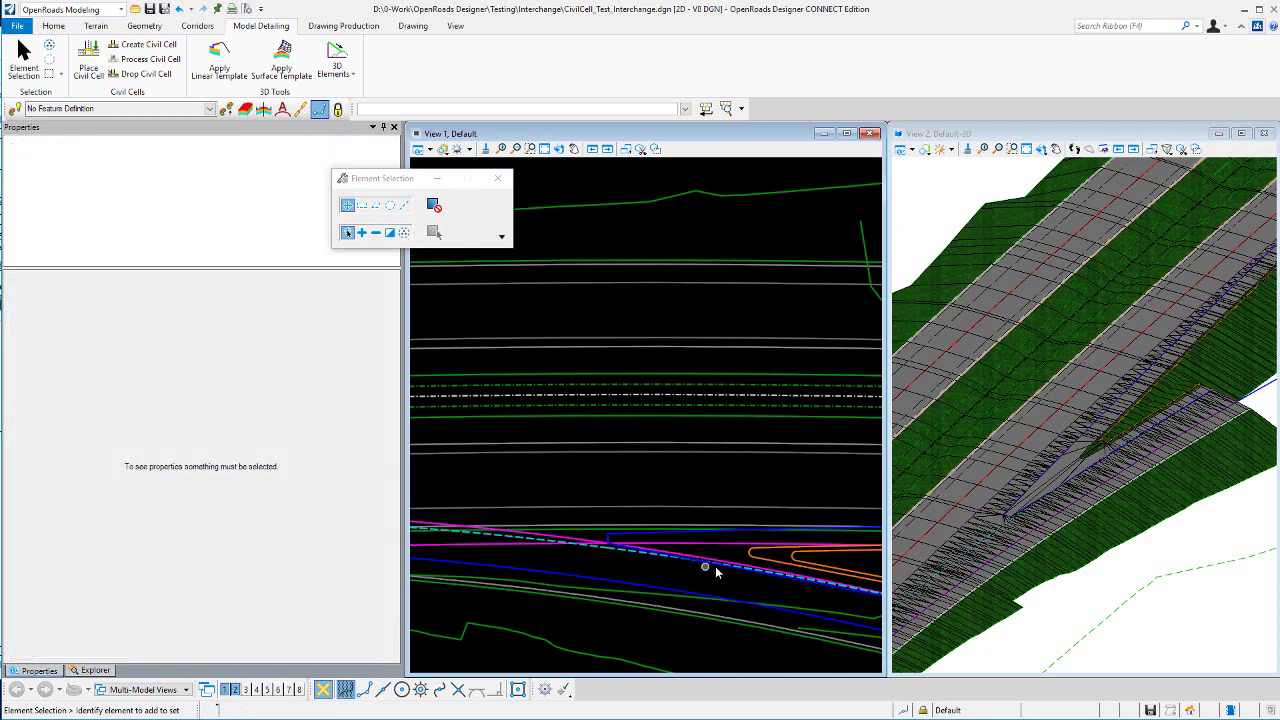
scroll(740, 523, down, 2)
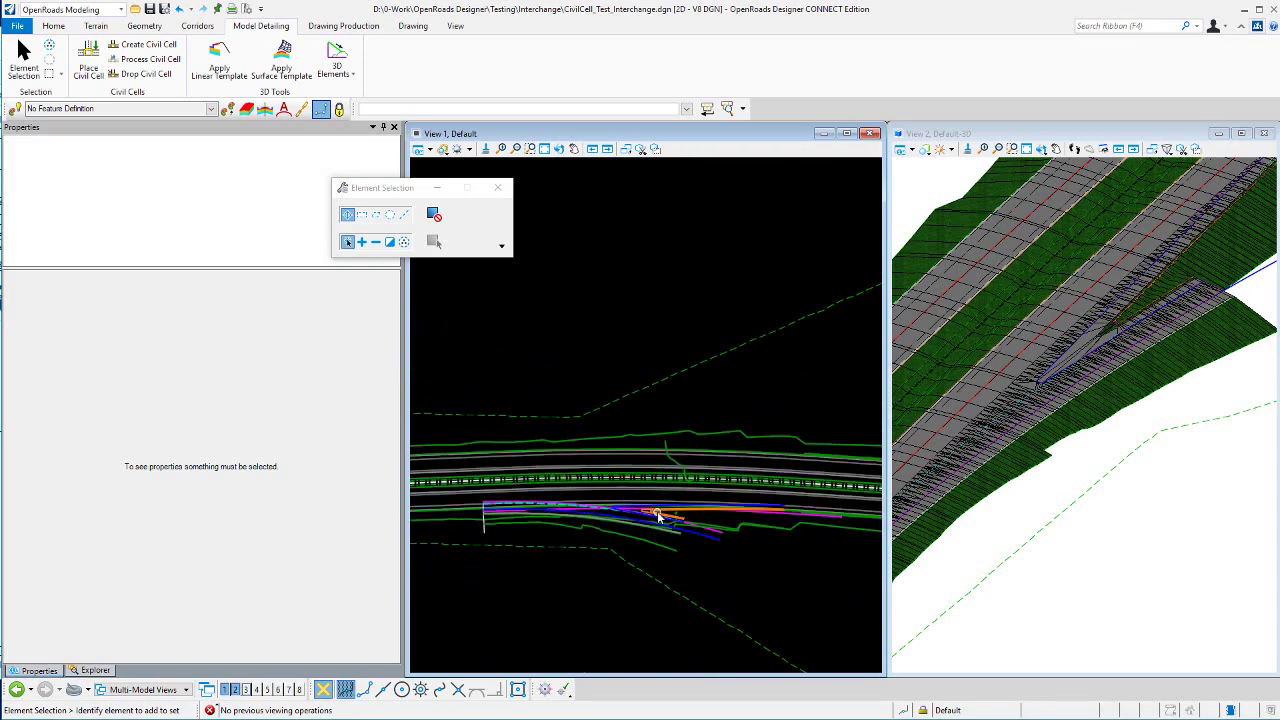
scroll(661, 528, up, 3)
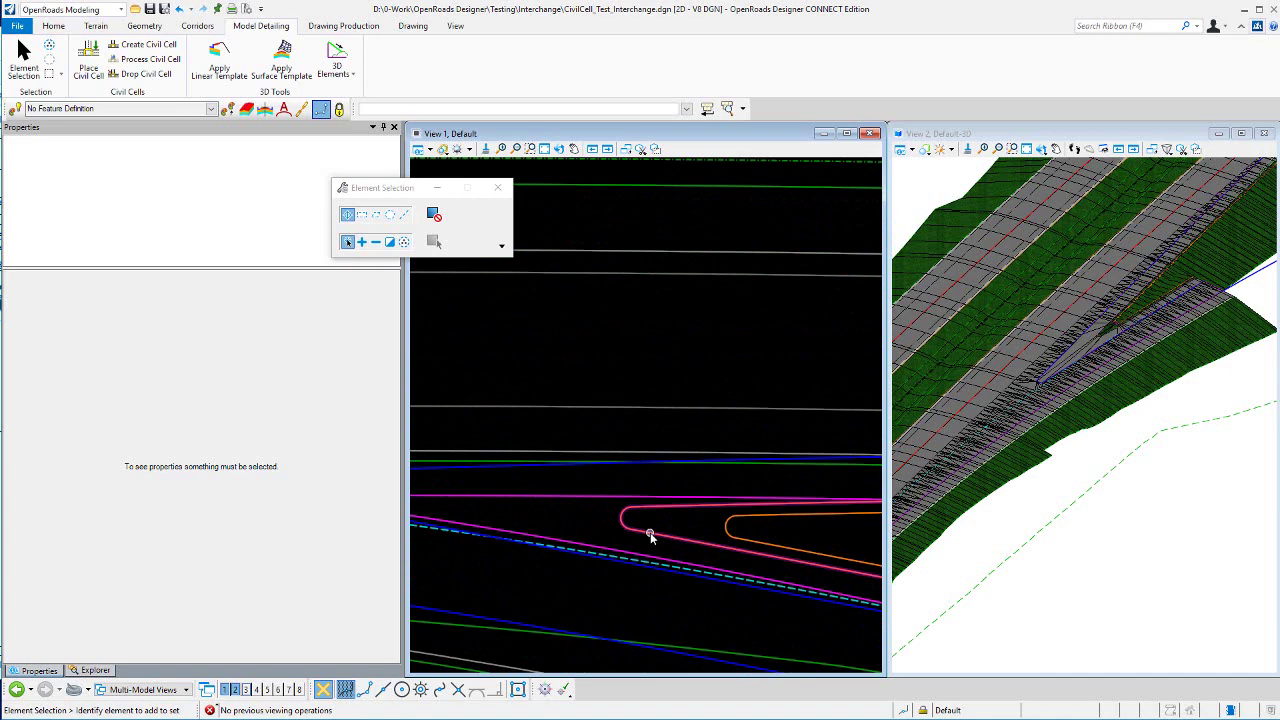
mouse_move(650, 533)
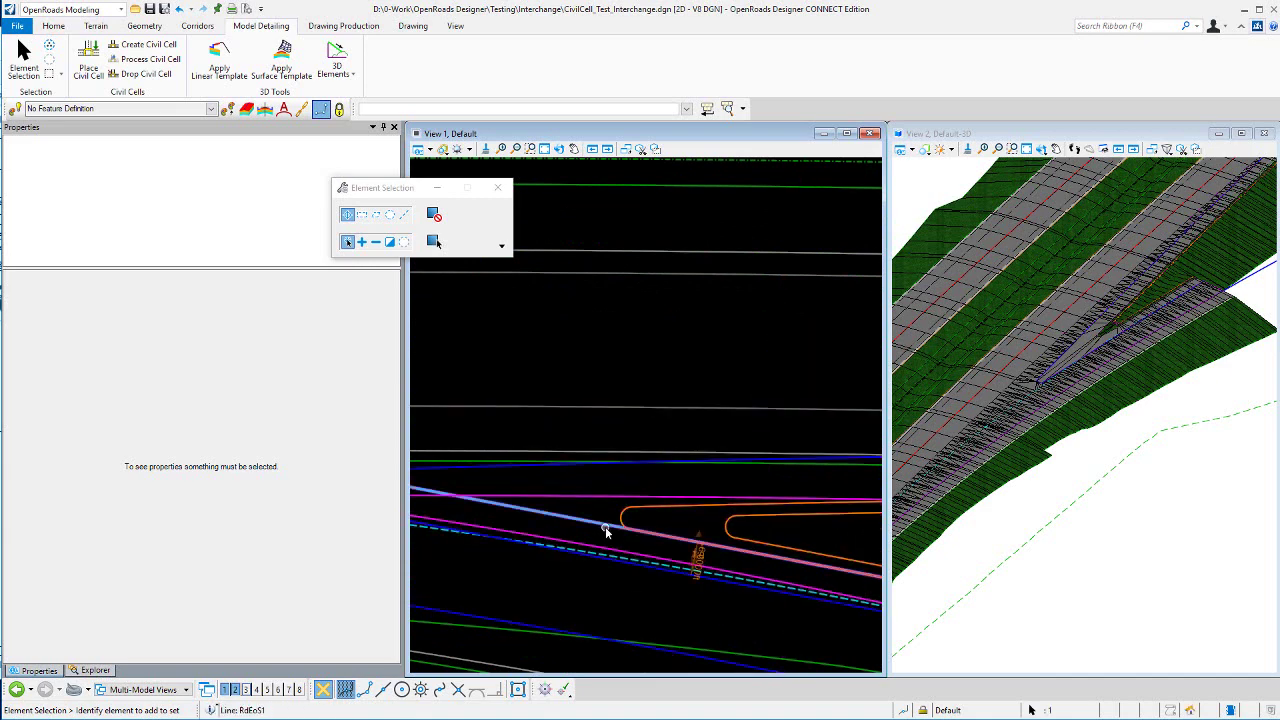
Select the RdEoS1 shoulder line and drag its offset handle to 8 ft
click(605, 530)
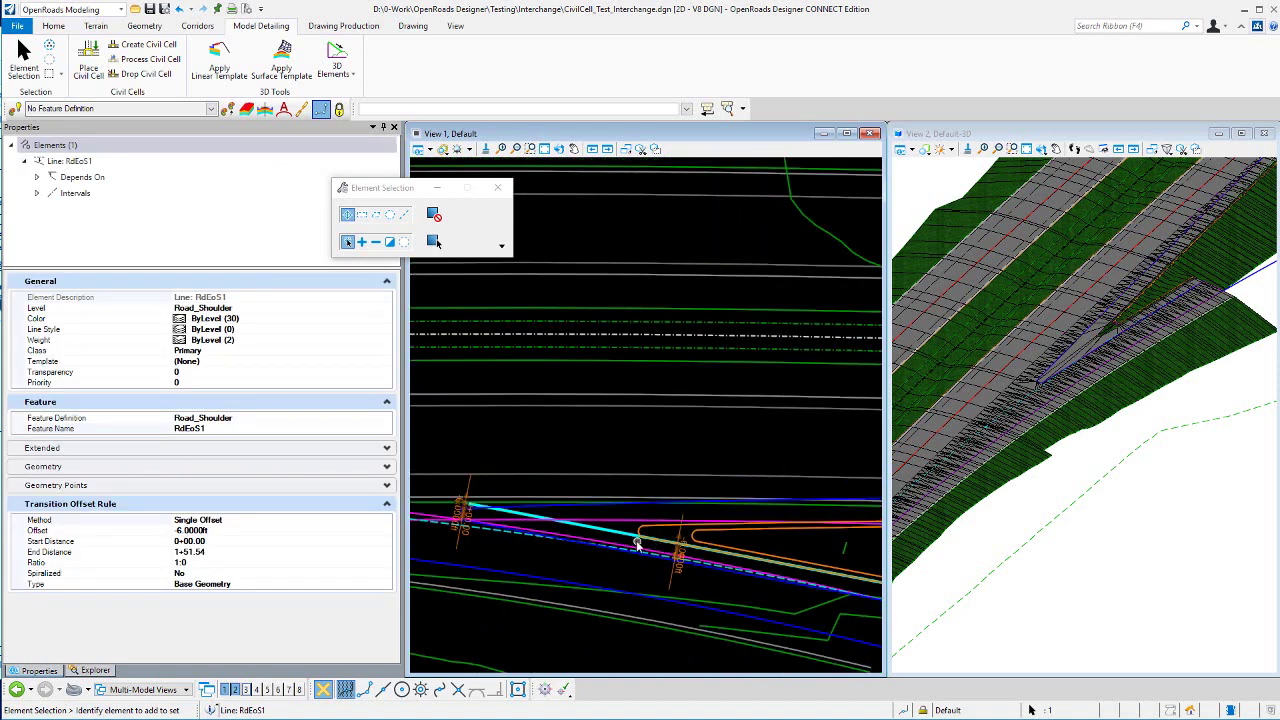
scroll(633, 541, up, 2)
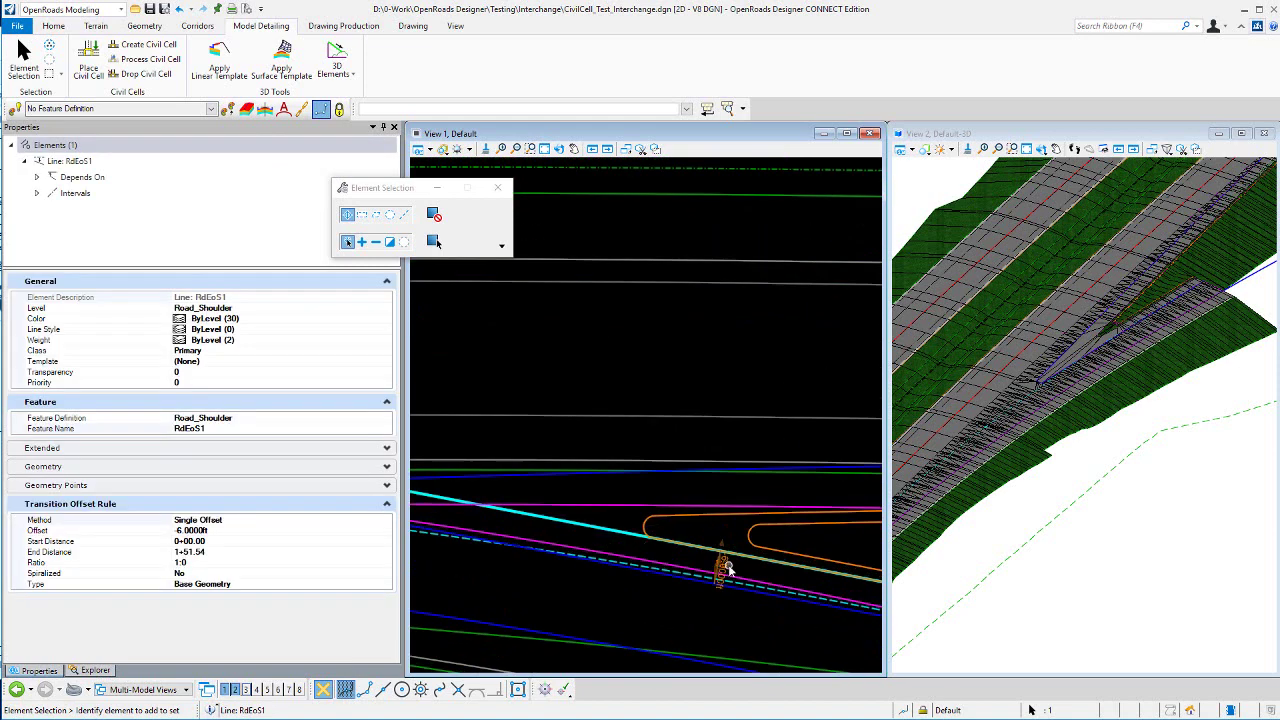
scroll(728, 568, down, 2)
click(731, 571)
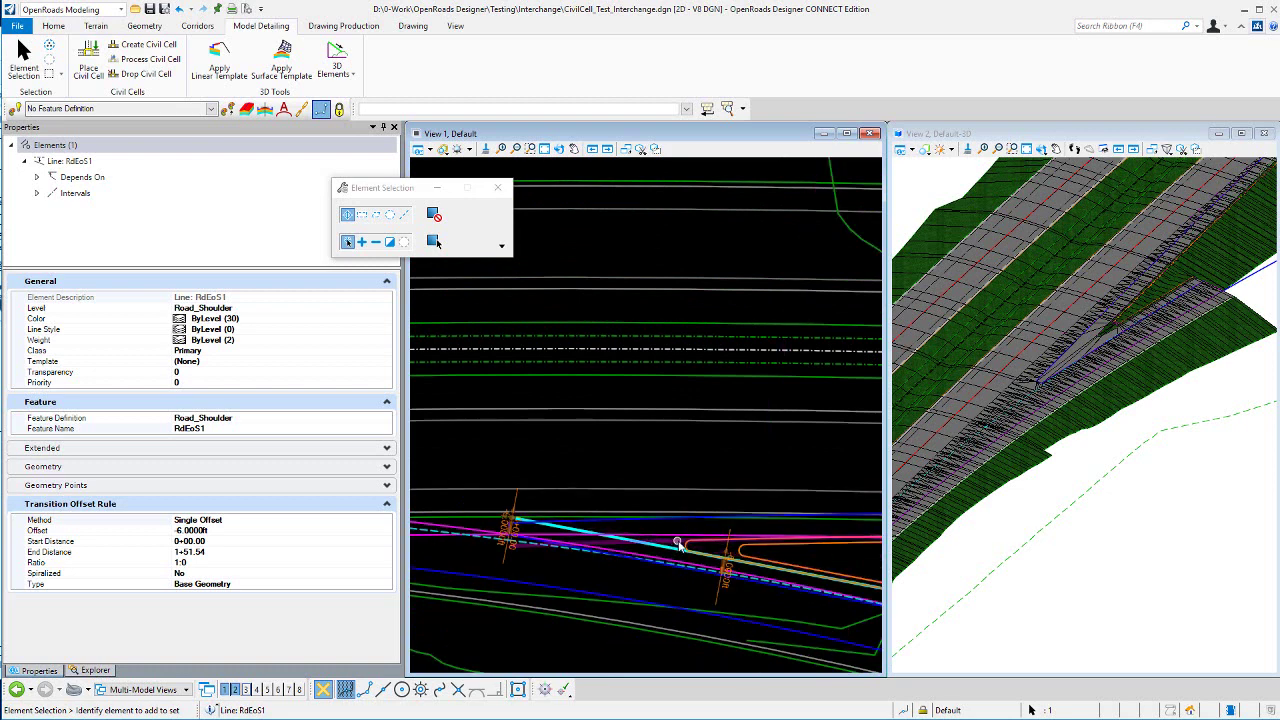
click(675, 545)
scroll(628, 545, down, 1)
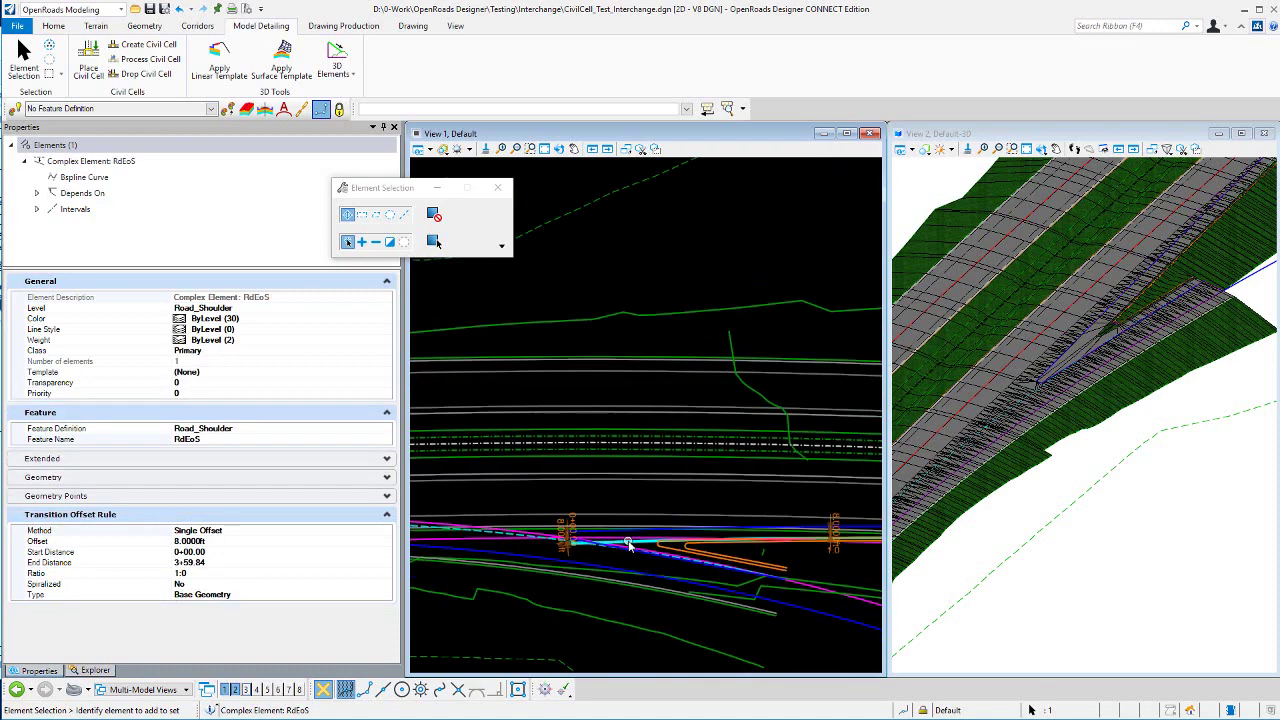
scroll(621, 497, up, 3)
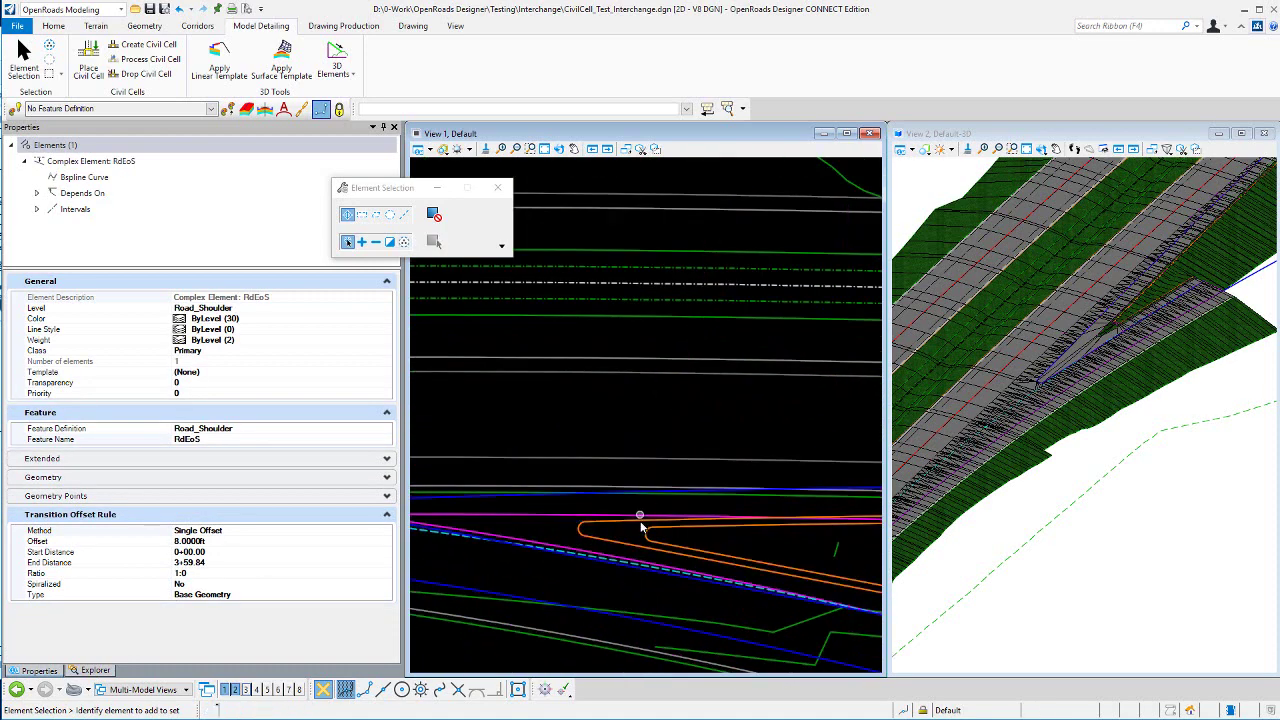
Select the RdEoS3 shoulder elements at the gore nose, inspect them, then clear the selection
click(643, 527)
scroll(643, 530, up, 3)
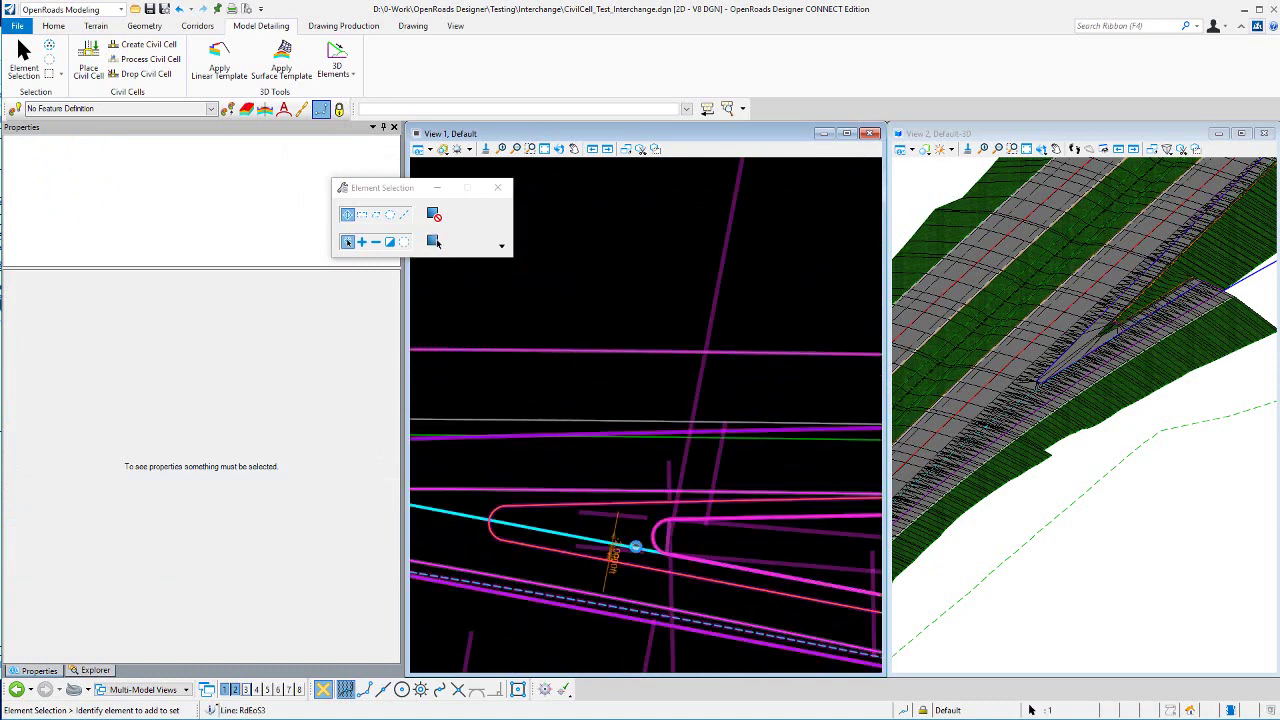
click(644, 542)
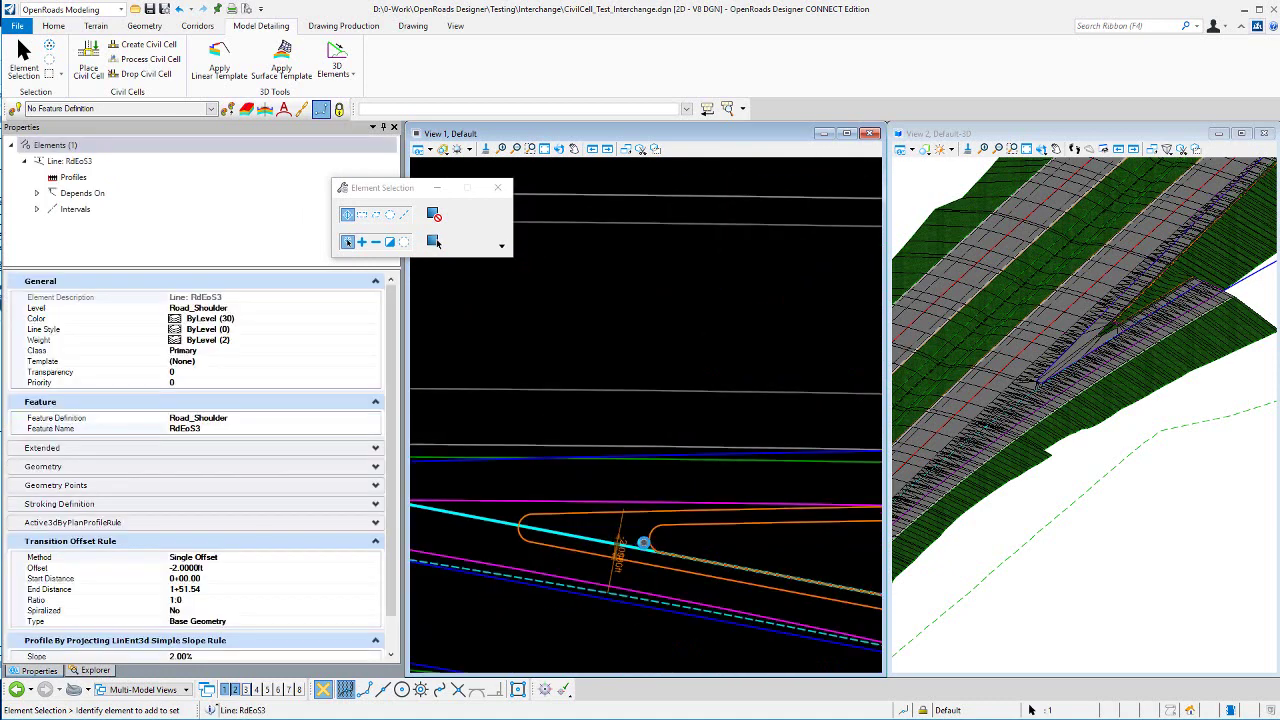
click(641, 552)
scroll(643, 551, down, 3)
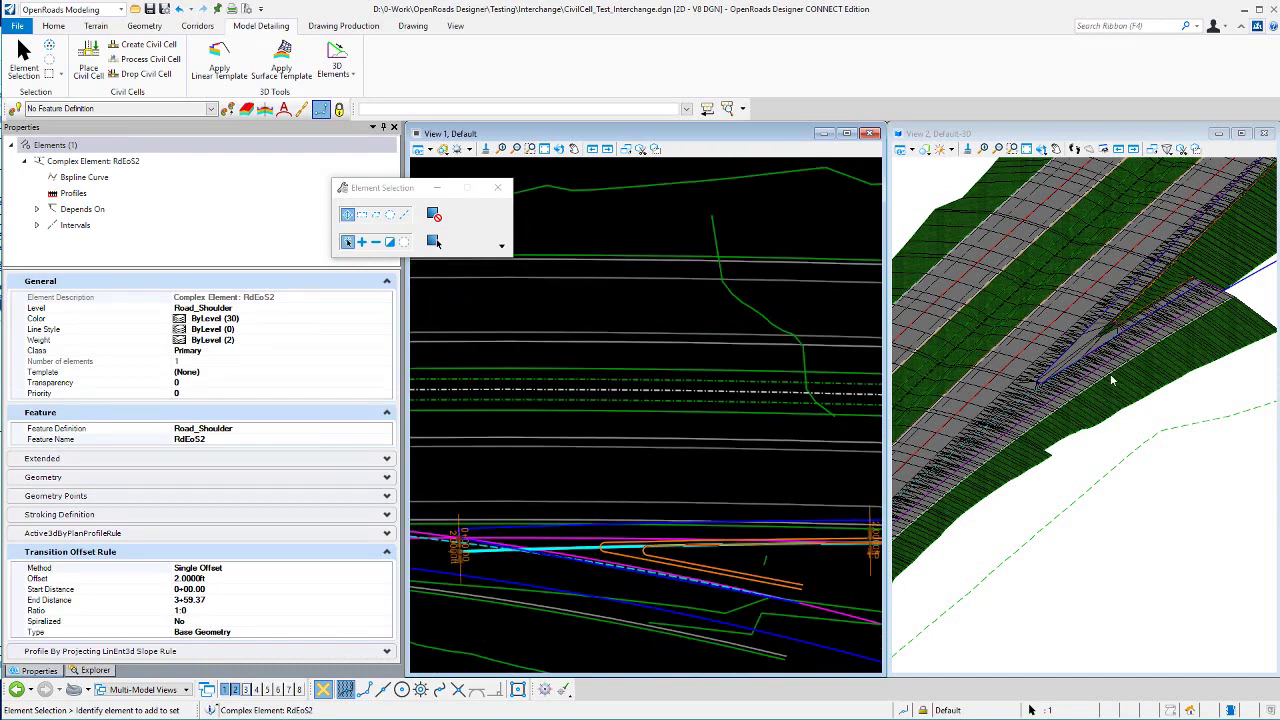
scroll(1112, 380, up, 5)
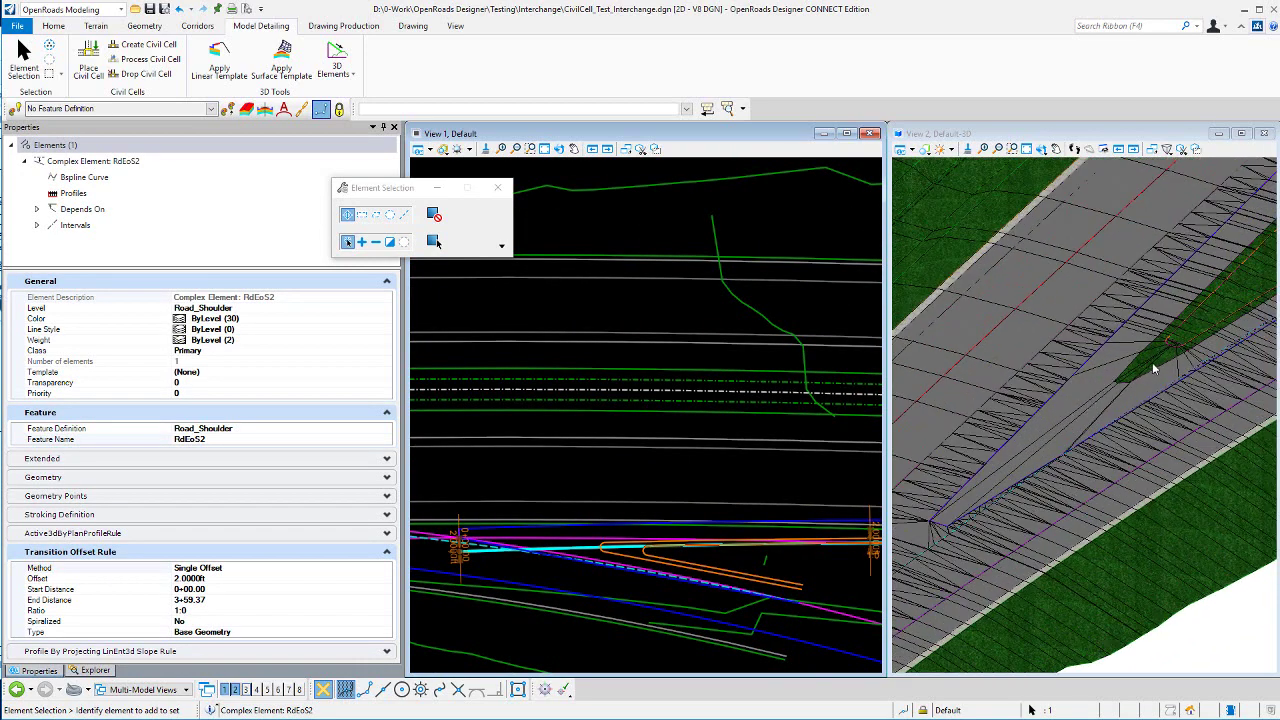
scroll(1100, 395, down, 2)
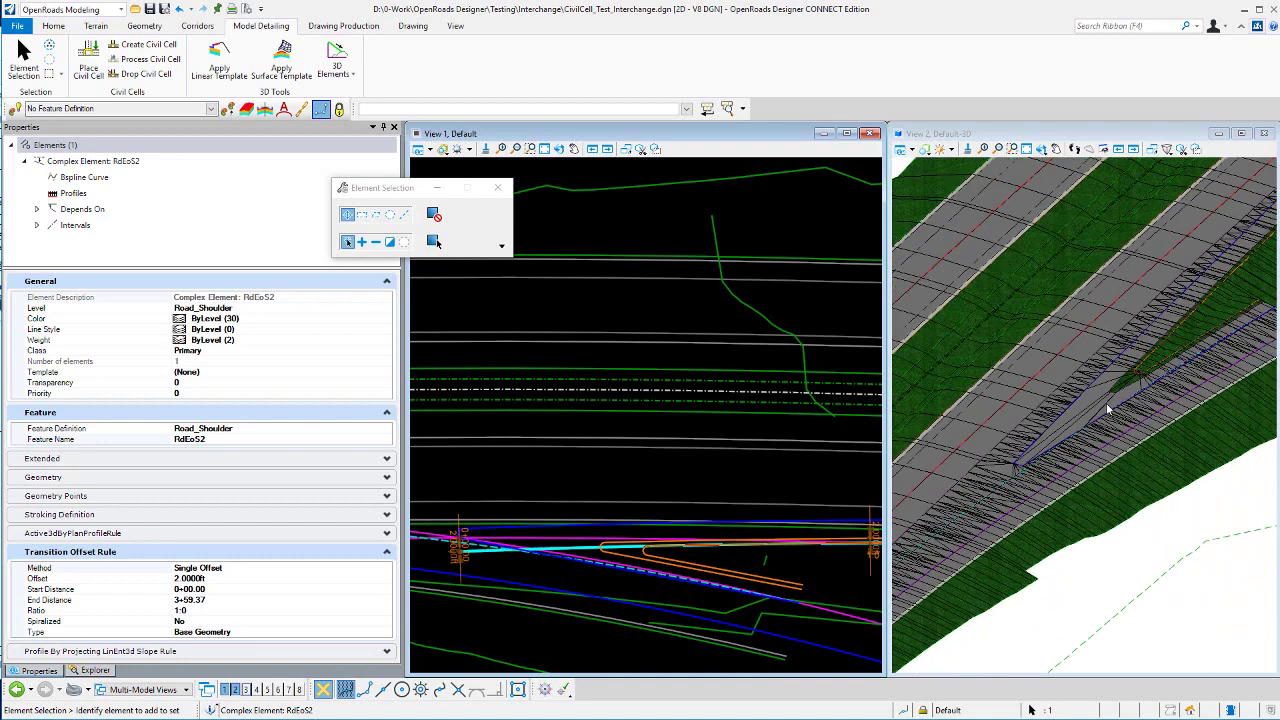
click(640, 229)
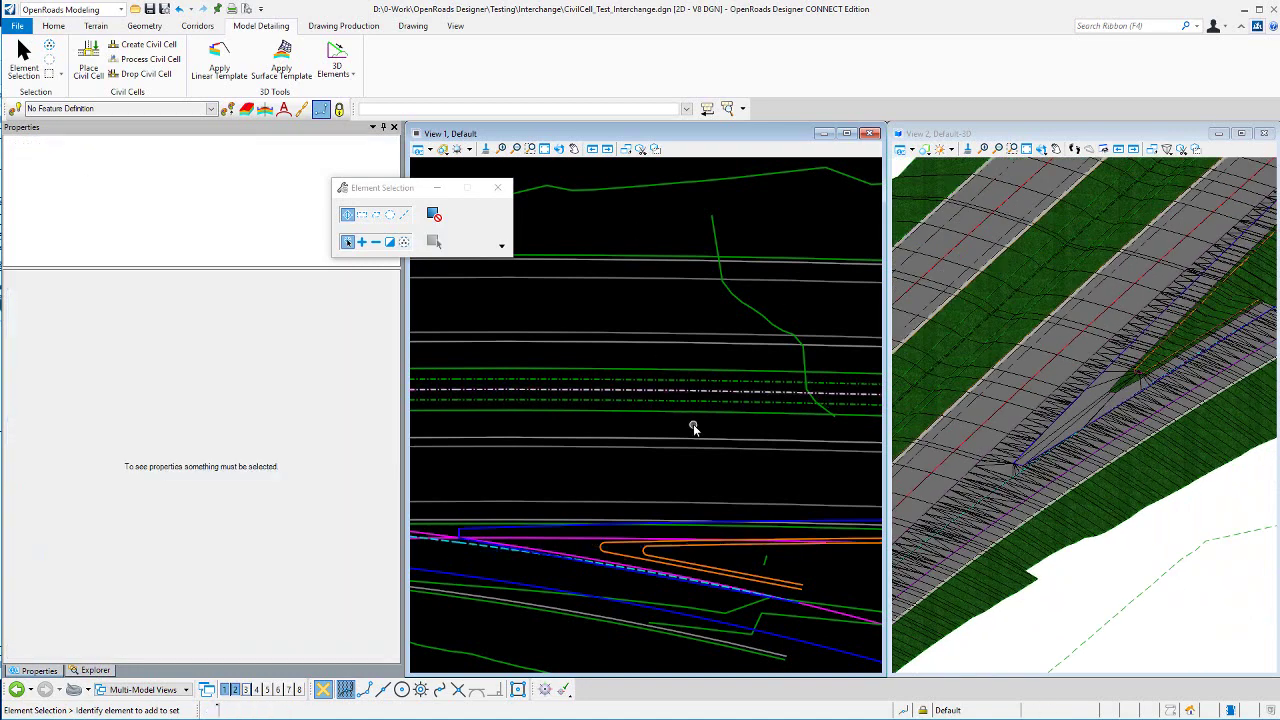
scroll(694, 428, down, 4)
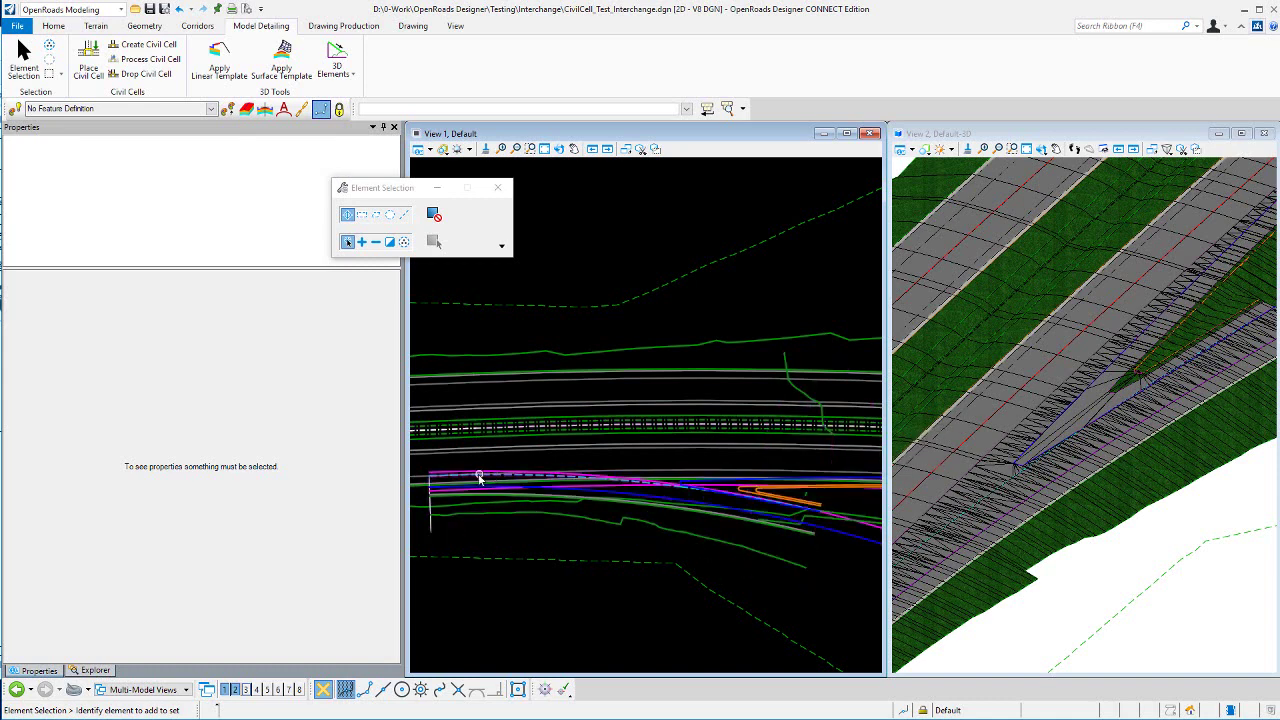
mouse_move(476, 479)
scroll(684, 428, down, 2)
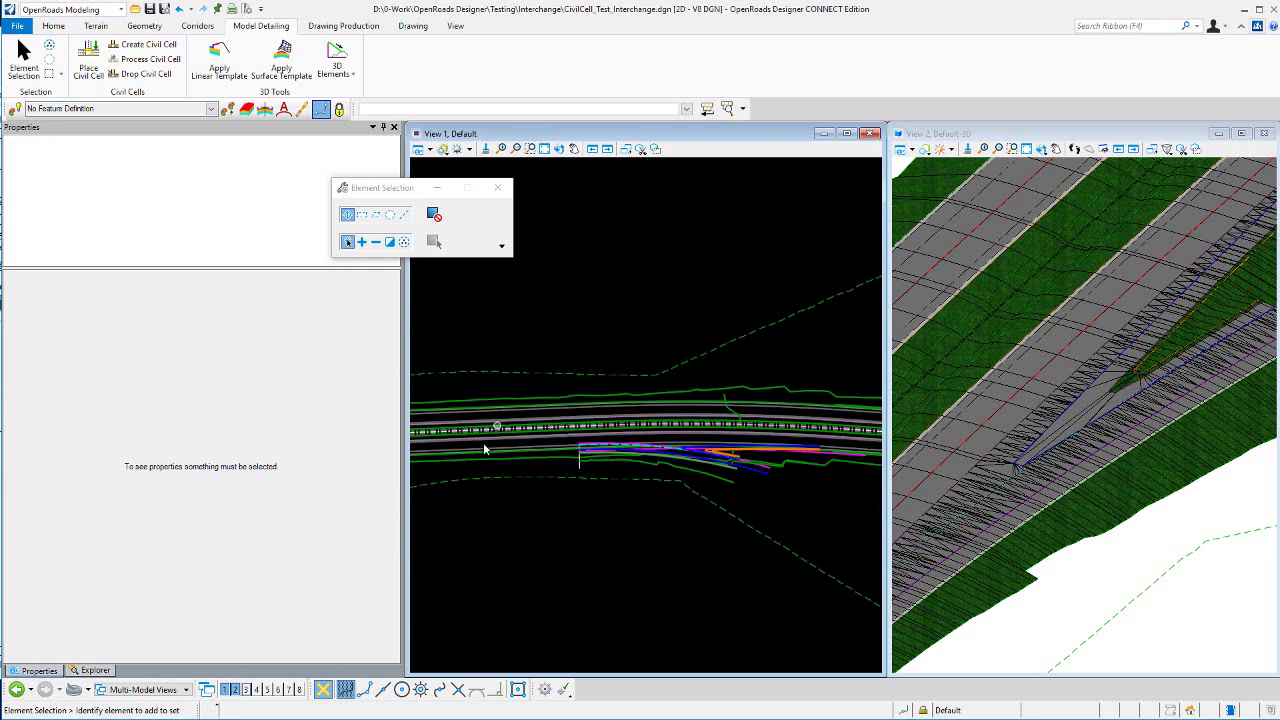
scroll(577, 456, up, 2)
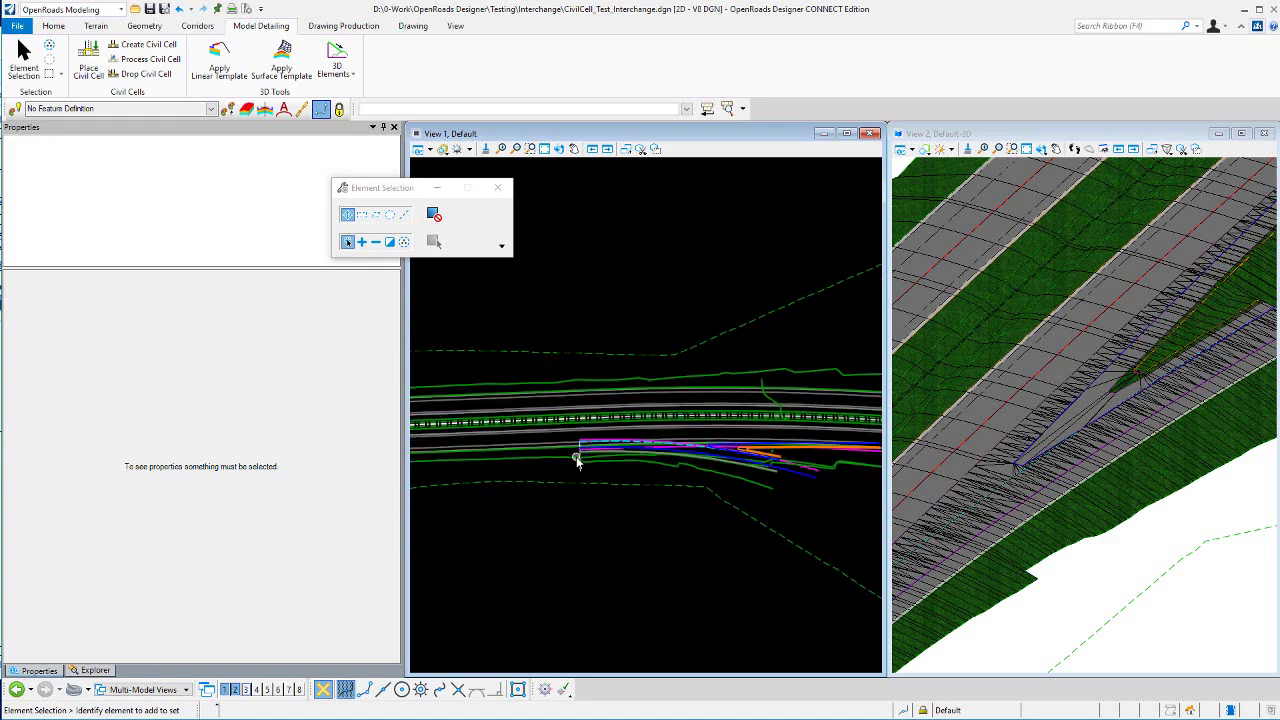
scroll(526, 457, down, 1)
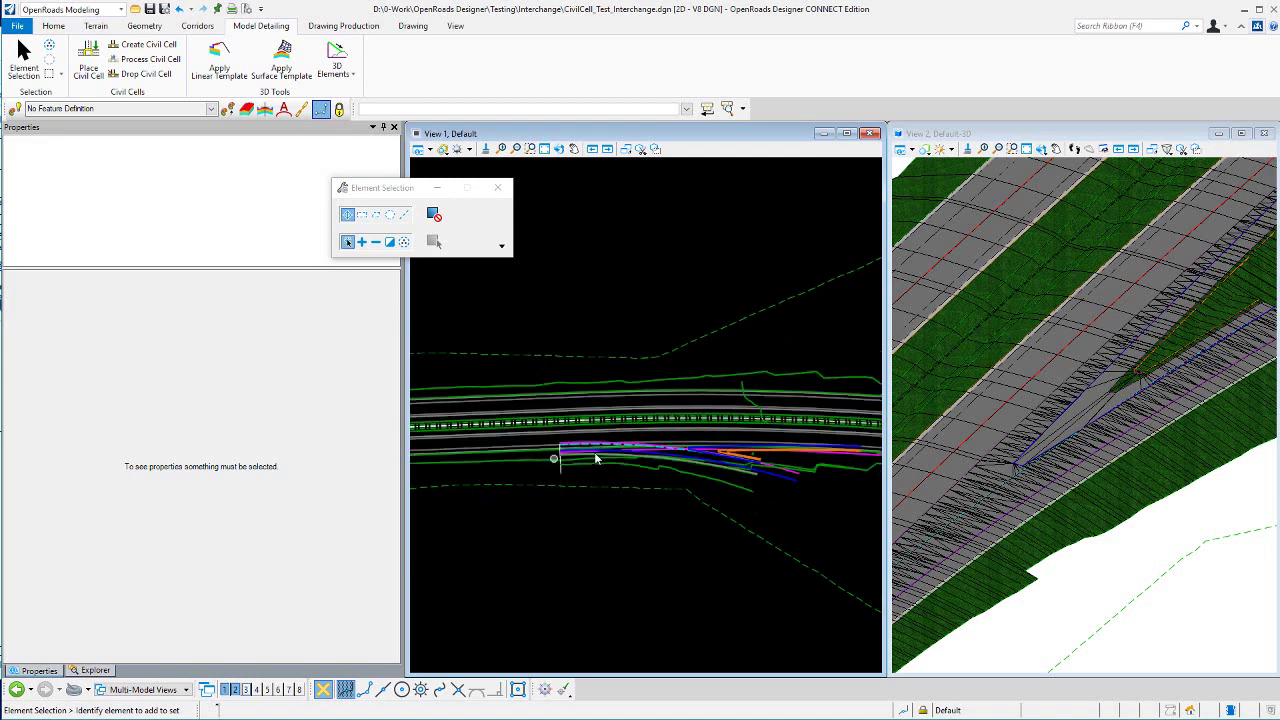
scroll(640, 438, up, 2)
scroll(660, 438, up, 2)
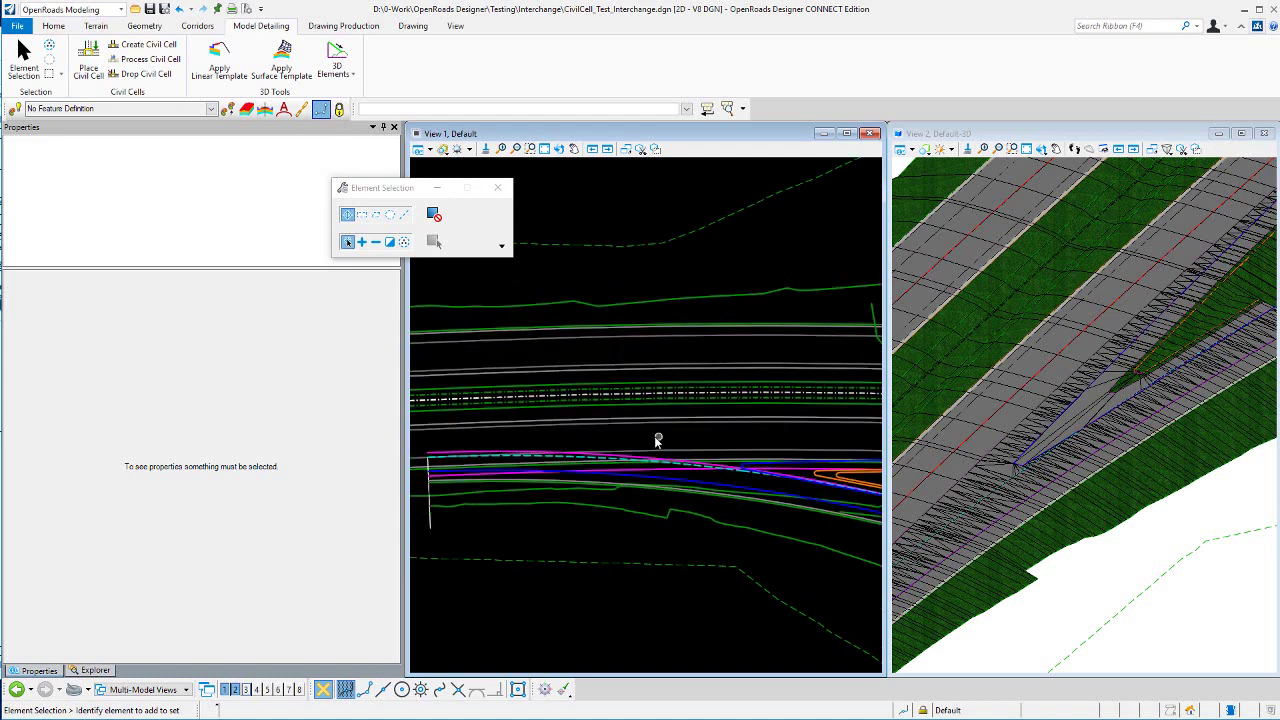
scroll(657, 440, down, 1)
scroll(617, 446, down, 1)
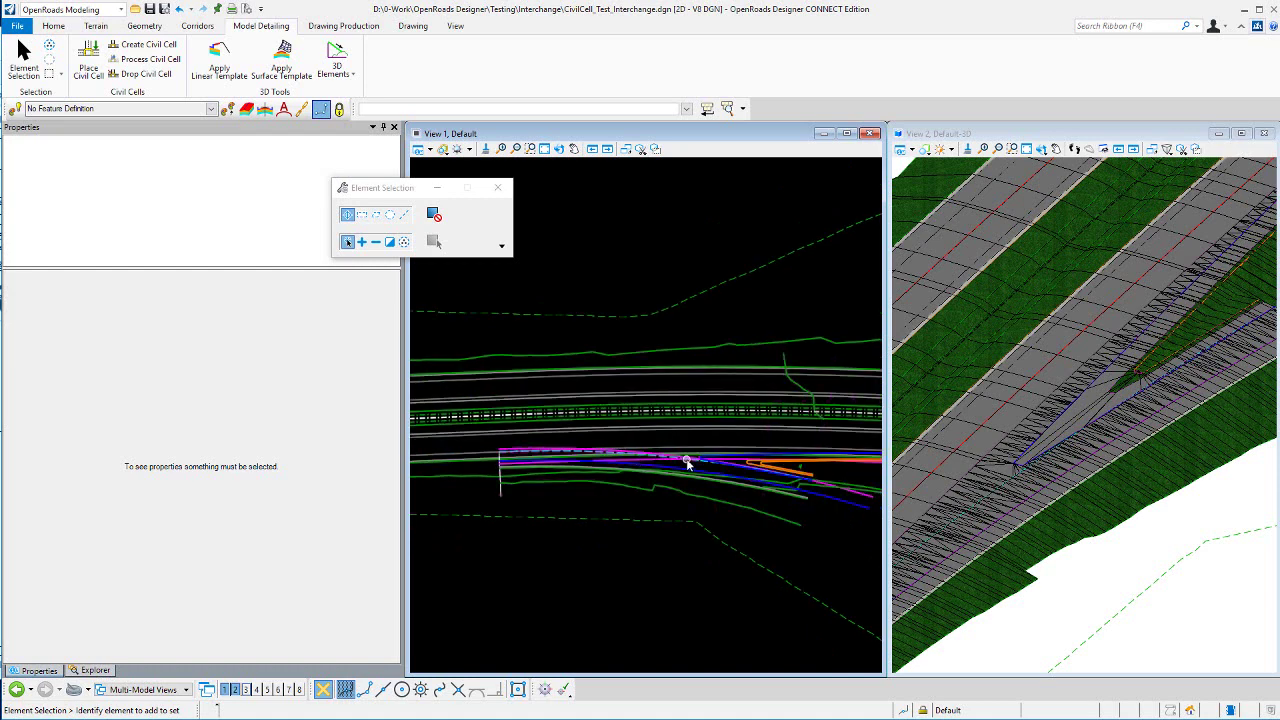
scroll(687, 462, up, 1)
scroll(634, 477, down, 1)
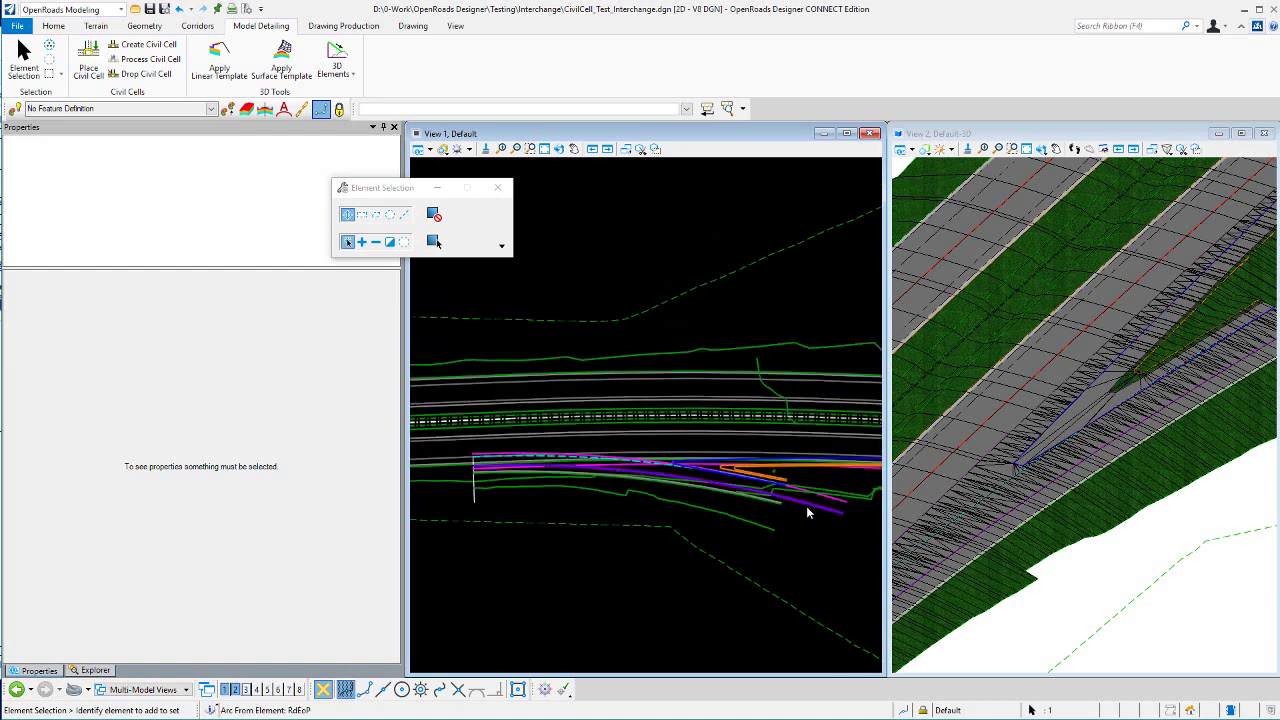
click(807, 508)
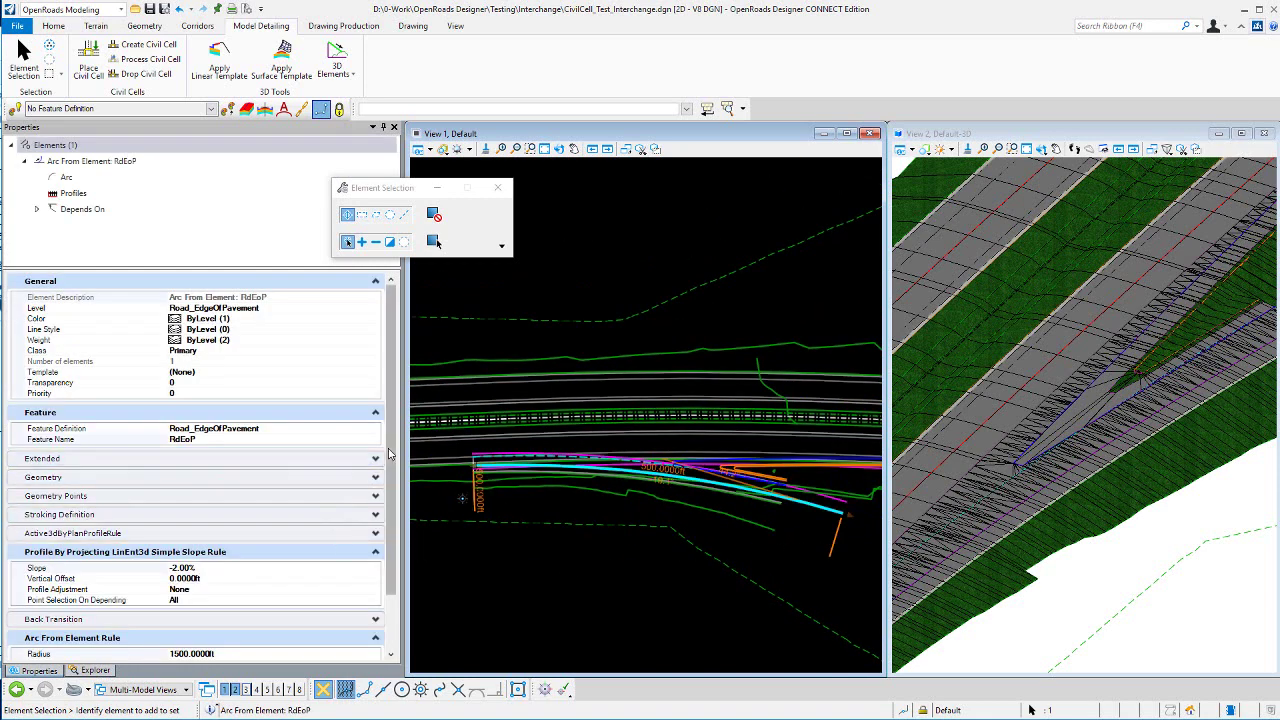
drag(392, 514, 398, 567)
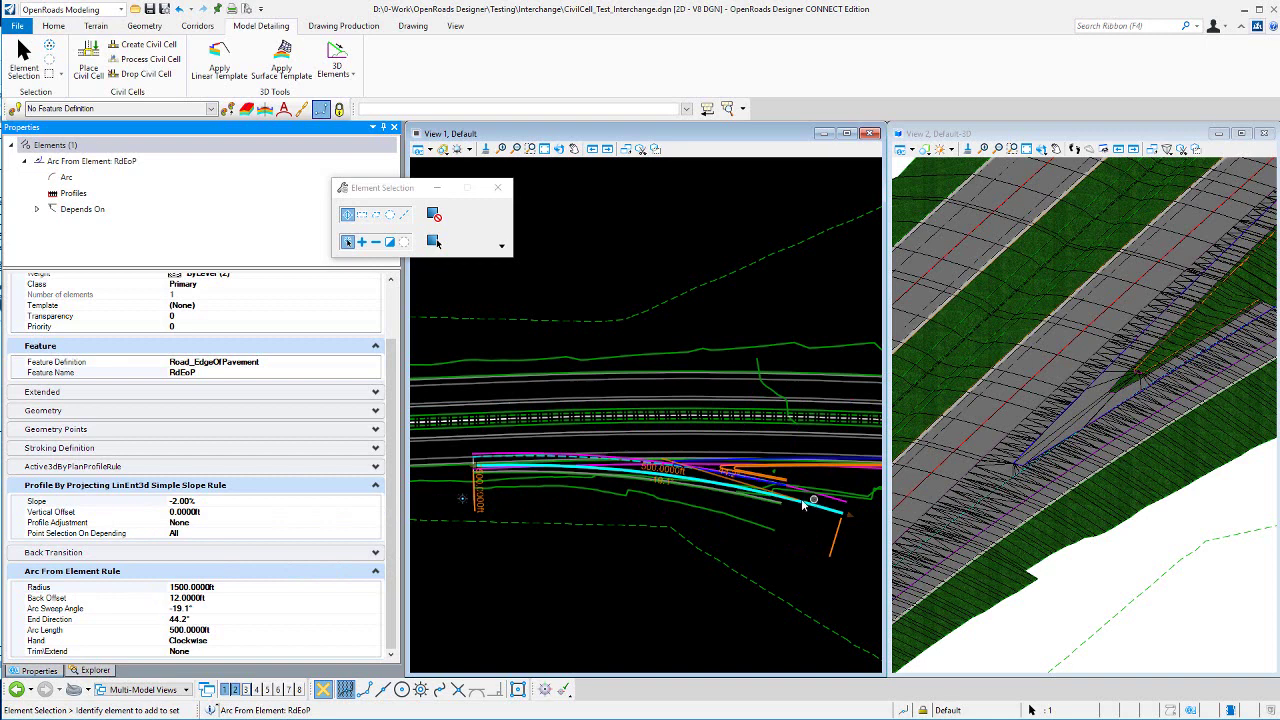
click(653, 276)
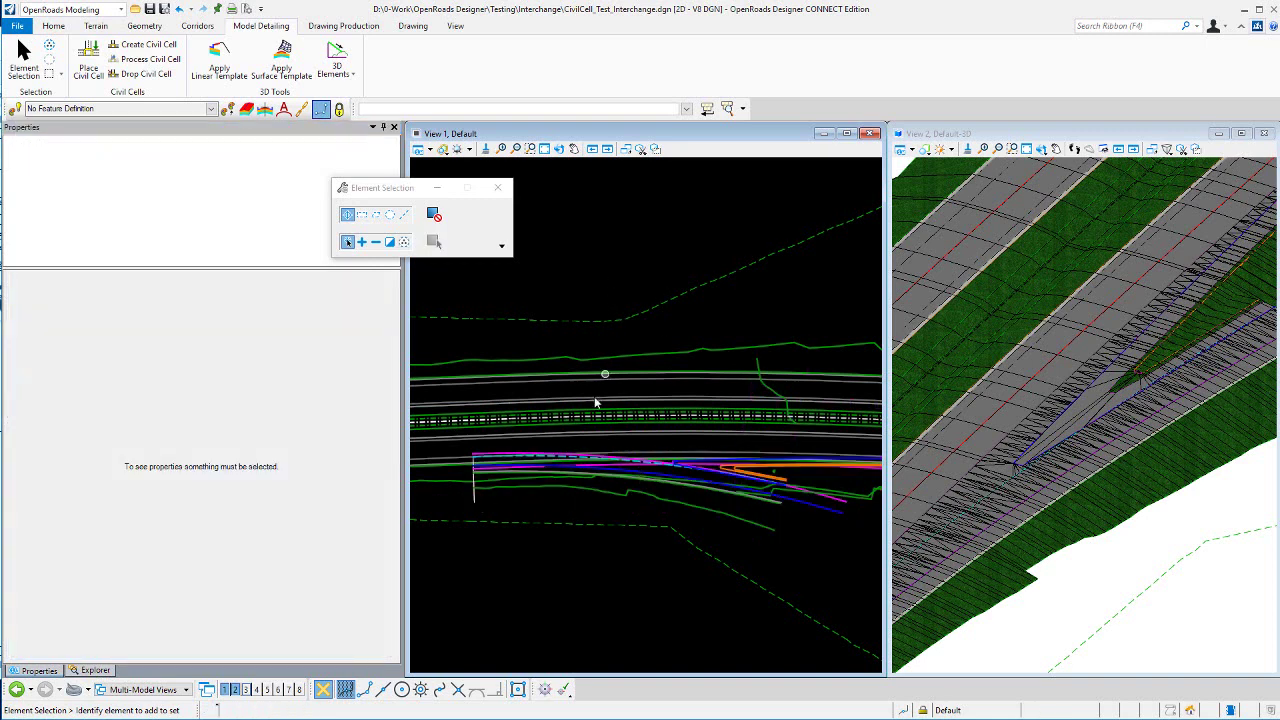
scroll(518, 464, up, 1)
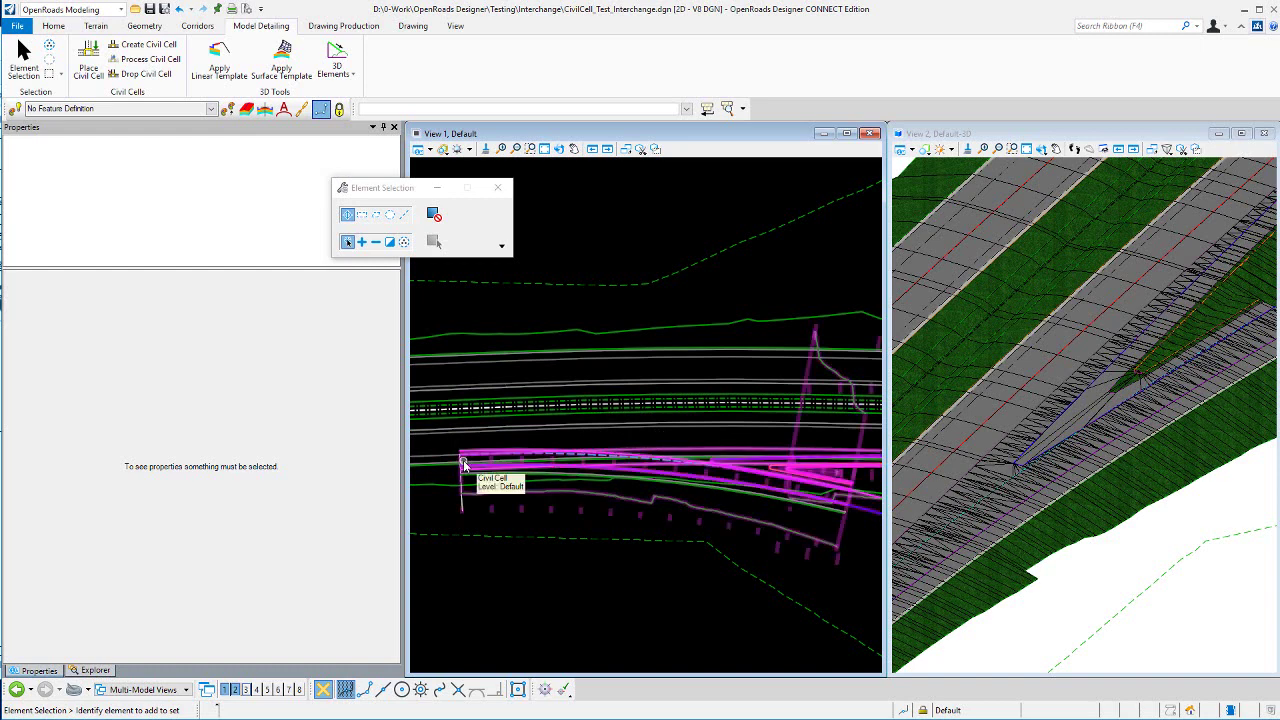
scroll(460, 467, down, 1)
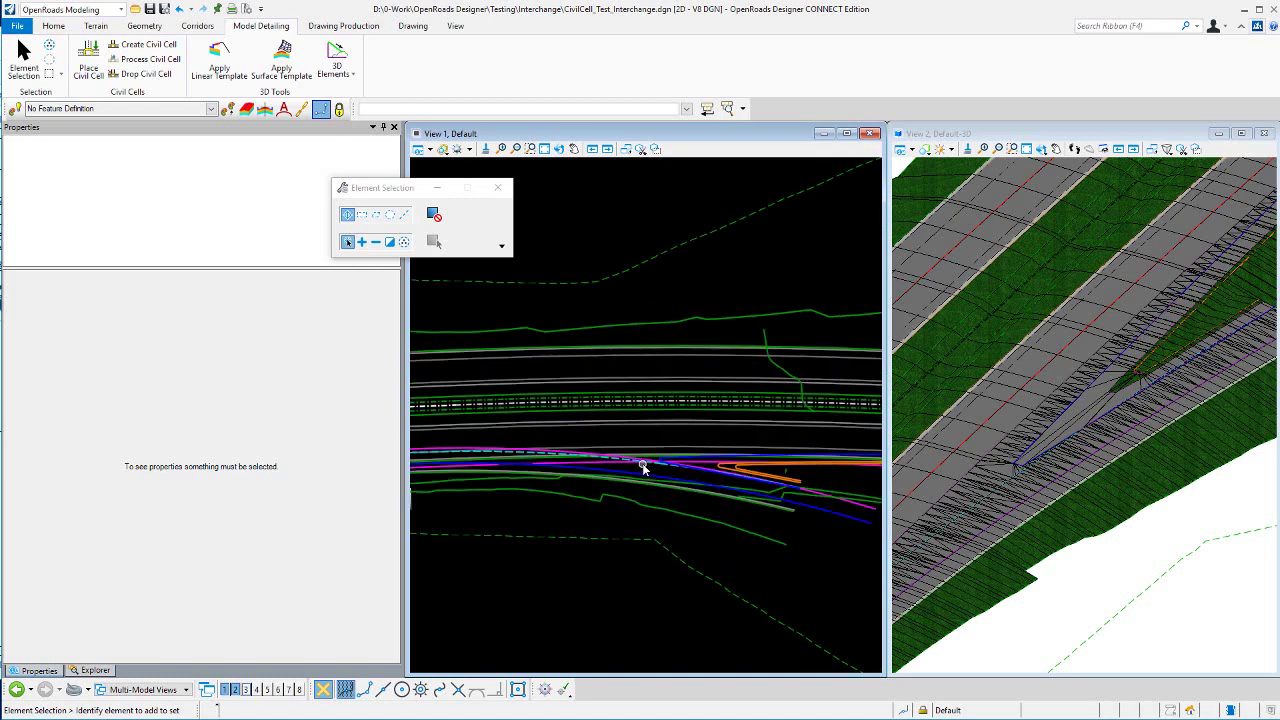
scroll(650, 462, up, 1)
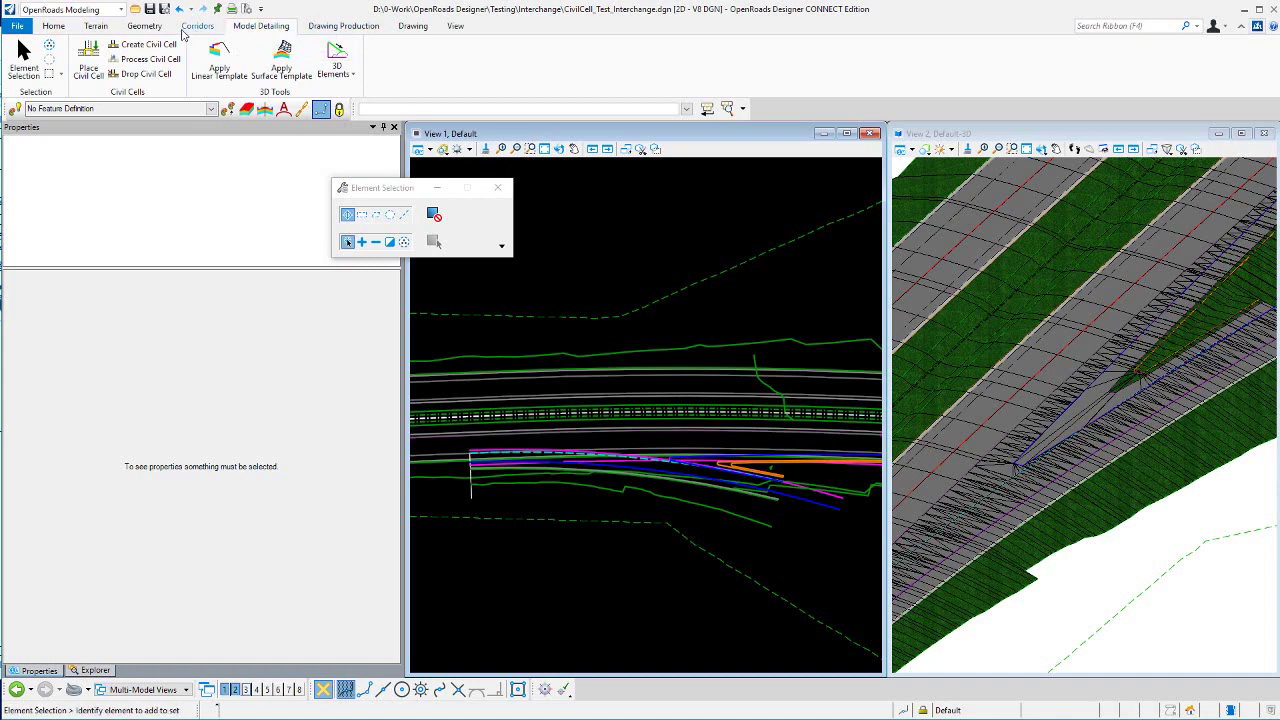
Run Define Profile By Slope From Point with End Slope enabled on the road element, then exit
click(144, 26)
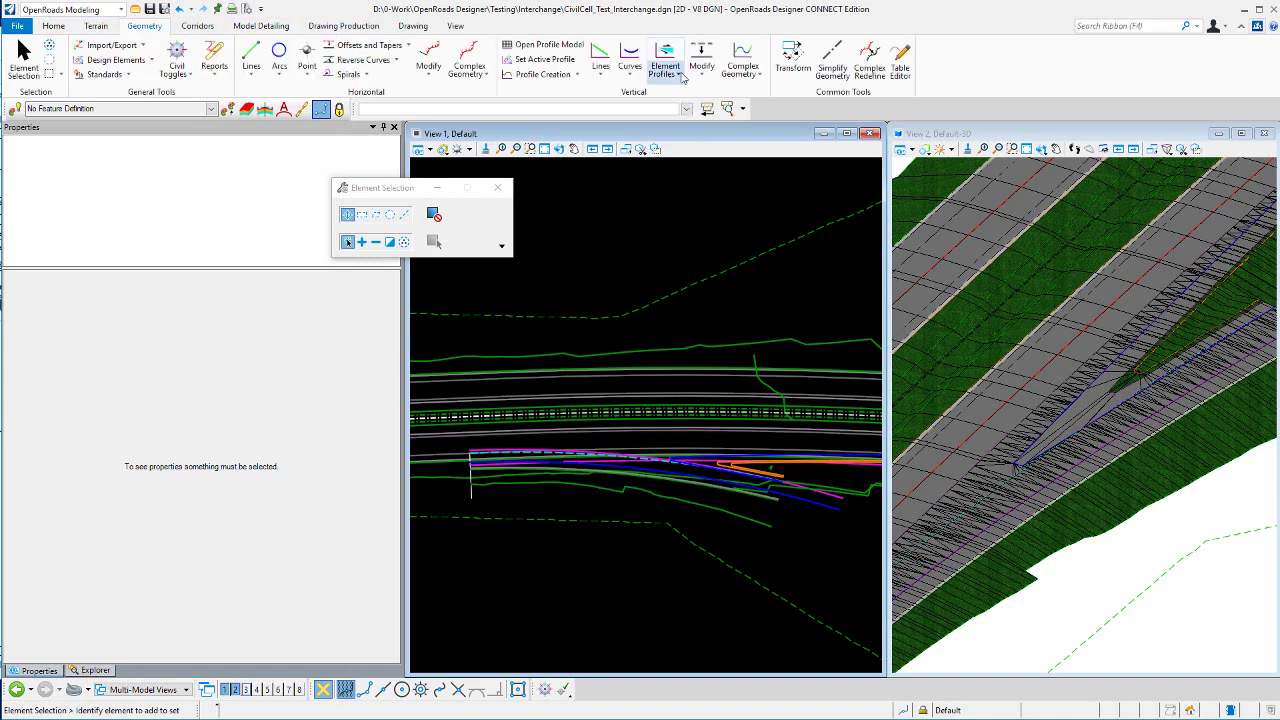
click(679, 75)
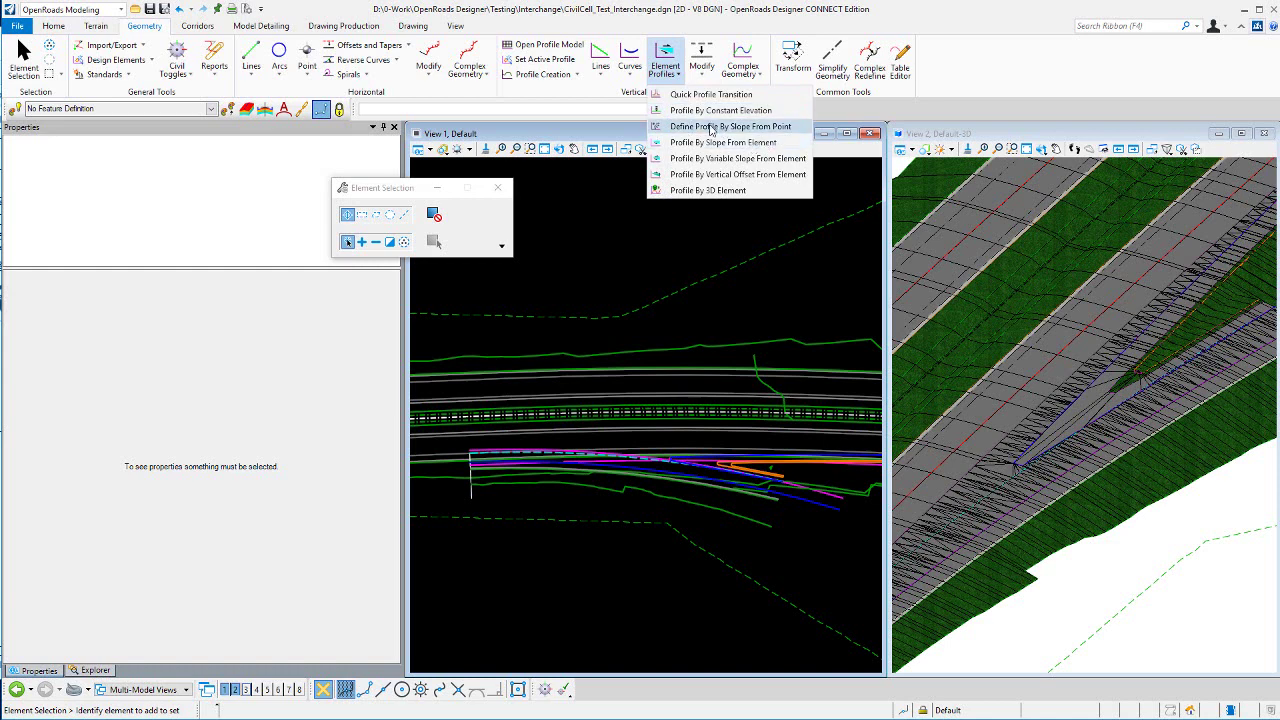
click(713, 159)
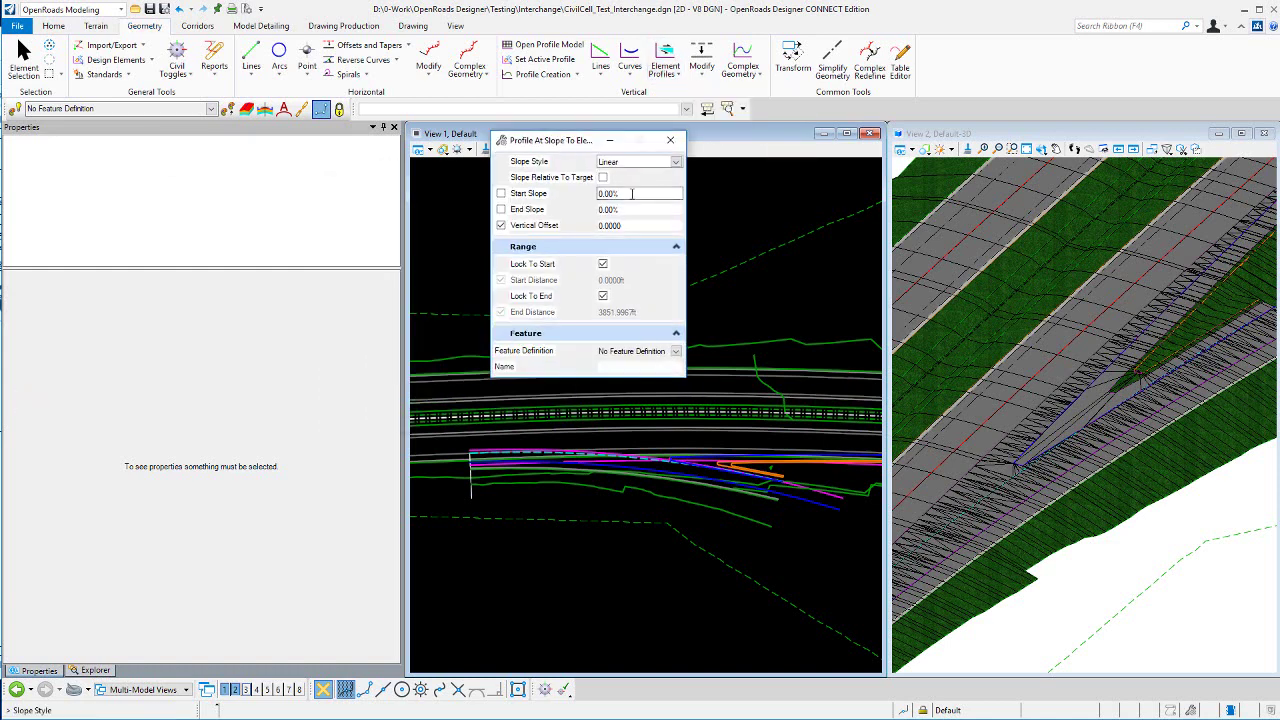
click(501, 209)
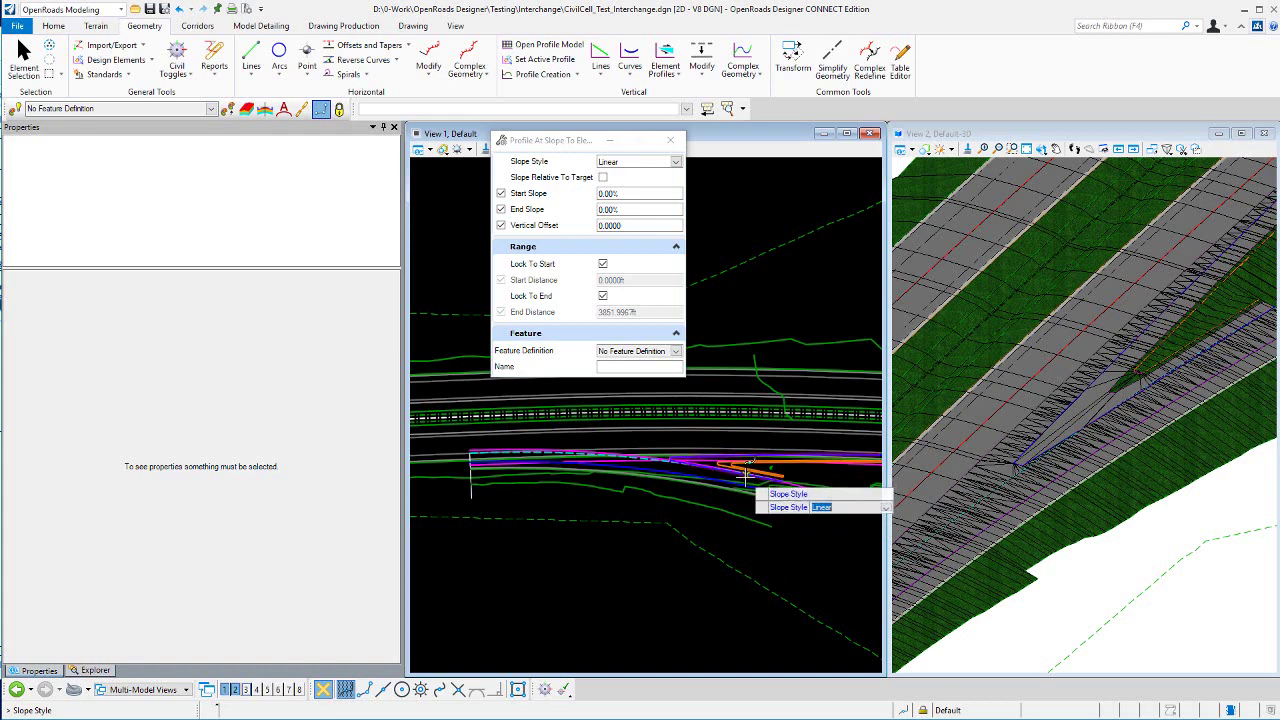
click(620, 466)
click(24, 60)
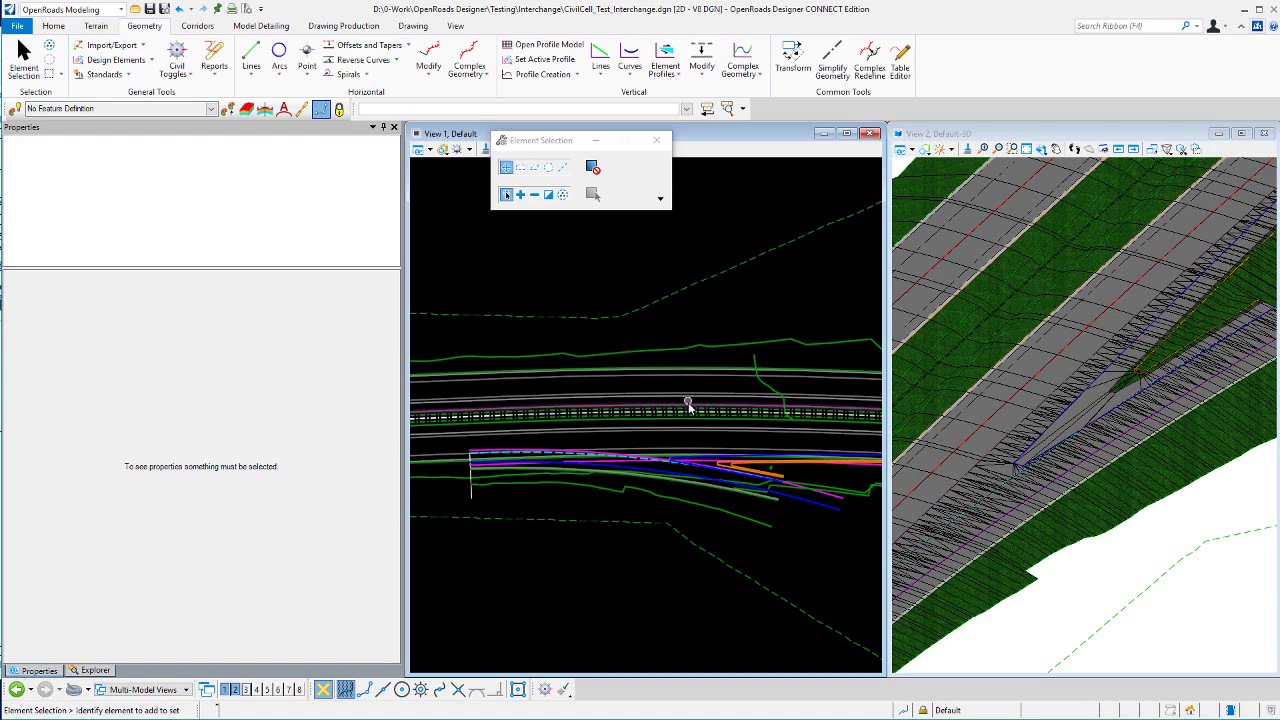
Select the Ramp - Exit civil cell and RdEoP5, then inspect RdEoP2's properties
scroll(703, 476, up, 3)
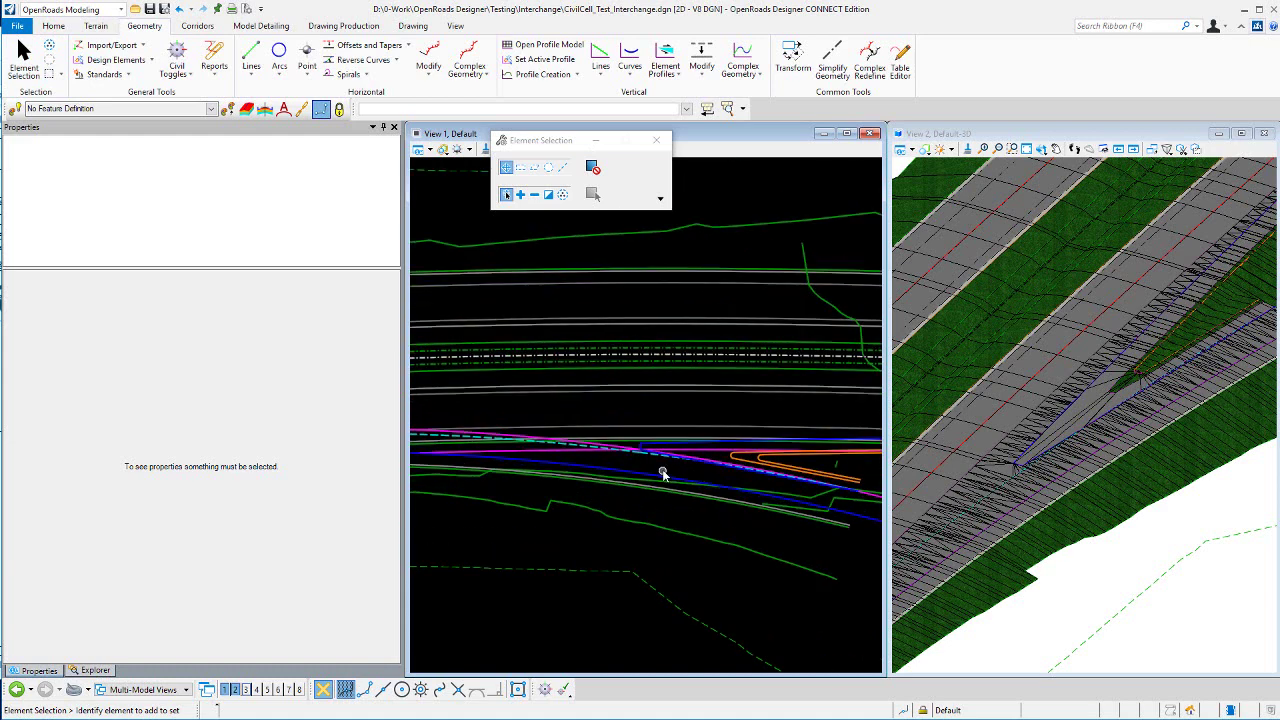
scroll(661, 474, down, 1)
scroll(663, 470, up, 2)
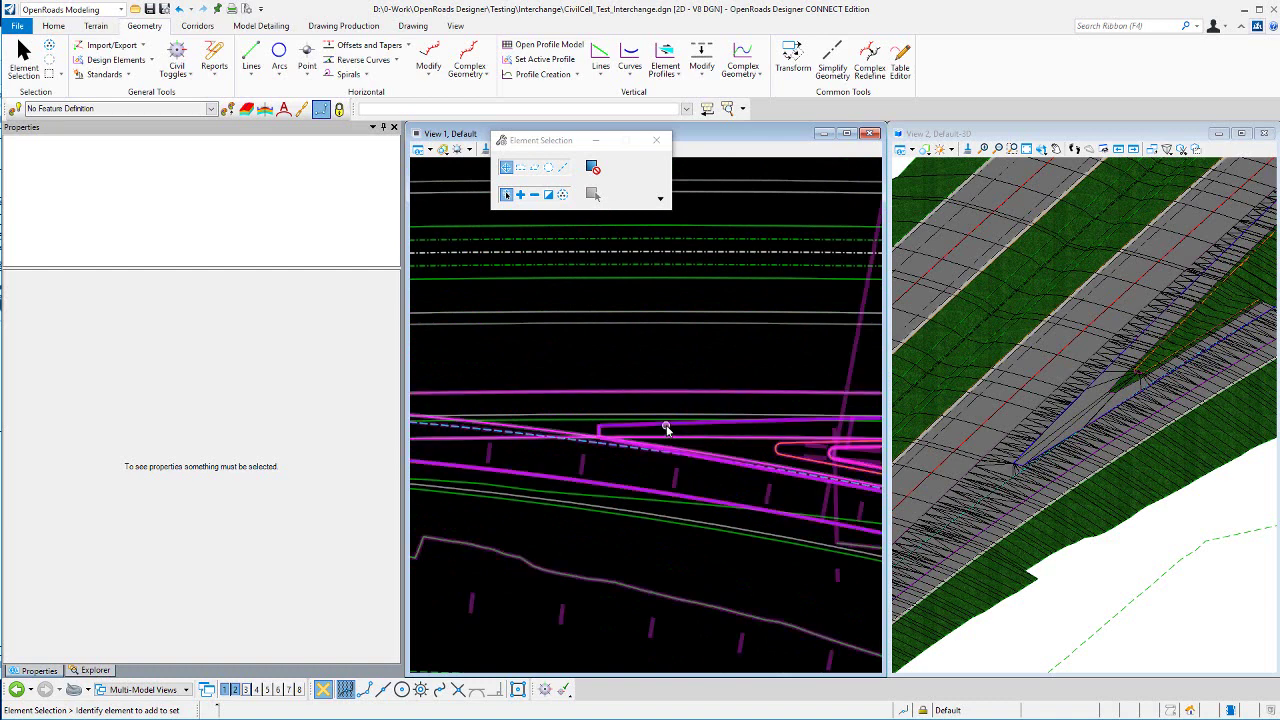
click(665, 430)
key(Escape)
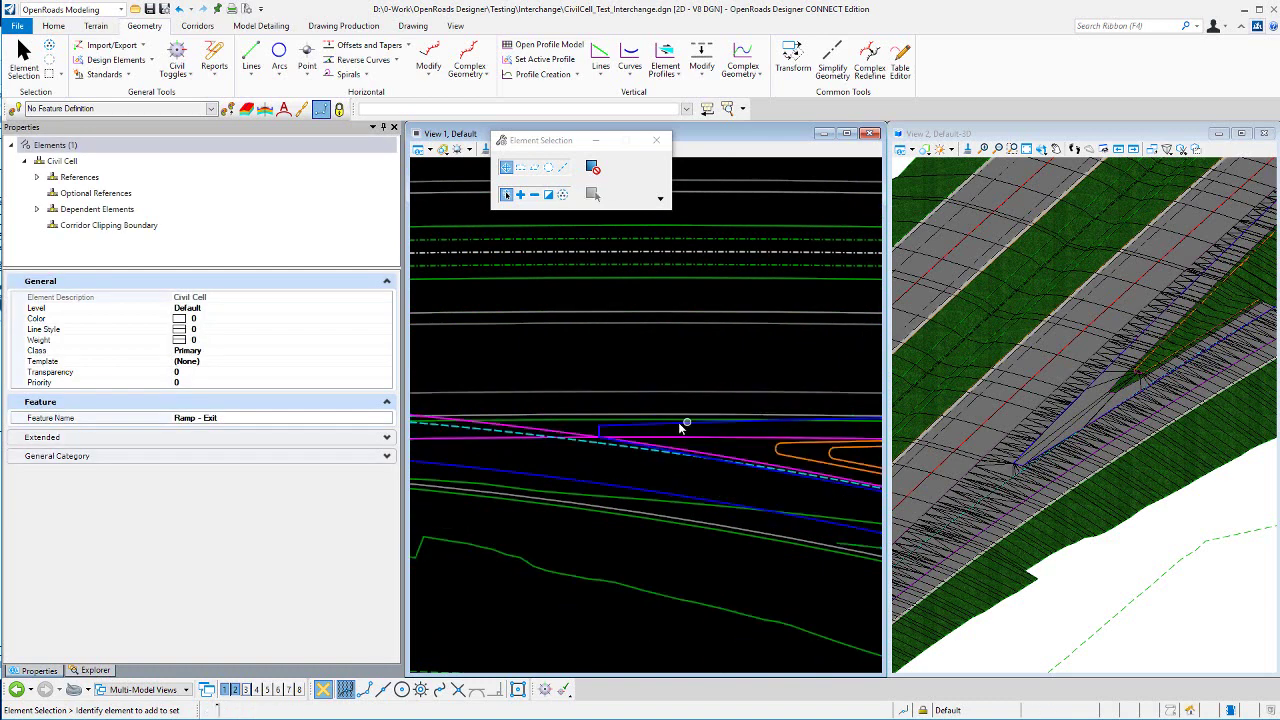
click(652, 430)
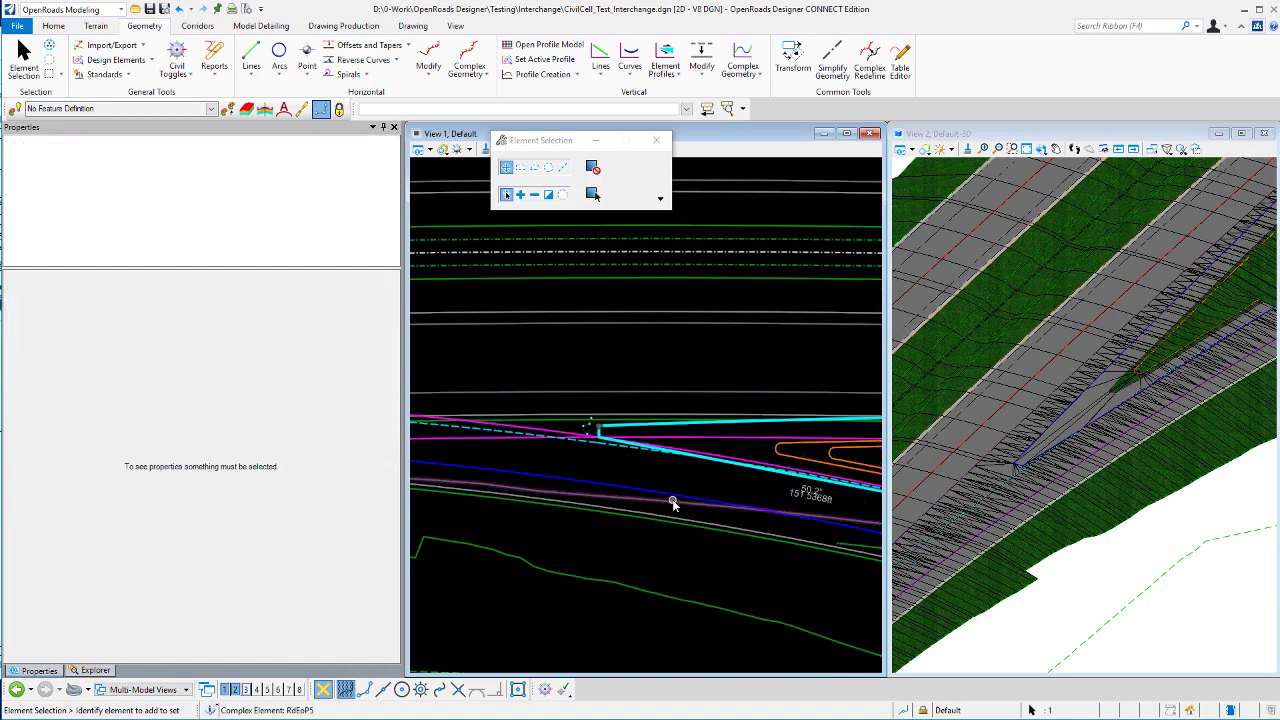
scroll(750, 470, down, 2)
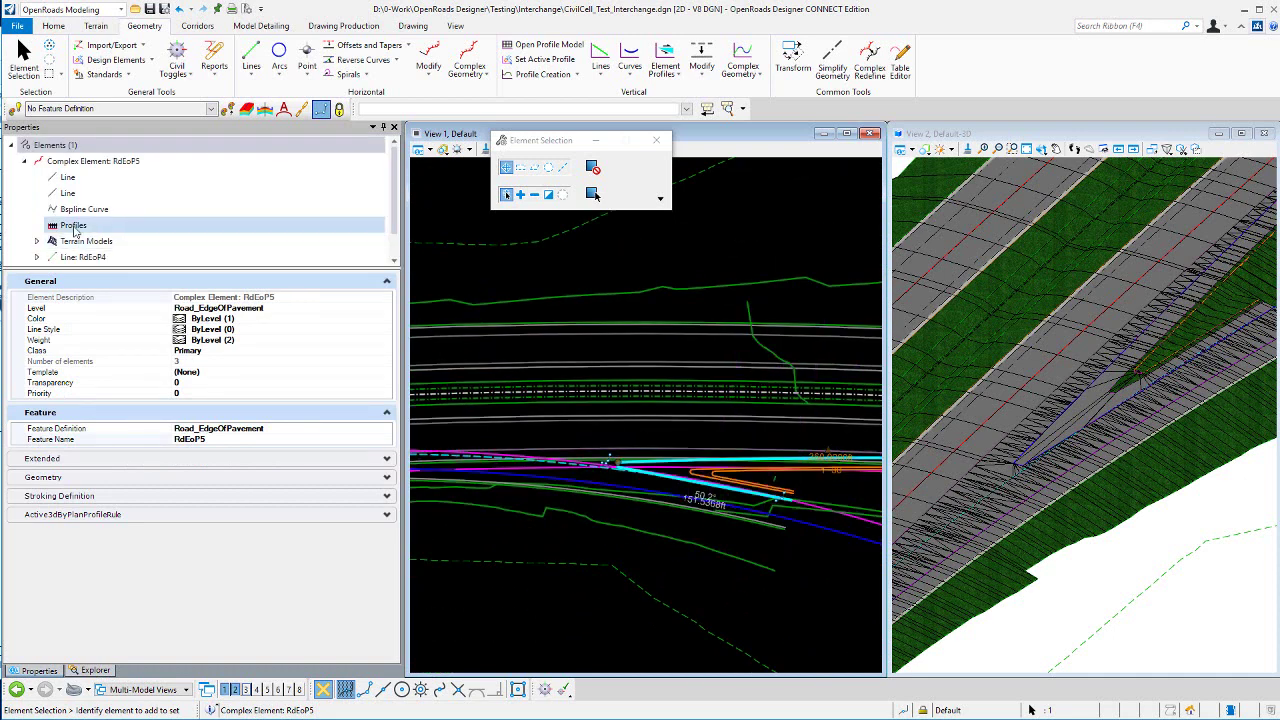
scroll(117, 222, down, 1)
click(141, 258)
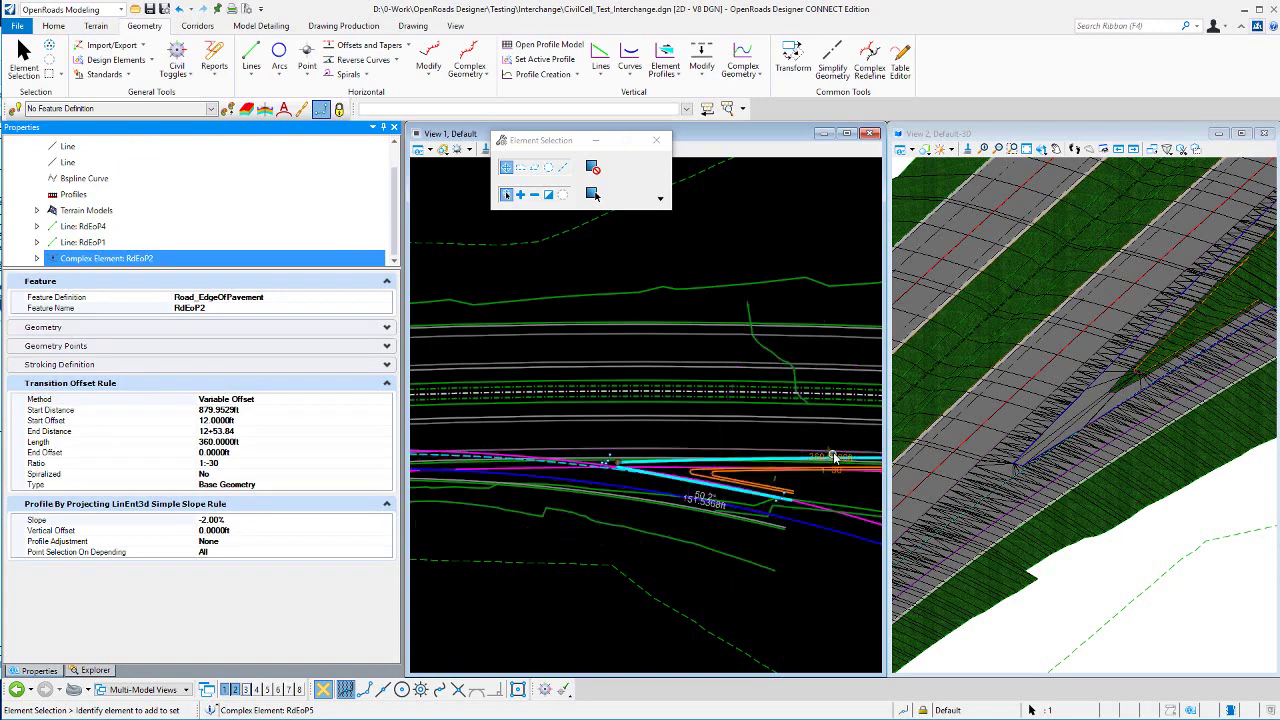
click(770, 420)
Review dashed lane edge RdEoP3's transition offset rule (−14 to −16 ft over 150 ft, 1:75)
scroll(694, 491, up, 3)
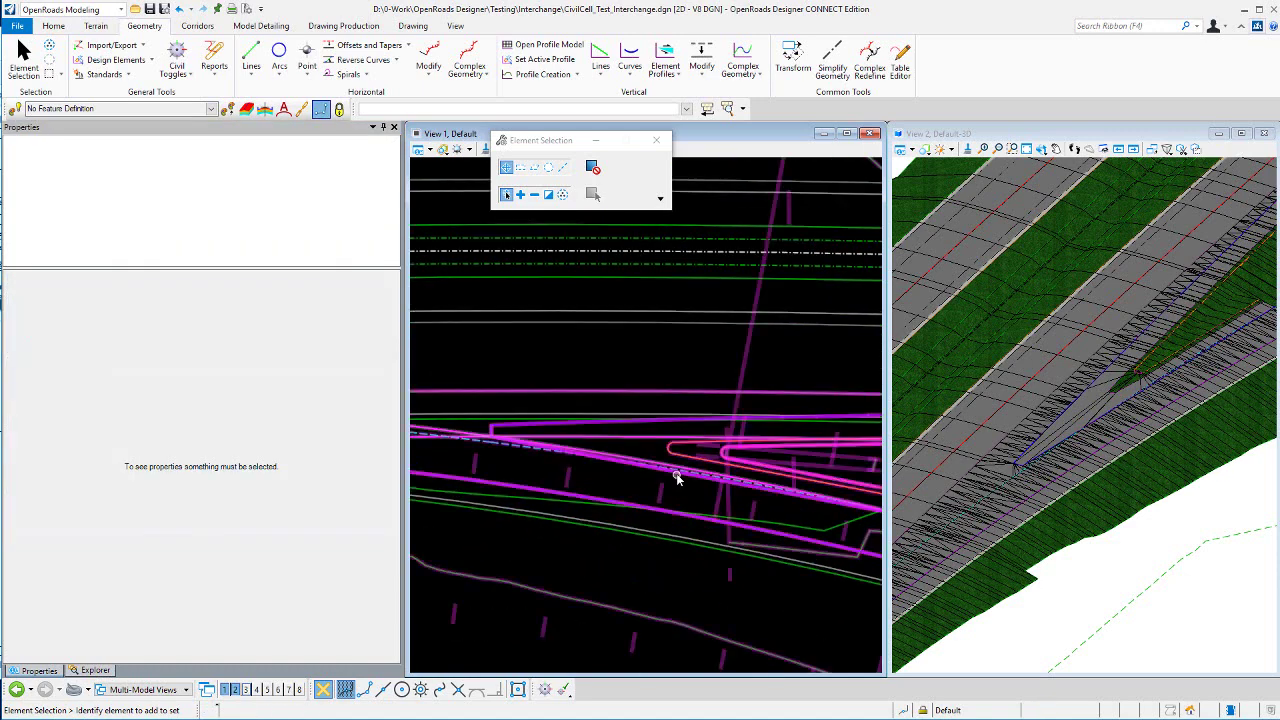
click(528, 449)
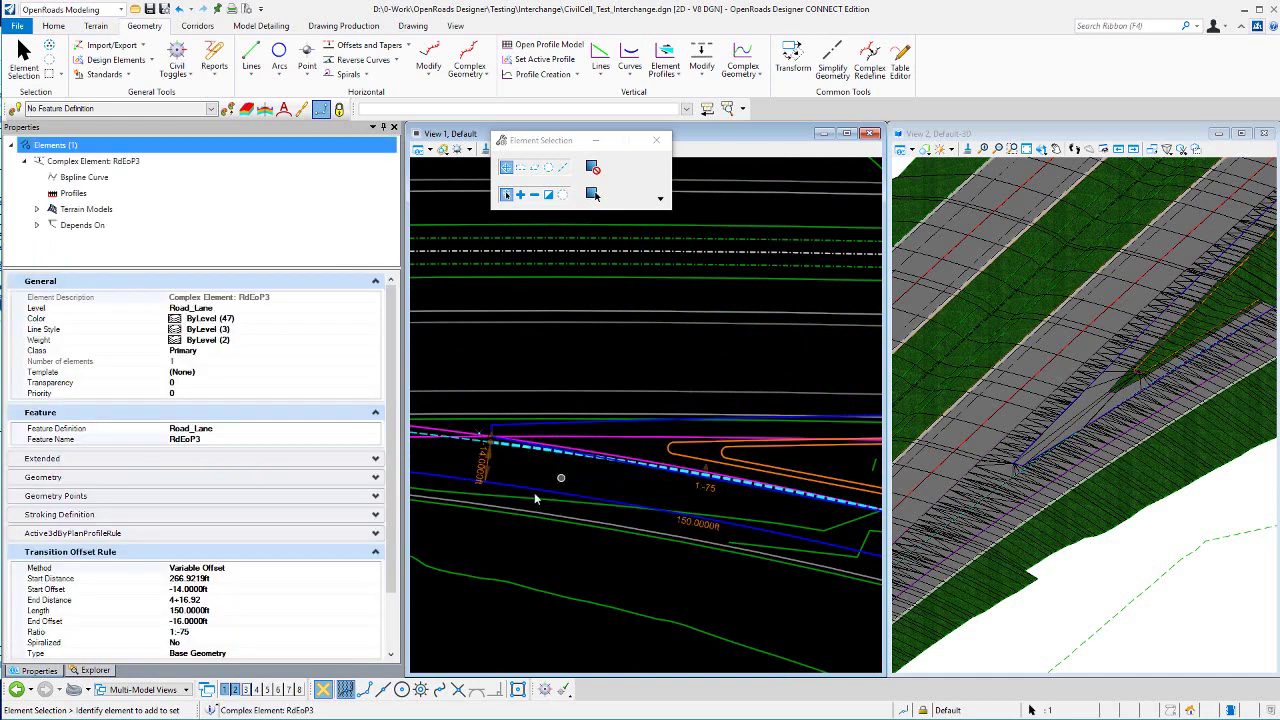
scroll(298, 484, down, 2)
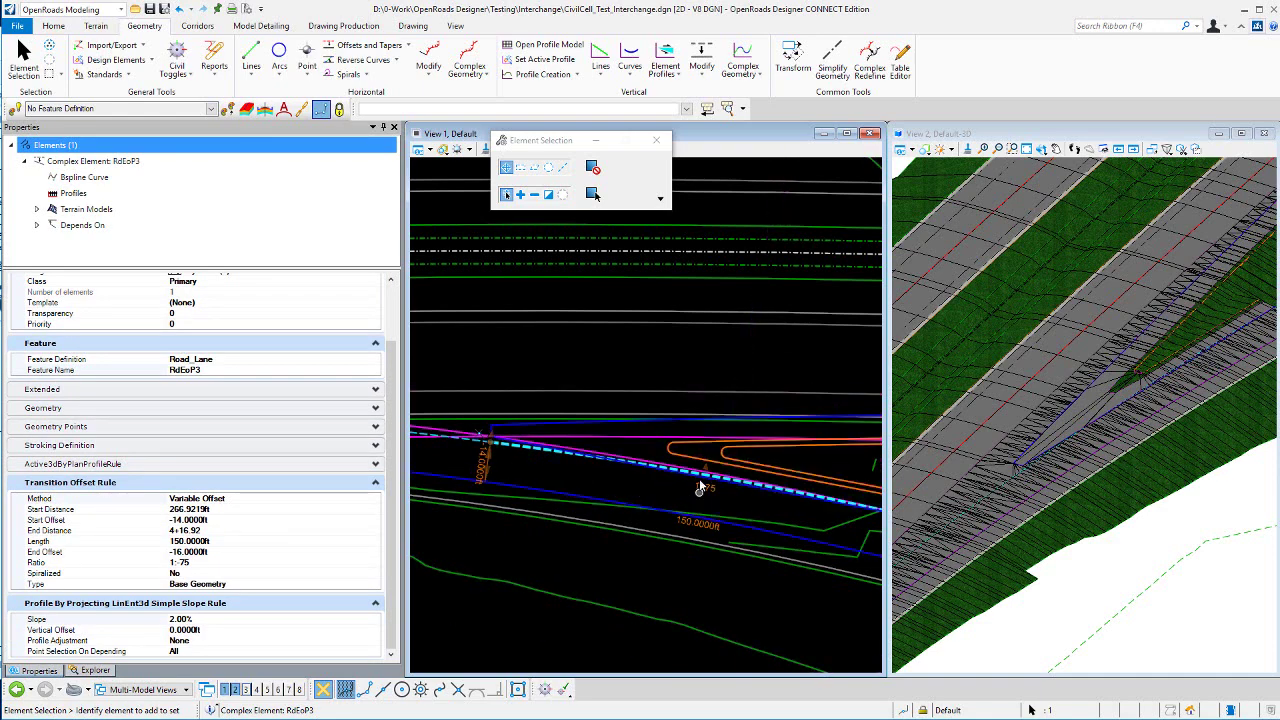
scroll(699, 490, down, 3)
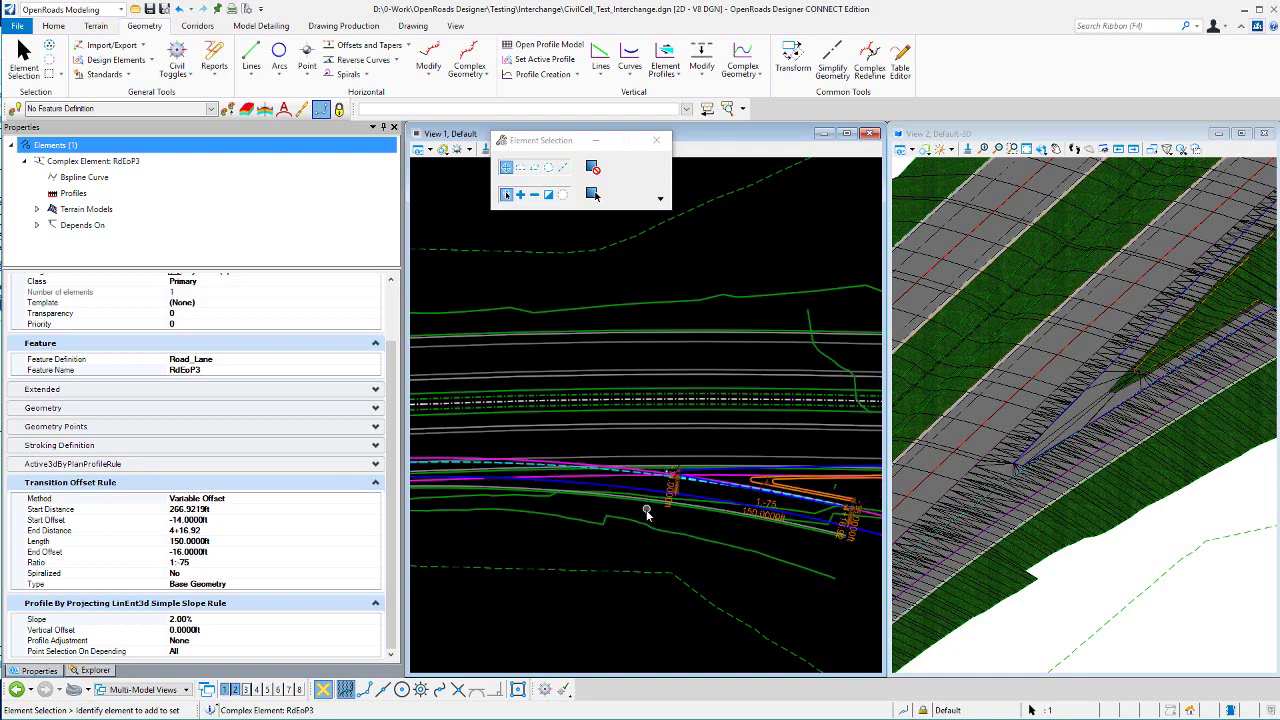
scroll(745, 513, up, 2)
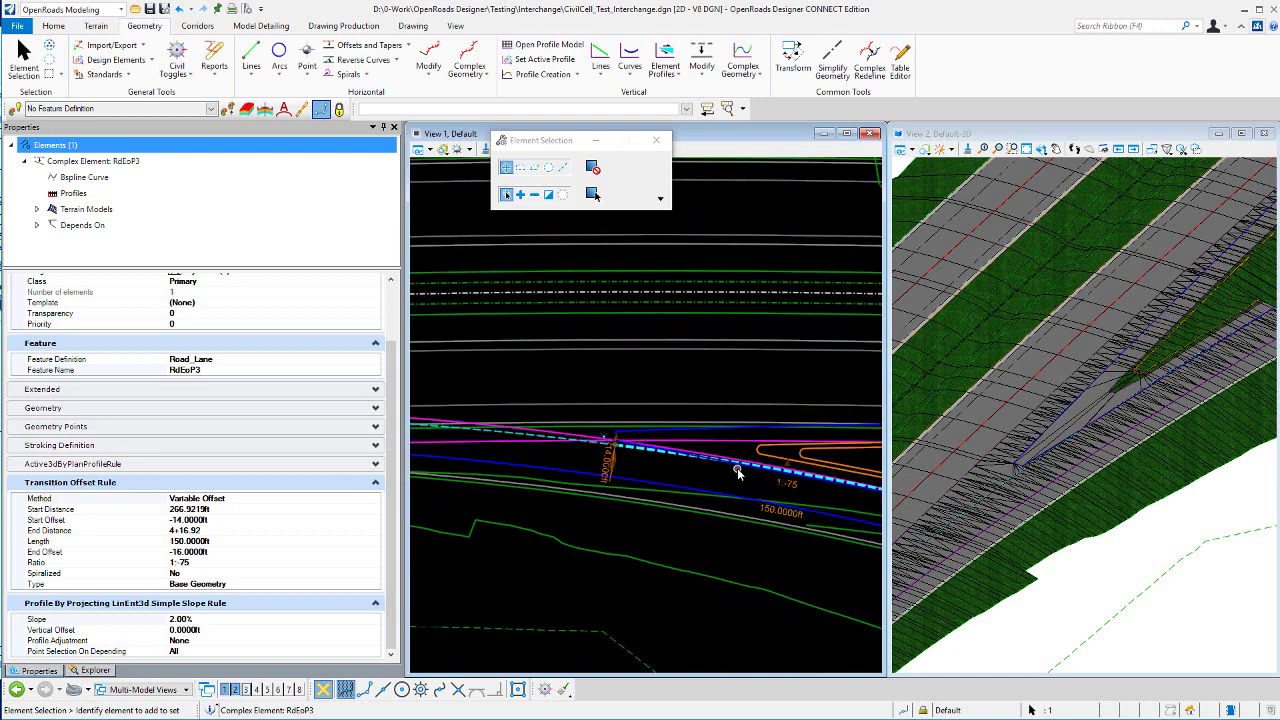
scroll(735, 480, down, 1)
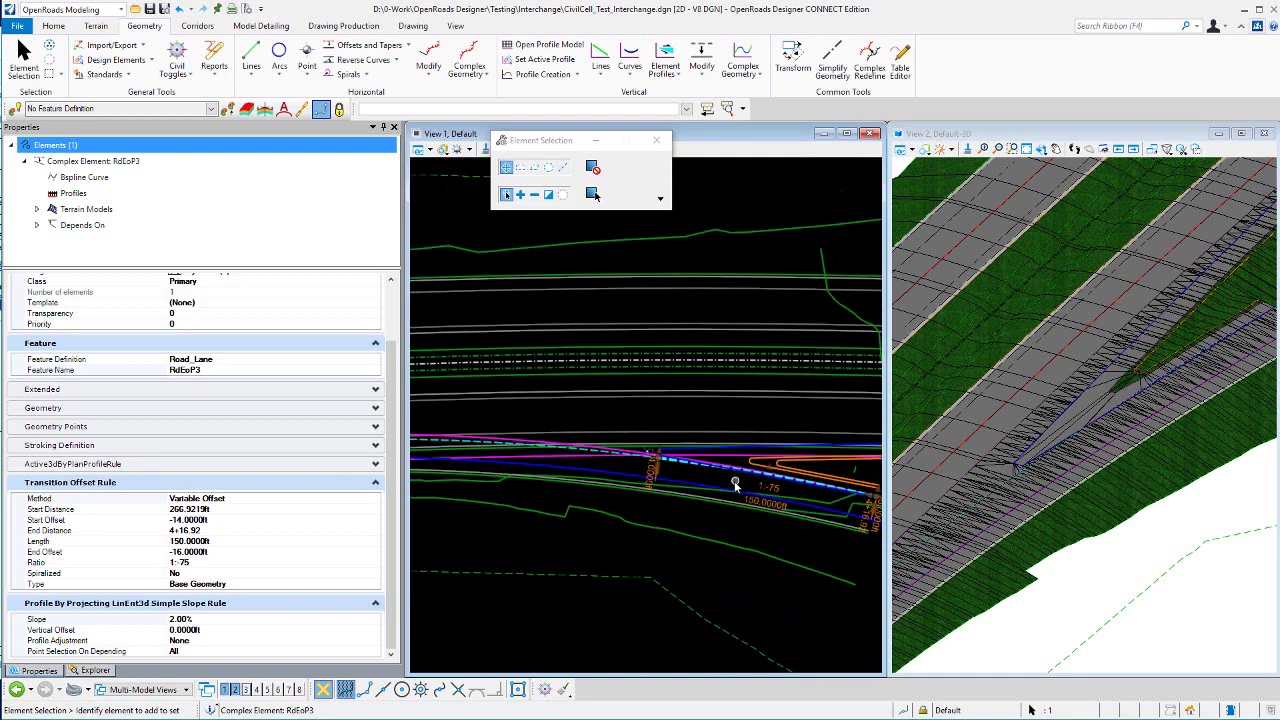
click(701, 418)
scroll(705, 430, down, 1)
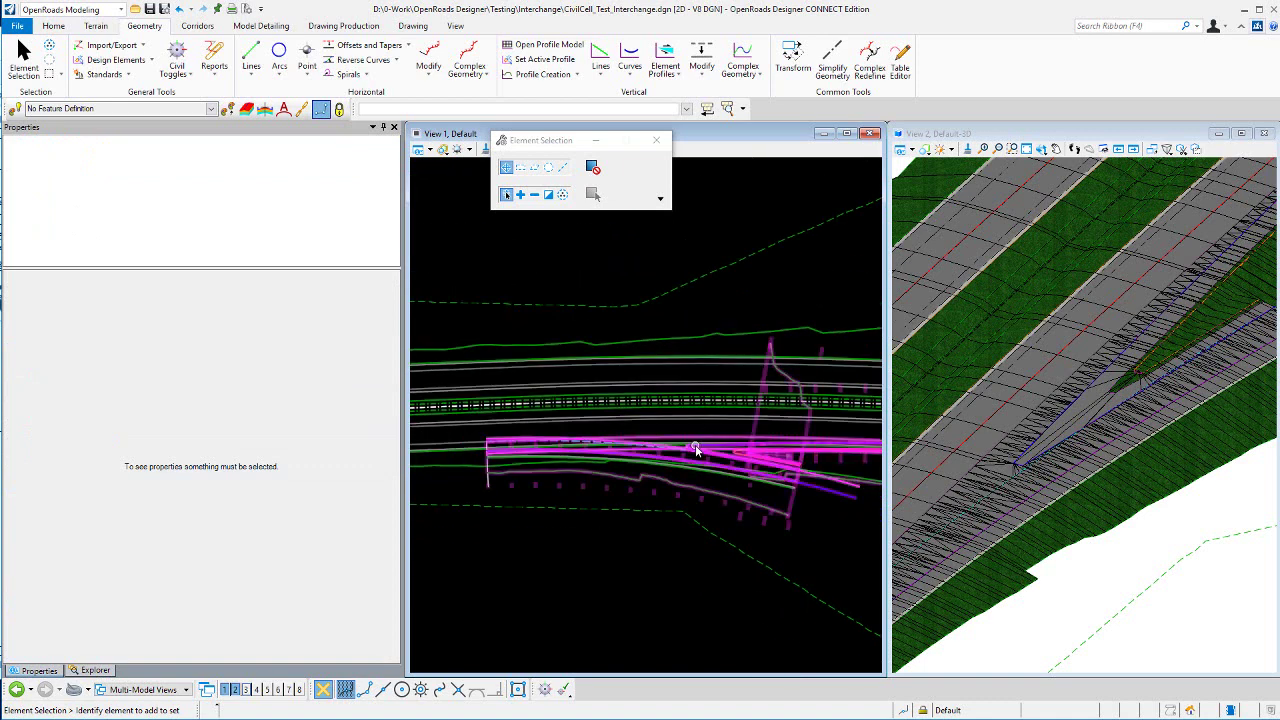
scroll(691, 443, up, 1)
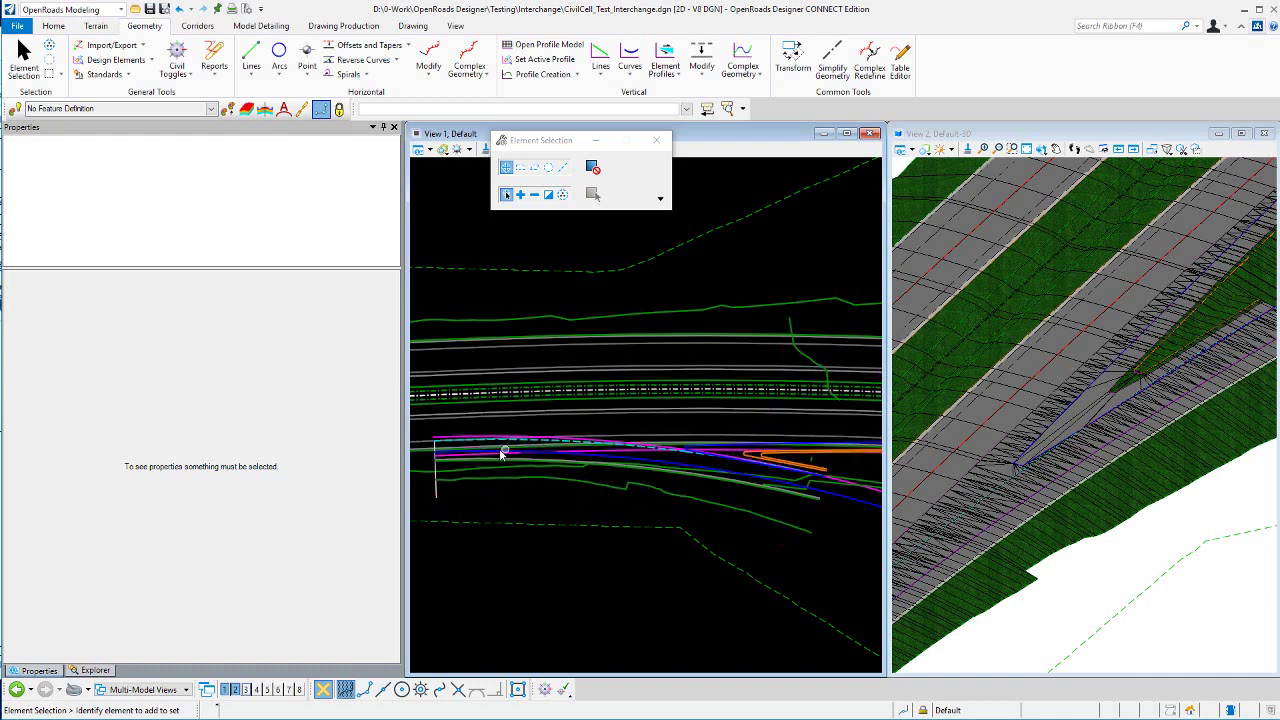
scroll(628, 455, up, 2)
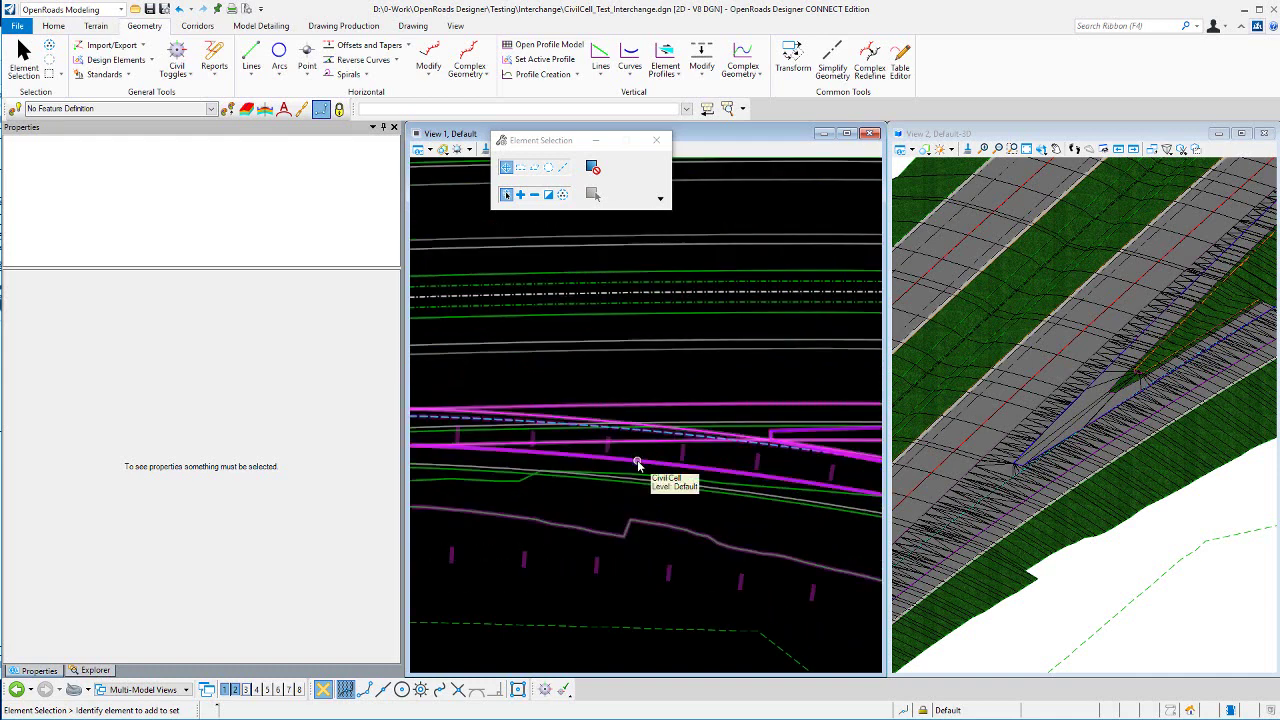
click(632, 467)
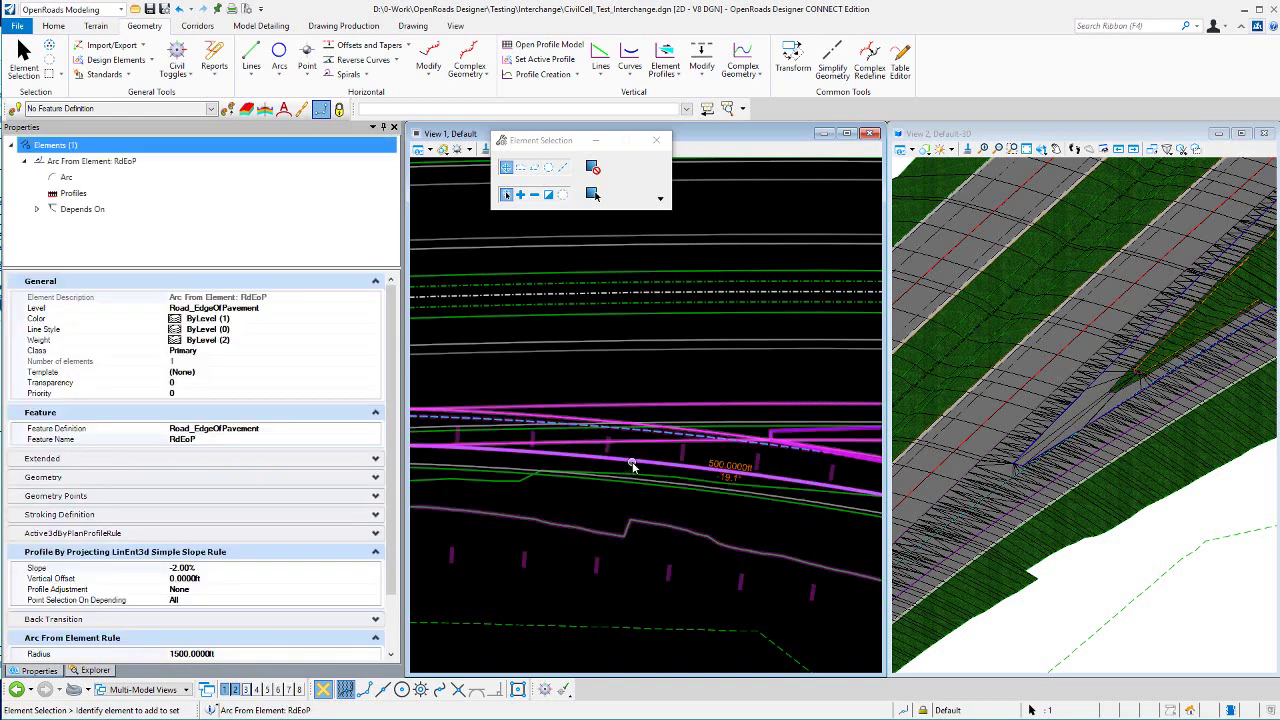
click(645, 470)
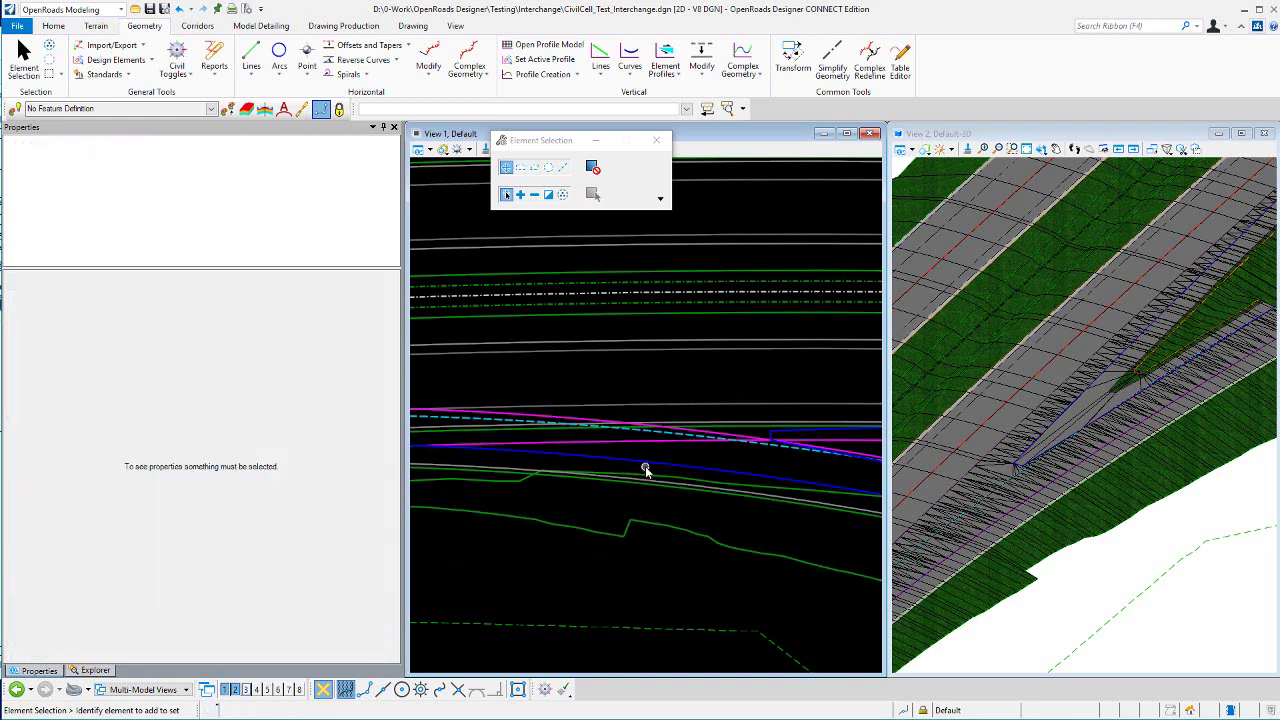
click(645, 469)
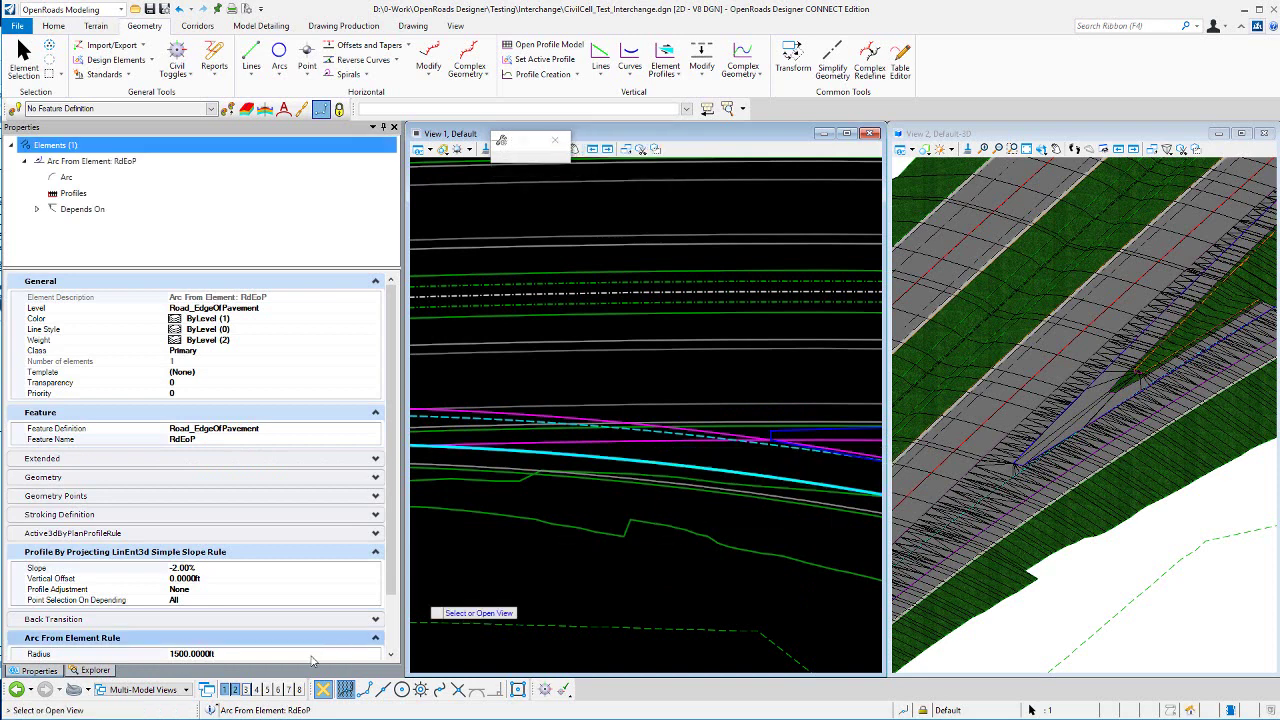
click(256, 690)
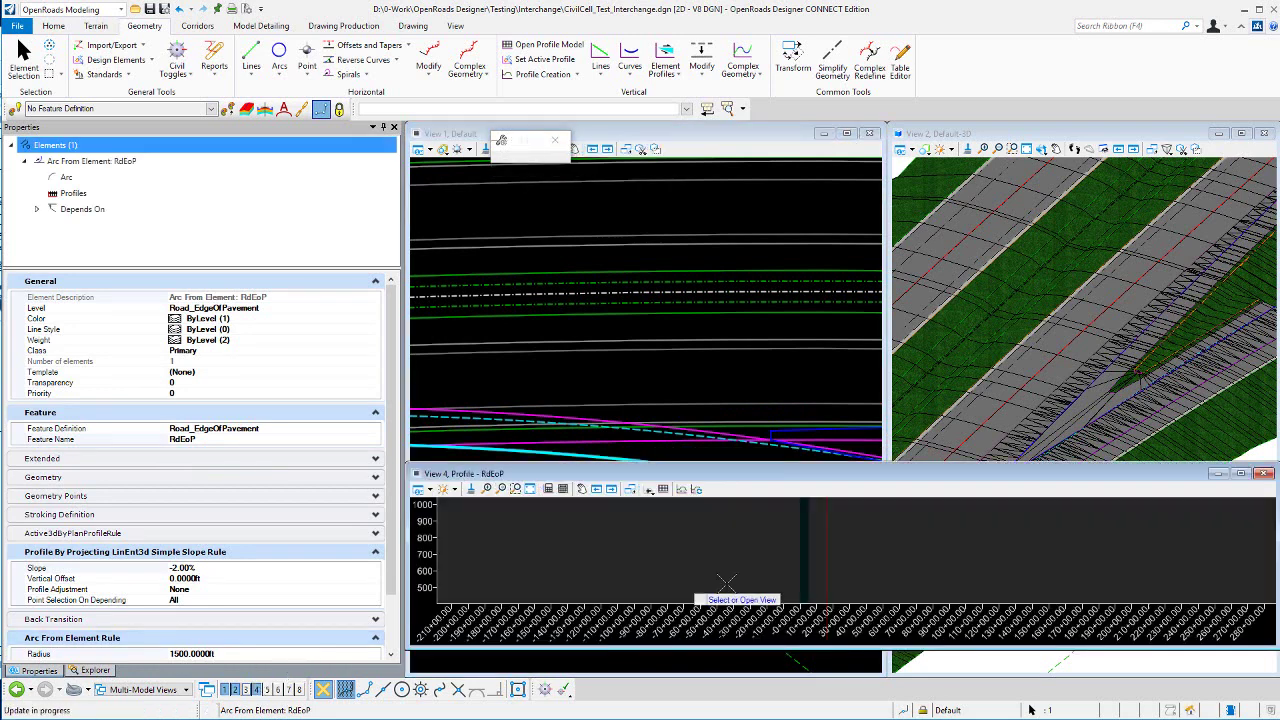
click(726, 583)
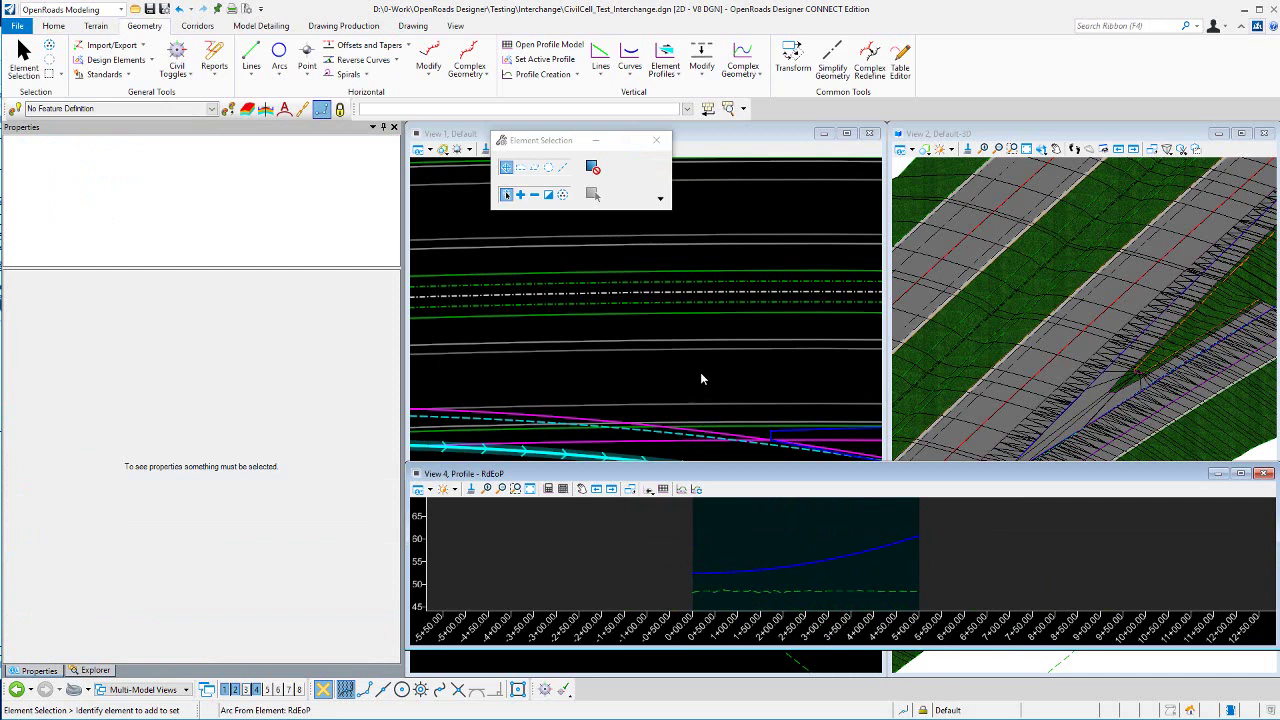
scroll(701, 378, down, 3)
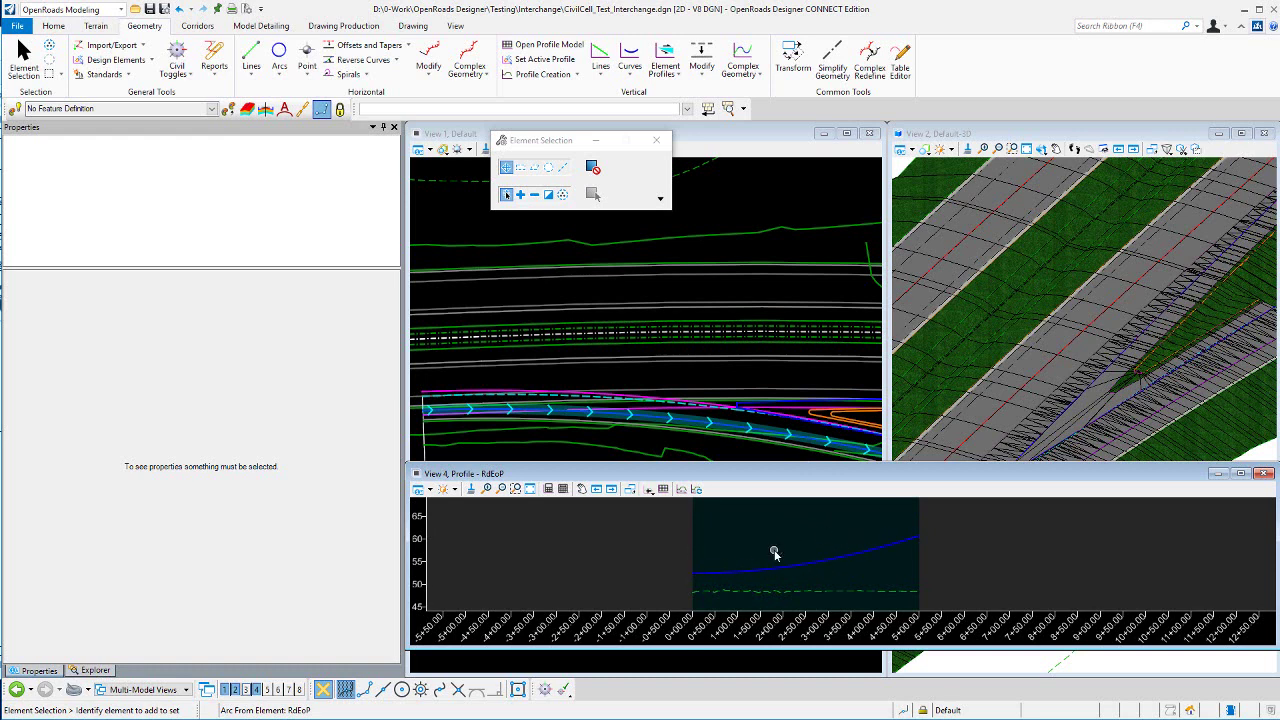
shift+middle_drag(1132, 257, 1140, 307)
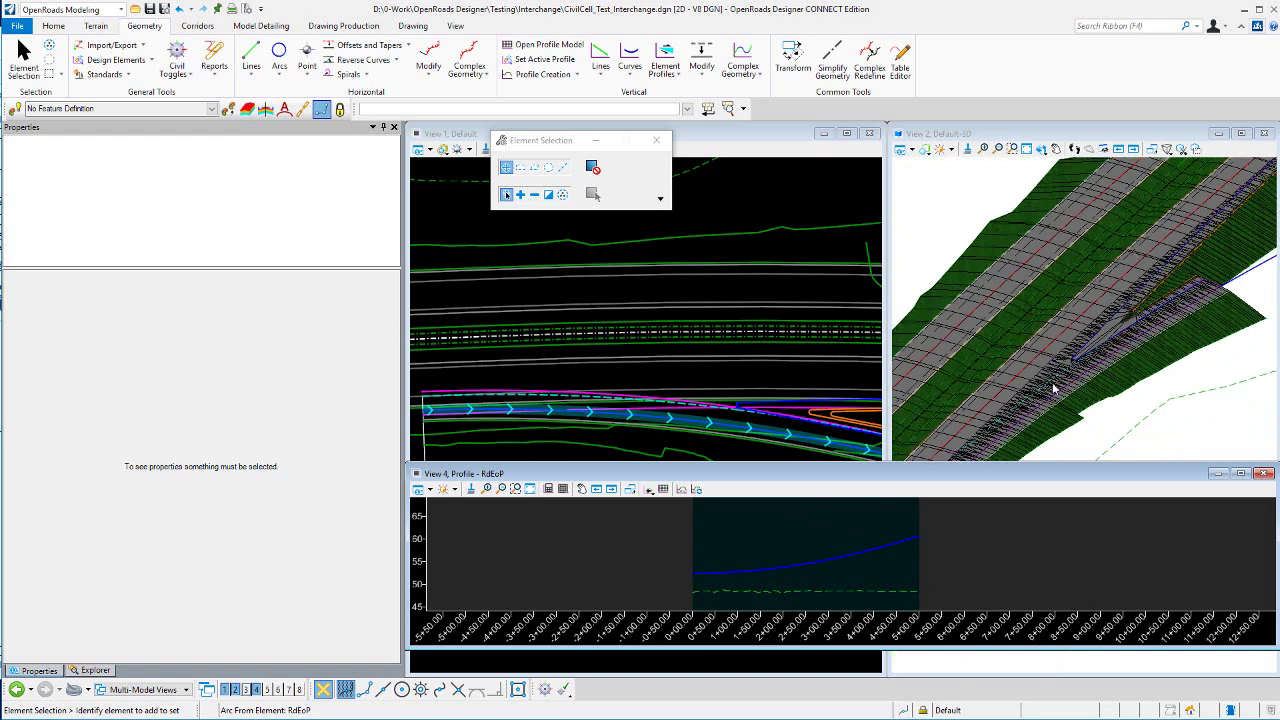
click(1263, 475)
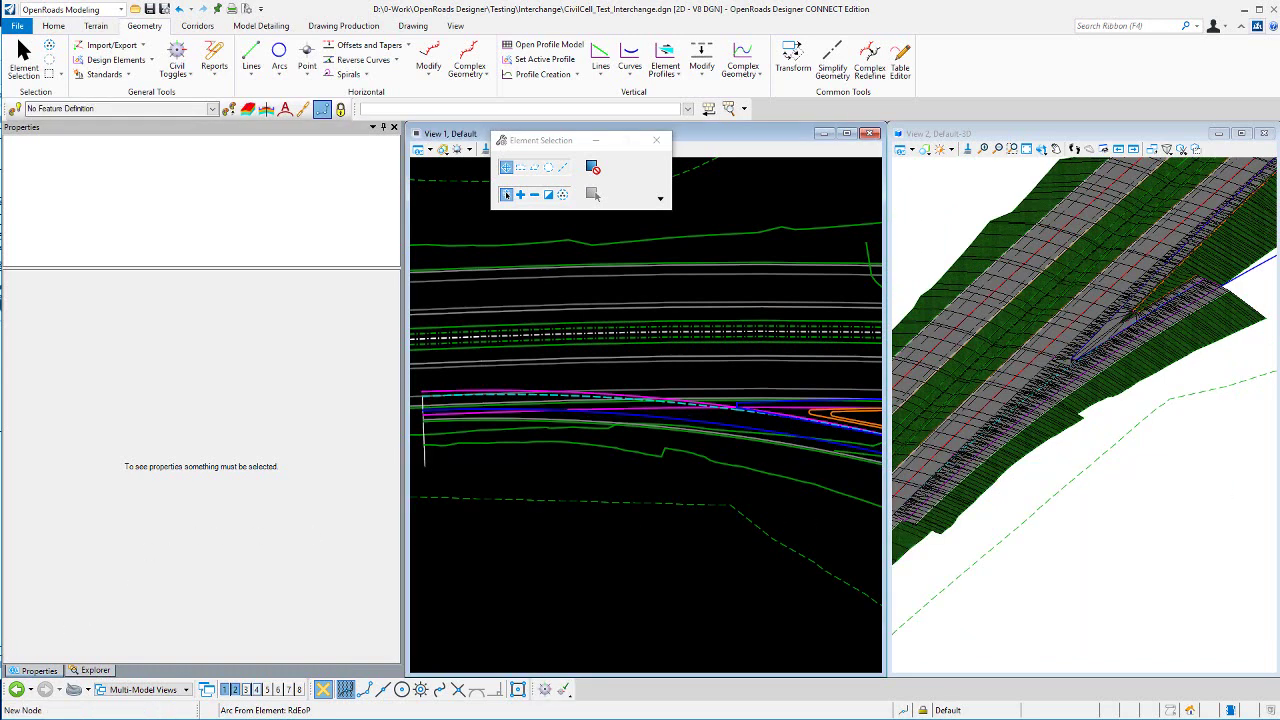
scroll(680, 483, down, 3)
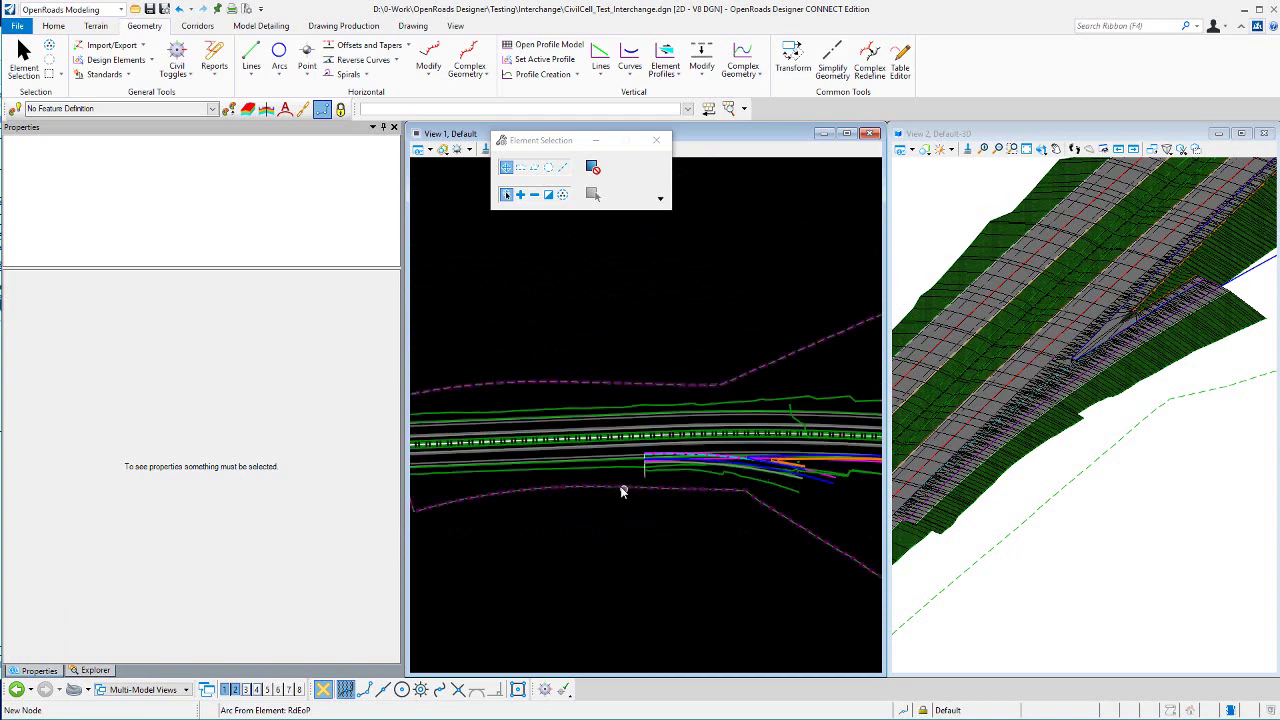
scroll(1176, 357, down, 3)
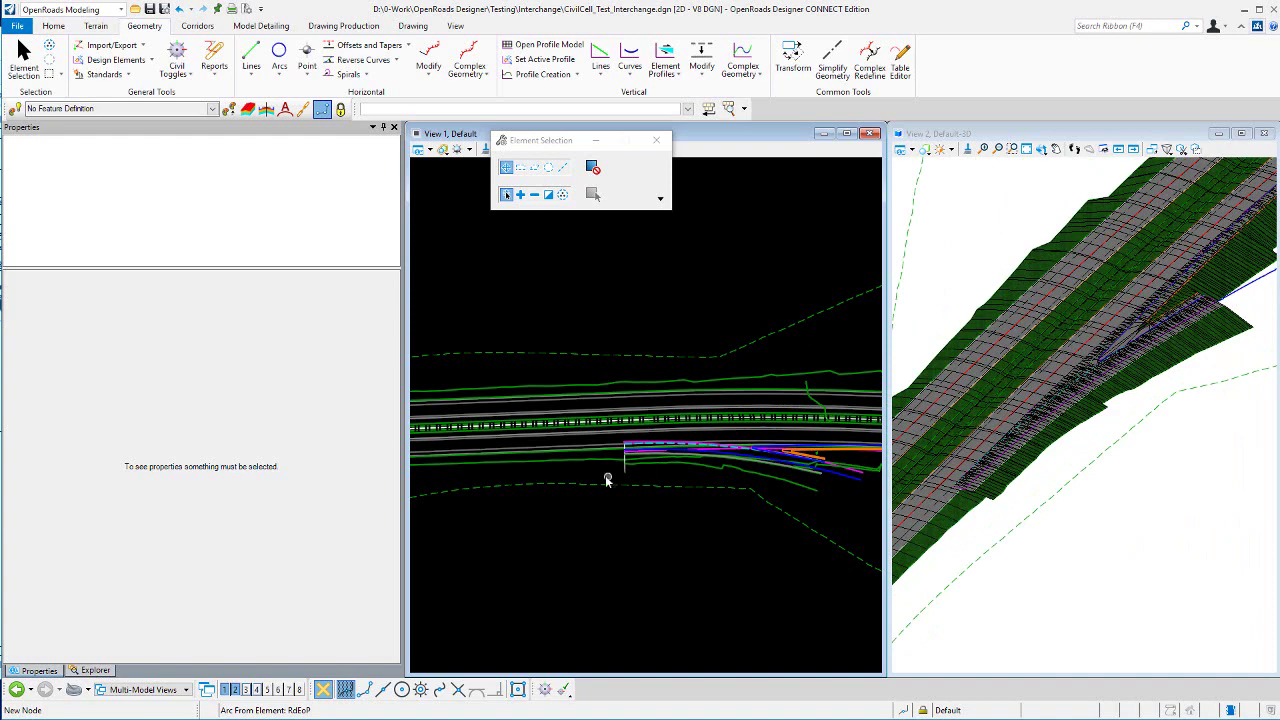
scroll(580, 465, up, 2)
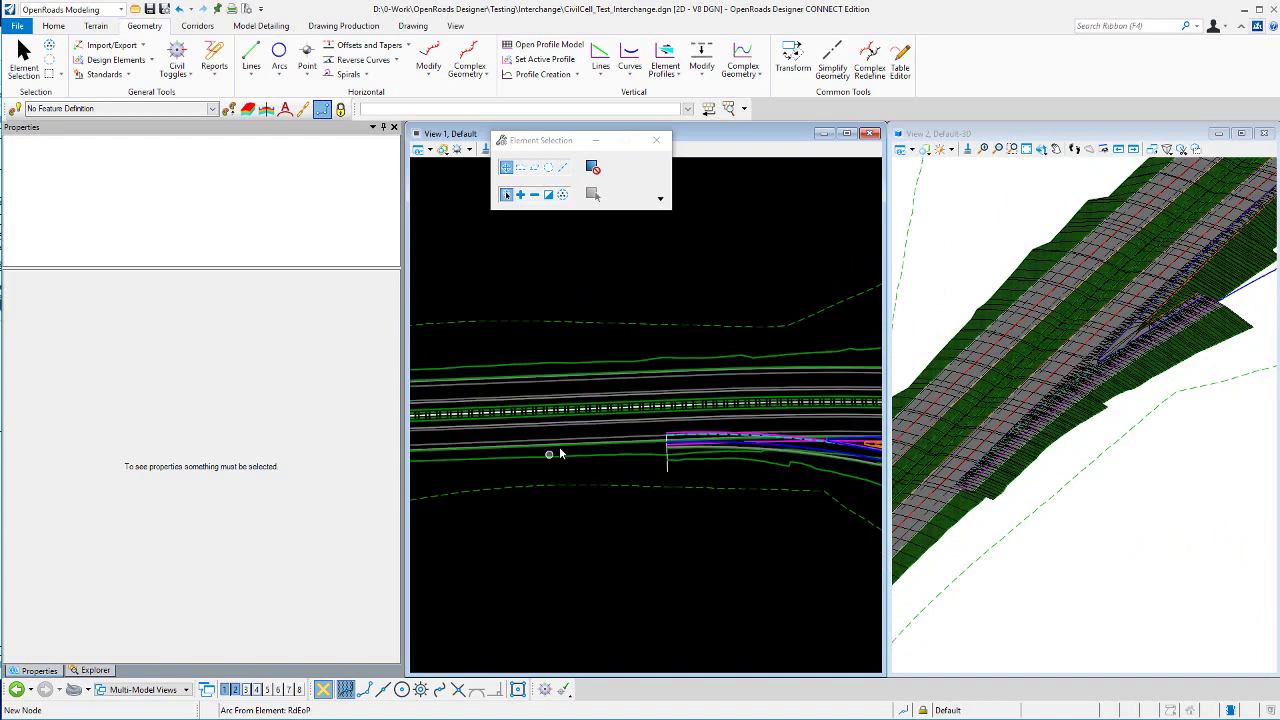
scroll(741, 487, down, 1)
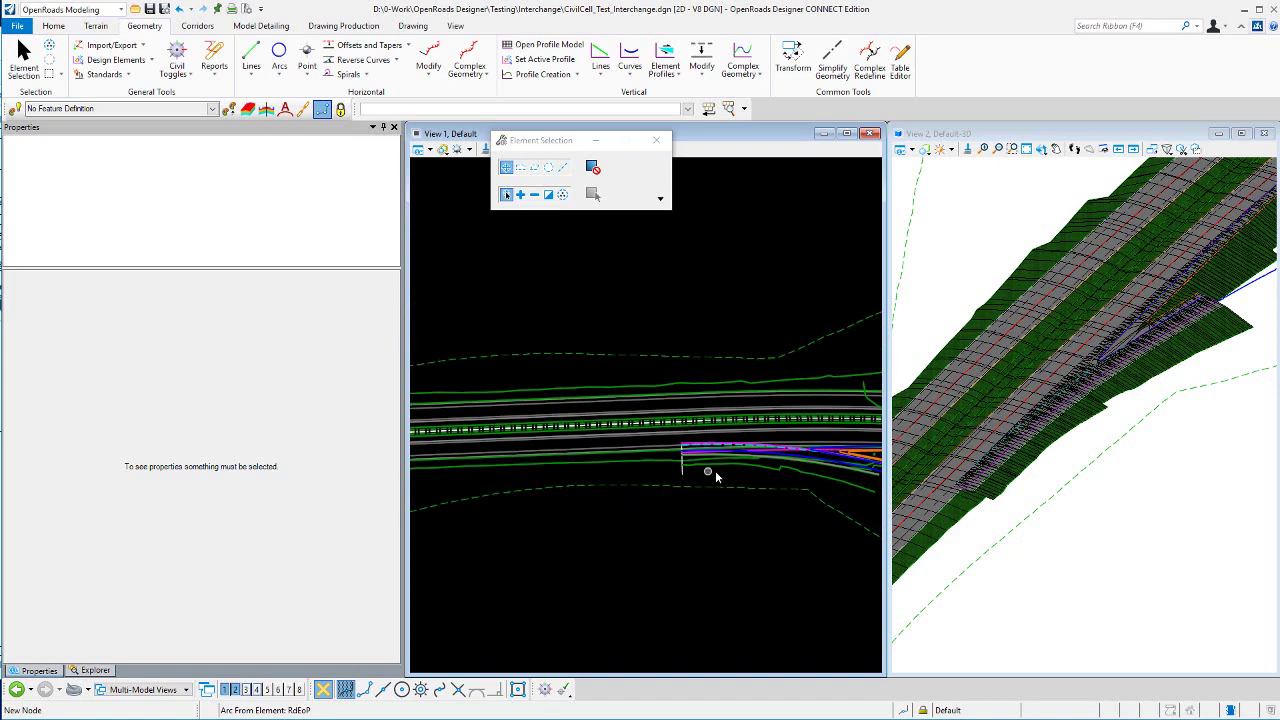
scroll(700, 462, up, 2)
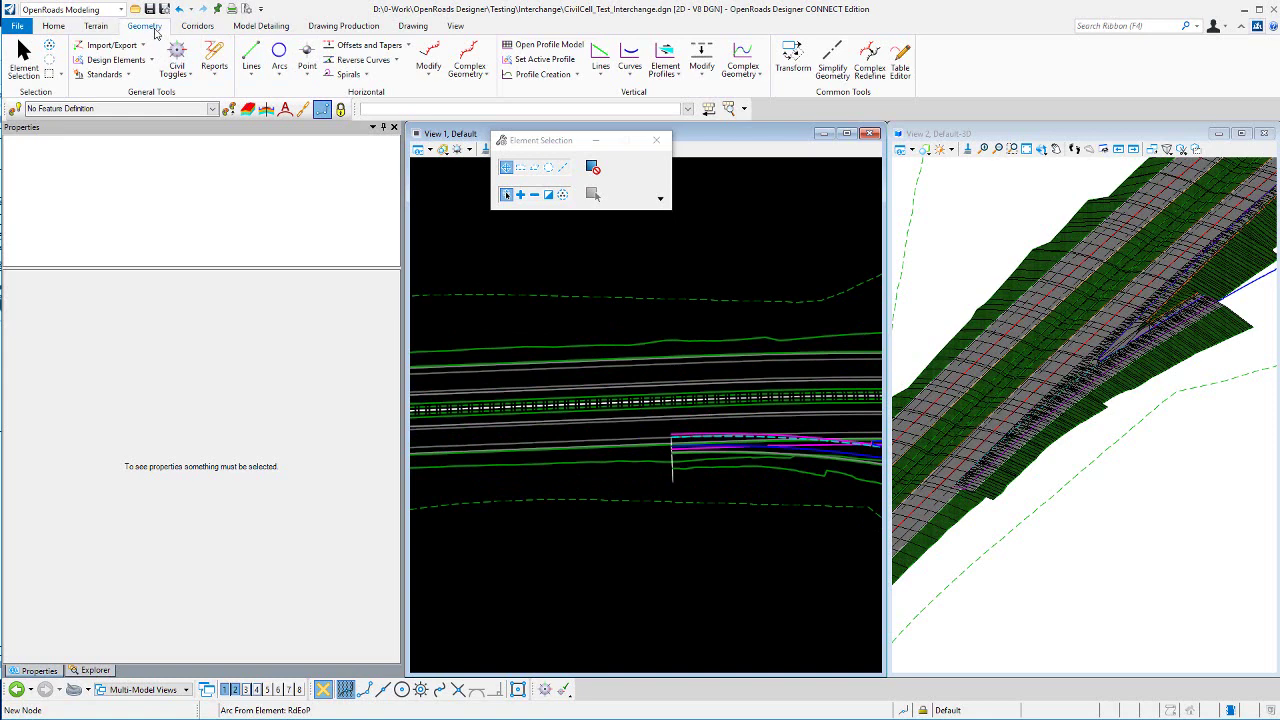
Start Place Civil Cell with Turn Lane - Exit - Tapered from the Interchange.dgnlib library
click(260, 26)
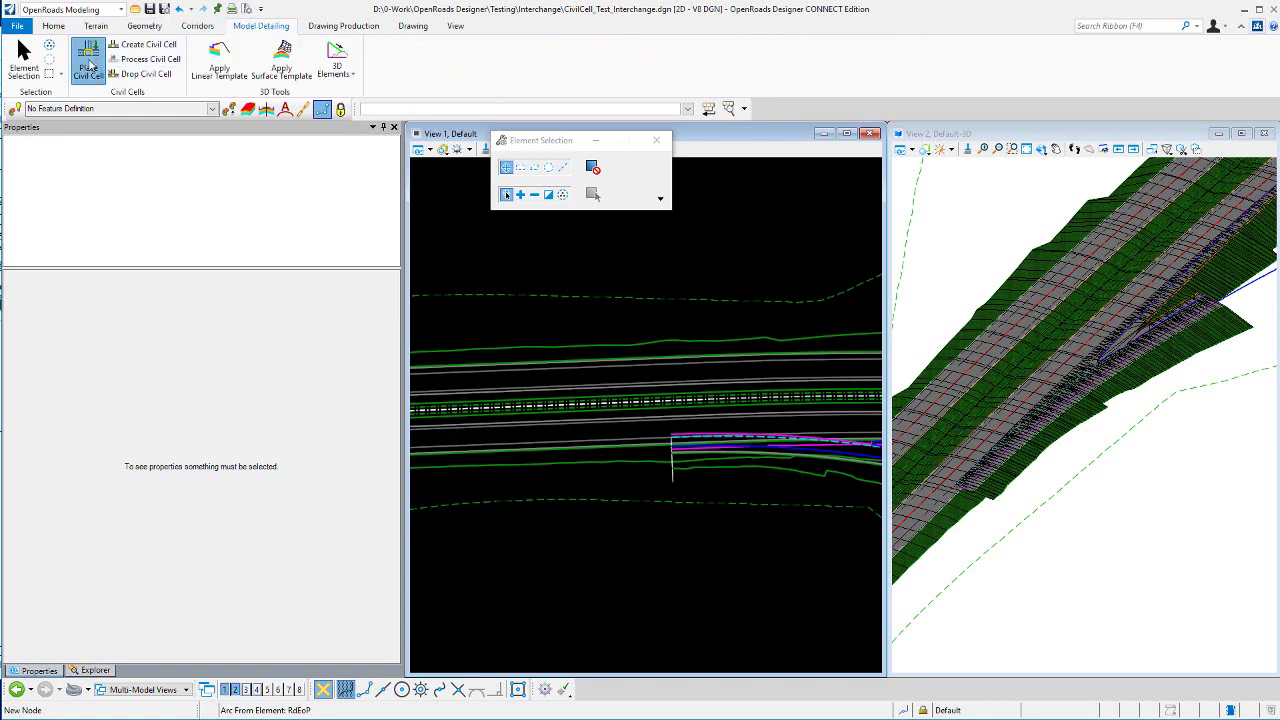
click(88, 64)
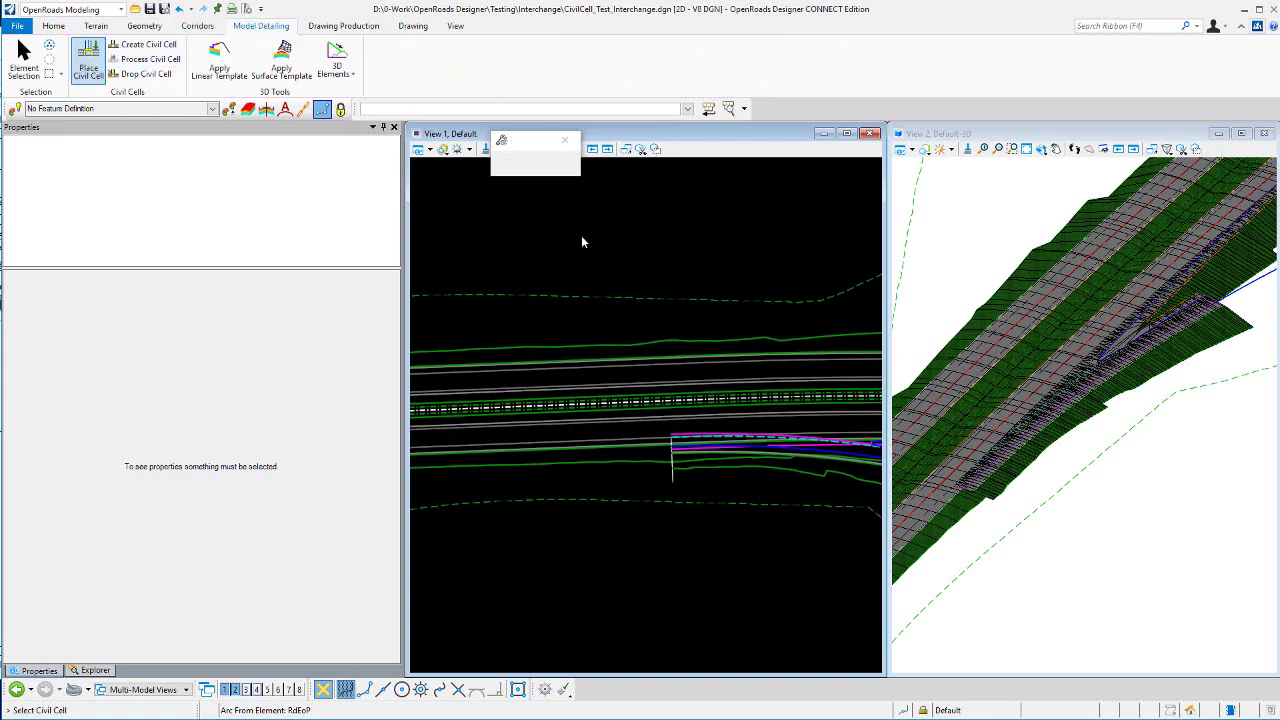
click(615, 161)
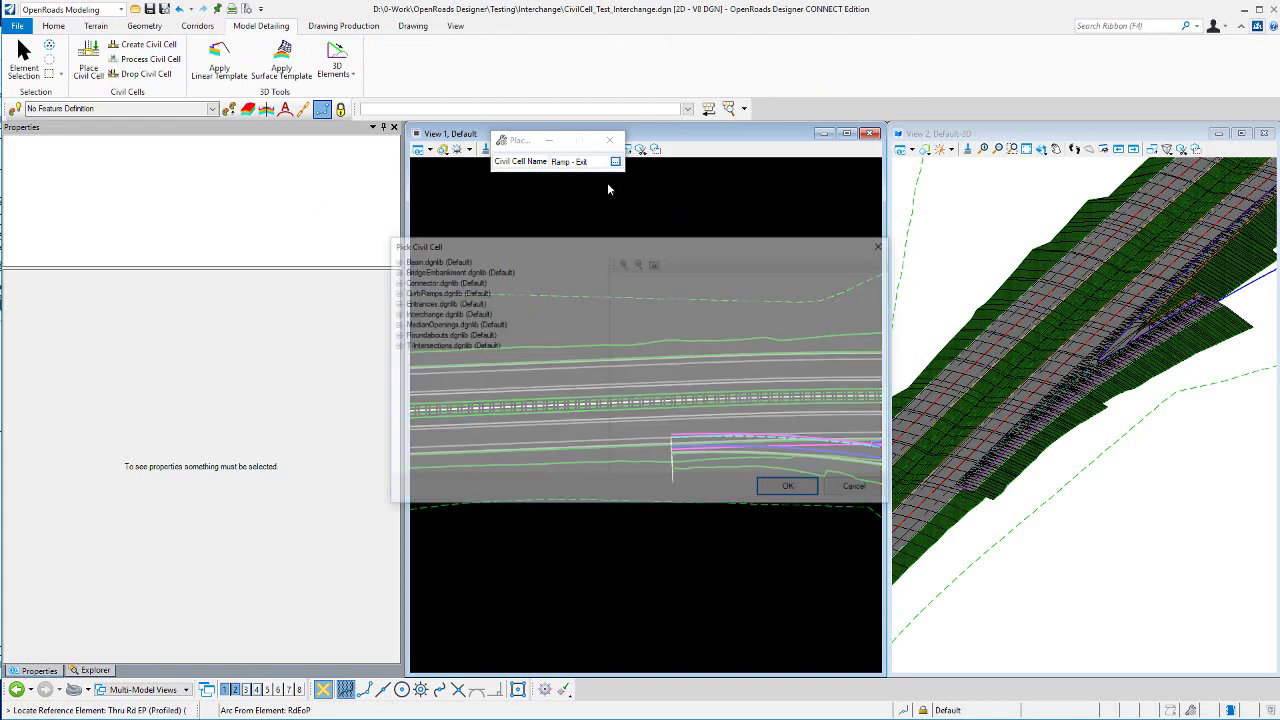
click(395, 315)
click(466, 347)
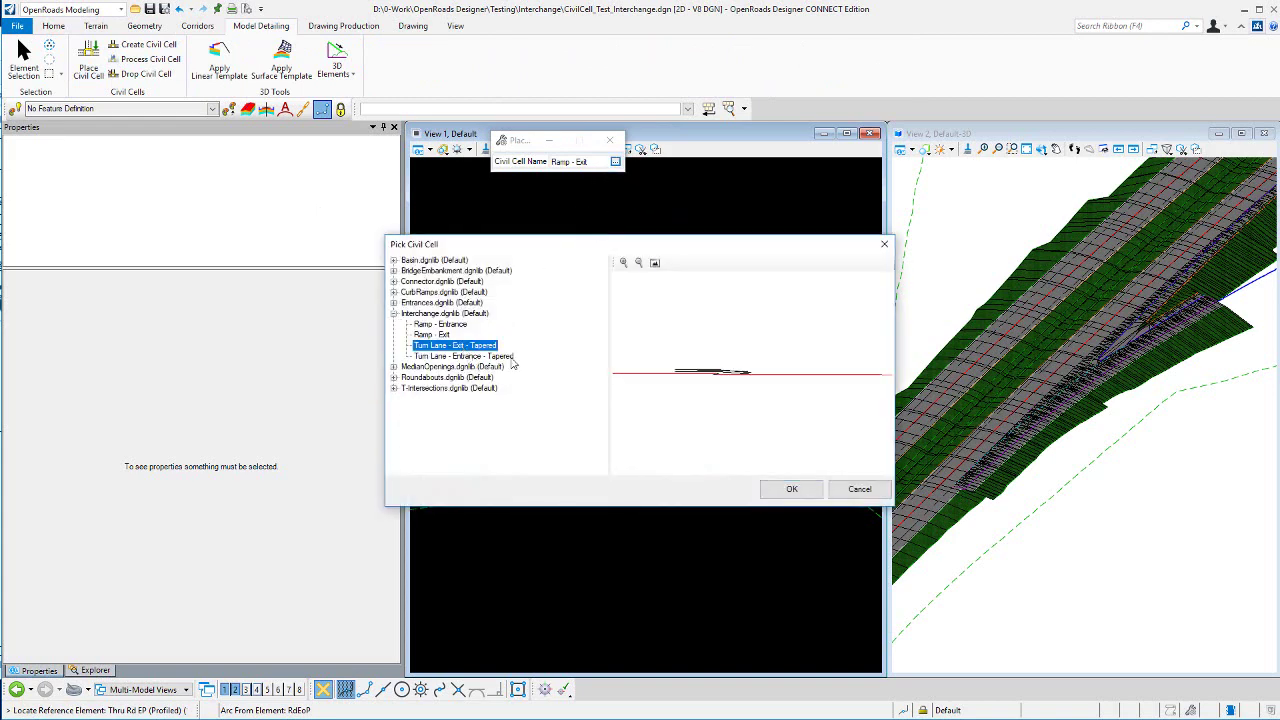
click(791, 490)
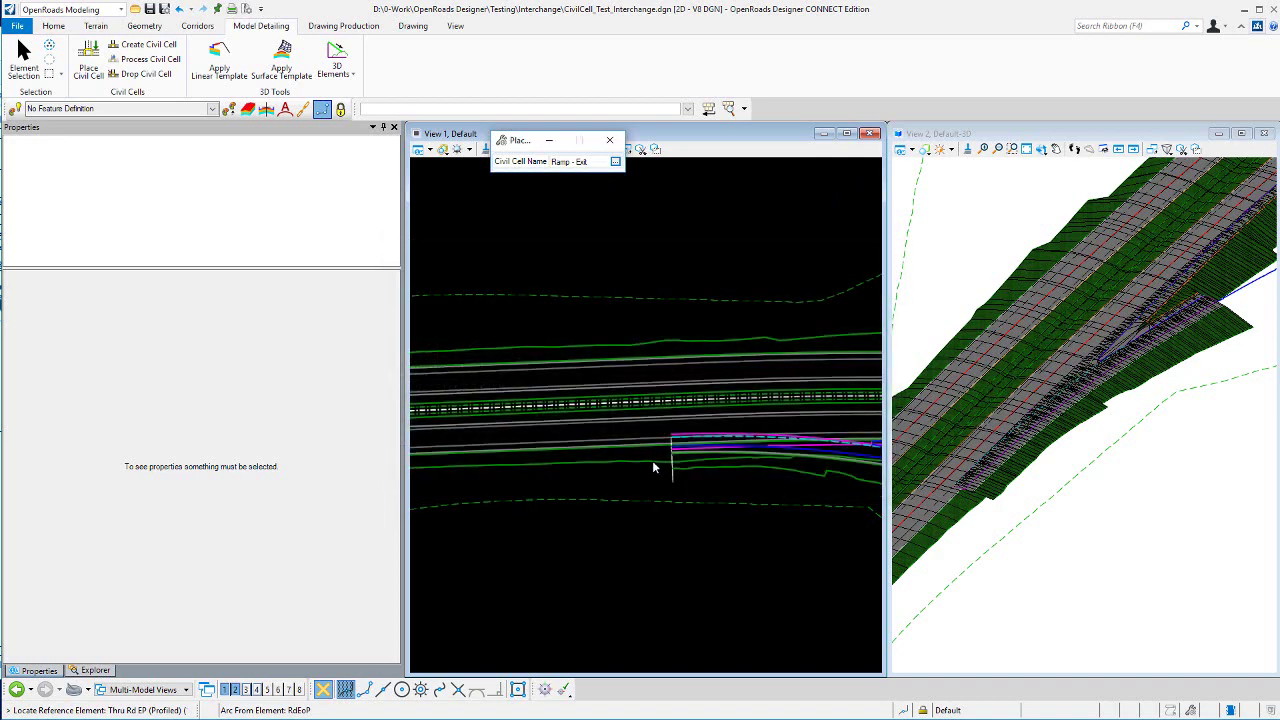
Place the turn lane's start point on the Road EP line, accept the cell, and exit placement
scroll(652, 462, up, 3)
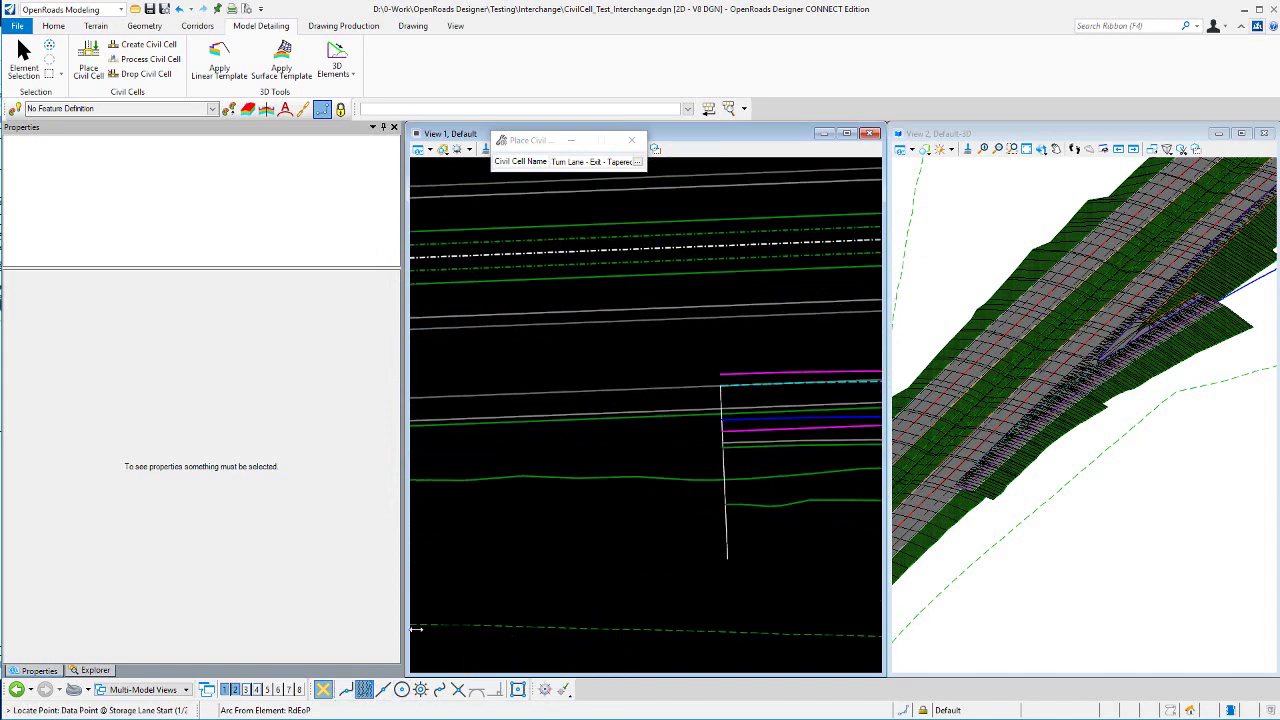
scroll(772, 432, up, 3)
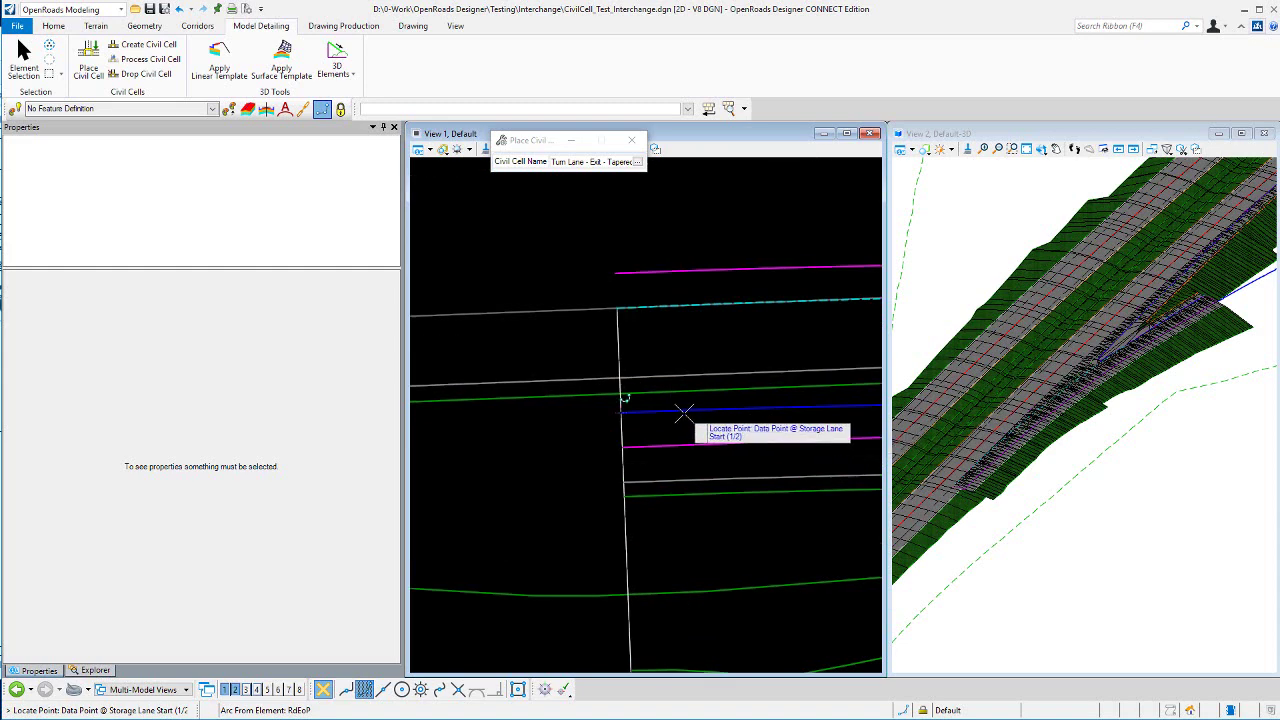
click(793, 420)
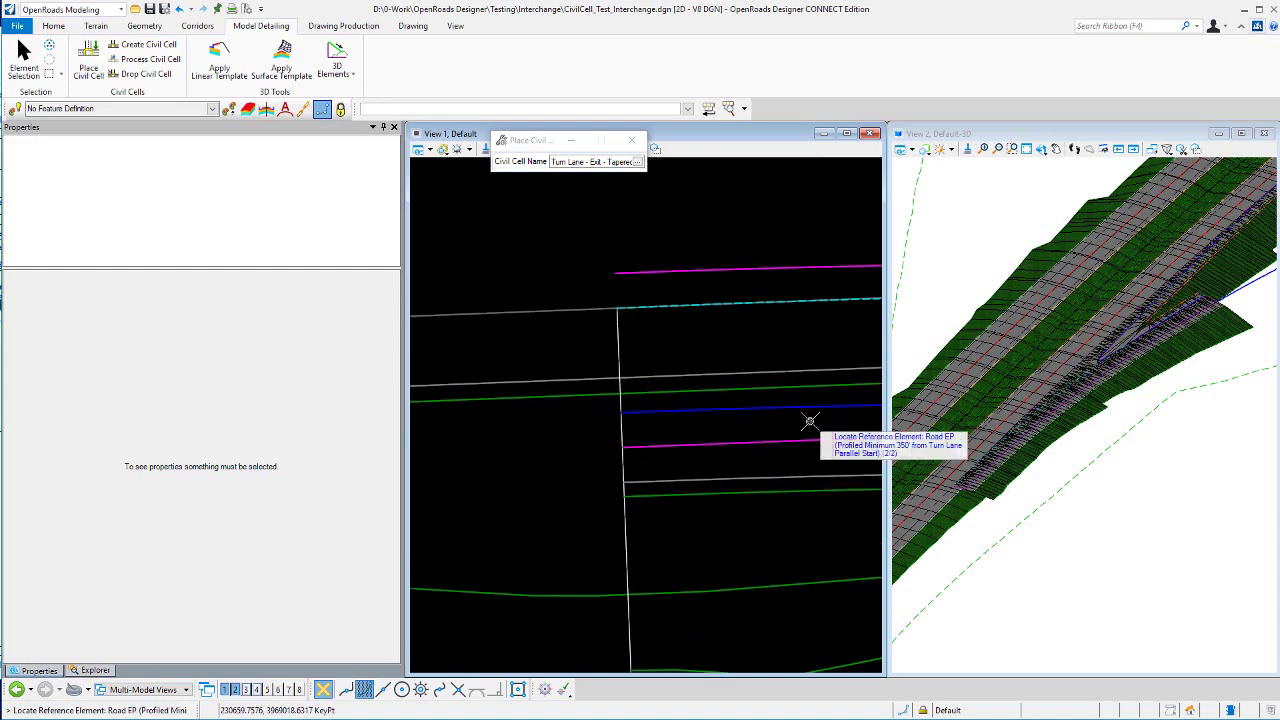
scroll(809, 420, down, 3)
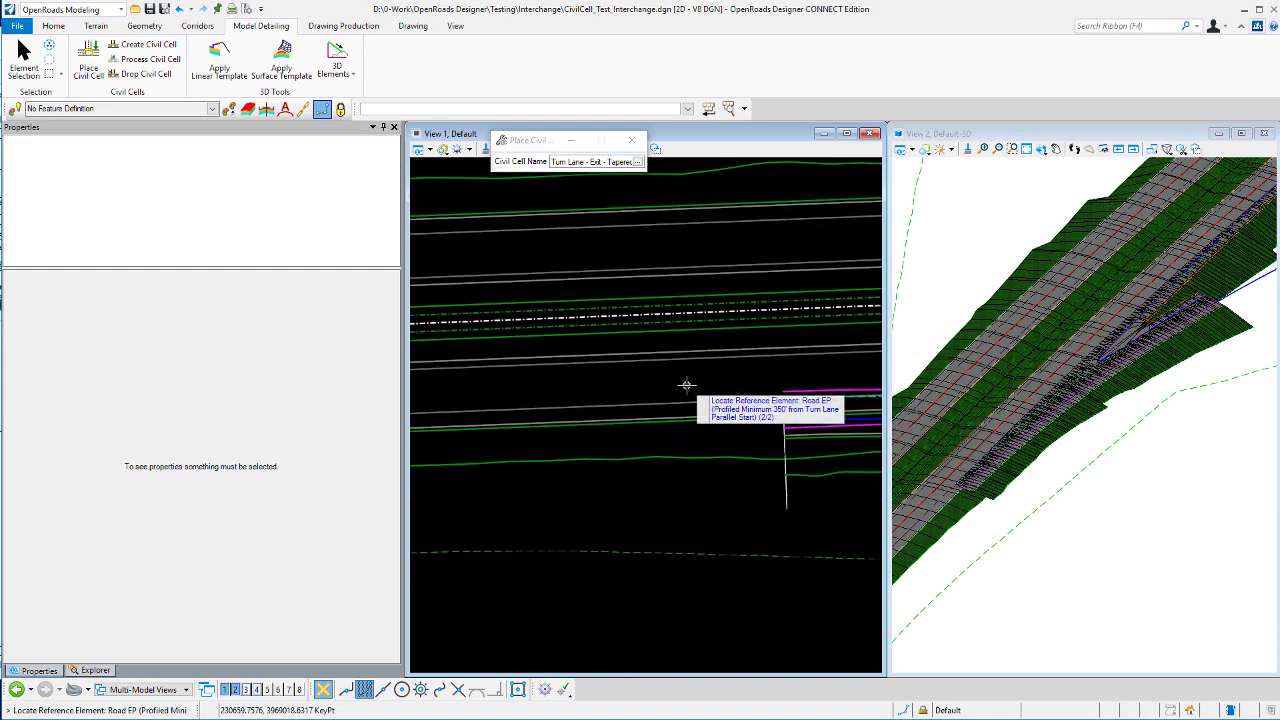
click(662, 401)
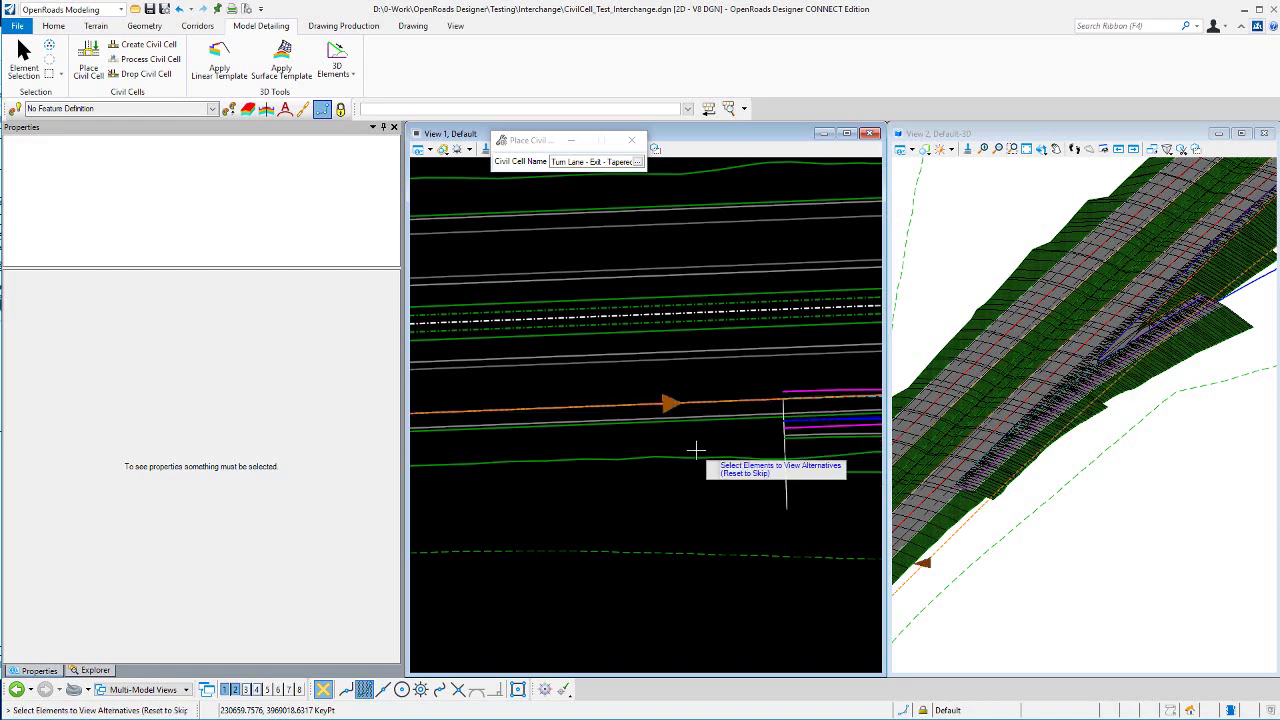
scroll(700, 440, down, 2)
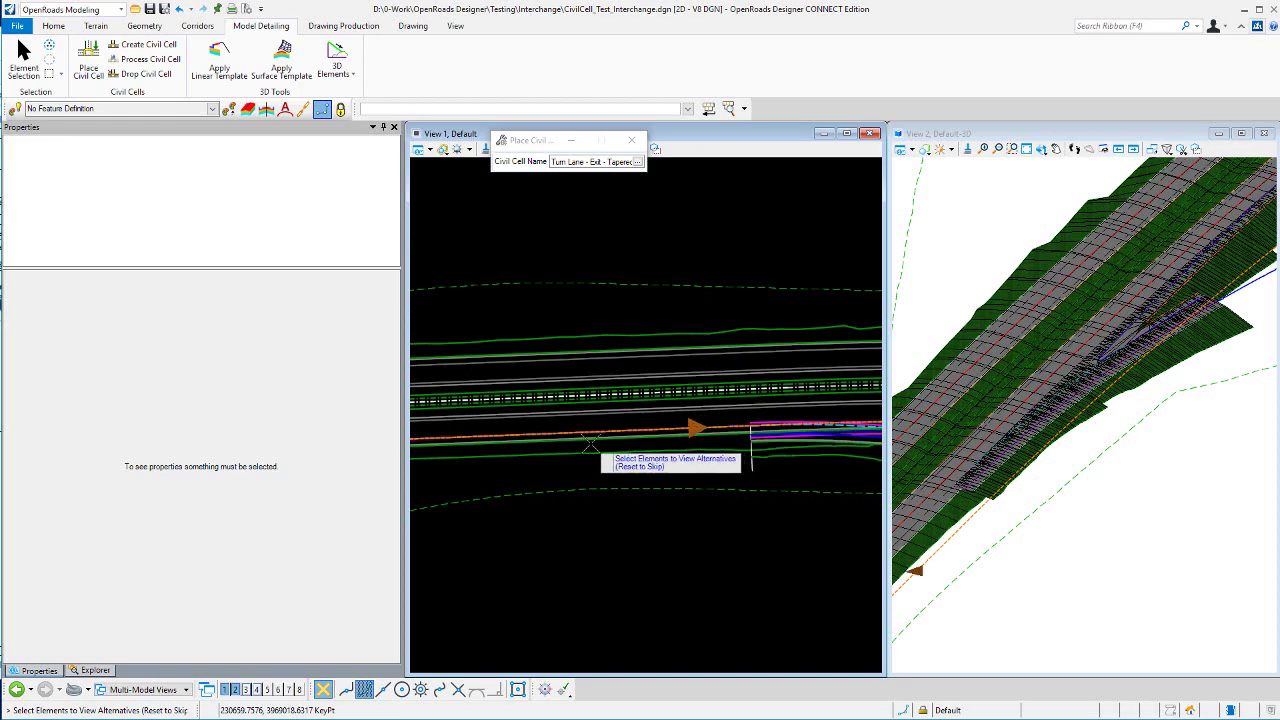
scroll(660, 432, down, 2)
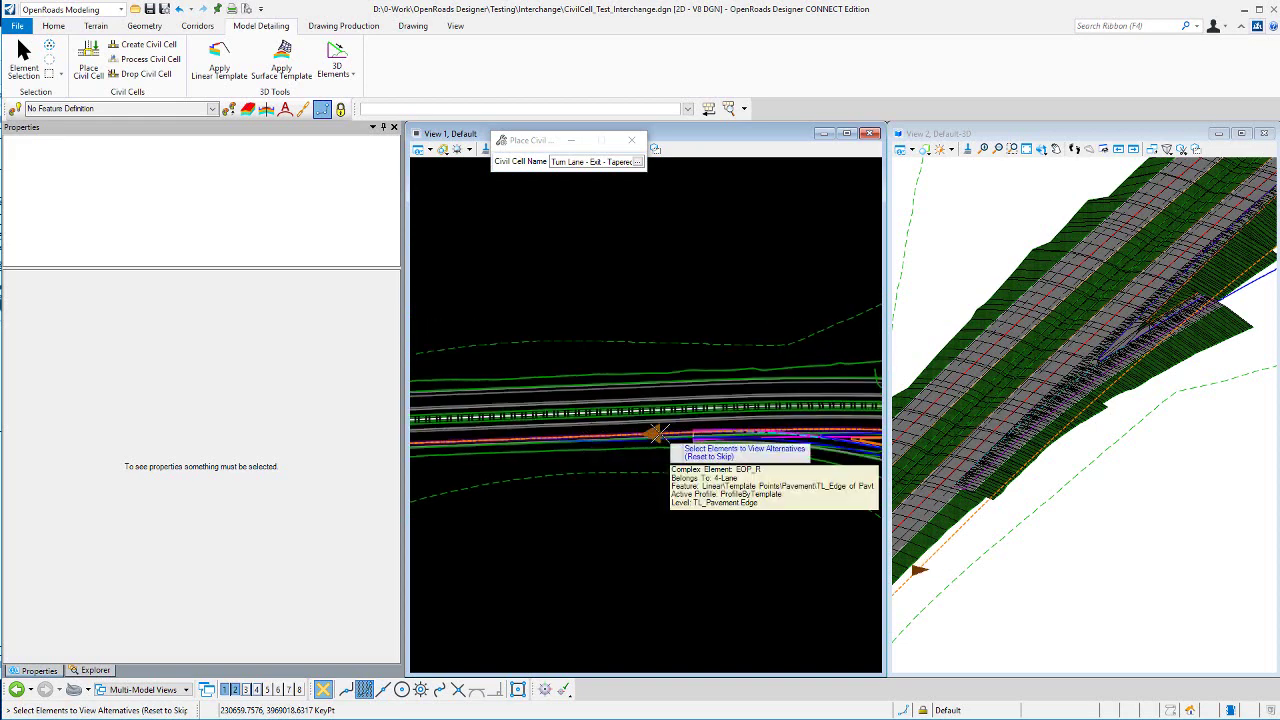
scroll(665, 433, up, 2)
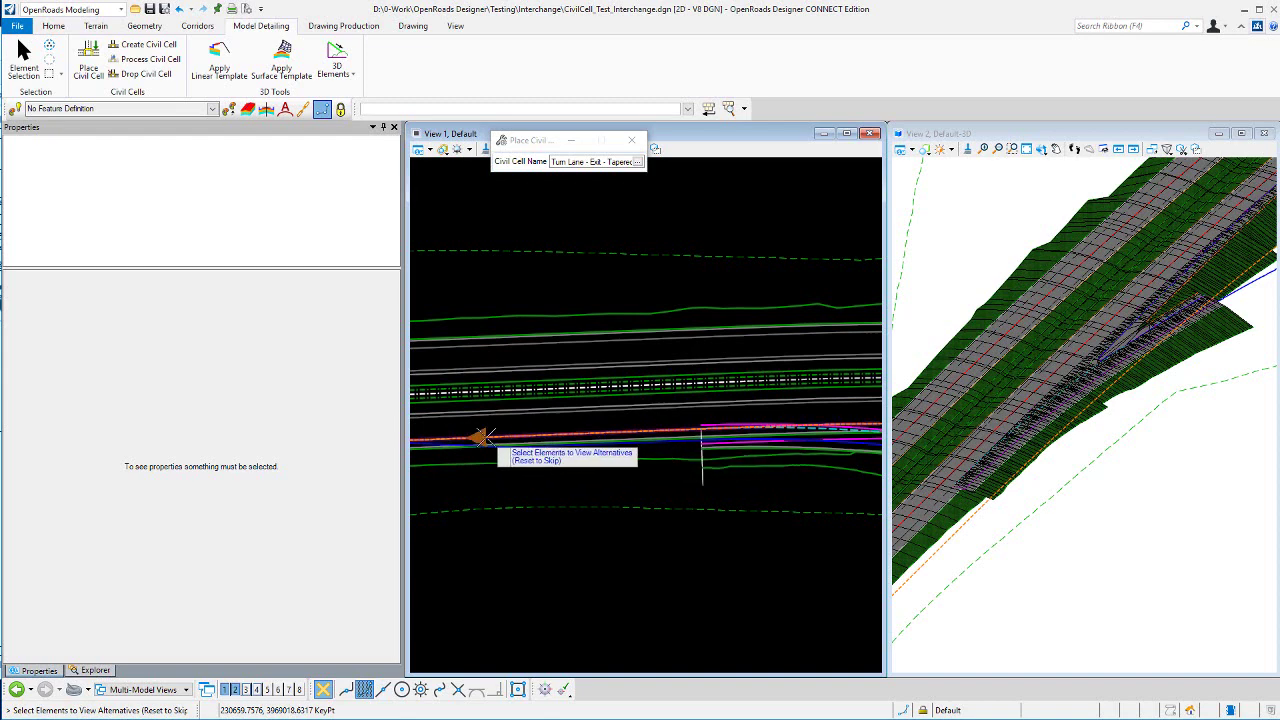
right_click(579, 274)
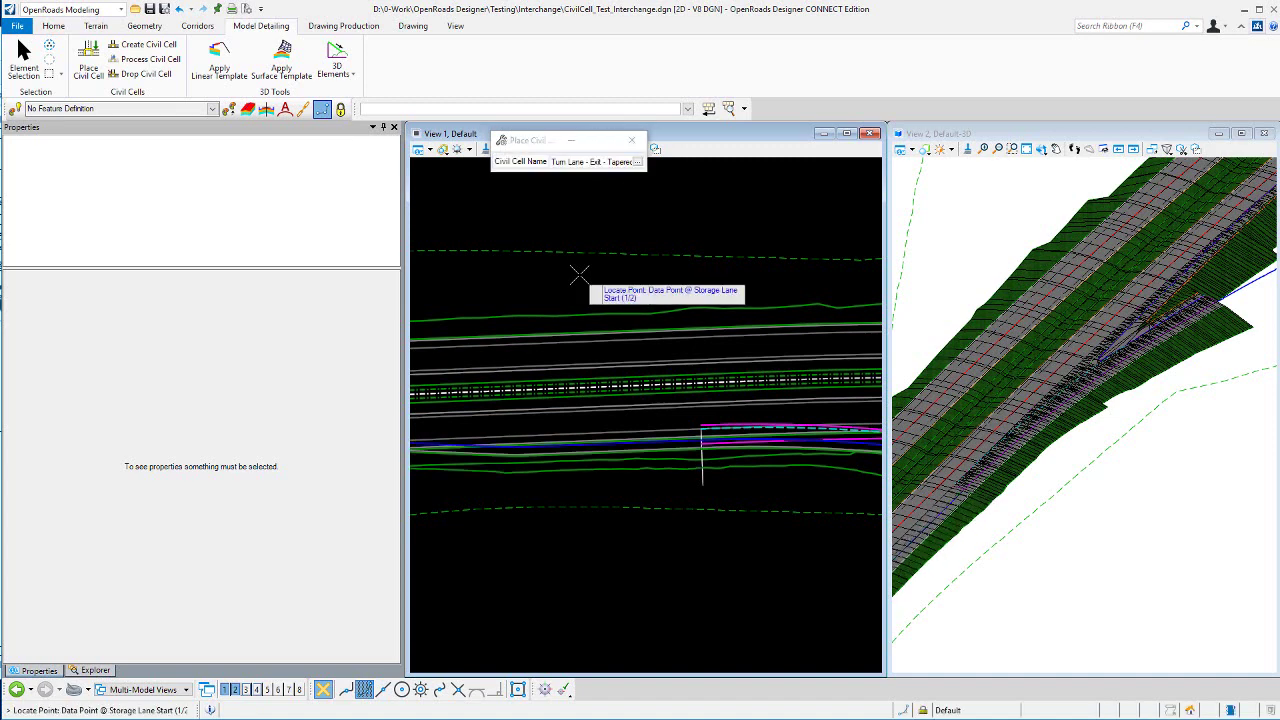
key(Escape)
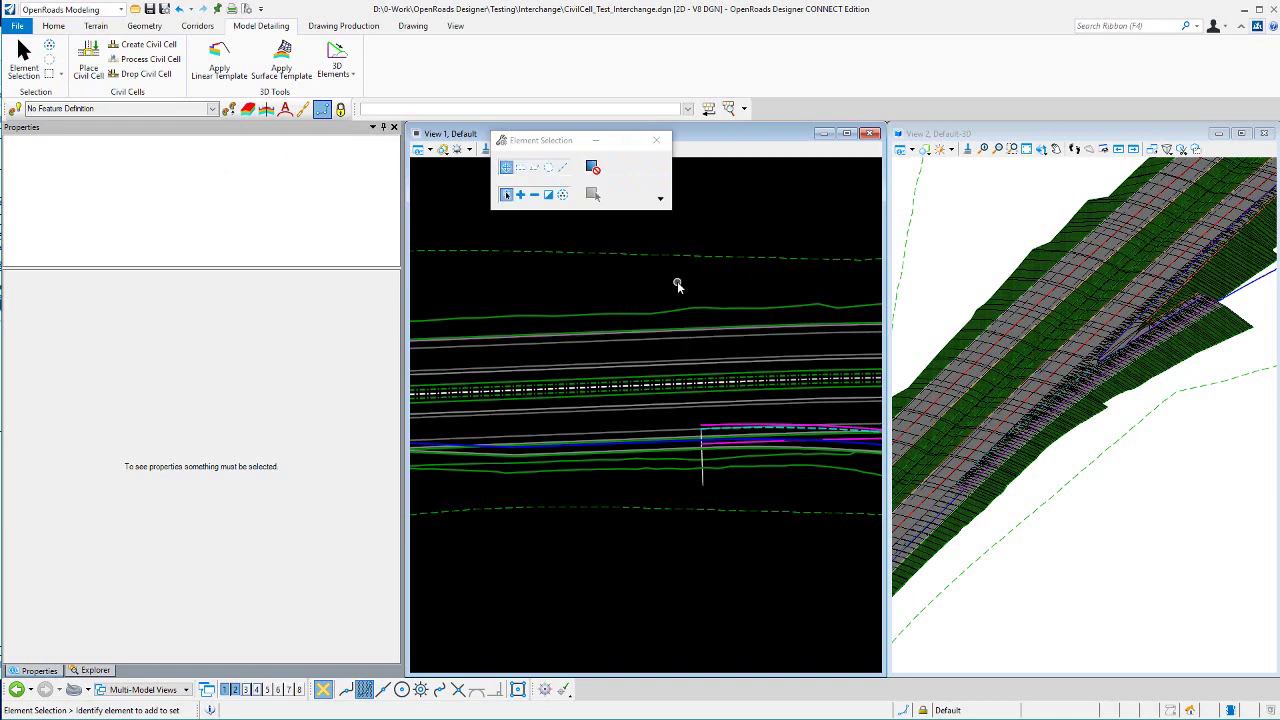
Select edge-of-pavement RdEoP5 and review its -2.00% projected-slope profile with 0.0000ft vertical offset
scroll(597, 406, up, 2)
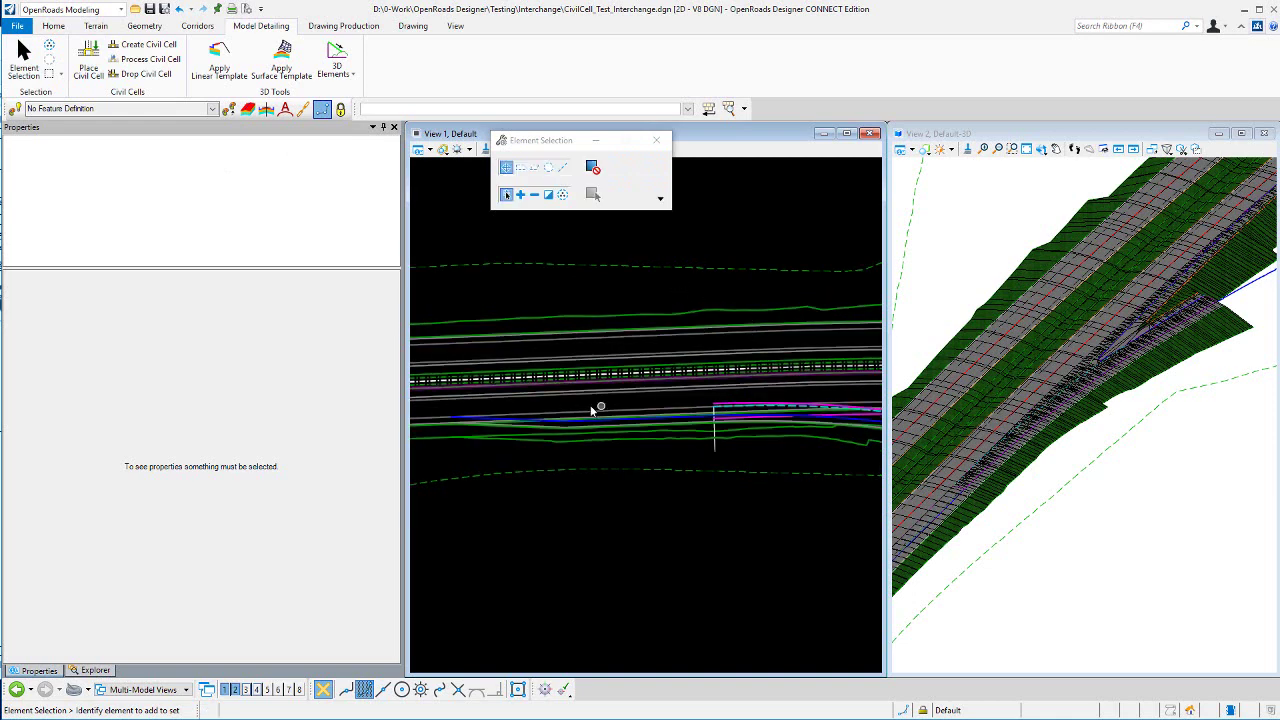
click(660, 424)
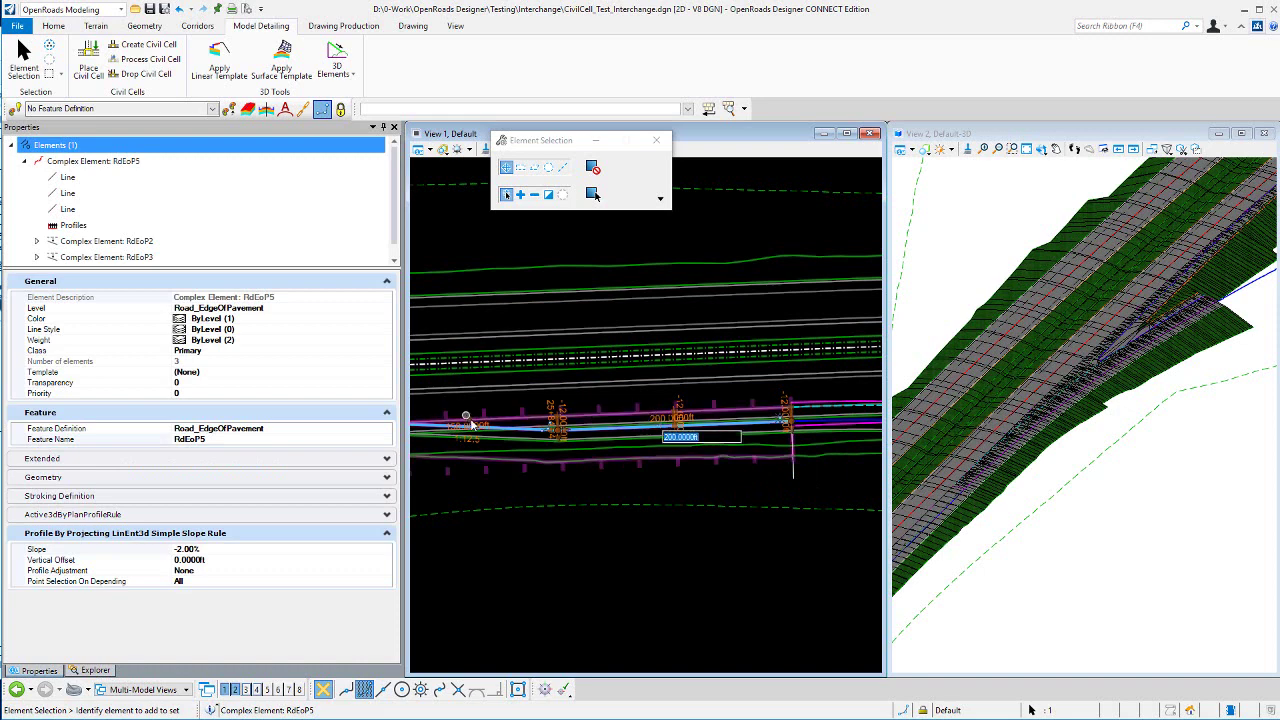
click(650, 235)
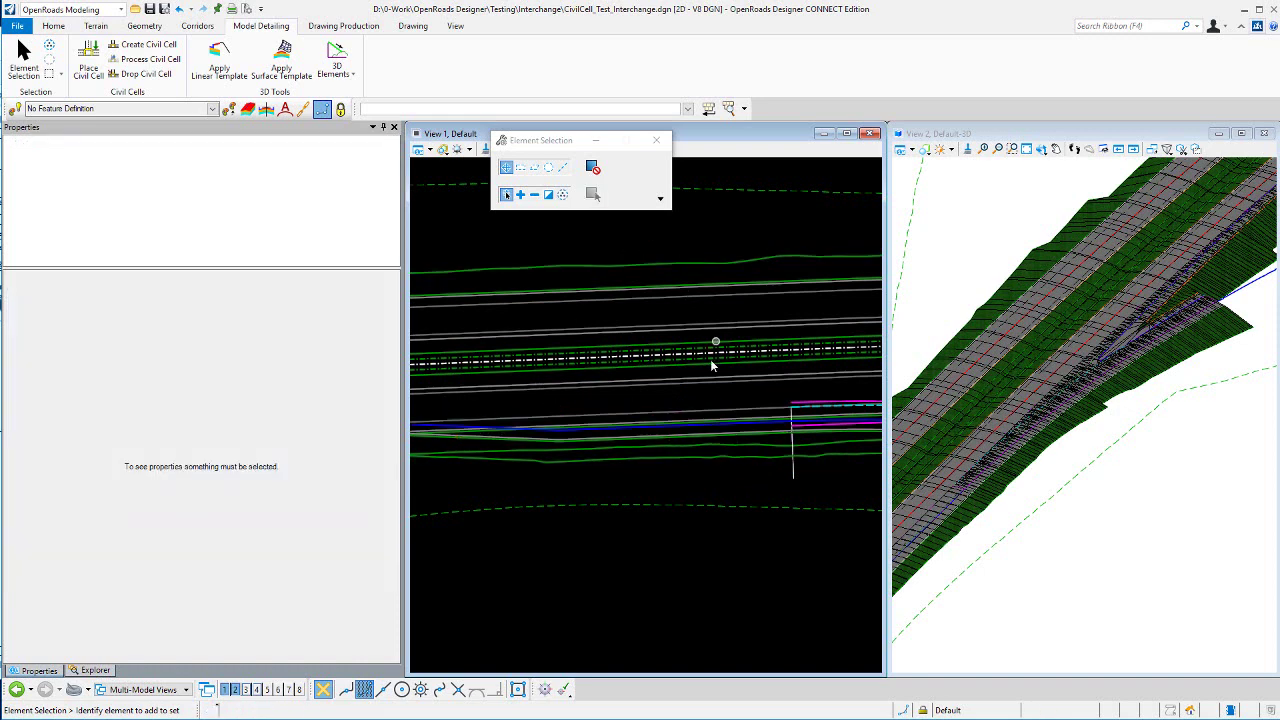
click(673, 430)
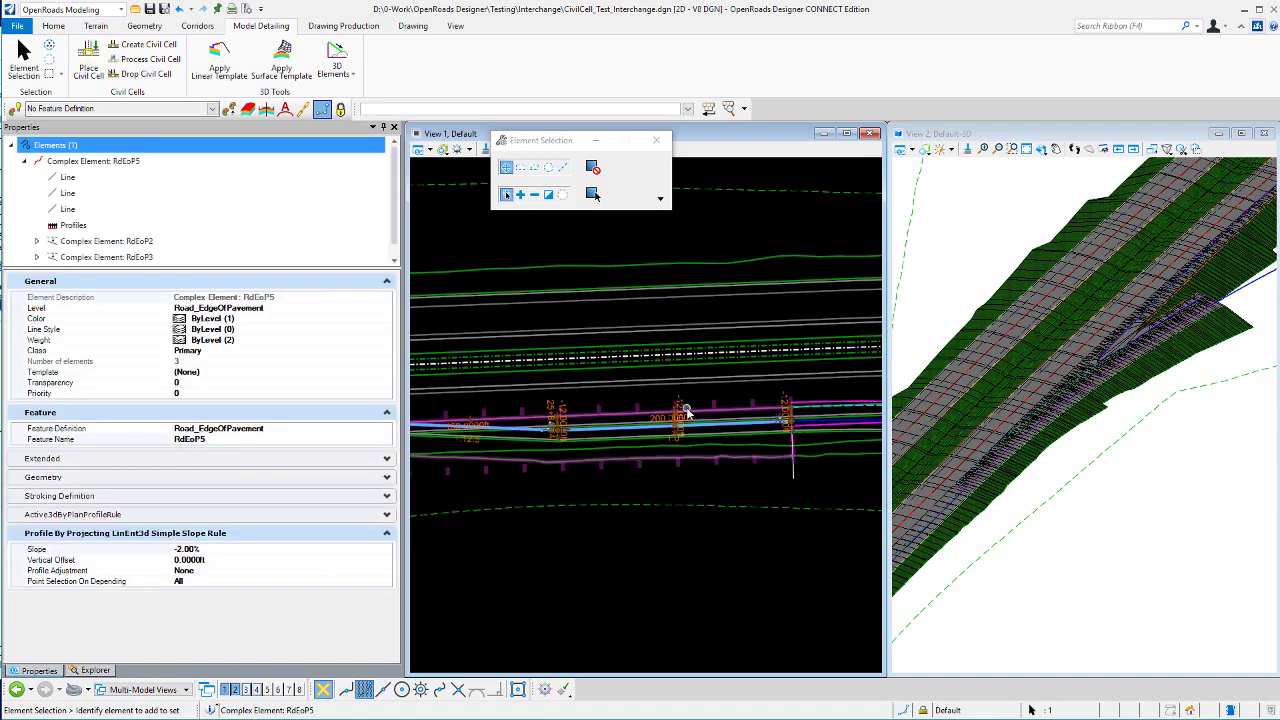
scroll(770, 420, up, 3)
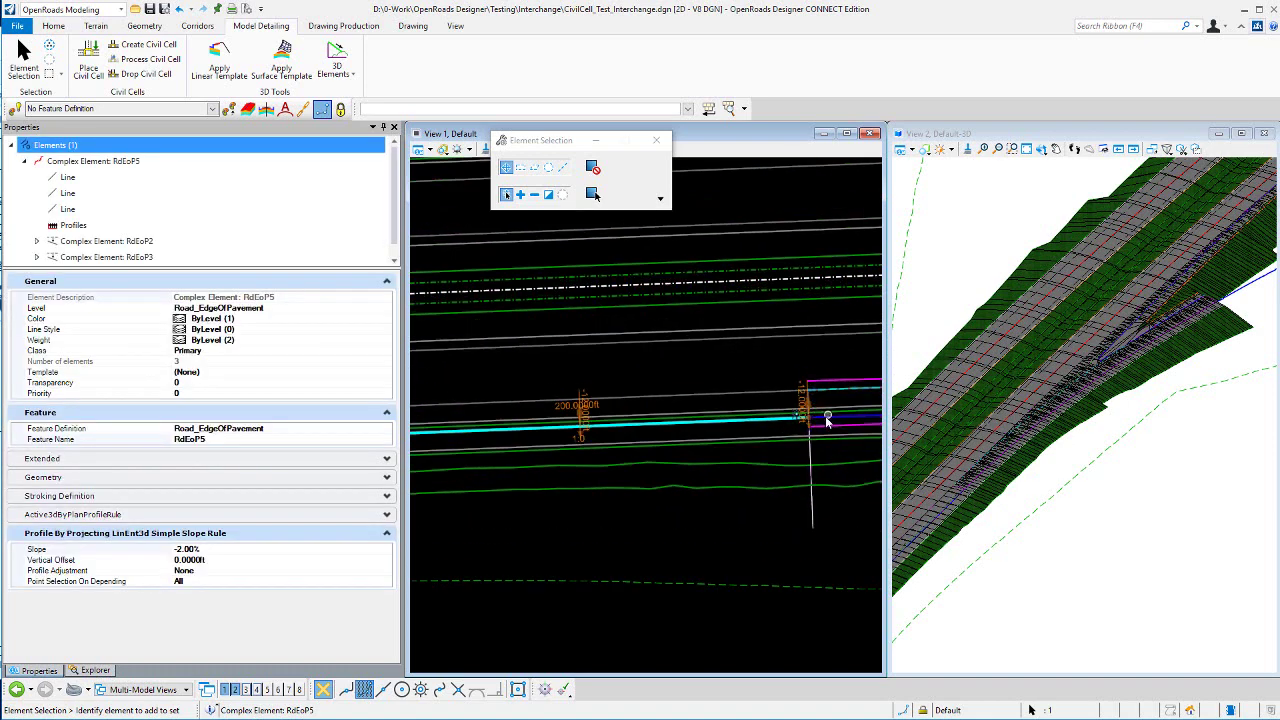
click(751, 366)
scroll(1075, 400, down, 3)
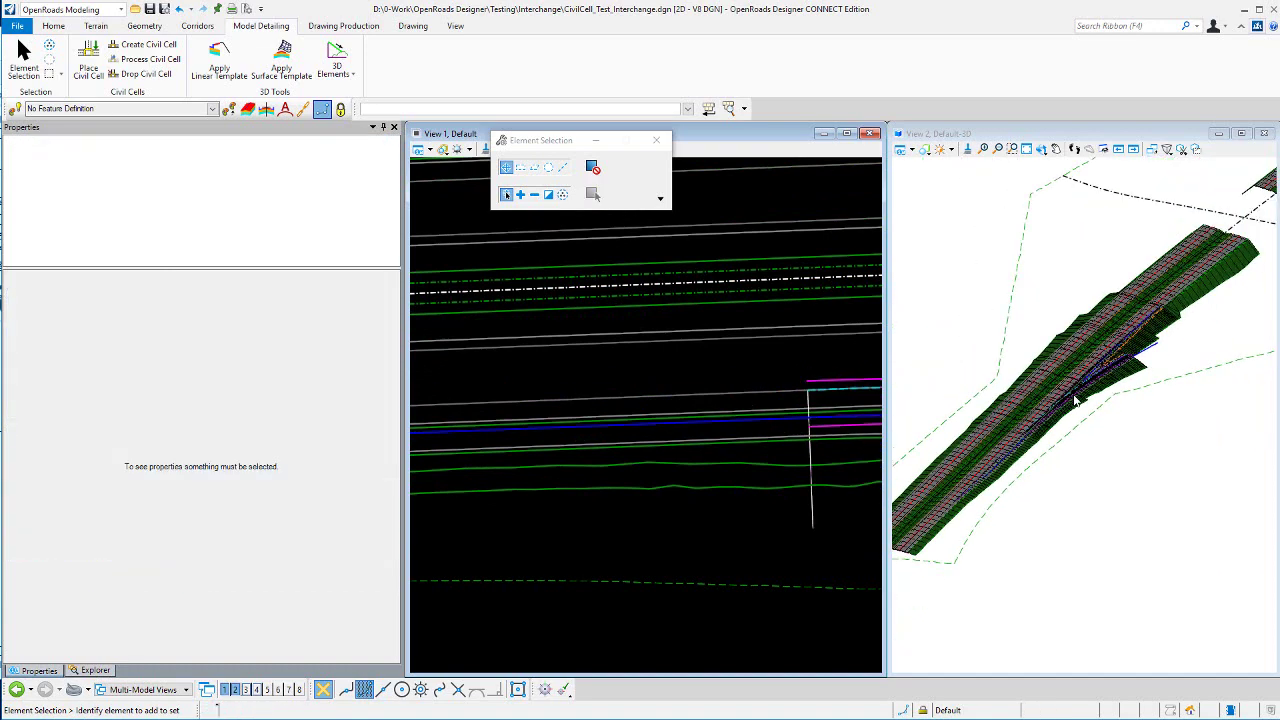
middle_drag(990, 467, 1072, 416)
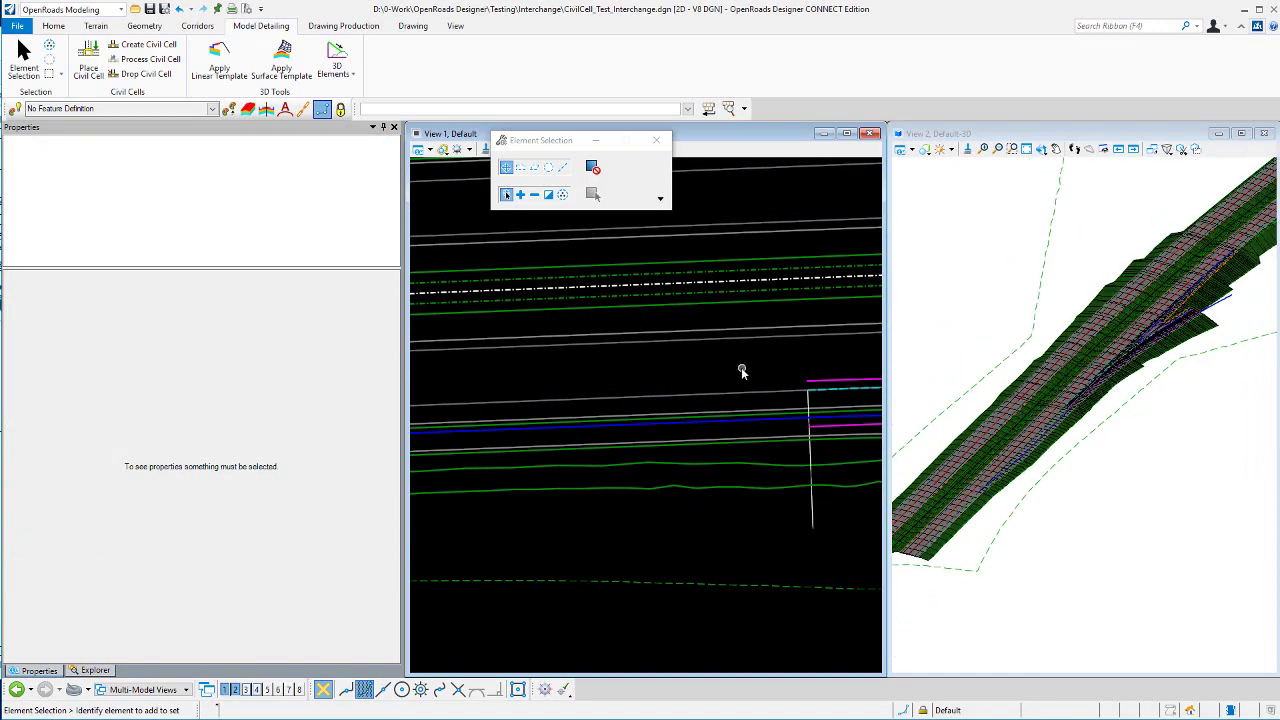
scroll(712, 404, down, 2)
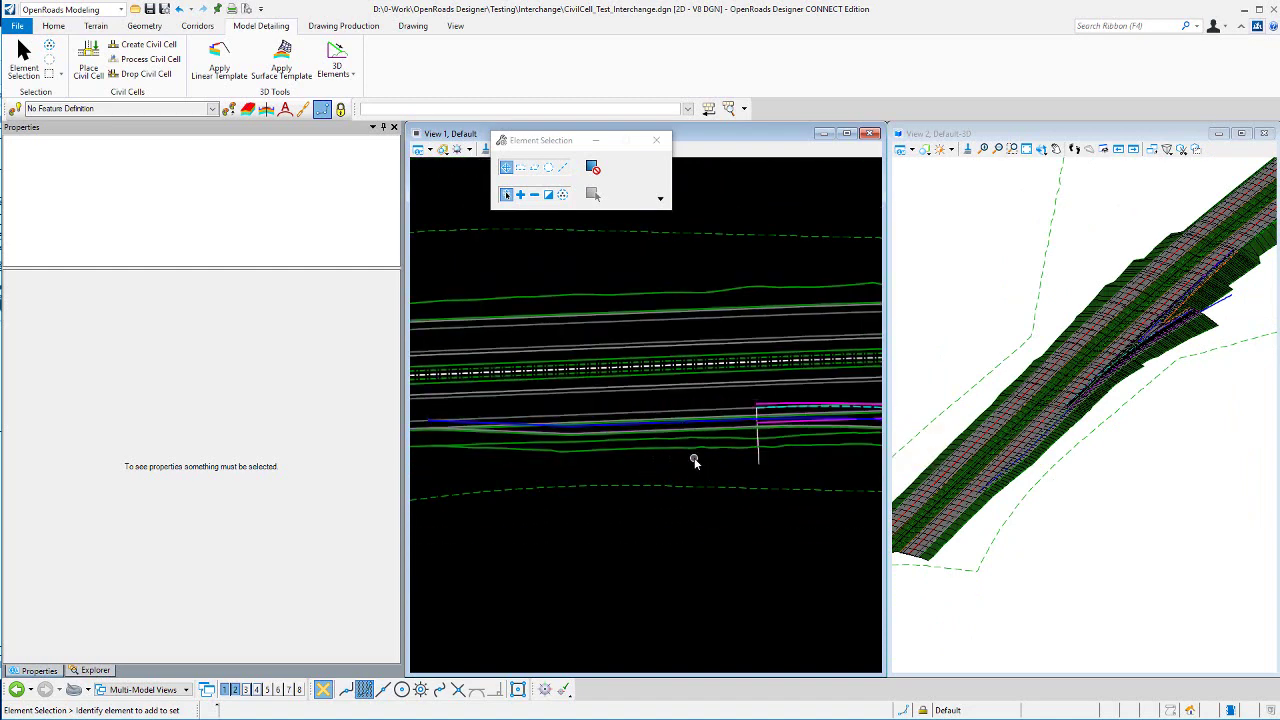
scroll(657, 428, up, 1)
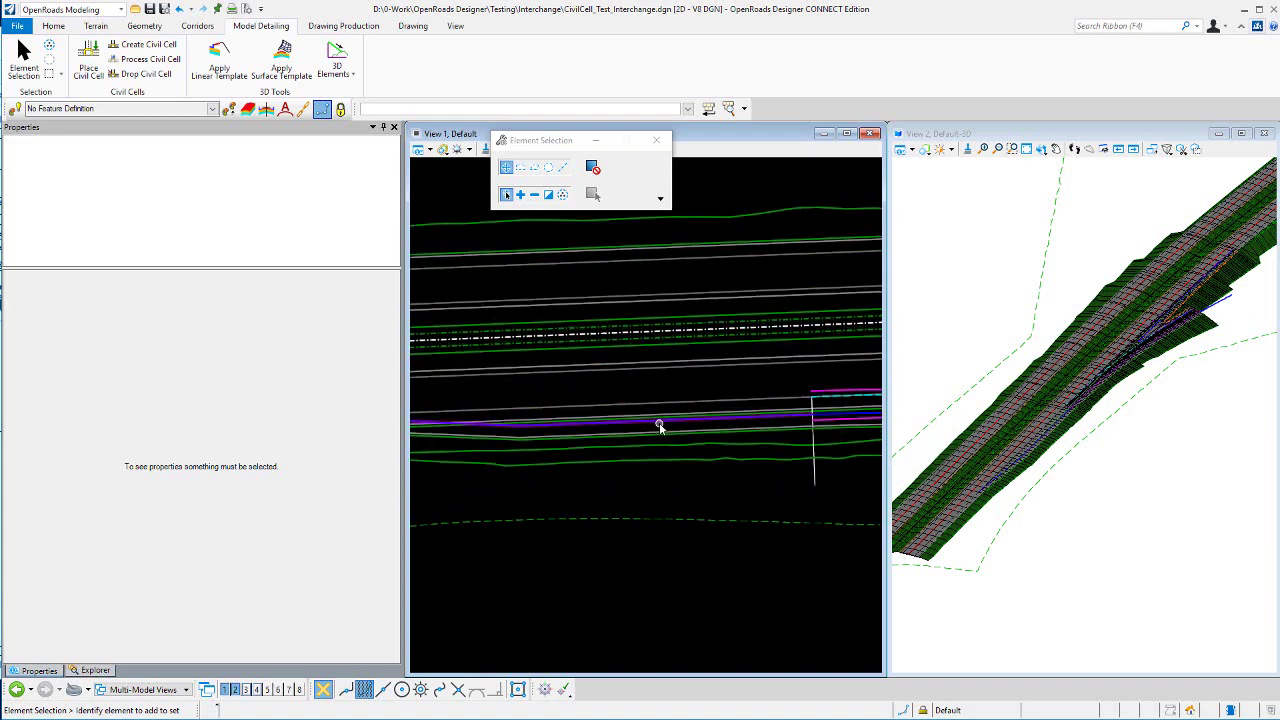
click(660, 428)
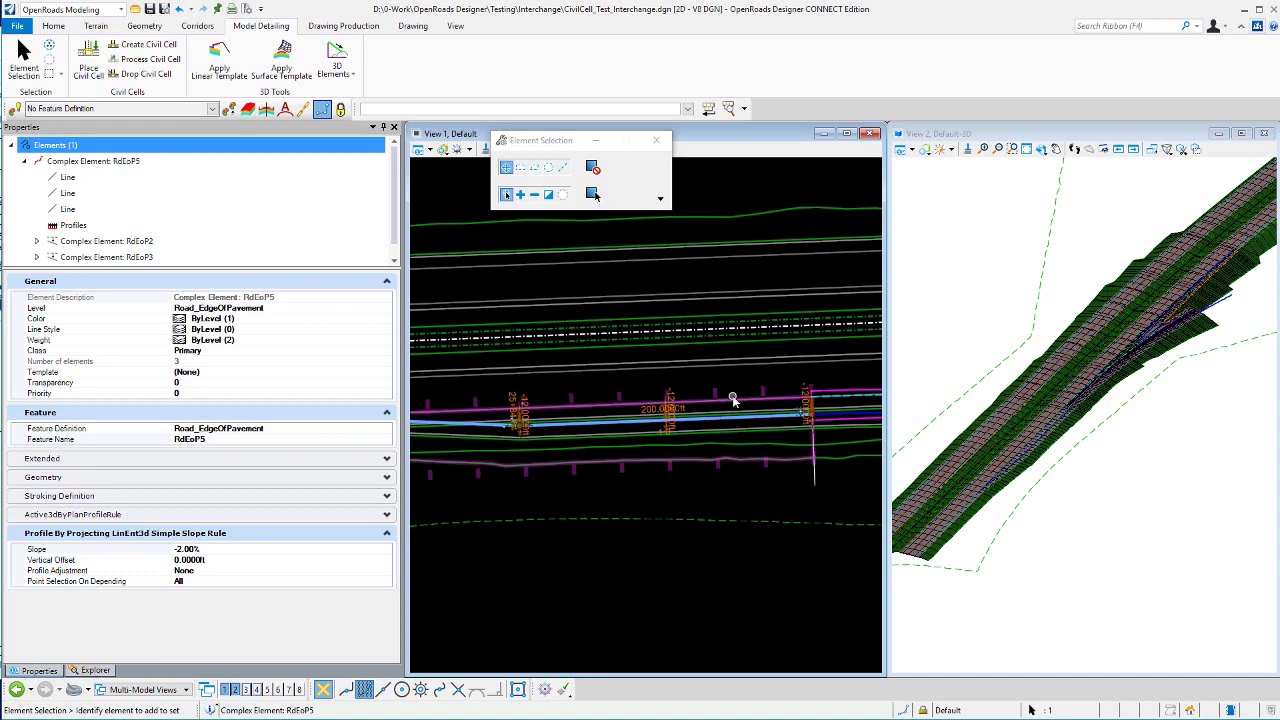
Turn off Clip Volume in View 1's View Attributes
click(511, 487)
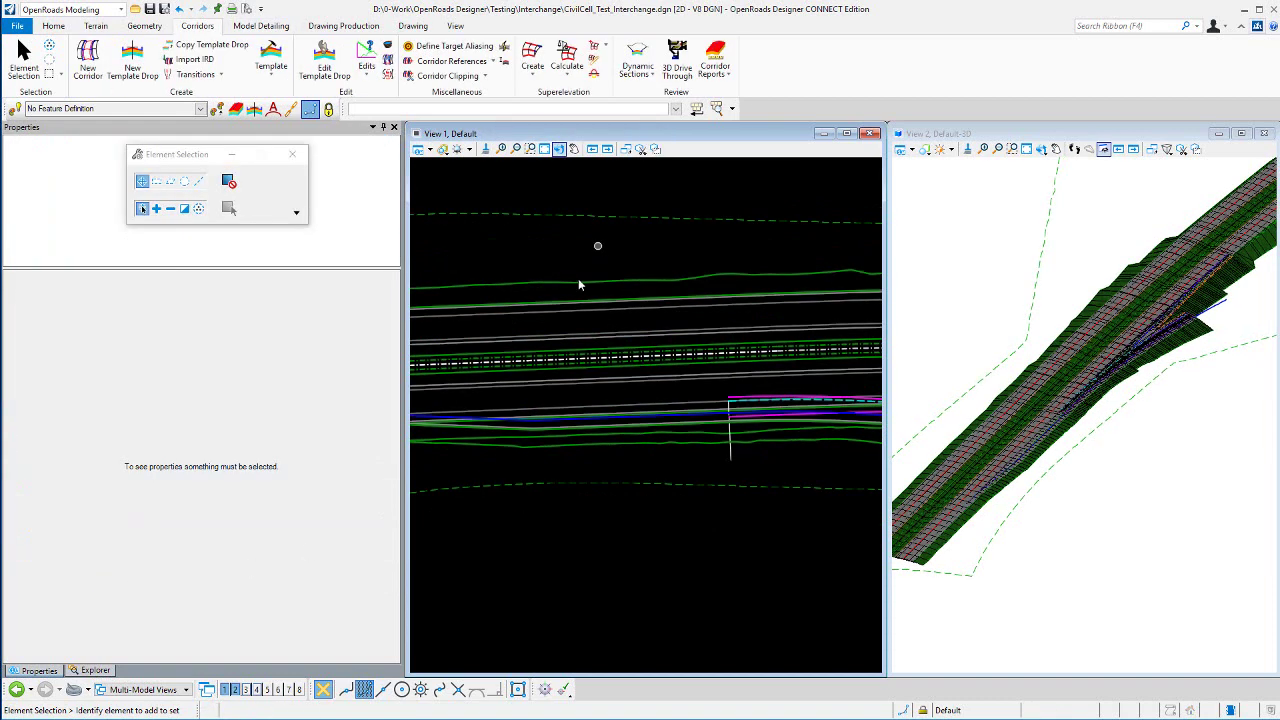
scroll(579, 288, down, 4)
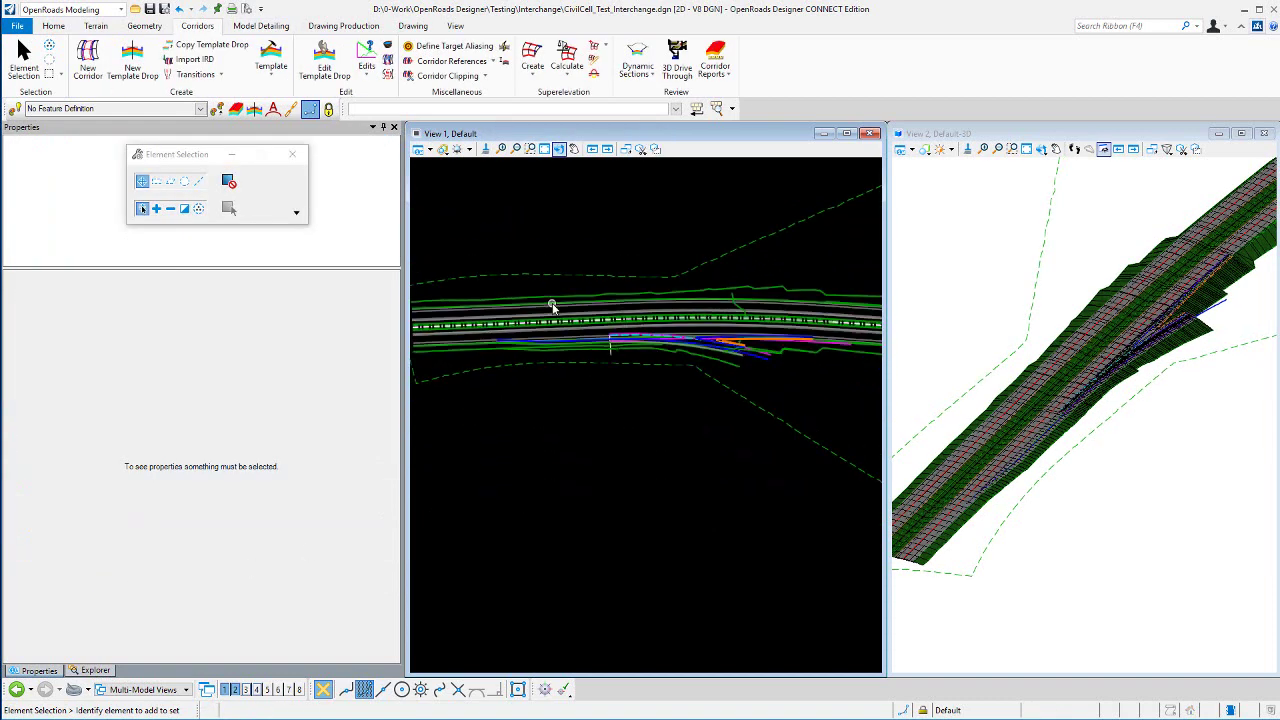
scroll(698, 340, up, 2)
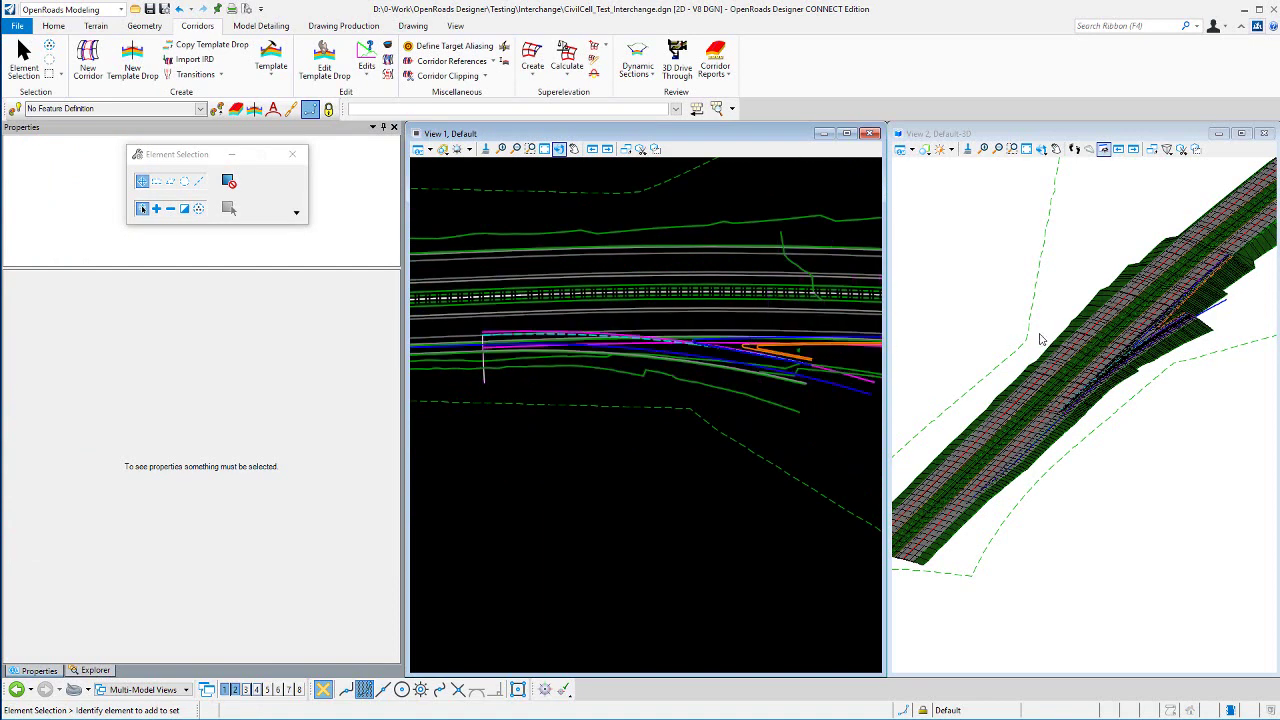
scroll(1114, 337, up, 3)
scroll(1204, 318, down, 2)
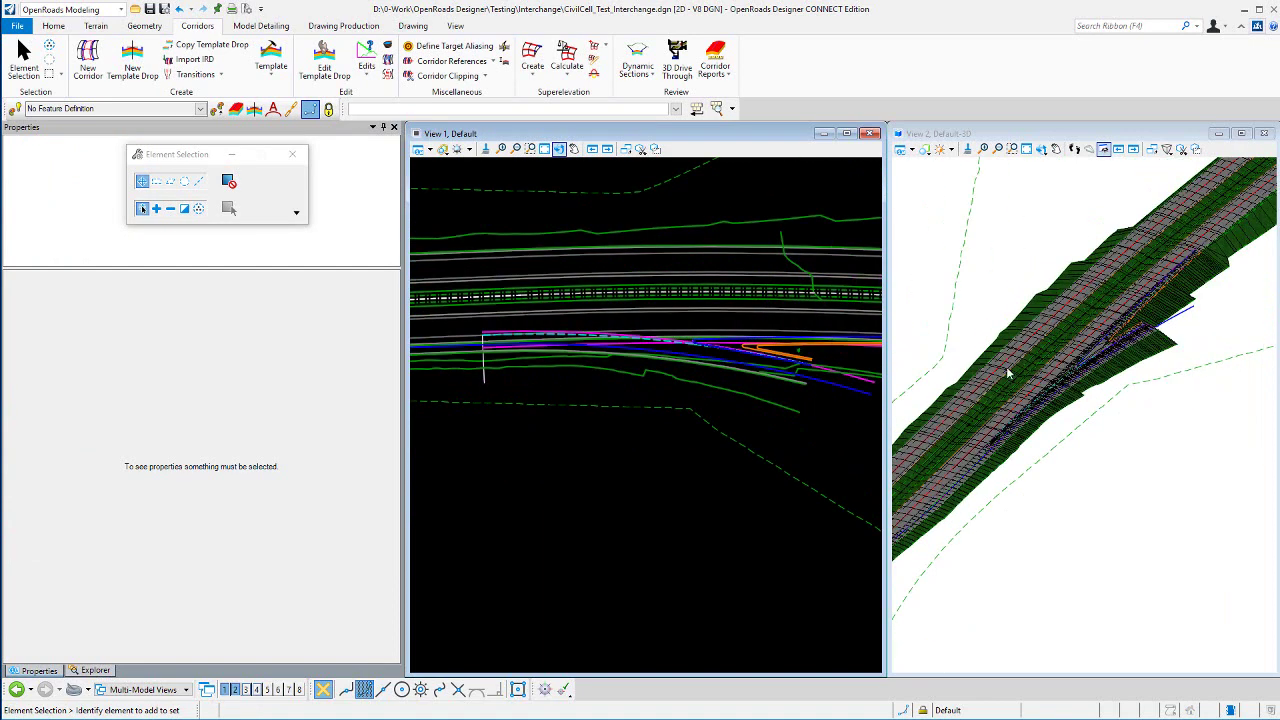
scroll(1090, 347, up, 2)
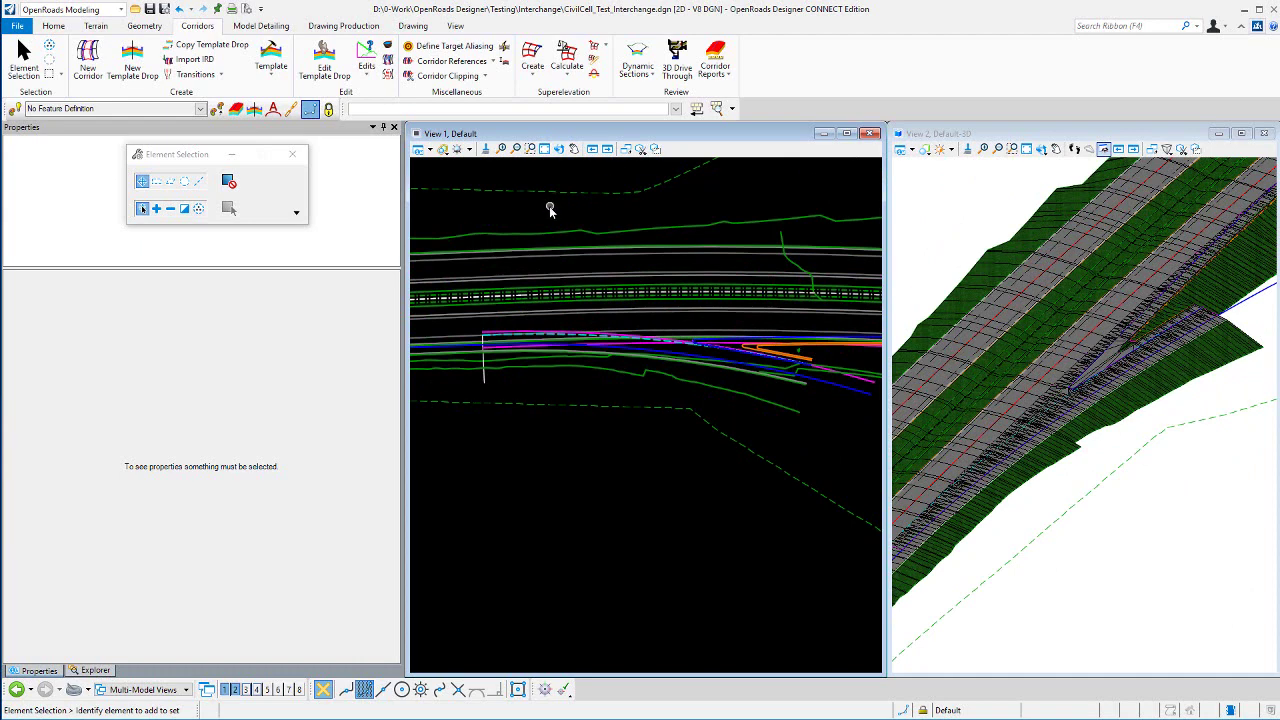
scroll(590, 332, down, 1)
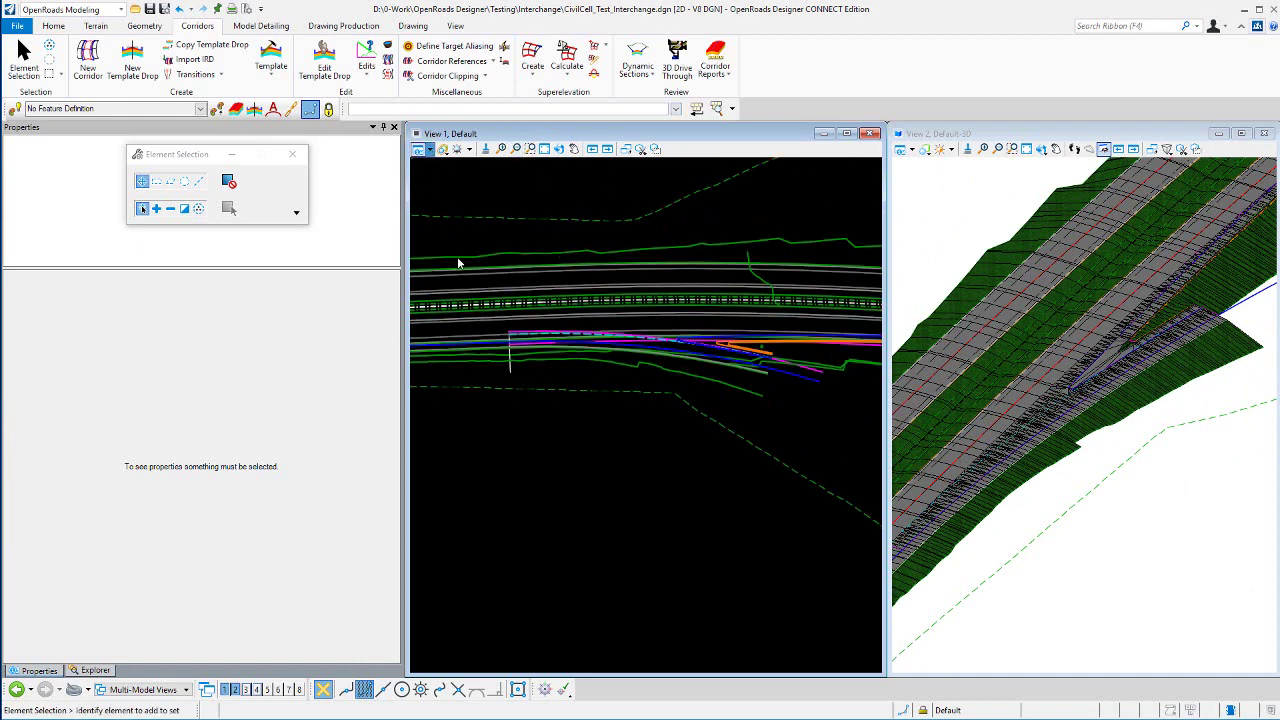
click(420, 149)
click(453, 317)
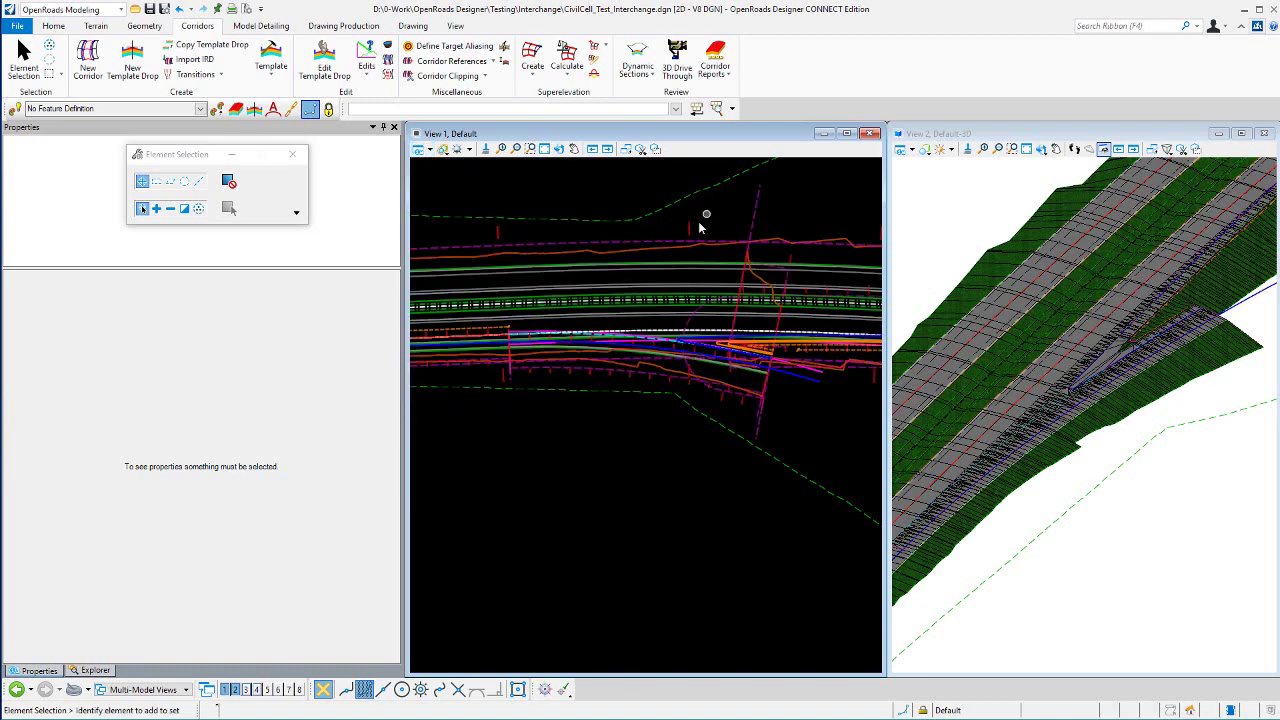
Select the 4-Lane corridor and choose Open Cross Section View from its context toolbar
click(690, 228)
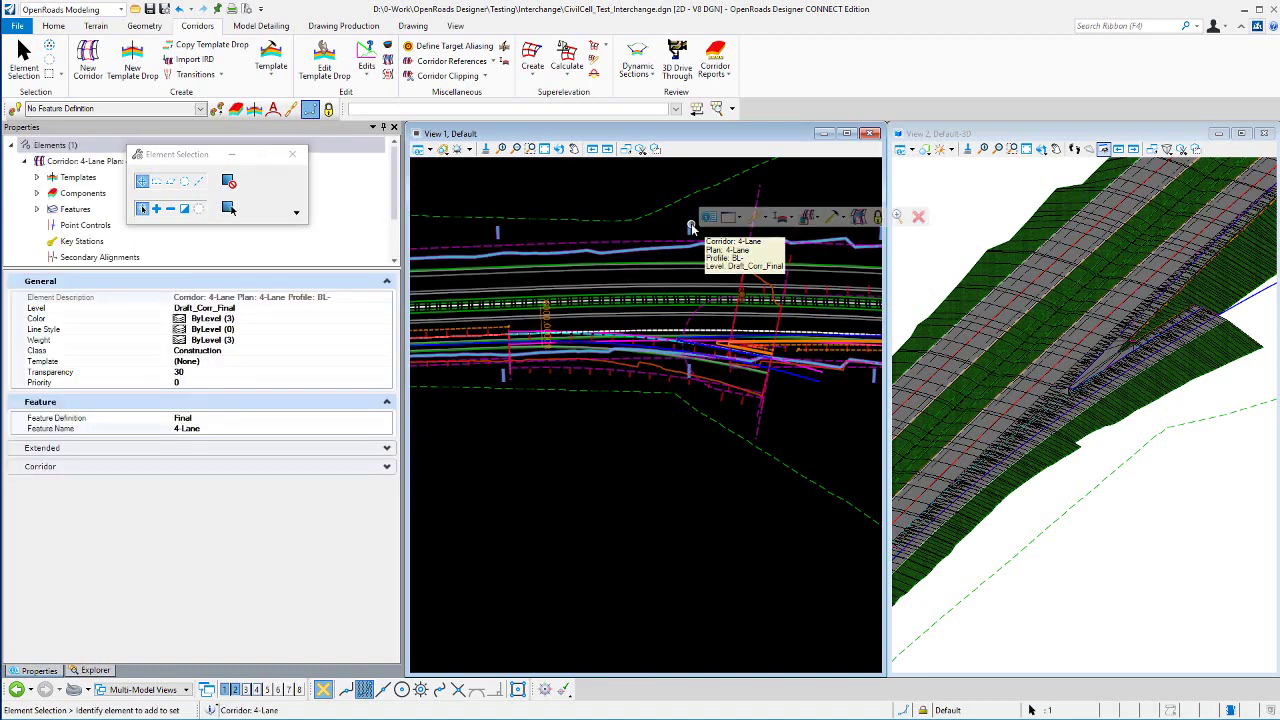
click(737, 220)
click(755, 265)
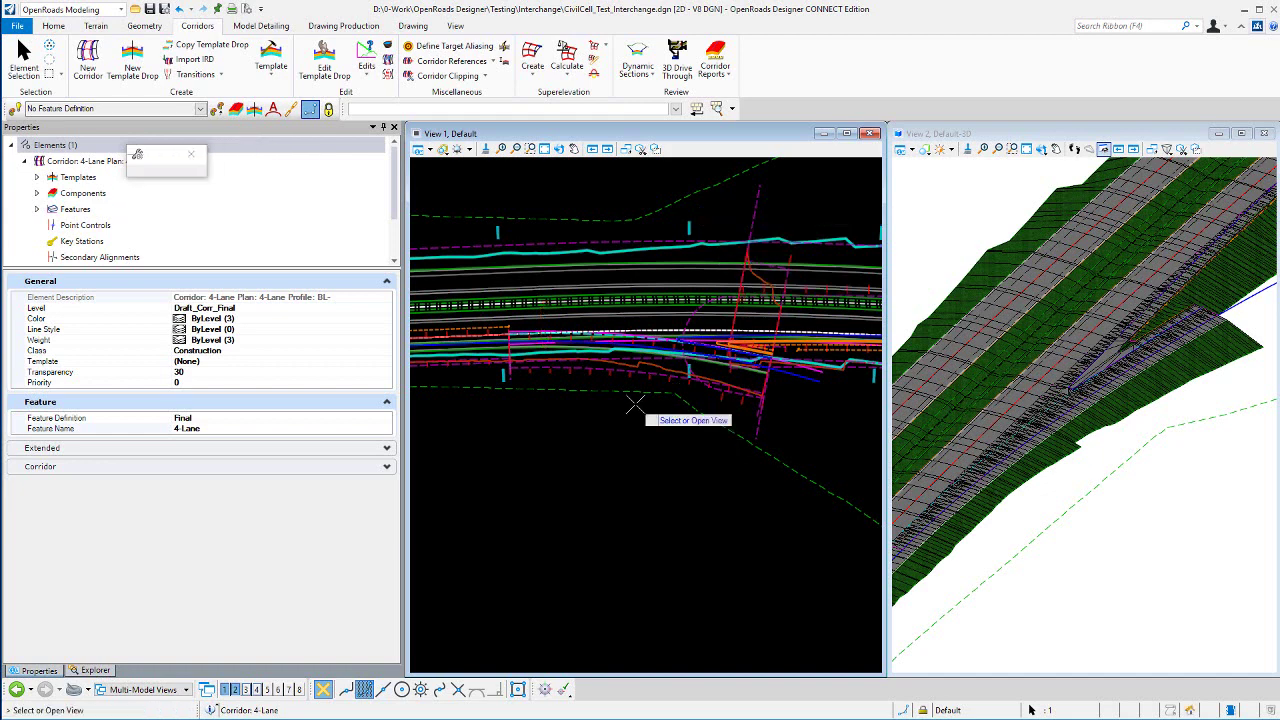
Open the cross-section view and jump it to station 9+20.17 by picking in the plan view
click(560, 560)
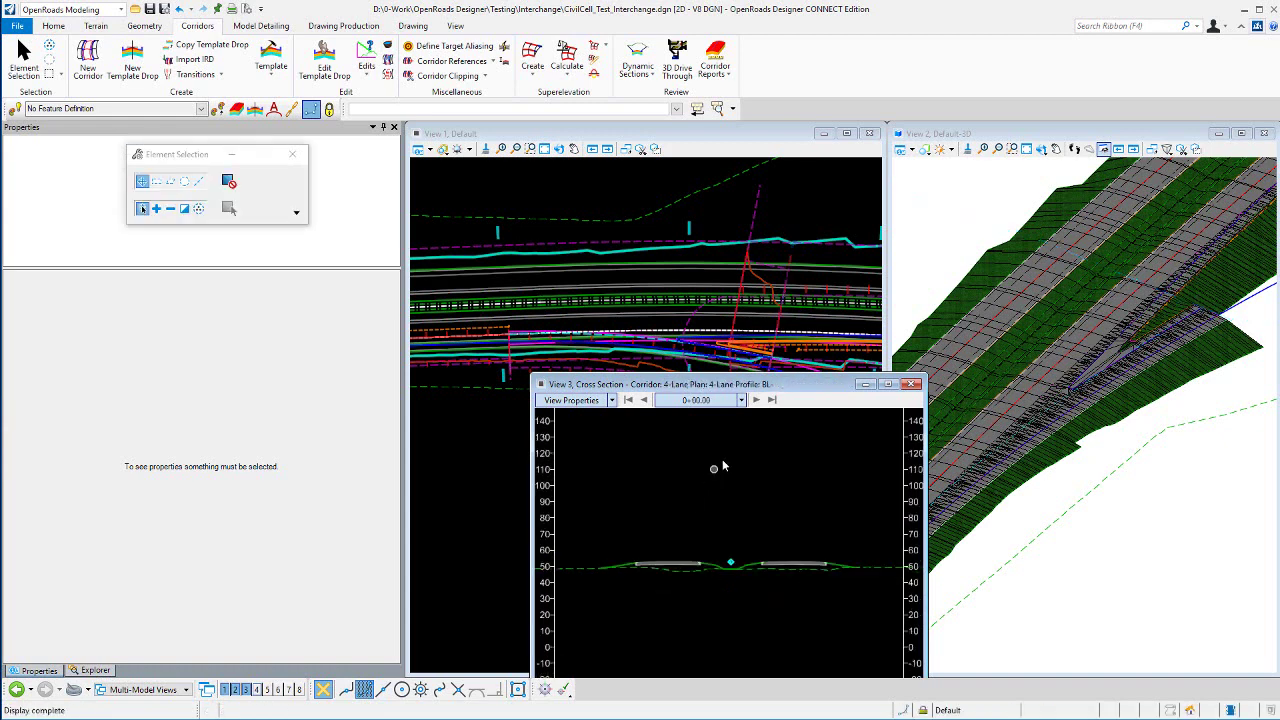
drag(733, 390, 1024, 413)
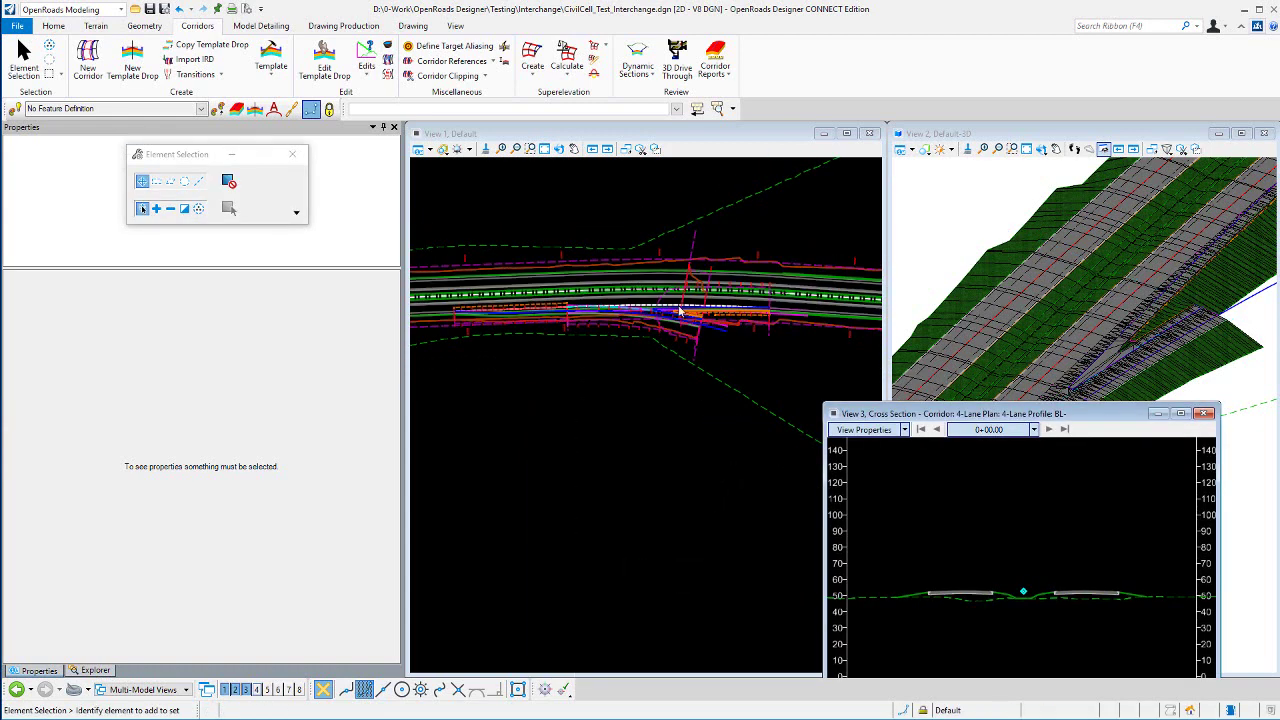
click(1048, 429)
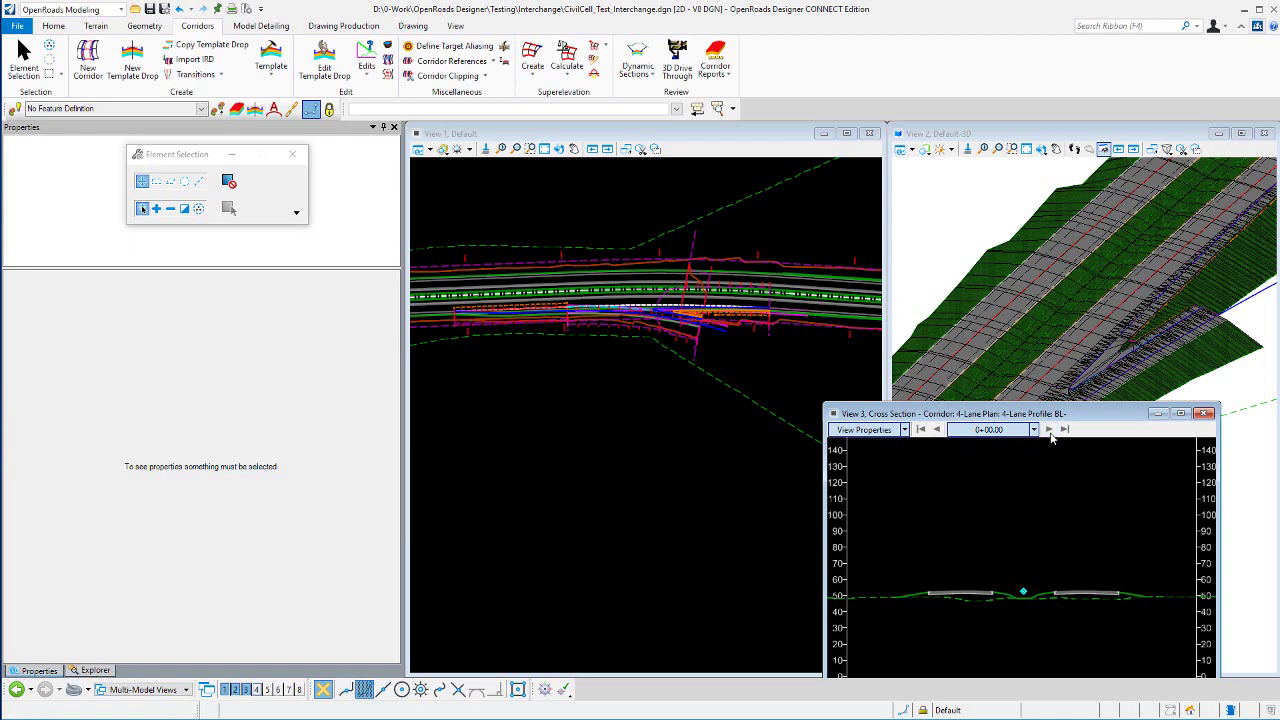
scroll(692, 420, down, 1)
right_click(676, 409)
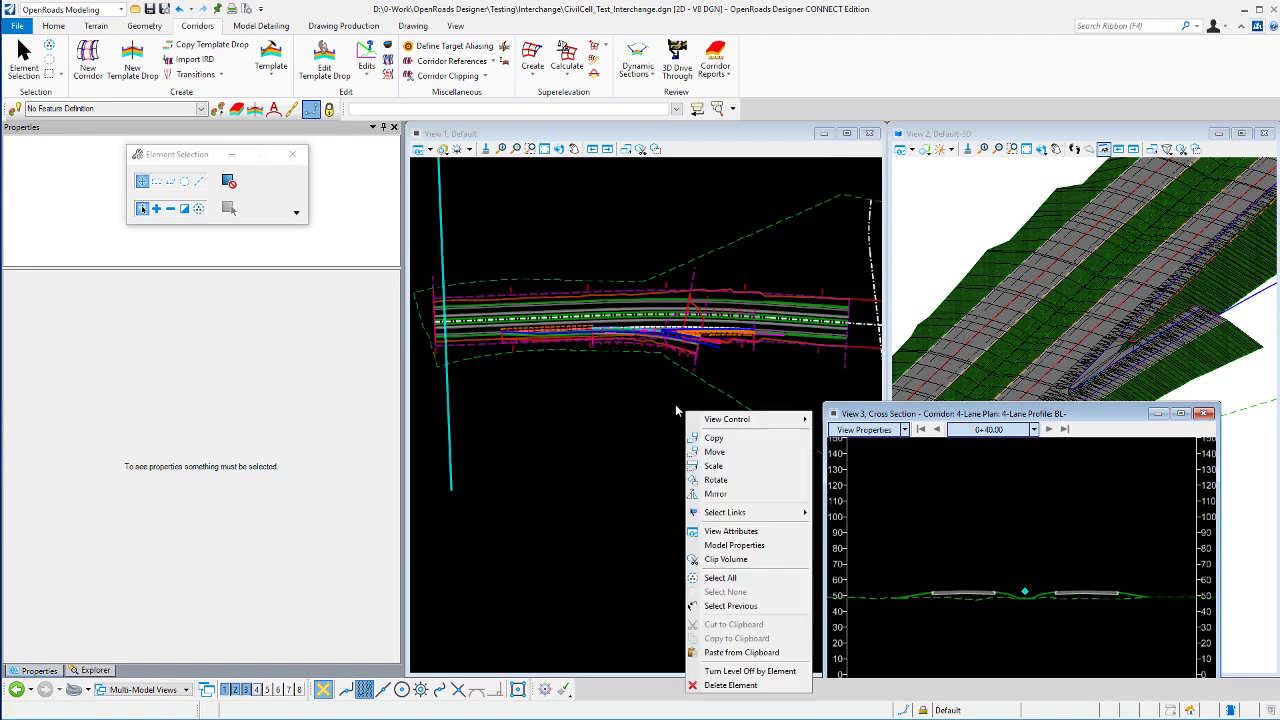
right_click(927, 464)
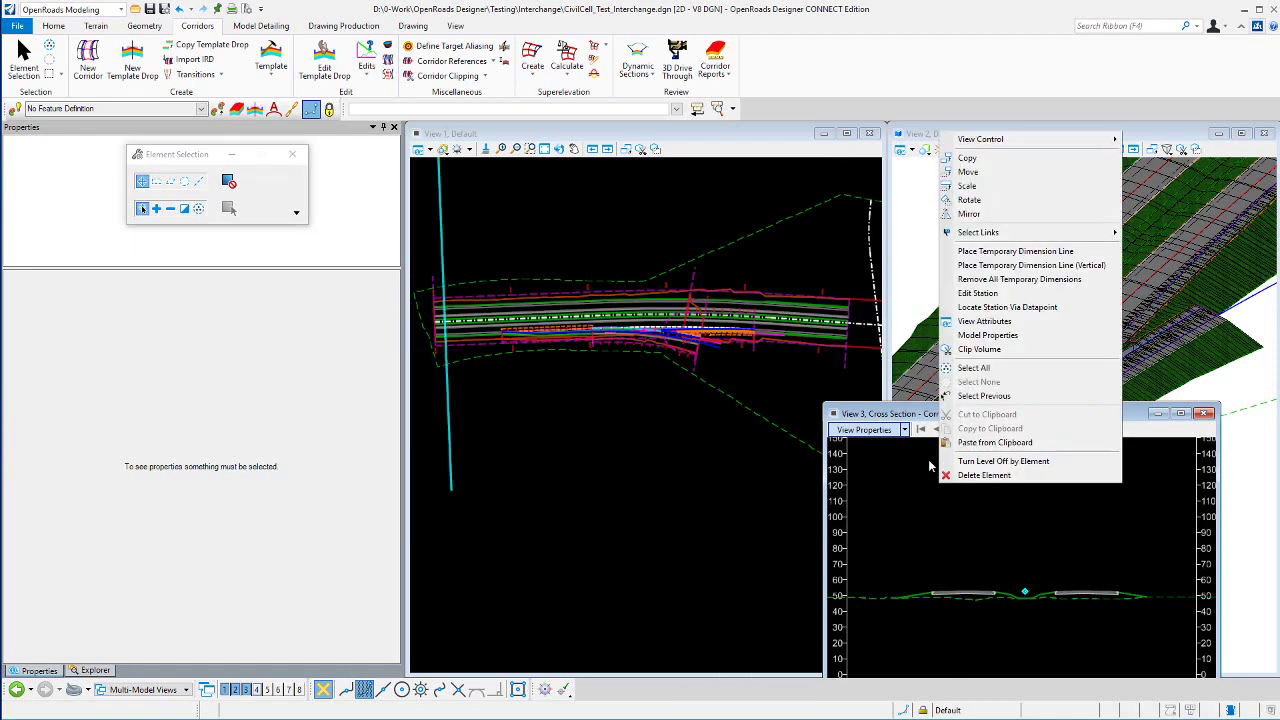
click(1007, 307)
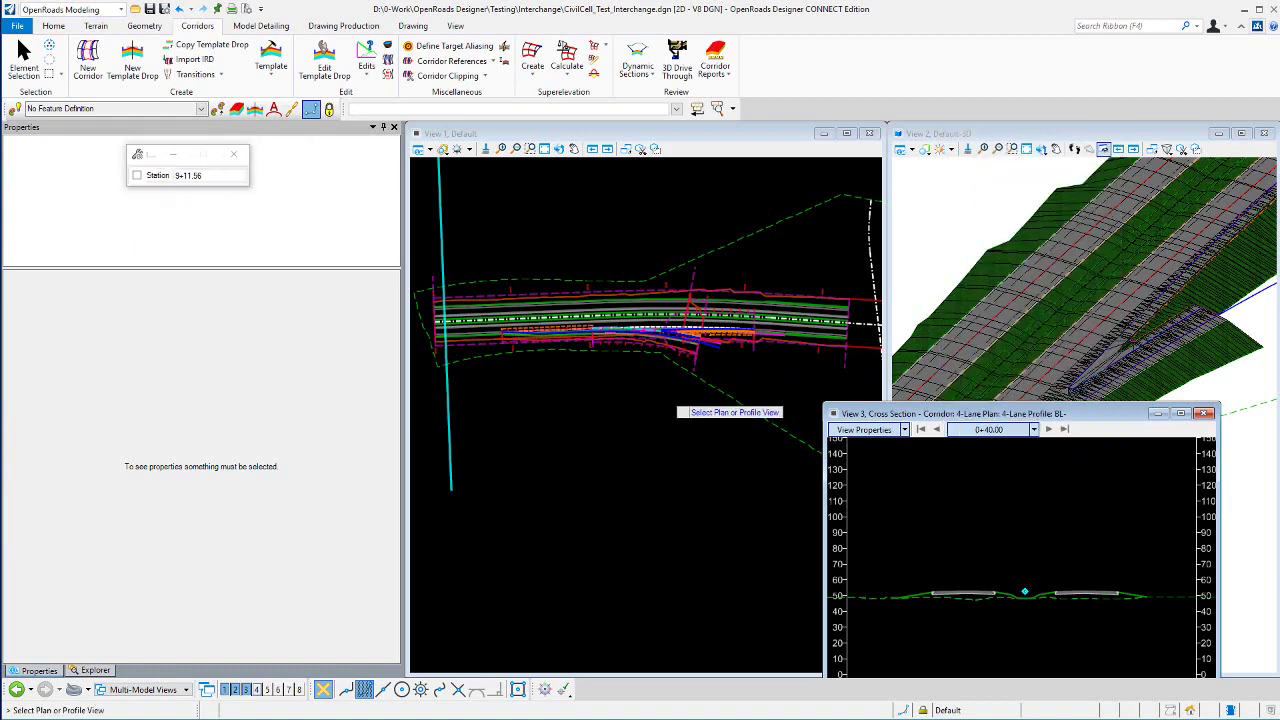
click(676, 404)
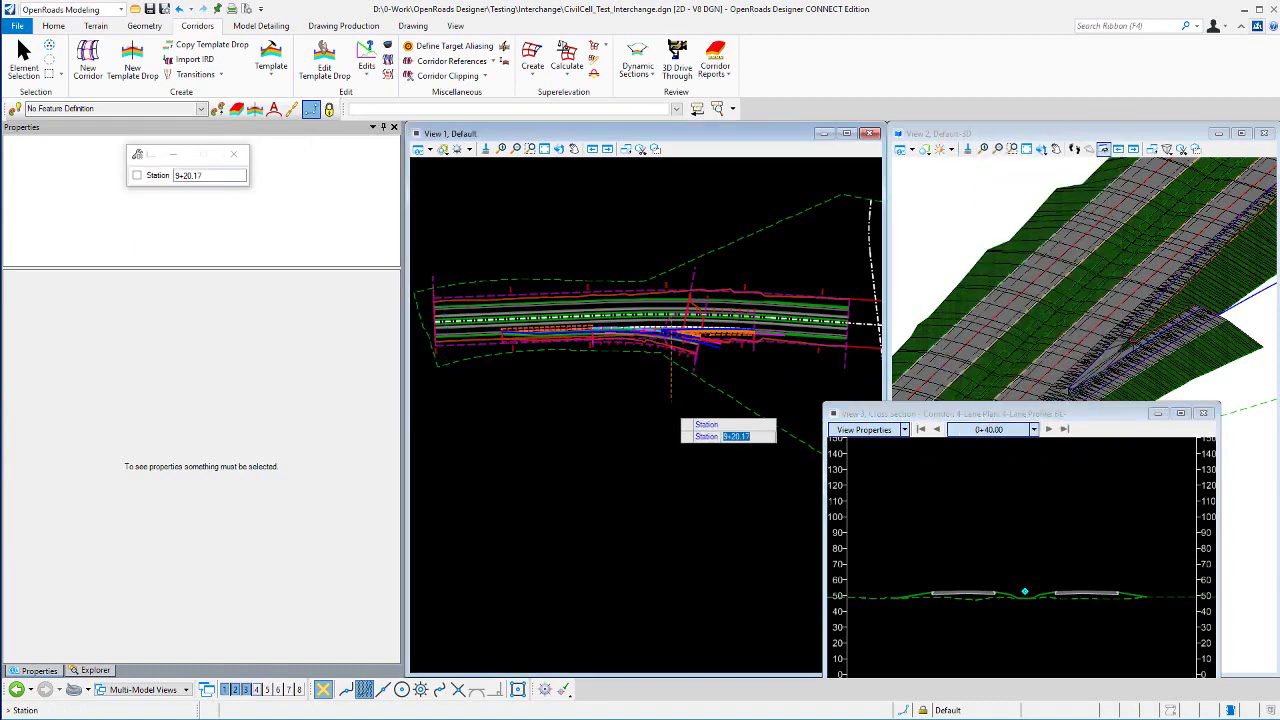
click(673, 426)
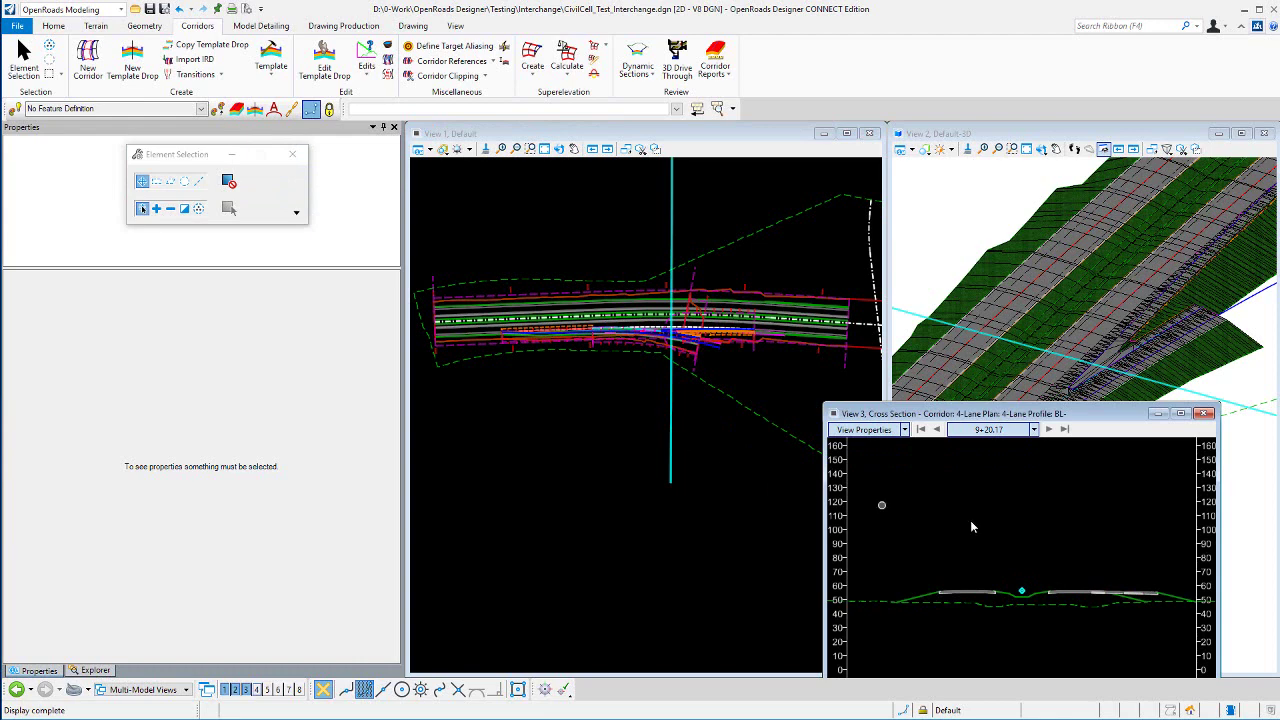
scroll(1110, 585, up, 2)
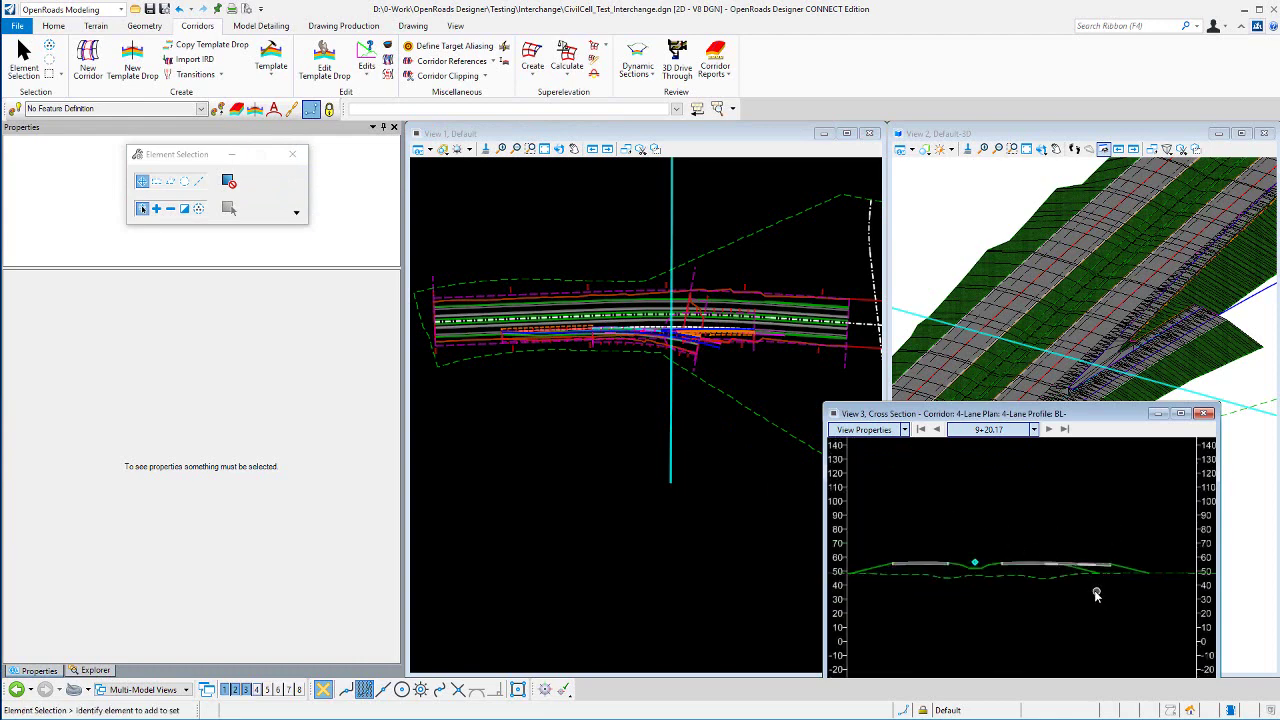
scroll(1073, 586, up, 1)
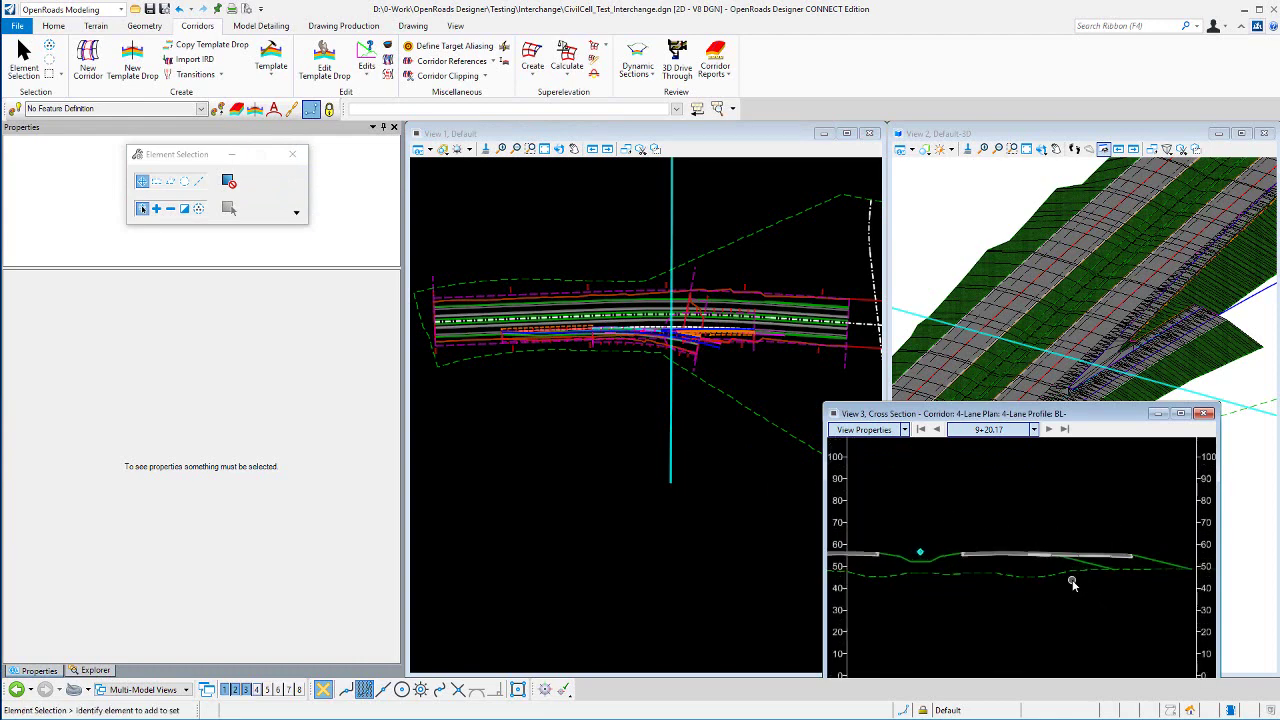
Step to the next station, 9+30.87, and zoom in and out to inspect the section
click(1048, 429)
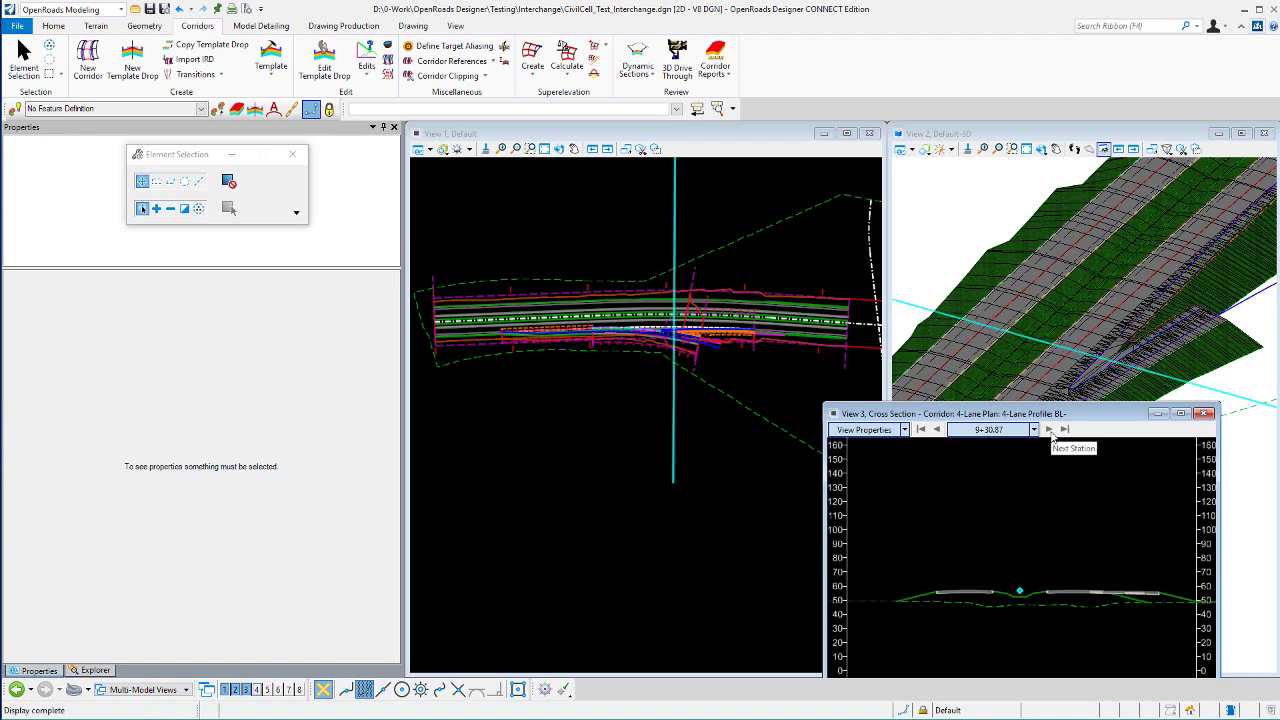
scroll(1160, 627, up, 3)
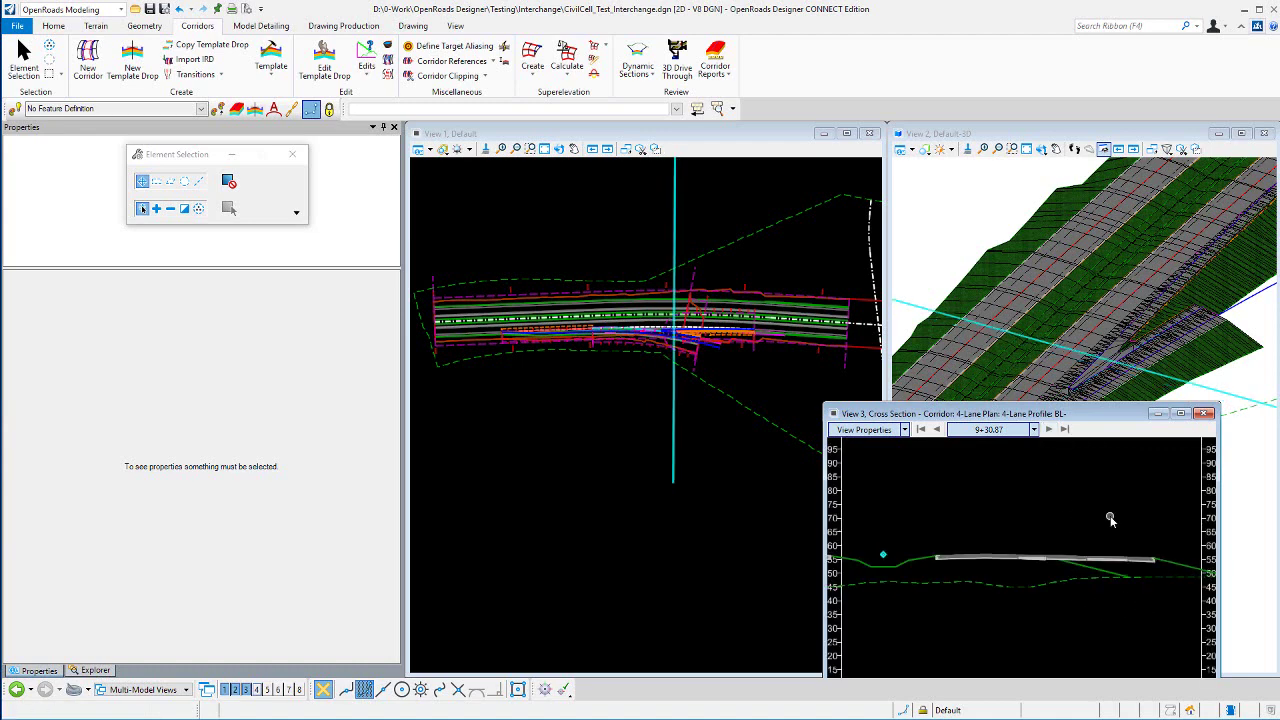
scroll(1067, 568, up, 2)
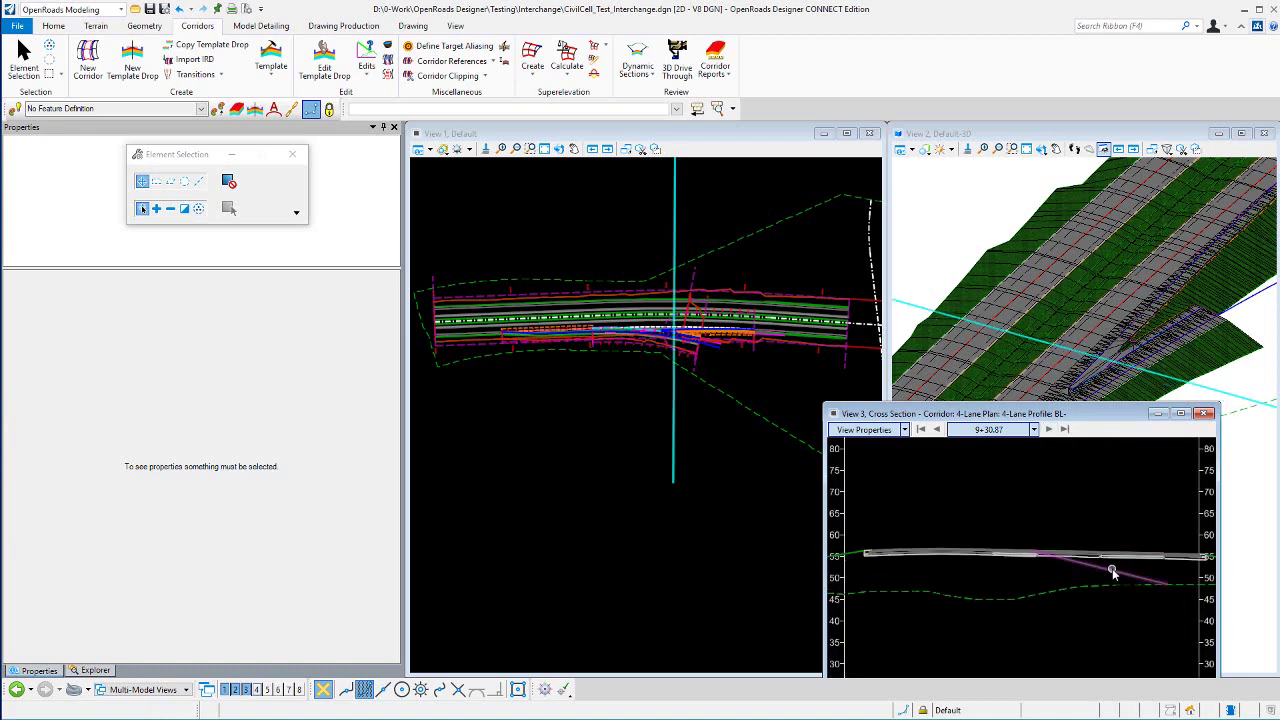
scroll(1036, 556, up, 1)
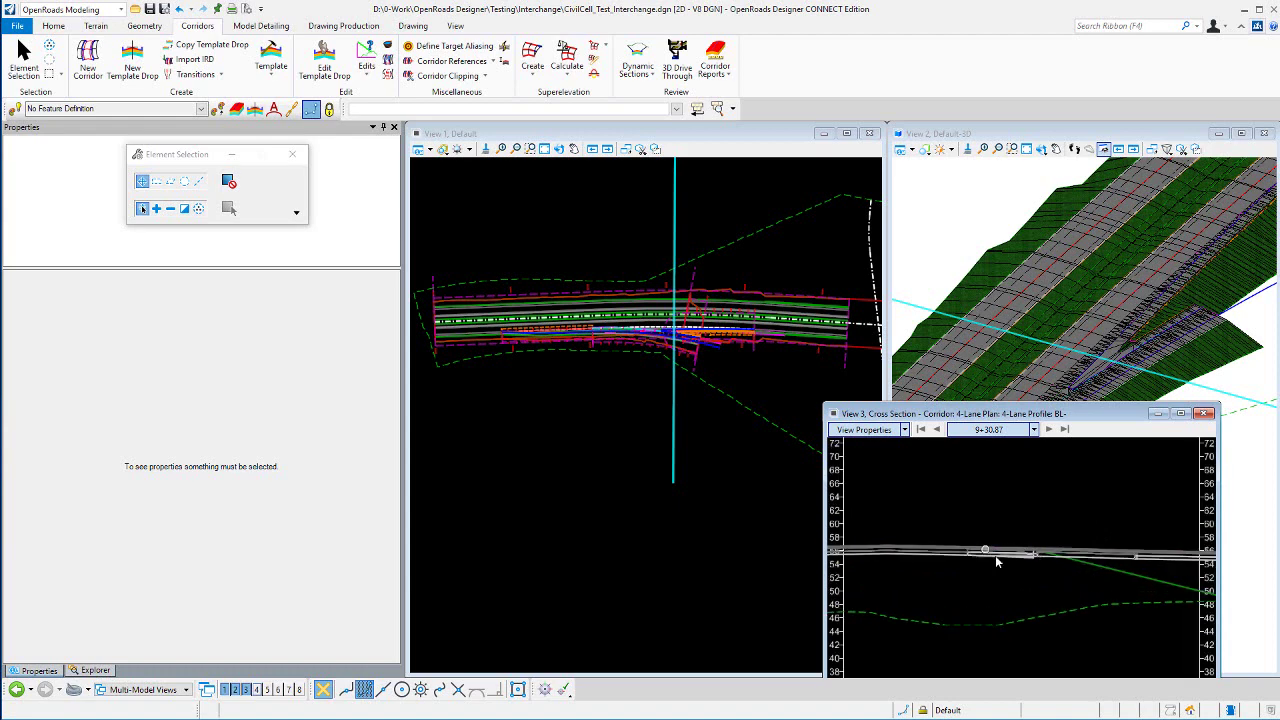
scroll(1092, 548, down, 1)
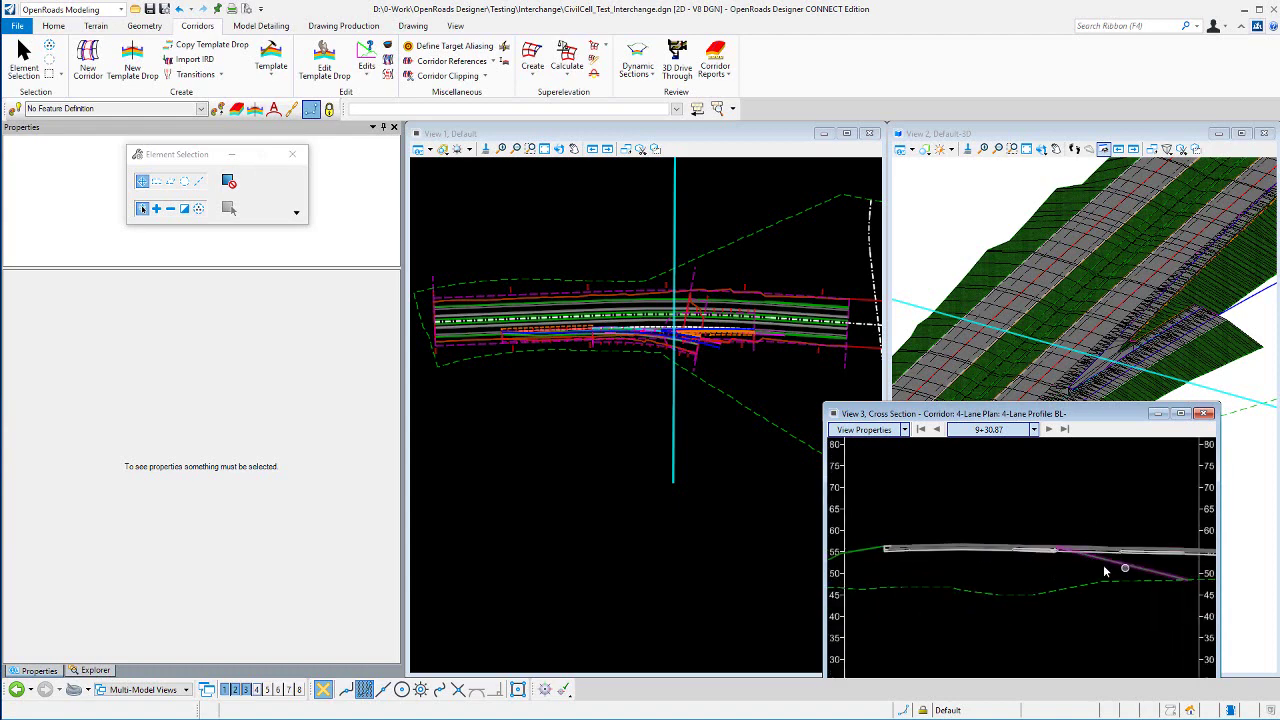
scroll(1106, 571, down, 1)
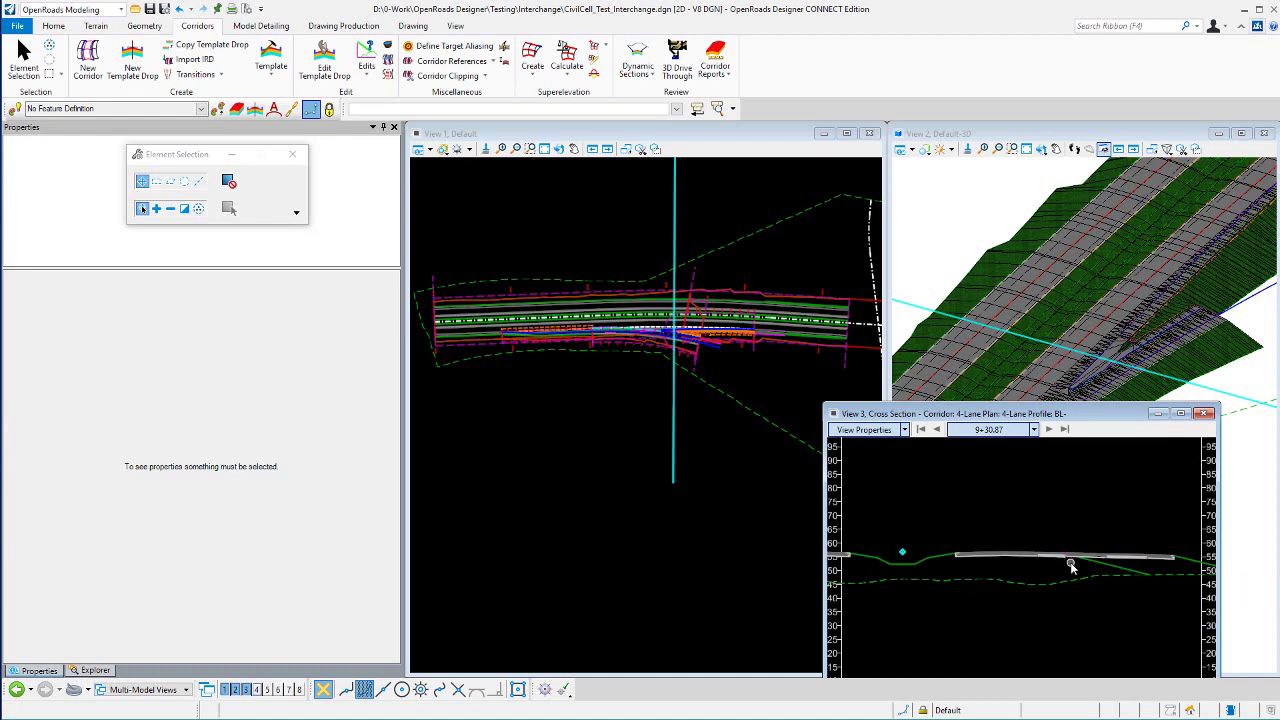
scroll(1050, 551, up, 1)
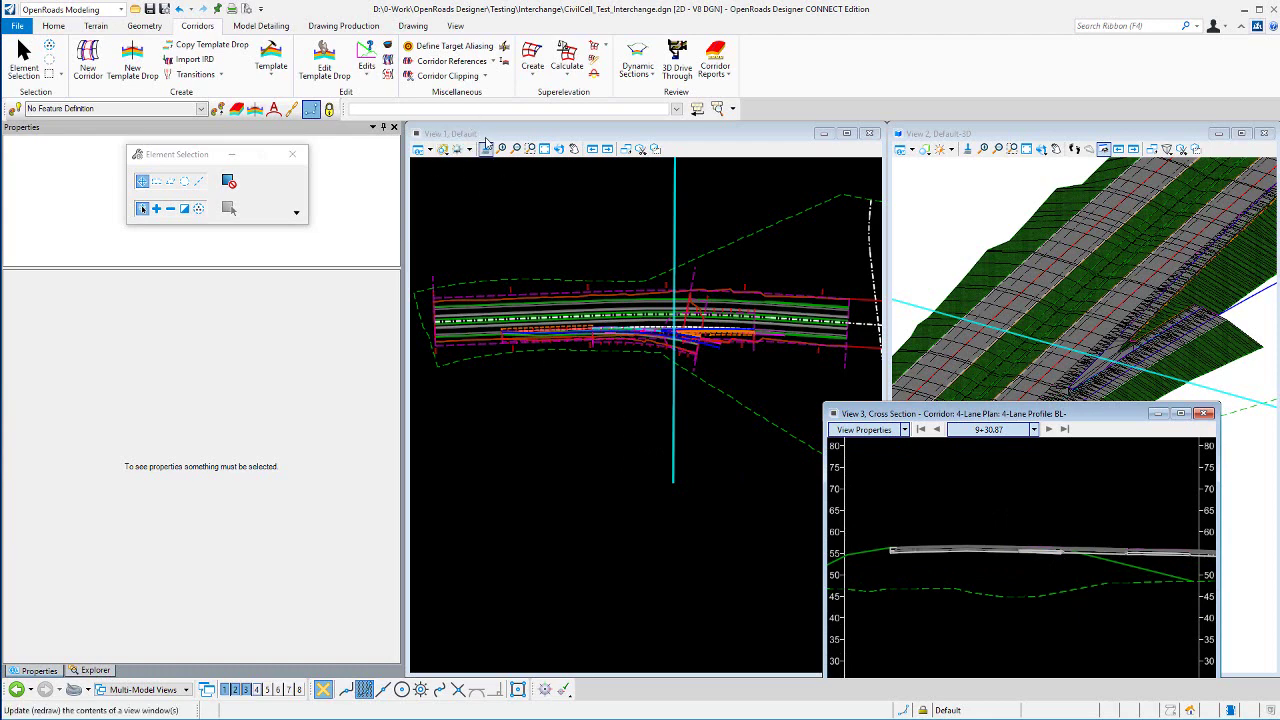
click(388, 46)
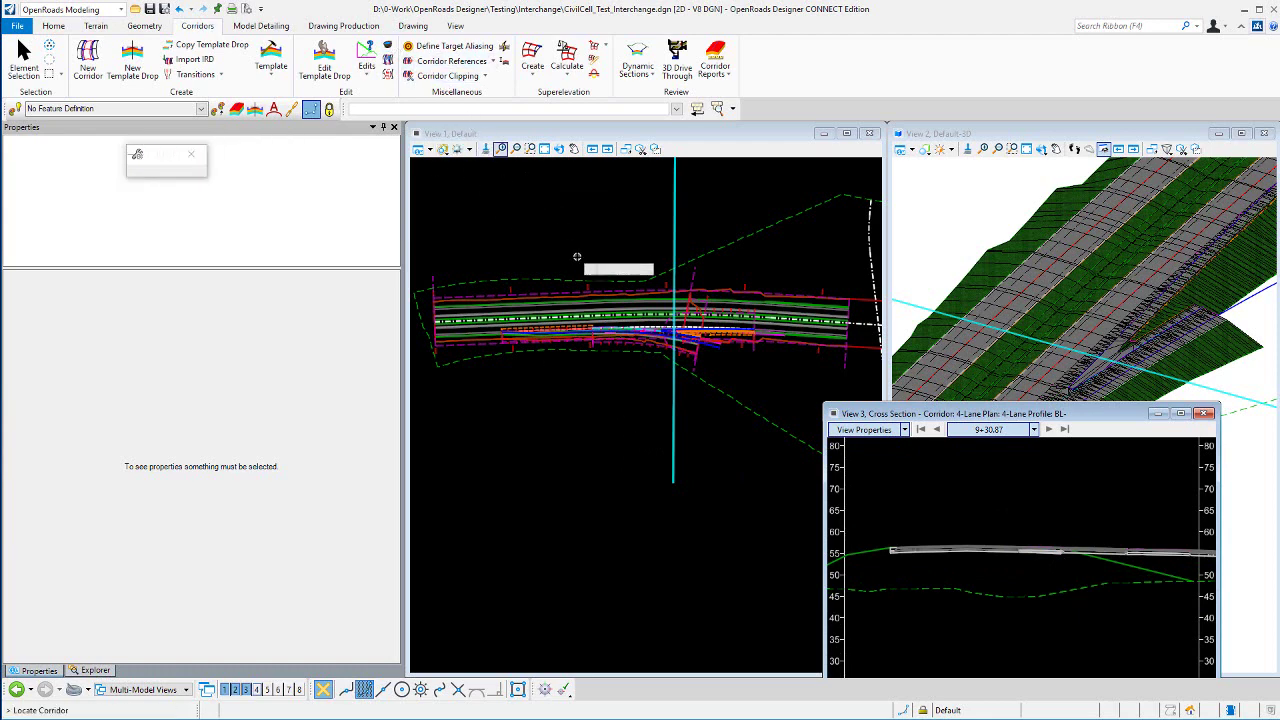
click(25, 55)
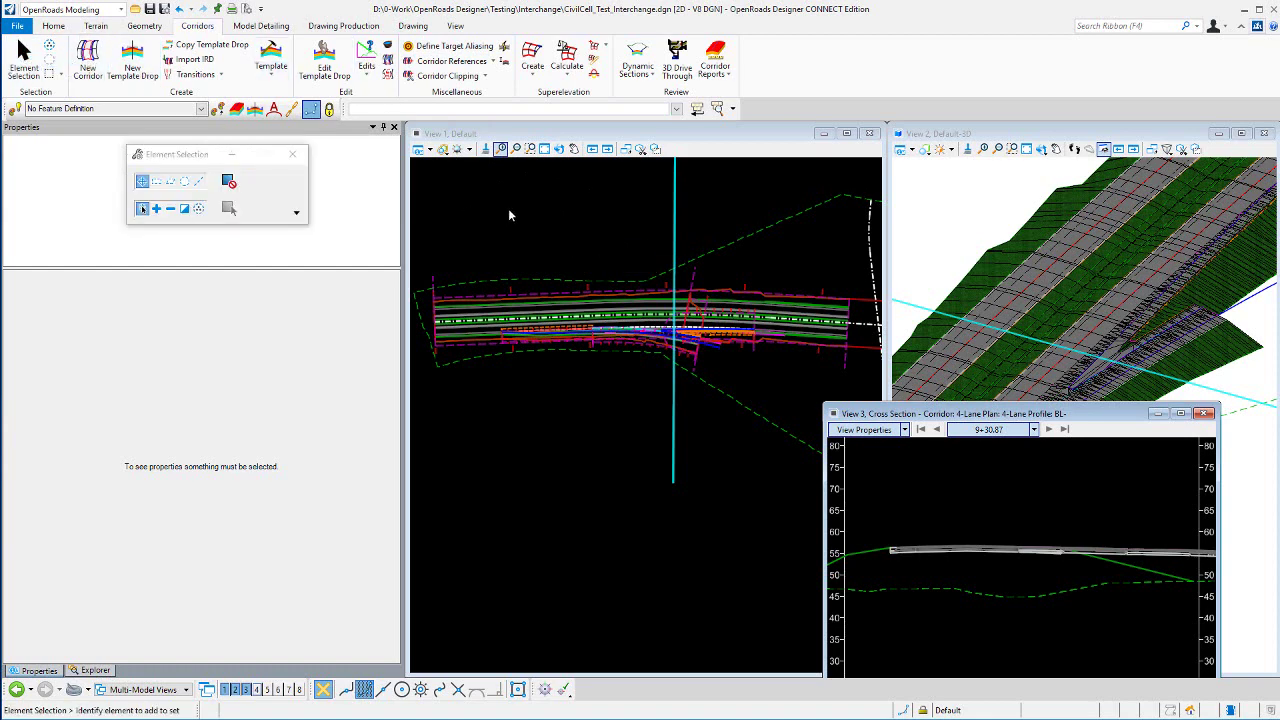
click(551, 292)
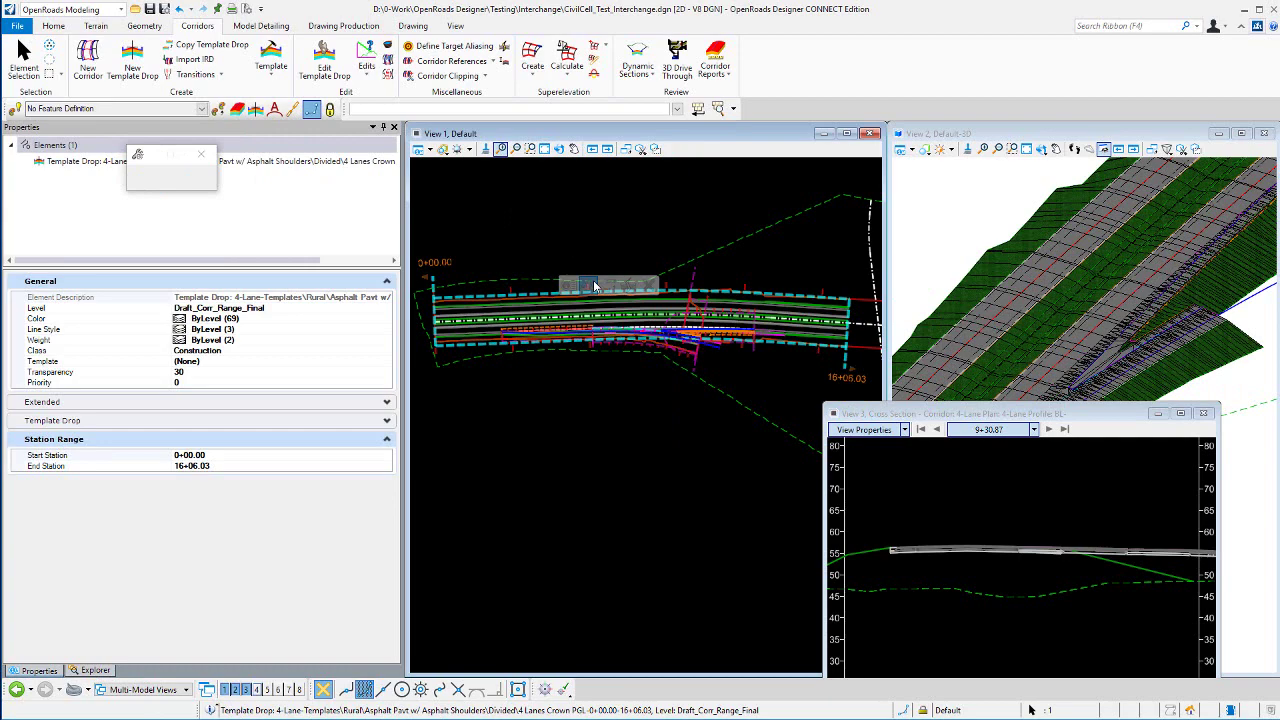
click(594, 284)
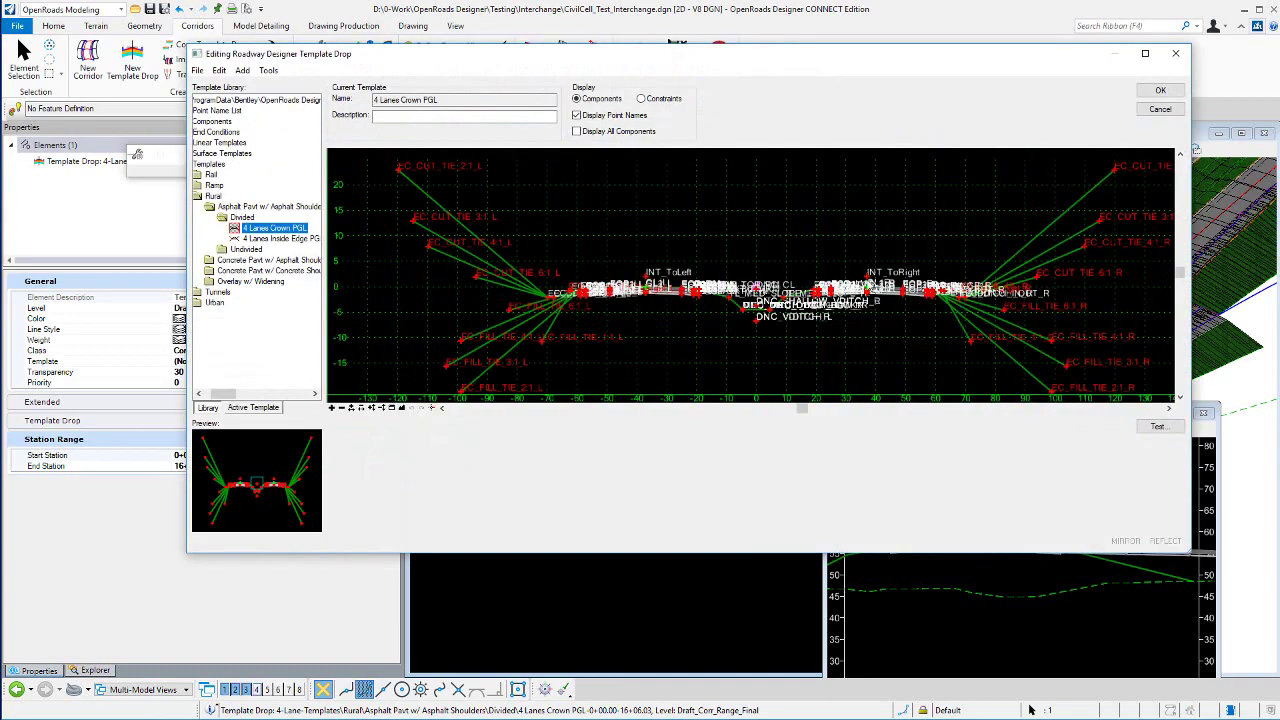
right_click(866, 282)
mouse_move(927, 481)
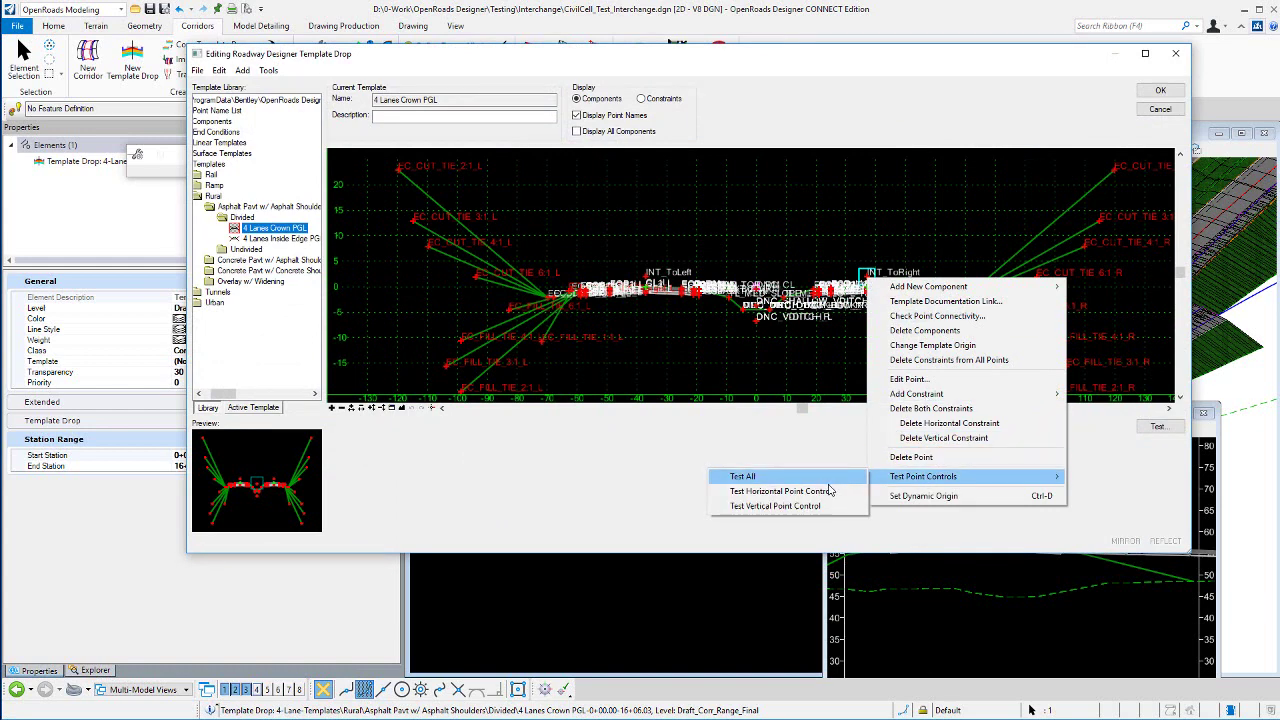
click(800, 492)
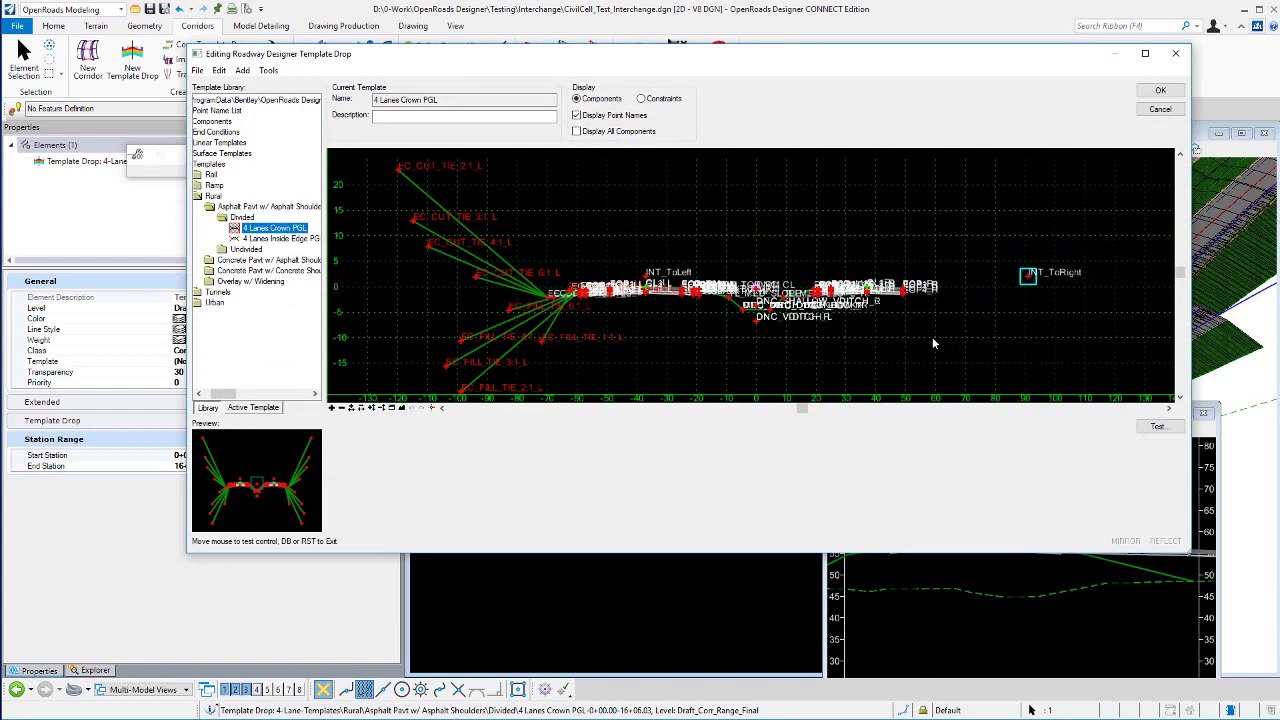
click(924, 338)
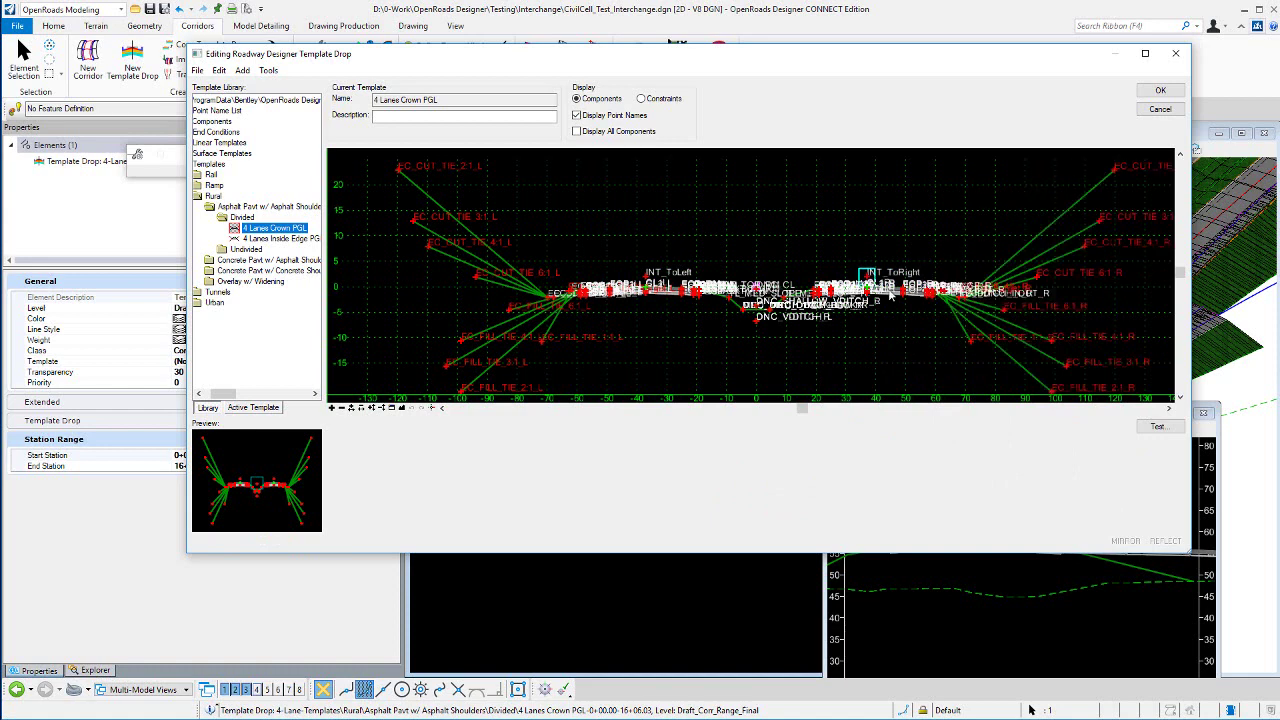
scroll(940, 295, up, 2)
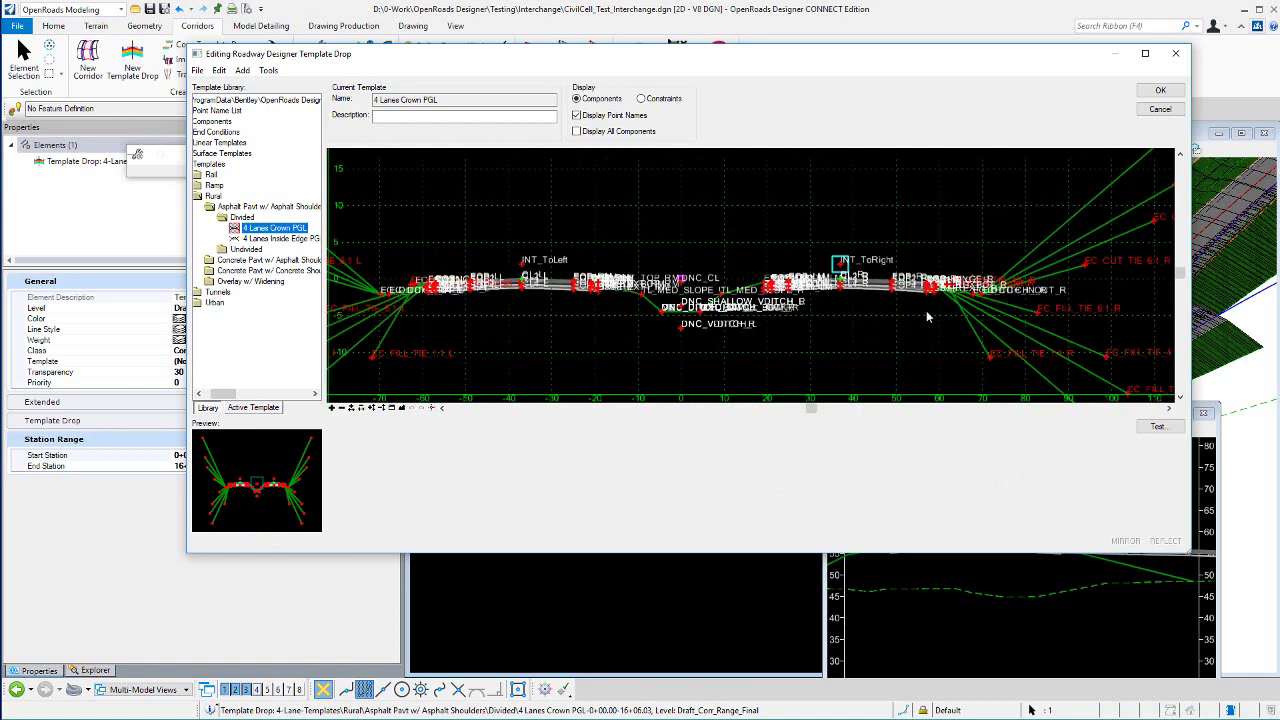
mouse_move(900, 292)
double_click(842, 266)
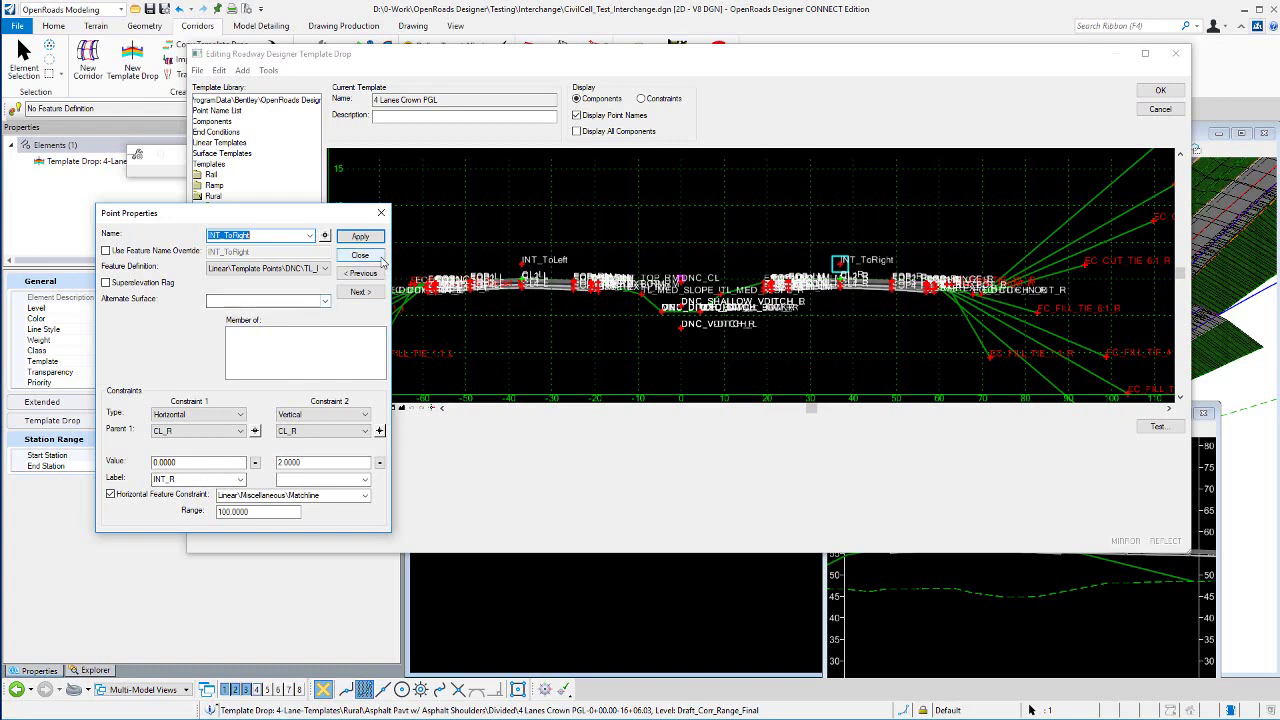
click(360, 255)
click(1160, 109)
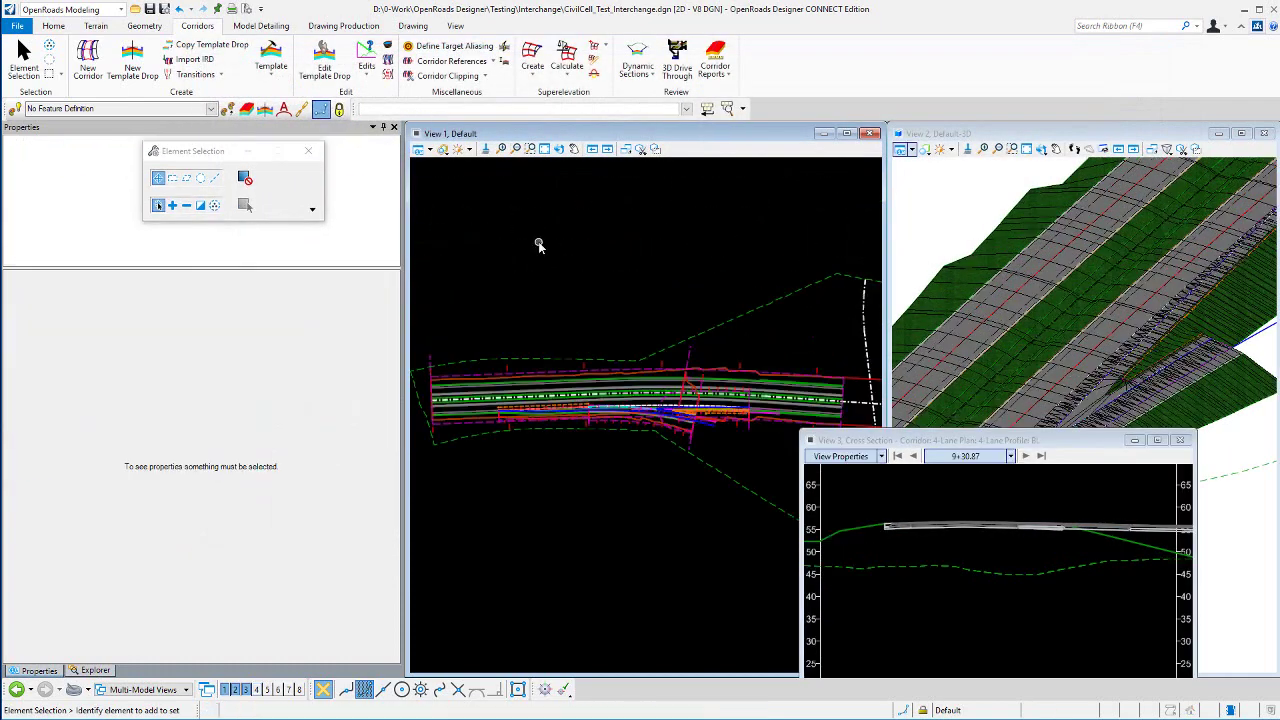
Open Corridor Objects for the 4-Lane corridor and add a new parametric constraint
click(388, 47)
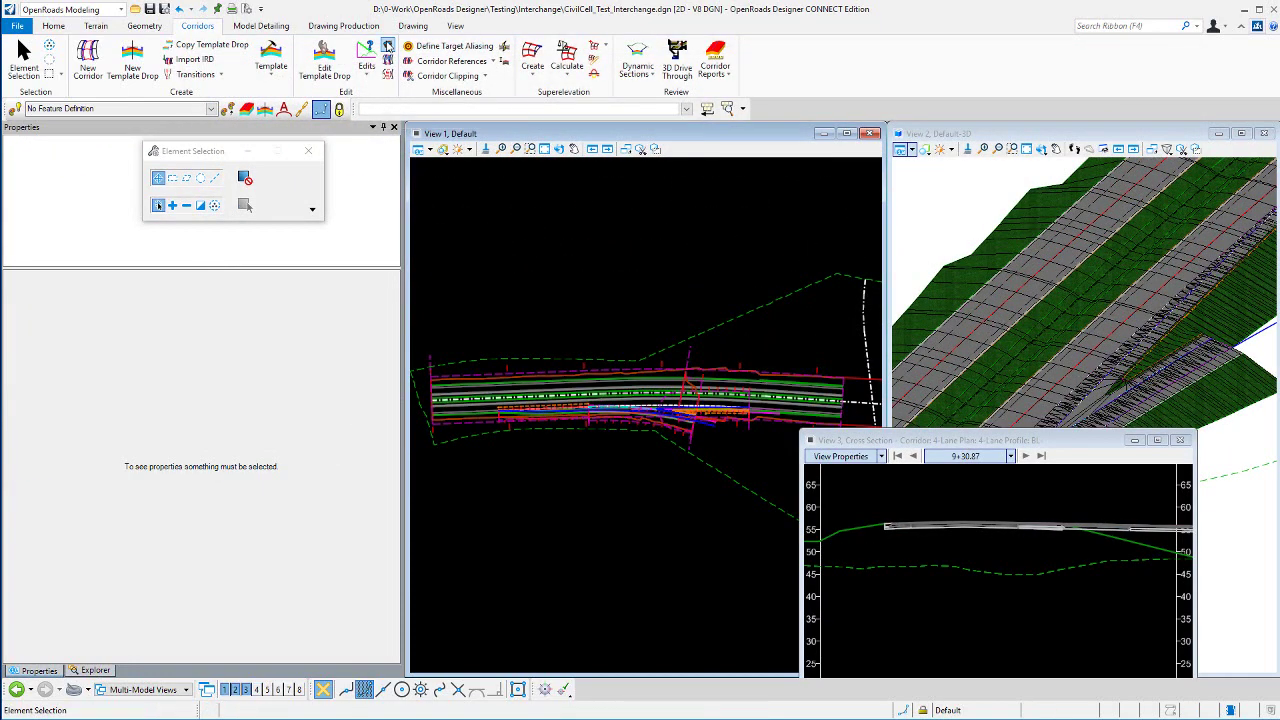
click(502, 366)
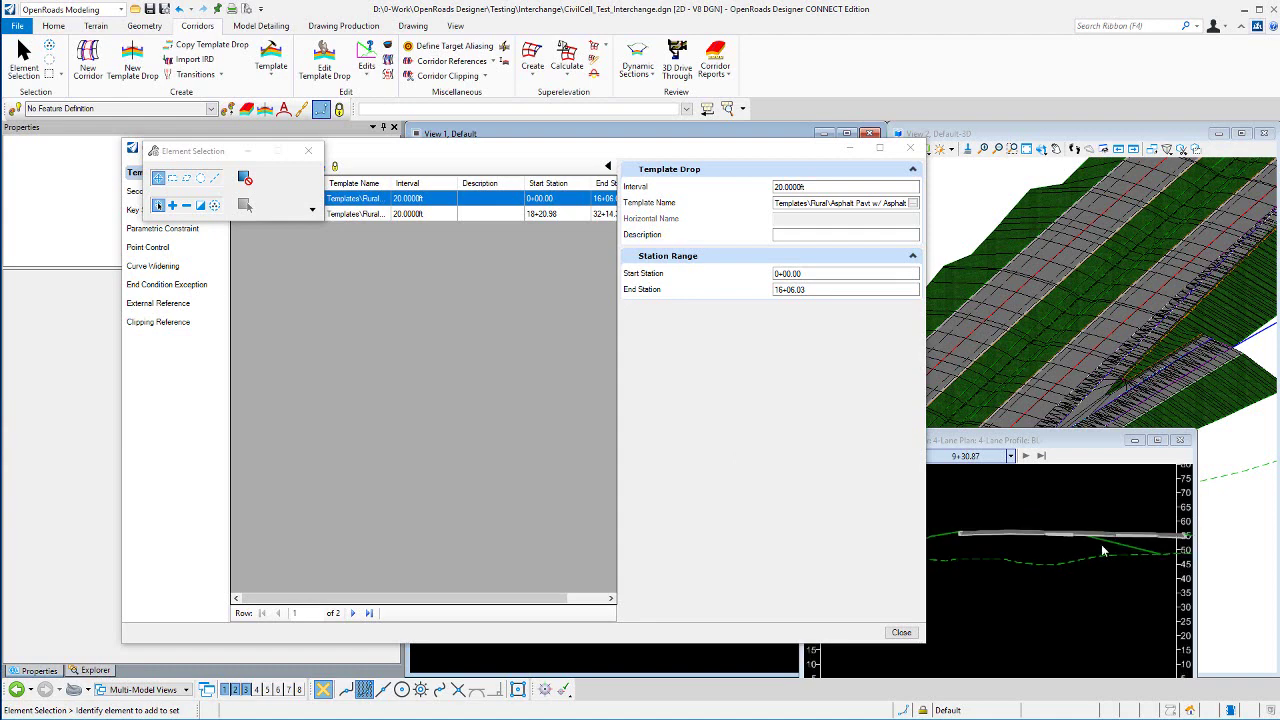
click(335, 147)
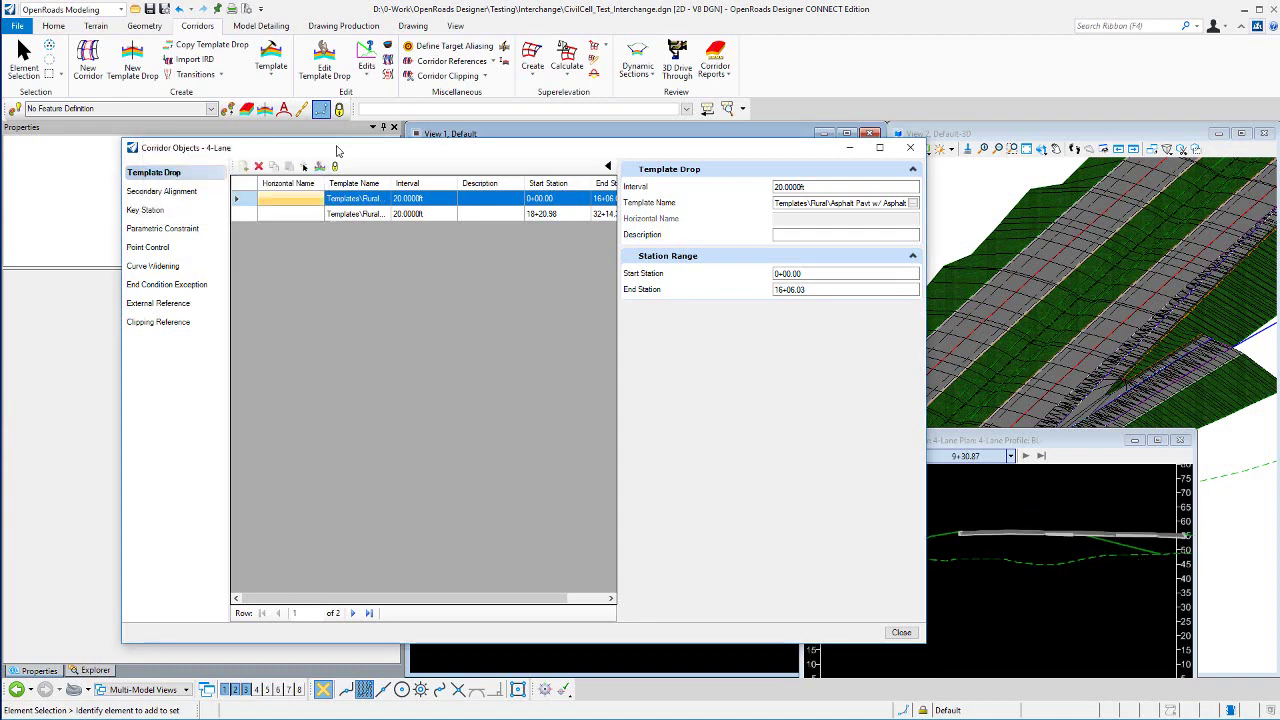
click(162, 228)
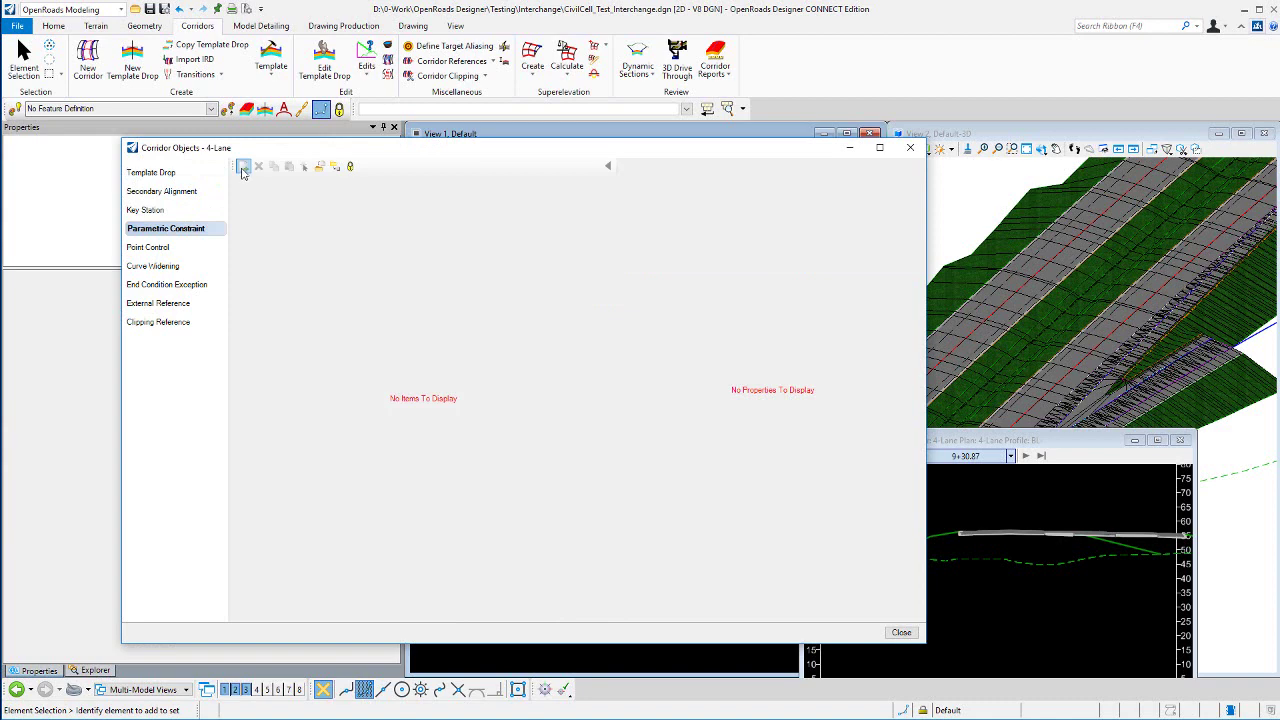
click(243, 166)
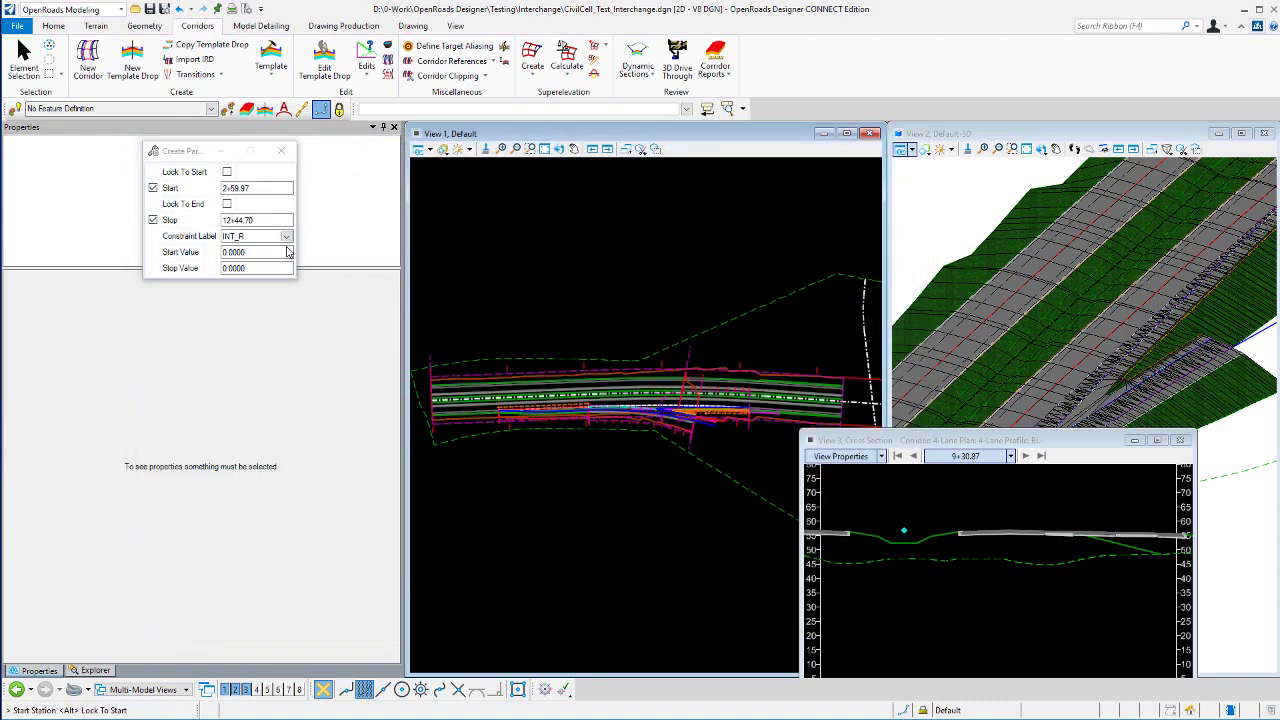
Set constraint label INT_R with start and stop values 1, and unlock the start/stop stations
click(286, 236)
scroll(330, 316, down, 6)
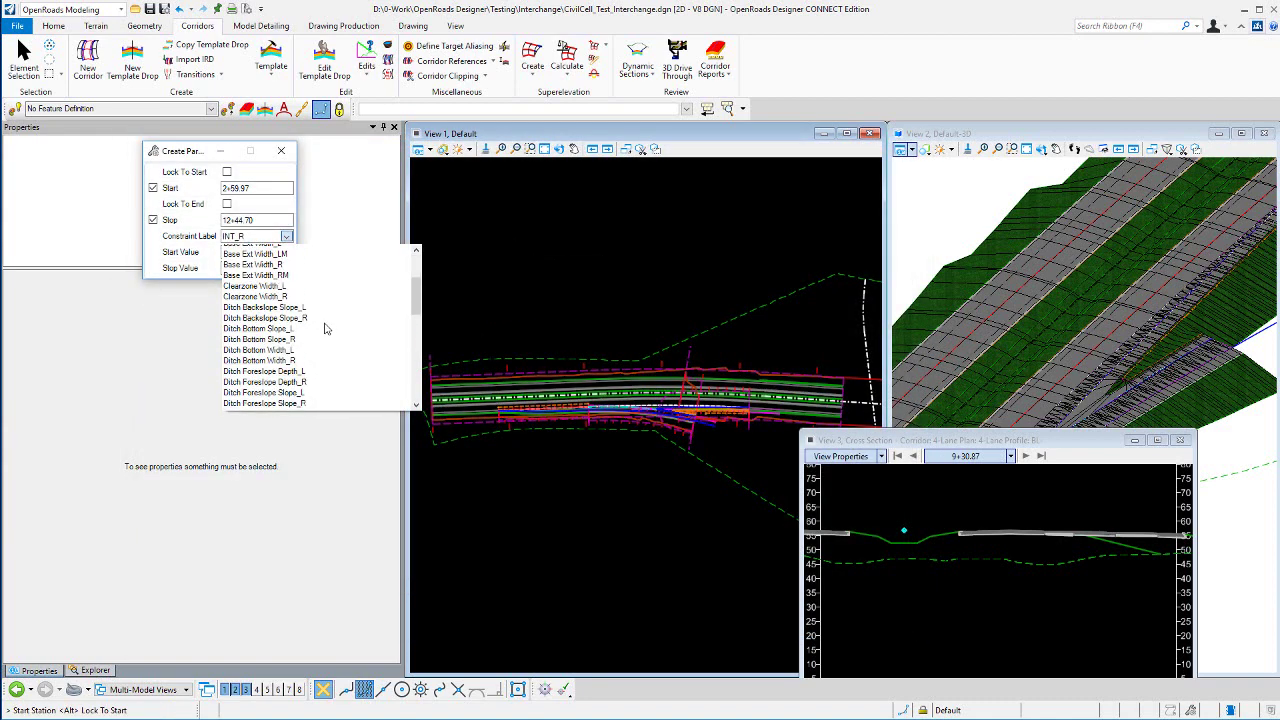
click(257, 345)
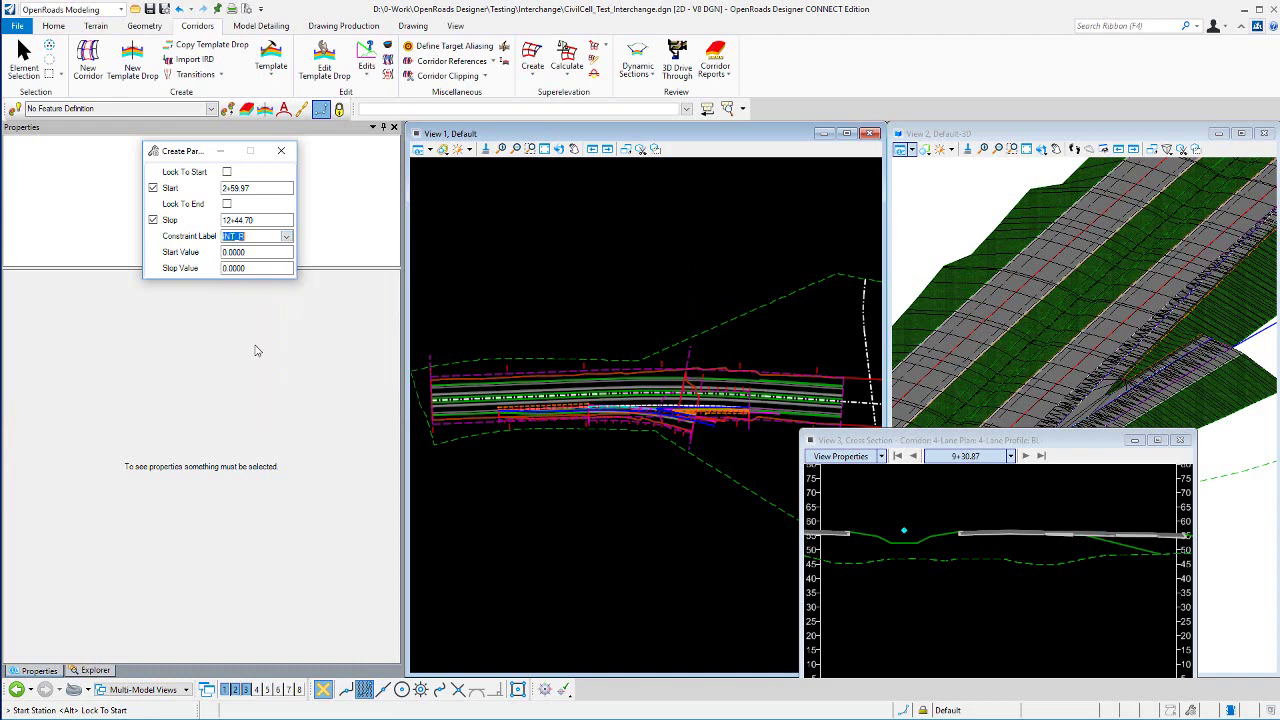
key(Tab)
text(1)
key(Tab)
text(1)
click(152, 188)
click(152, 219)
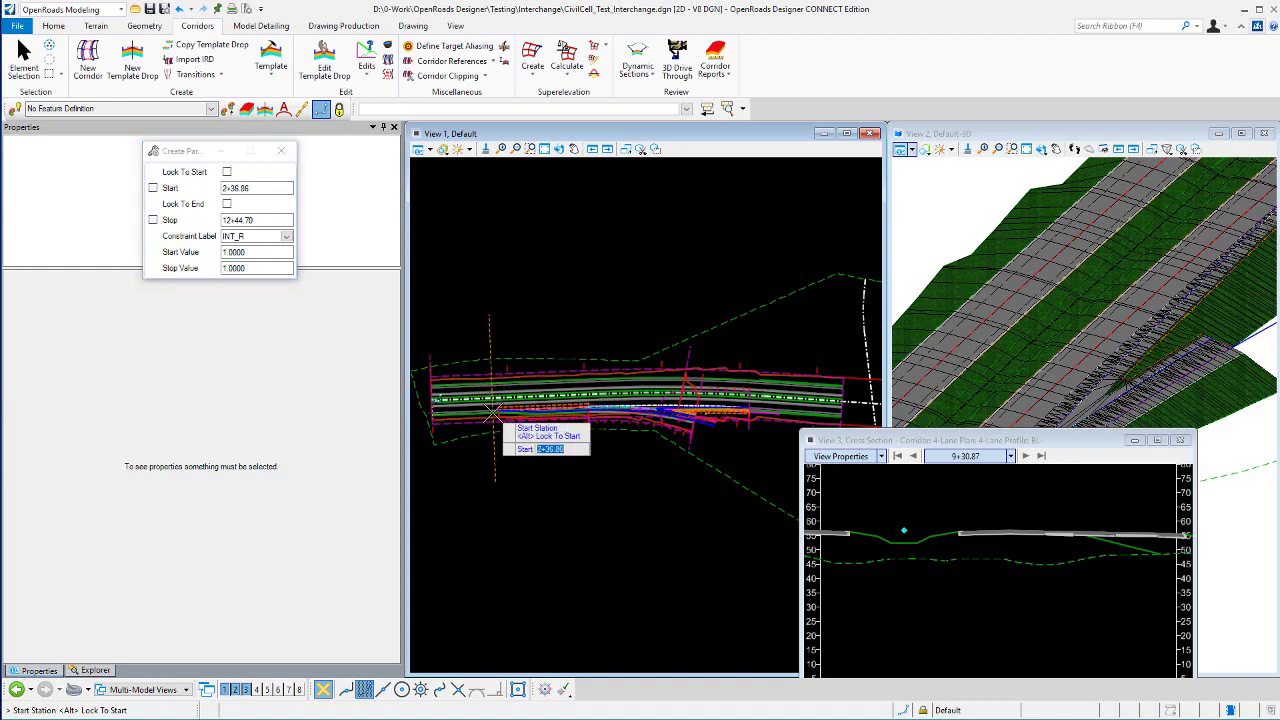
scroll(496, 406, up, 5)
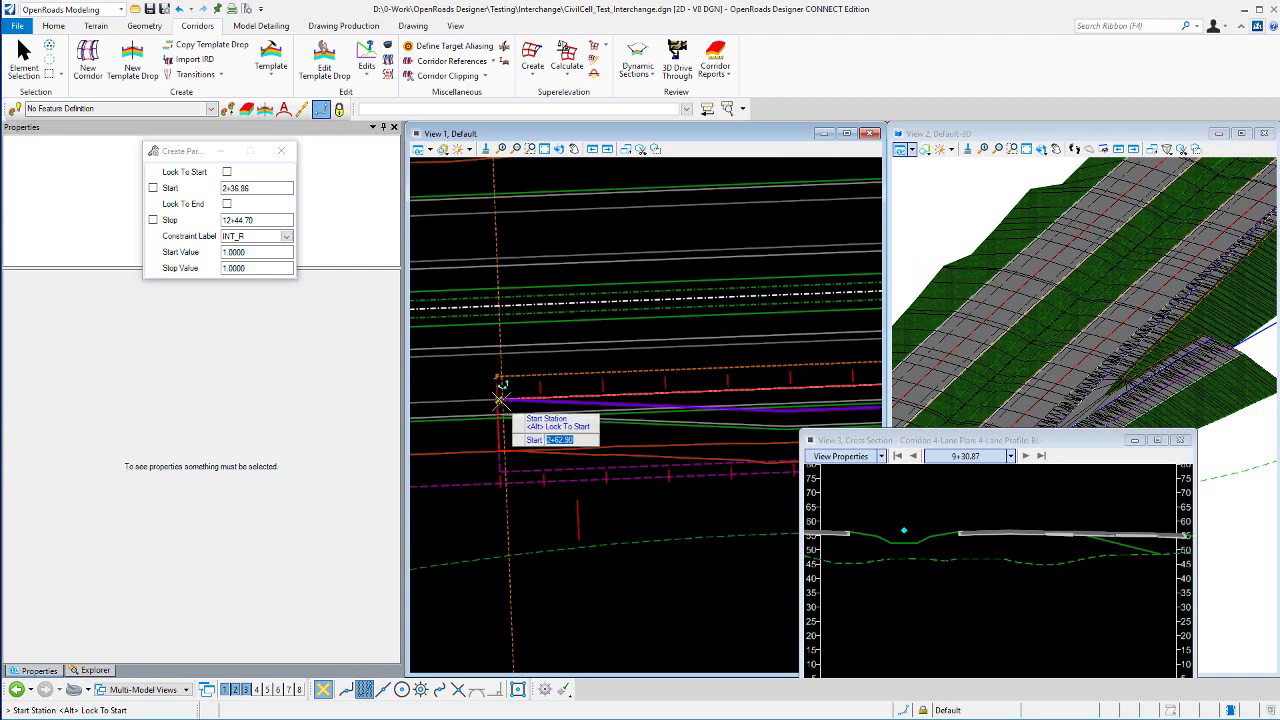
scroll(500, 400, up, 4)
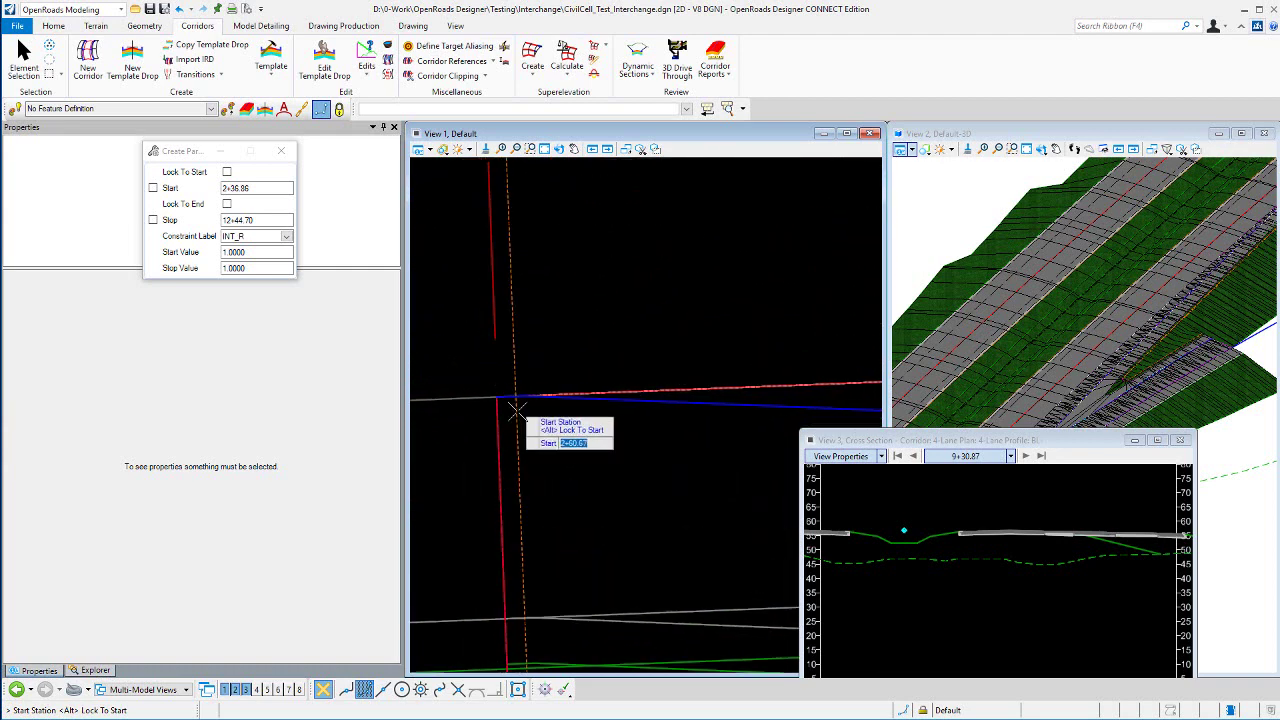
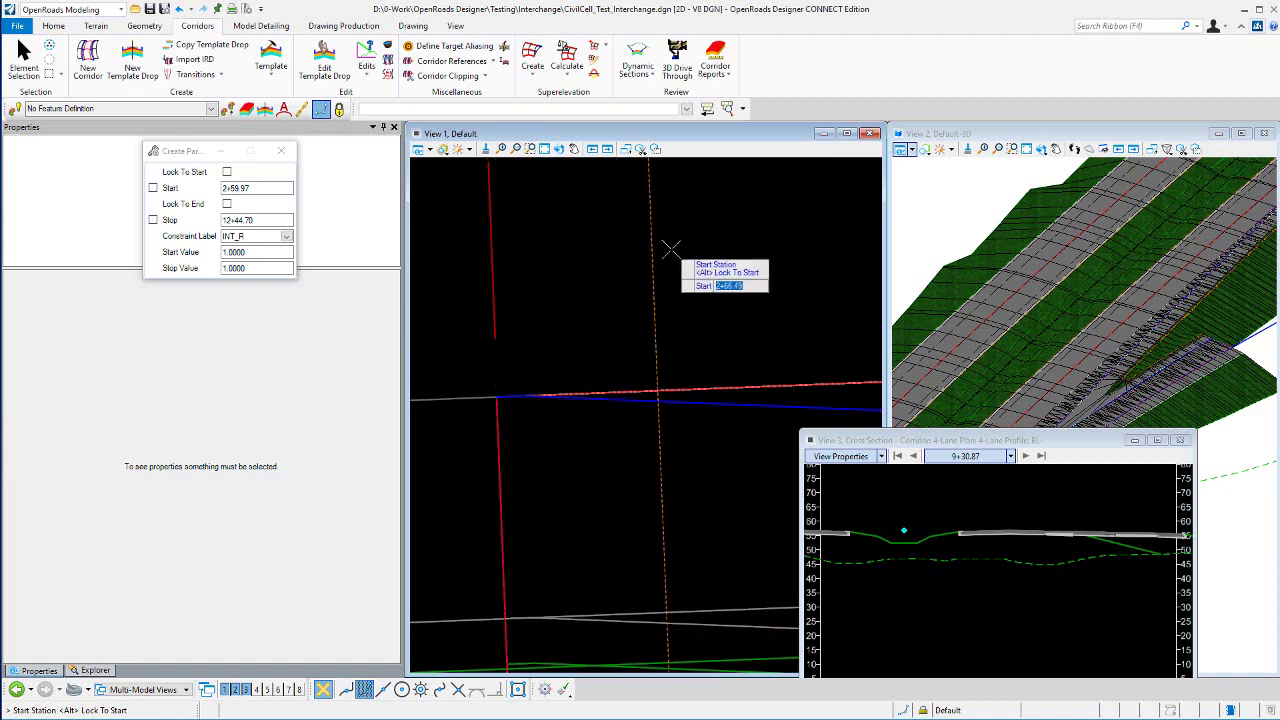
Key in and lock start station 2+59.97 and stop station 12+44.70 for the constraint
scroll(543, 327, down, 2)
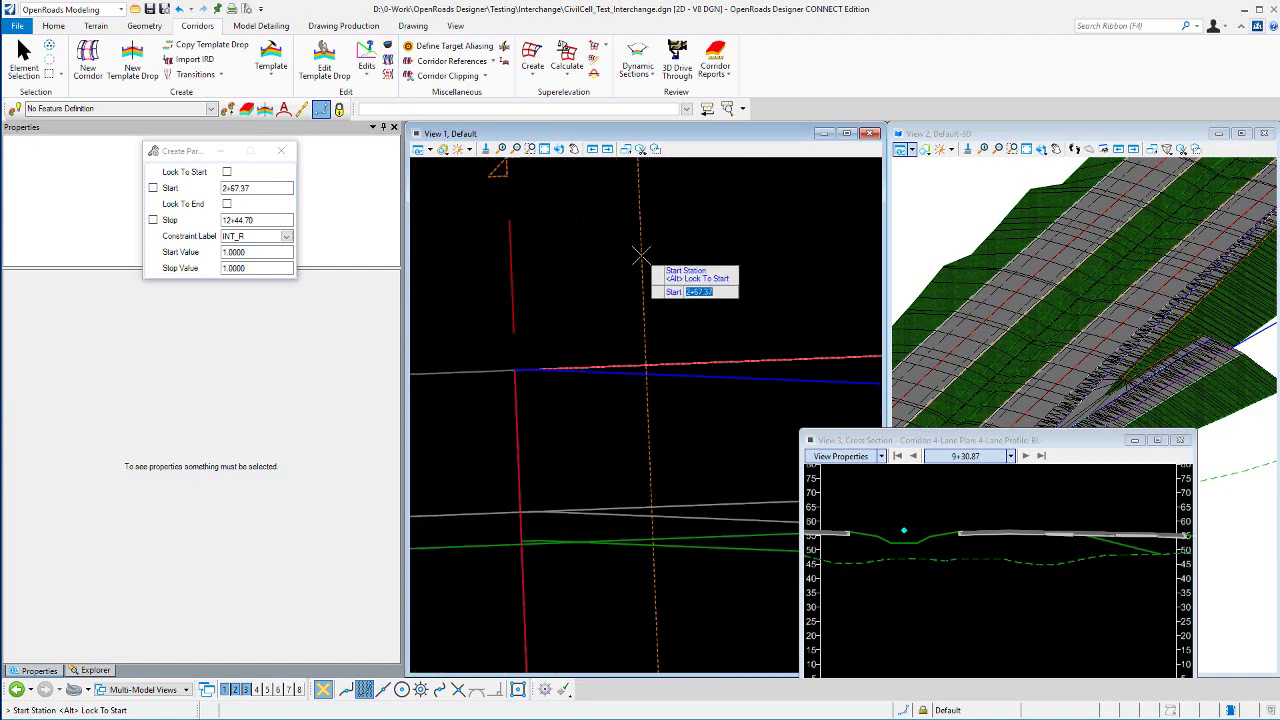
text(2+59.97)
key(Return)
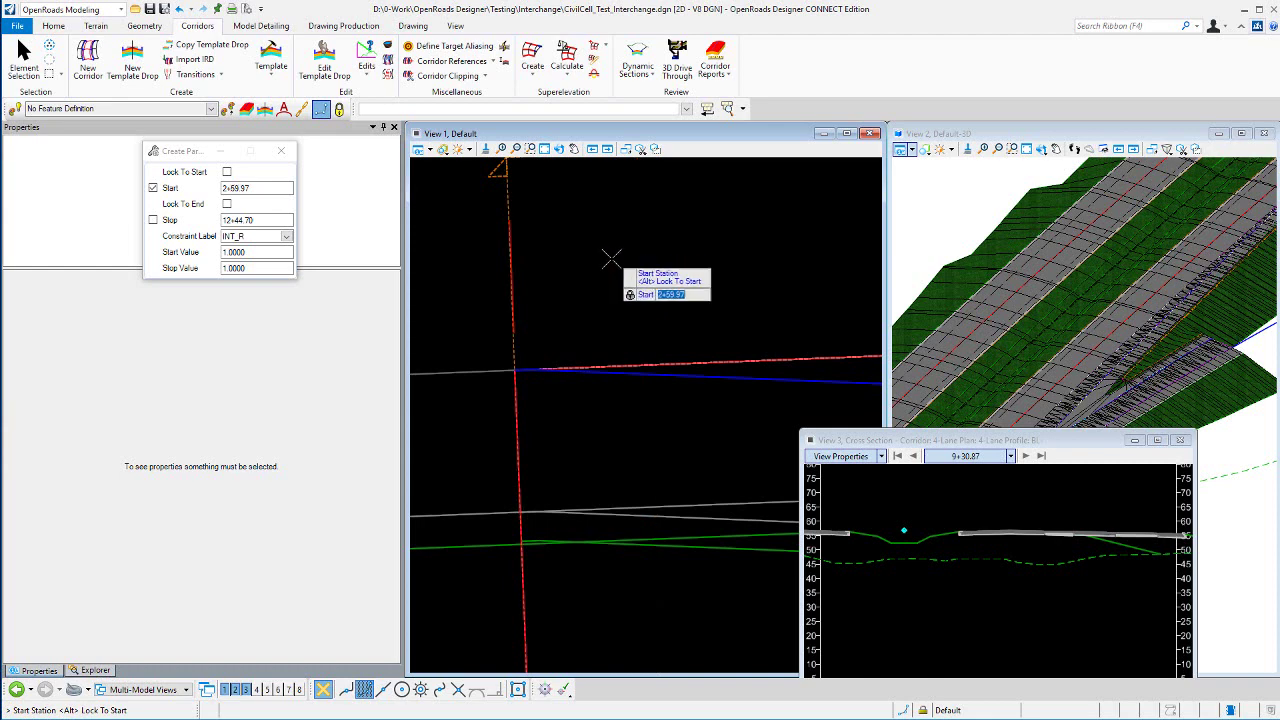
click(595, 268)
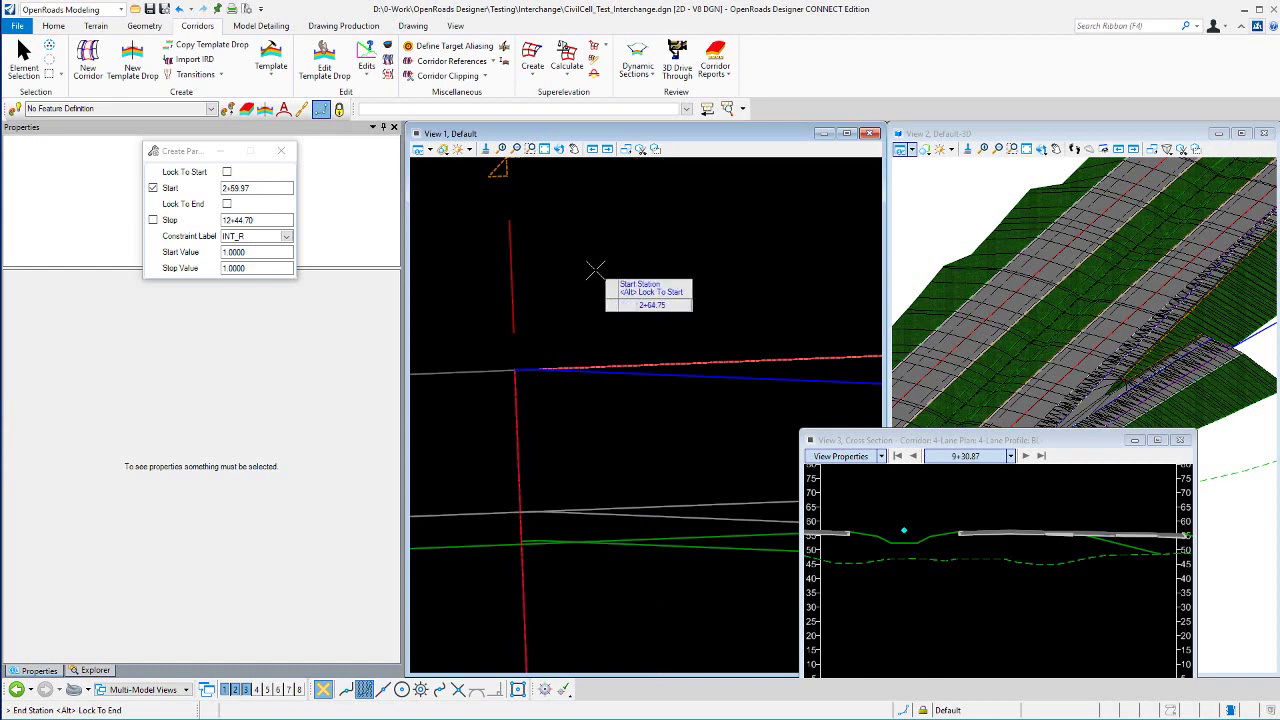
scroll(493, 373, down, 3)
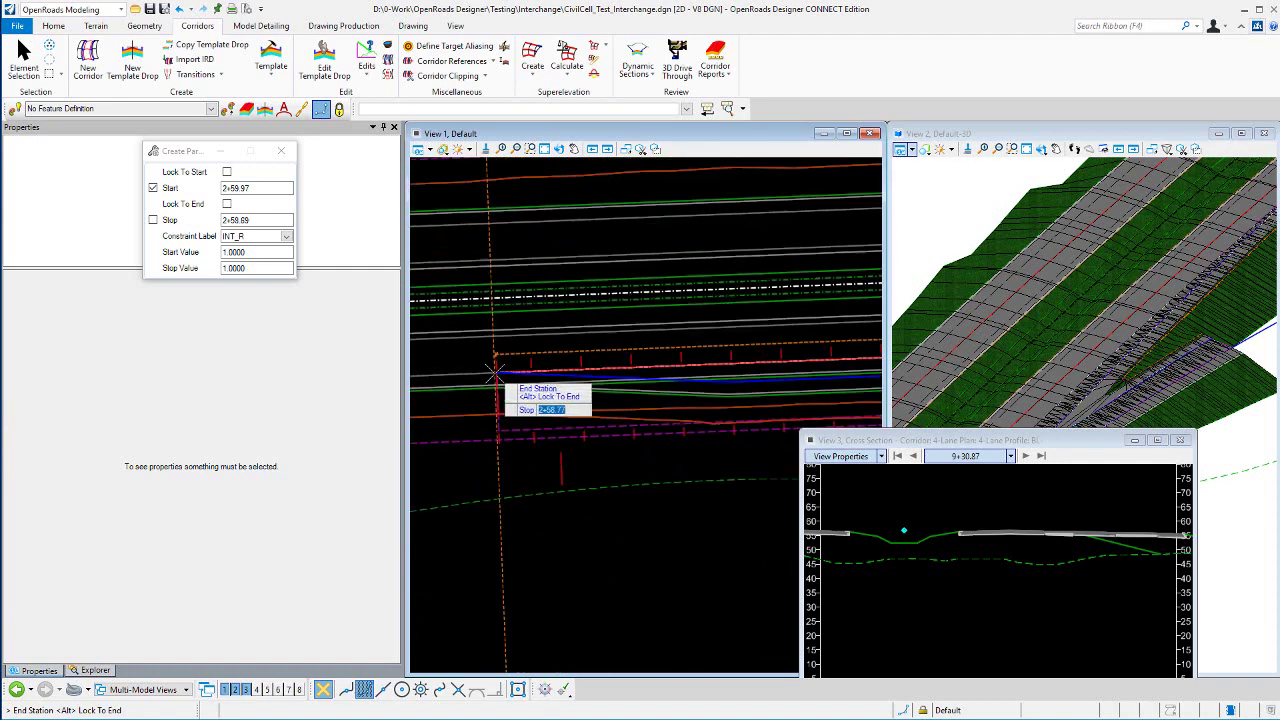
scroll(478, 382, down, 2)
scroll(472, 390, down, 2)
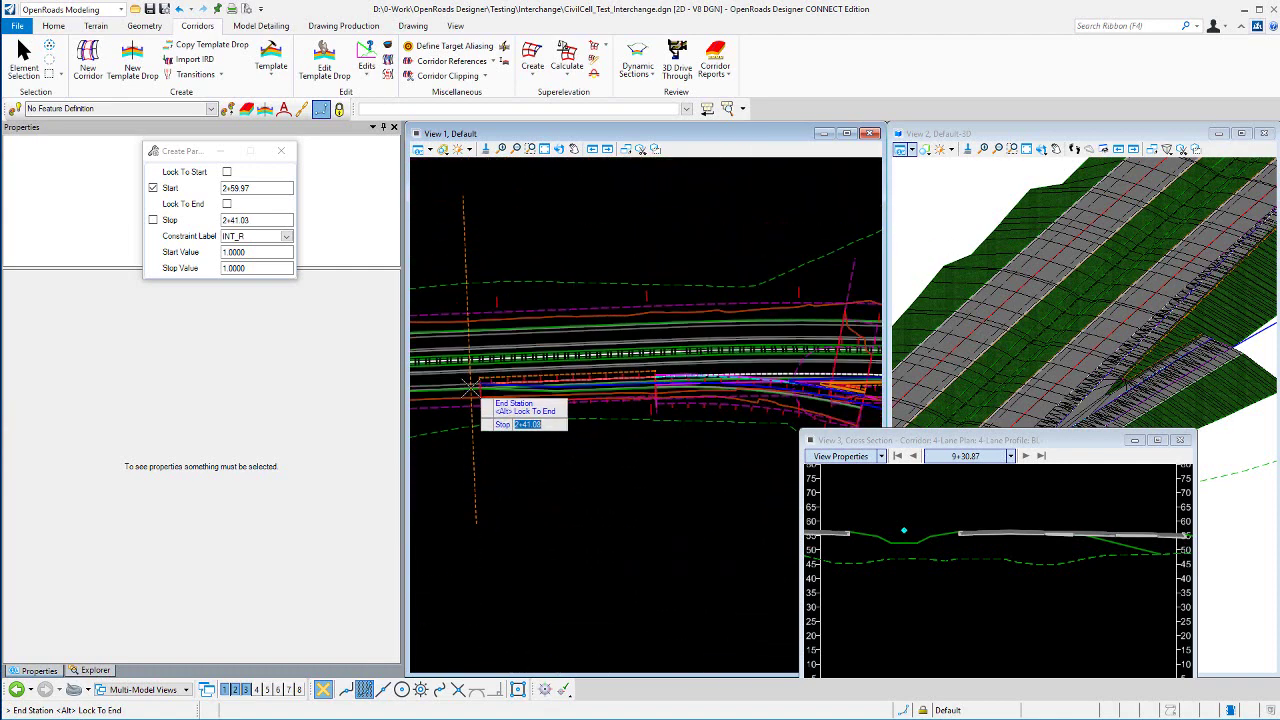
scroll(820, 352, up, 3)
scroll(820, 352, up, 5)
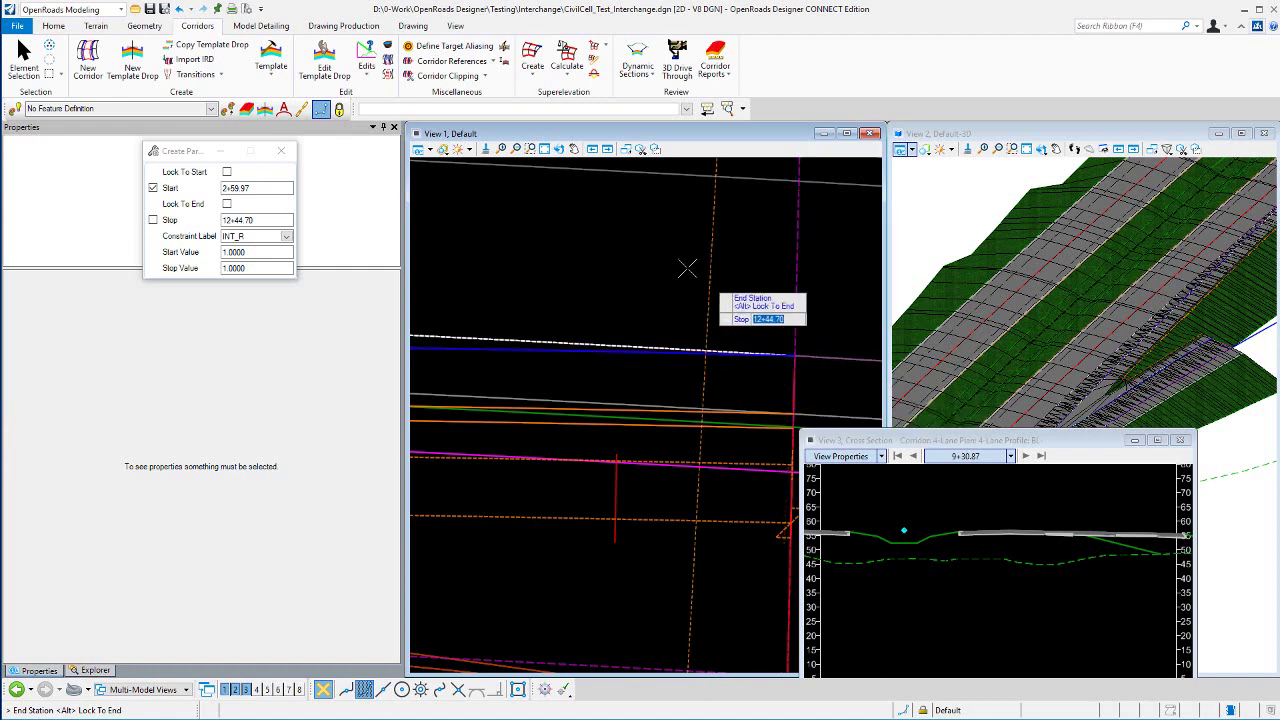
scroll(720, 290, down, 2)
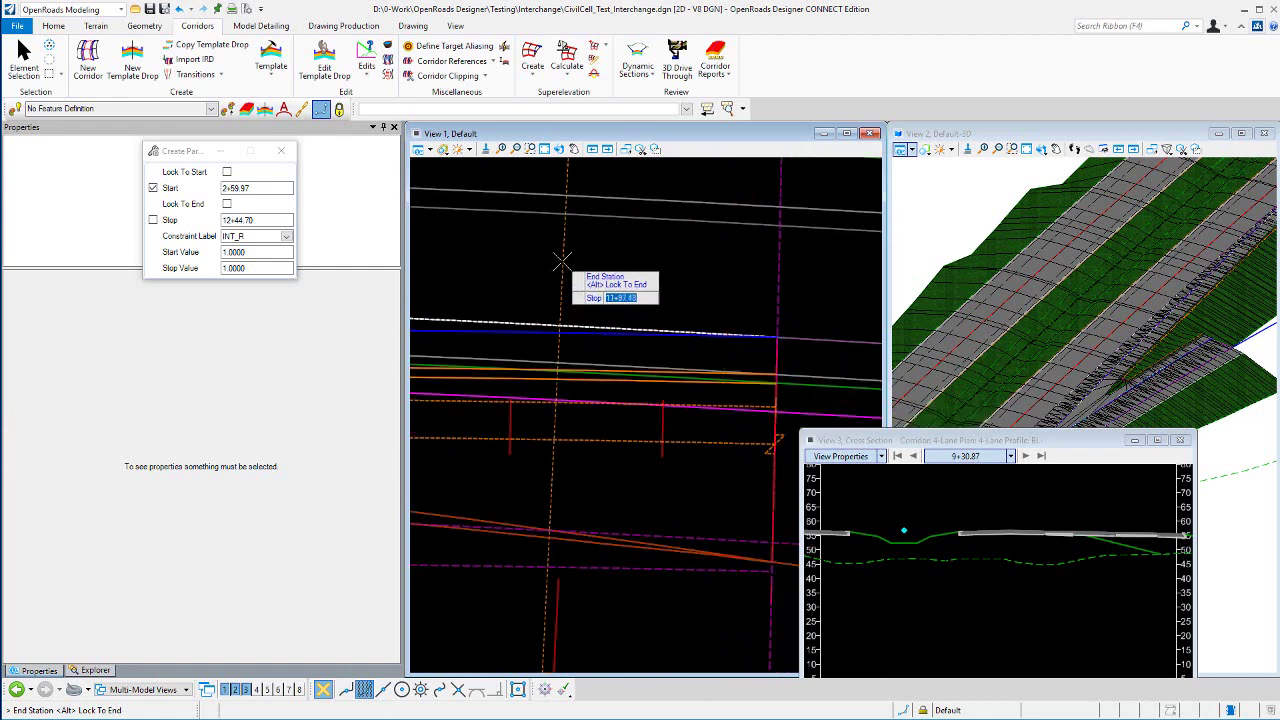
text(12+44.70)
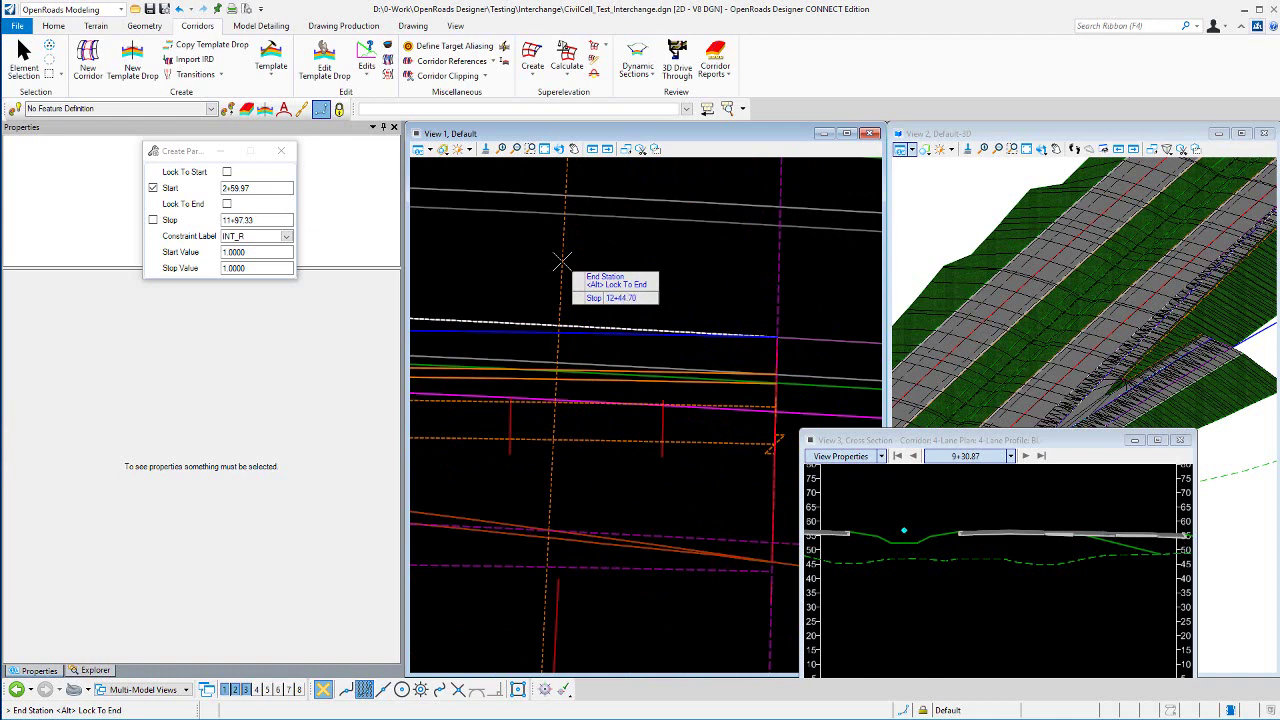
key(Return)
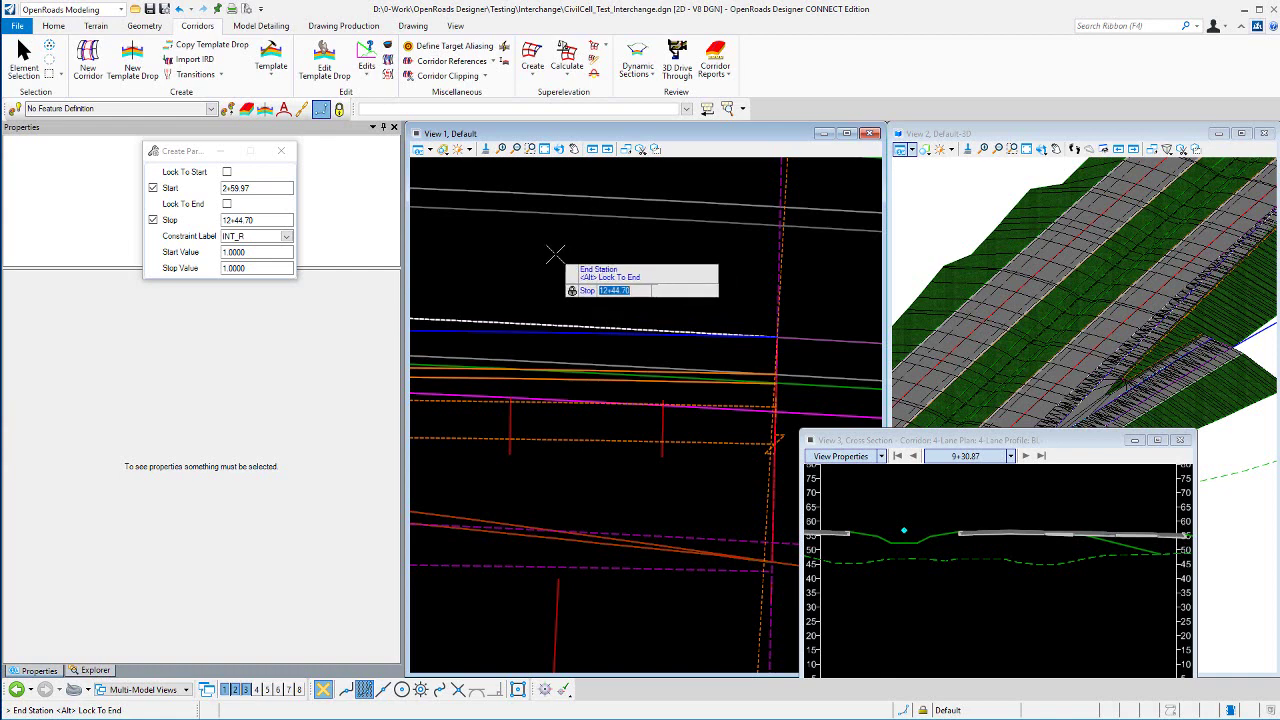
Accept label INT_R with start and stop values 1.0000, then view the corridor's object list
click(555, 255)
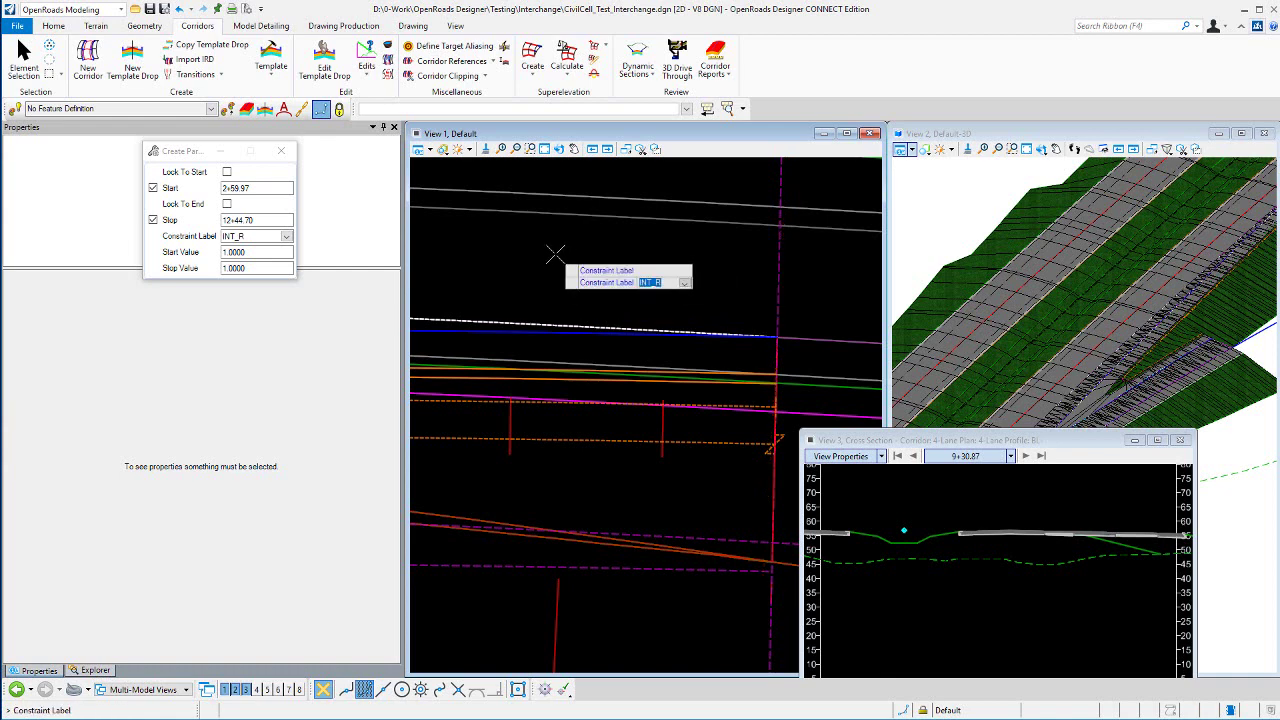
click(652, 244)
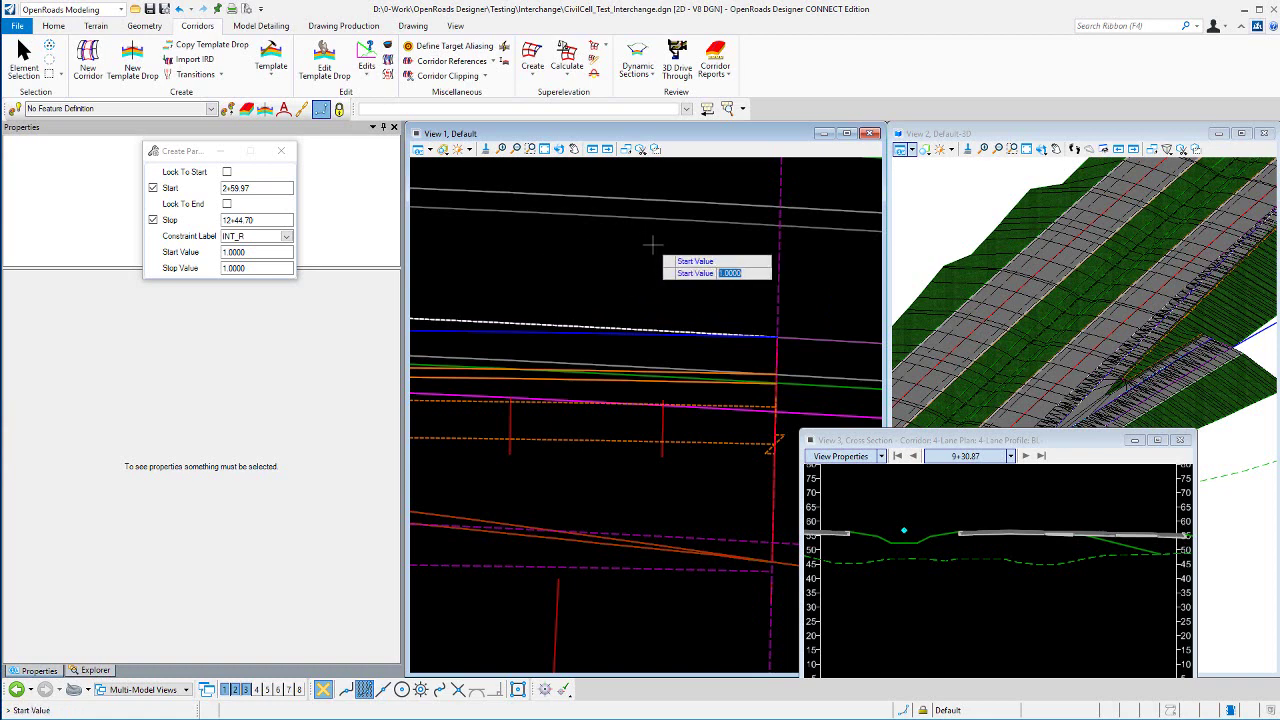
click(652, 244)
click(652, 244)
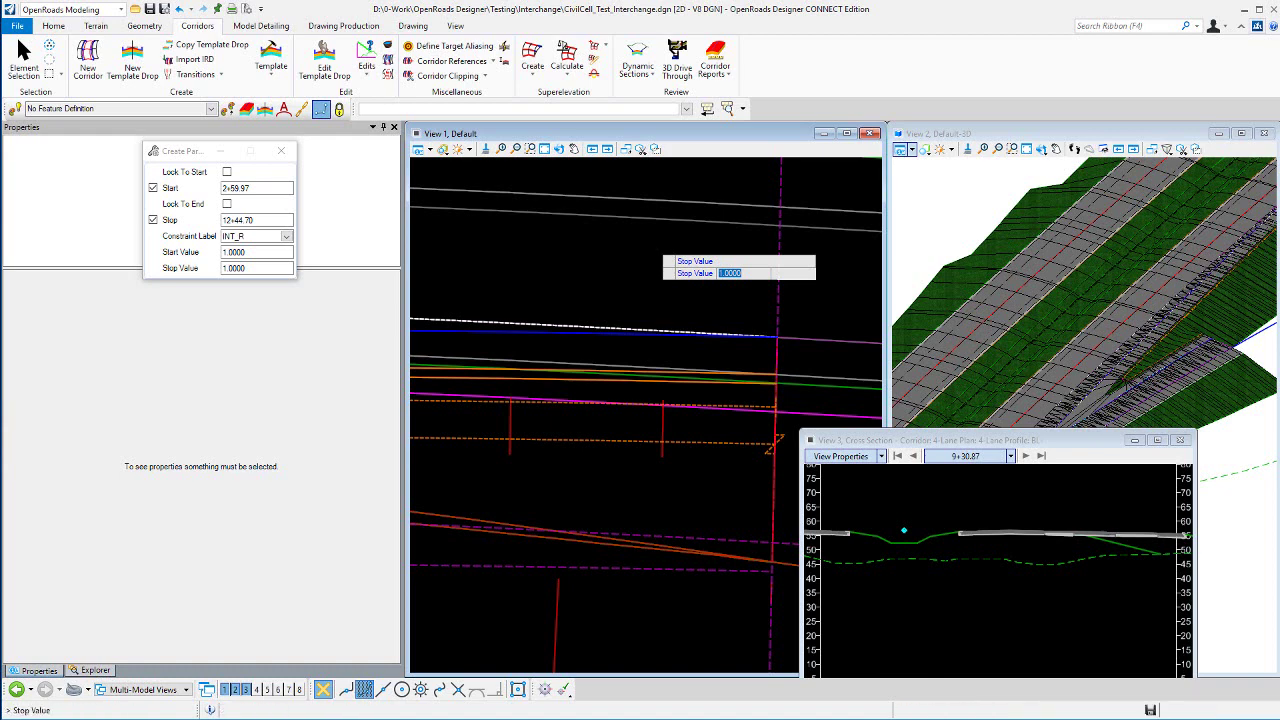
click(497, 243)
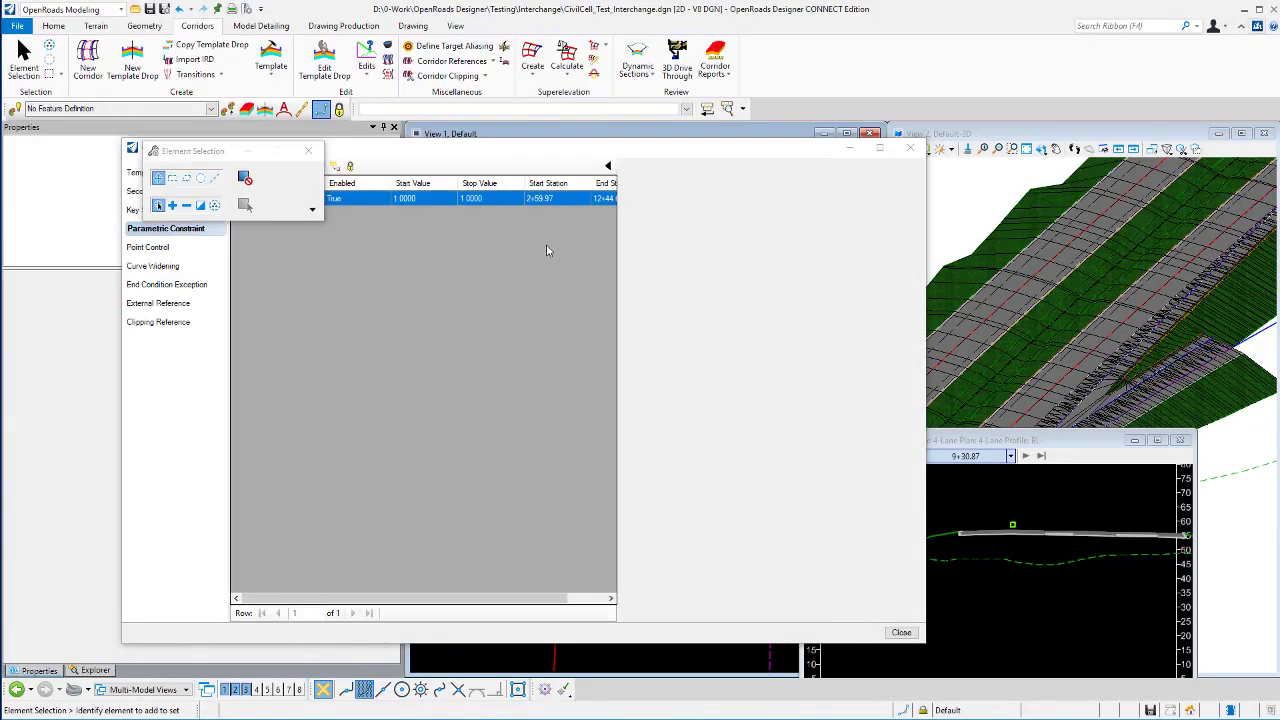
Close the Corridor Objects list and make the cross-section view active
click(912, 149)
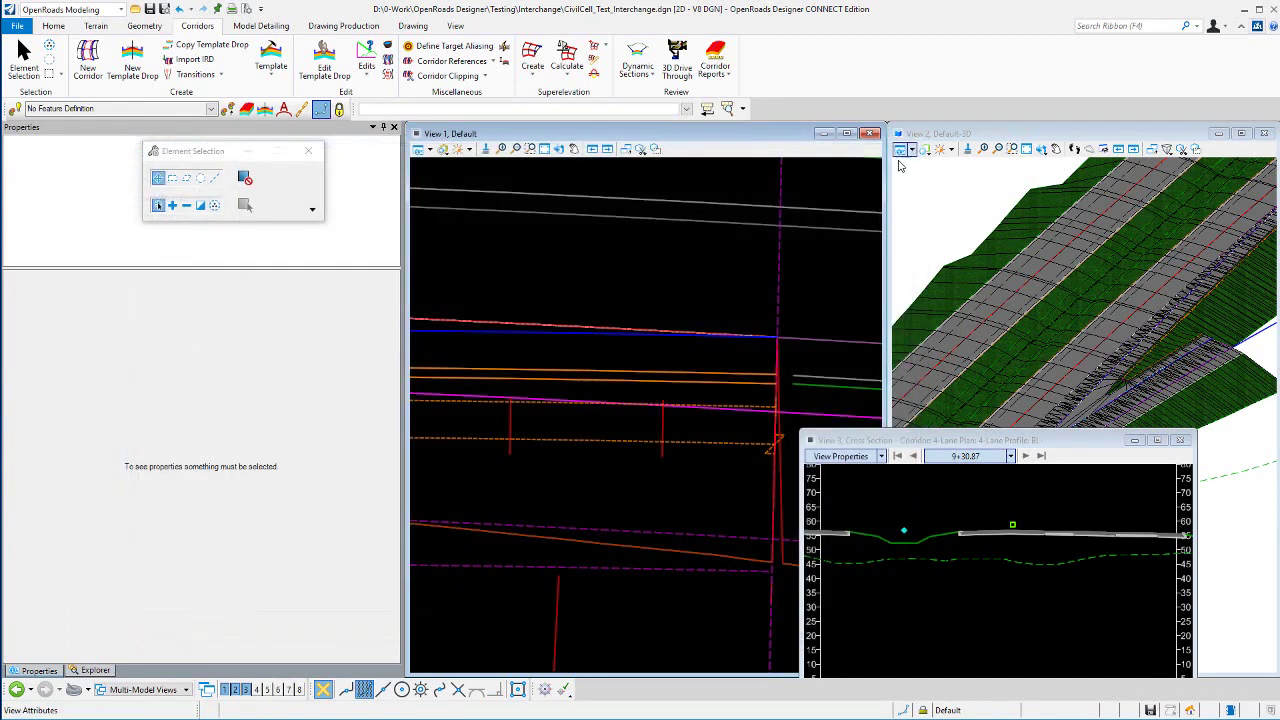
click(1036, 530)
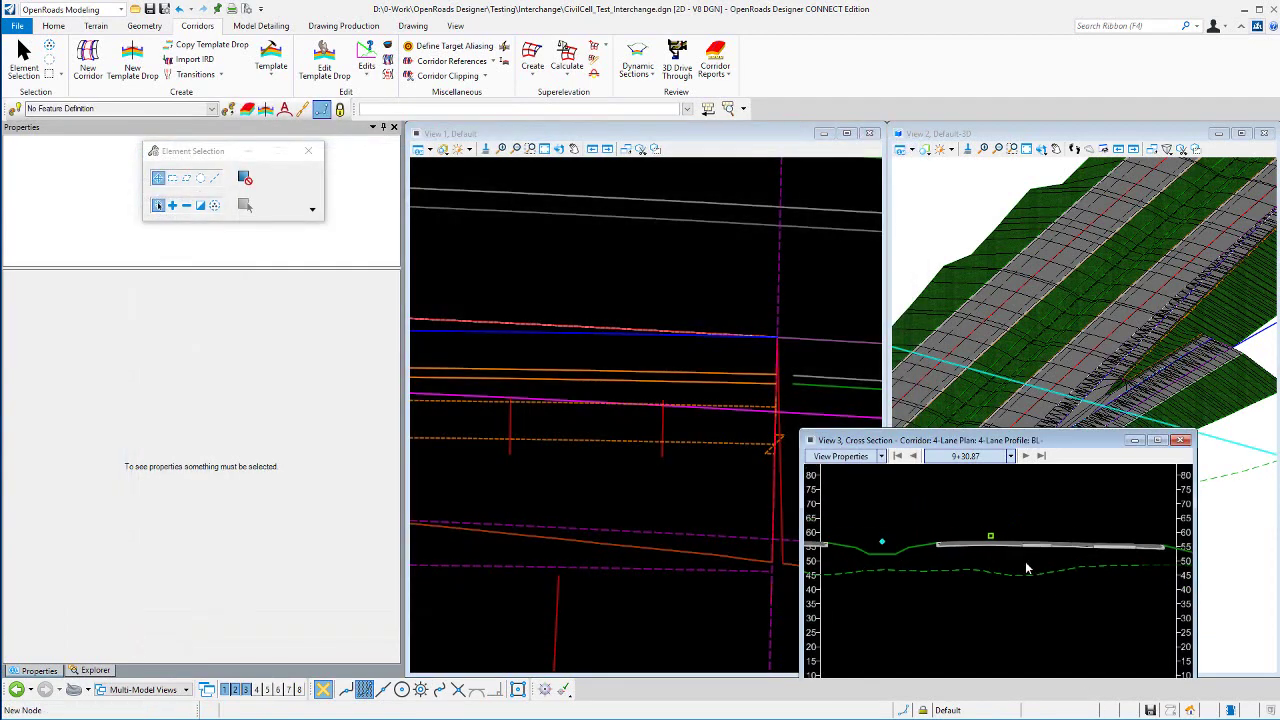
scroll(1026, 566, up, 2)
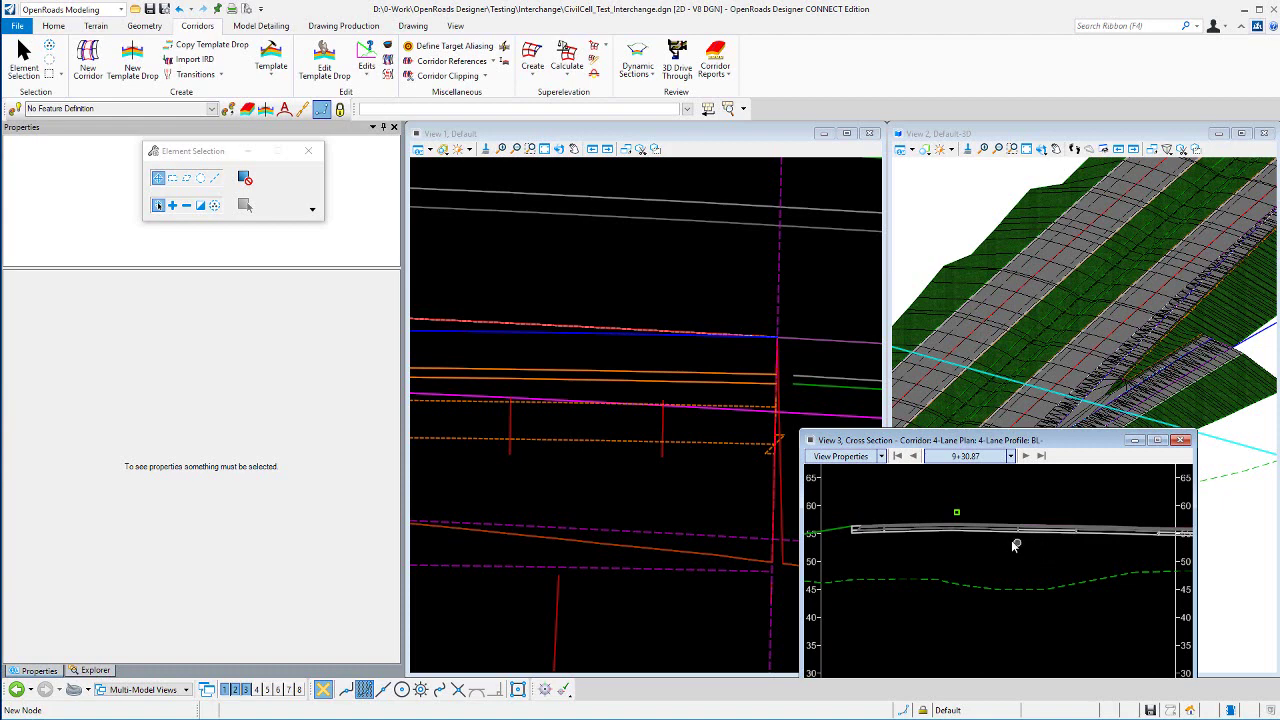
scroll(1018, 556, down, 1)
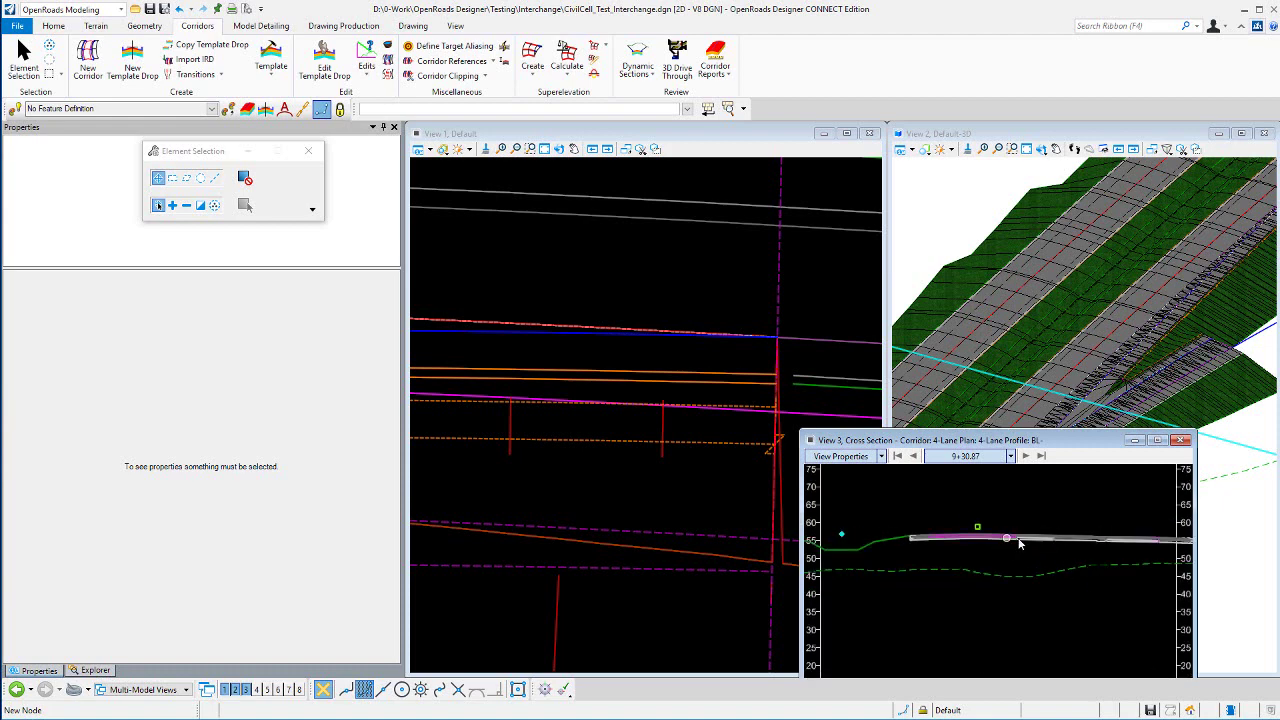
scroll(1066, 566, down, 2)
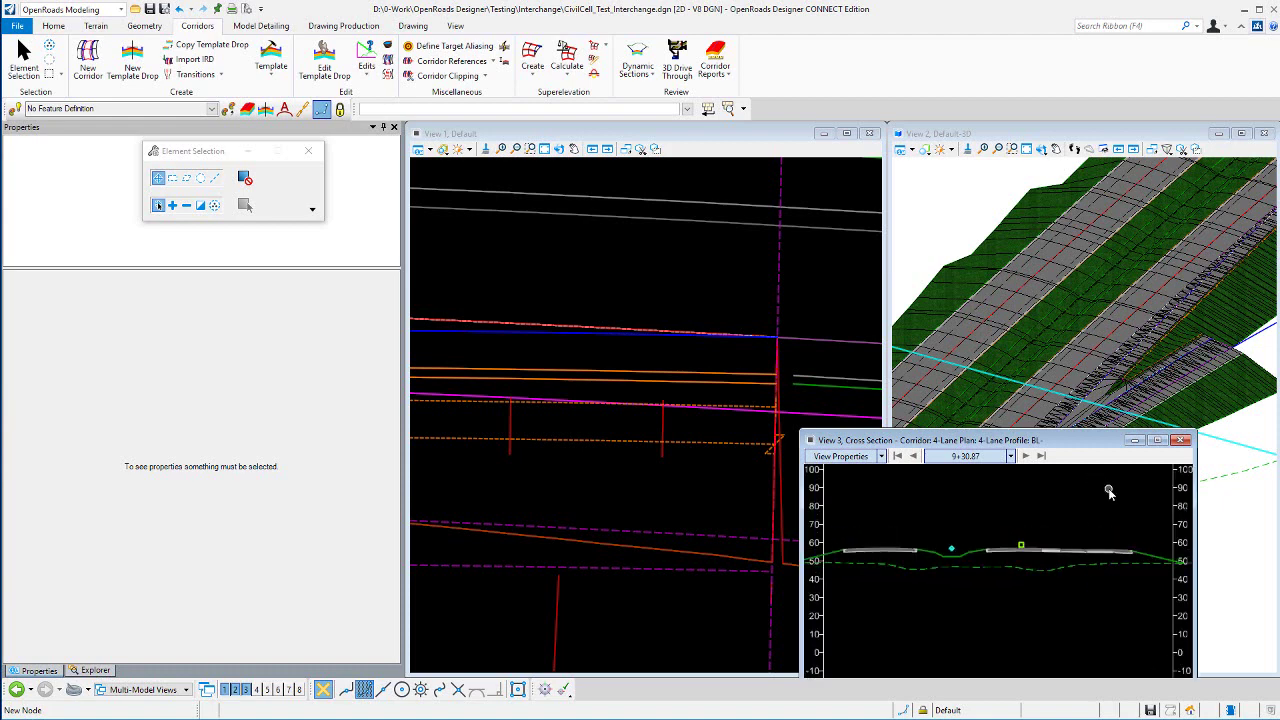
scroll(1088, 385, down, 2)
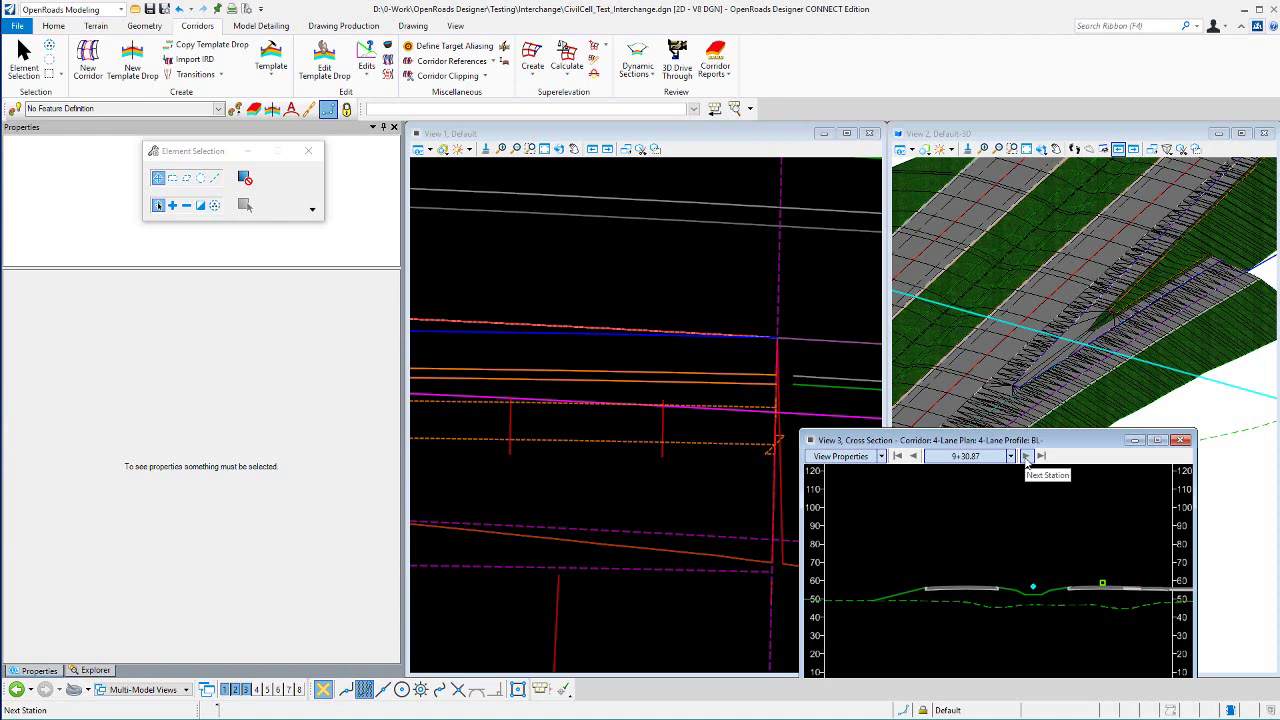
Step the cross section through stations 9+40.00 and 9+80.00 to 9+84.42
click(1025, 456)
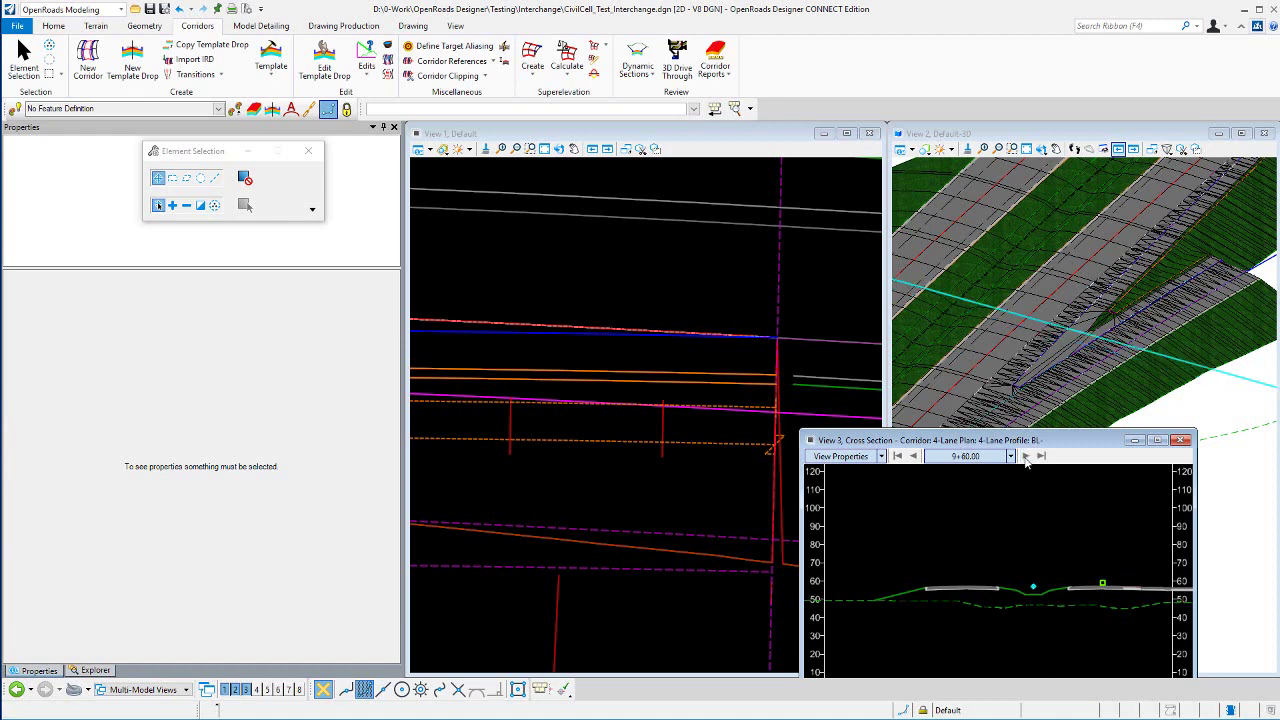
click(1025, 456)
scroll(919, 560, down, 2)
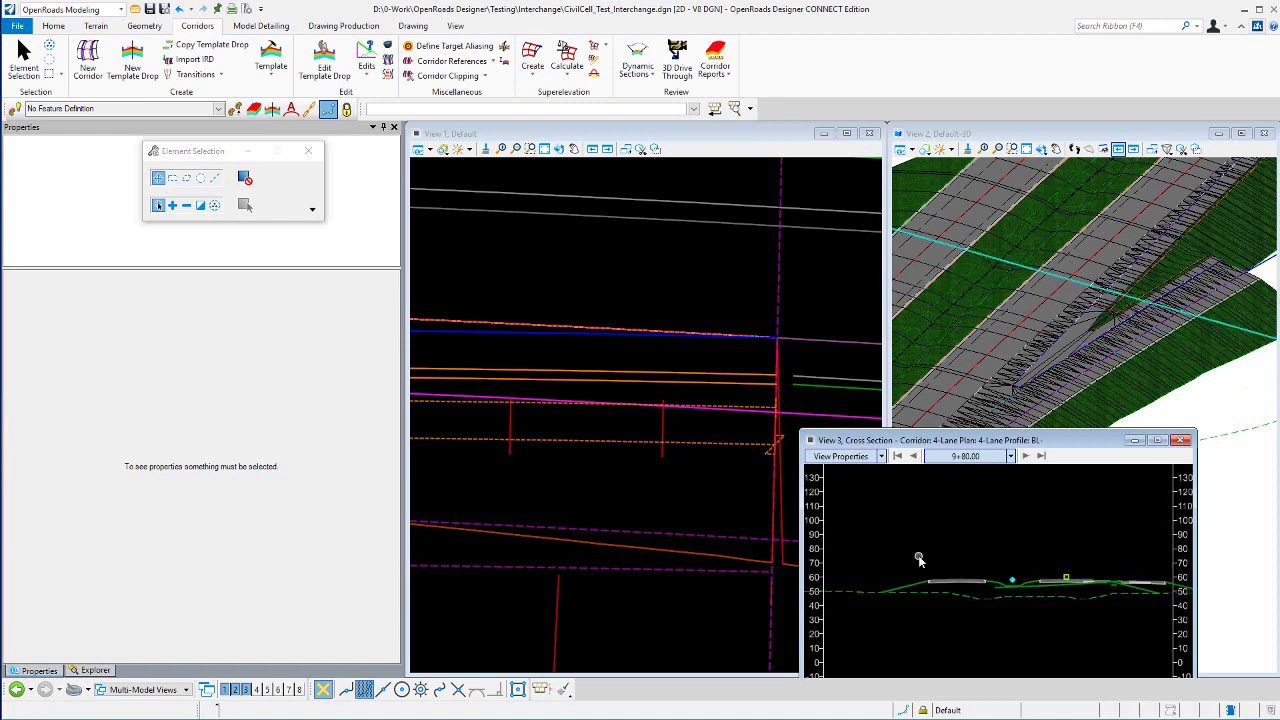
scroll(1082, 580, up, 3)
scroll(1082, 580, up, 5)
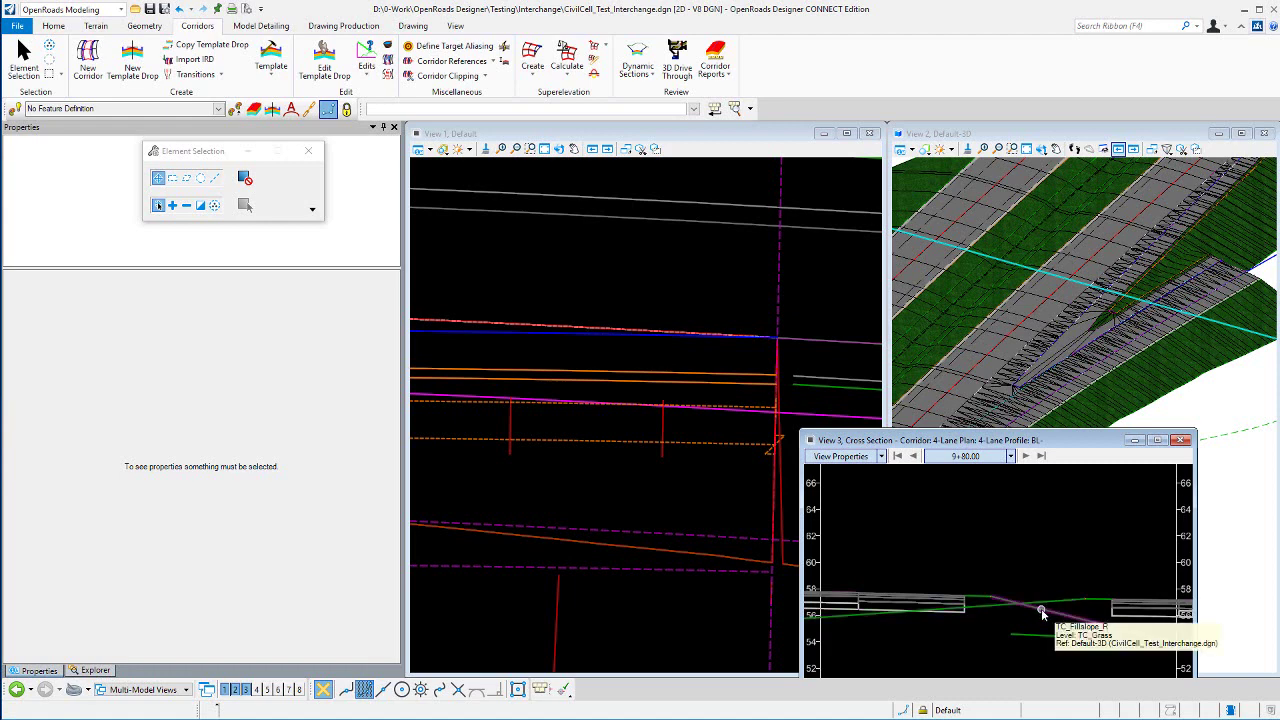
scroll(1078, 578, down, 3)
scroll(1078, 578, down, 2)
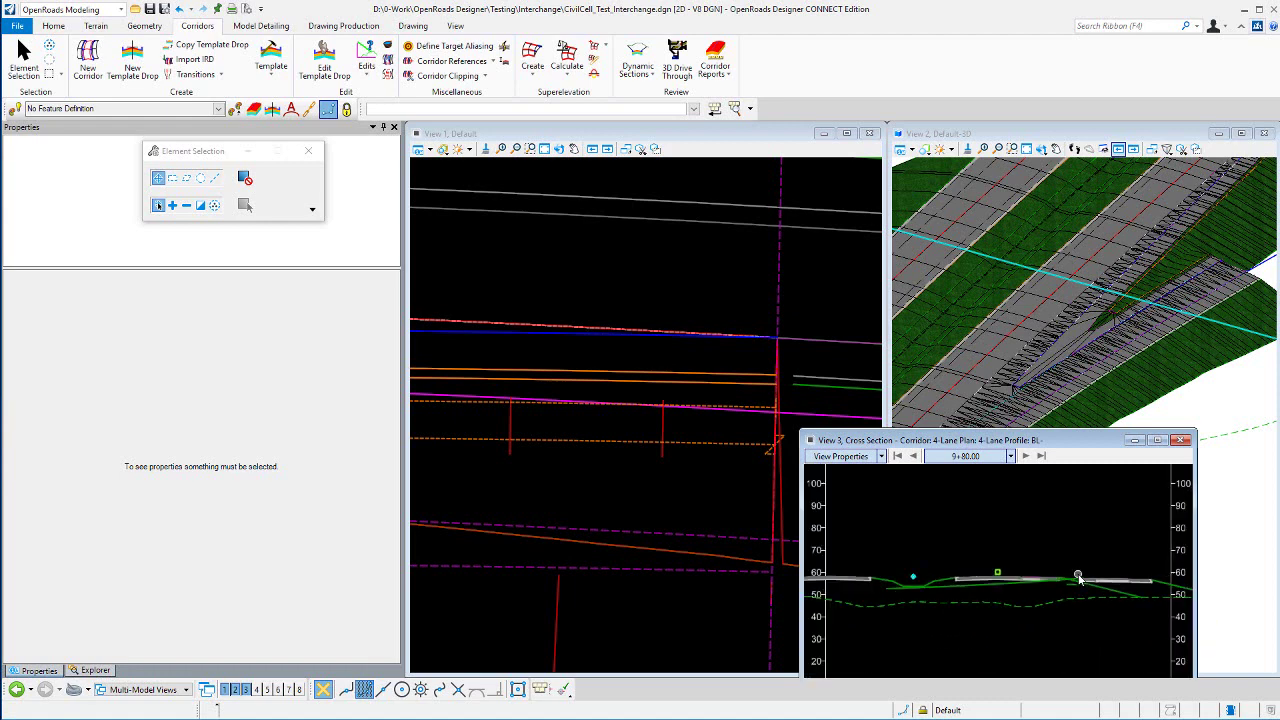
scroll(1095, 588, down, 2)
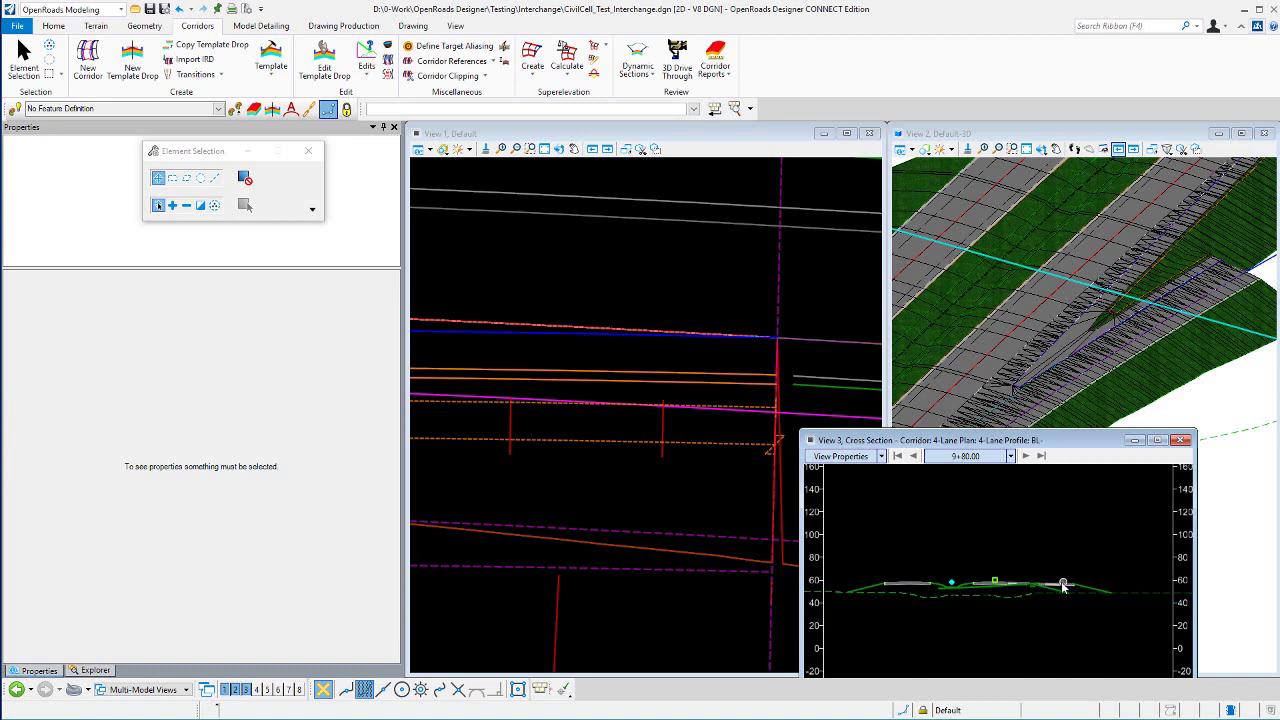
scroll(1063, 586, up, 1)
click(1025, 455)
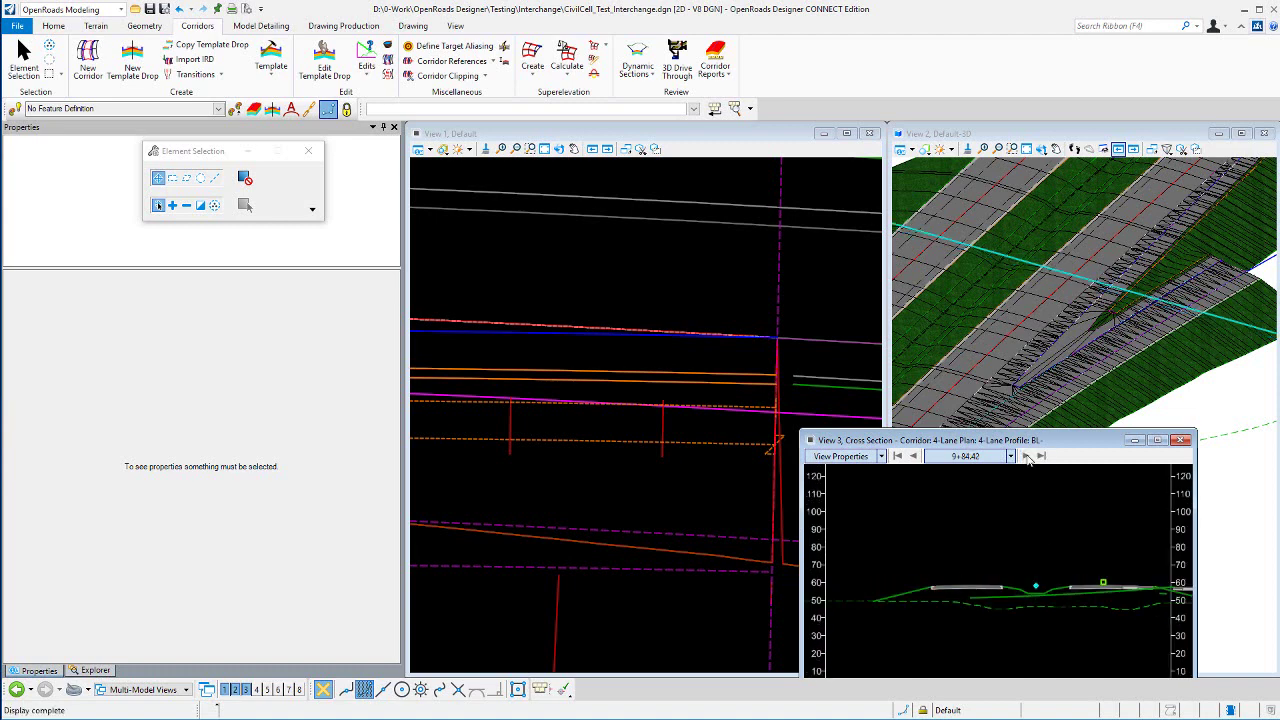
scroll(745, 428, down, 3)
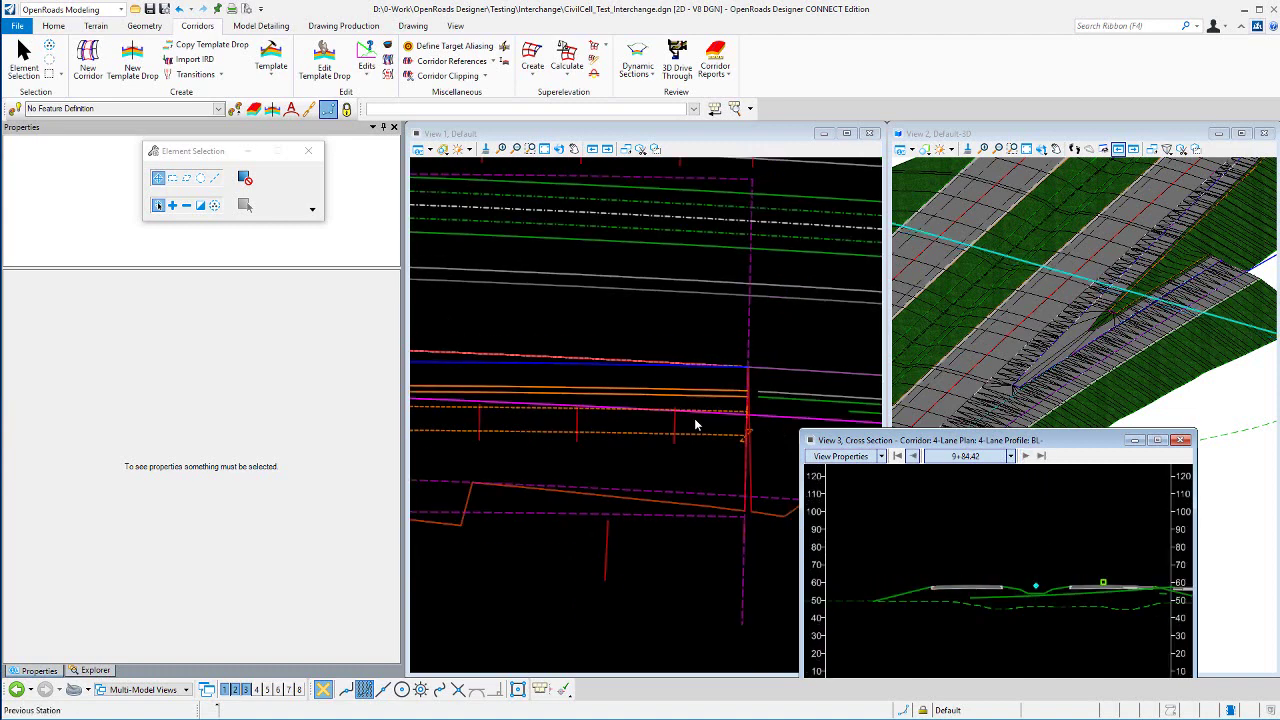
click(653, 209)
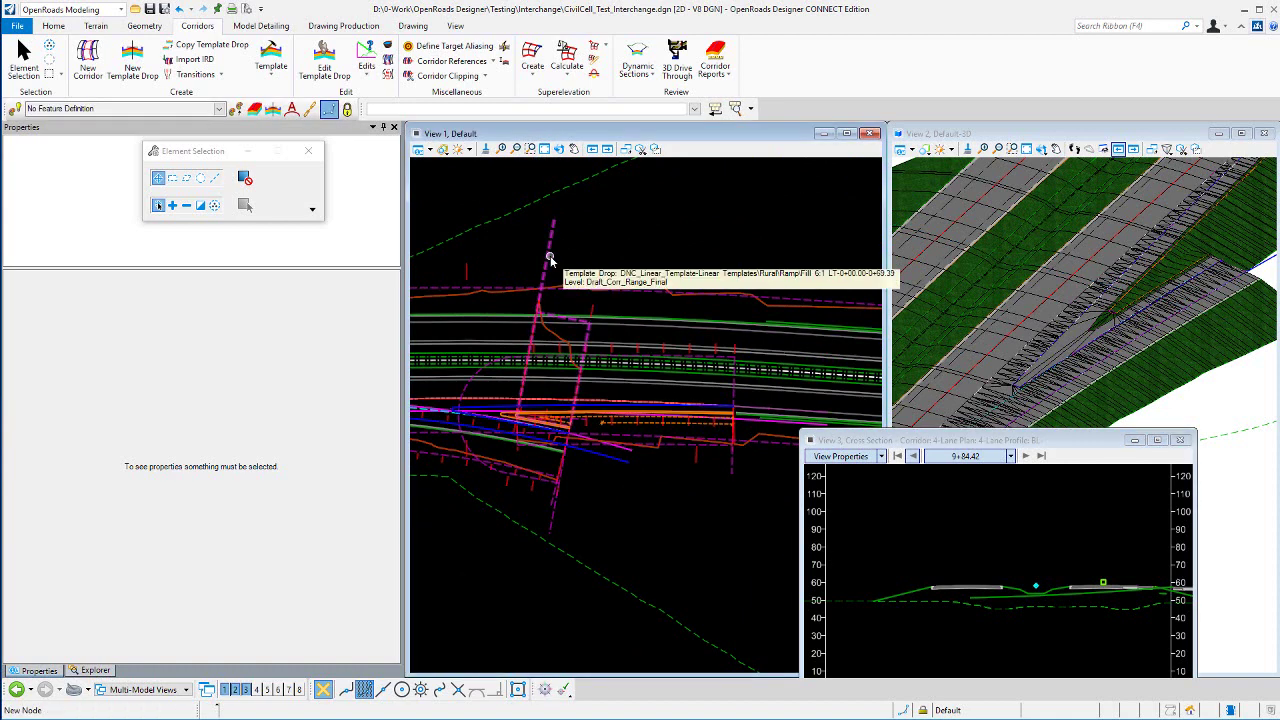
scroll(531, 338, up, 2)
scroll(531, 338, up, 1)
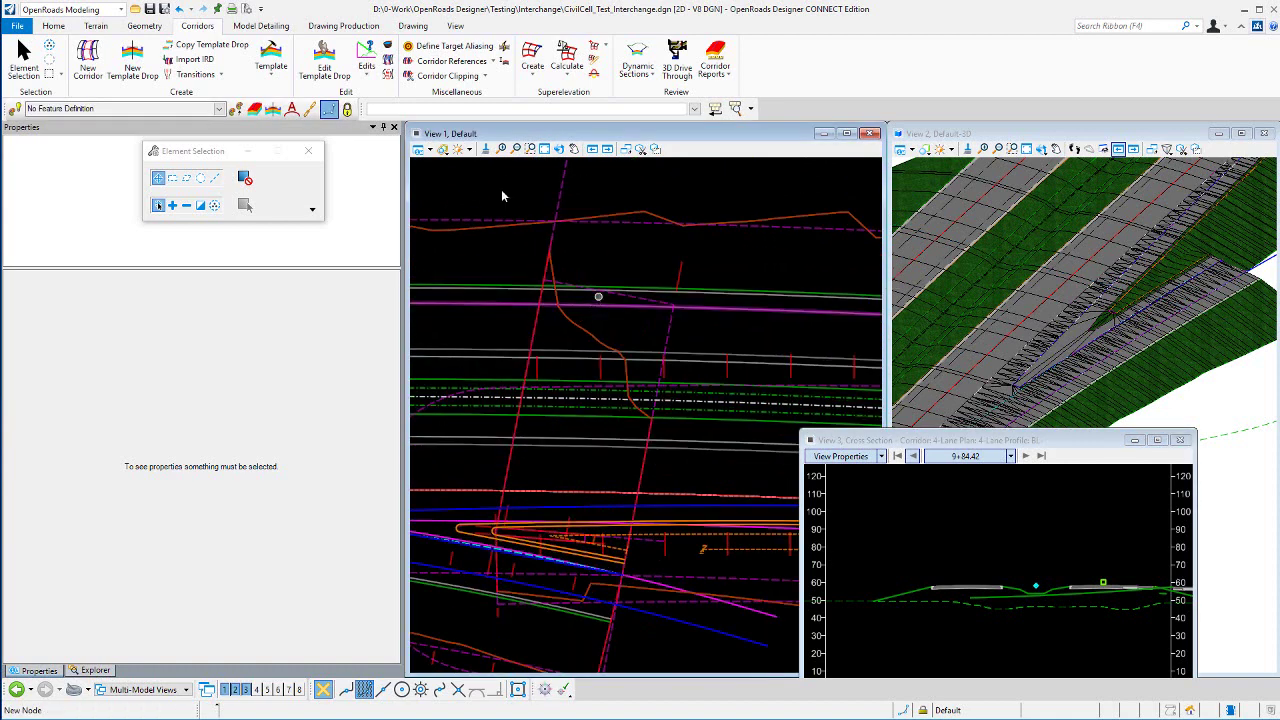
click(388, 48)
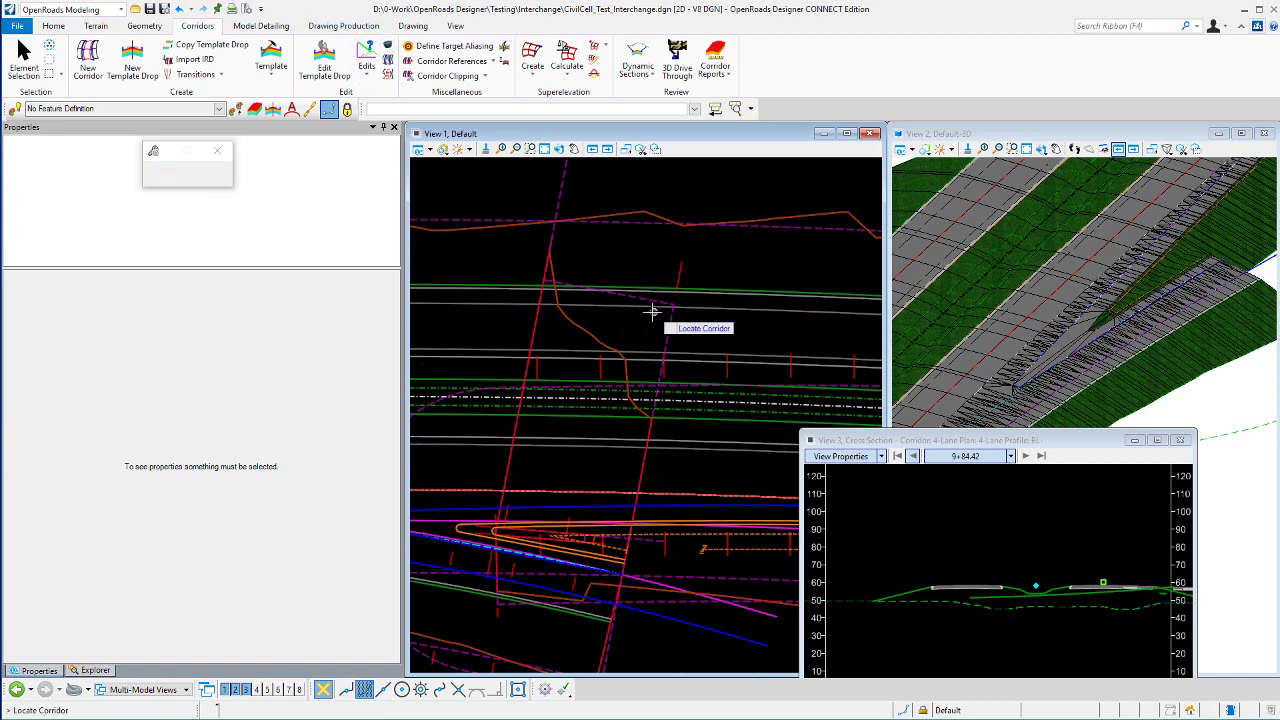
click(590, 330)
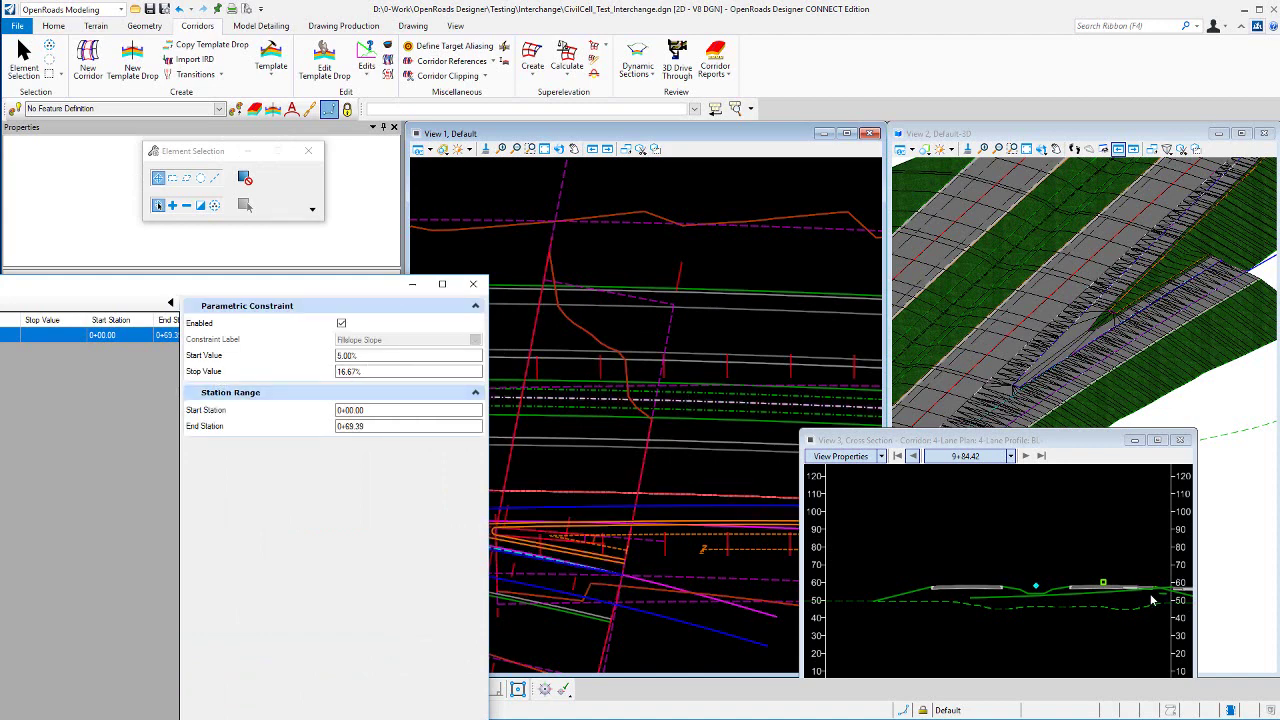
scroll(1077, 598, down, 2)
scroll(1095, 597, up, 5)
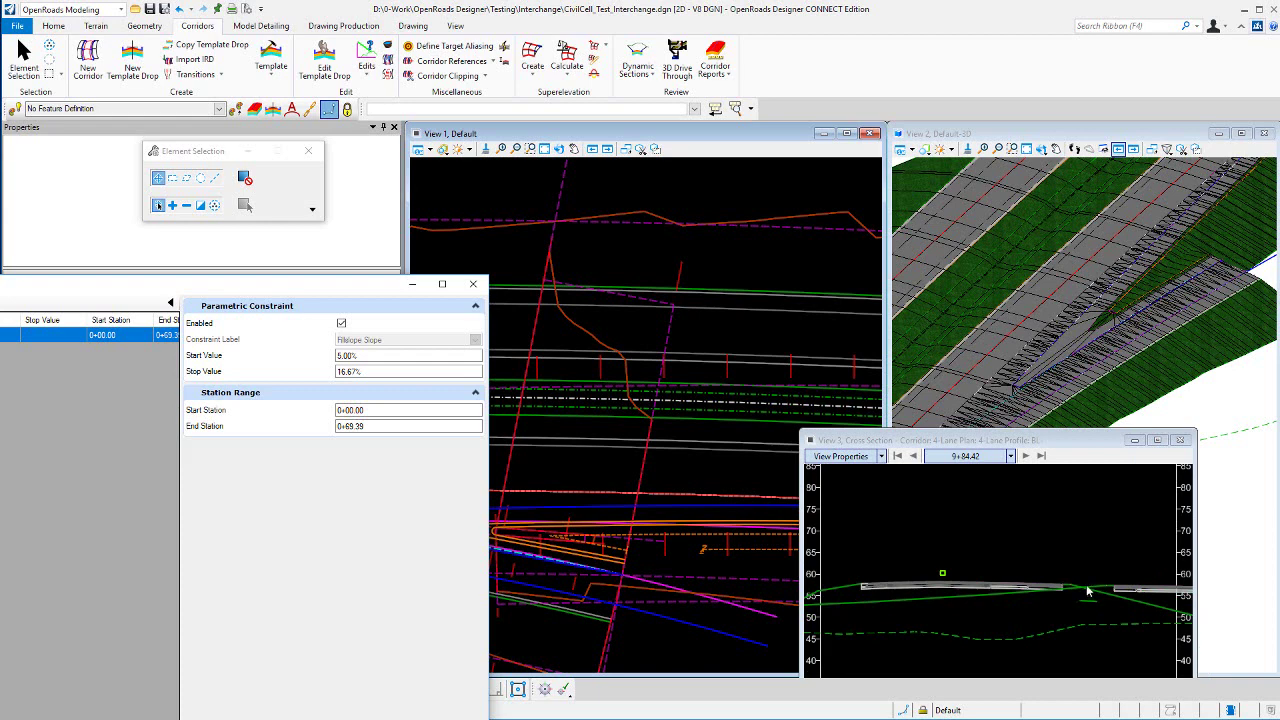
drag(371, 290, 343, 250)
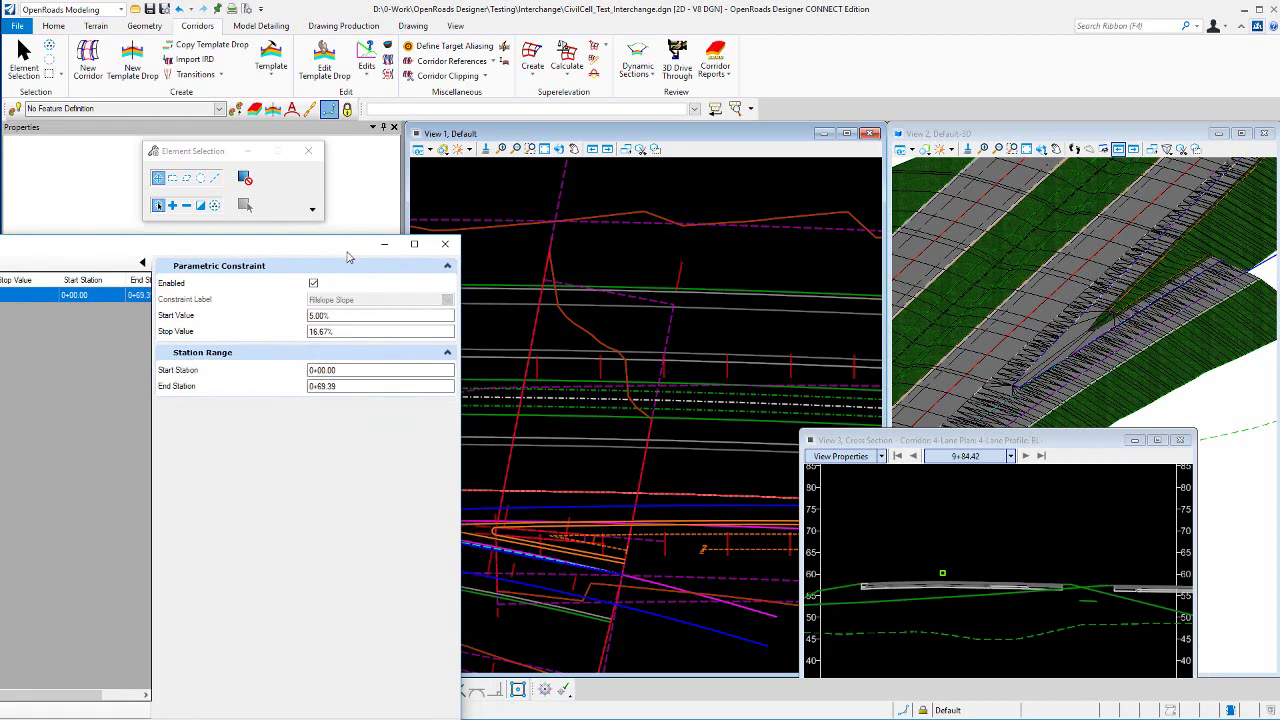
click(453, 246)
scroll(486, 492, up, 3)
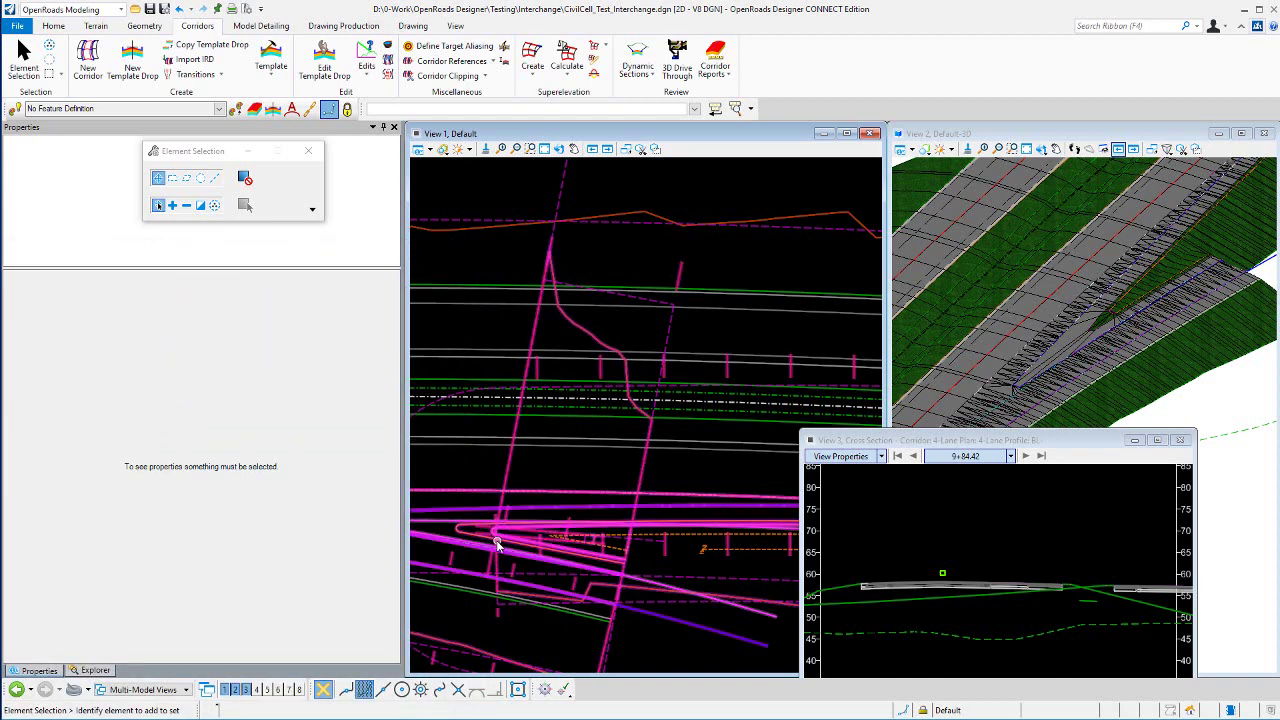
Zoom around the plan, 3D and cross-section views, then start Define Target Aliasing
scroll(486, 492, up, 3)
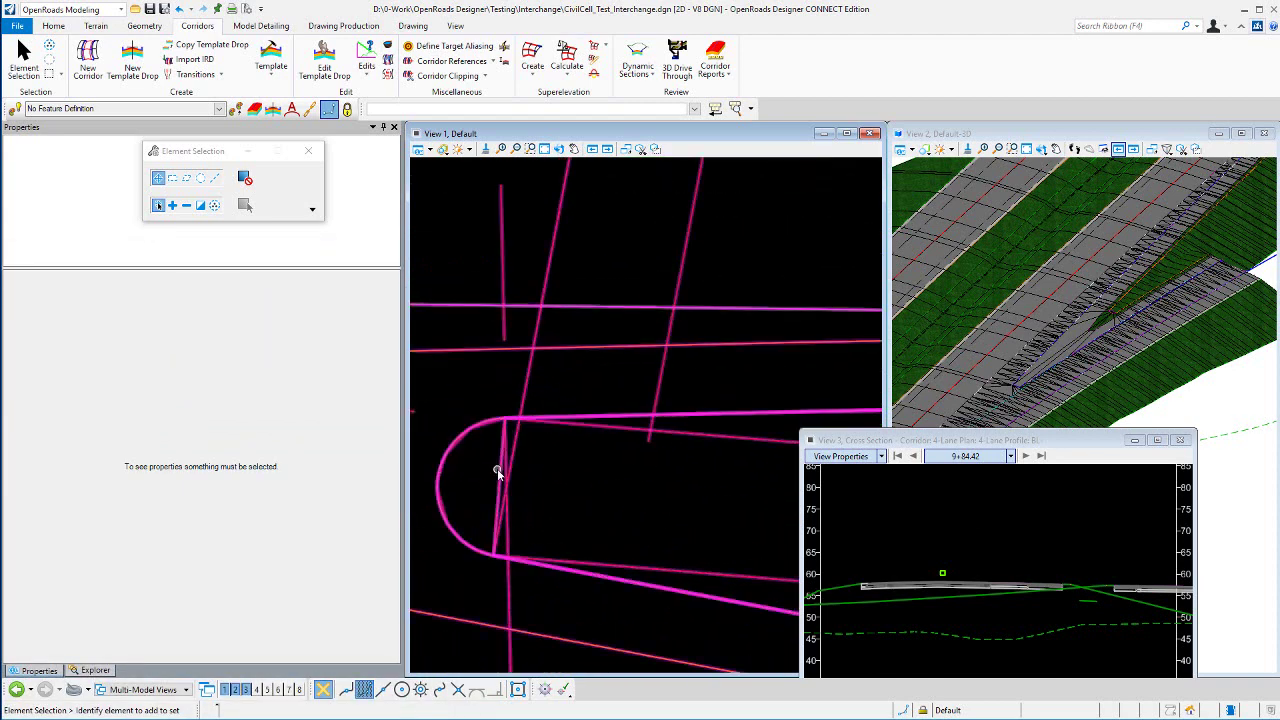
scroll(540, 485, down, 6)
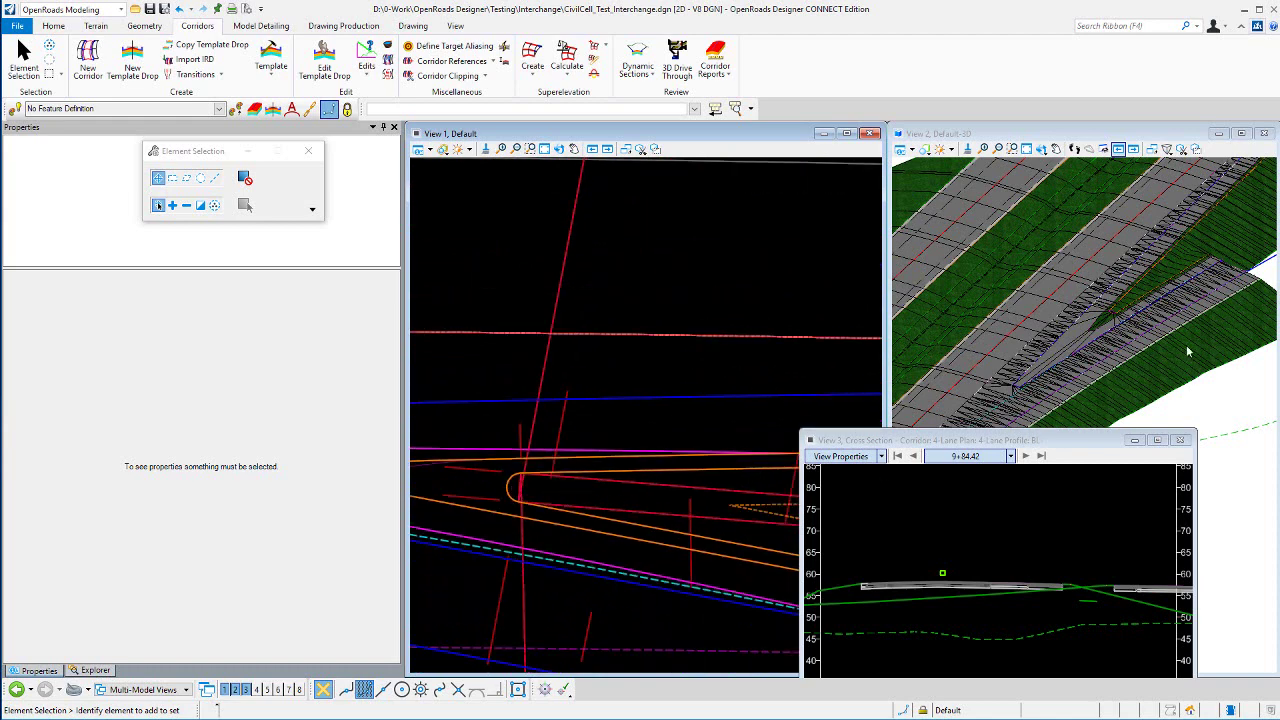
scroll(1112, 318, up, 2)
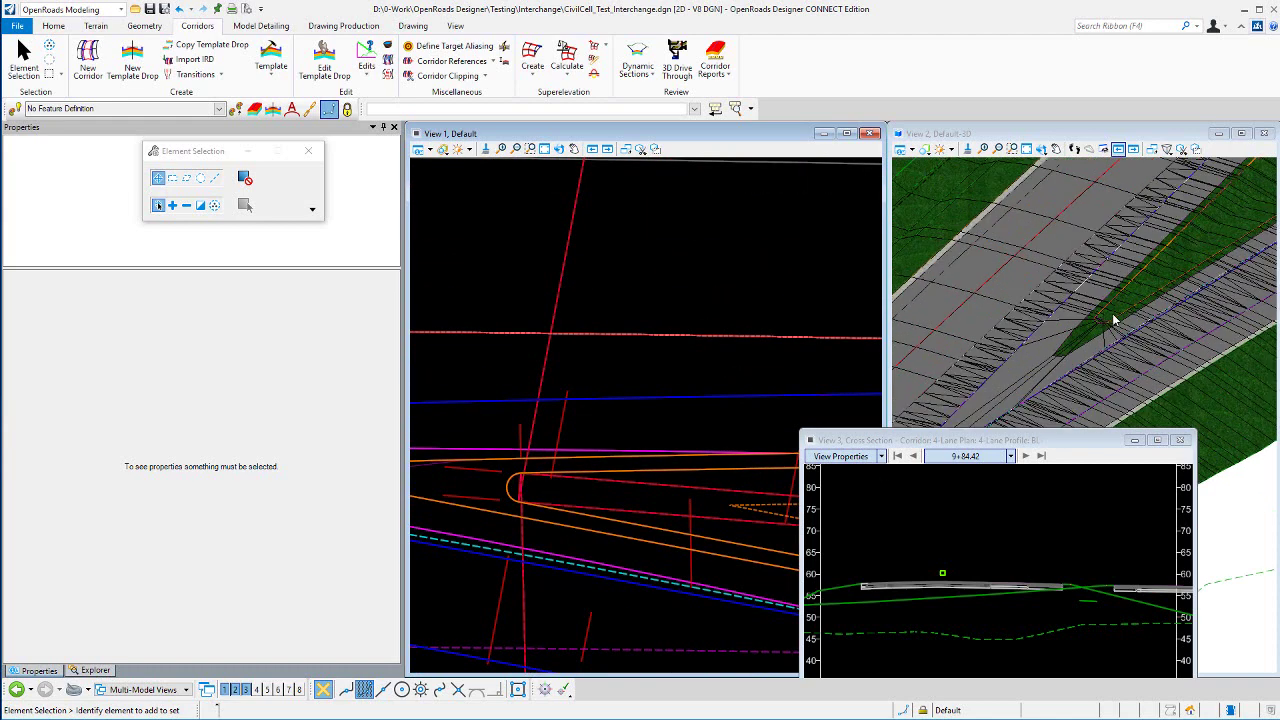
scroll(1145, 292, up, 2)
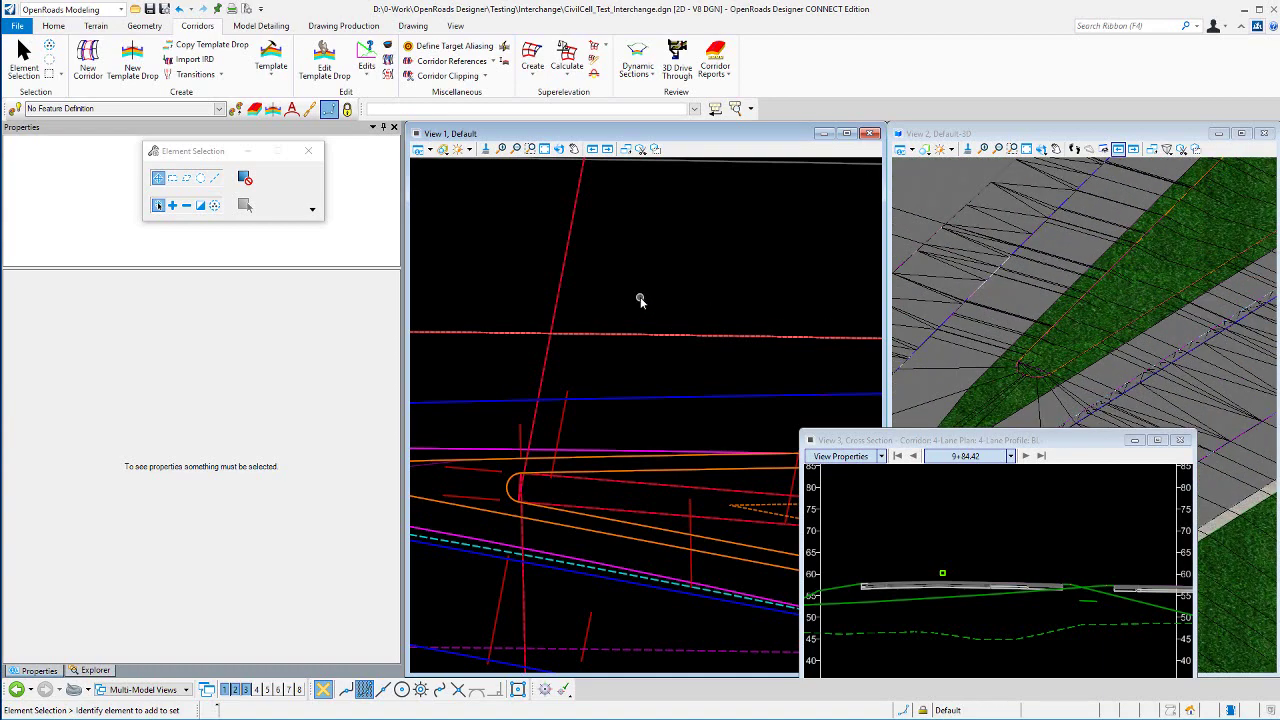
scroll(615, 388, down, 3)
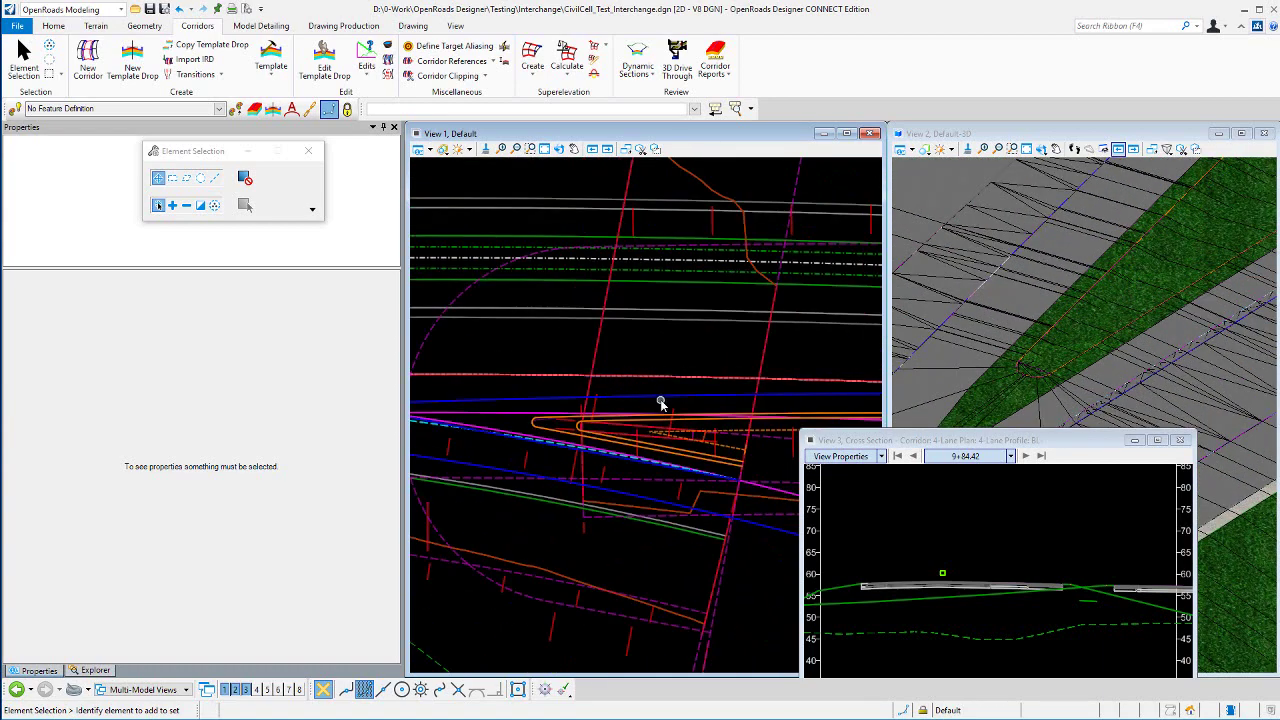
scroll(1096, 595, up, 5)
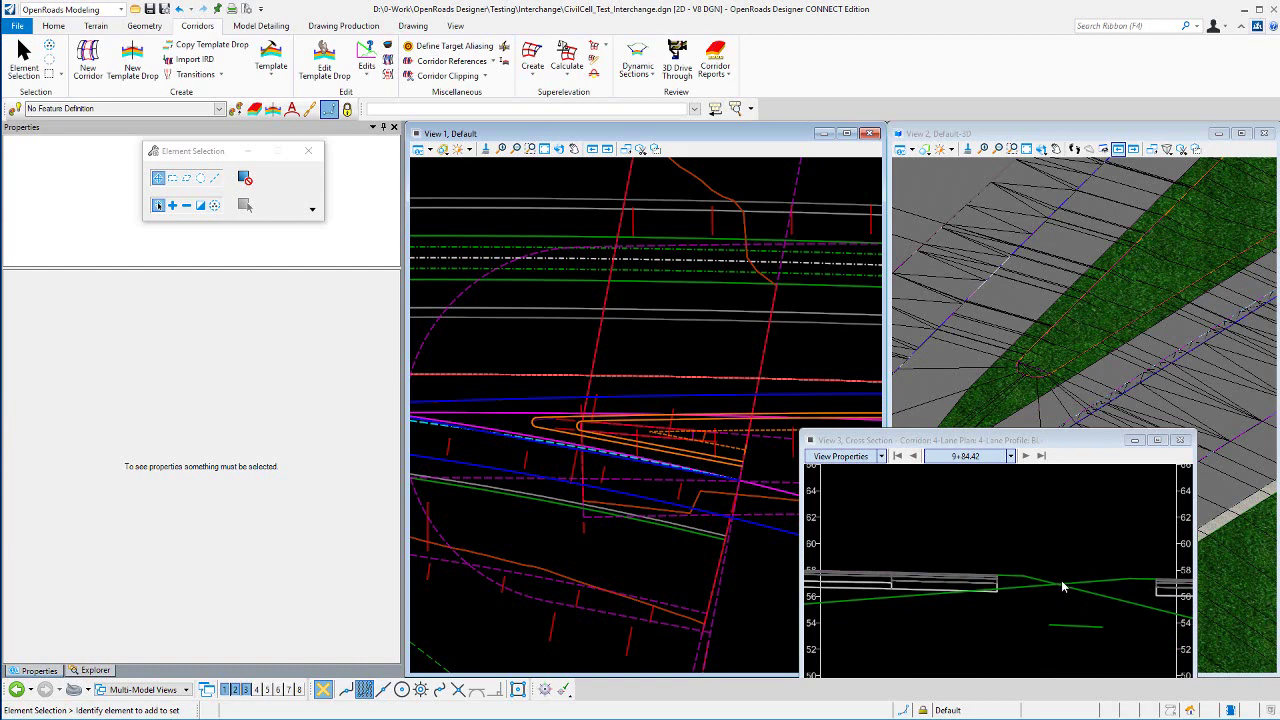
scroll(1066, 566, down, 5)
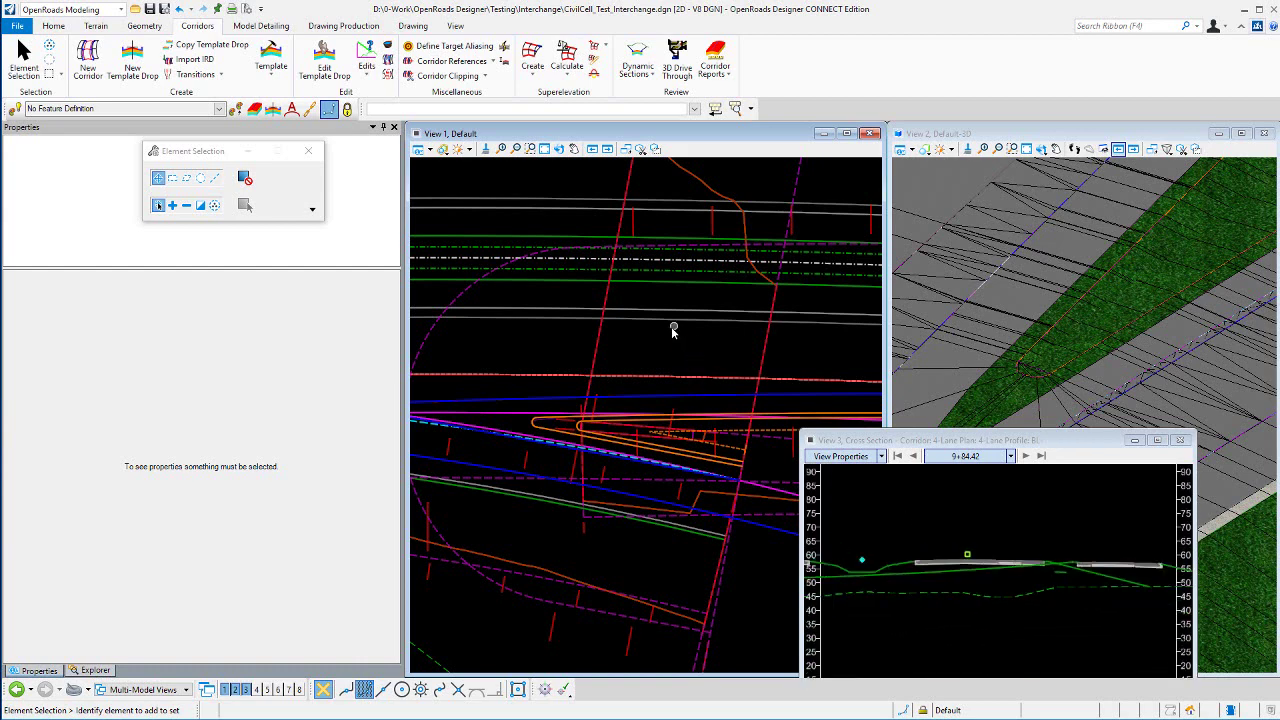
scroll(657, 374, down, 2)
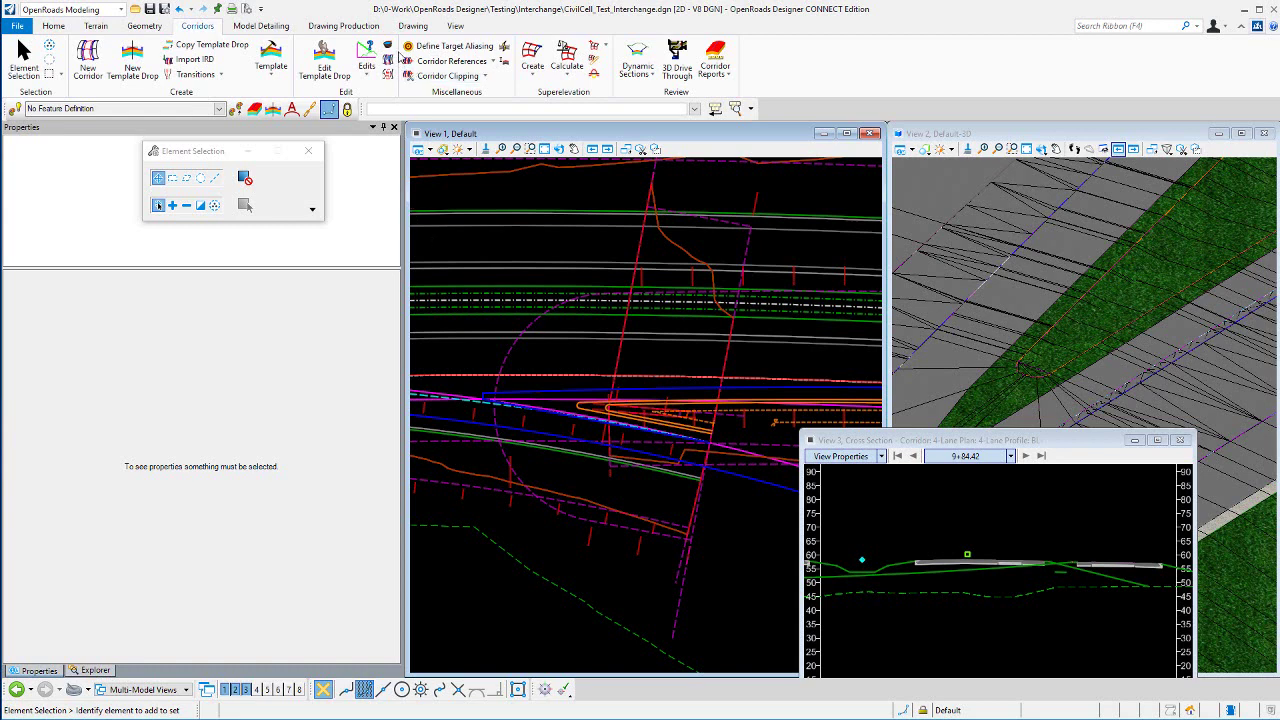
click(450, 46)
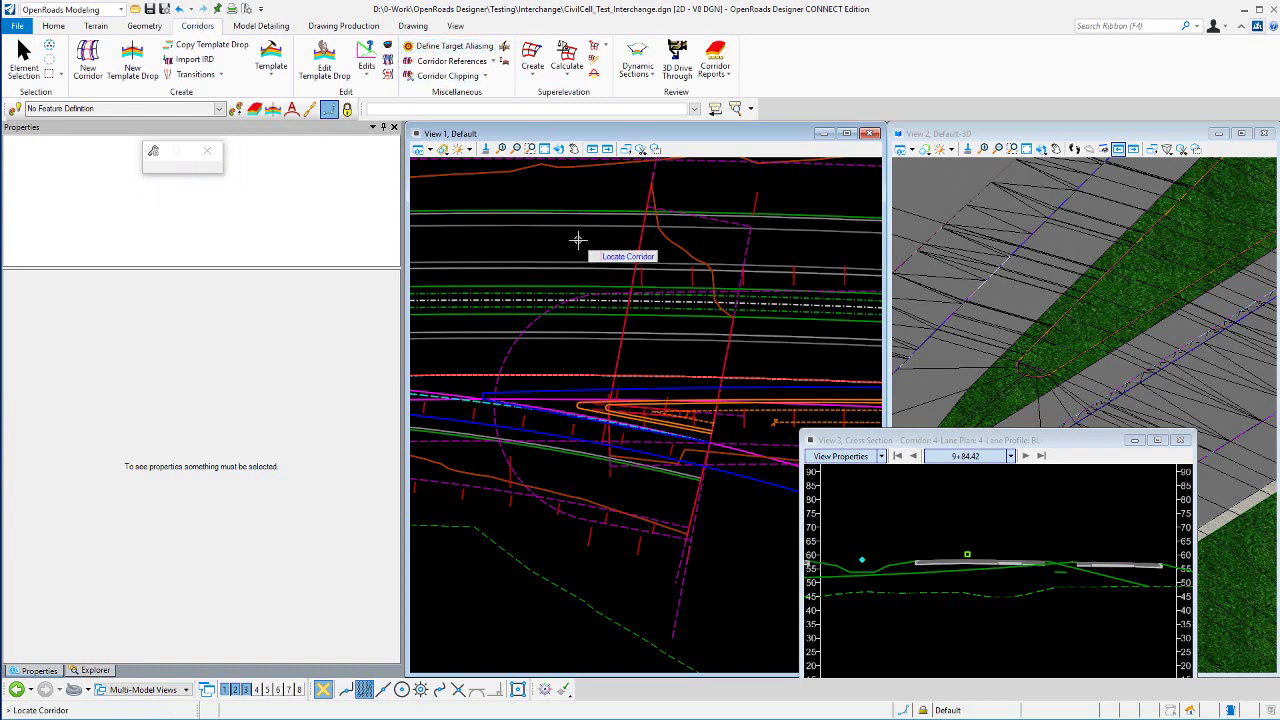
Pick the corridor and apply target aliases Corridor - DNC_Taper and Terrain Model - OG
click(668, 241)
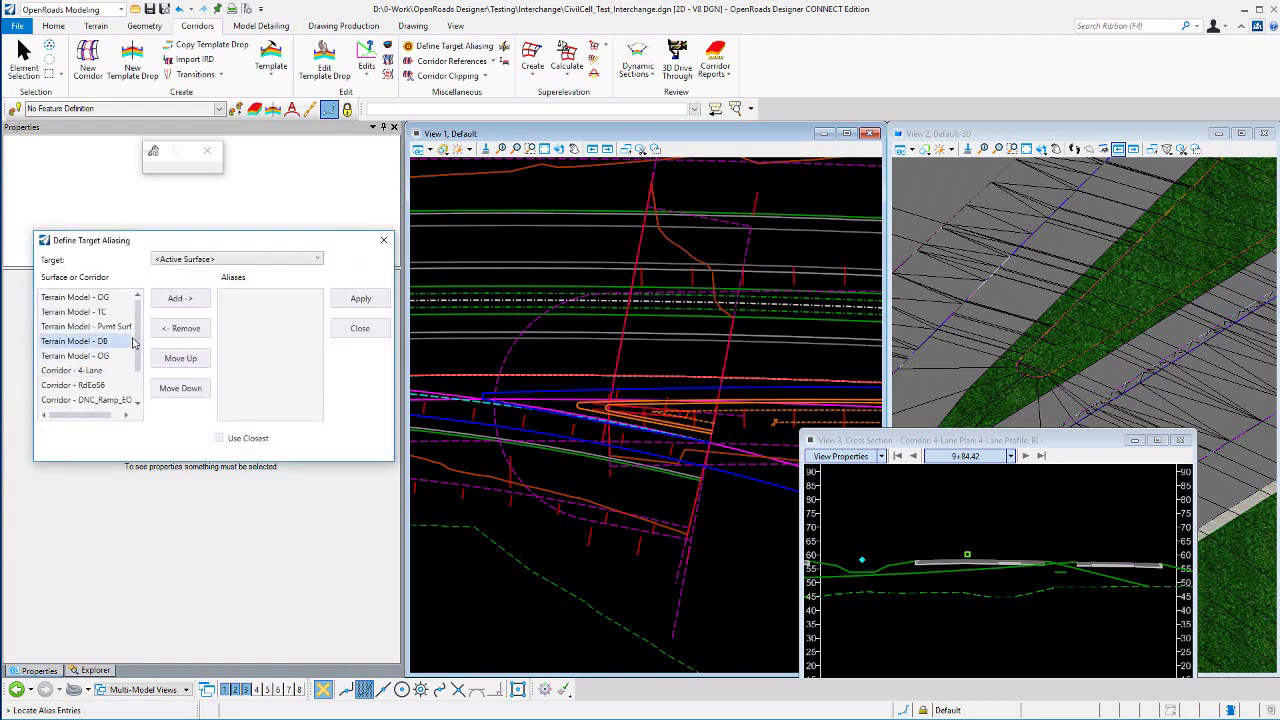
scroll(140, 343, down, 1)
click(114, 371)
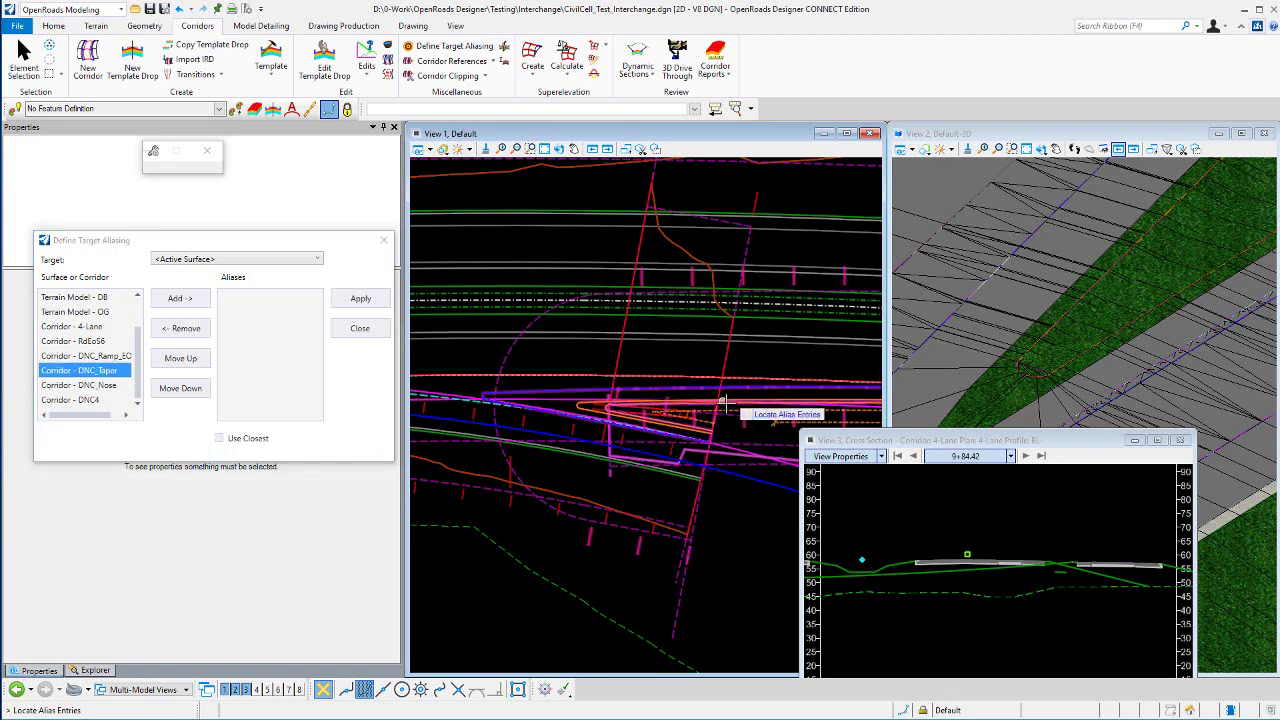
click(180, 300)
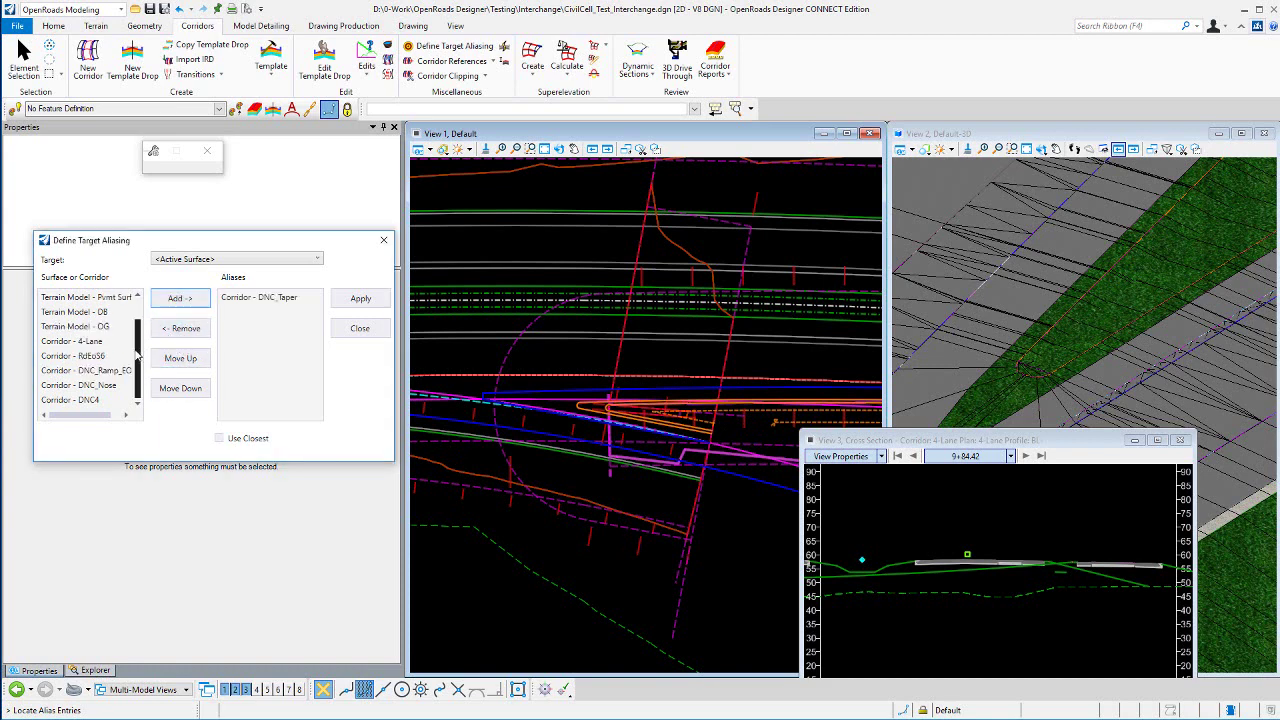
click(100, 327)
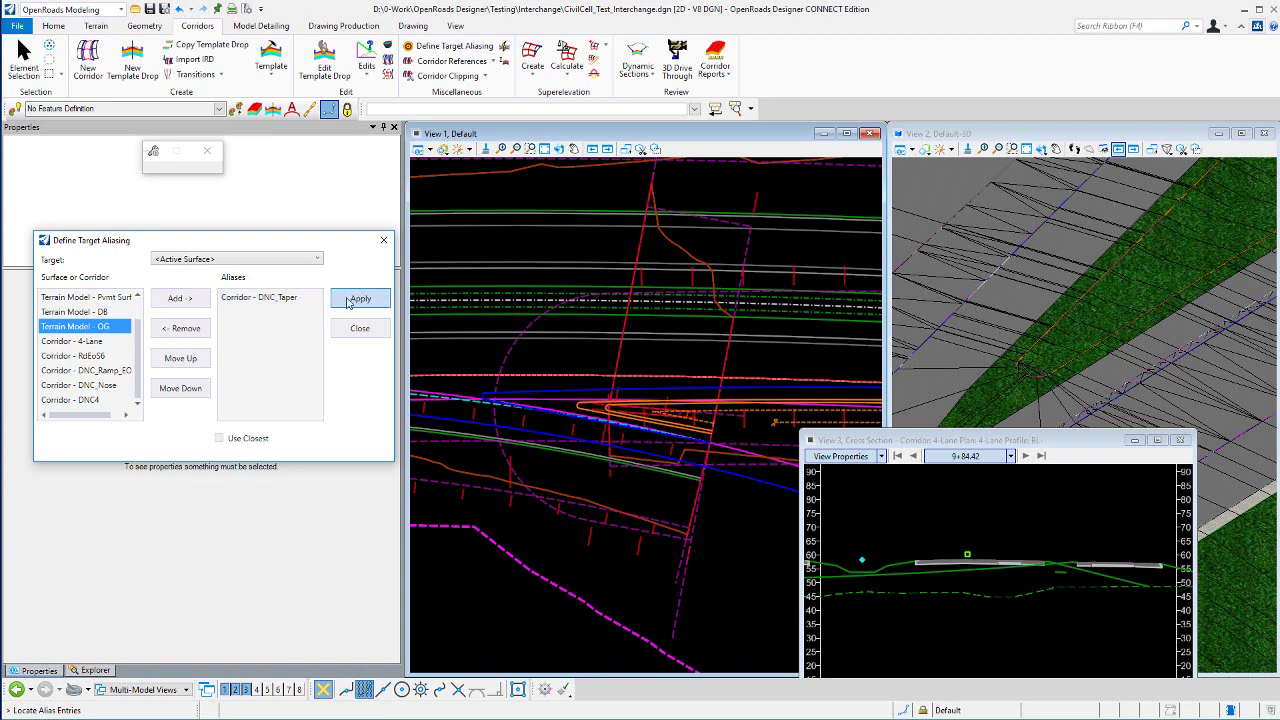
click(179, 299)
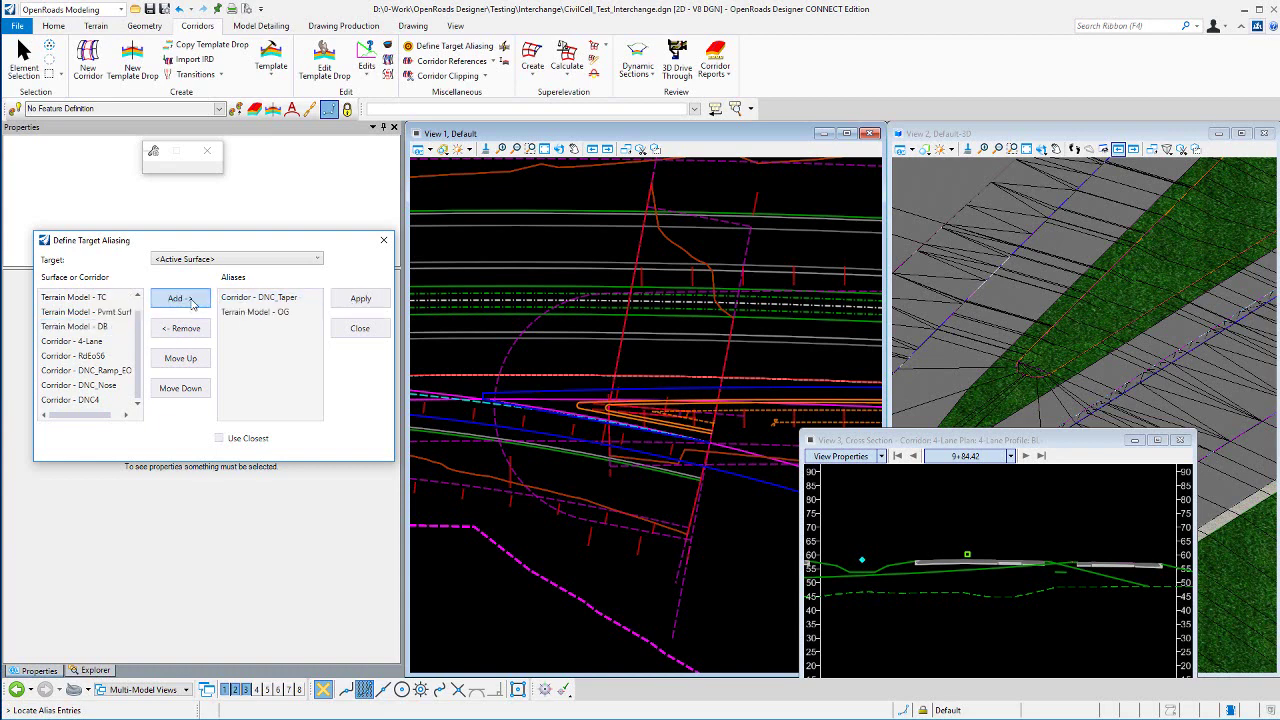
click(361, 302)
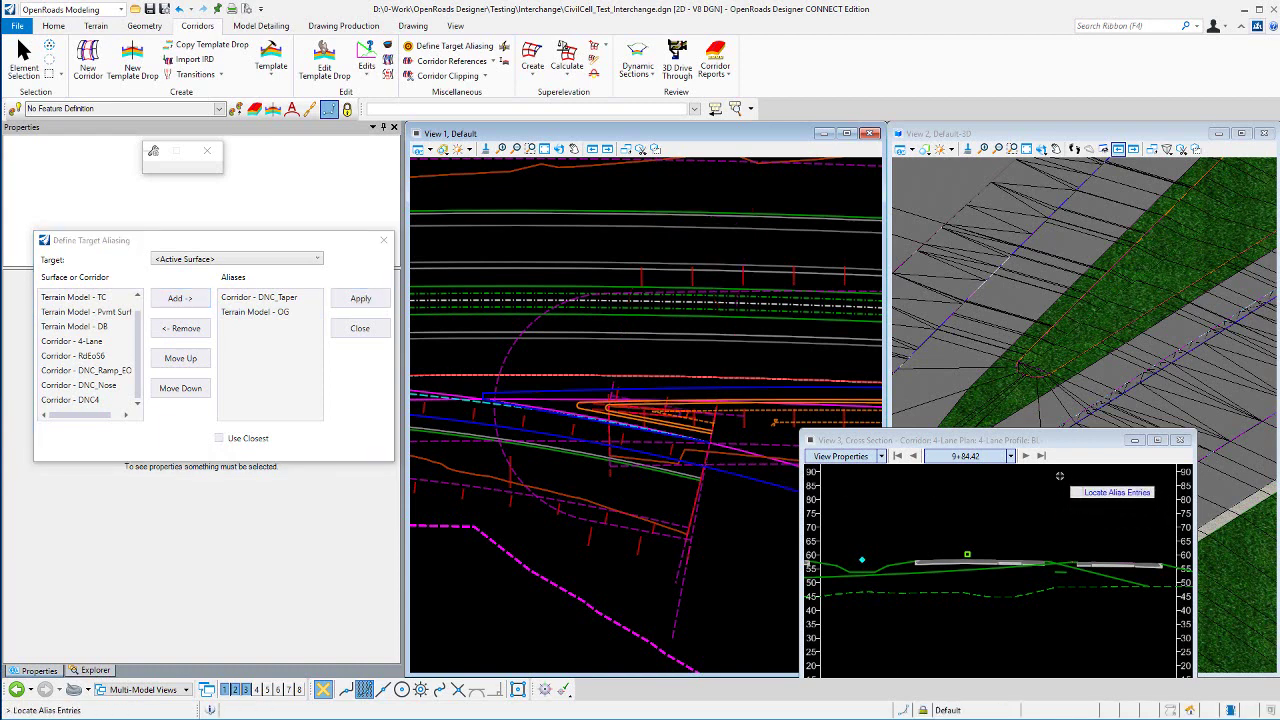
click(25, 60)
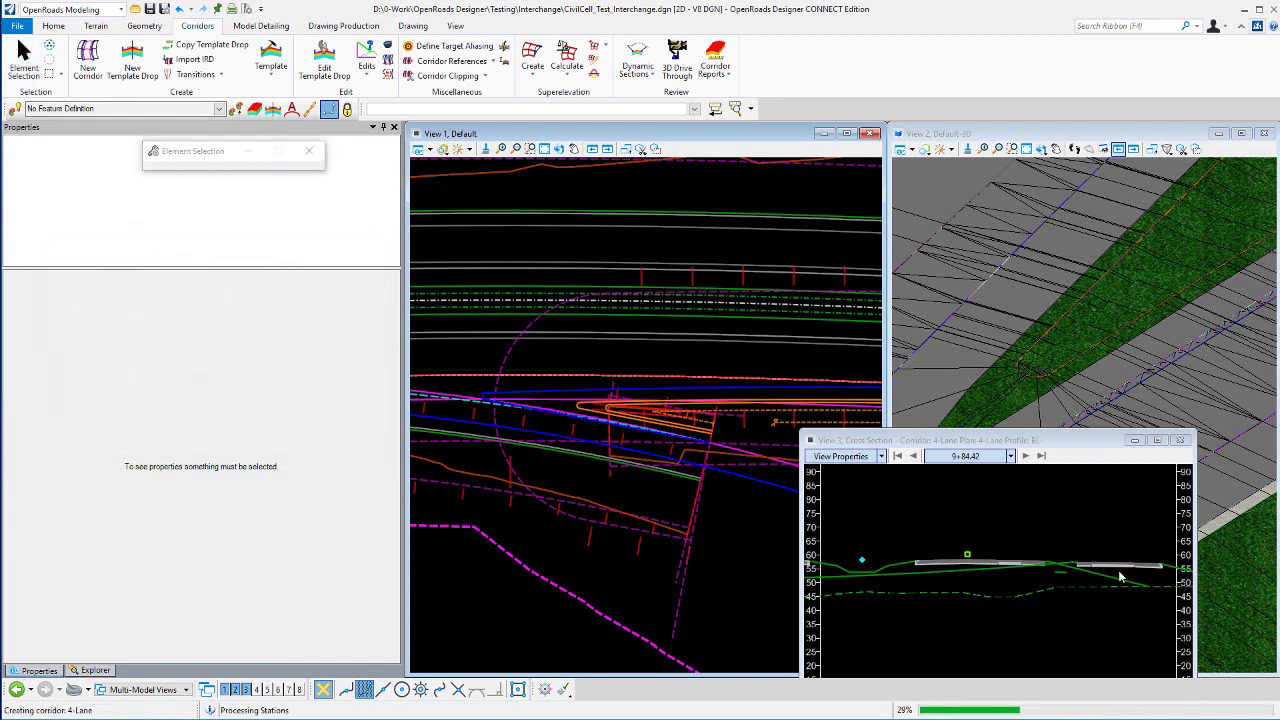
Zoom the cross section at 9+84.42 to check the reprocessed corridor
click(1066, 576)
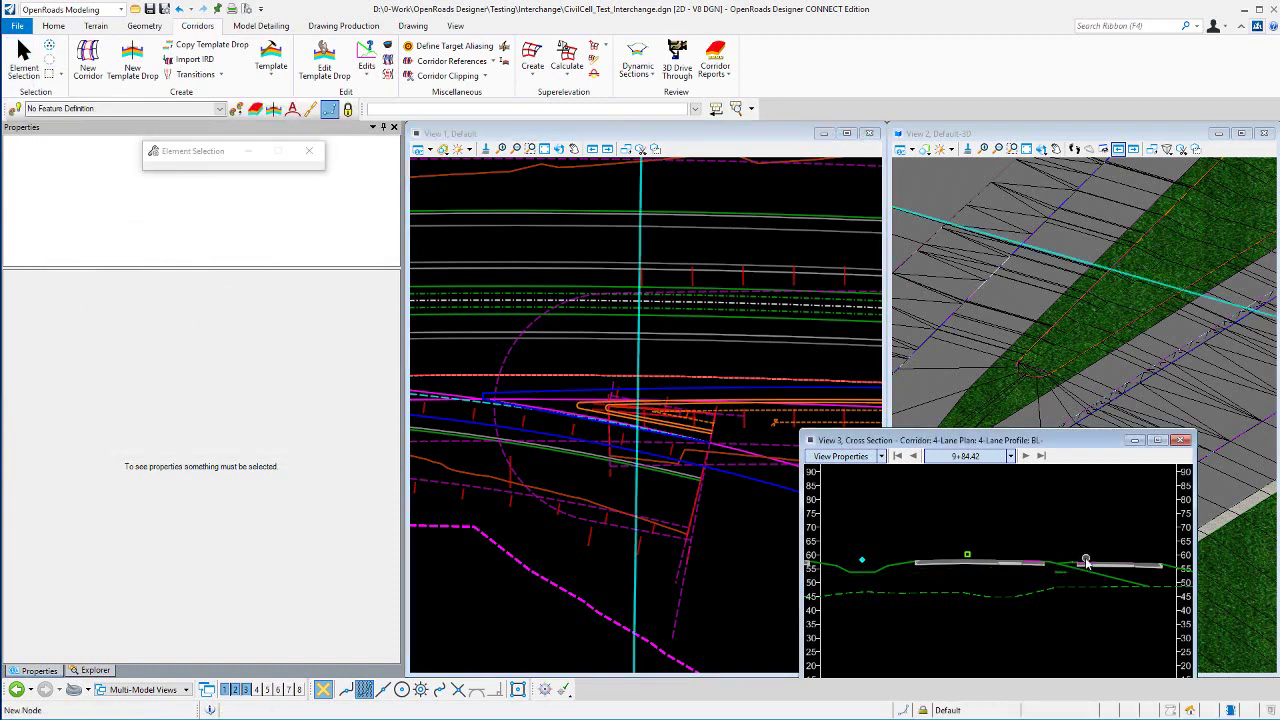
scroll(1050, 563, up, 4)
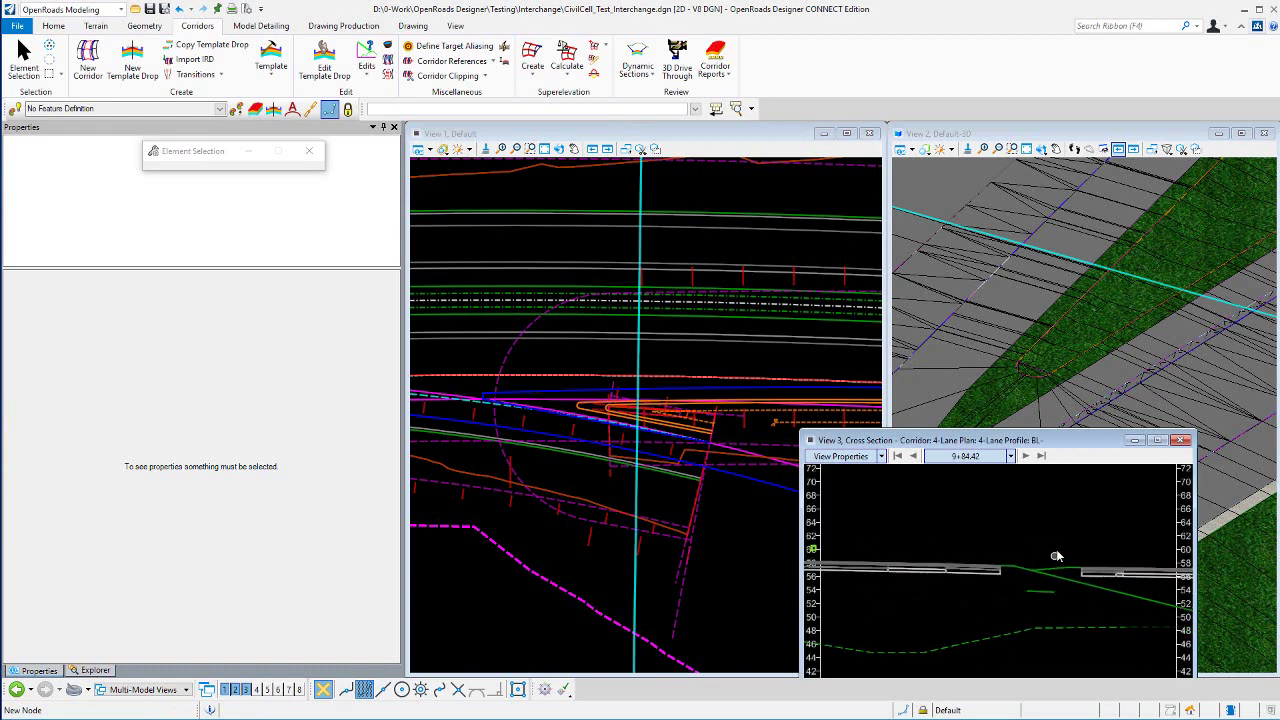
scroll(1058, 552, up, 2)
scroll(1058, 552, down, 3)
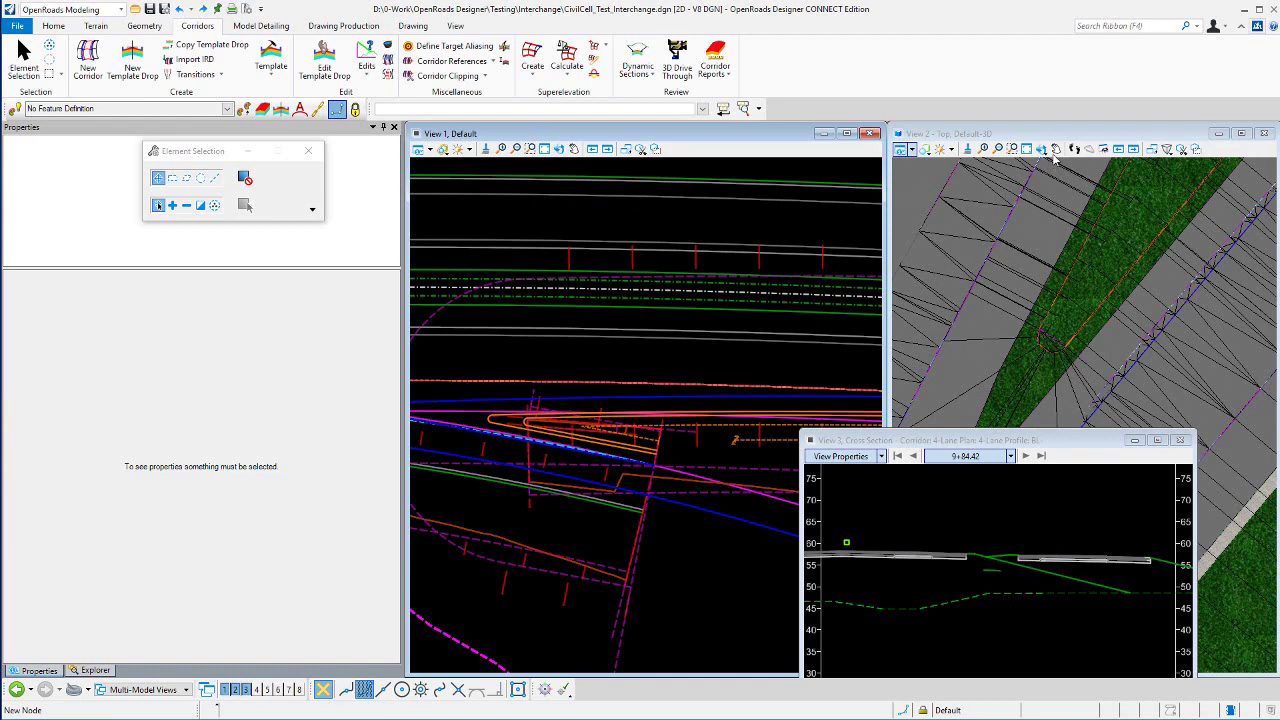
Change View 2's display style from Illustration Ignore Lighting to Wireframe
click(910, 150)
click(1083, 204)
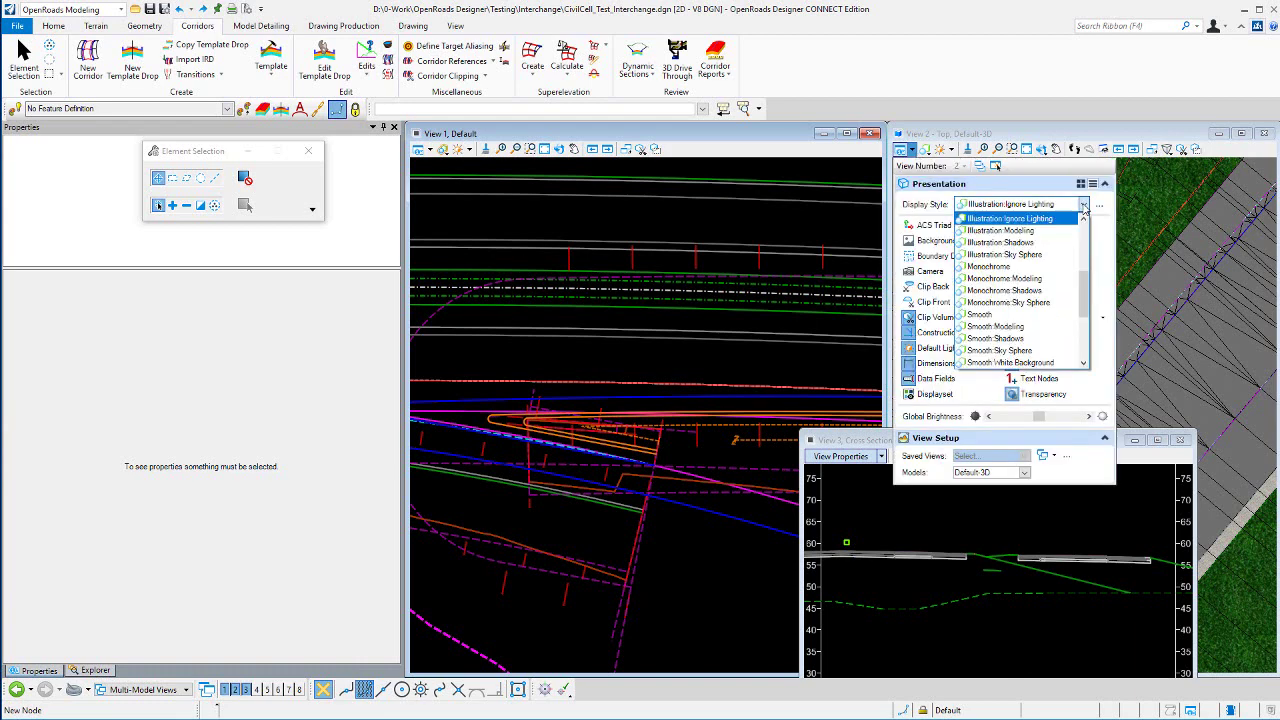
scroll(1090, 286, down, 3)
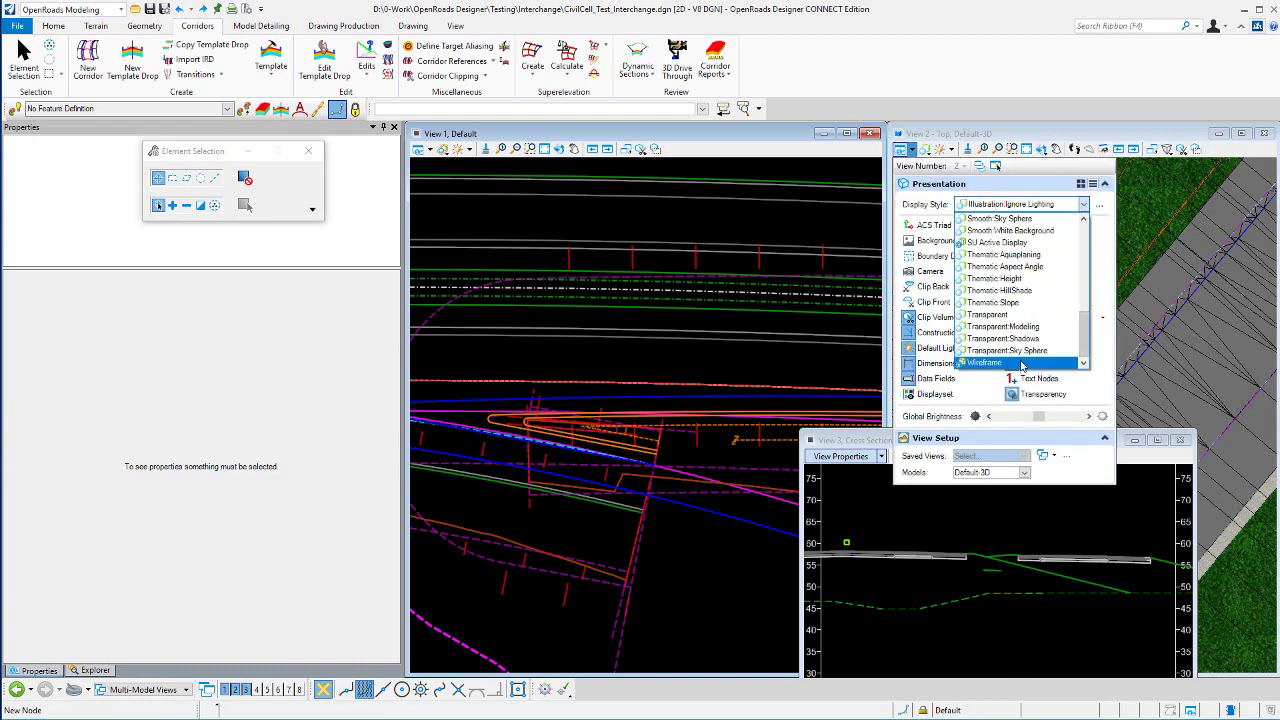
click(1025, 363)
click(1182, 290)
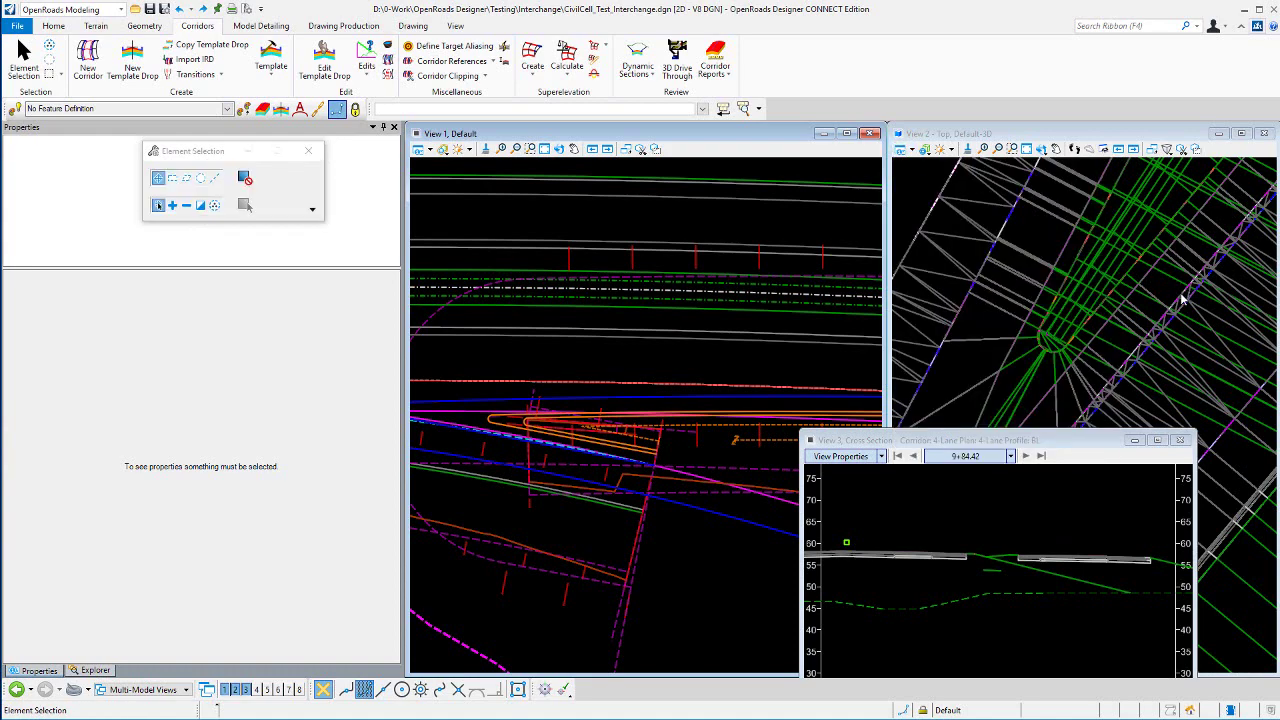
scroll(1091, 309, up, 3)
scroll(1150, 250, up, 2)
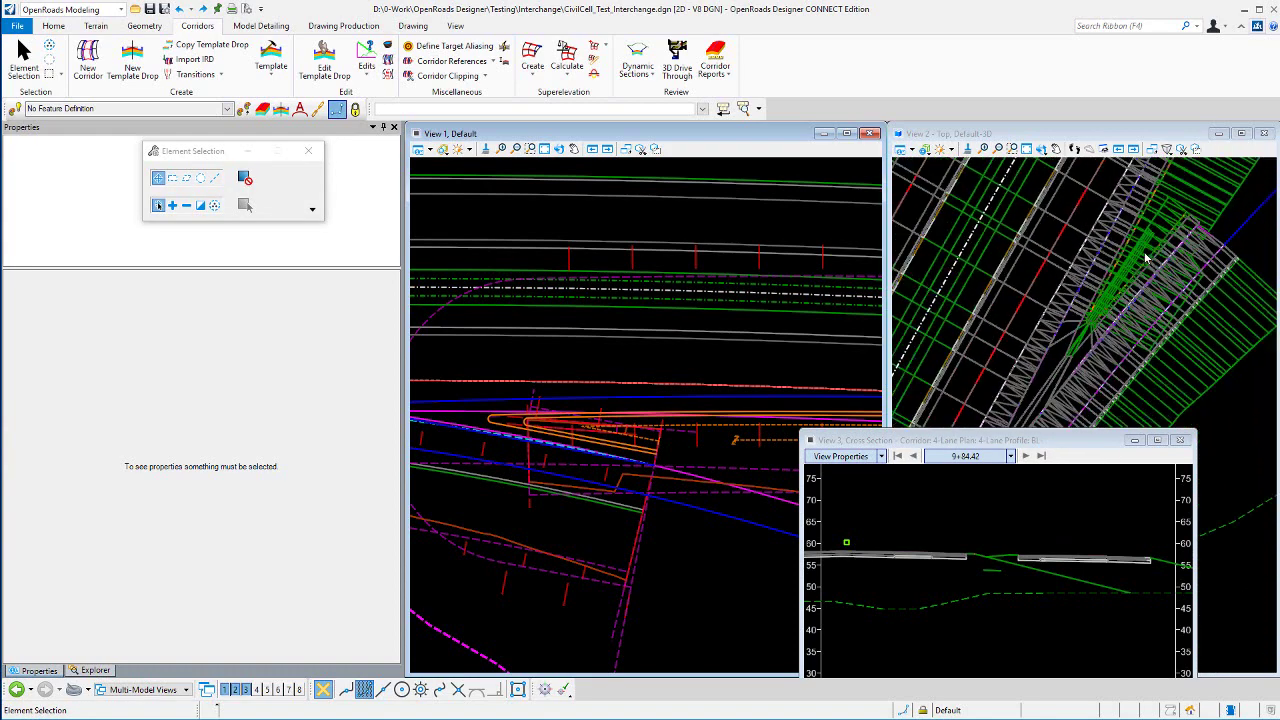
click(1210, 203)
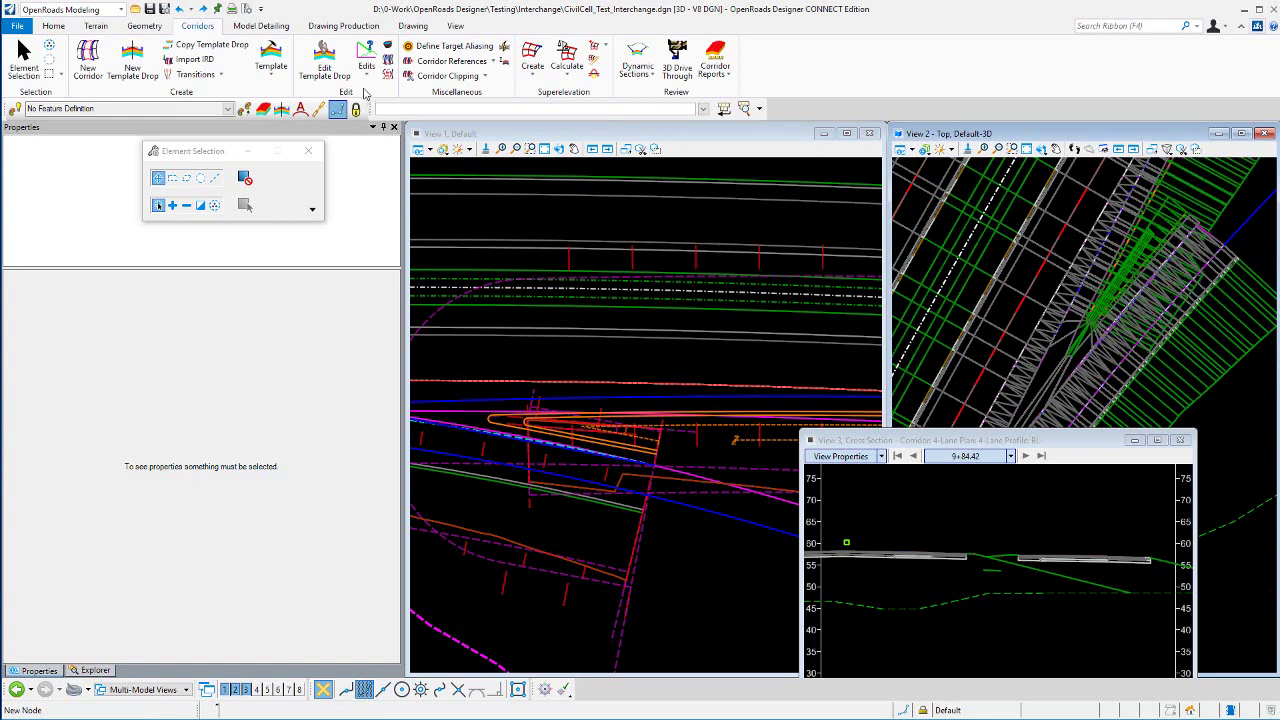
Clip DNC_Taper with DNC_Linear_Template, the RdEoS6 ramp shoulder corridor and the Pvmt Surface terrain
click(484, 76)
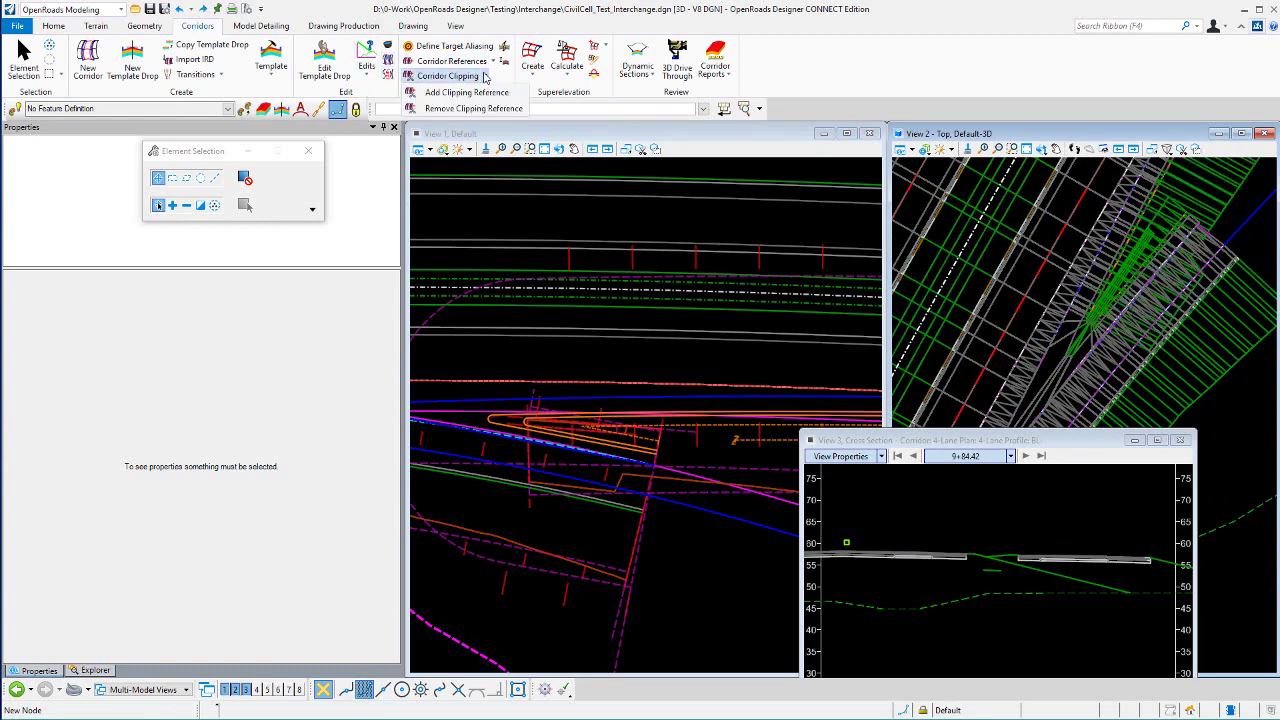
click(470, 89)
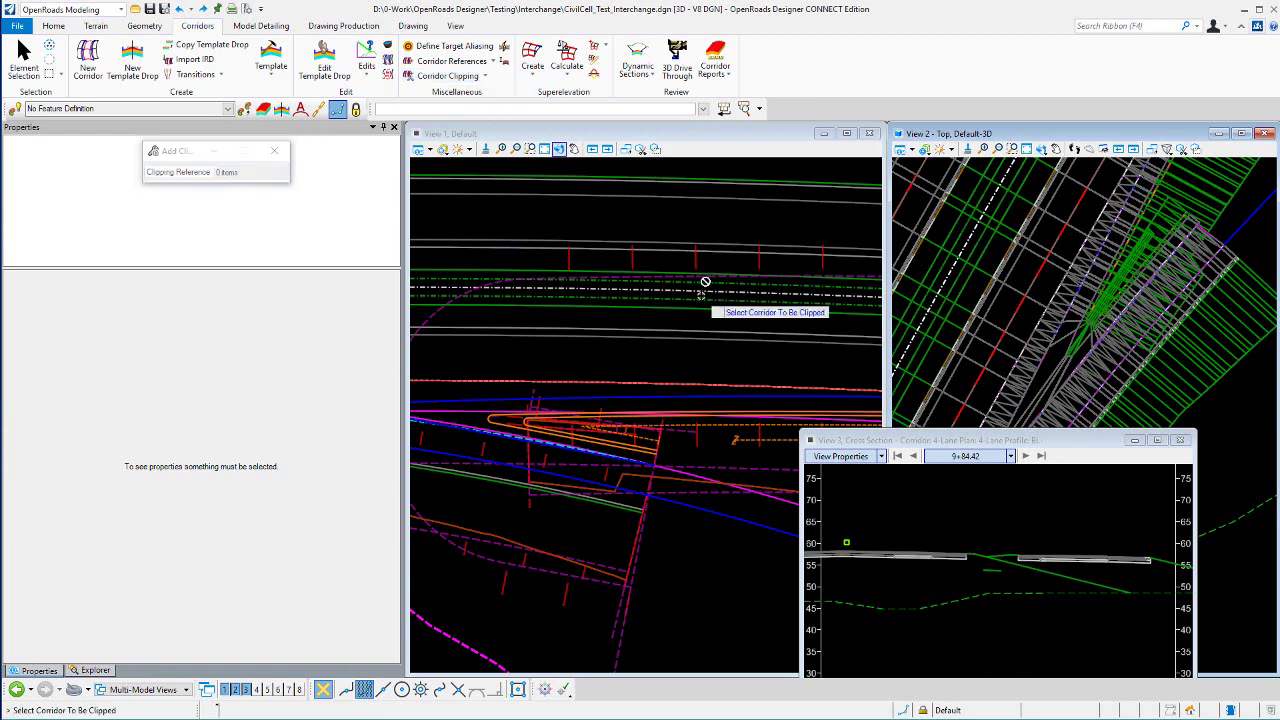
click(668, 482)
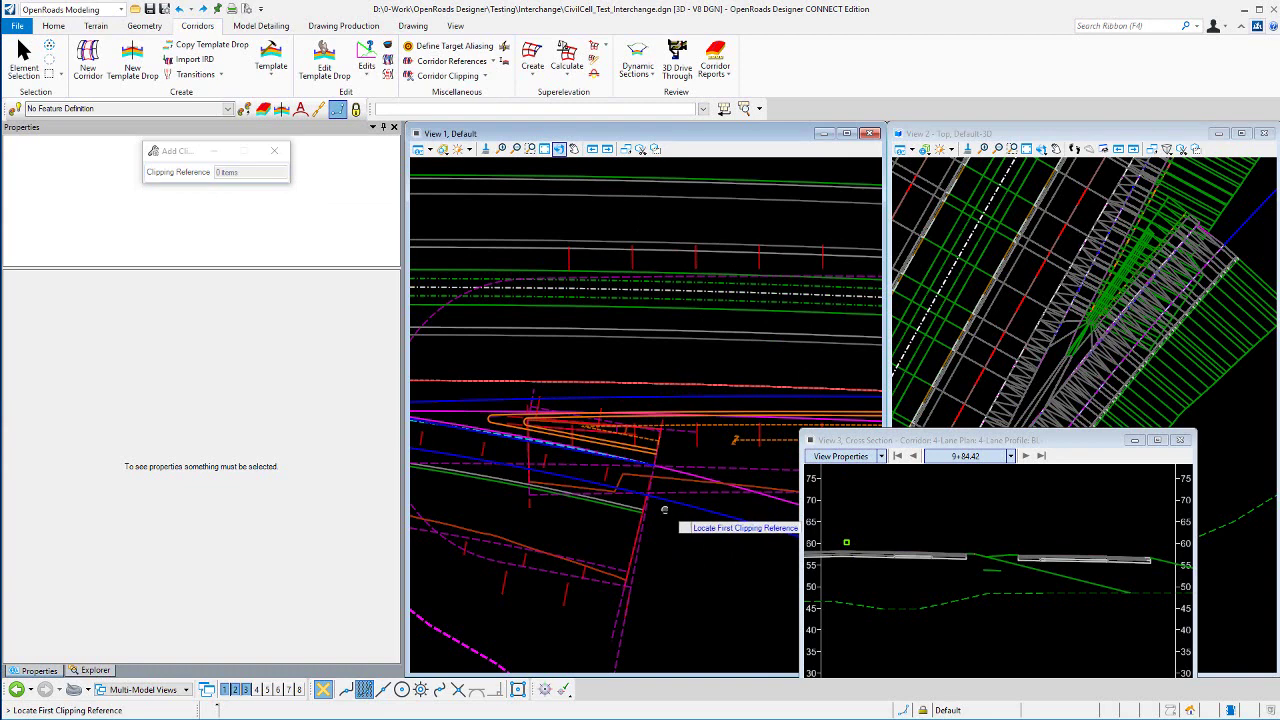
click(614, 426)
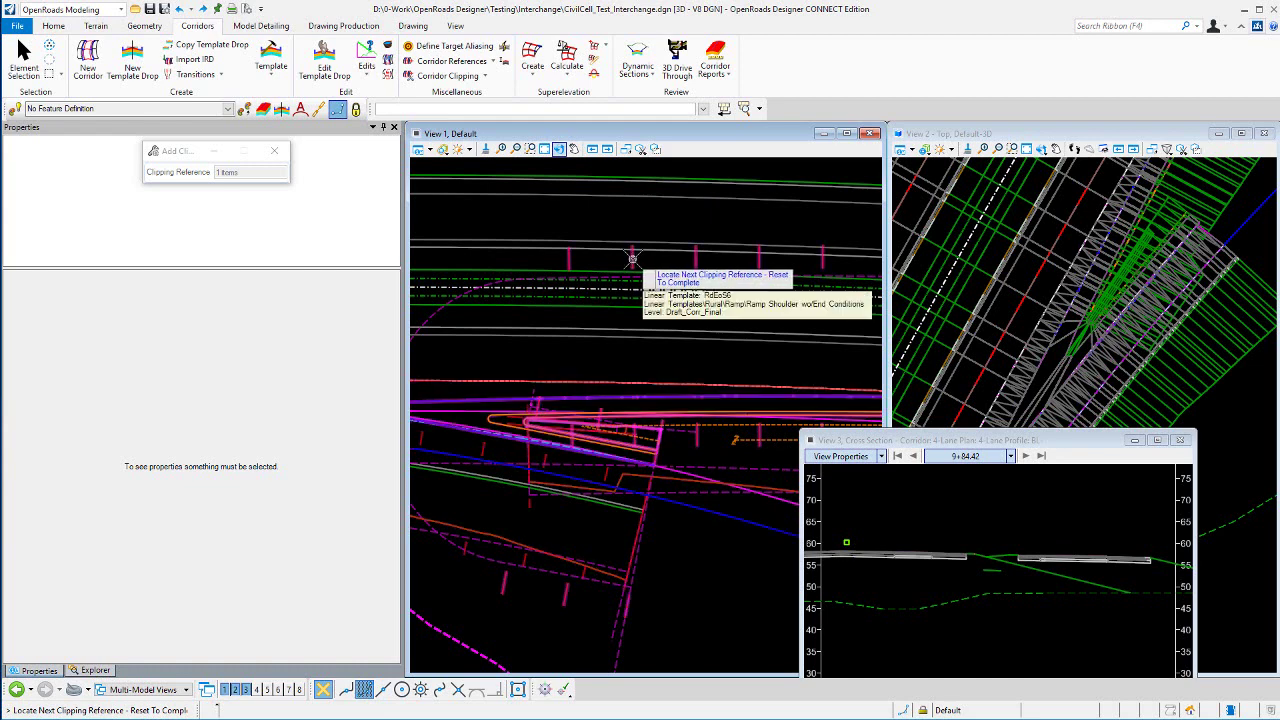
scroll(632, 258, down, 2)
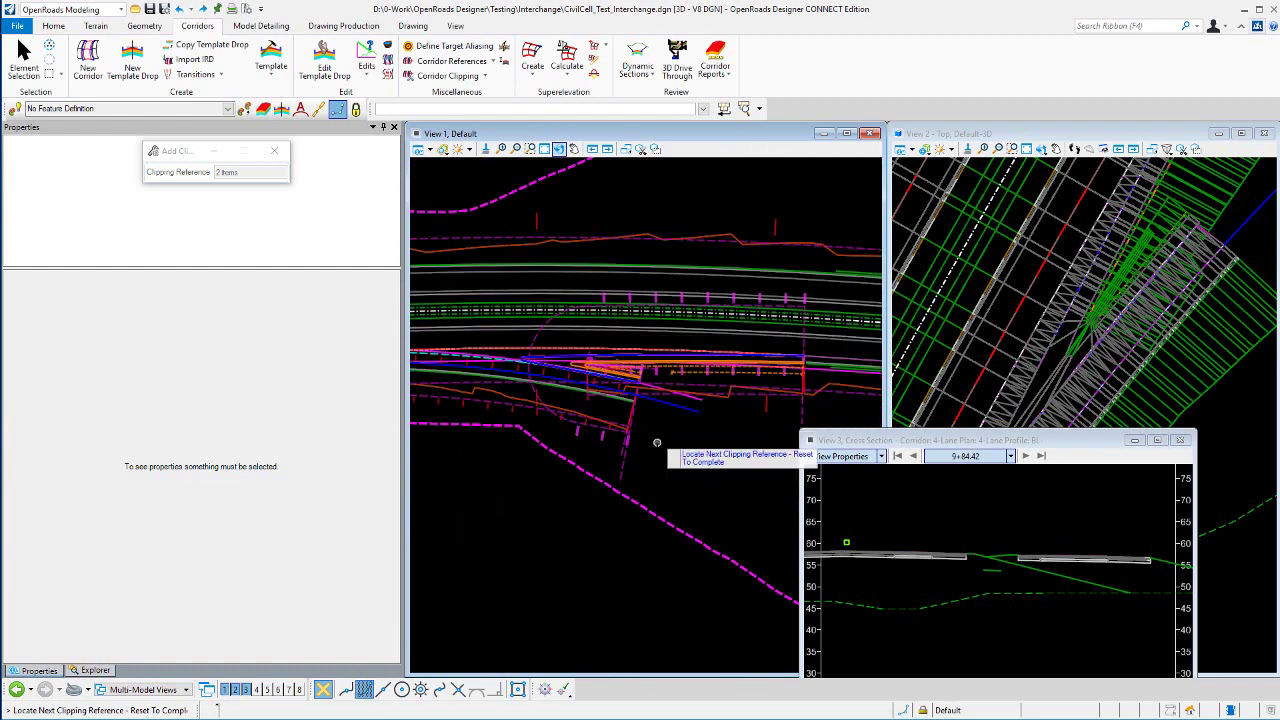
click(536, 414)
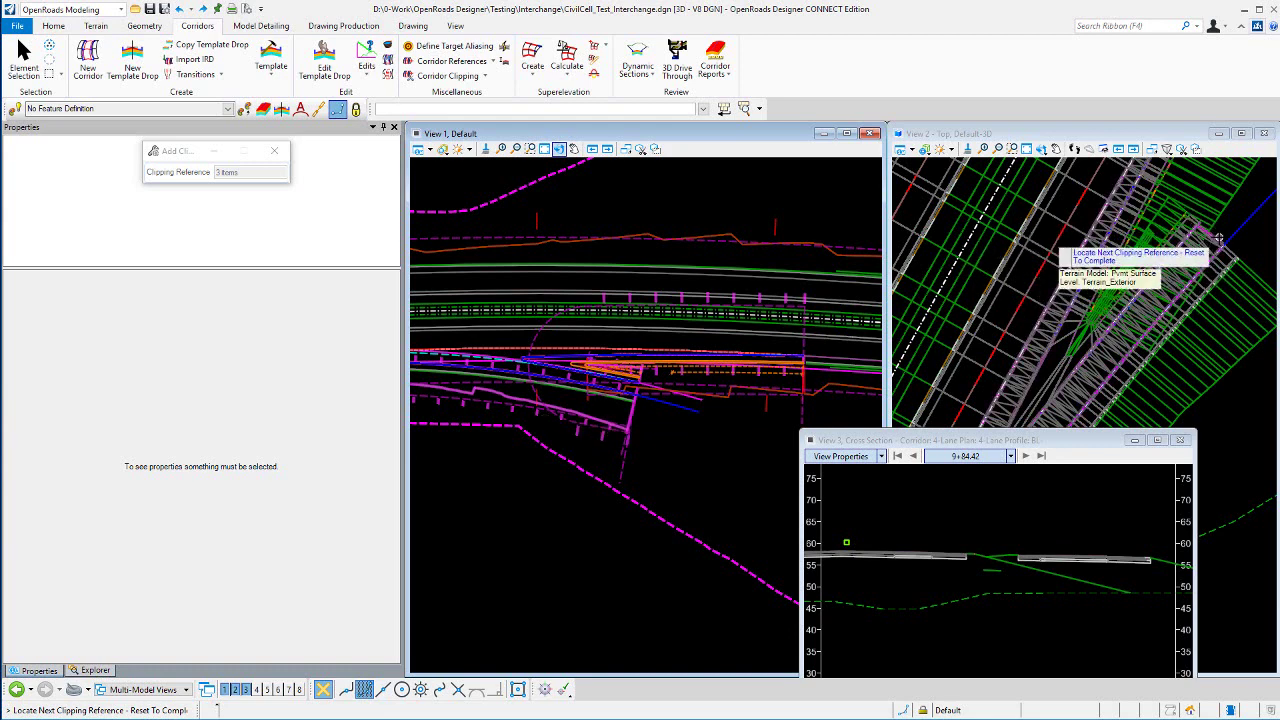
click(1218, 238)
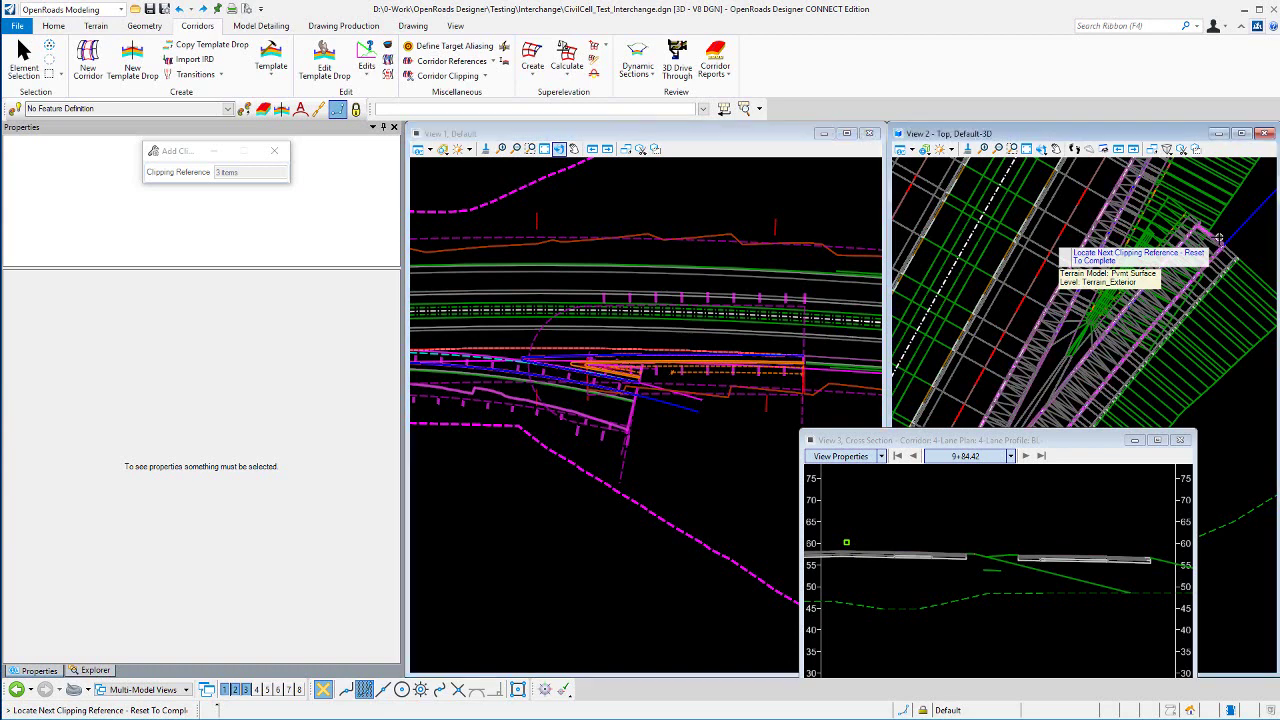
right_click(790, 190)
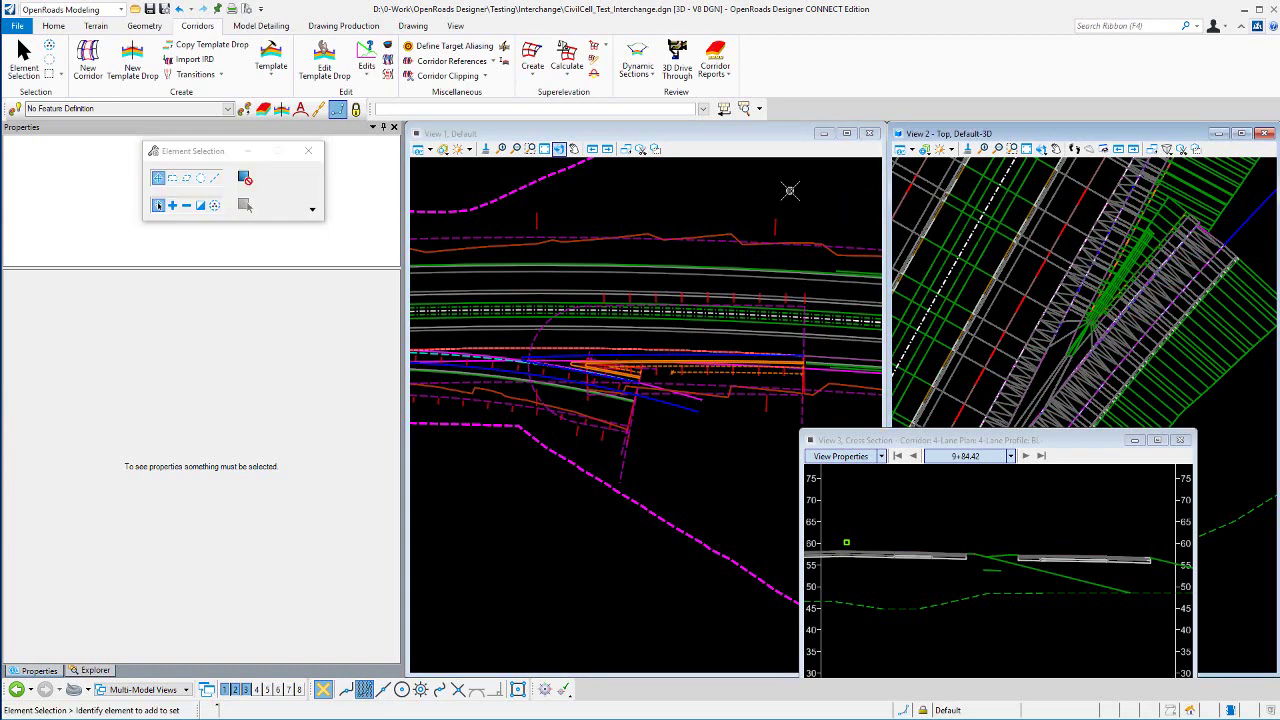
click(1025, 505)
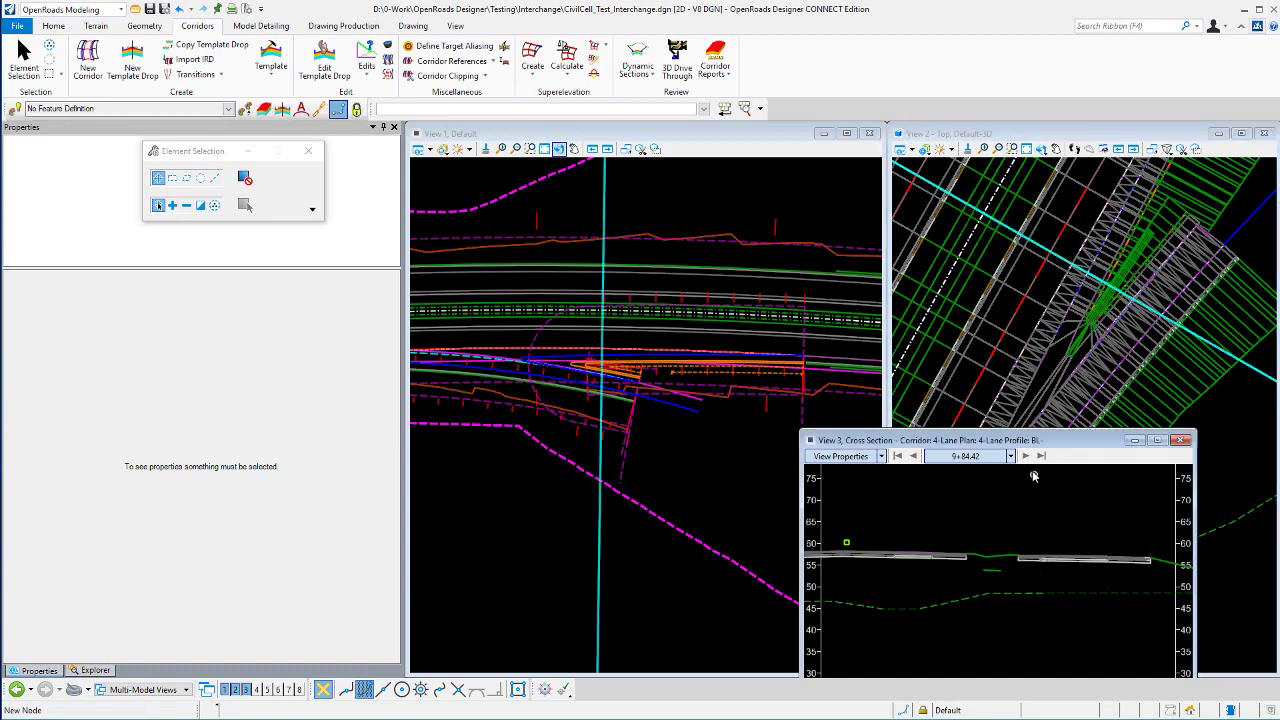
click(1027, 457)
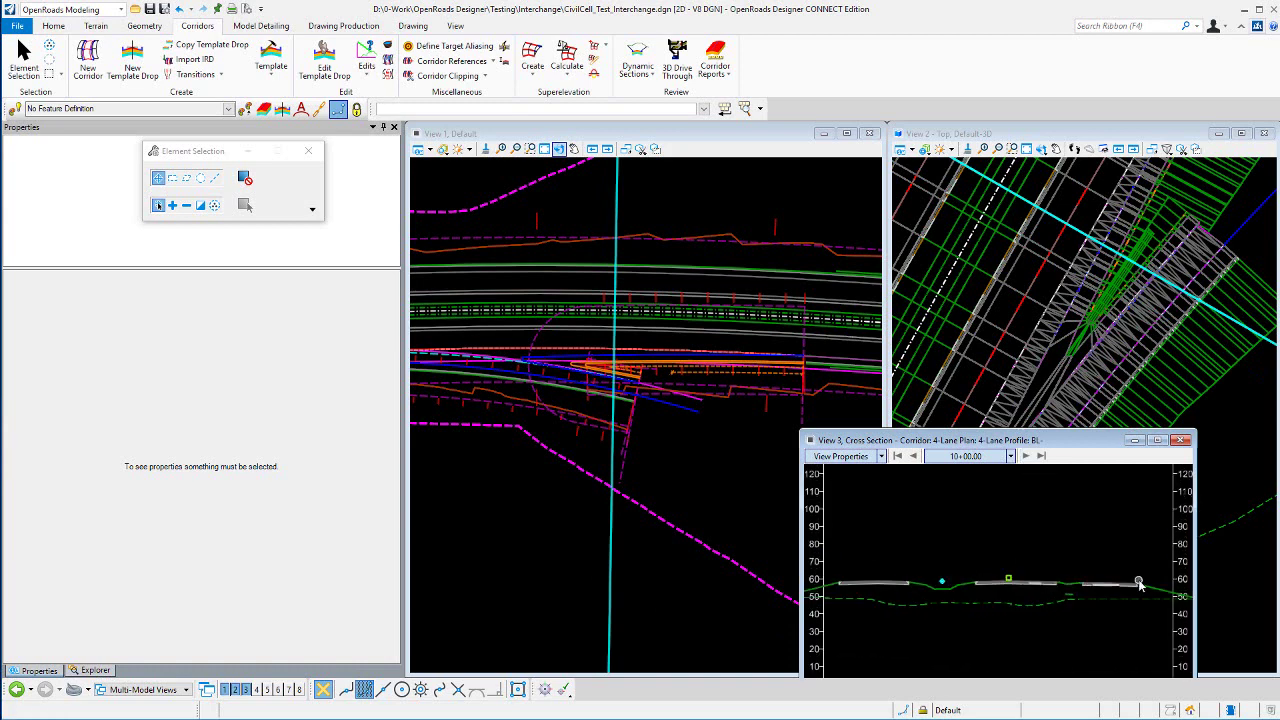
click(1027, 456)
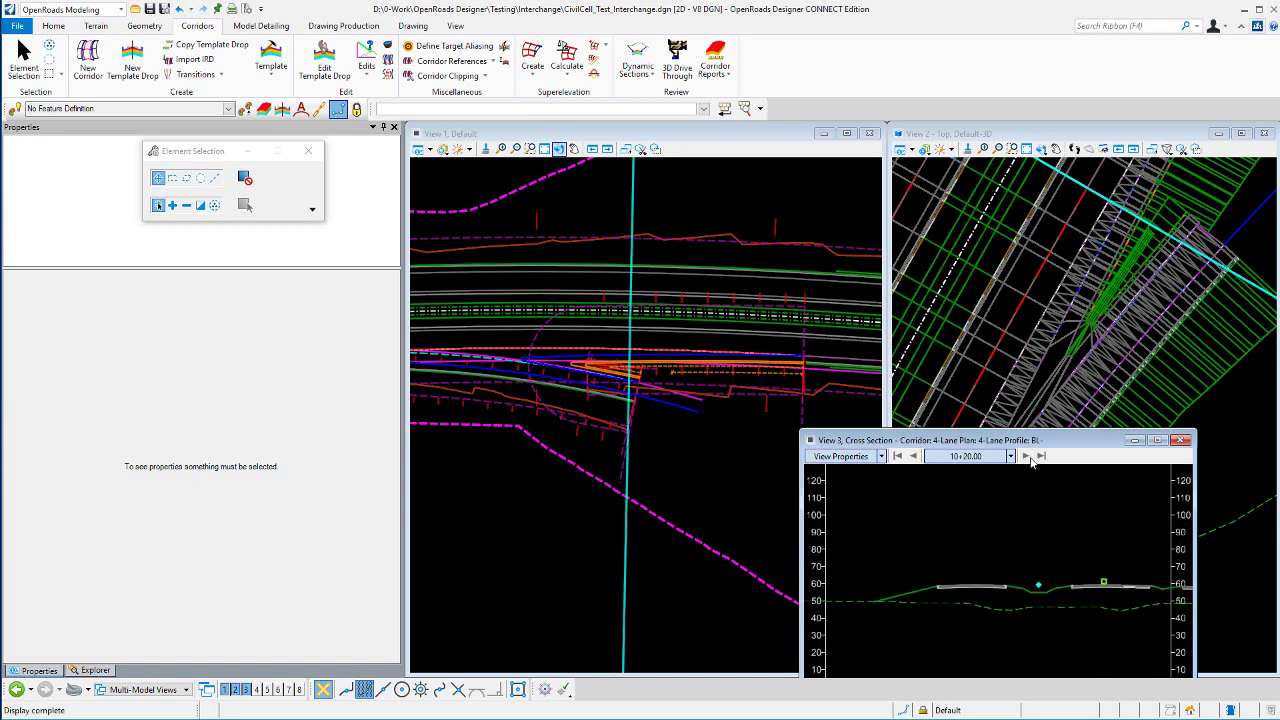
scroll(947, 541, down, 2)
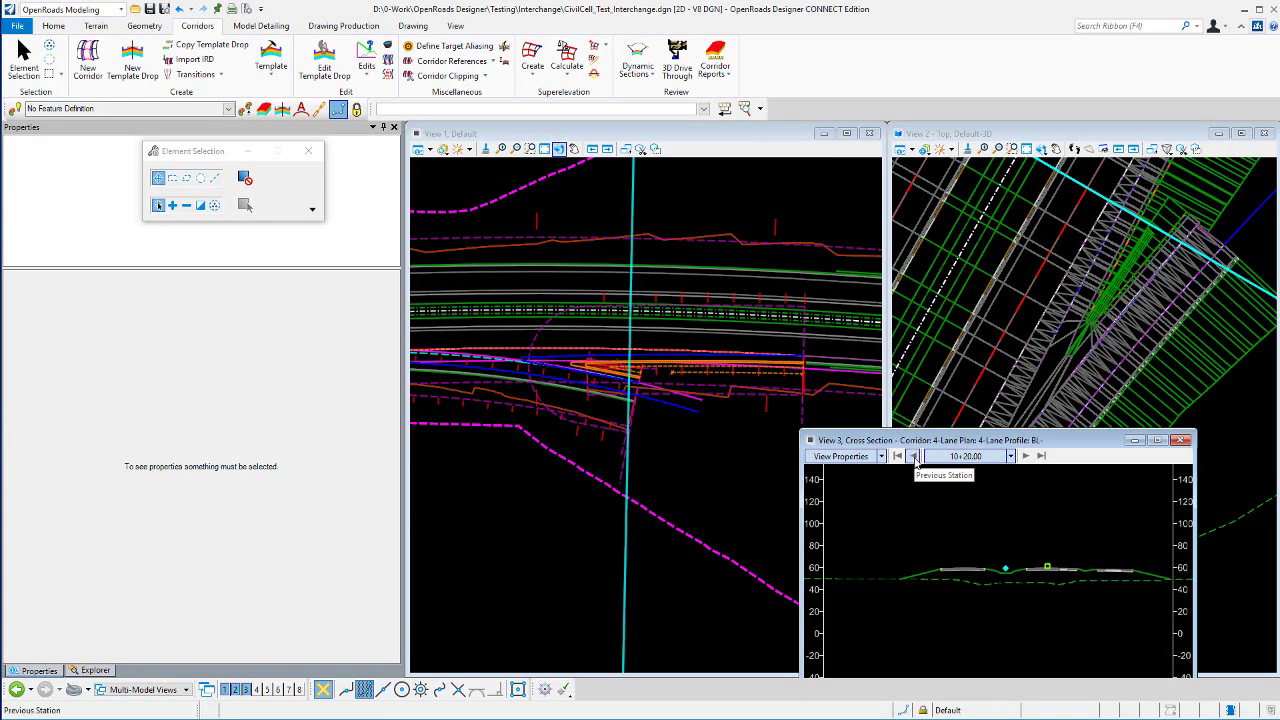
click(913, 456)
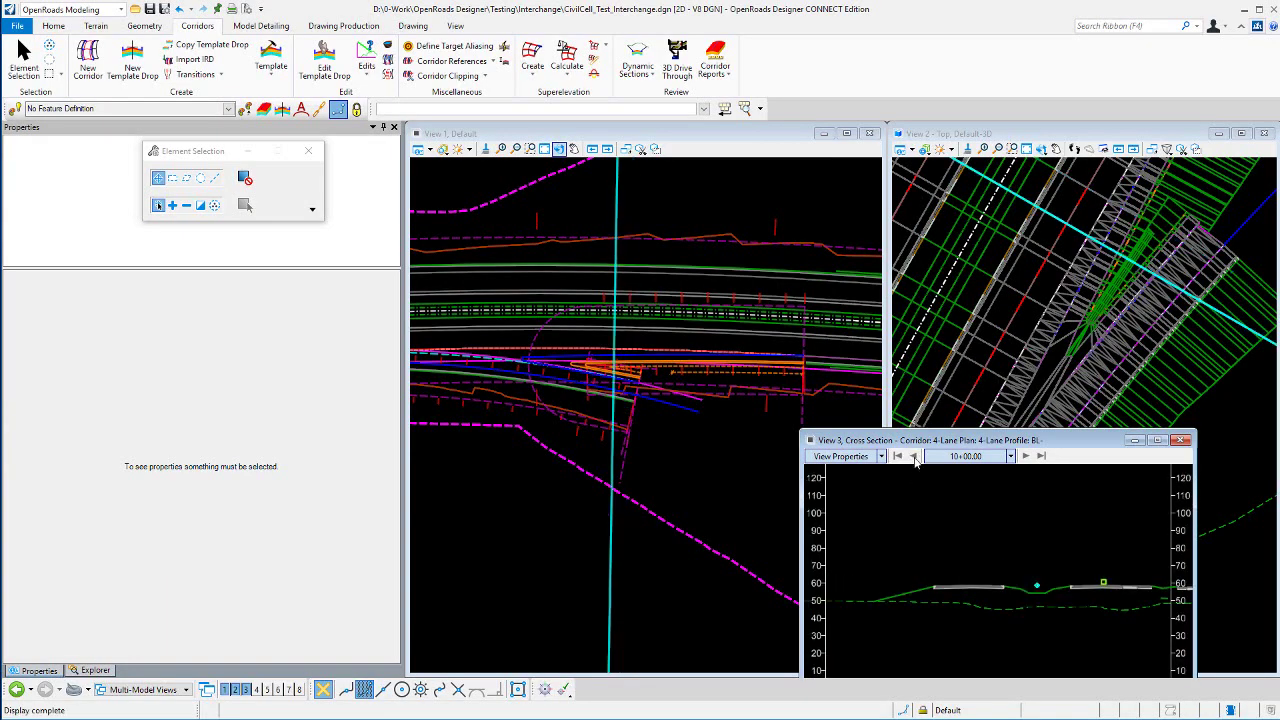
click(913, 456)
scroll(951, 548, down, 2)
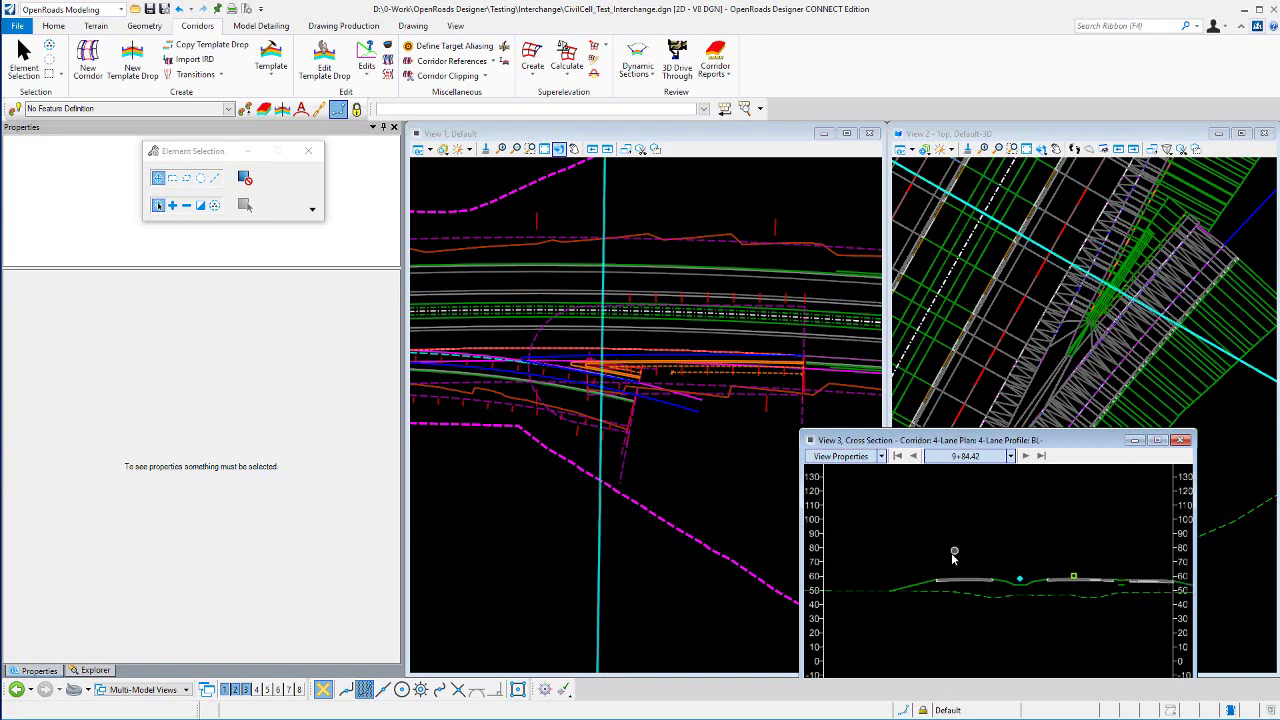
scroll(1105, 580, up, 2)
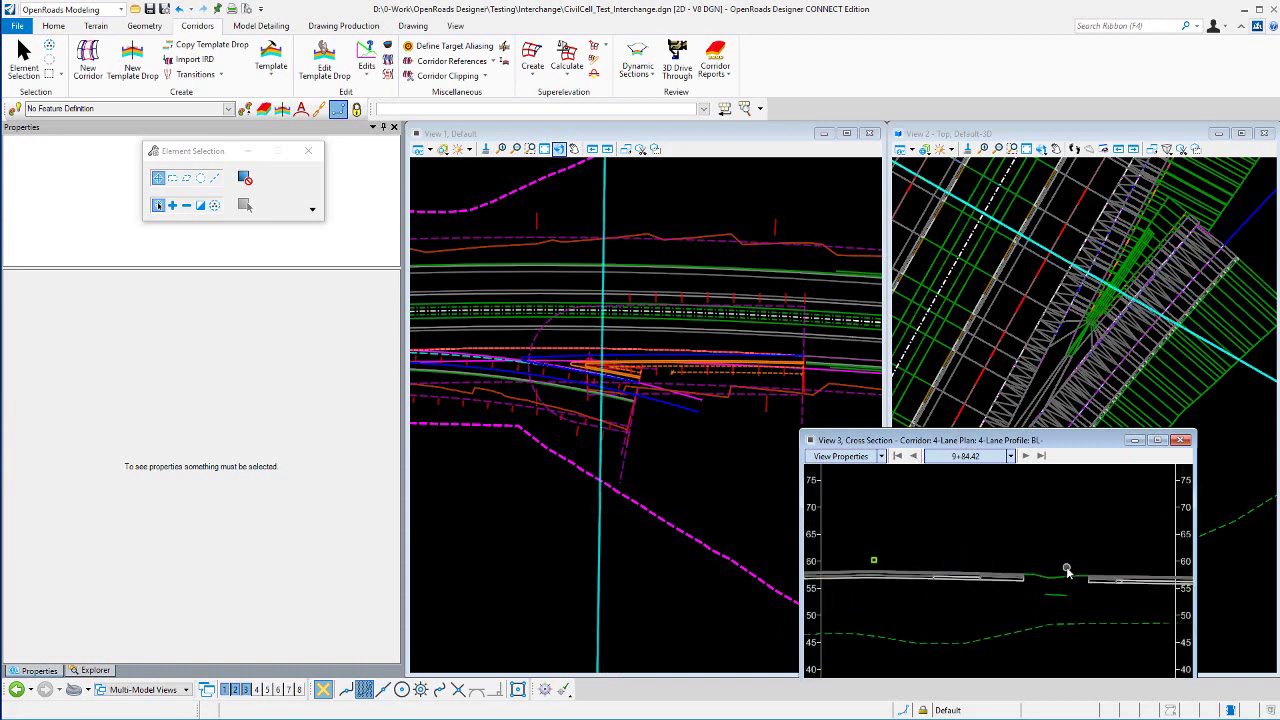
scroll(1065, 590, up, 2)
scroll(1057, 606, up, 1)
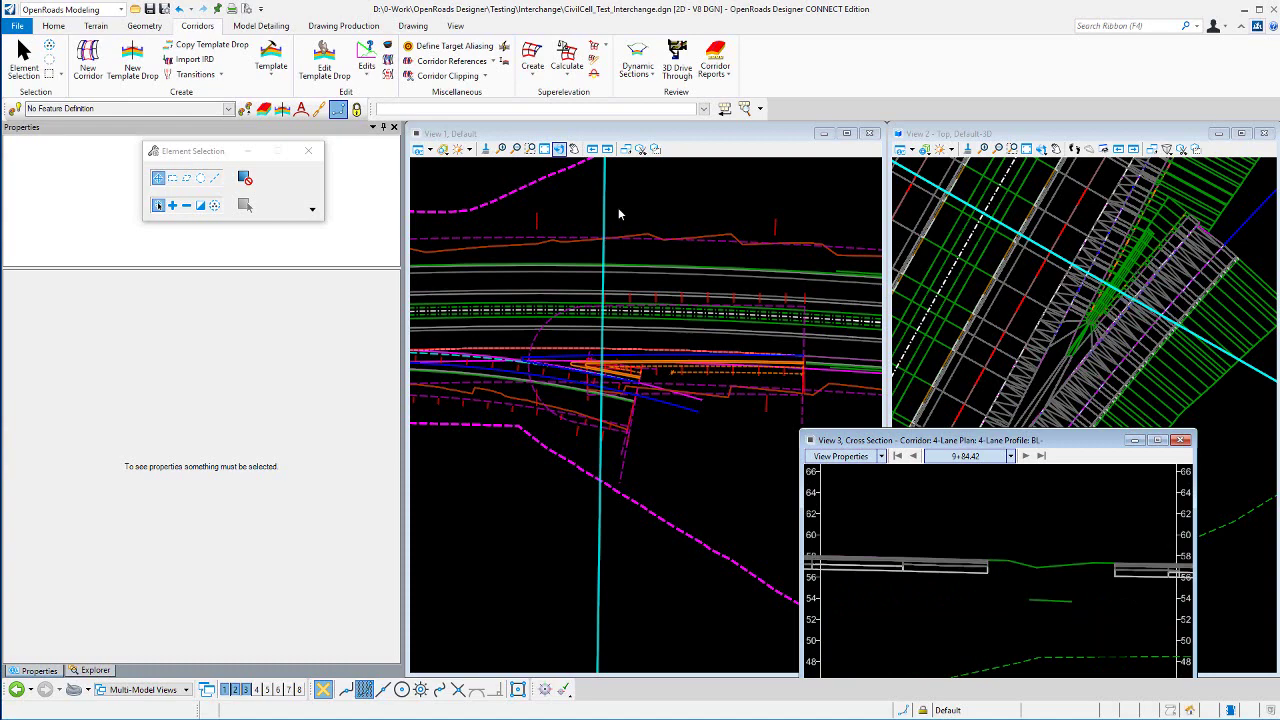
scroll(594, 358, up, 3)
scroll(594, 358, up, 5)
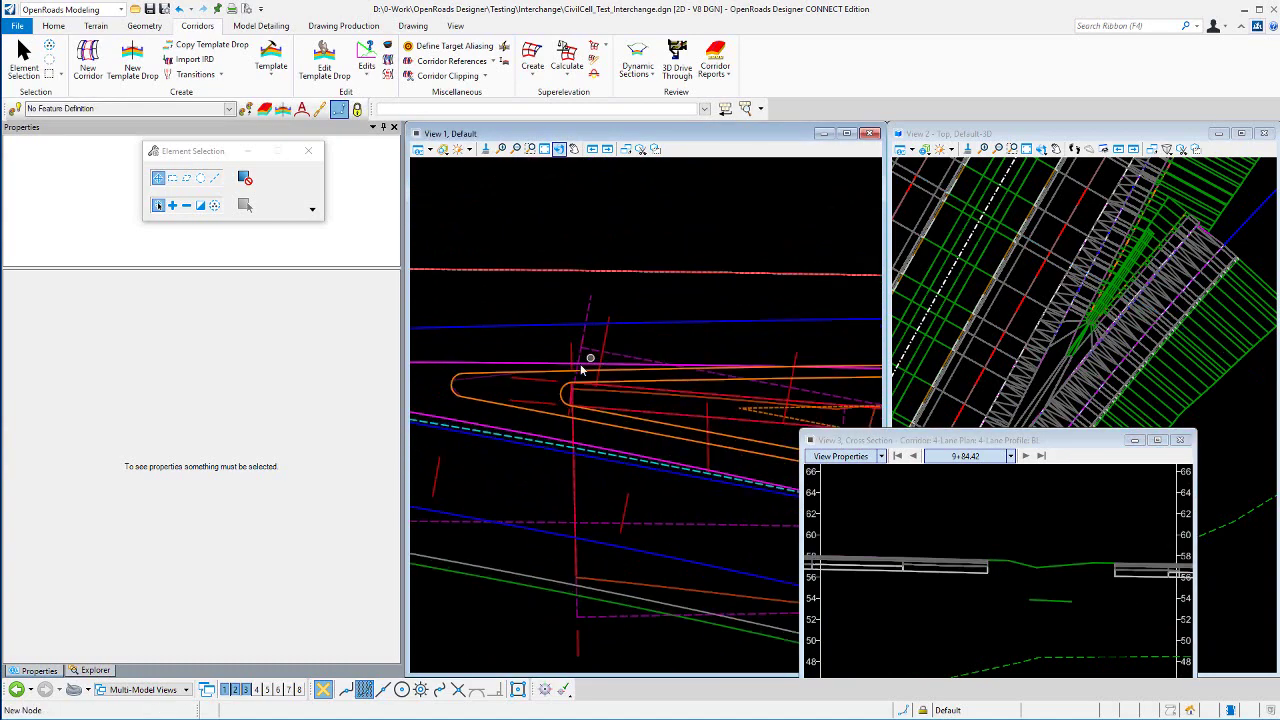
scroll(656, 403, down, 3)
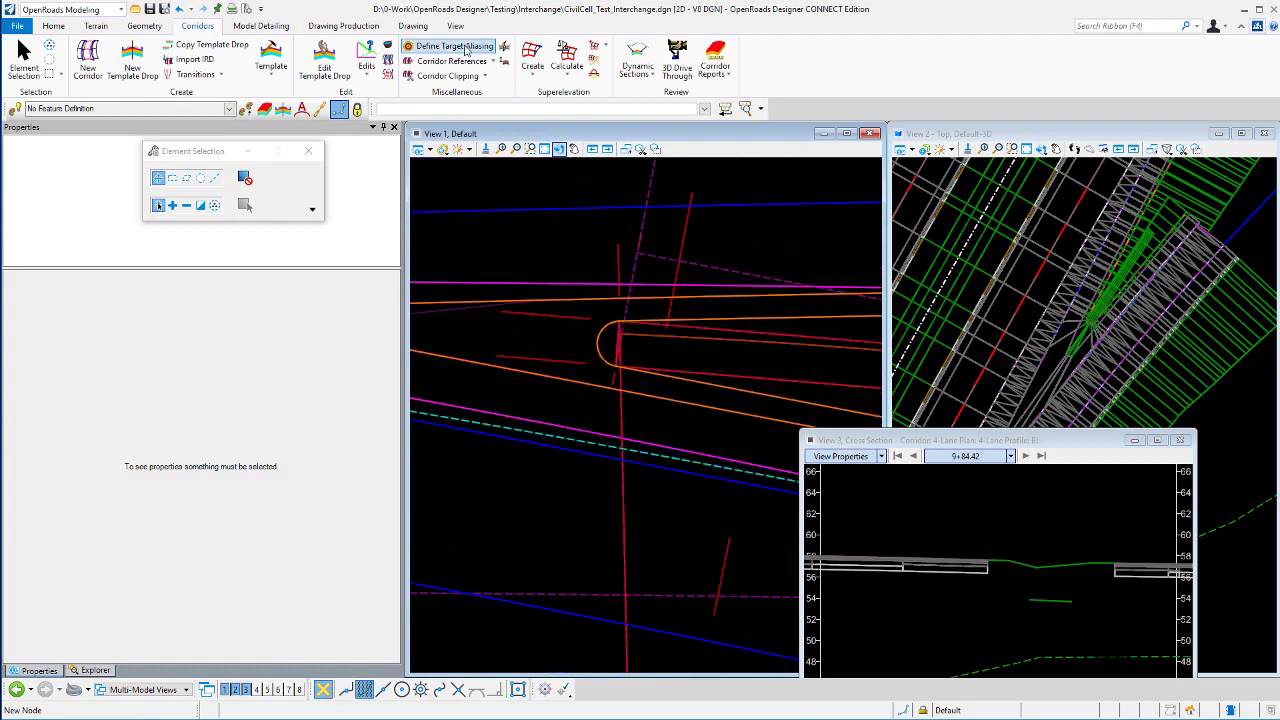
Give the ramp nose corridor target aliases Corridor - DNC_Taper and Corridor - DNC_Linear_Template
click(490, 46)
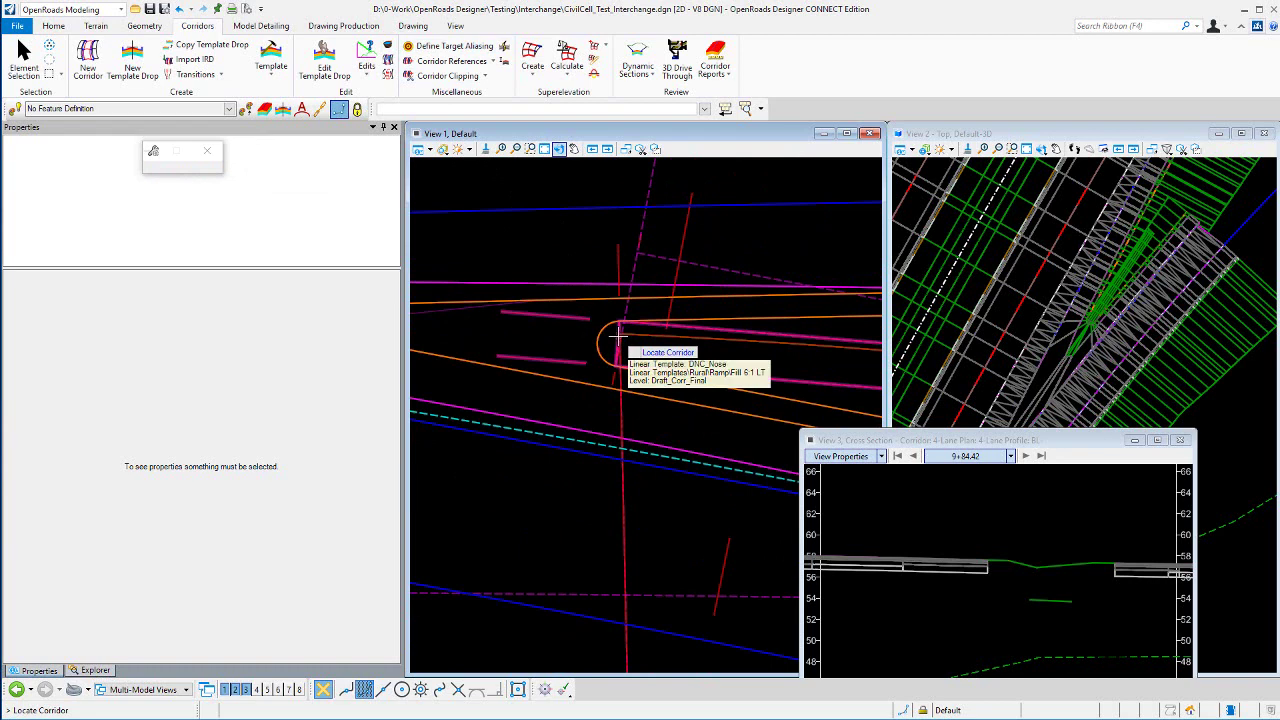
click(566, 352)
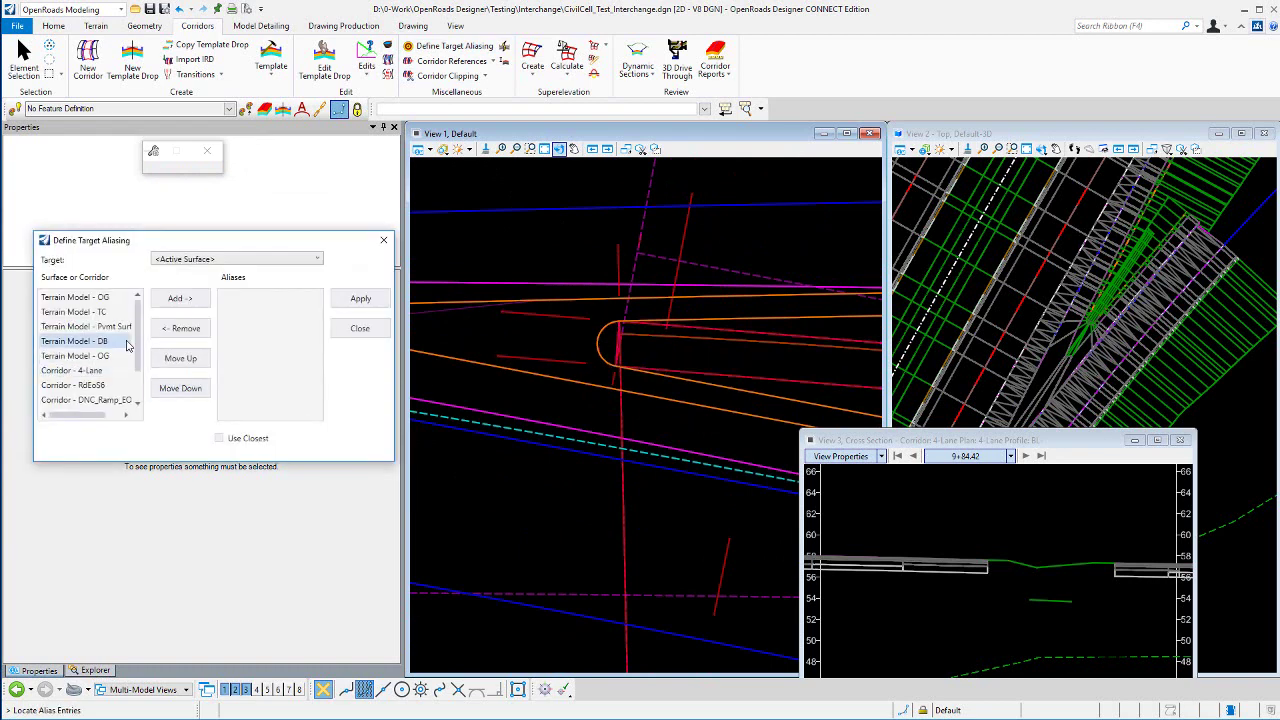
scroll(143, 367, down, 3)
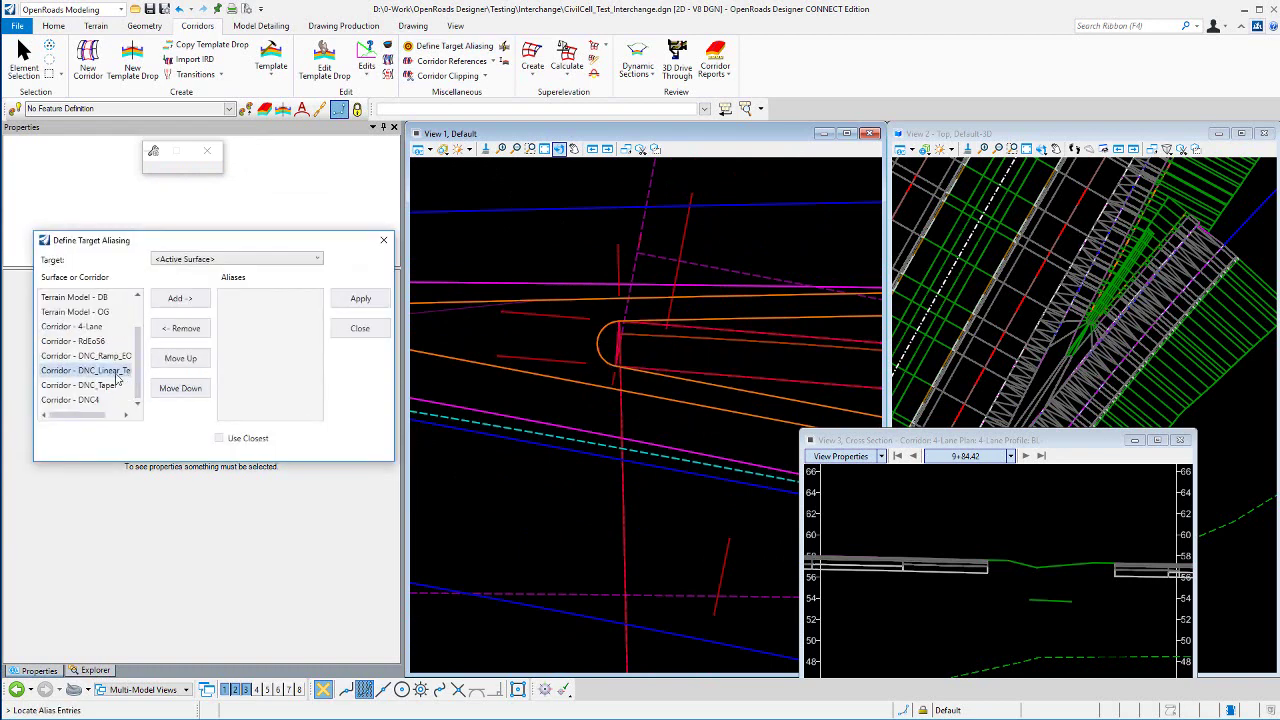
click(80, 385)
click(179, 298)
click(85, 385)
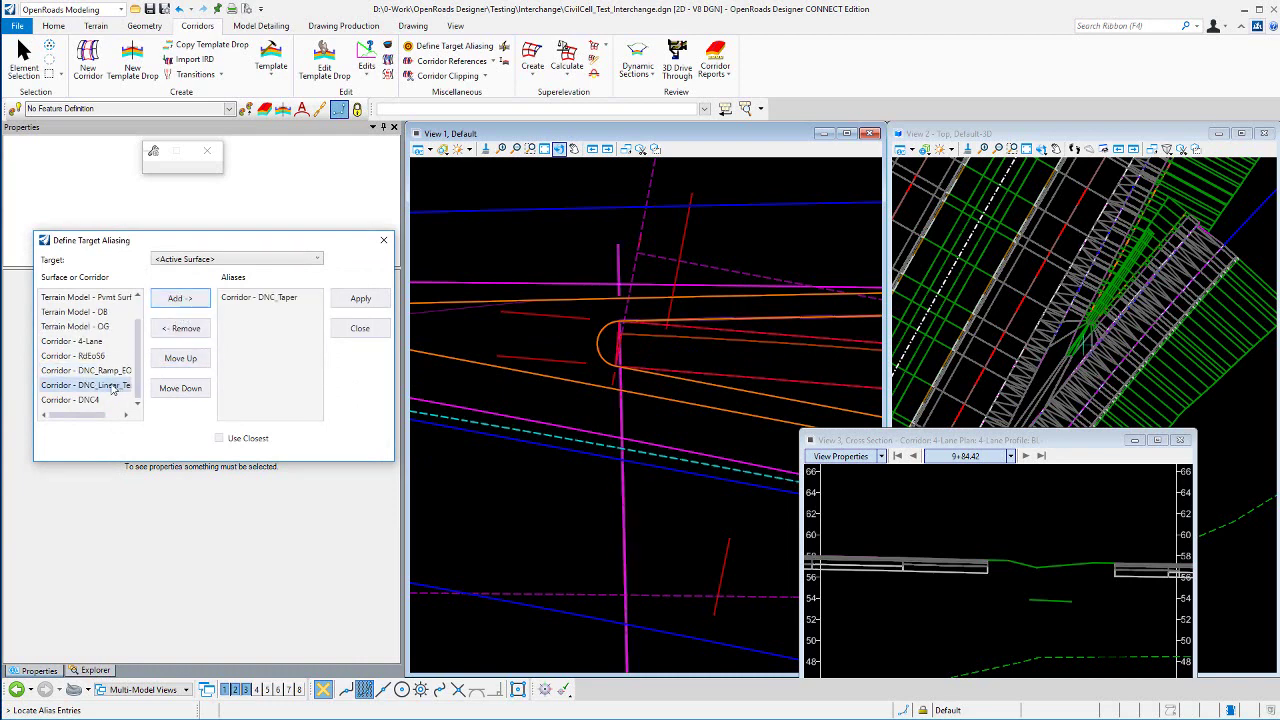
click(196, 298)
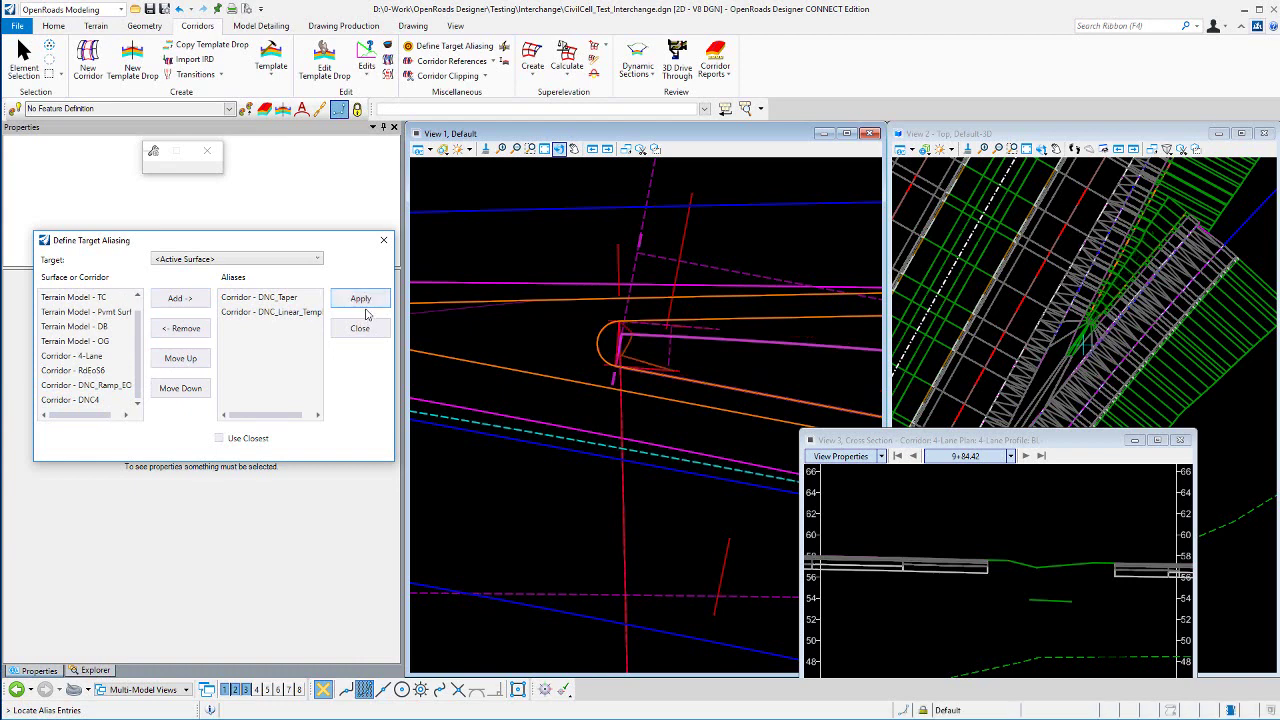
click(365, 330)
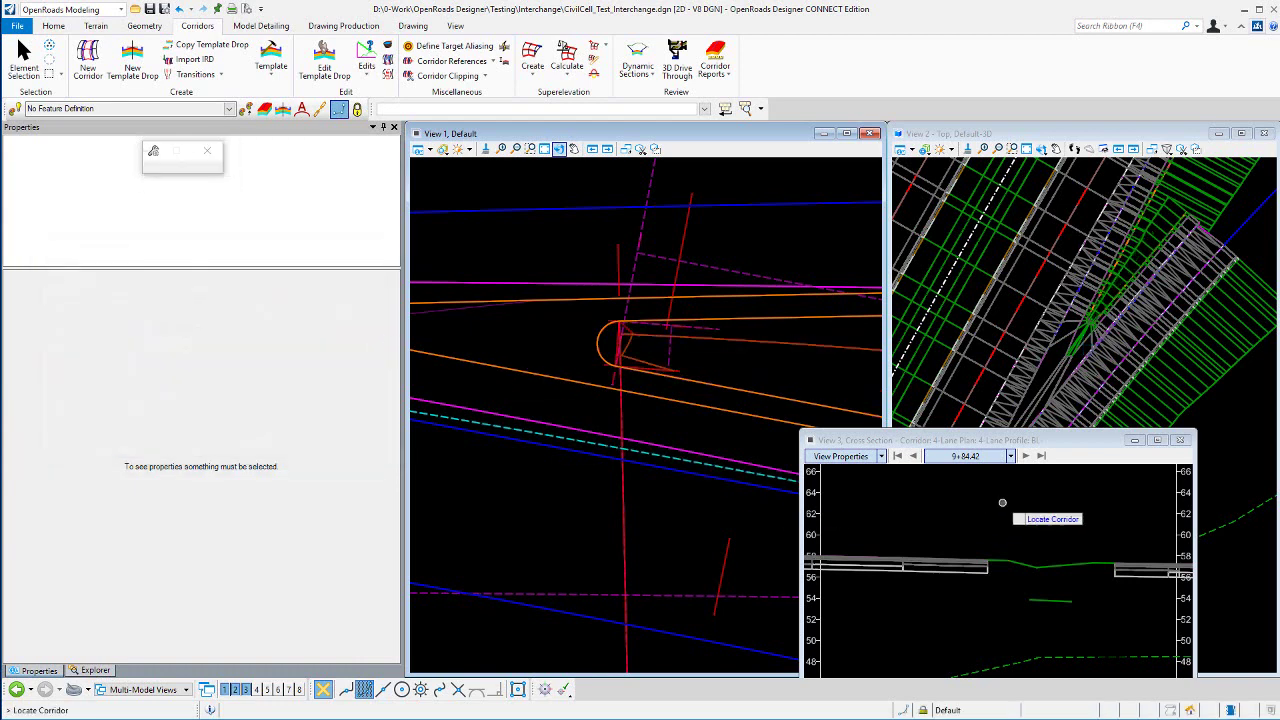
click(24, 58)
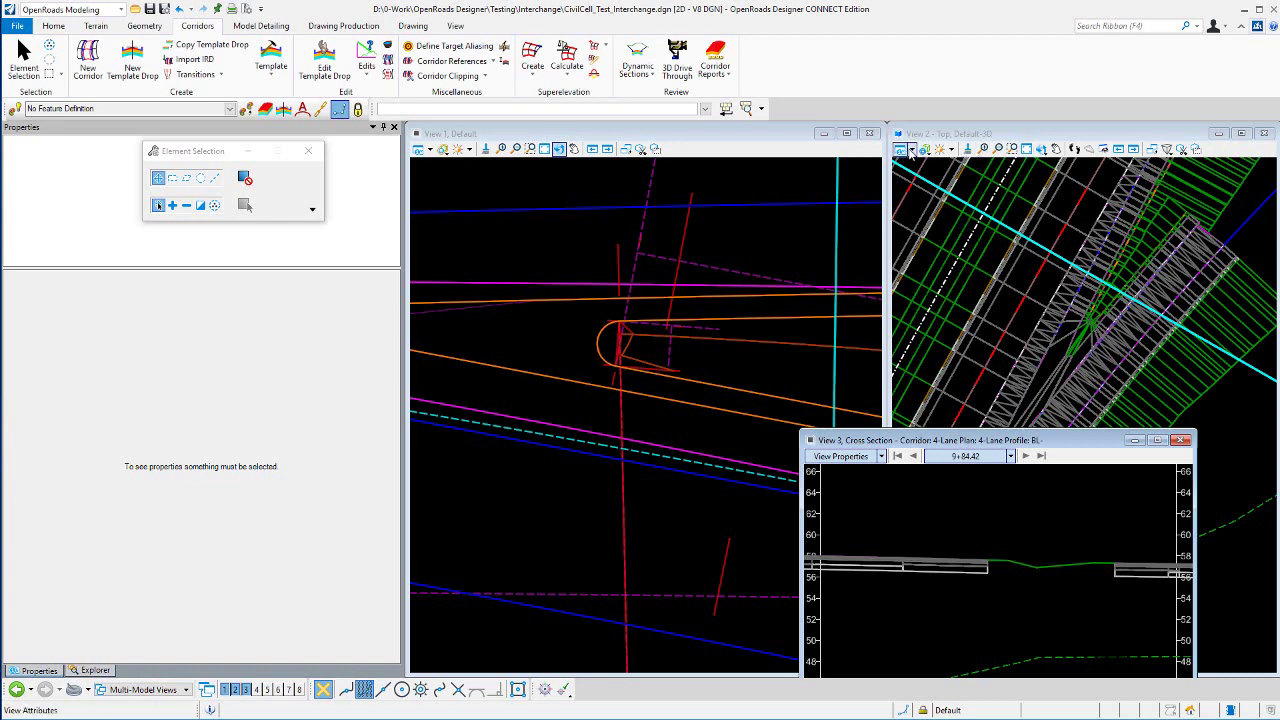
Switch the 3D view to a shaded, unlit display style and rotate it
click(911, 150)
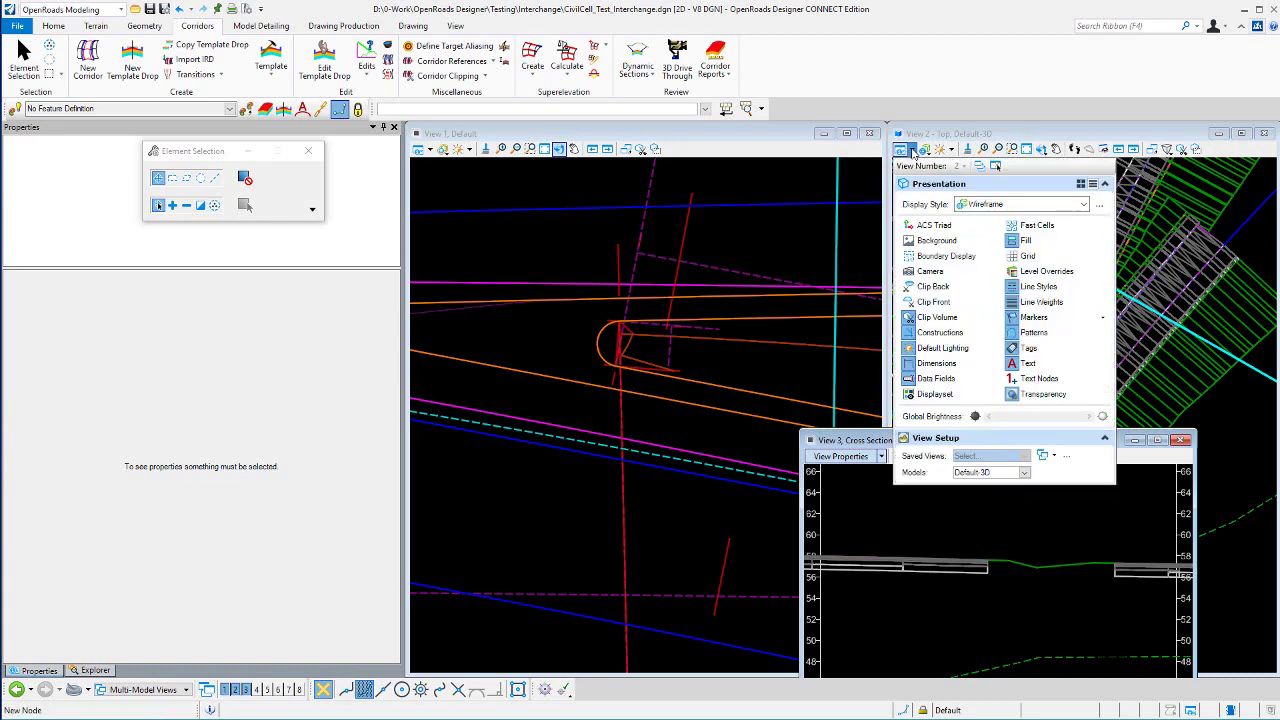
click(1043, 204)
scroll(1043, 290, down, 5)
scroll(1043, 290, up, 7)
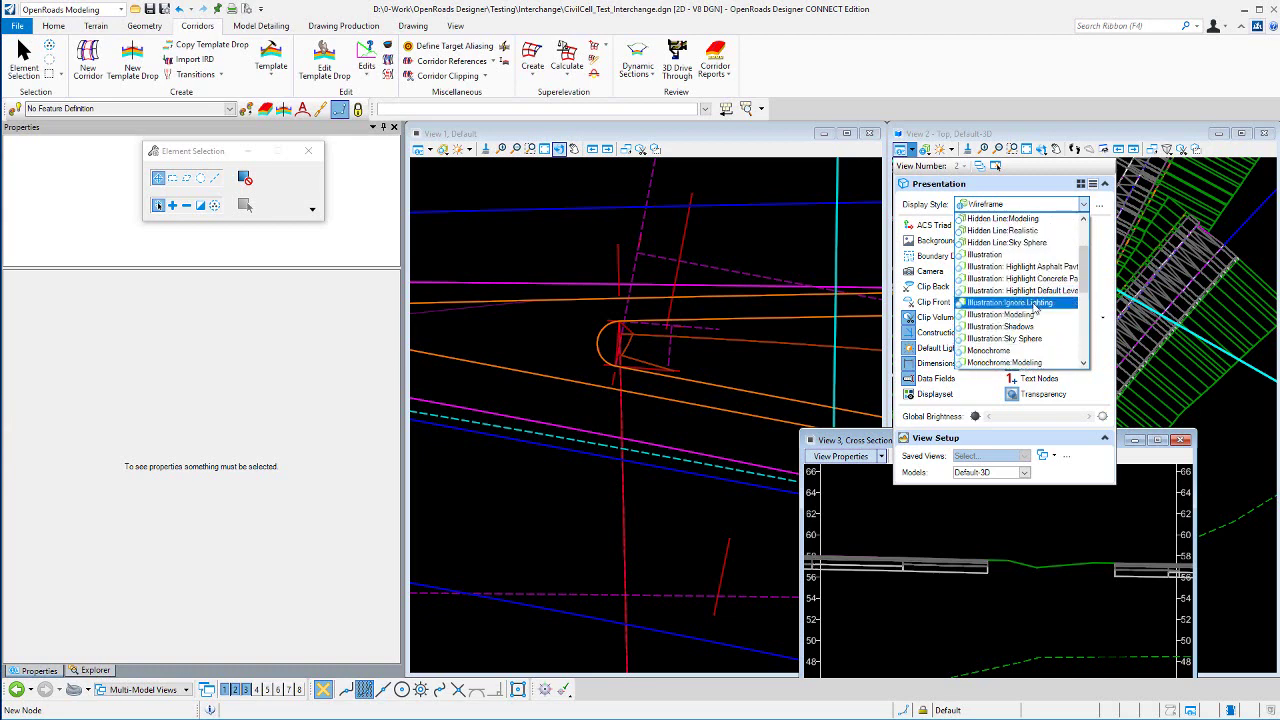
click(1037, 303)
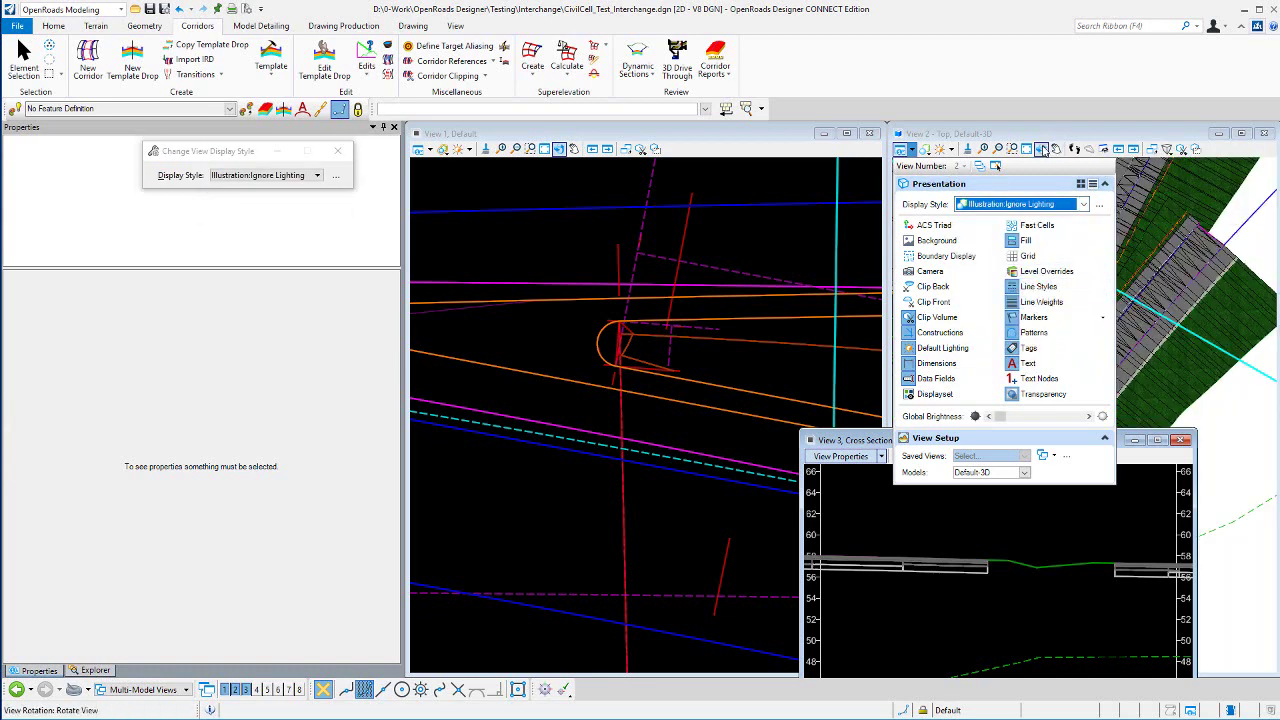
click(1200, 400)
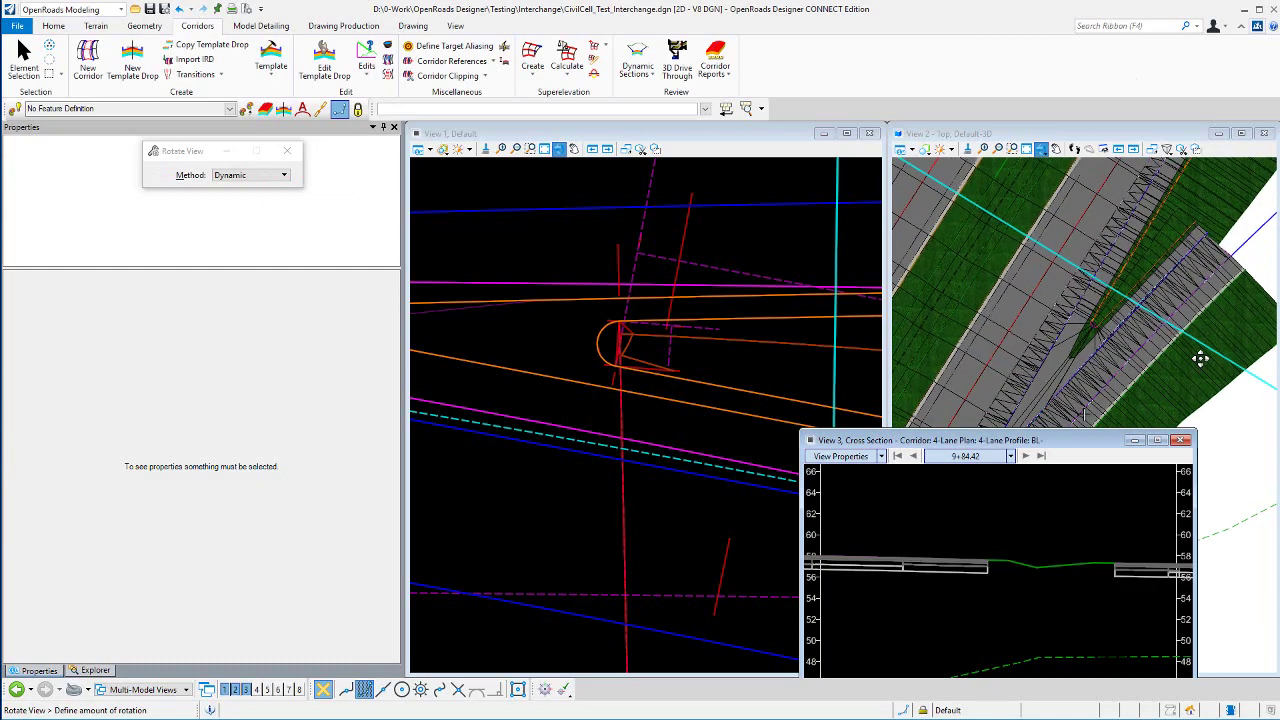
click(1210, 280)
right_click(1210, 280)
scroll(1090, 357, up, 2)
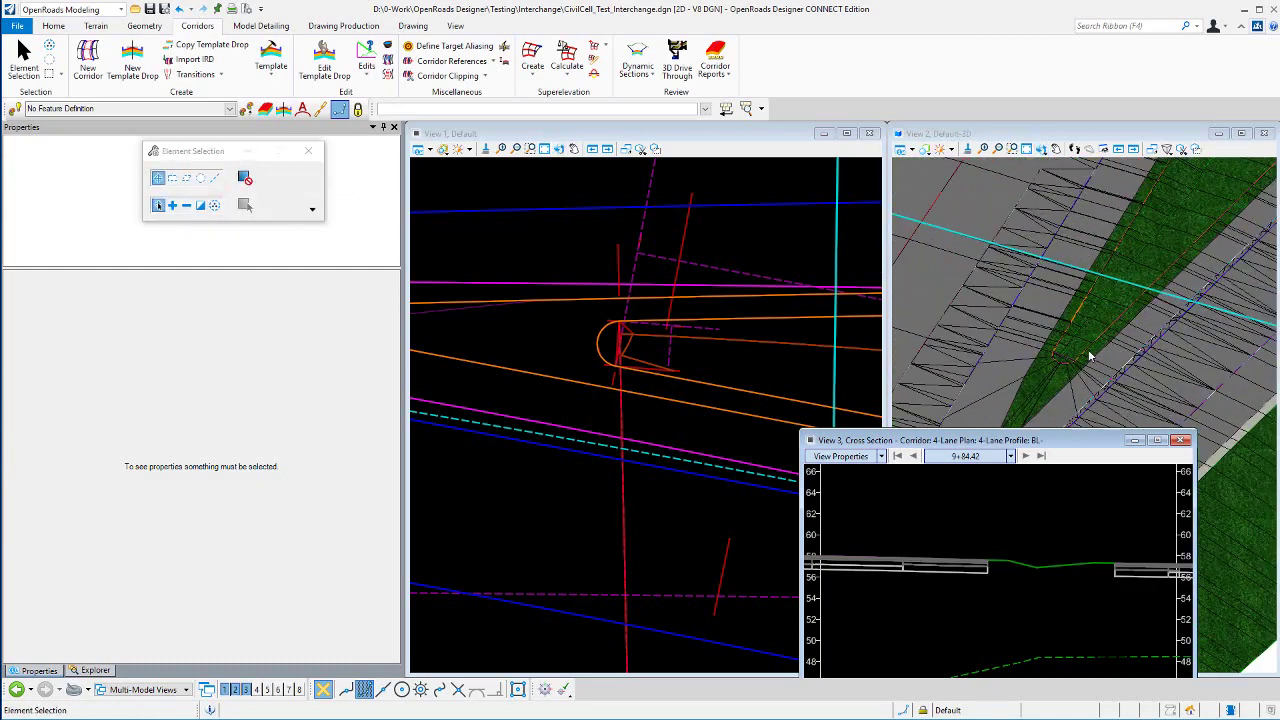
scroll(1090, 357, up, 3)
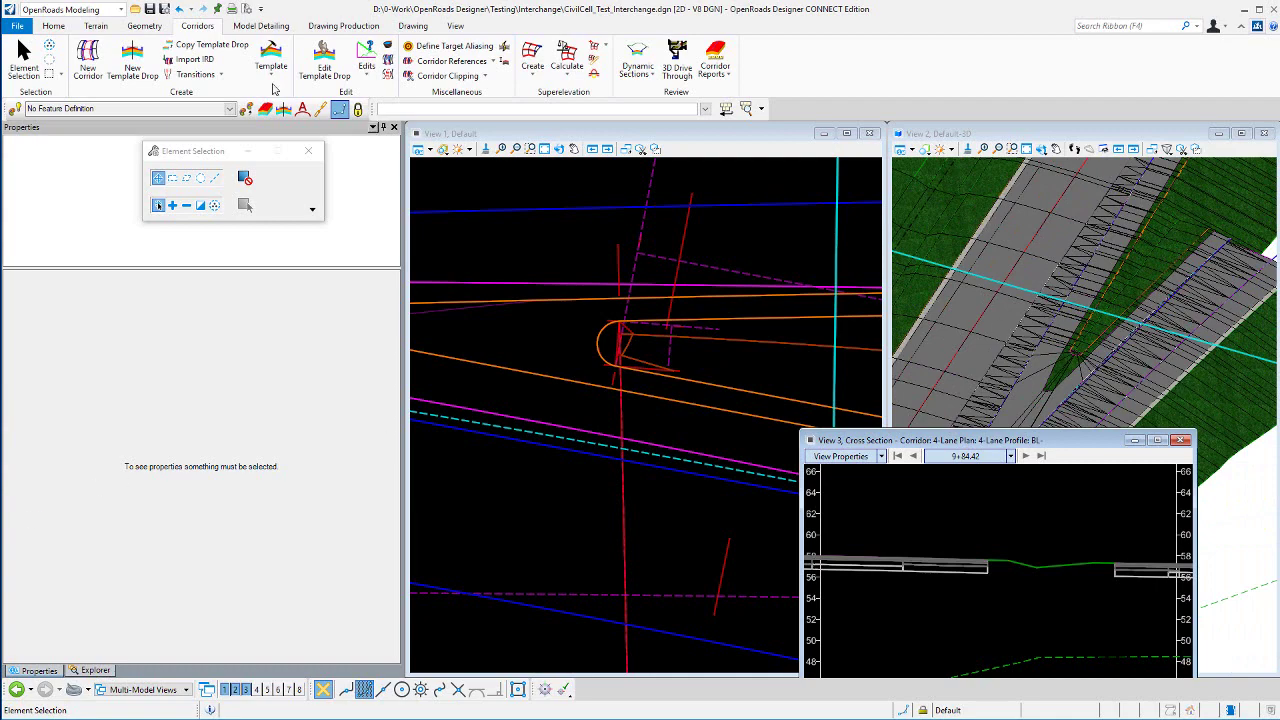
On the Geometry tab, pan View 1 to the ramp and open Offsets and Tapers
click(145, 28)
scroll(553, 372, down, 4)
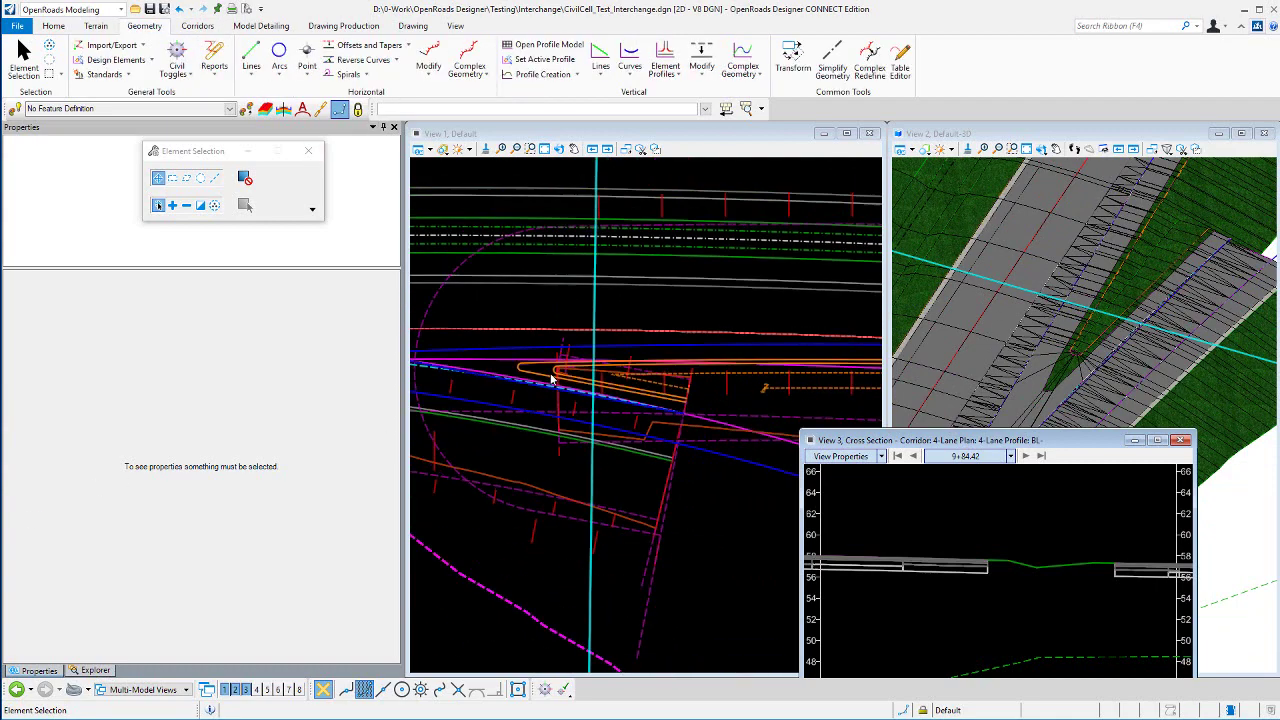
scroll(568, 400, down, 2)
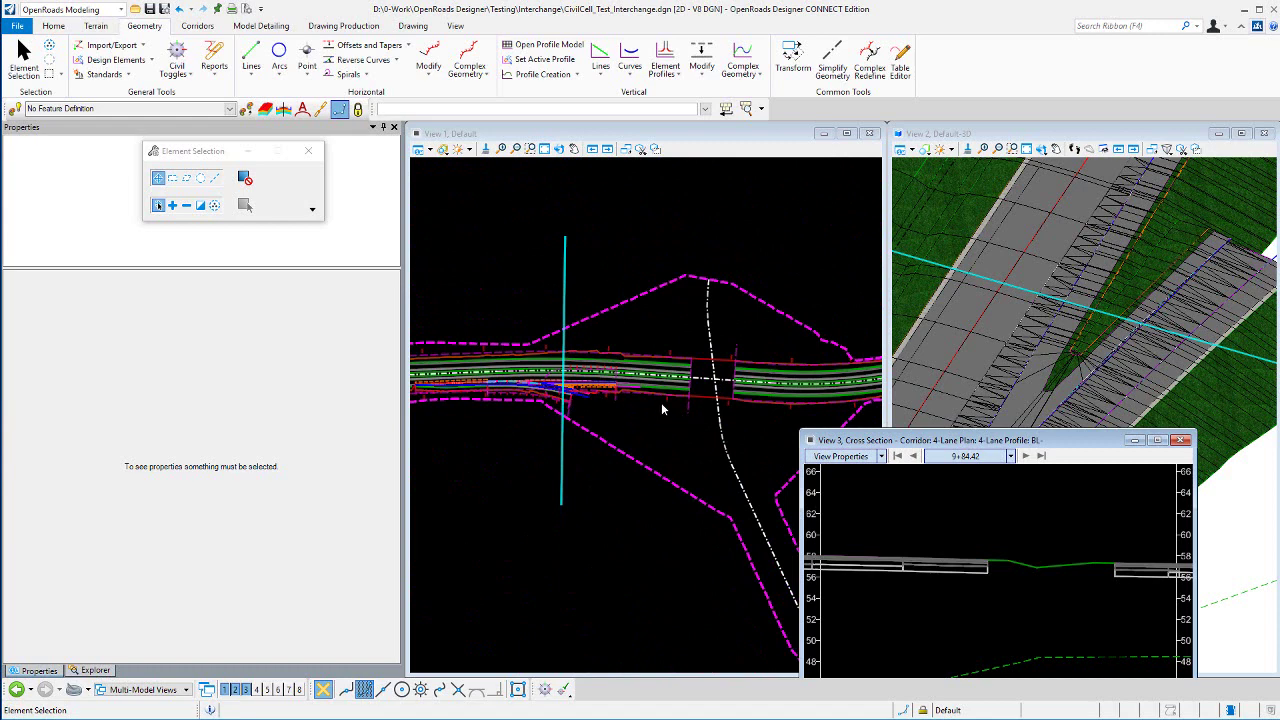
scroll(661, 402, up, 2)
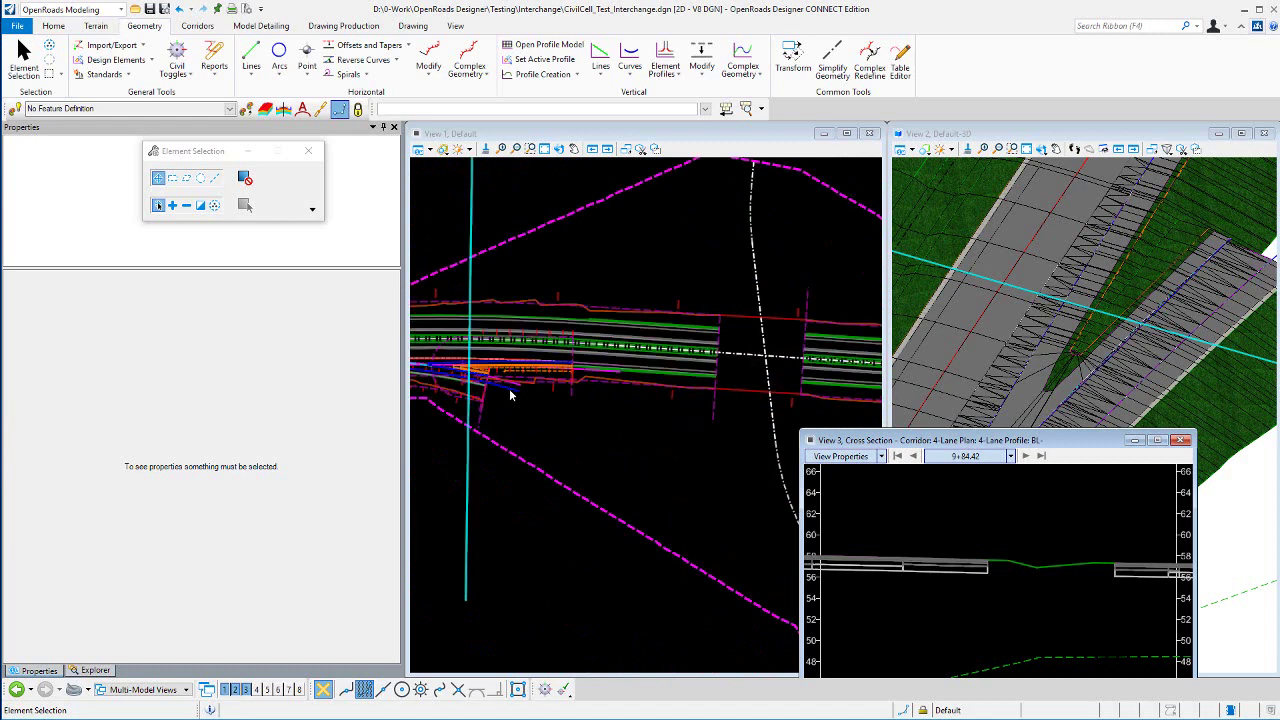
middle_drag(509, 395, 535, 420)
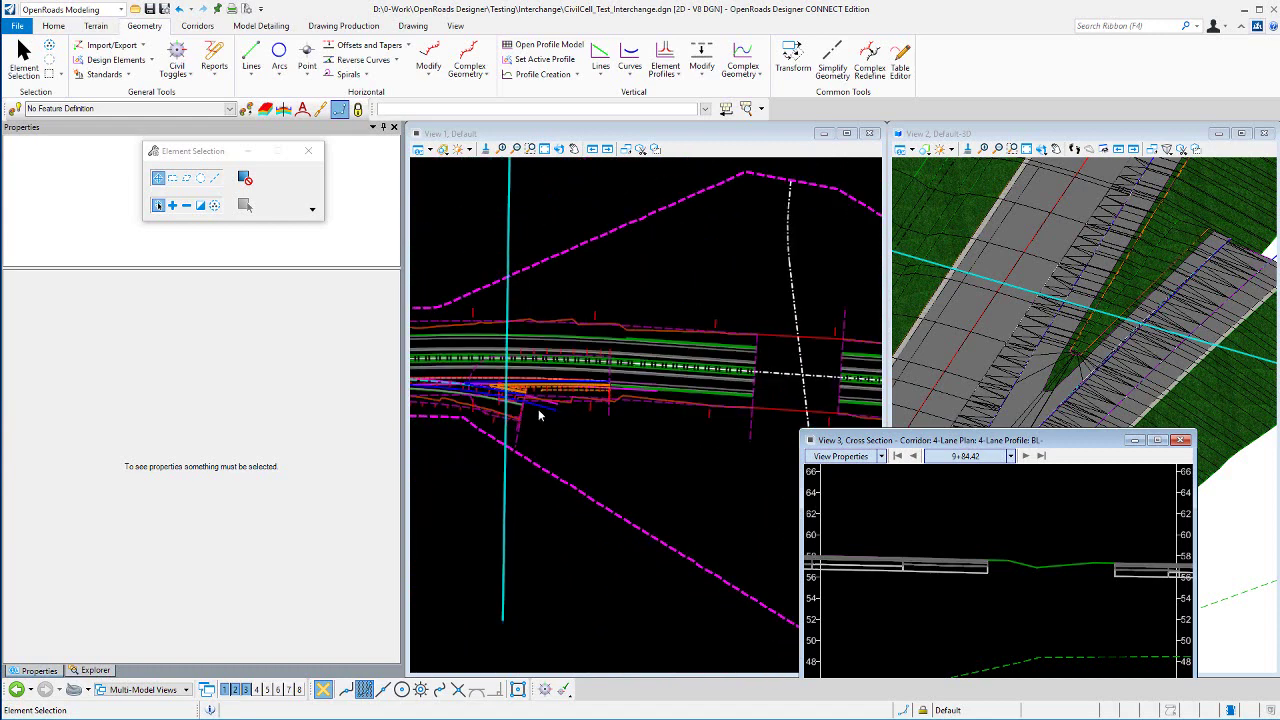
scroll(532, 410, up, 2)
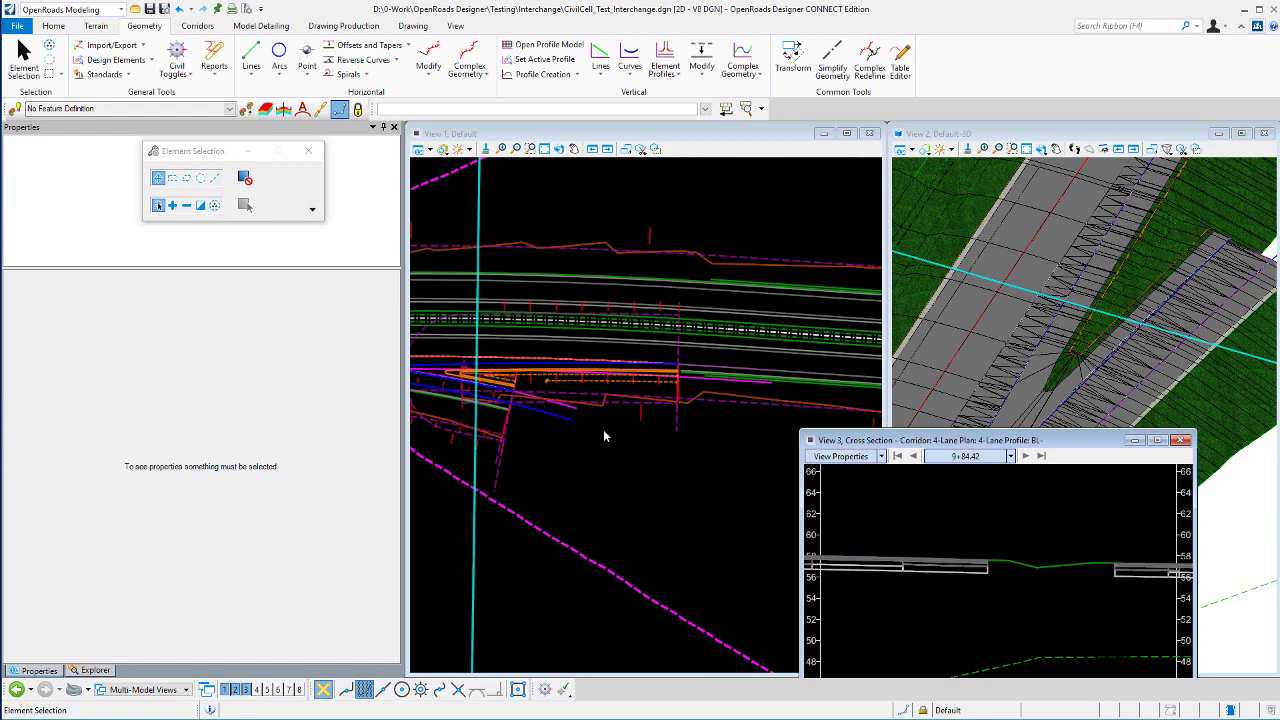
click(408, 45)
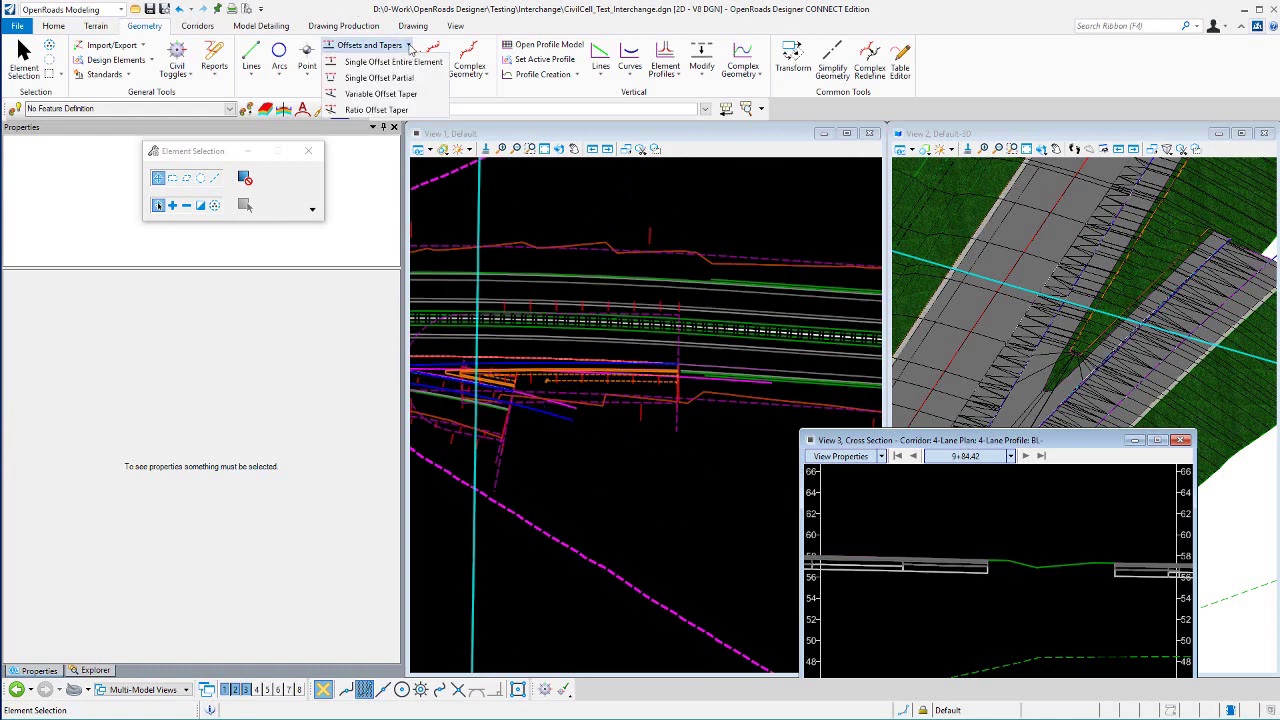
Start Single Offset Entire Element and make Baseline 100' Major the active feature
click(390, 78)
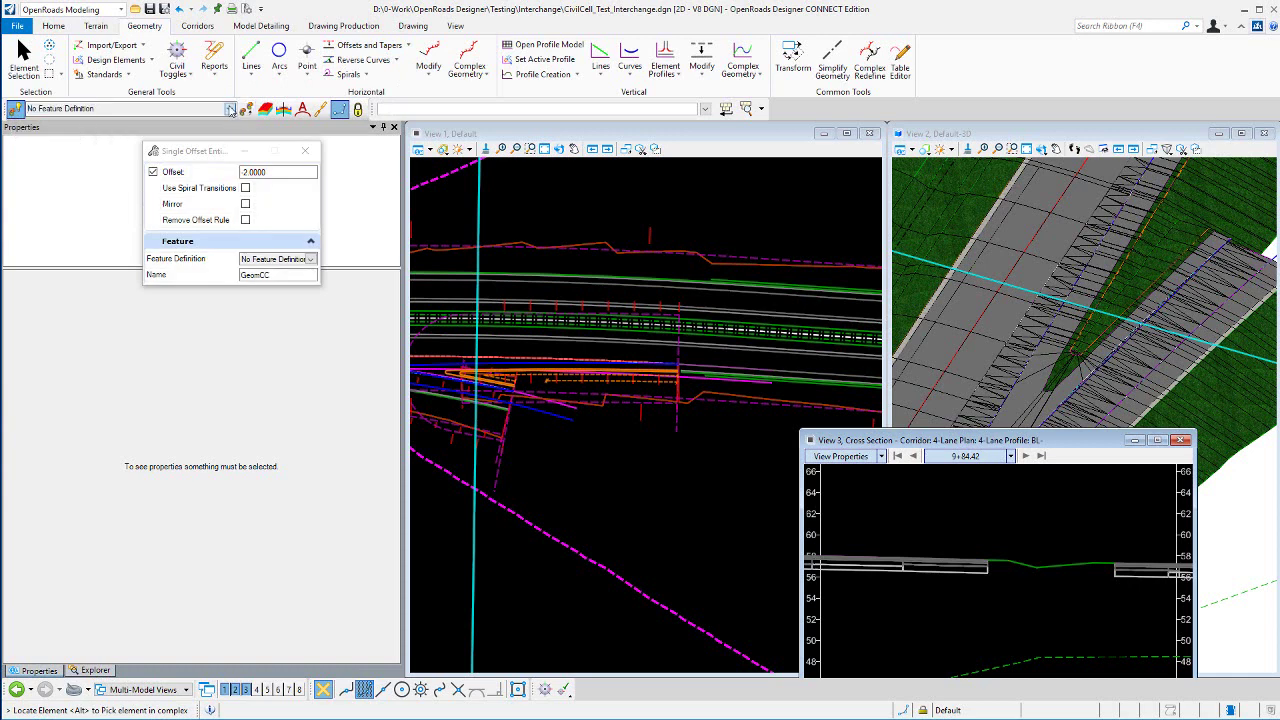
click(230, 109)
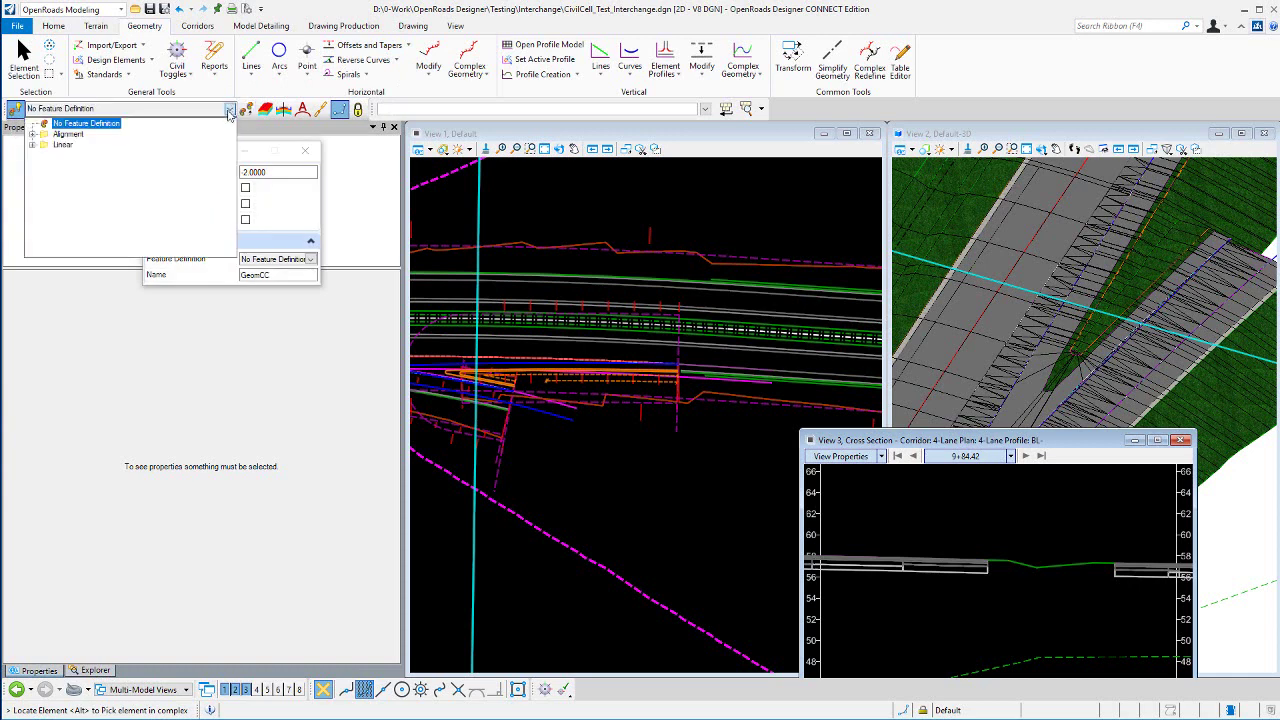
click(33, 146)
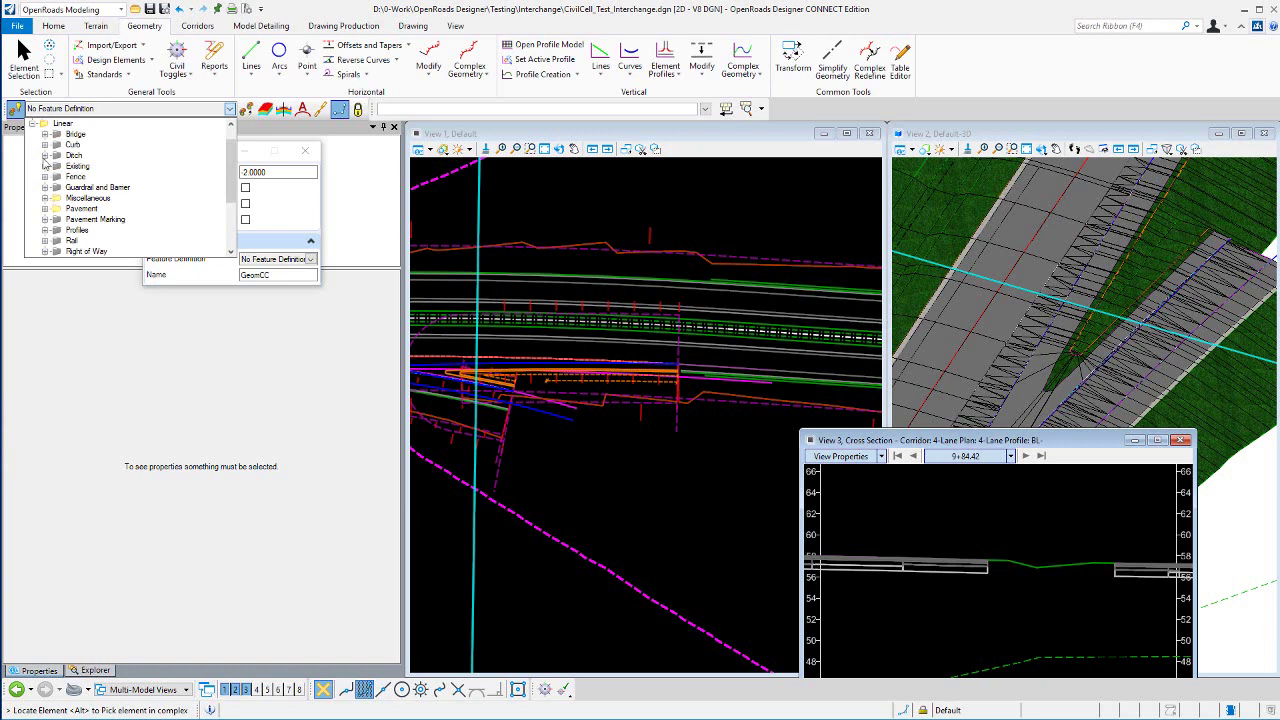
click(33, 124)
click(33, 134)
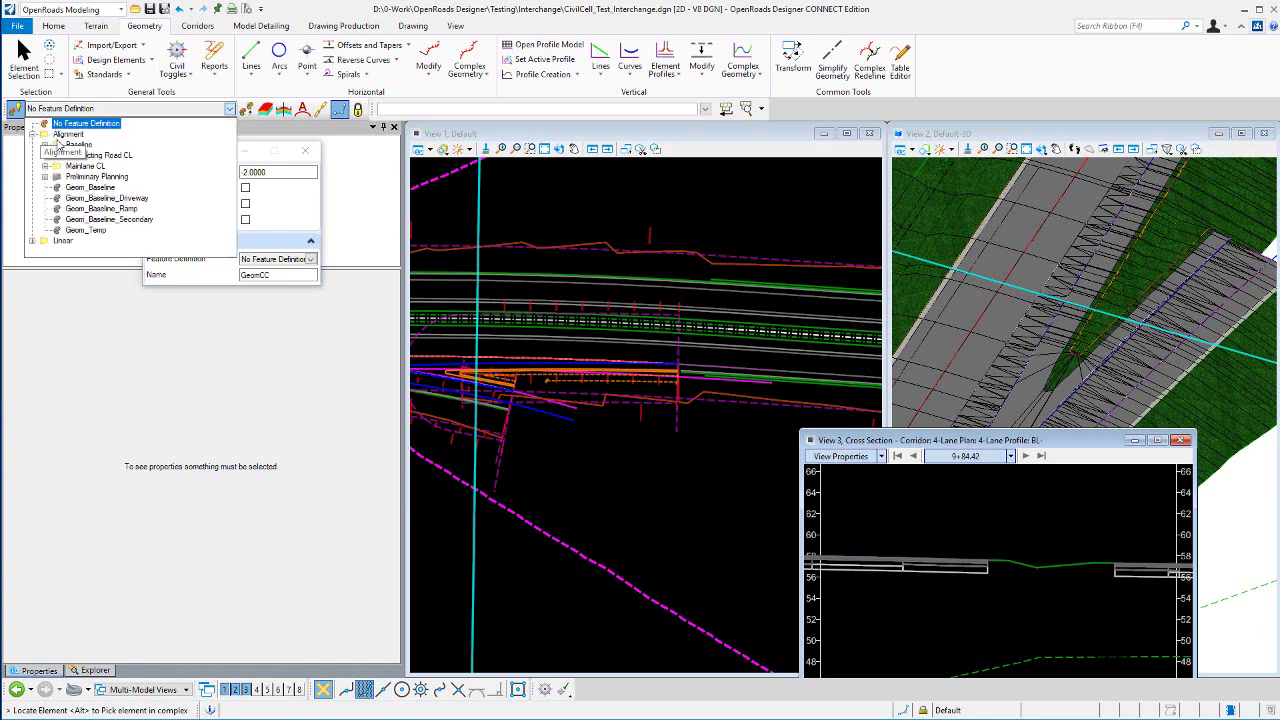
click(120, 161)
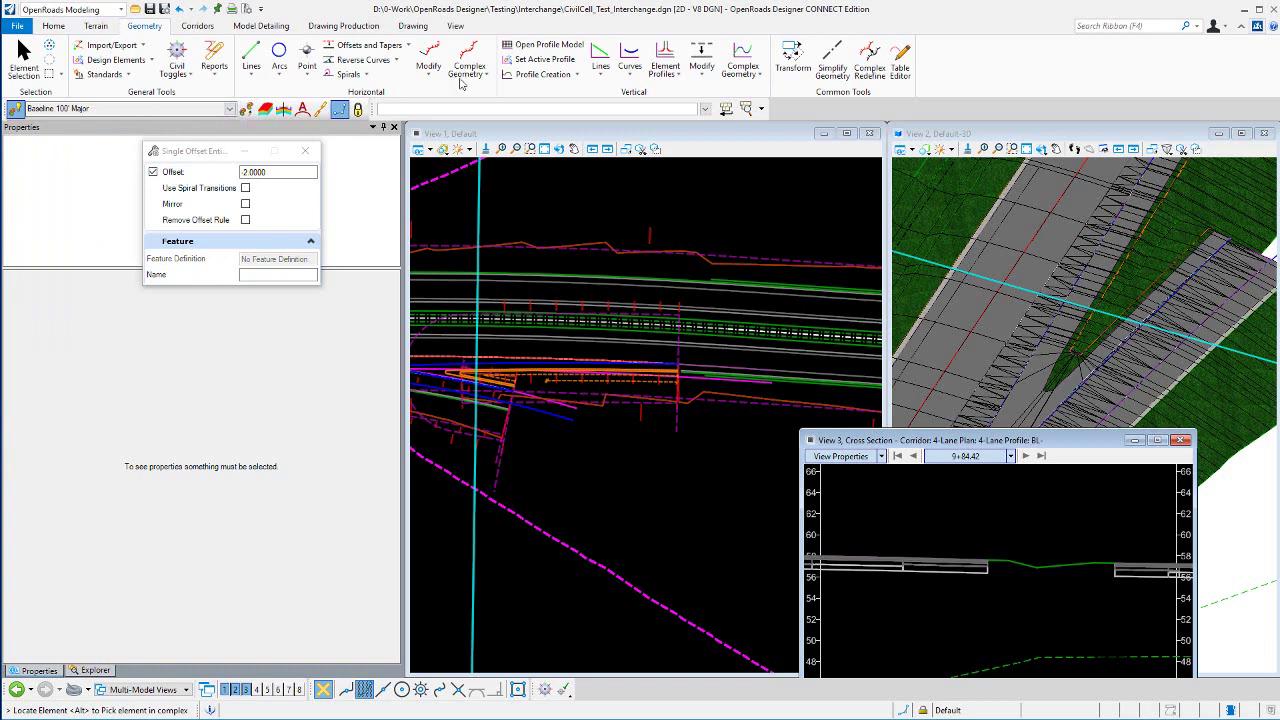
Restart single offsetting with a 0 offset and accept it on the ramp element
click(410, 47)
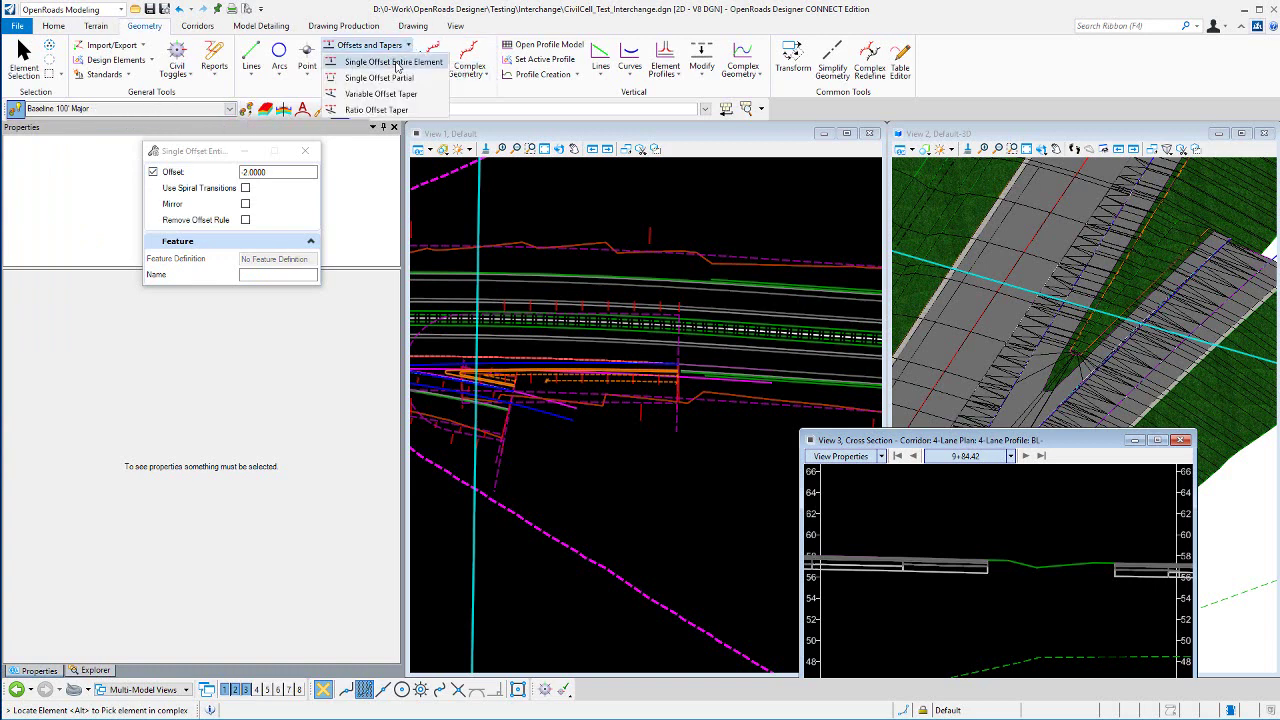
click(430, 62)
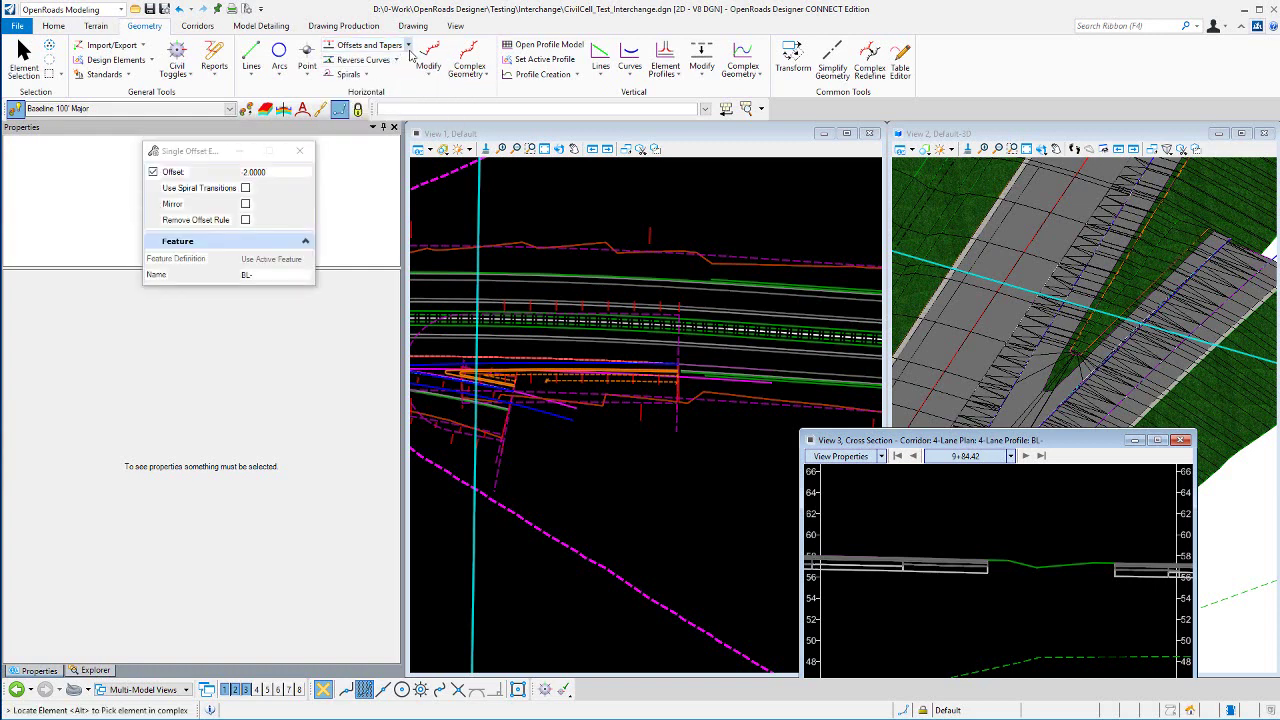
click(224, 170)
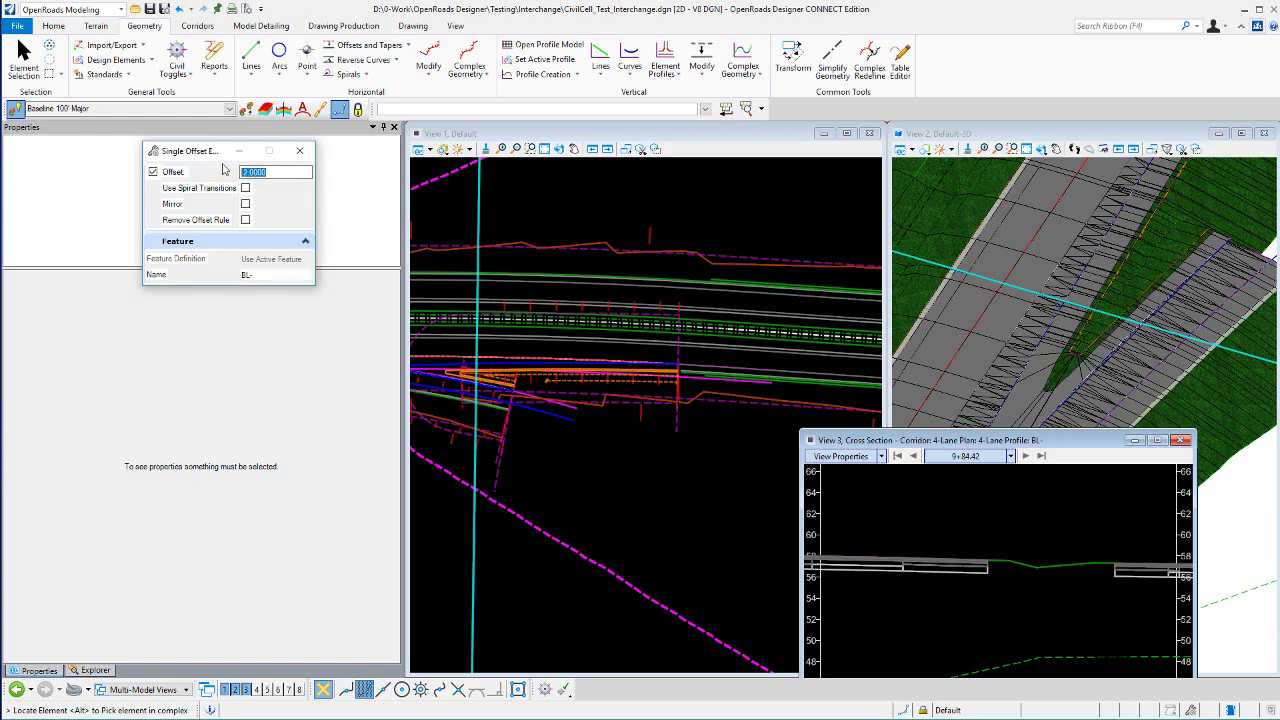
text(0)
key(Return)
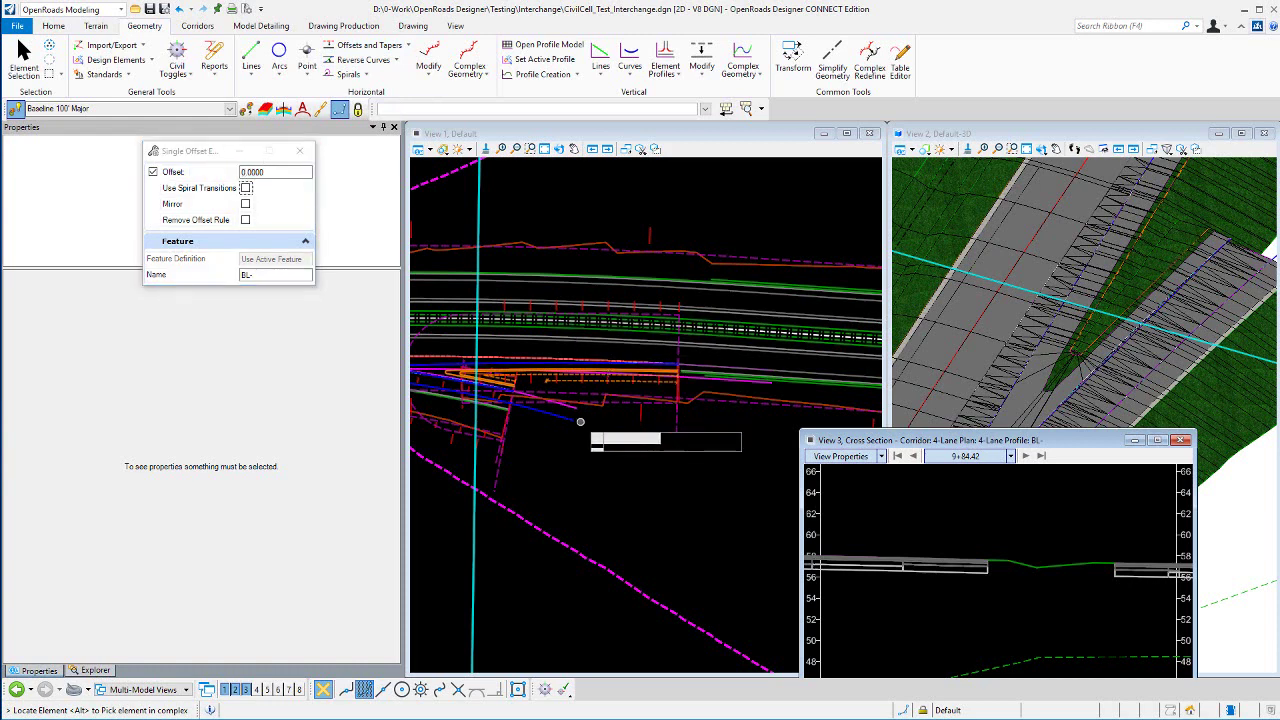
click(558, 416)
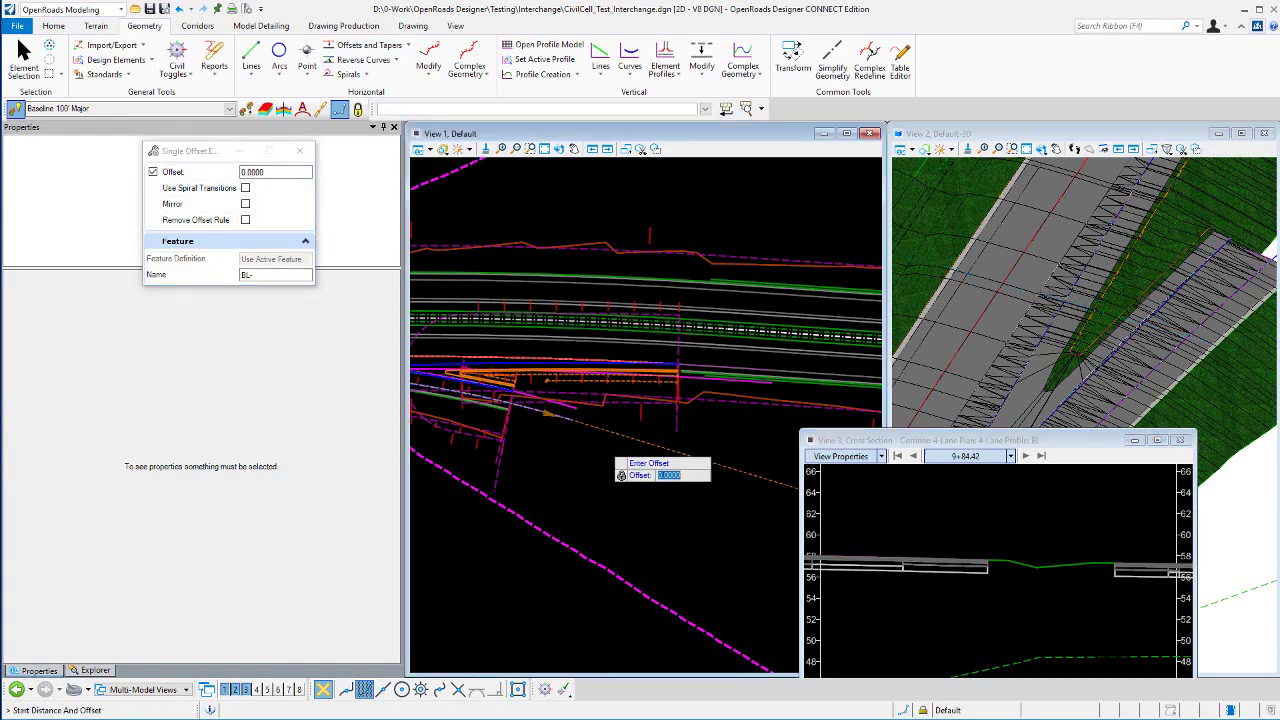
click(605, 455)
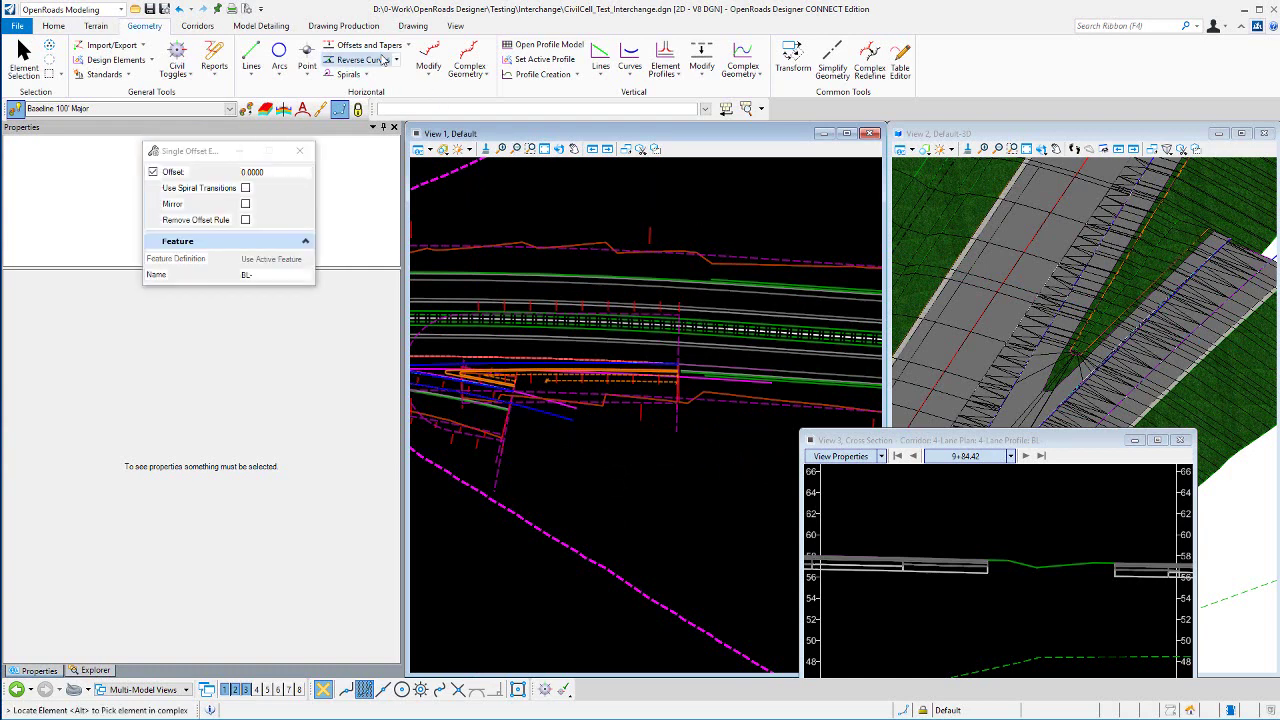
Start the Line By Angle From Element tool with its start distance locked
click(251, 68)
mouse_move(318, 143)
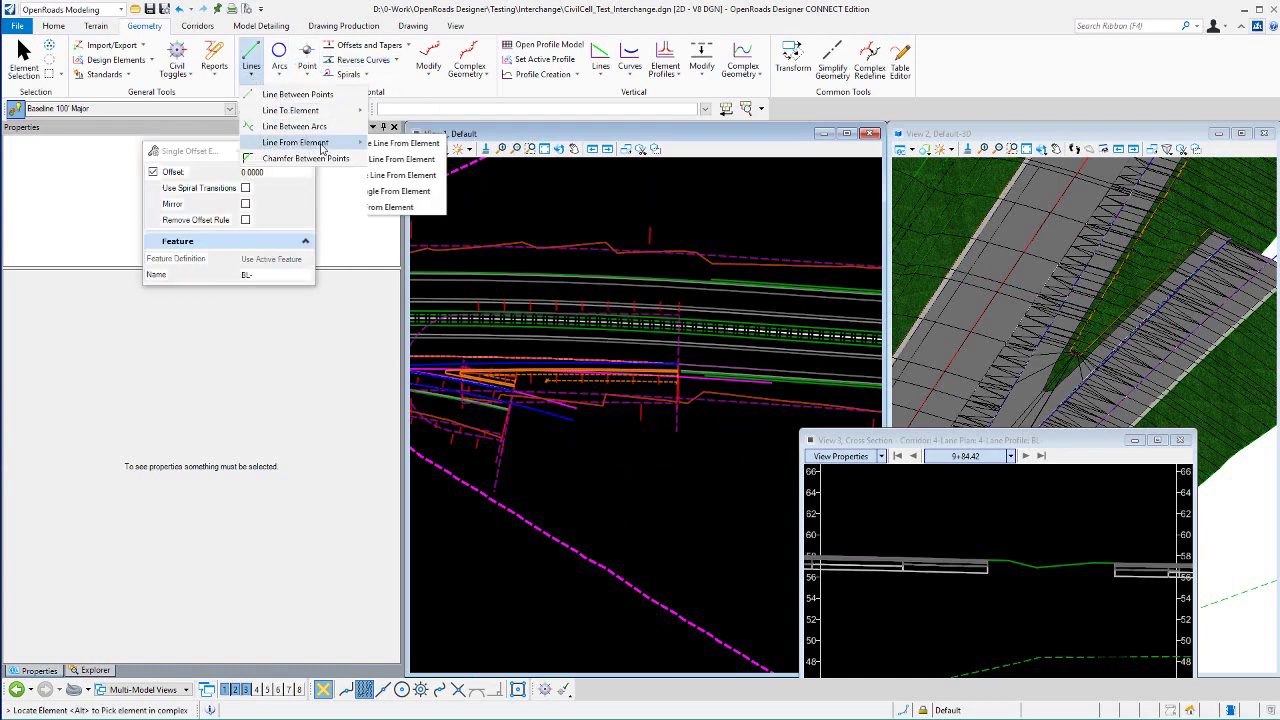
click(424, 204)
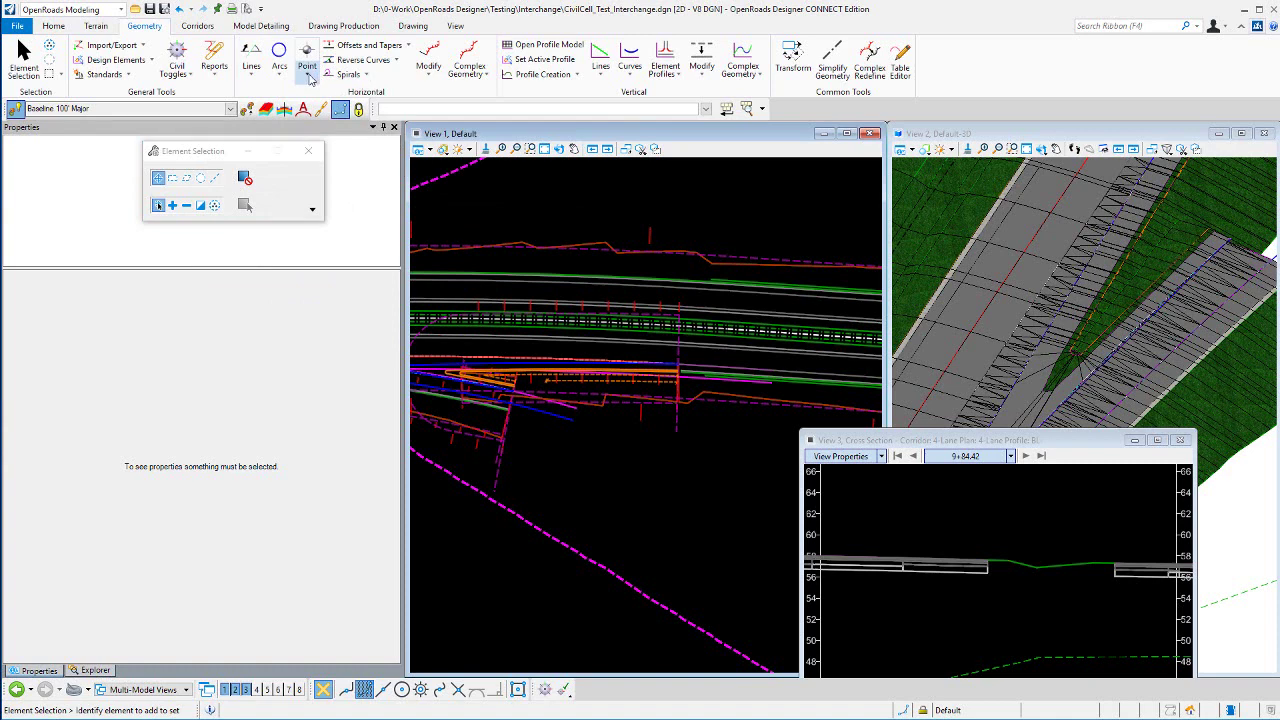
click(252, 52)
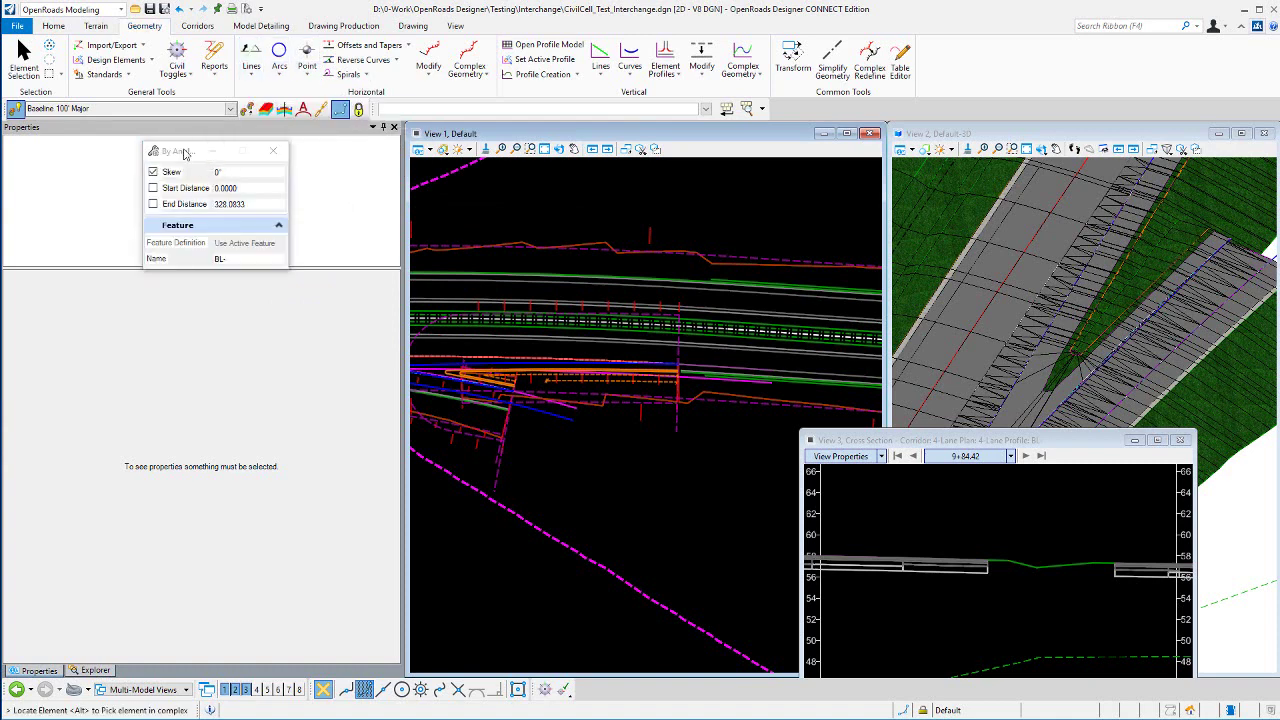
drag(184, 153, 844, 181)
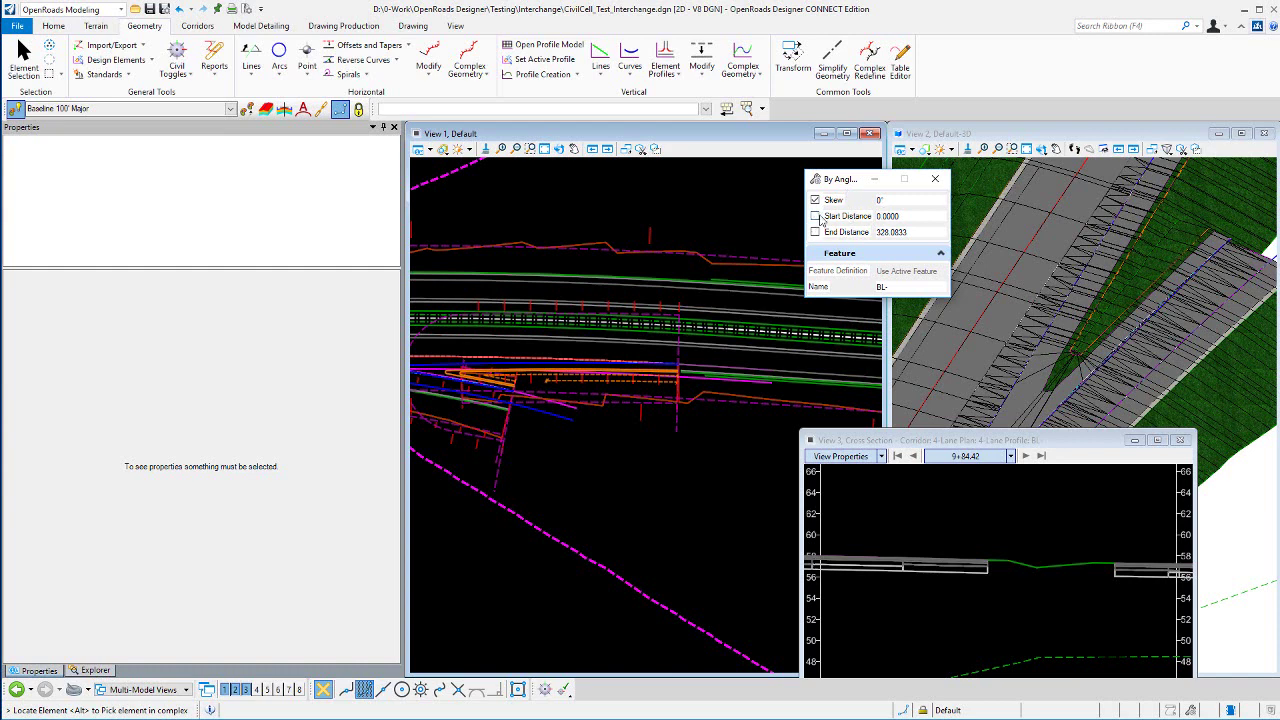
click(815, 217)
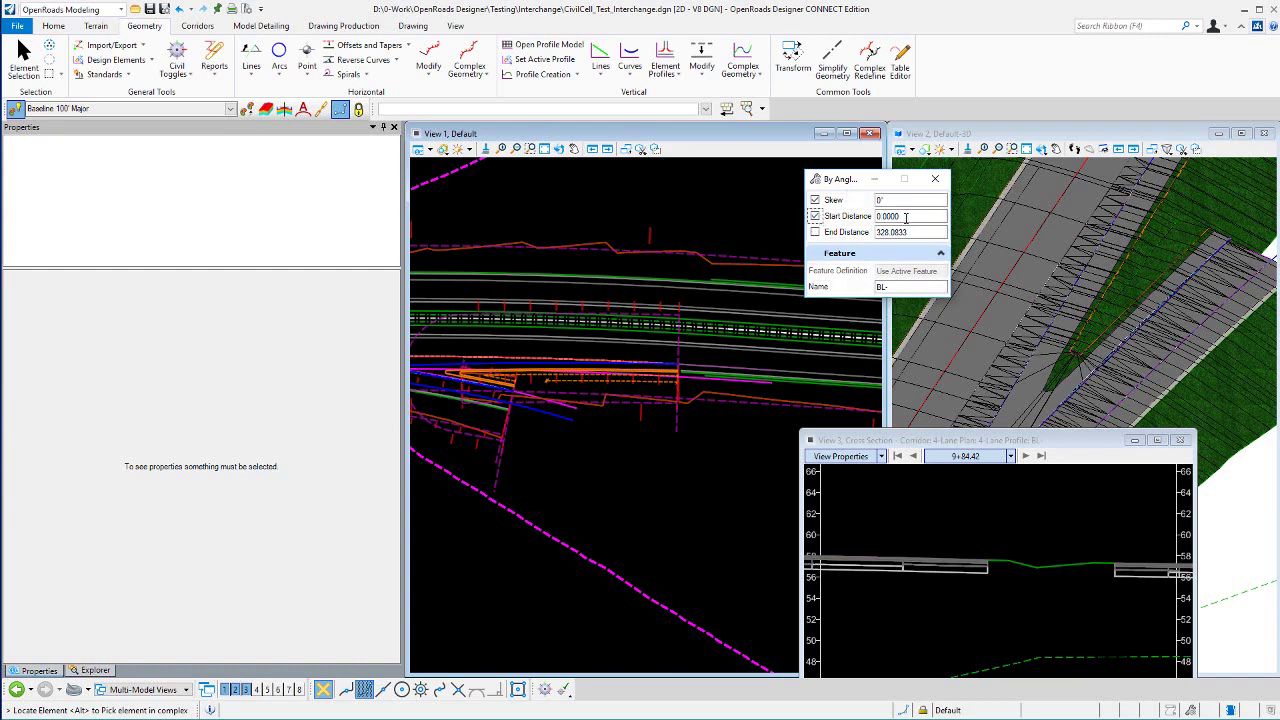
Draw a BL- line off the dashed ramp at 0° skew to the crossroad
click(577, 431)
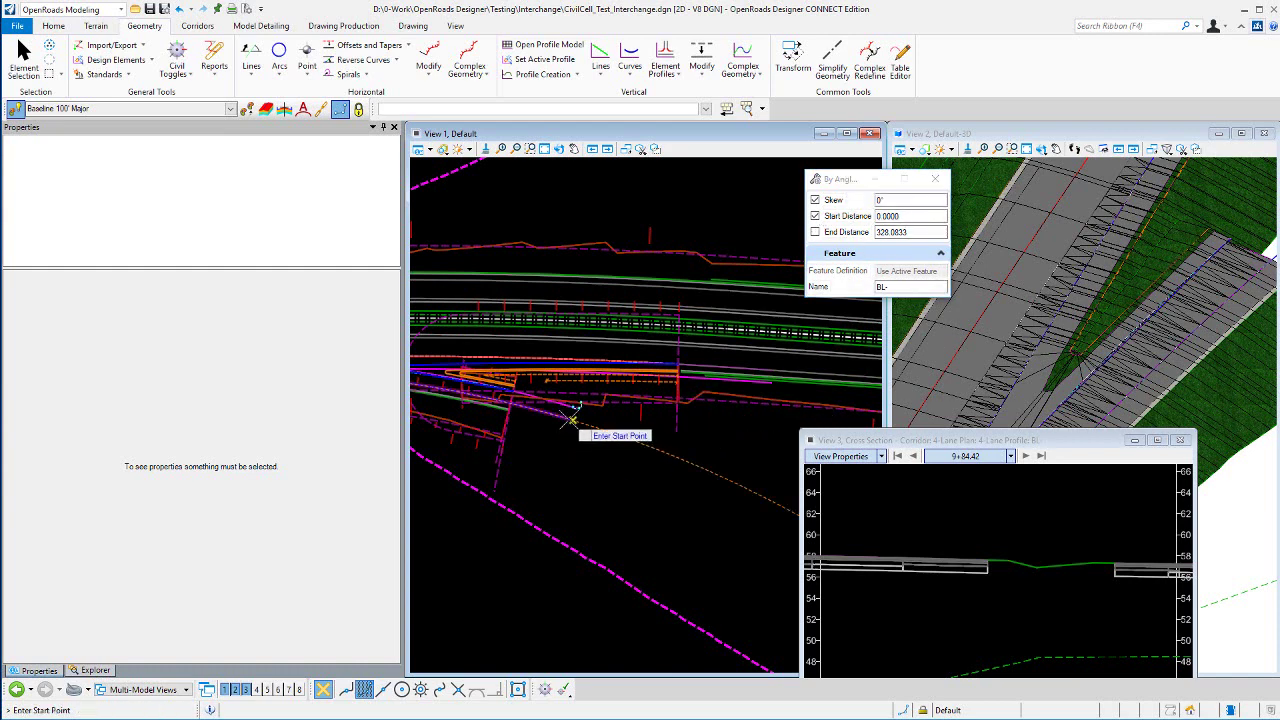
click(572, 421)
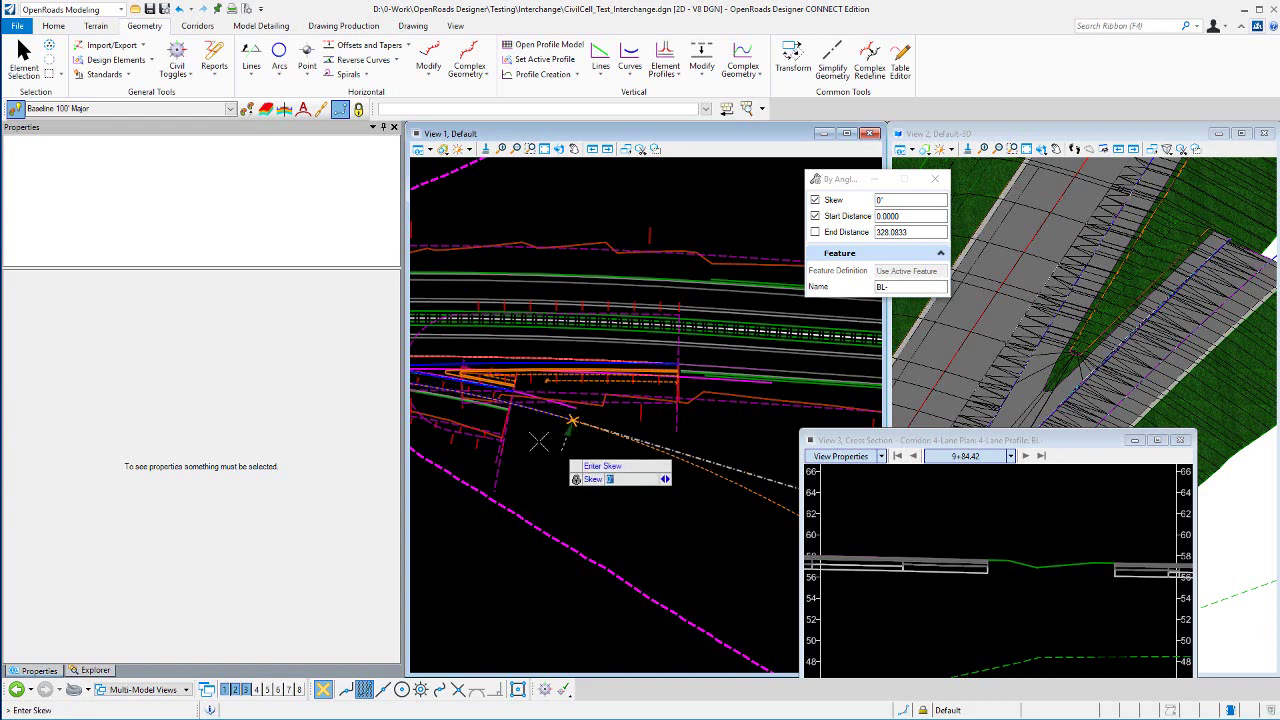
click(523, 414)
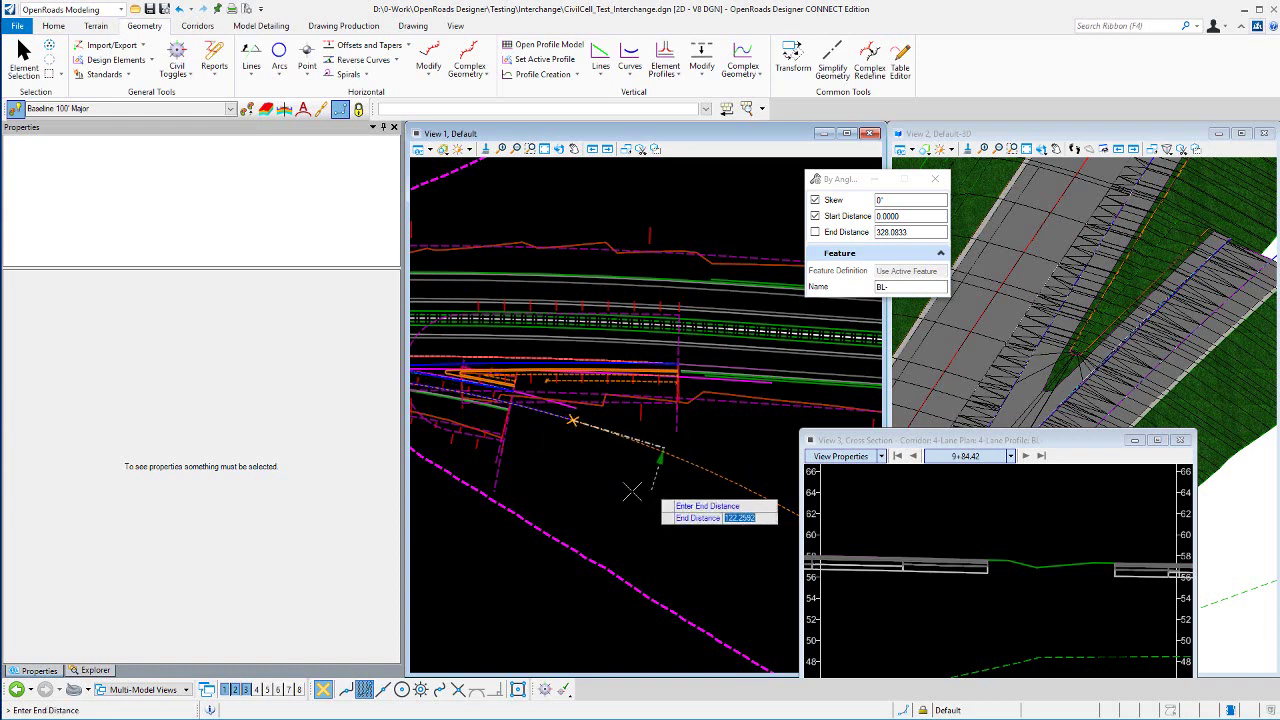
scroll(560, 490, down, 3)
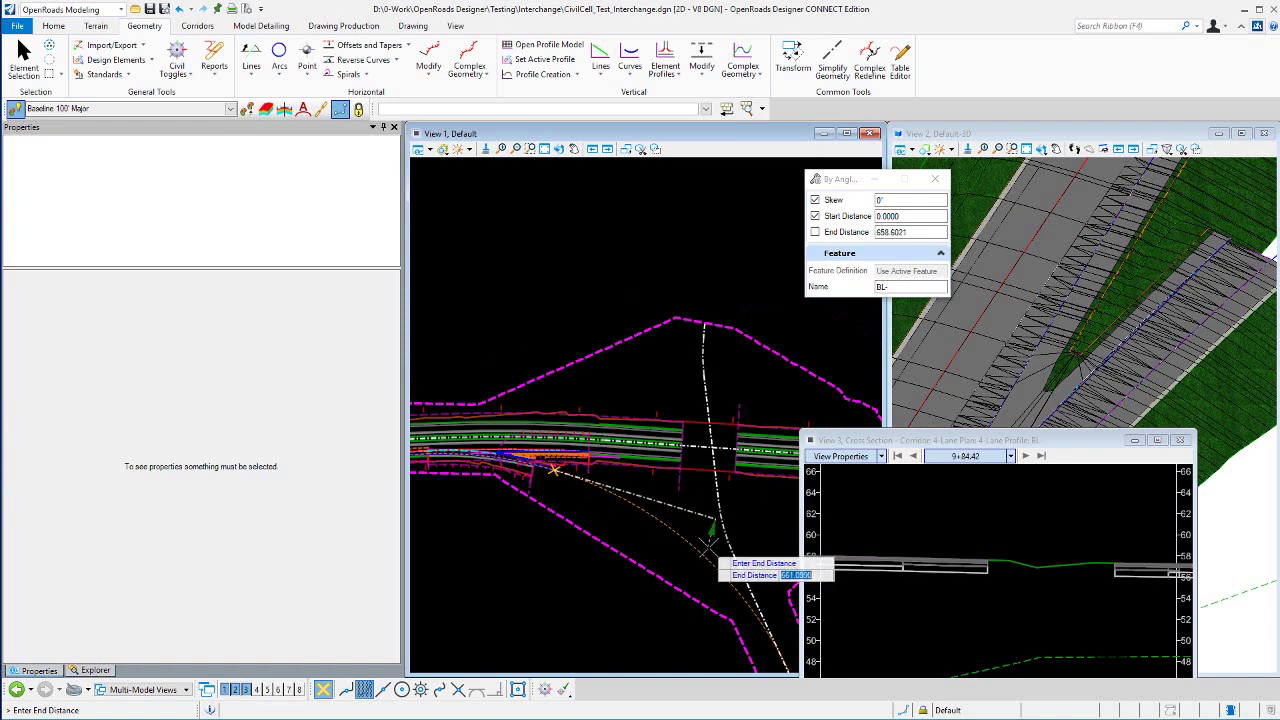
click(712, 553)
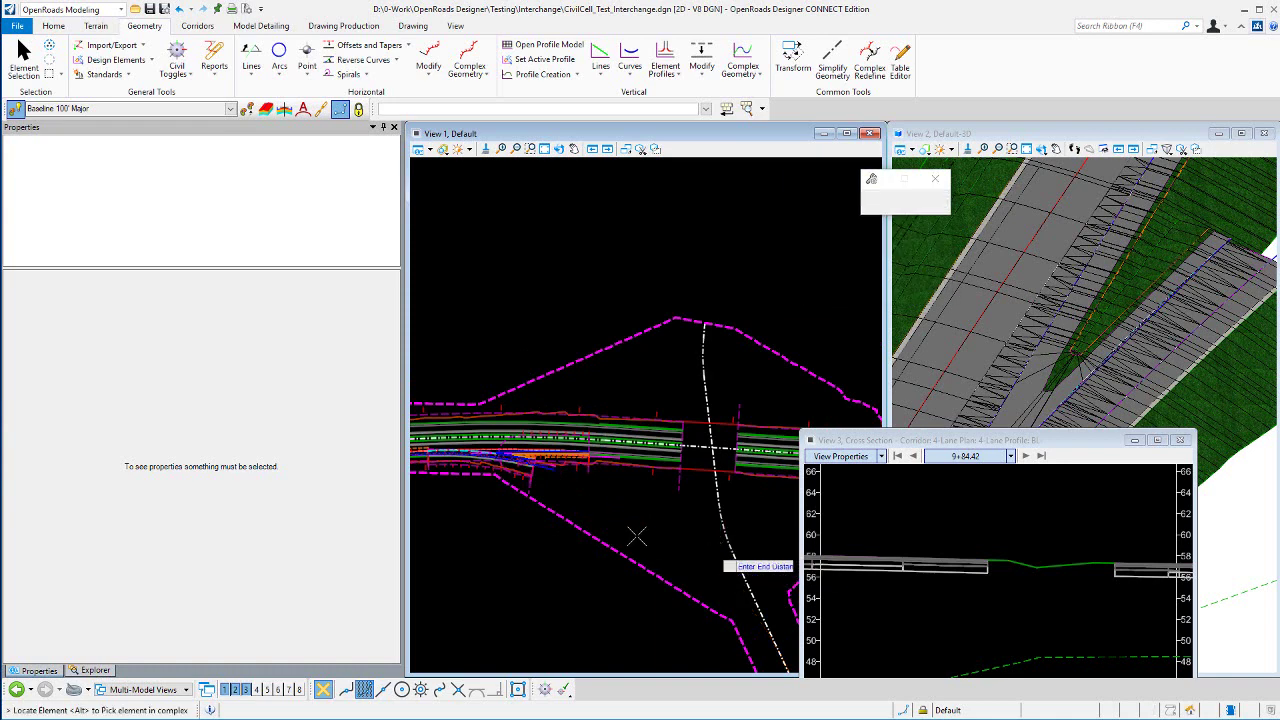
scroll(570, 515, down, 2)
scroll(700, 500, up, 2)
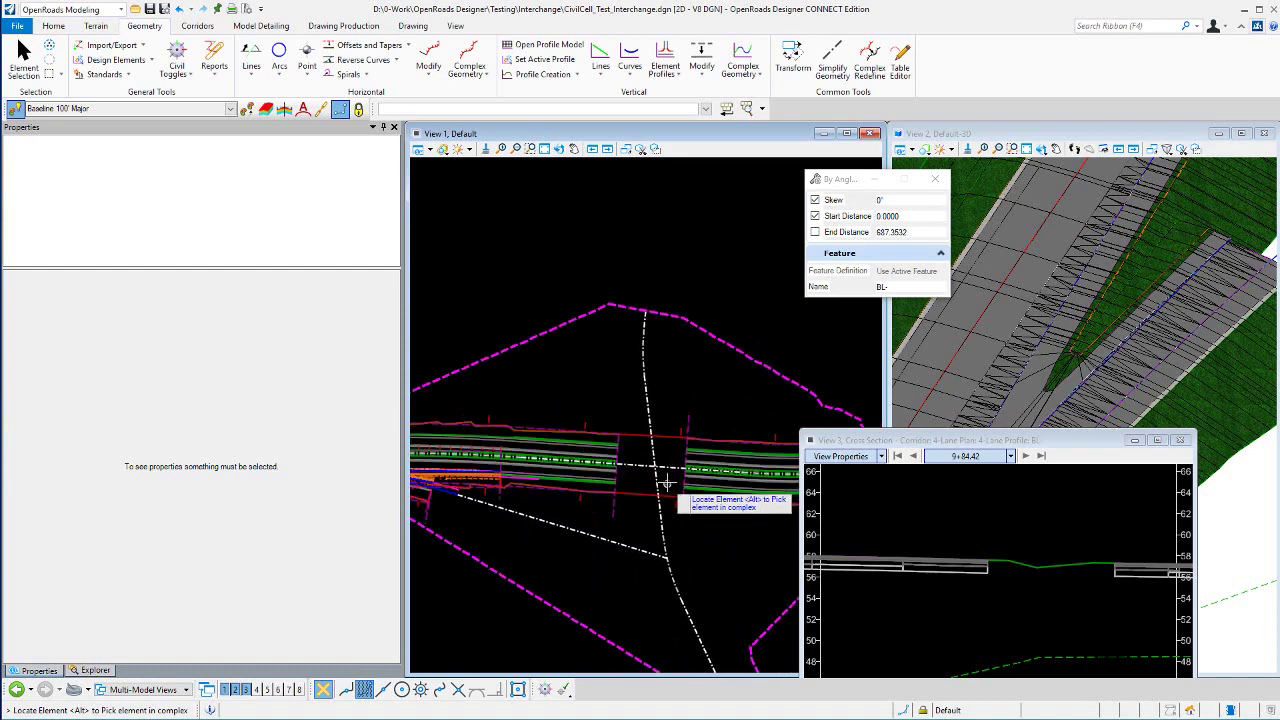
click(24, 60)
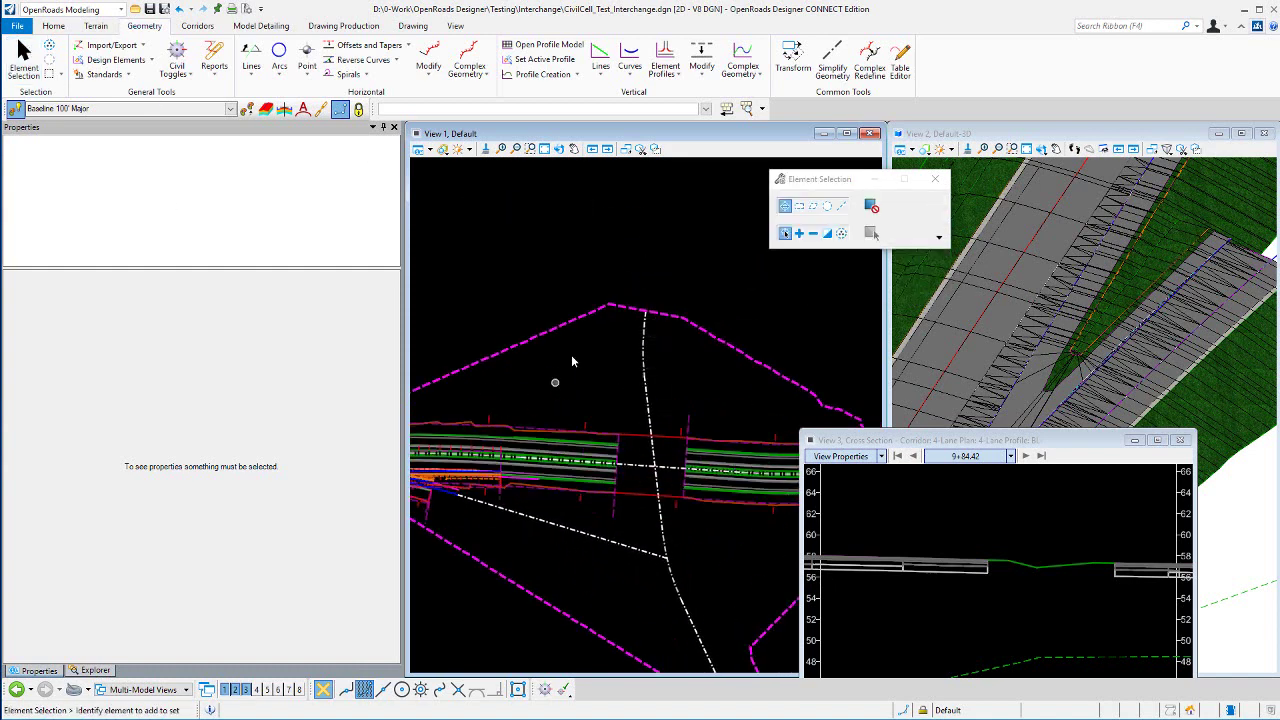
Draw a simple line from the vertical baseline at 0 offset and 90° skew, without trimming
click(251, 68)
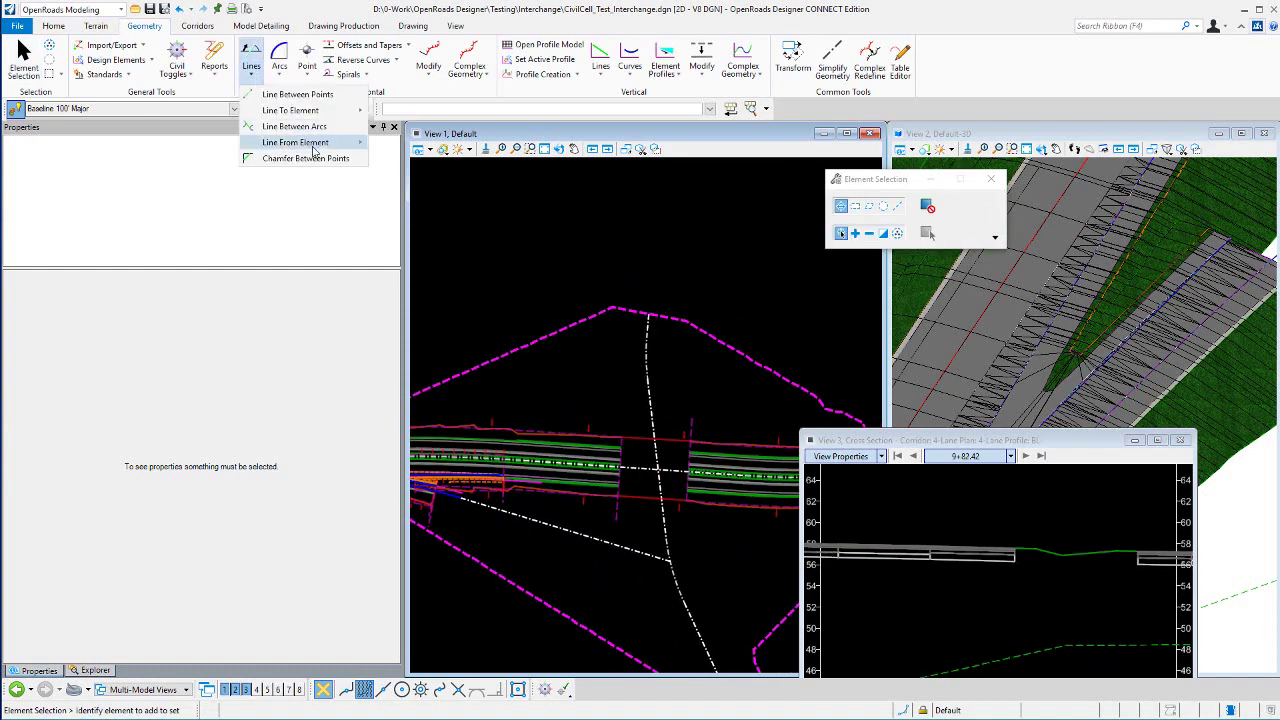
mouse_move(313, 149)
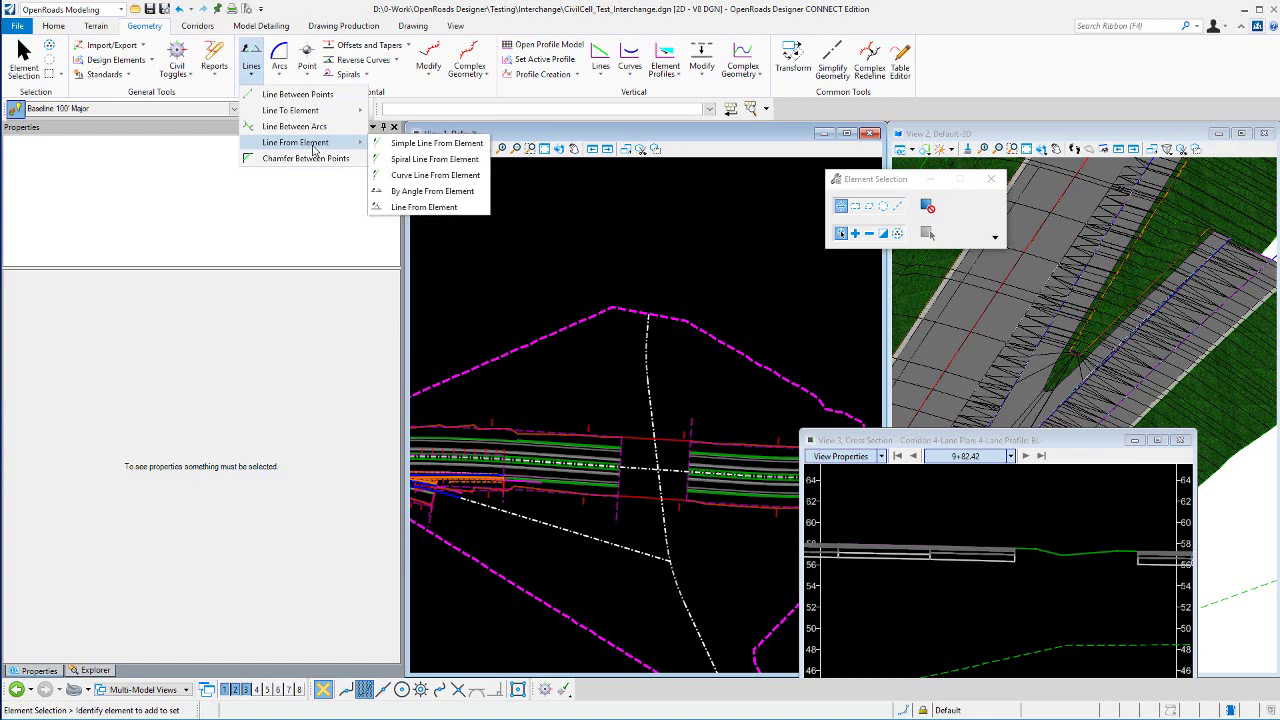
click(424, 207)
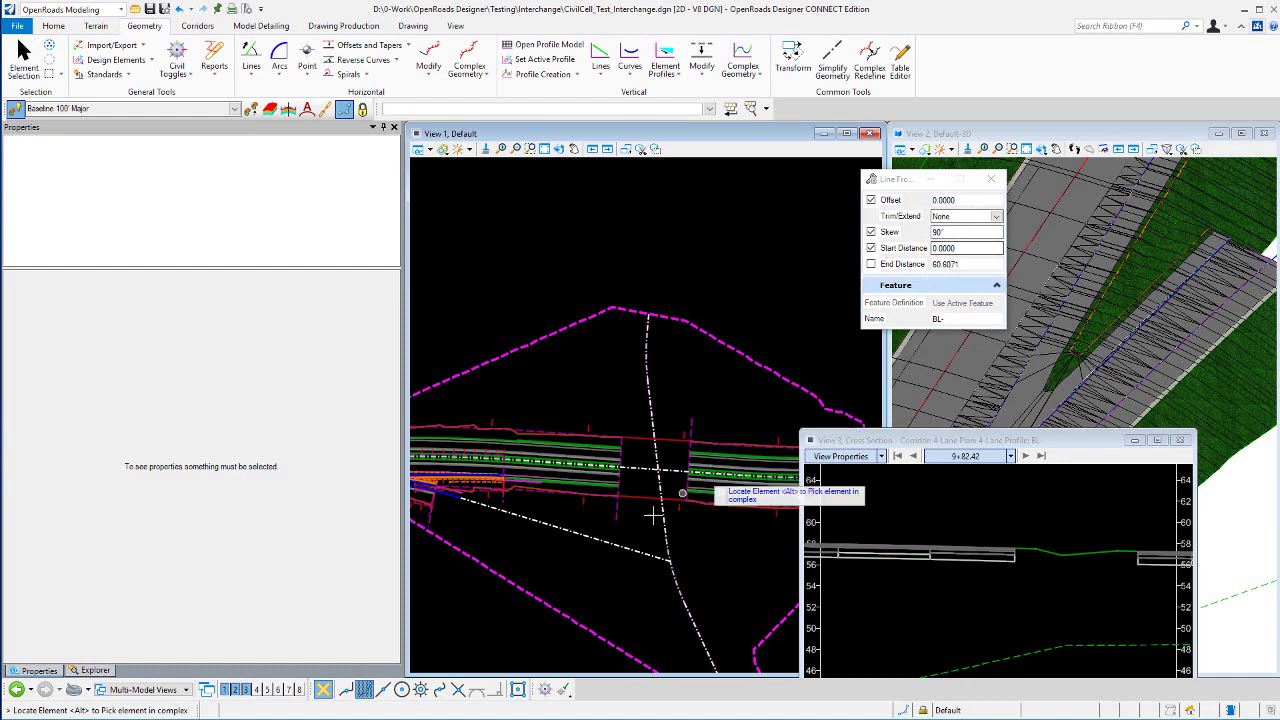
click(670, 558)
scroll(613, 567, up, 2)
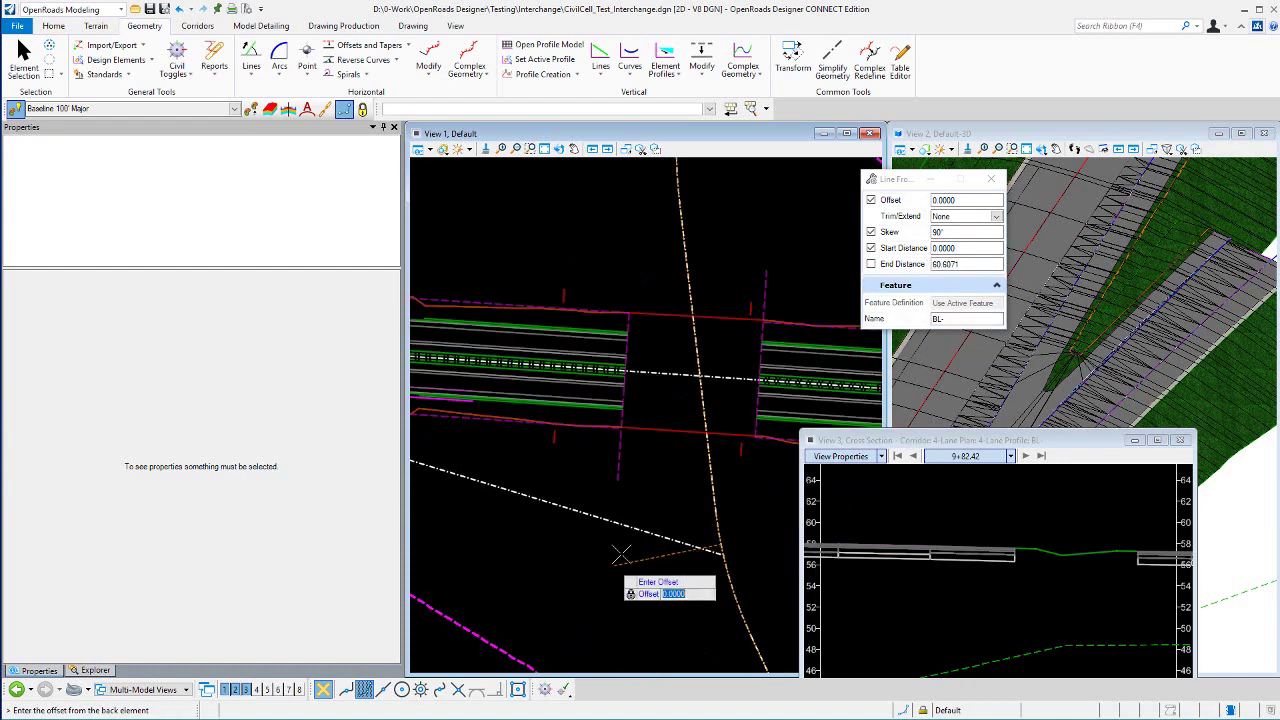
key(Return)
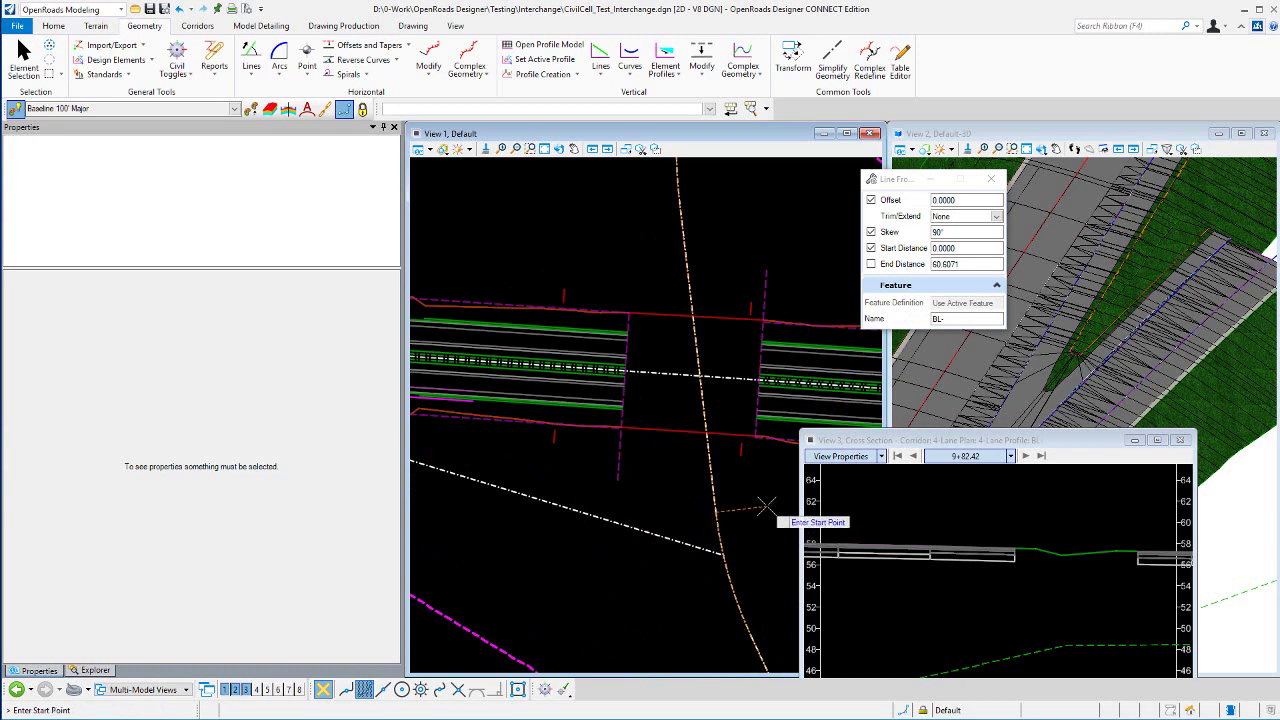
click(770, 516)
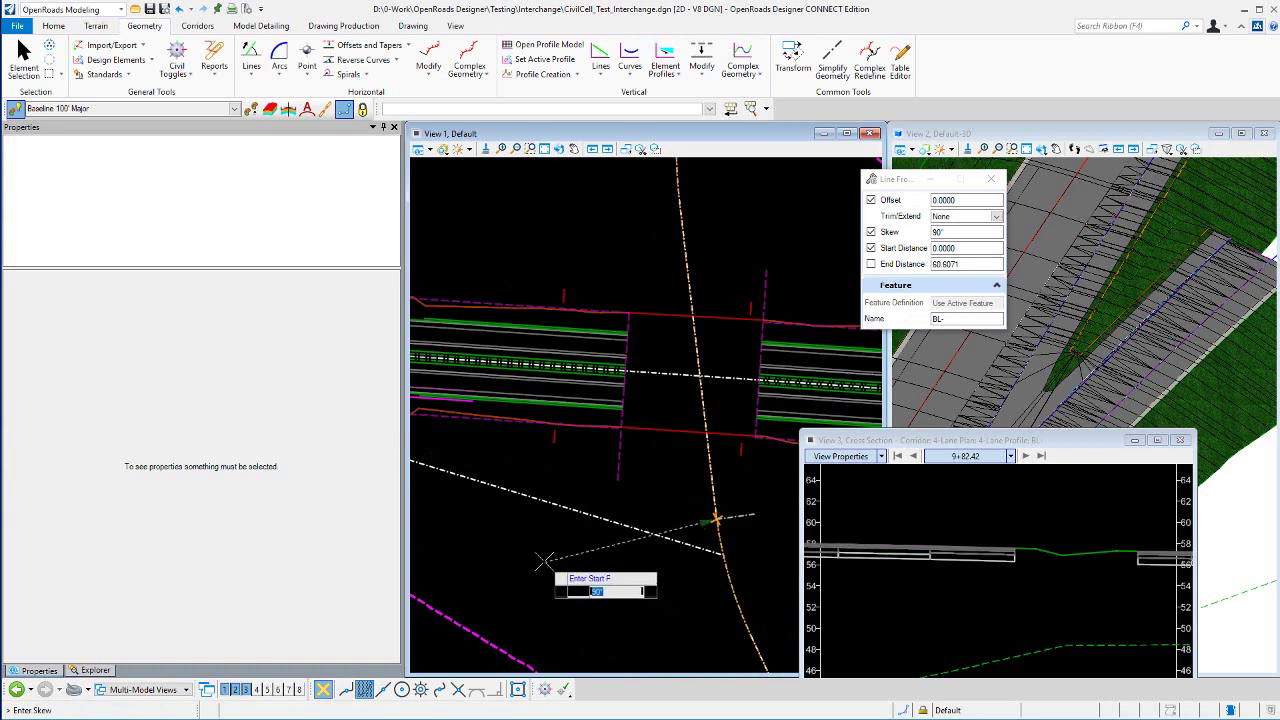
click(779, 509)
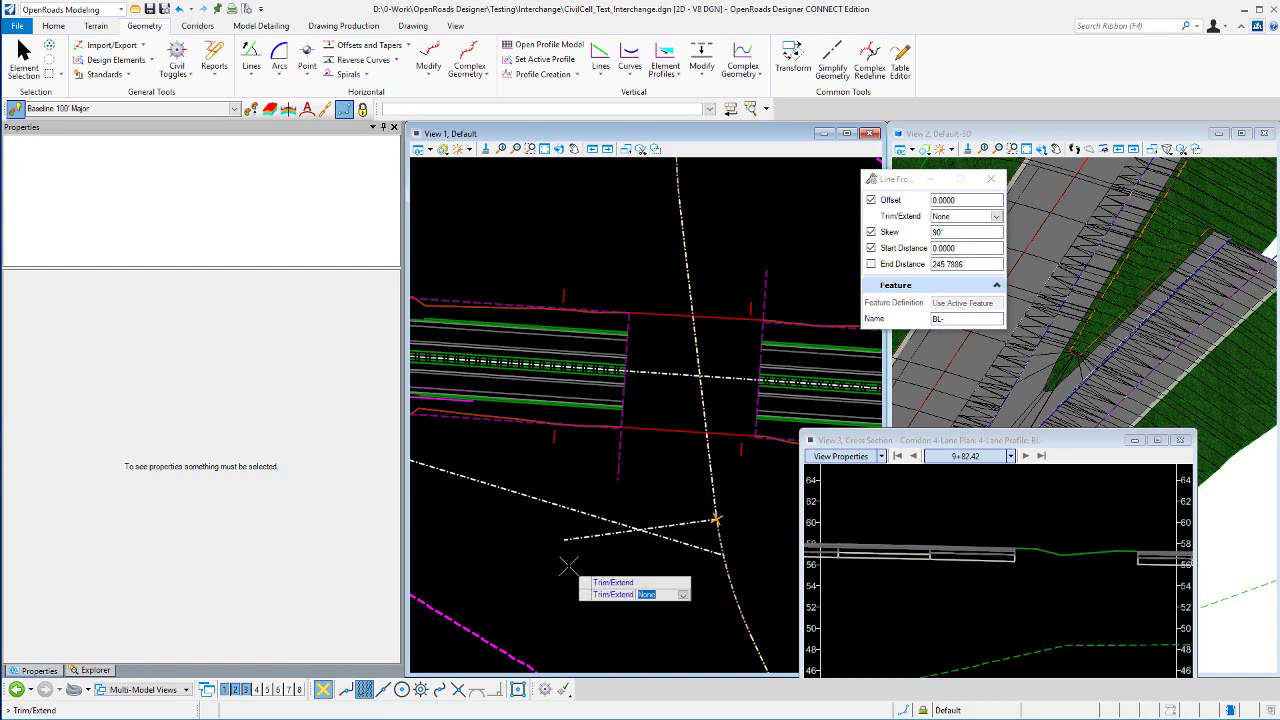
click(567, 566)
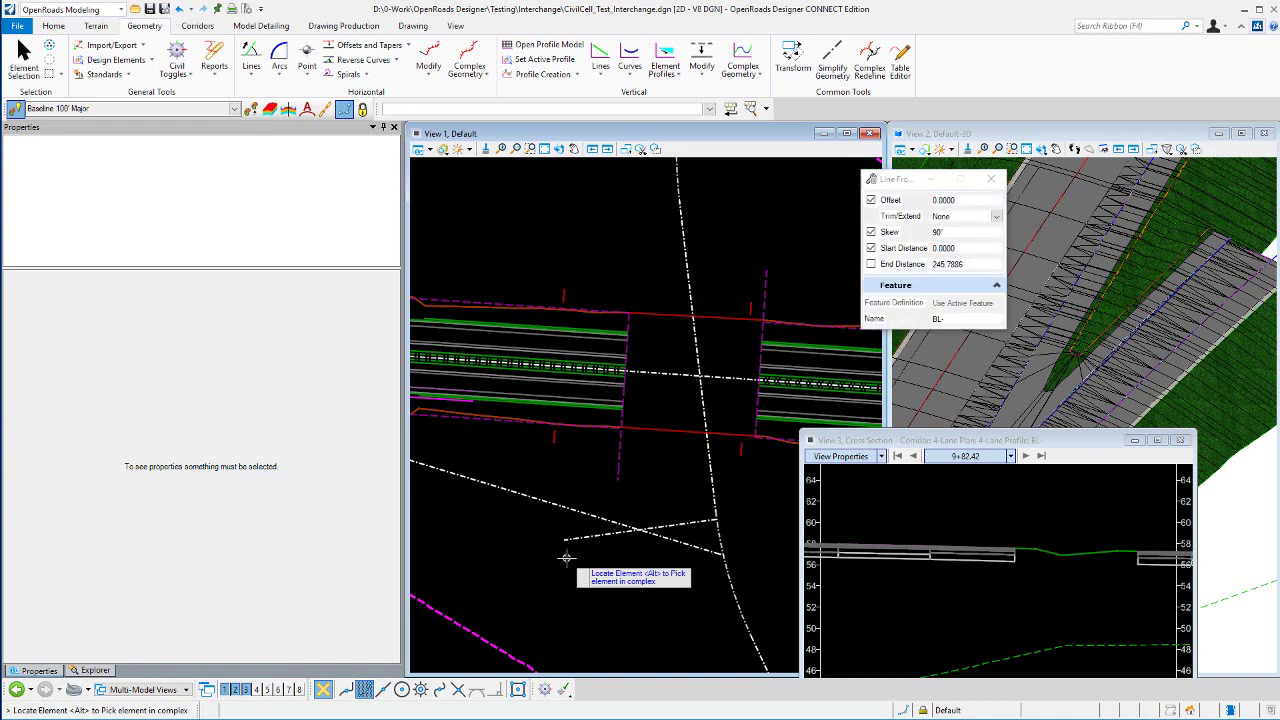
Join the diagonal and perpendicular lines with a 350 ft radius arc, trimming both lines
click(281, 58)
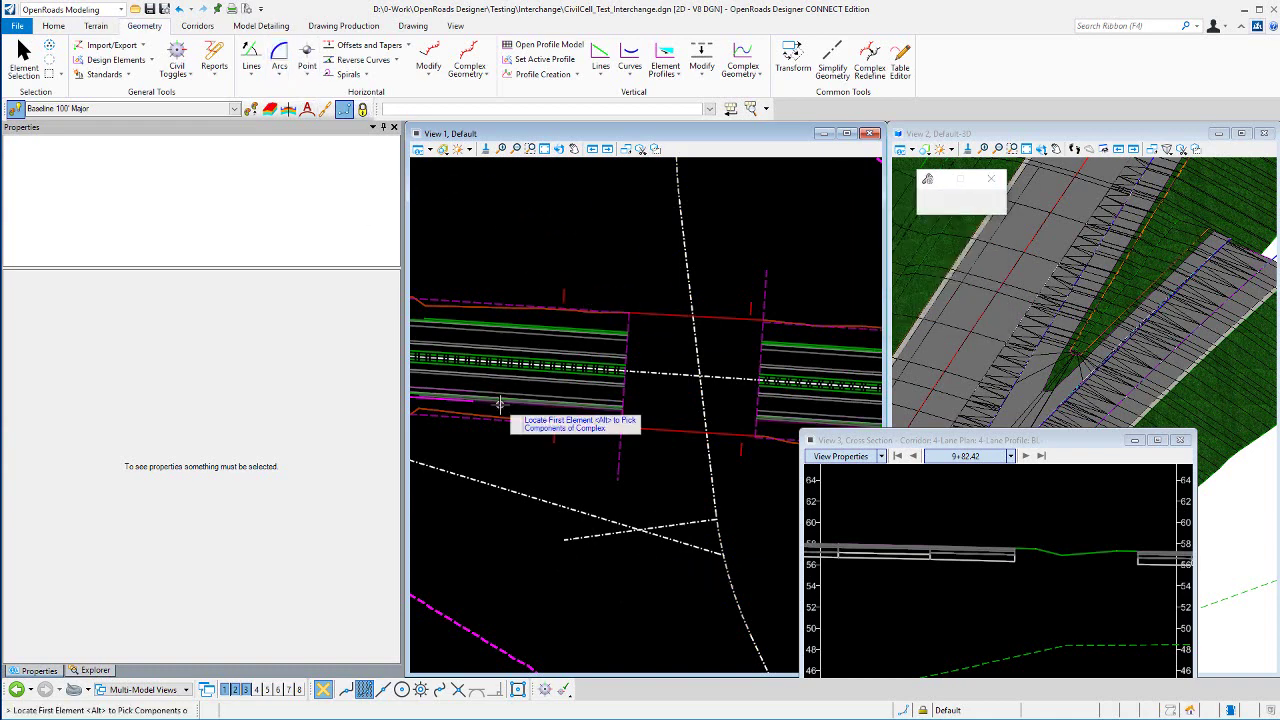
click(612, 520)
click(682, 524)
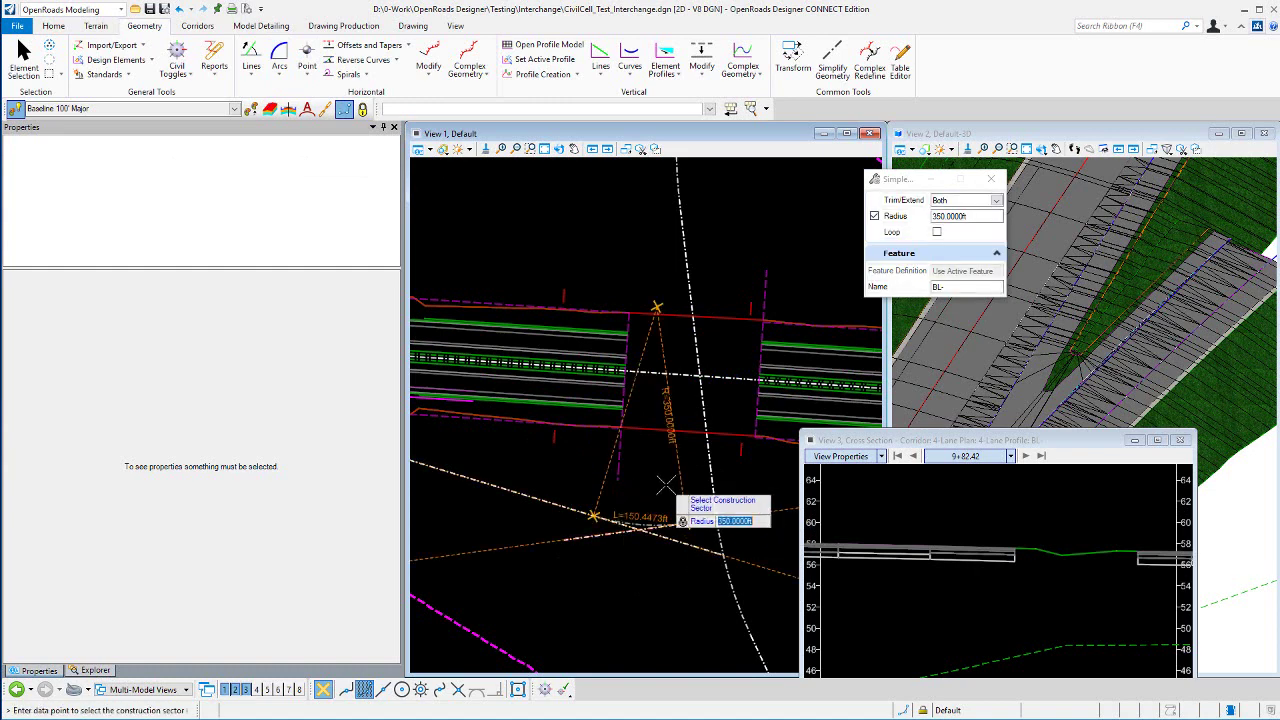
click(665, 485)
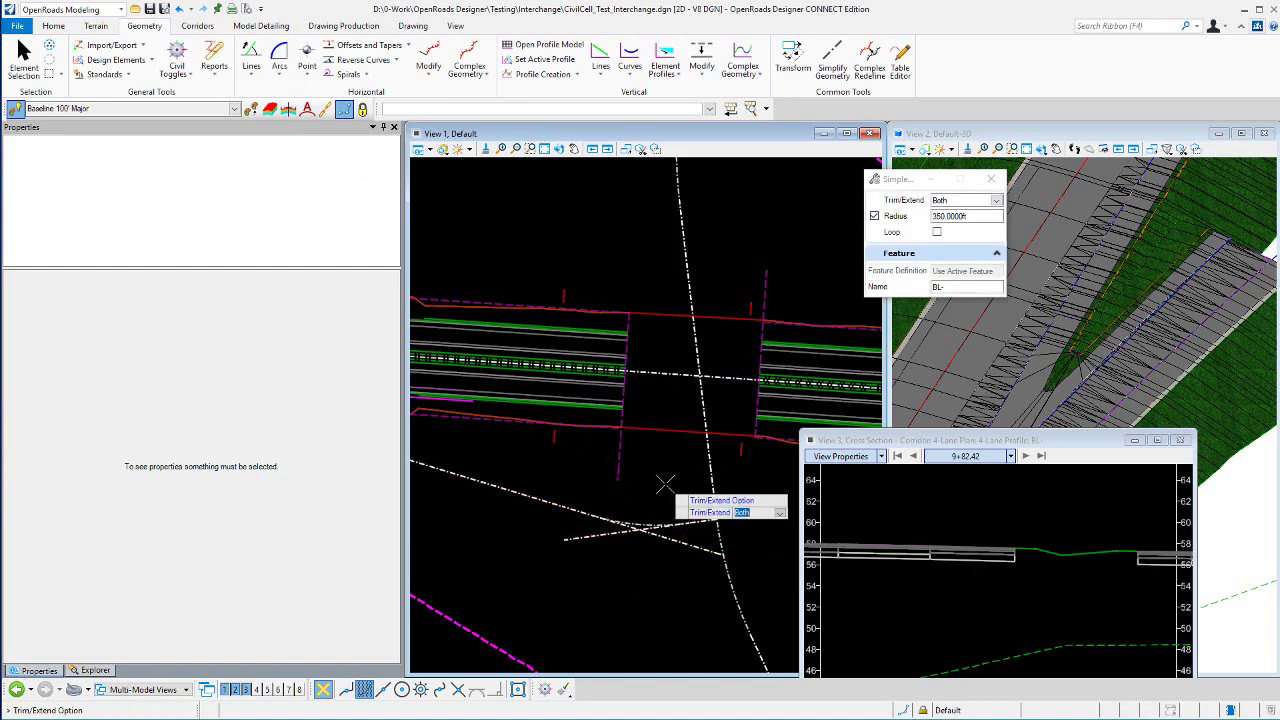
click(665, 485)
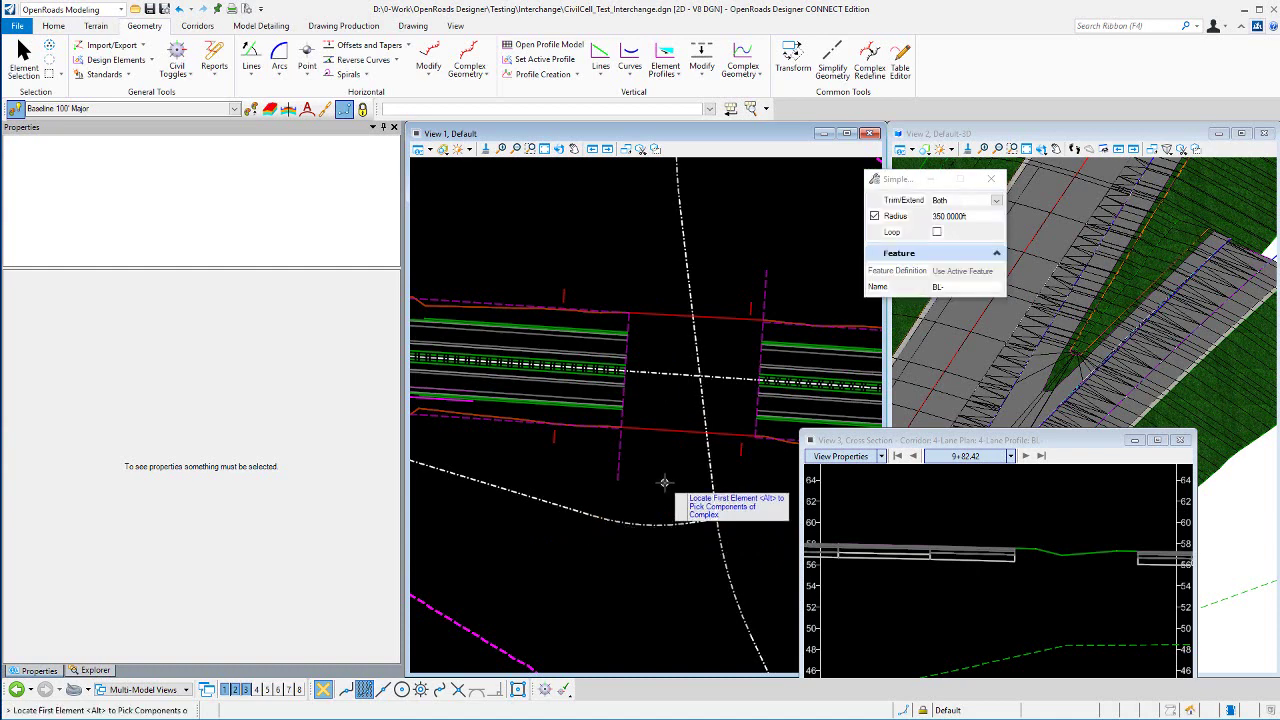
scroll(665, 485, down, 3)
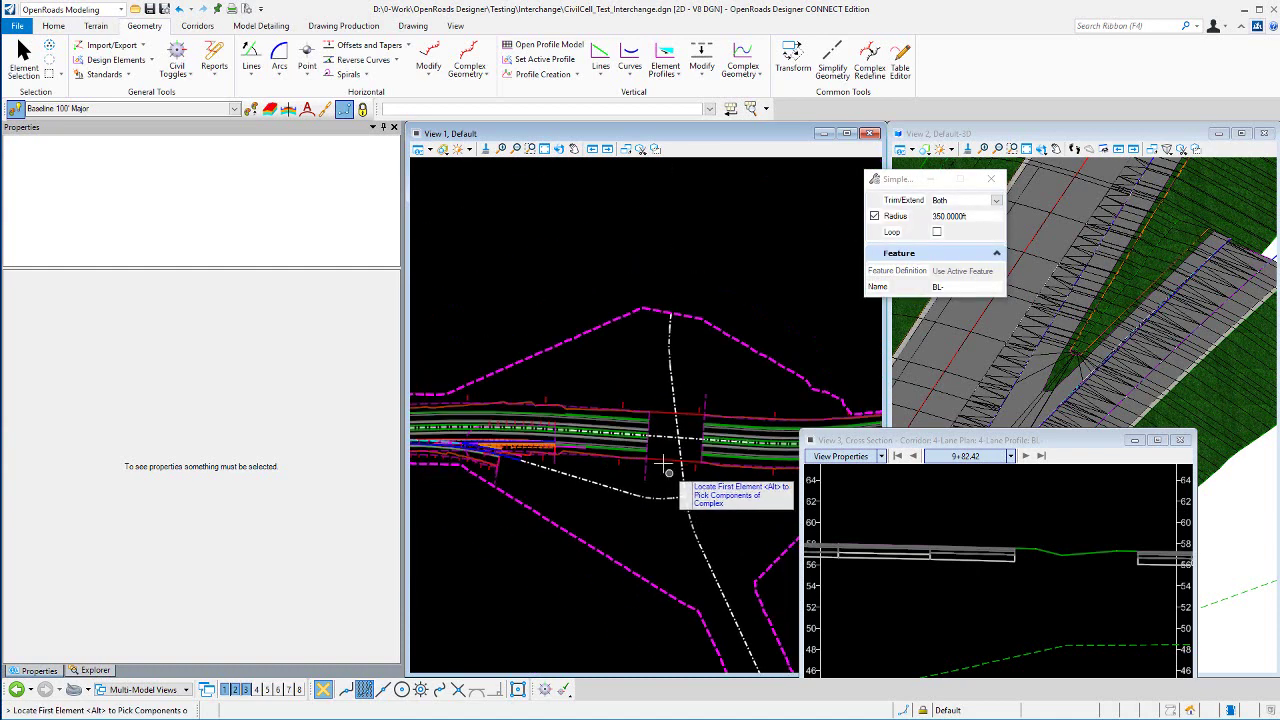
click(24, 56)
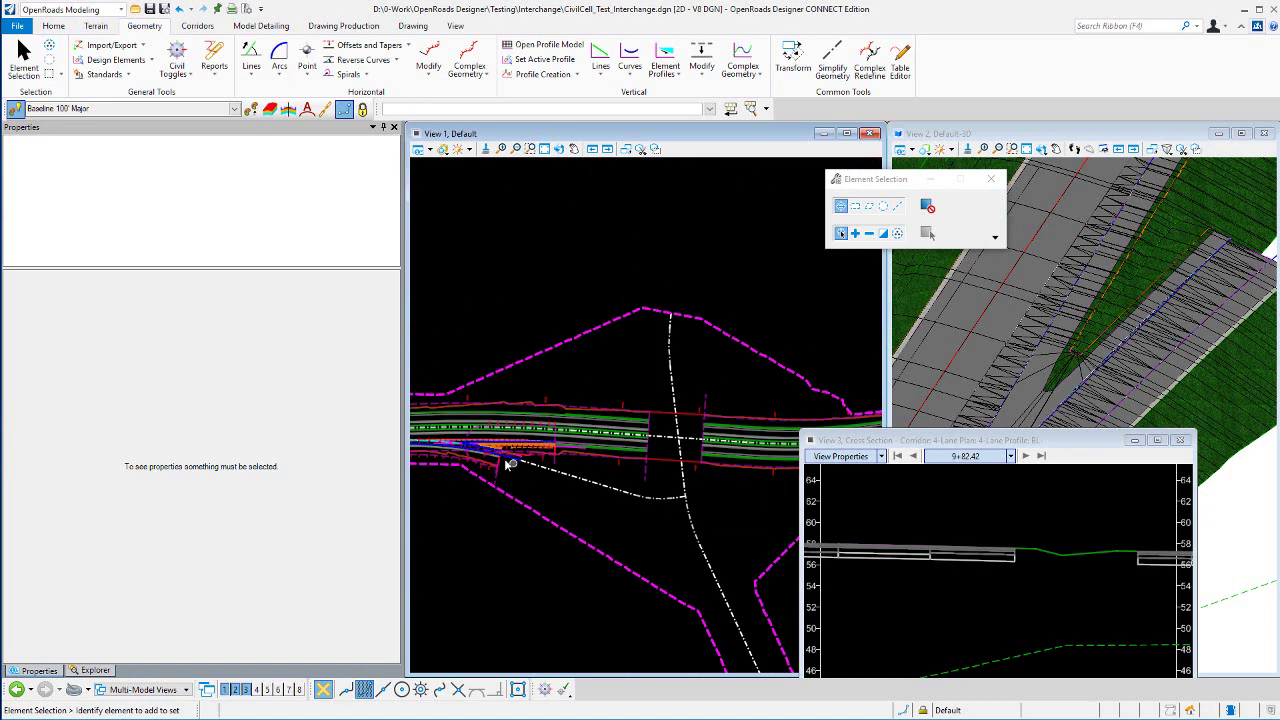
scroll(508, 465, up, 2)
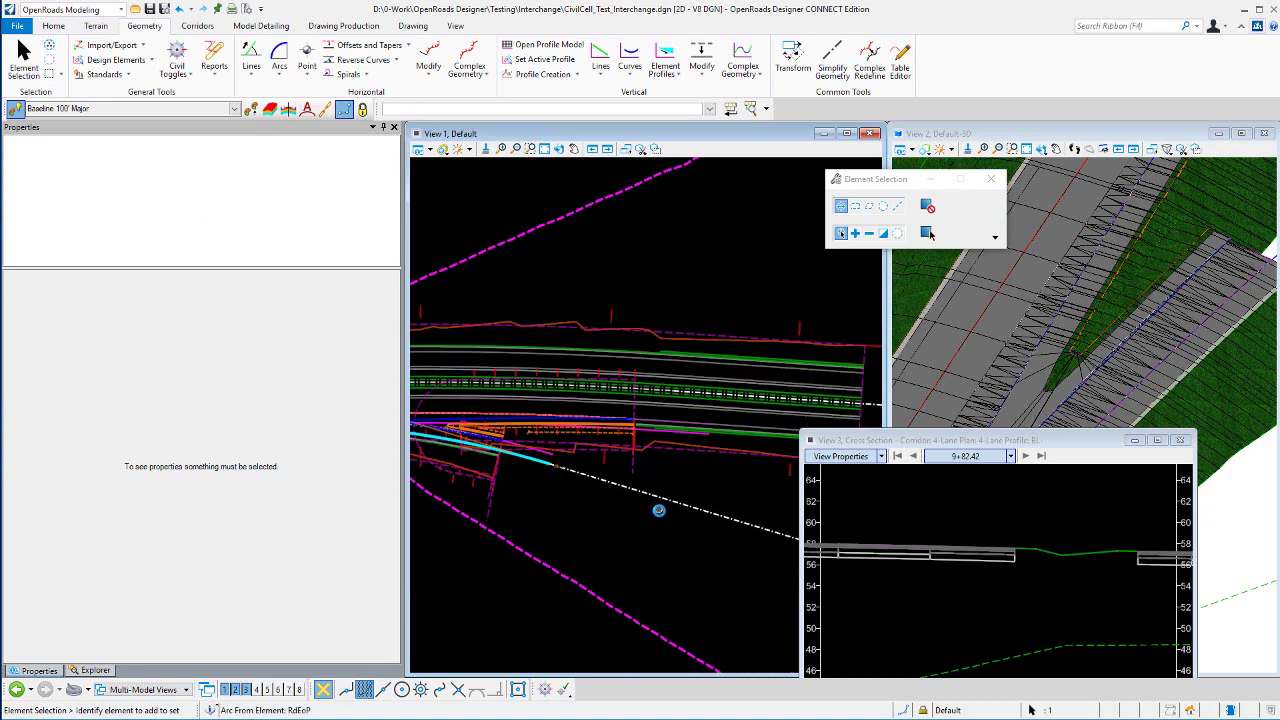
Review the RdEoP arc's properties, close the View 3 cross-section window, and clear the selection
click(623, 511)
scroll(640, 500, down, 2)
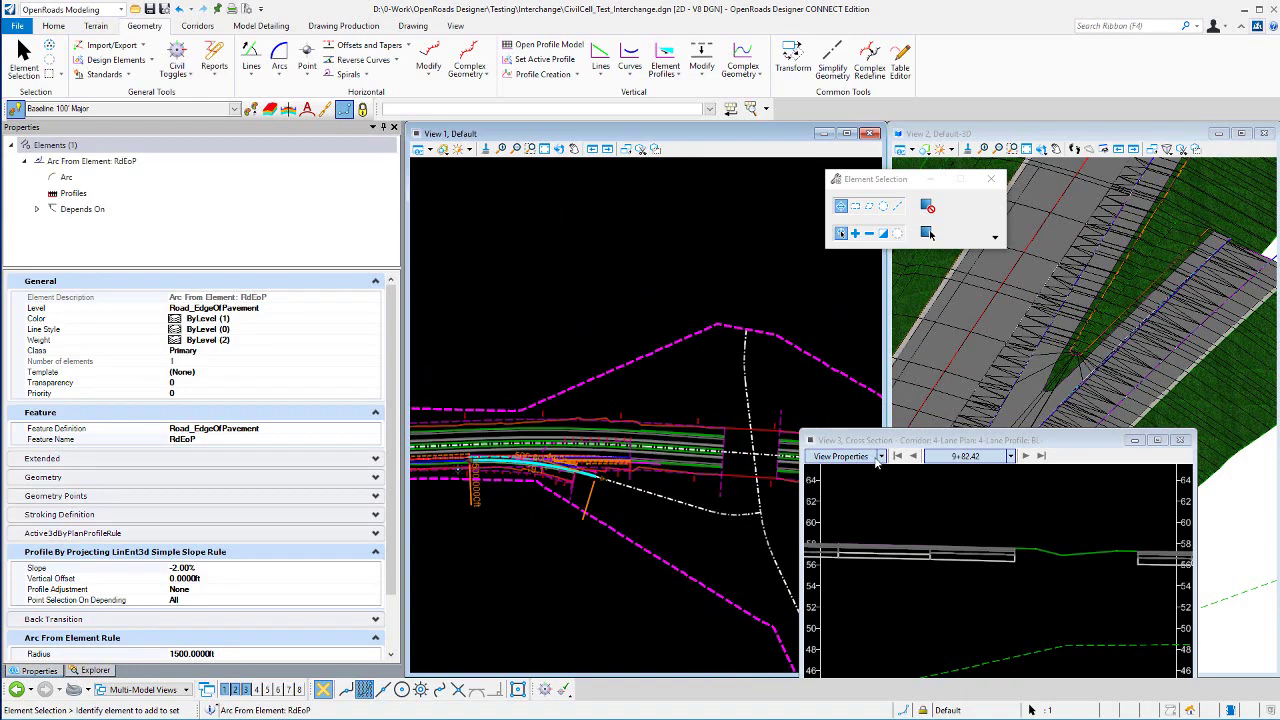
click(1183, 441)
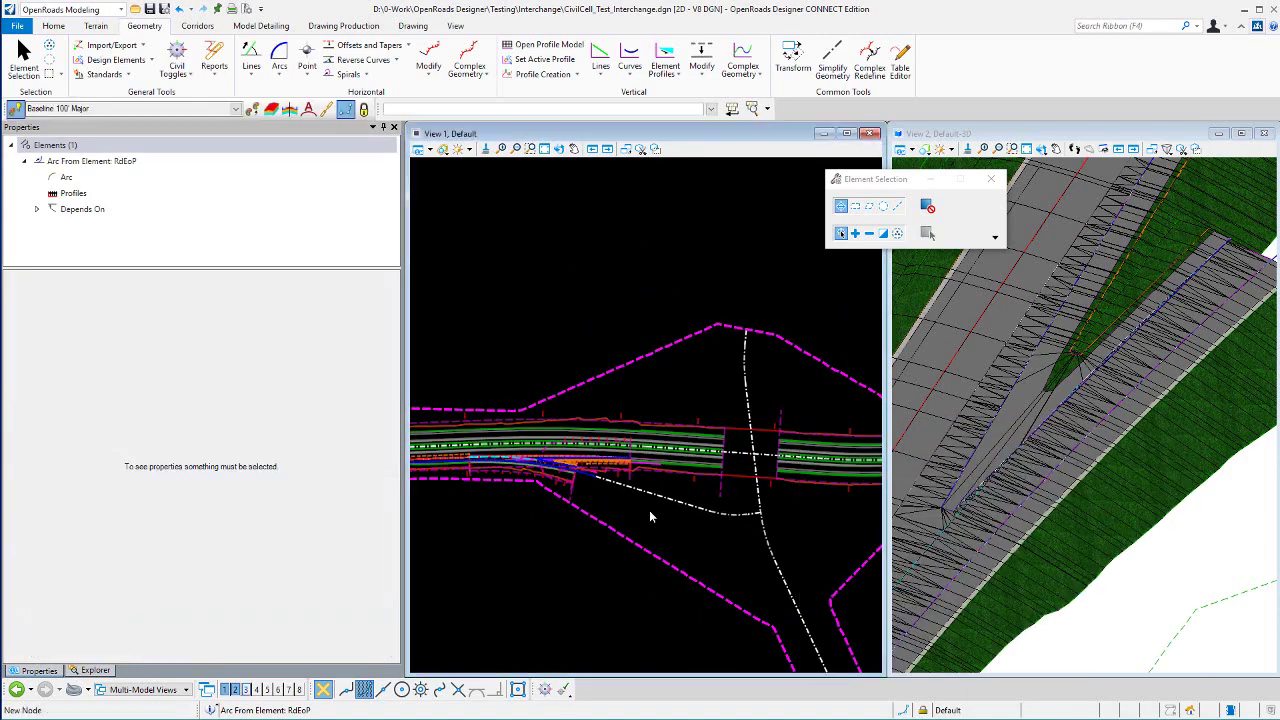
scroll(535, 468, up, 2)
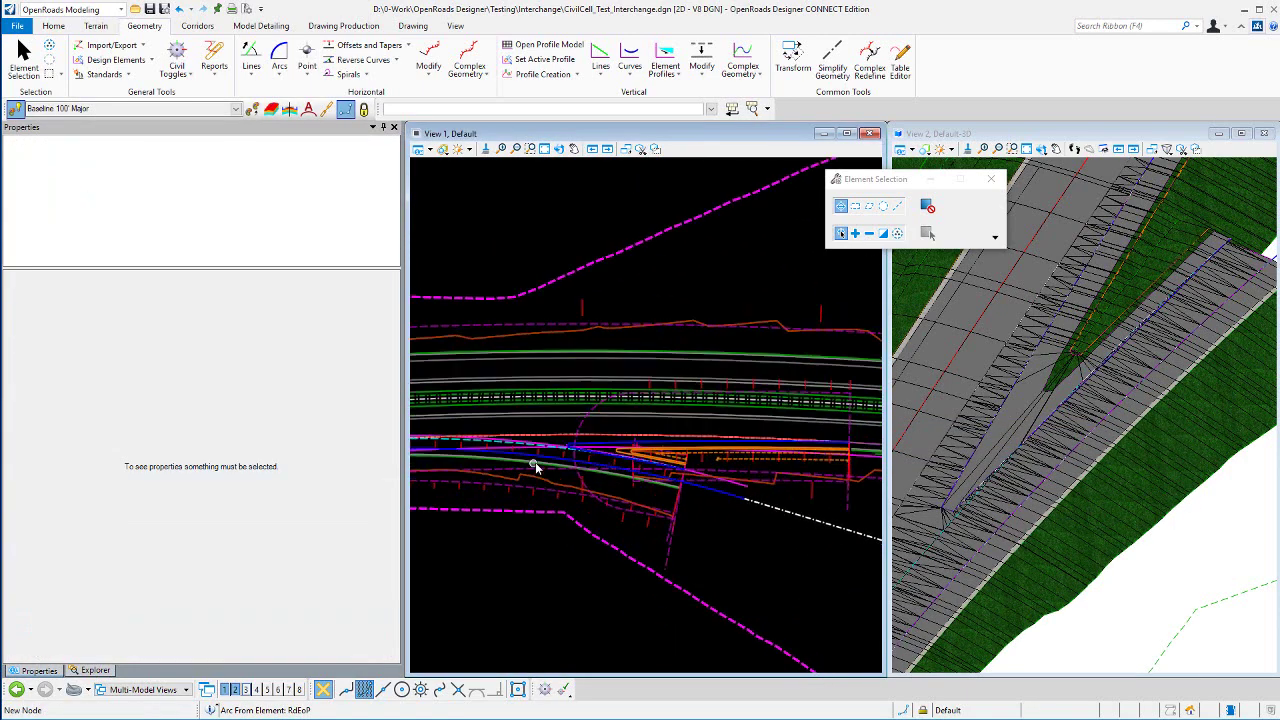
click(729, 492)
scroll(496, 500, down, 2)
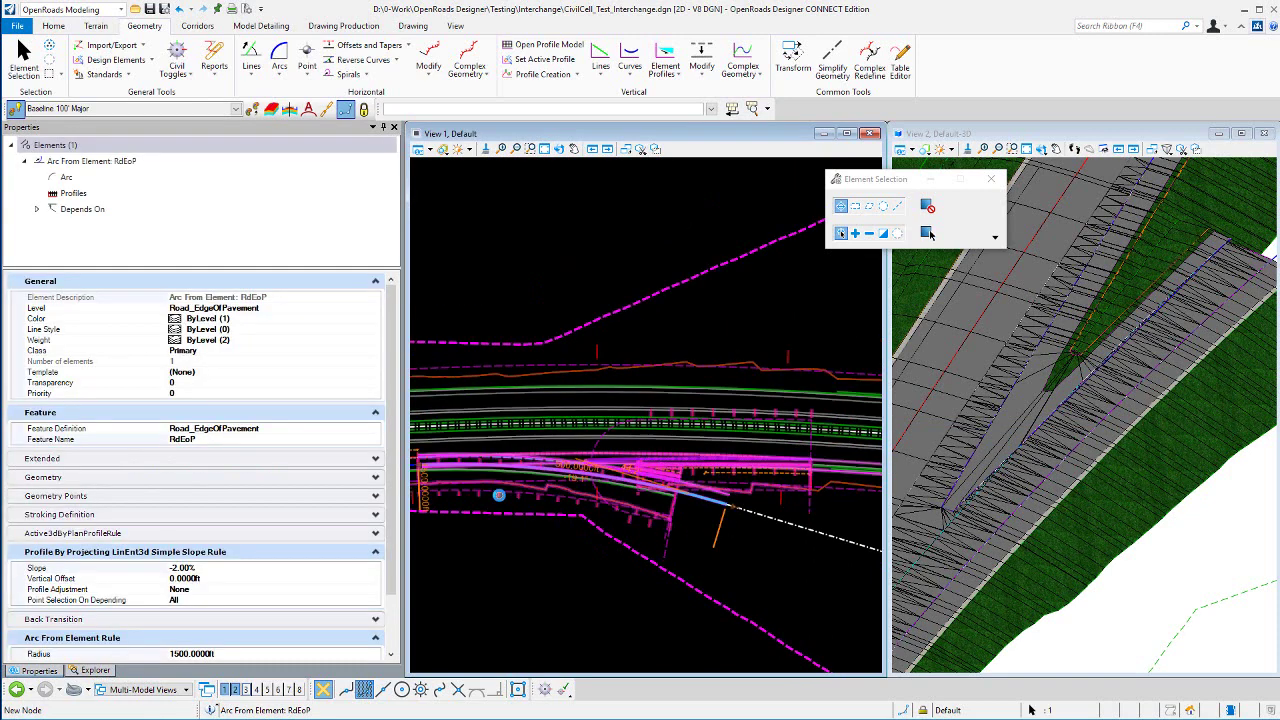
scroll(517, 511, down, 1)
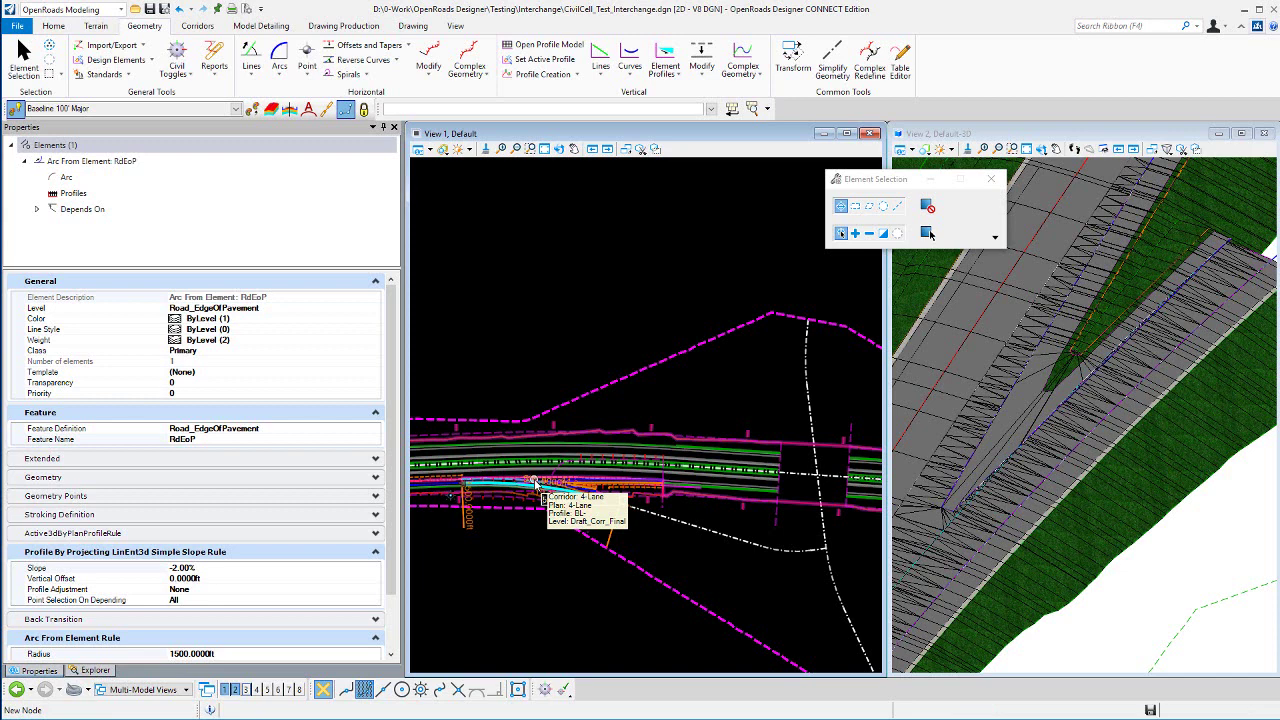
click(535, 484)
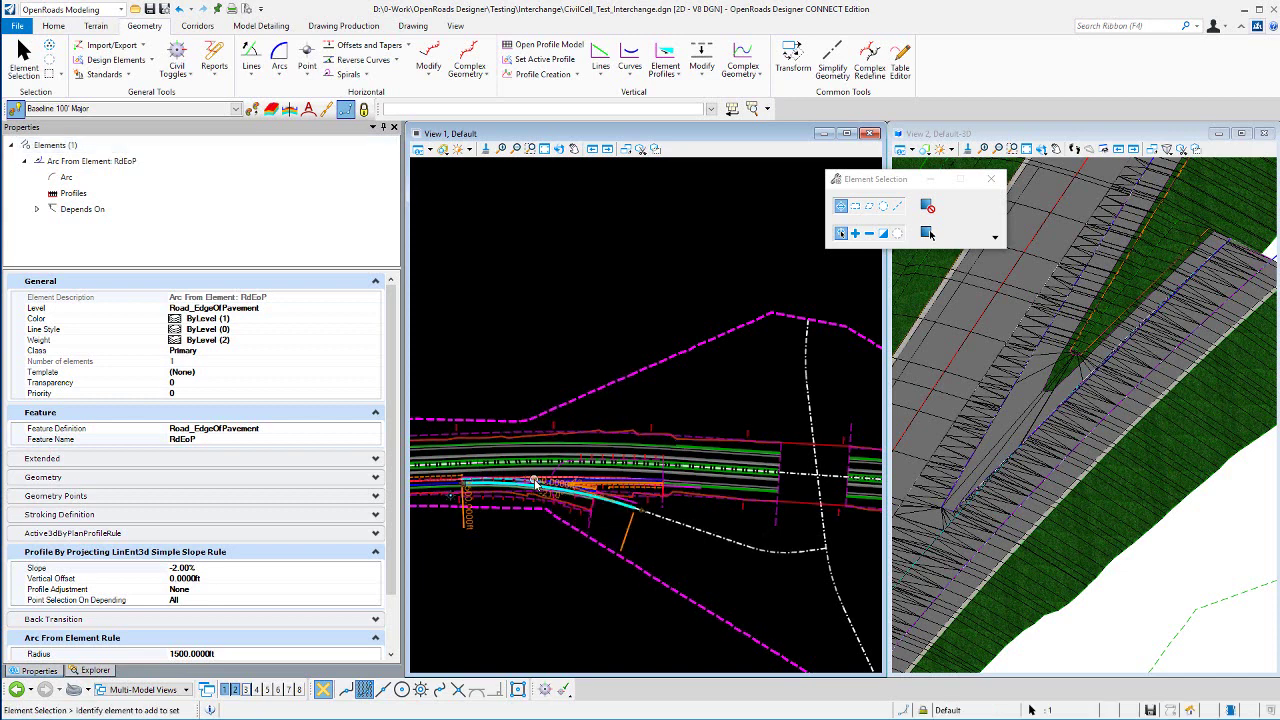
click(652, 283)
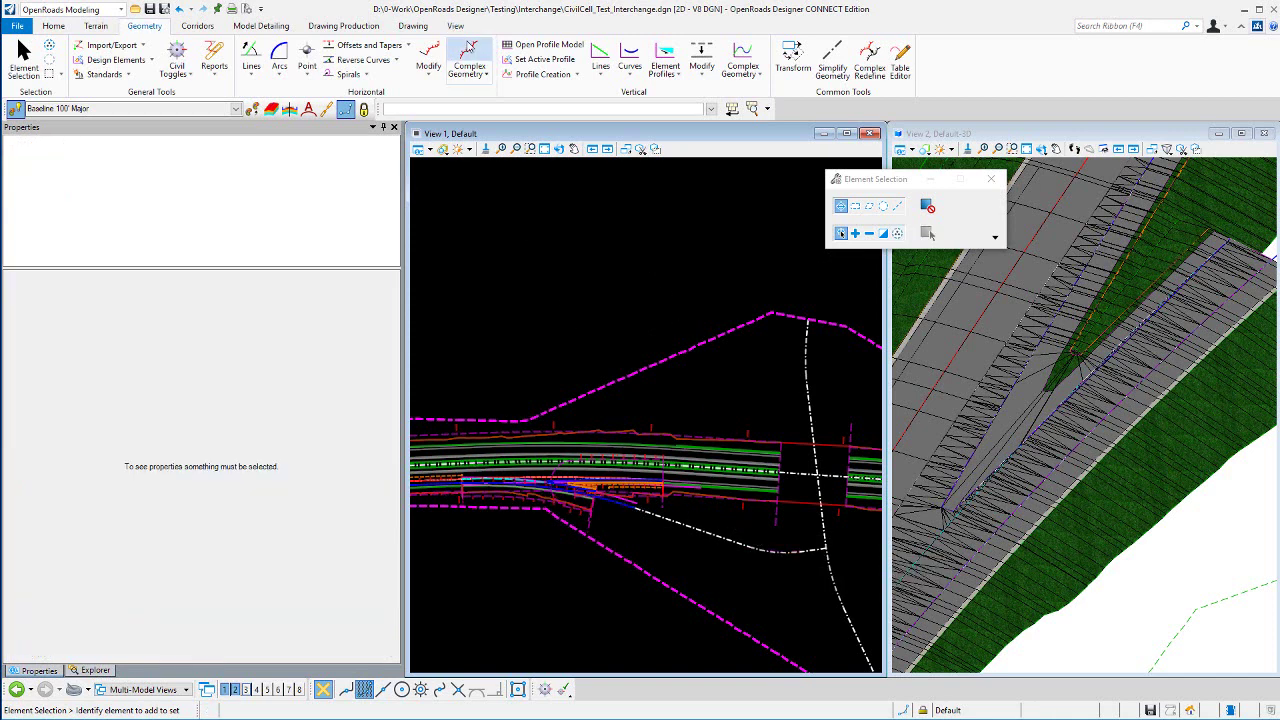
Combine the magenta ramp pieces into a manual complex element named Ramp
click(469, 55)
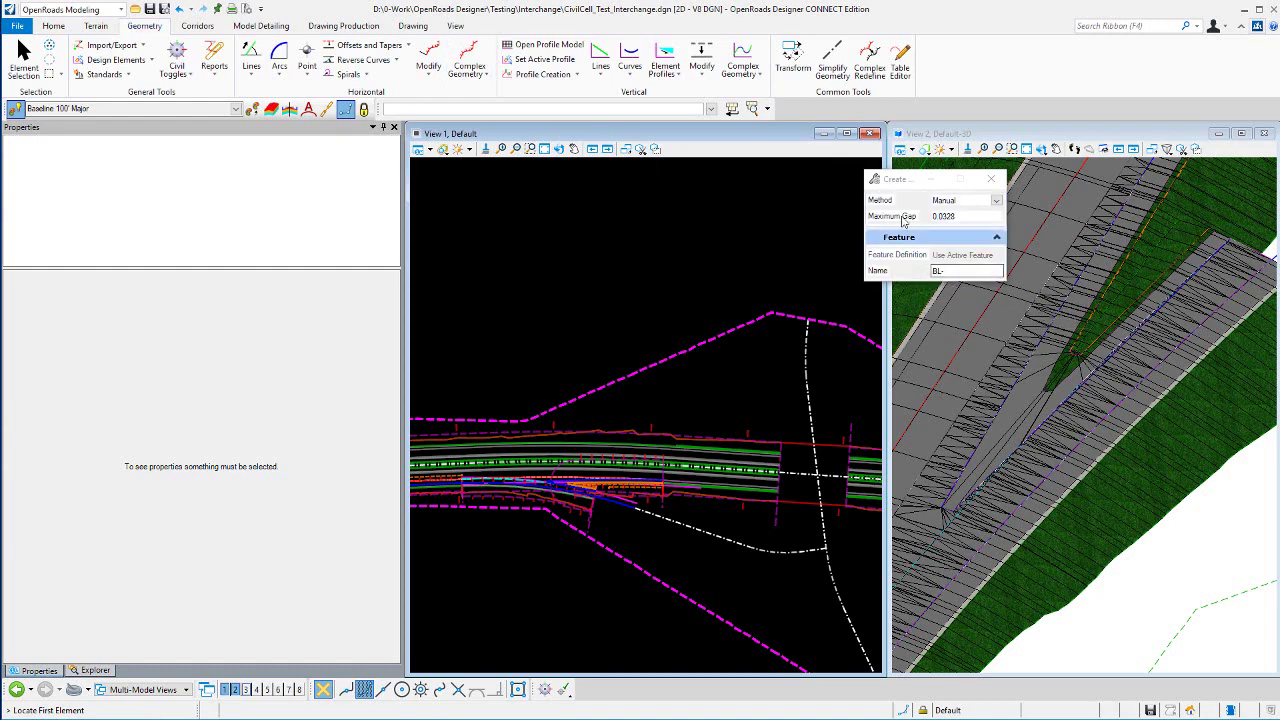
drag(895, 179, 647, 164)
click(714, 255)
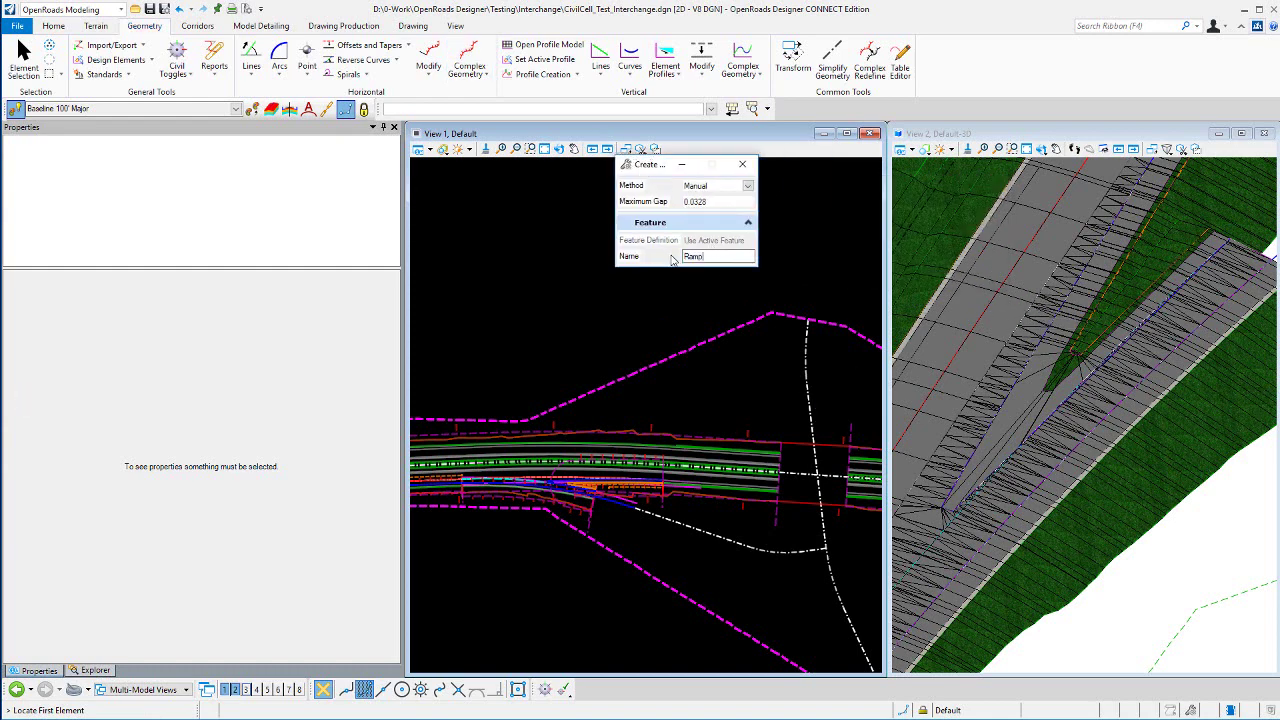
scroll(514, 488, up, 4)
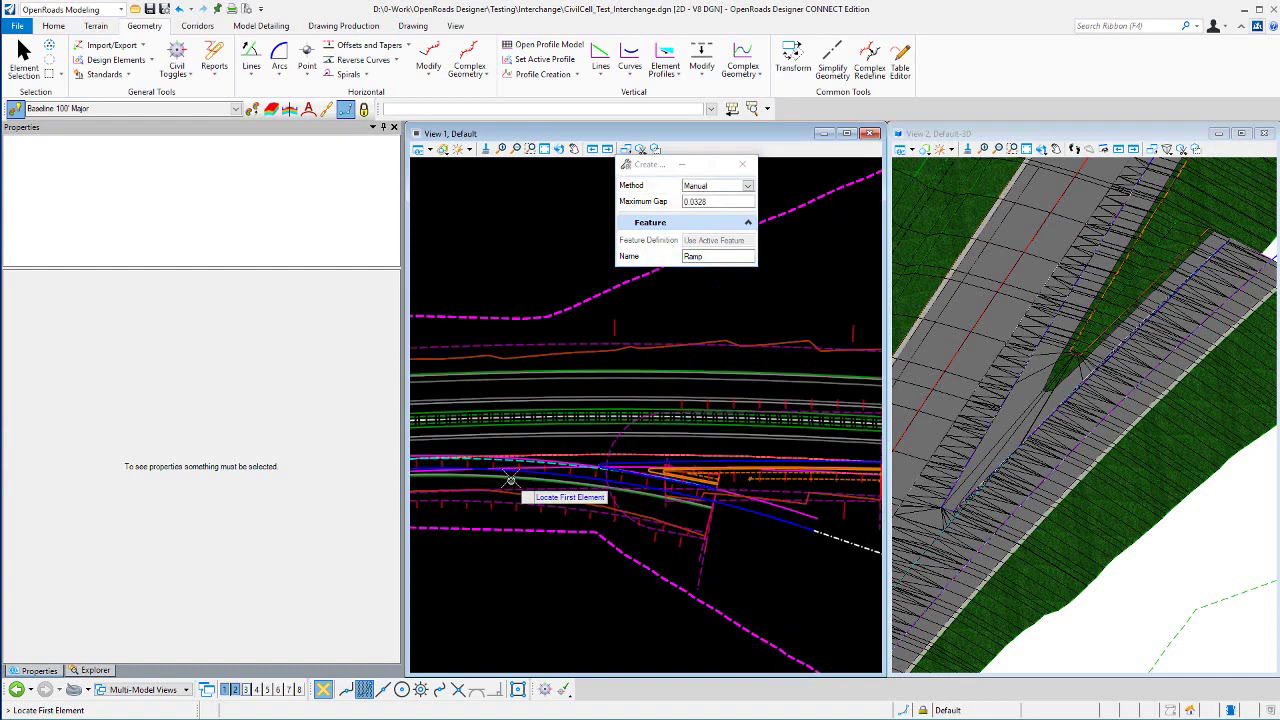
scroll(510, 470, up, 1)
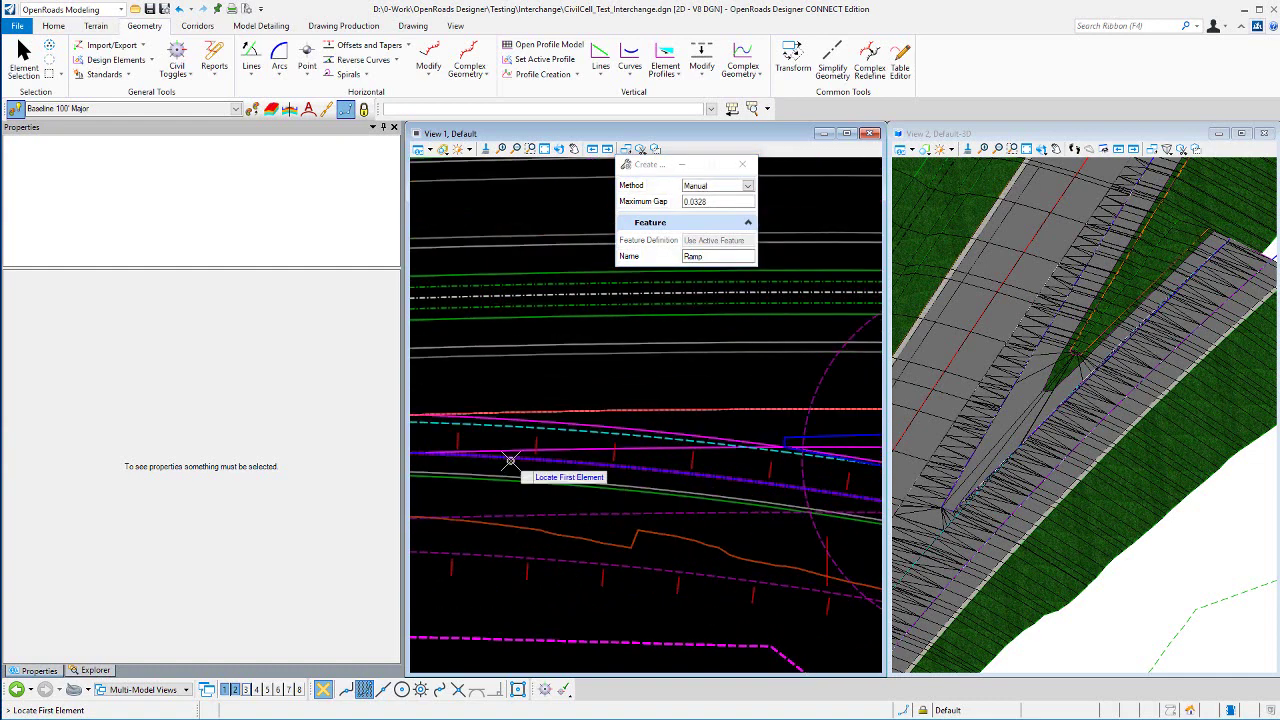
scroll(465, 506, down, 3)
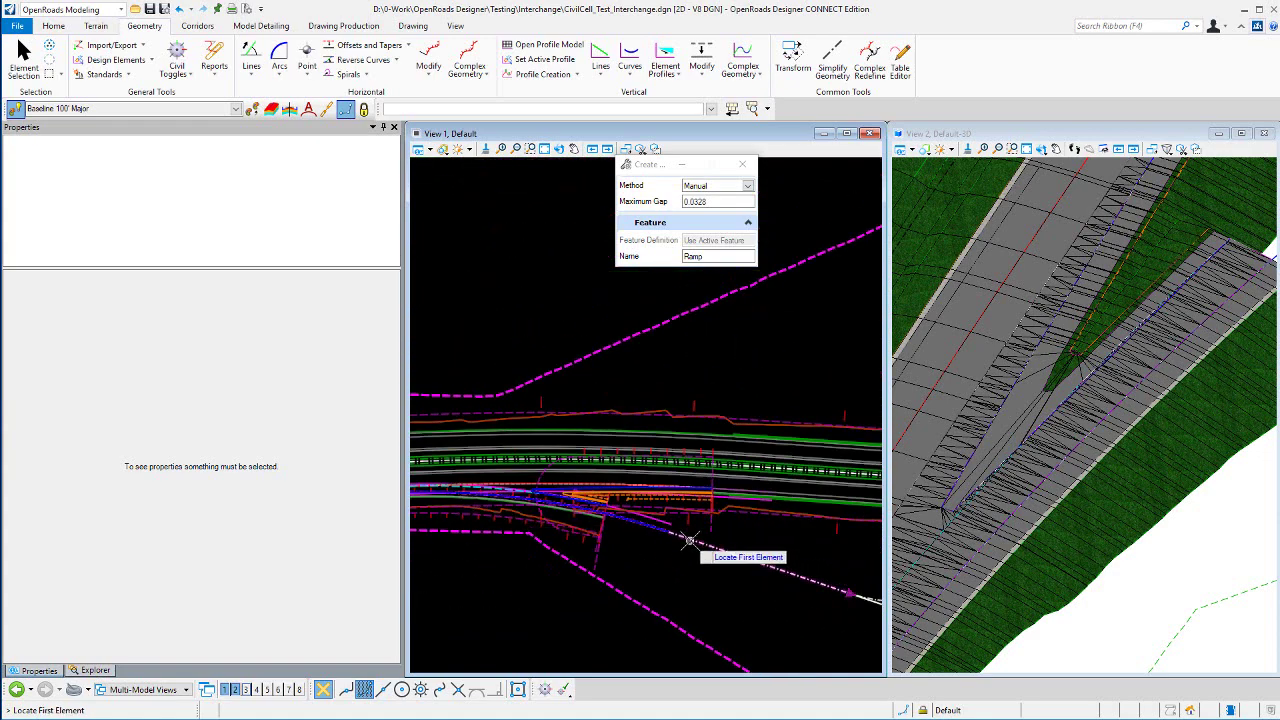
scroll(668, 553, down, 2)
scroll(725, 562, up, 2)
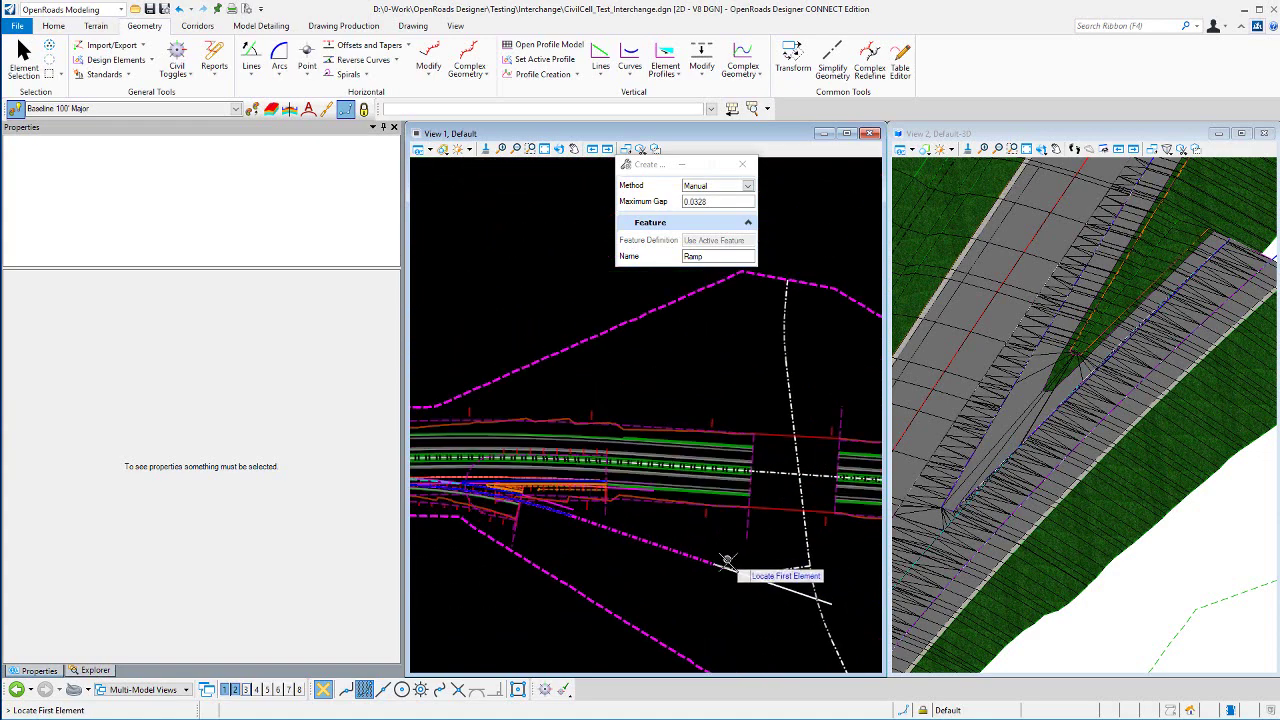
click(746, 566)
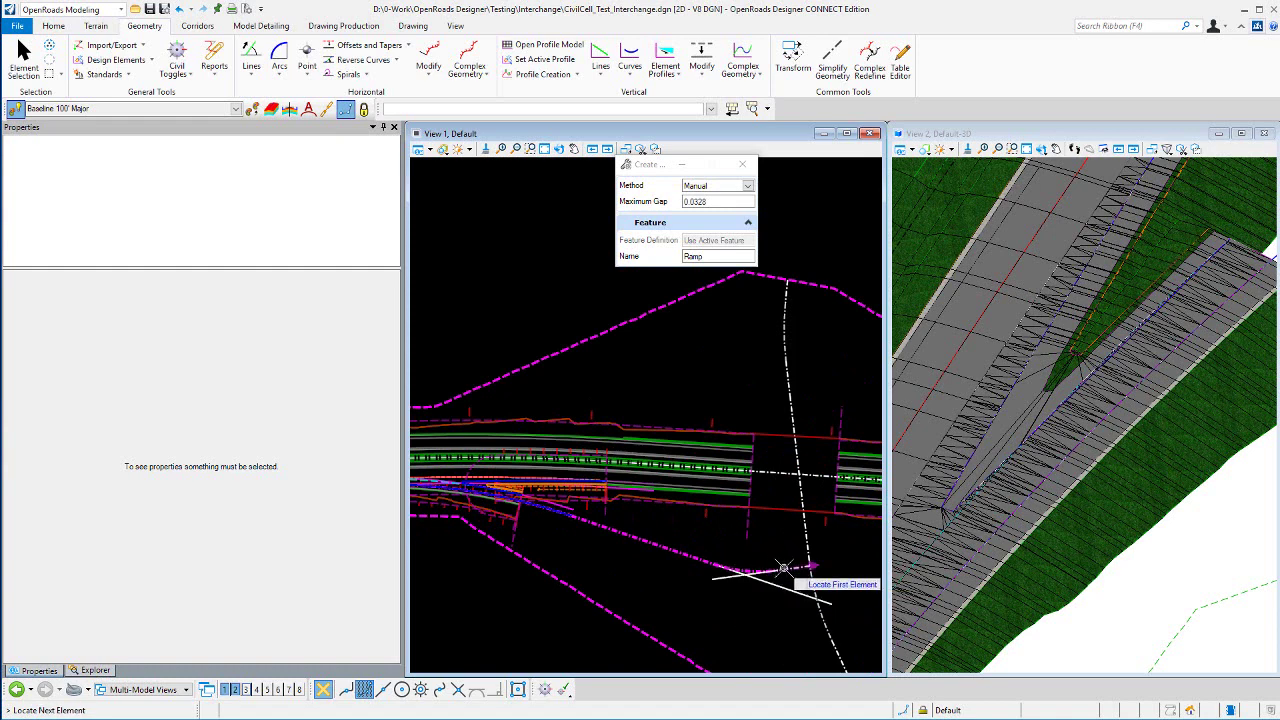
right_click(780, 543)
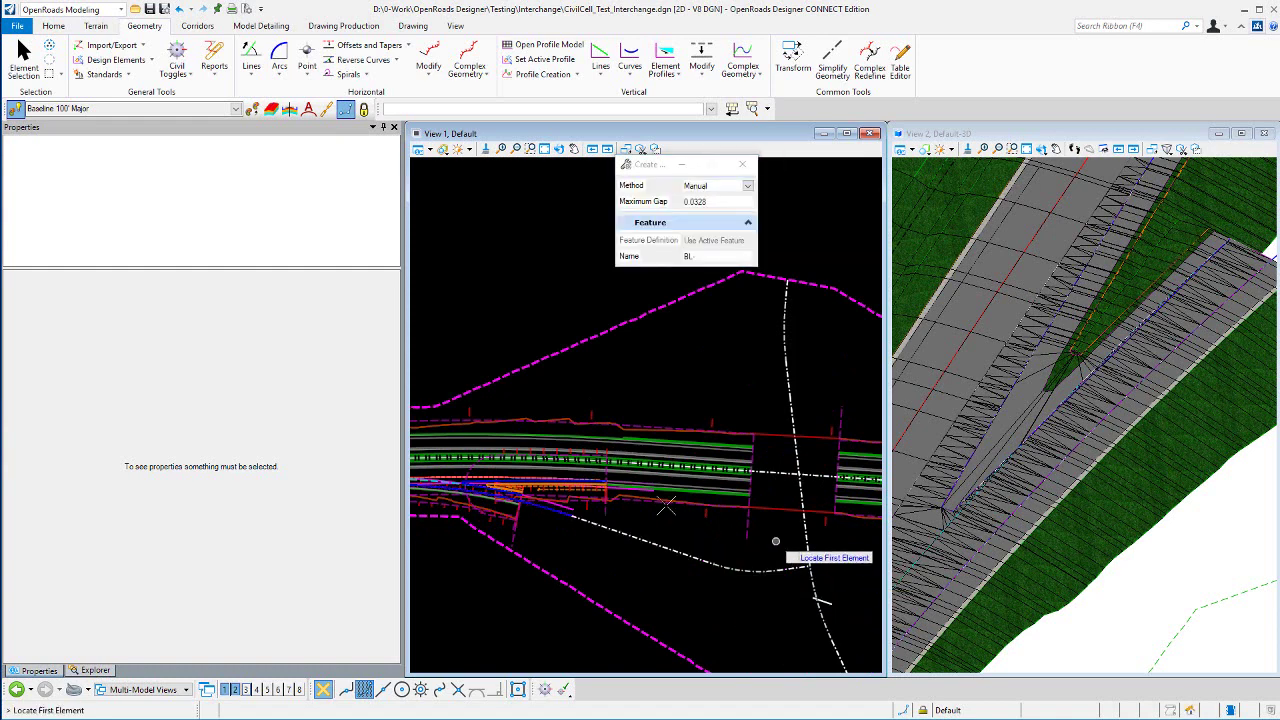
click(18, 45)
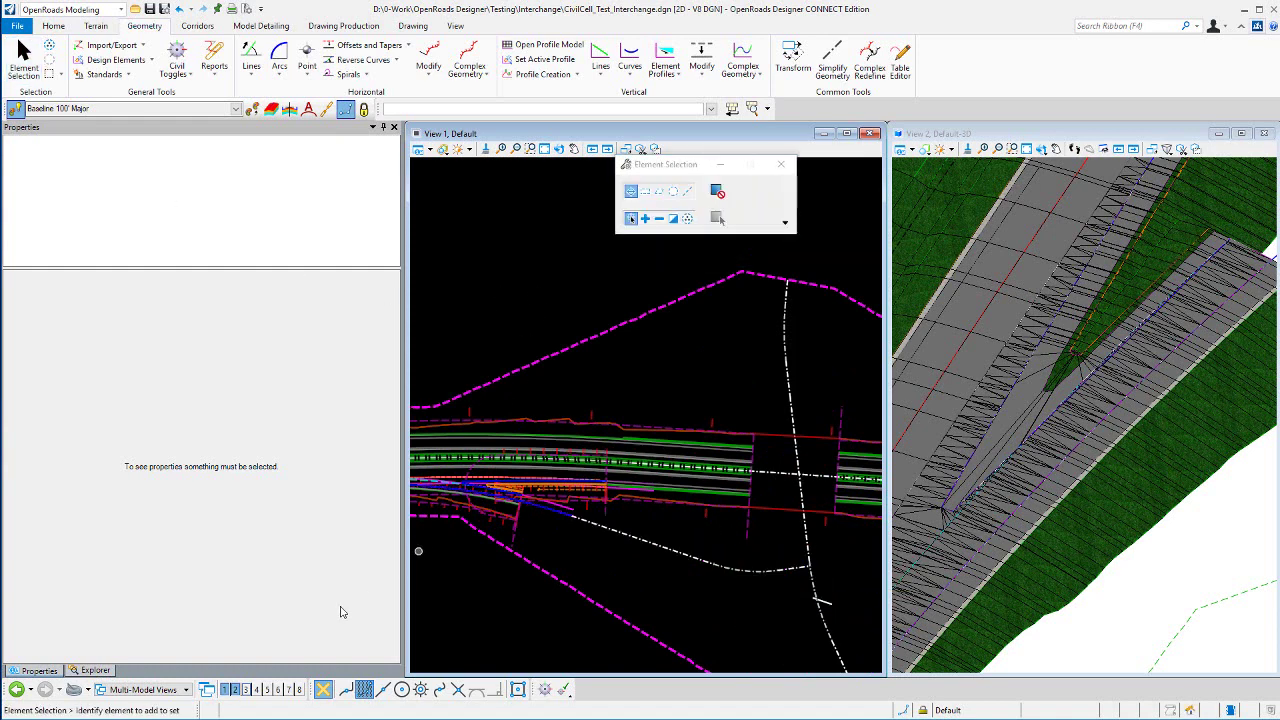
Open View 4 and show the Ramp complex element's profile model in it
click(256, 689)
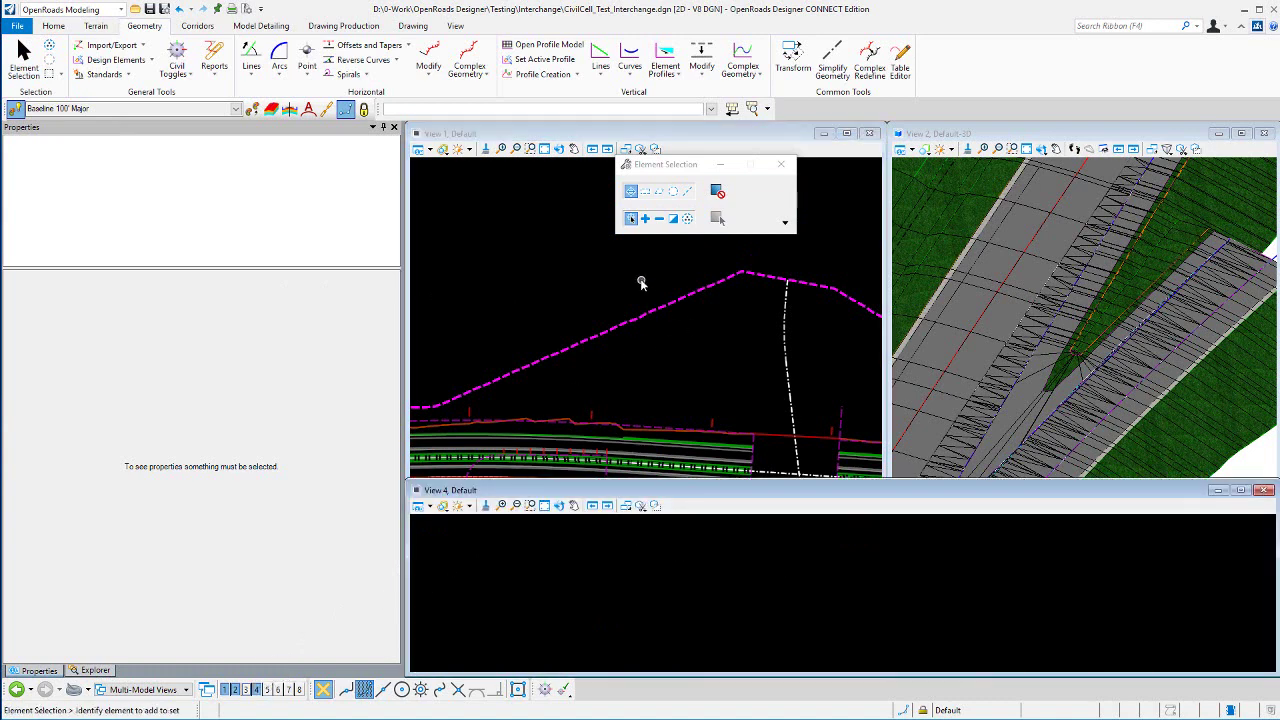
scroll(668, 401, down, 1)
scroll(657, 391, up, 1)
click(658, 392)
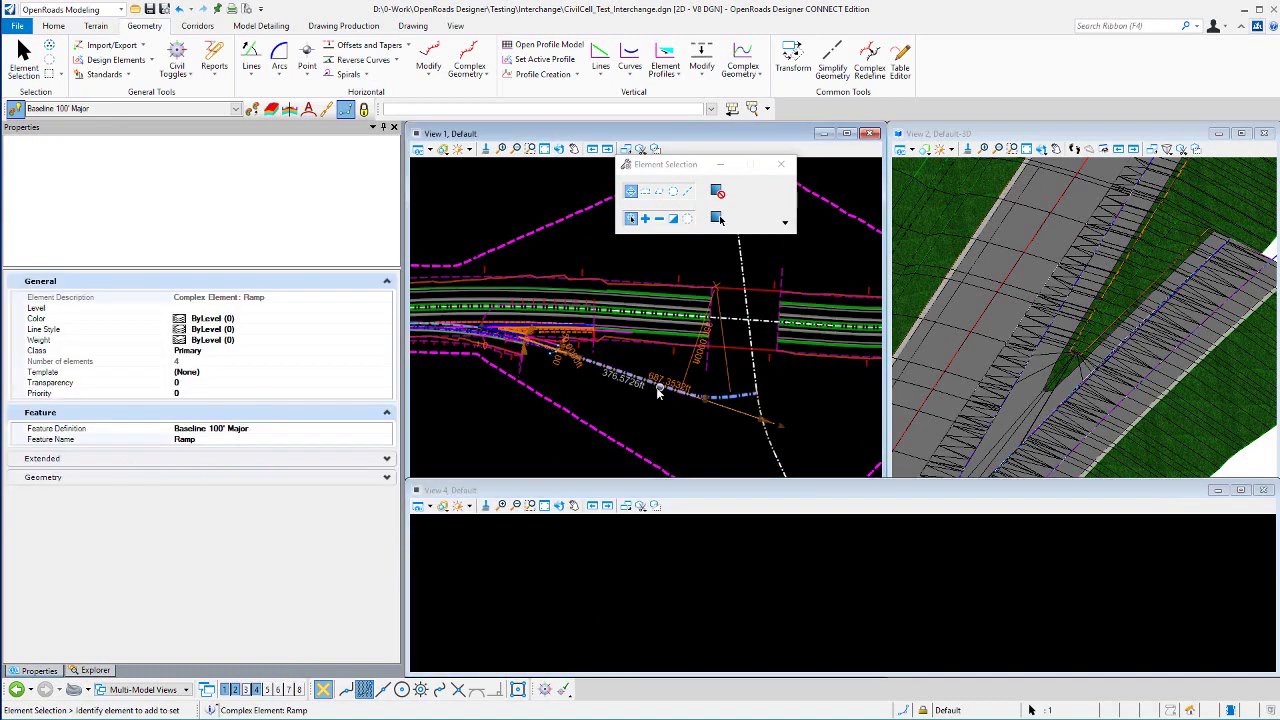
mouse_move(740, 396)
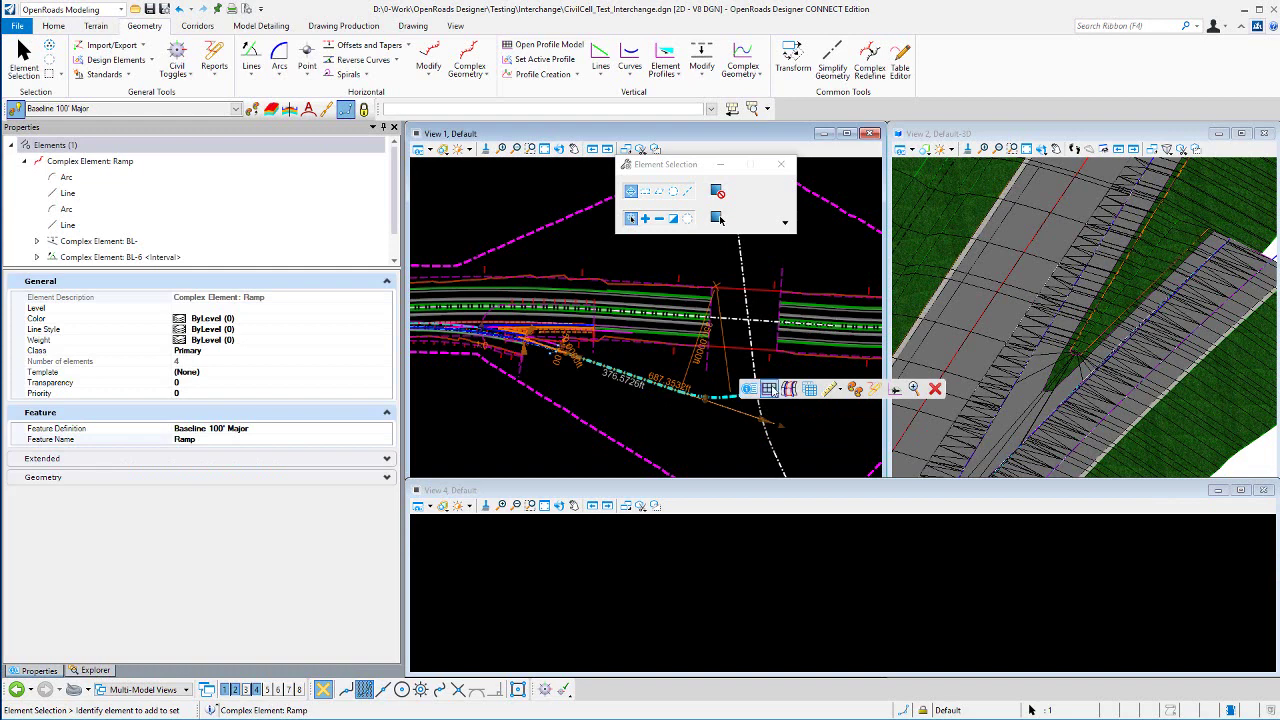
click(718, 218)
click(782, 578)
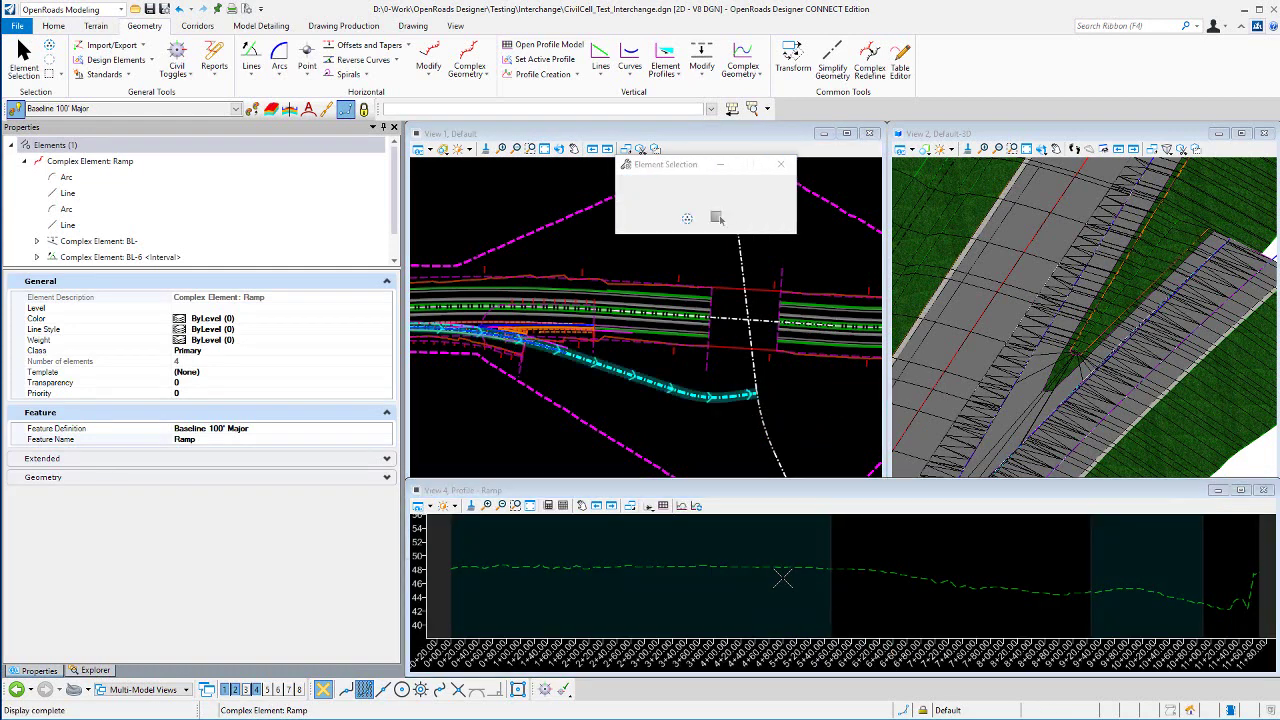
scroll(765, 587, down, 1)
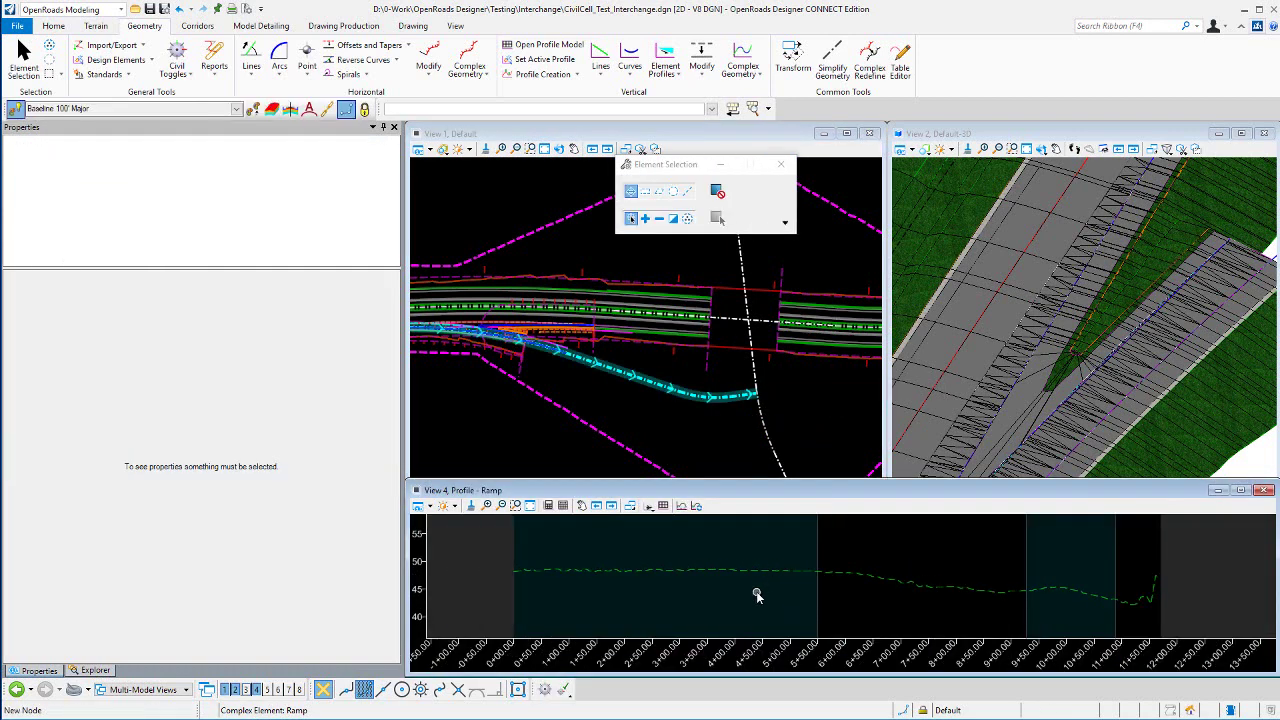
click(601, 240)
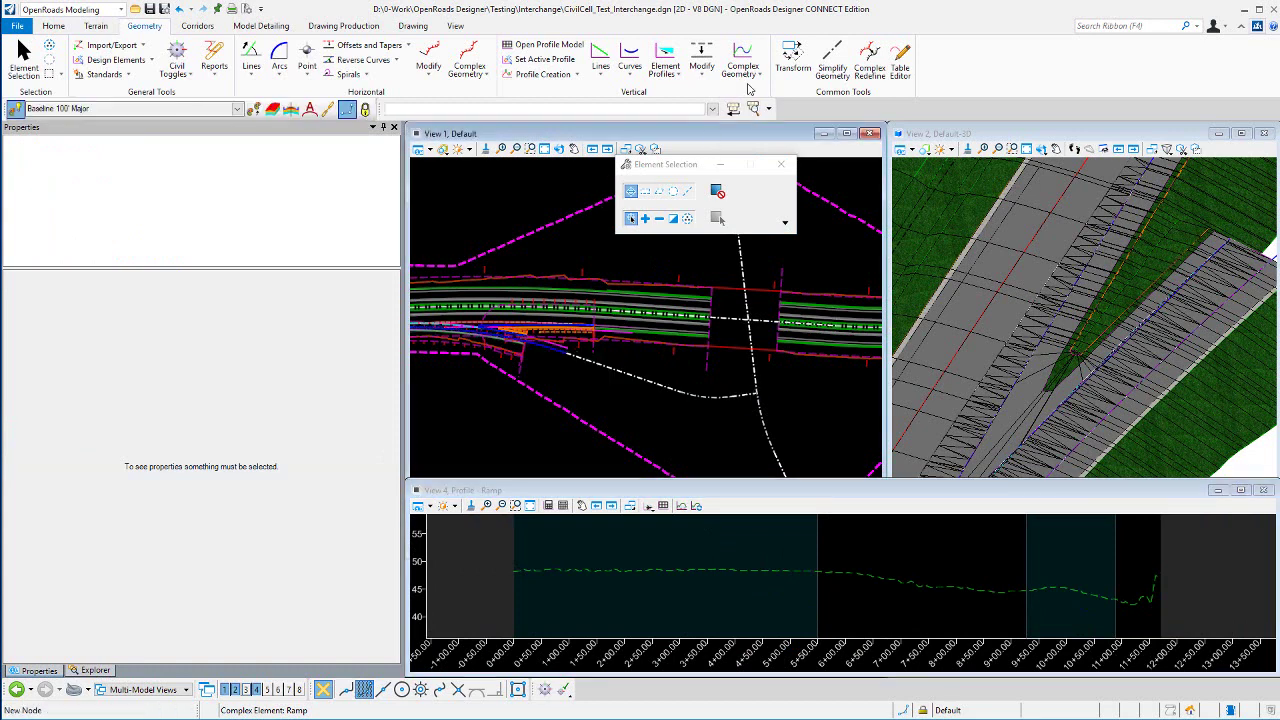
Create a profile by slope from the RdEoP edge at 0.00% slope and 0 vertical offset
click(677, 76)
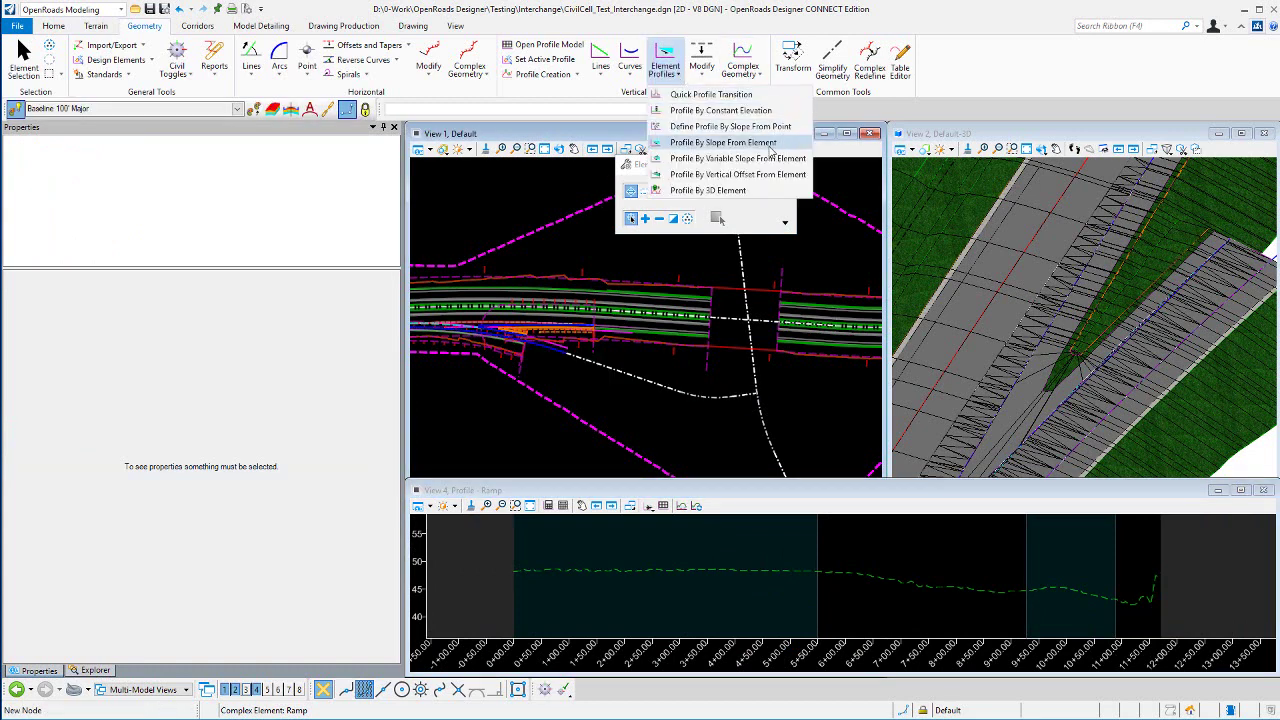
click(768, 146)
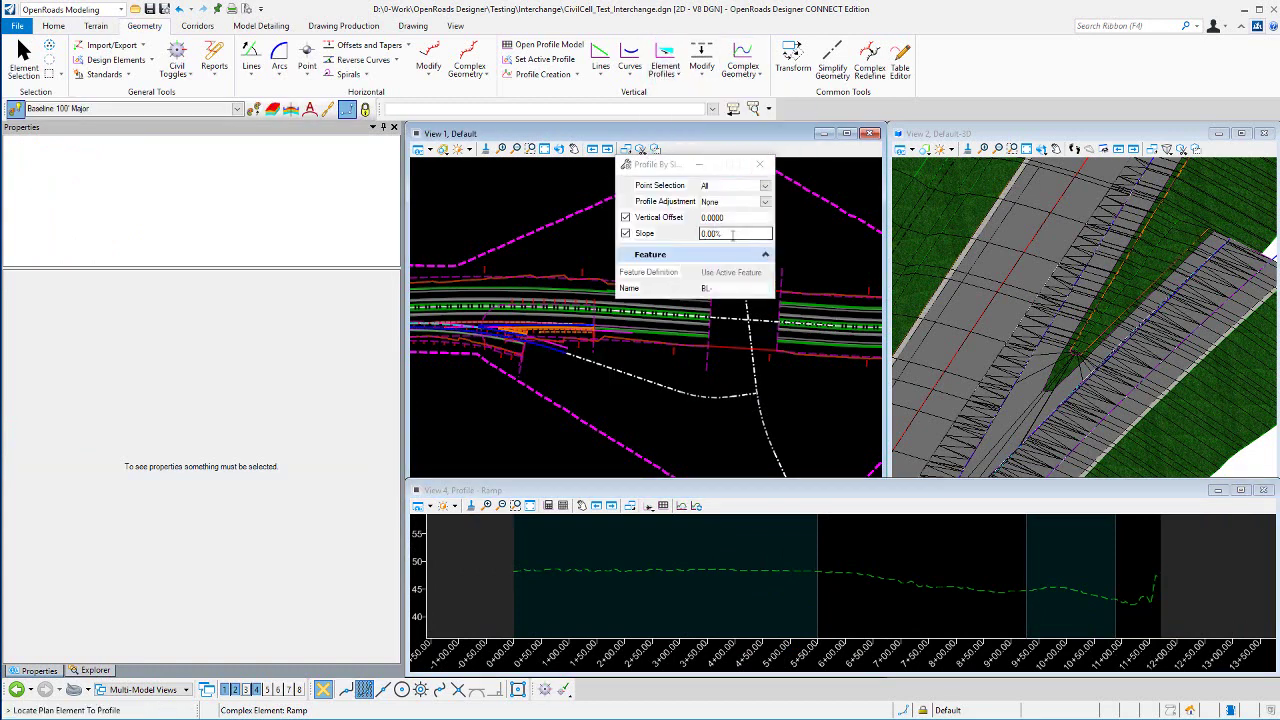
right_click(550, 352)
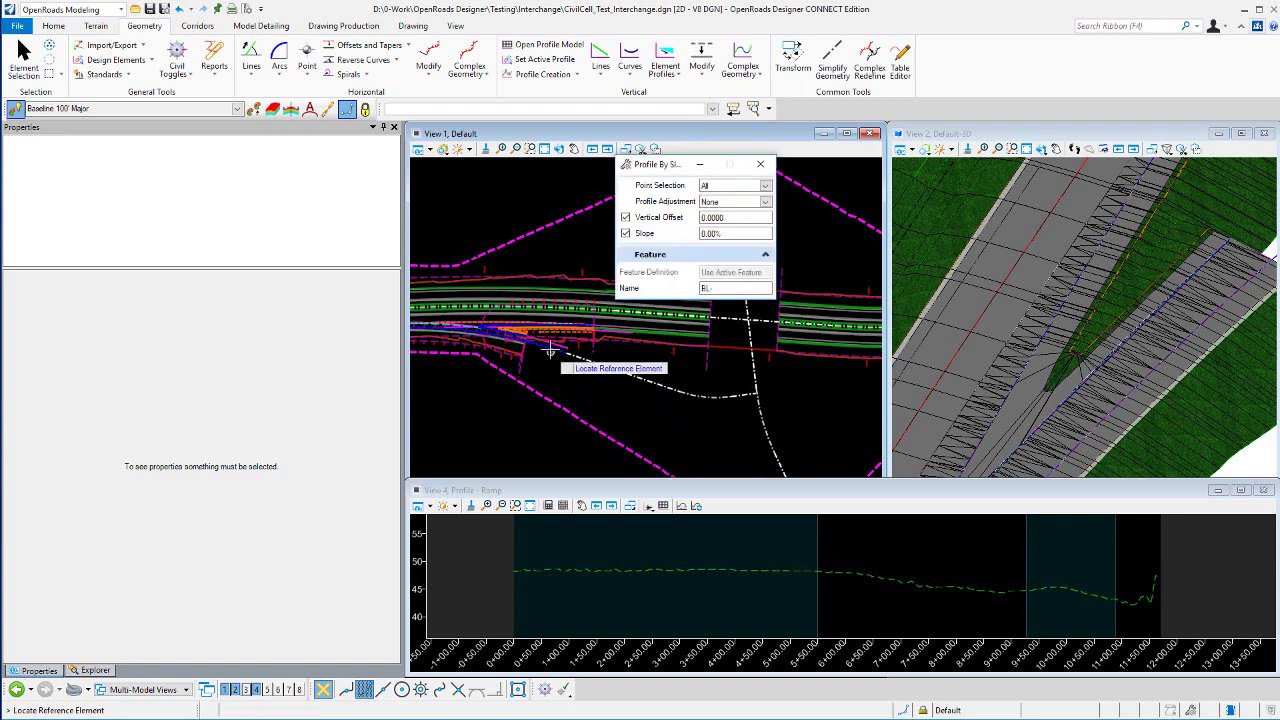
mouse_move(550, 348)
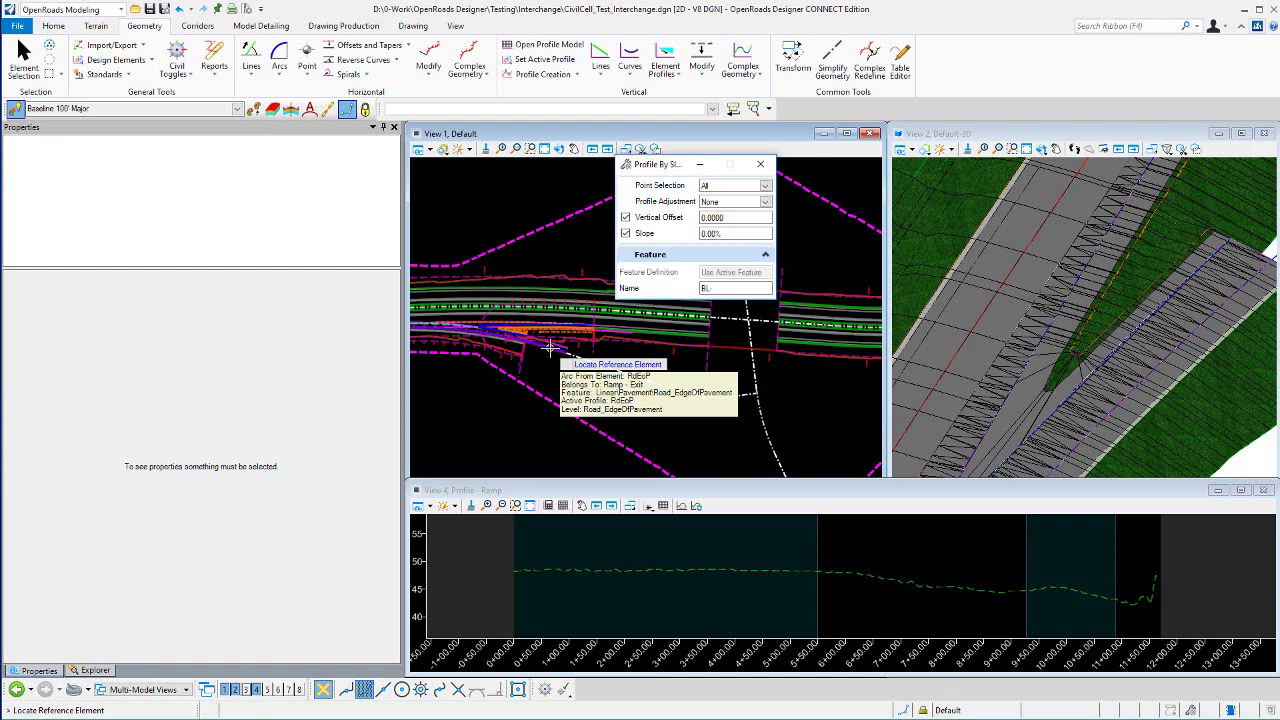
click(550, 348)
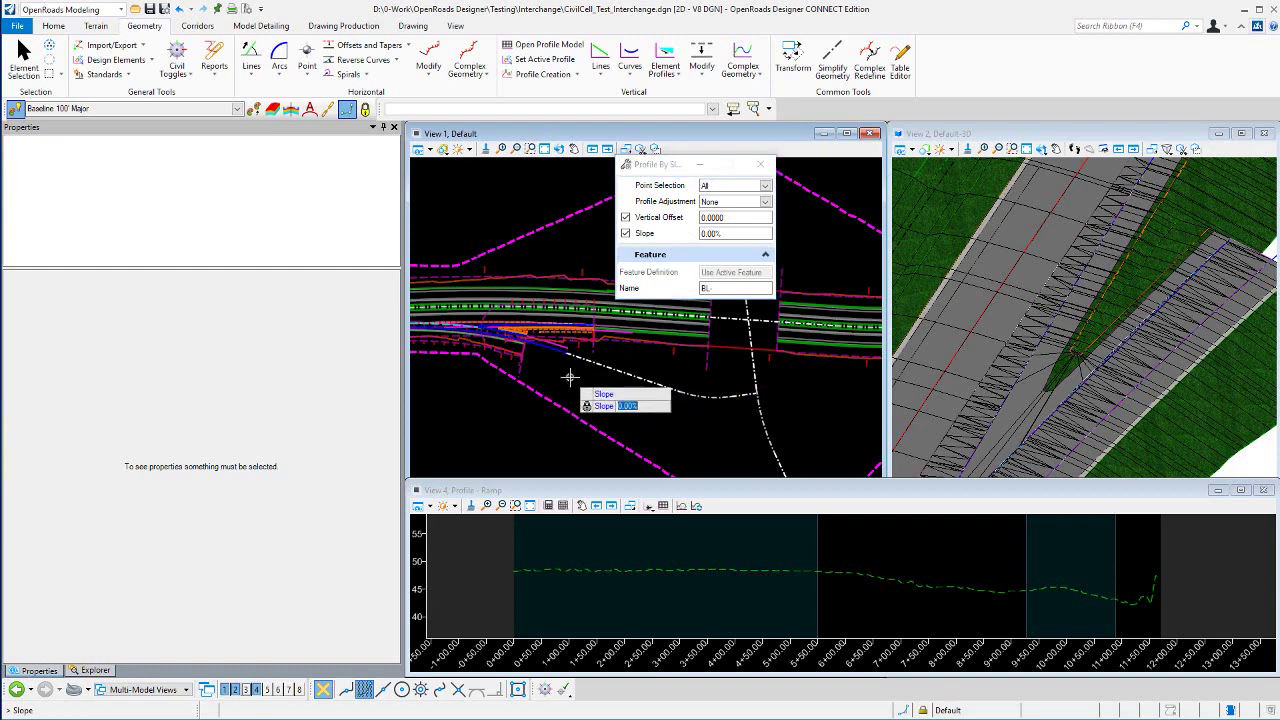
key(Right)
key(Right)
key(Right)
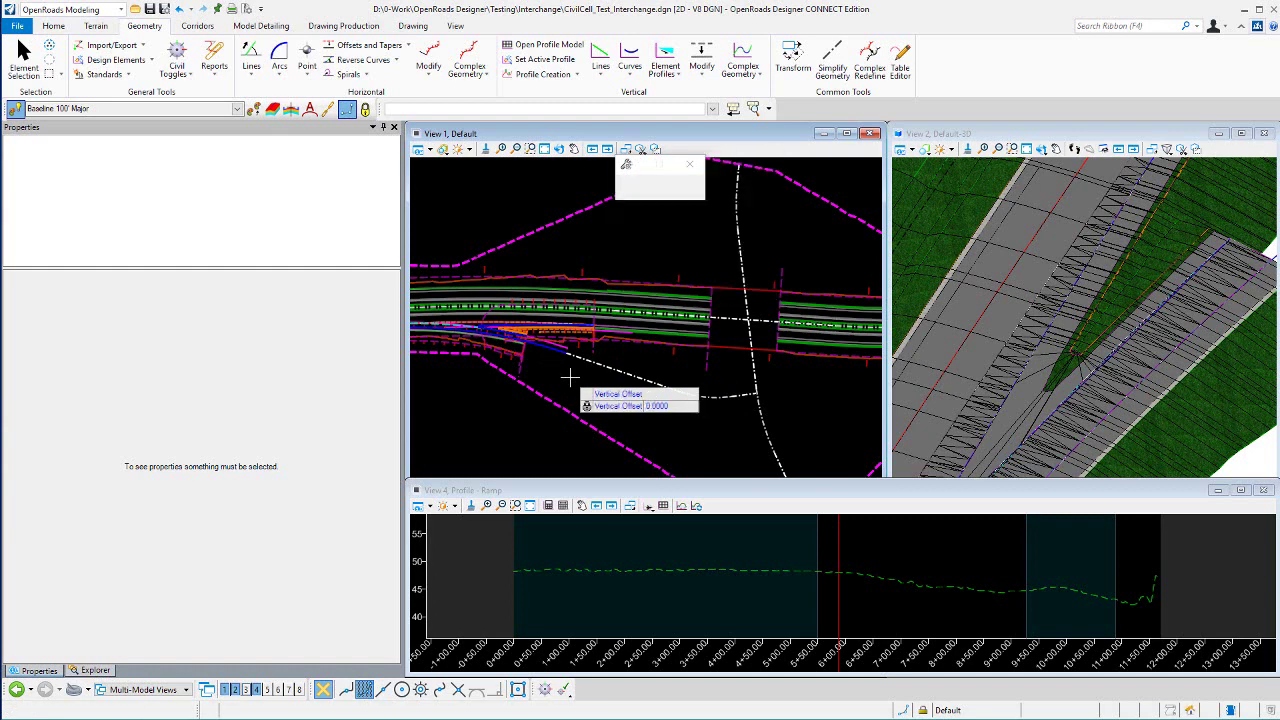
click(570, 377)
scroll(628, 583, down, 4)
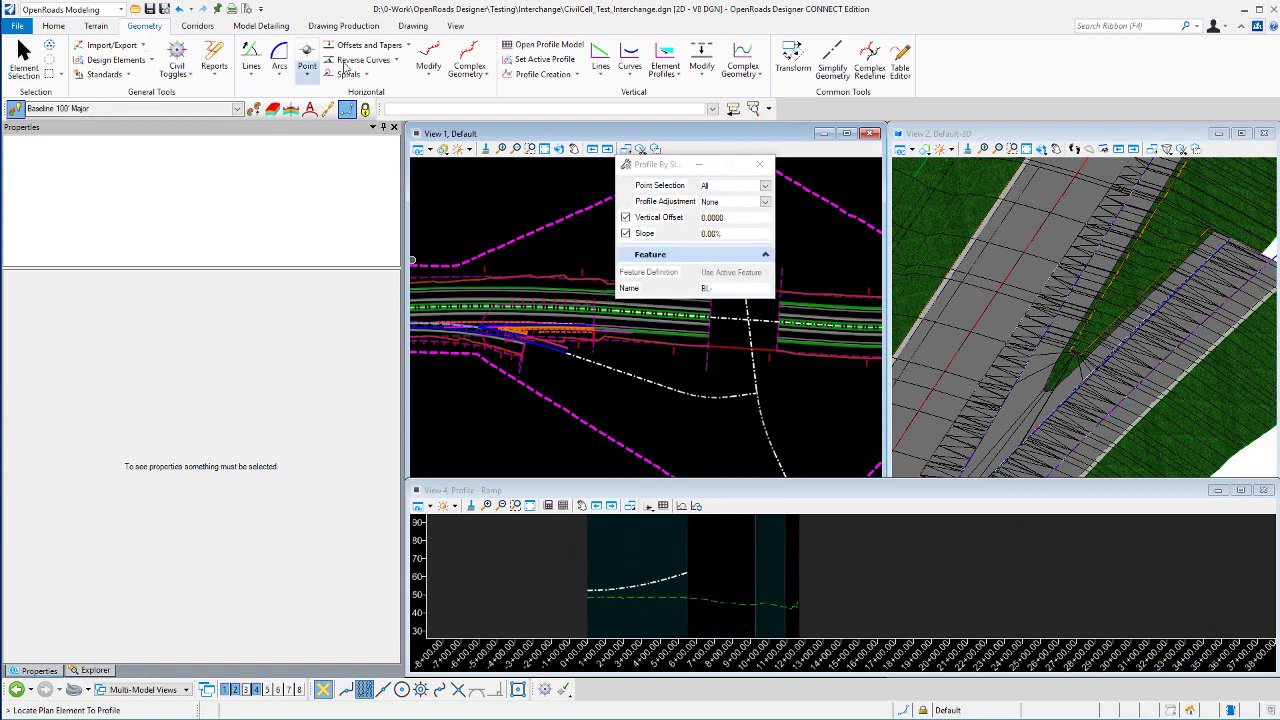
Mark the Route97 mainline crossing on the Ramp profile with Profile Intersection Point
click(579, 79)
click(568, 170)
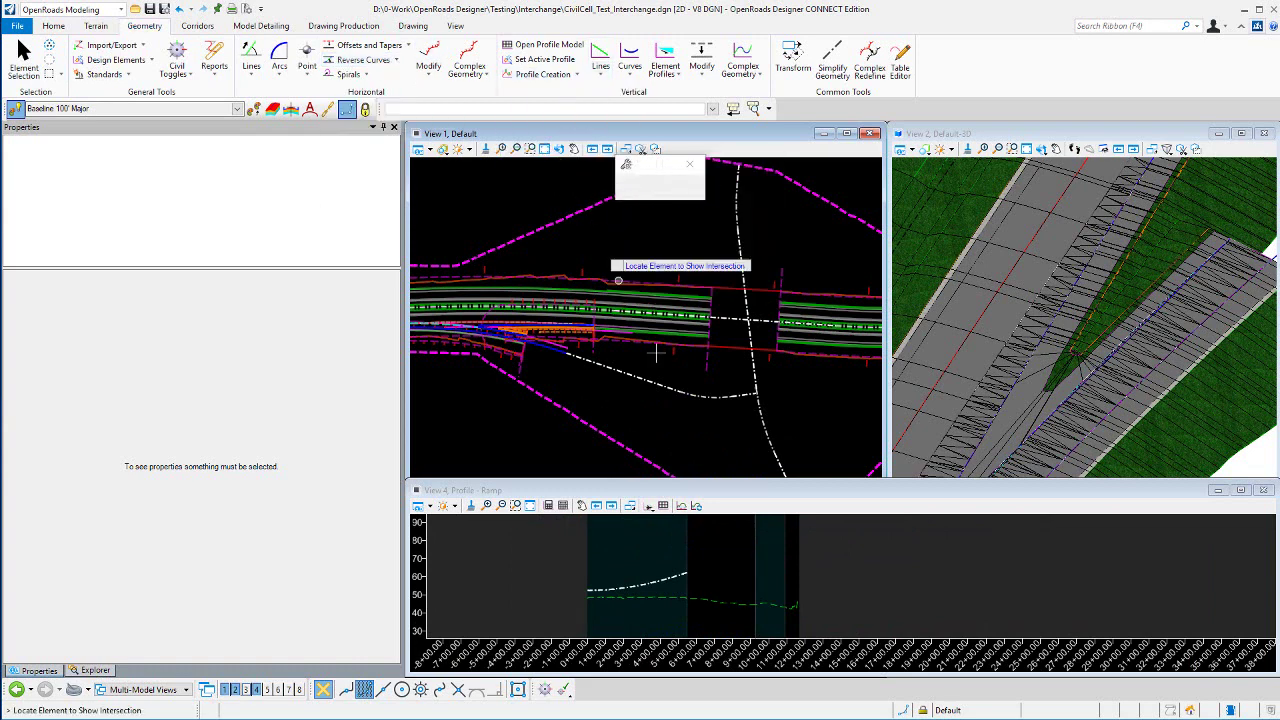
click(702, 392)
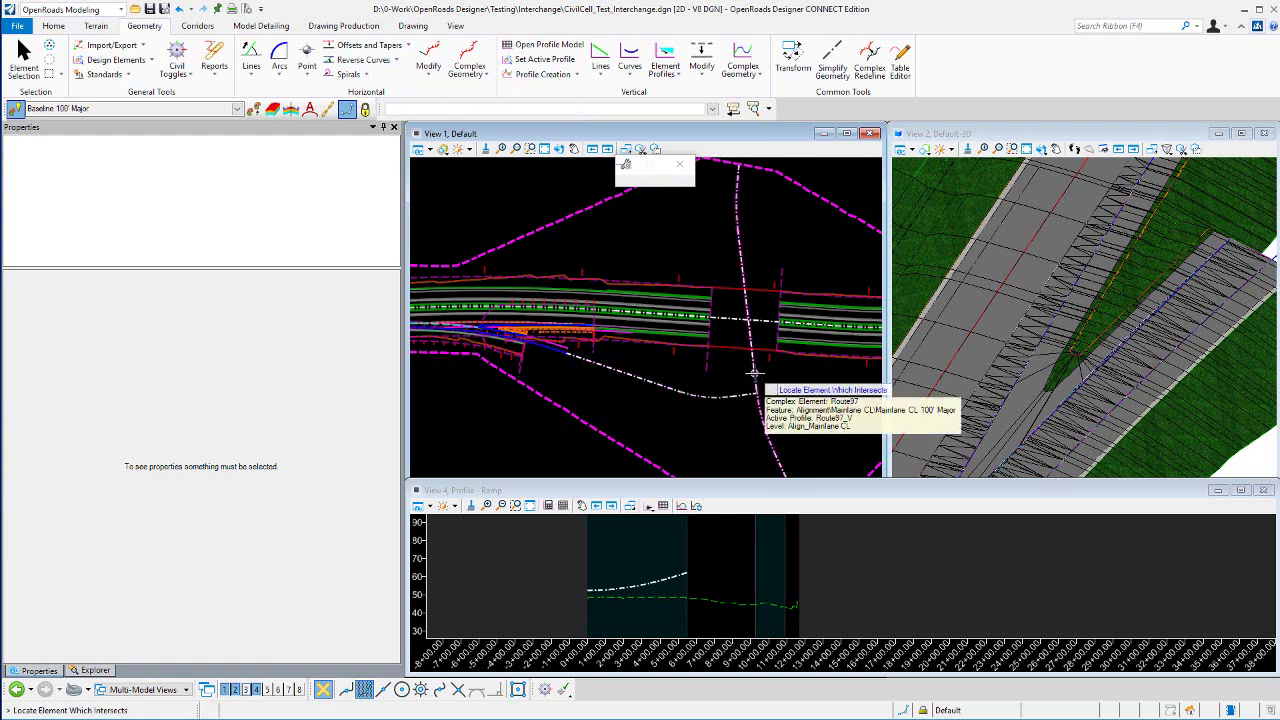
click(755, 373)
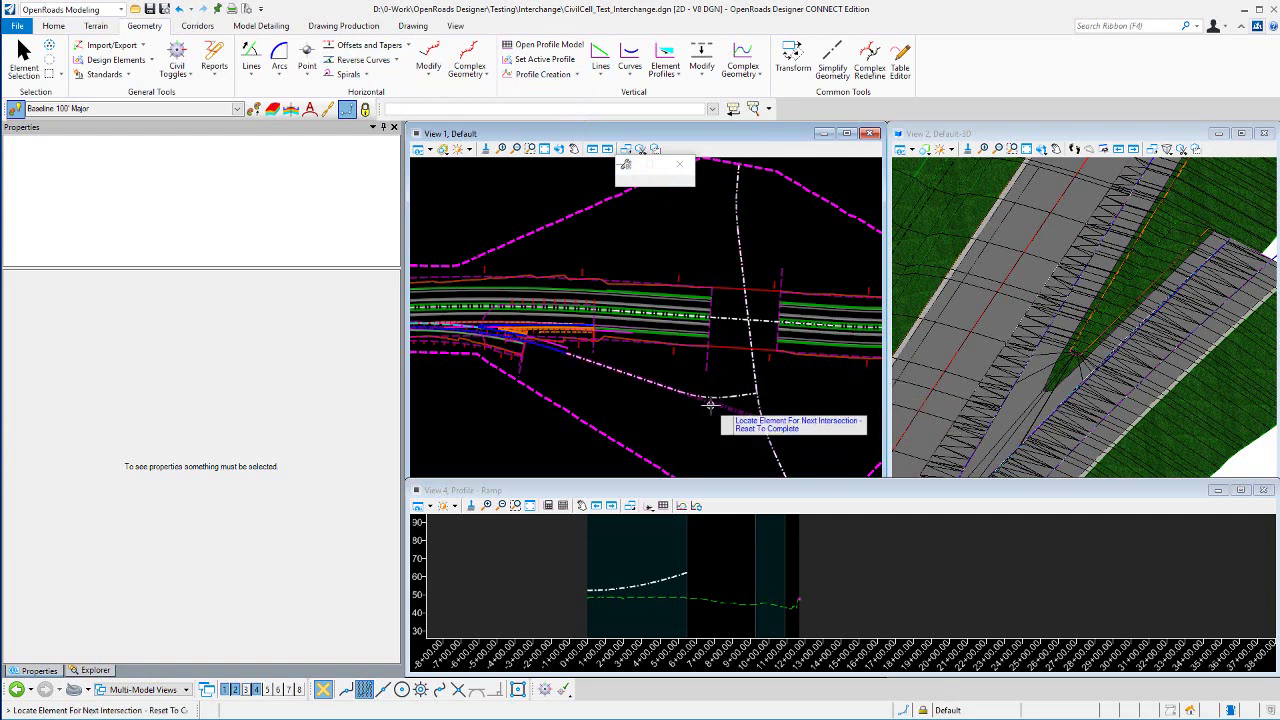
scroll(755, 553, down, 1)
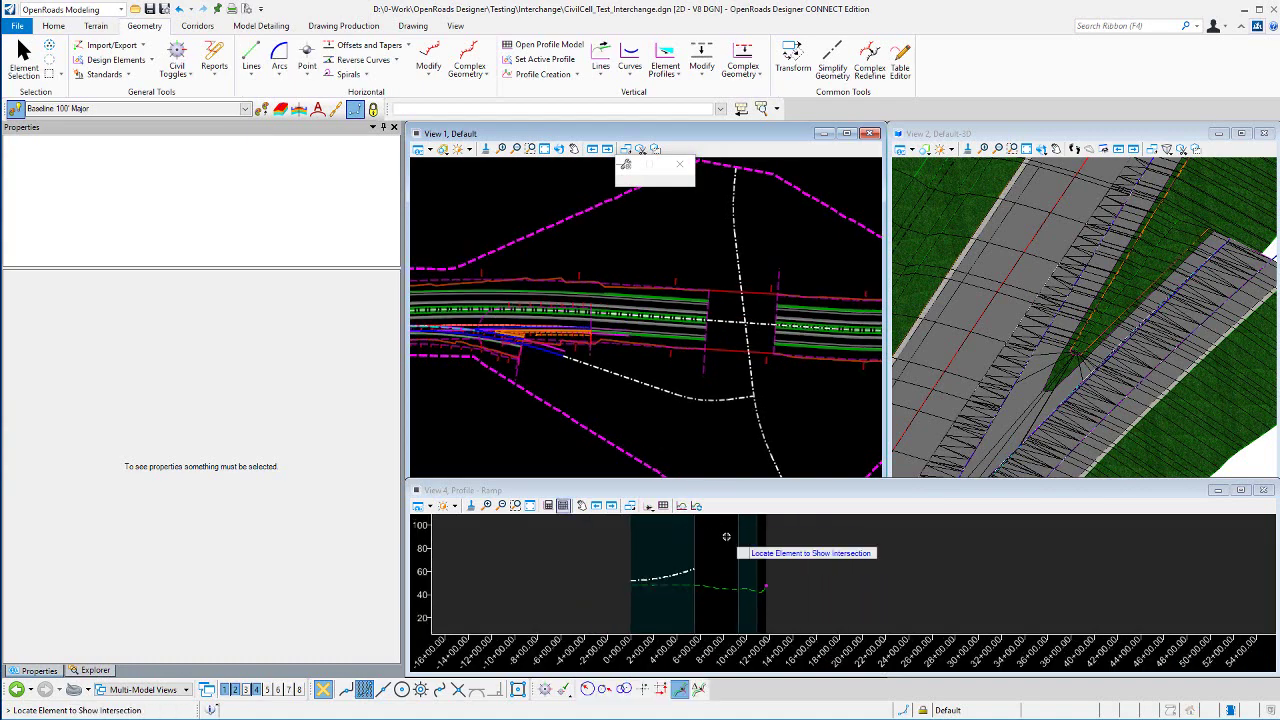
right_click(692, 451)
scroll(575, 381, up, 5)
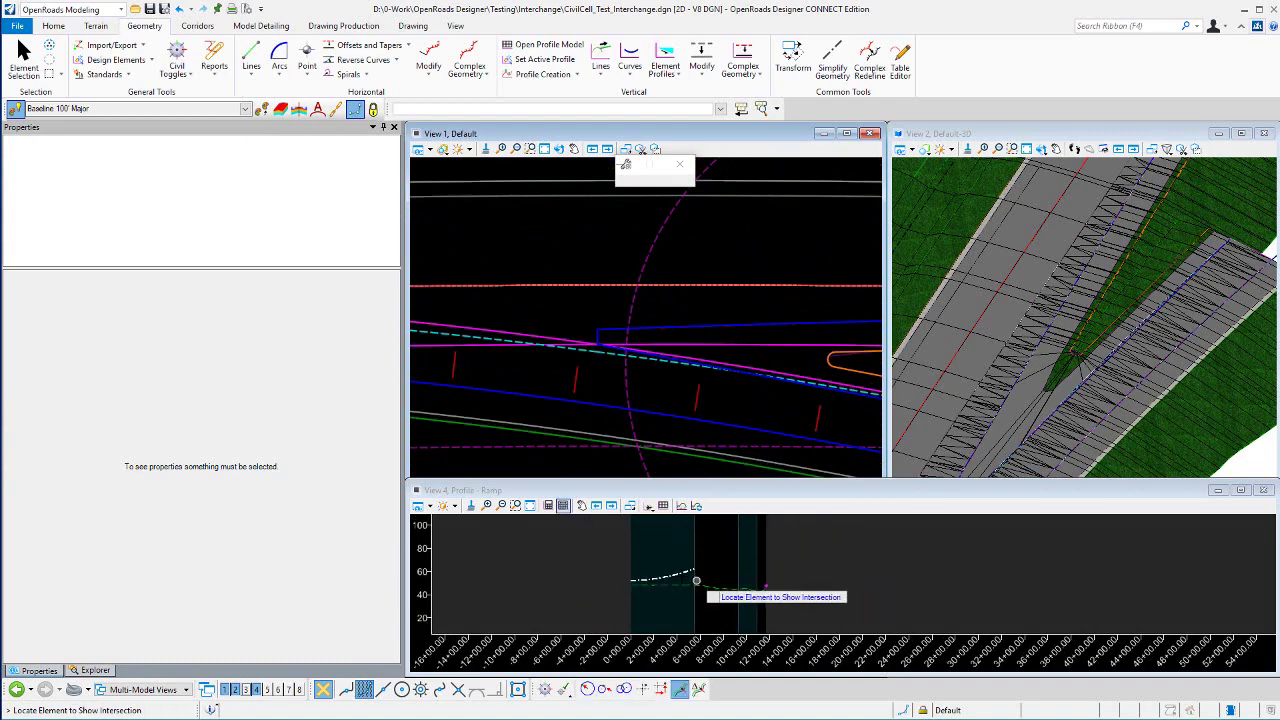
scroll(680, 575, up, 2)
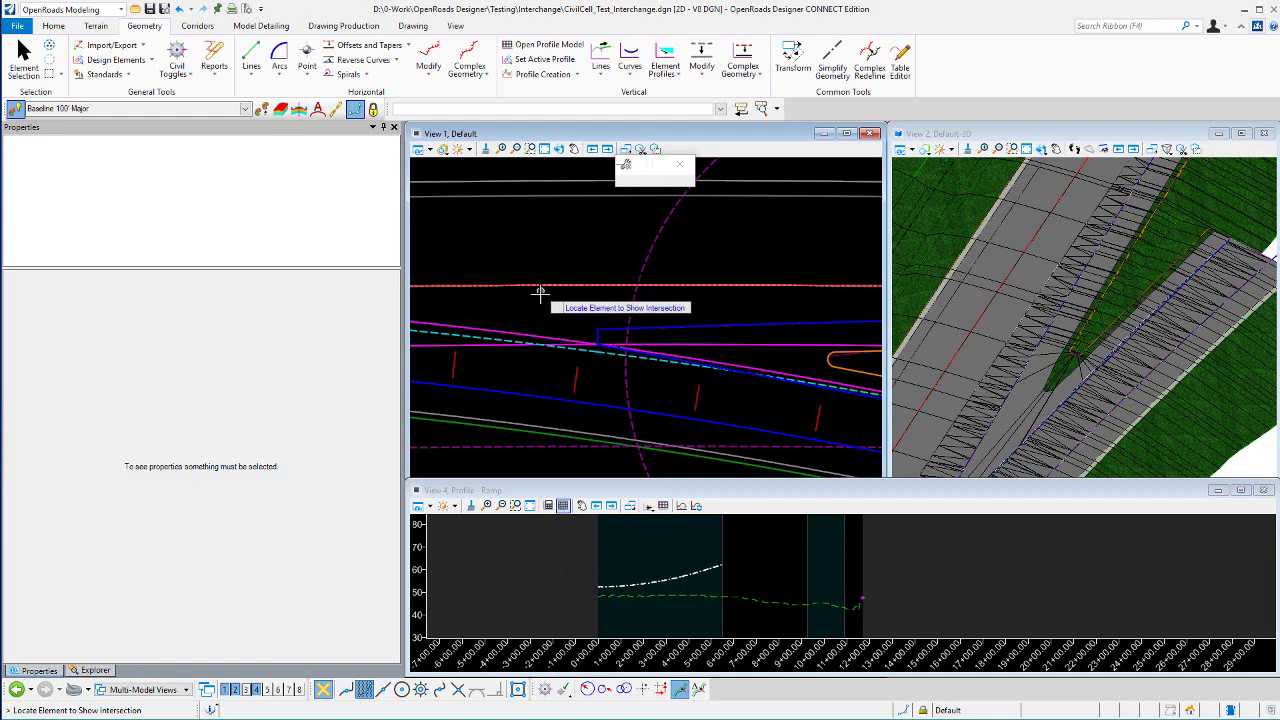
click(545, 689)
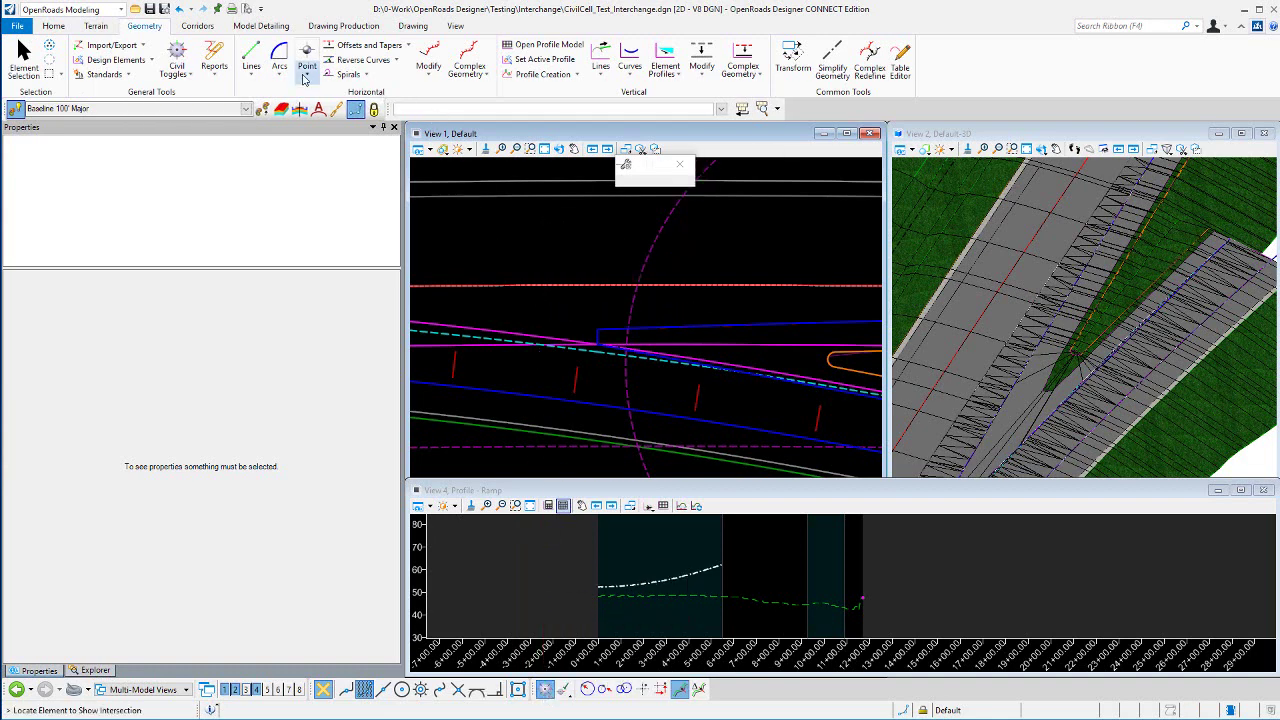
Start a line referencing the ramp edge line for stationing, then cancel back to selection
click(251, 55)
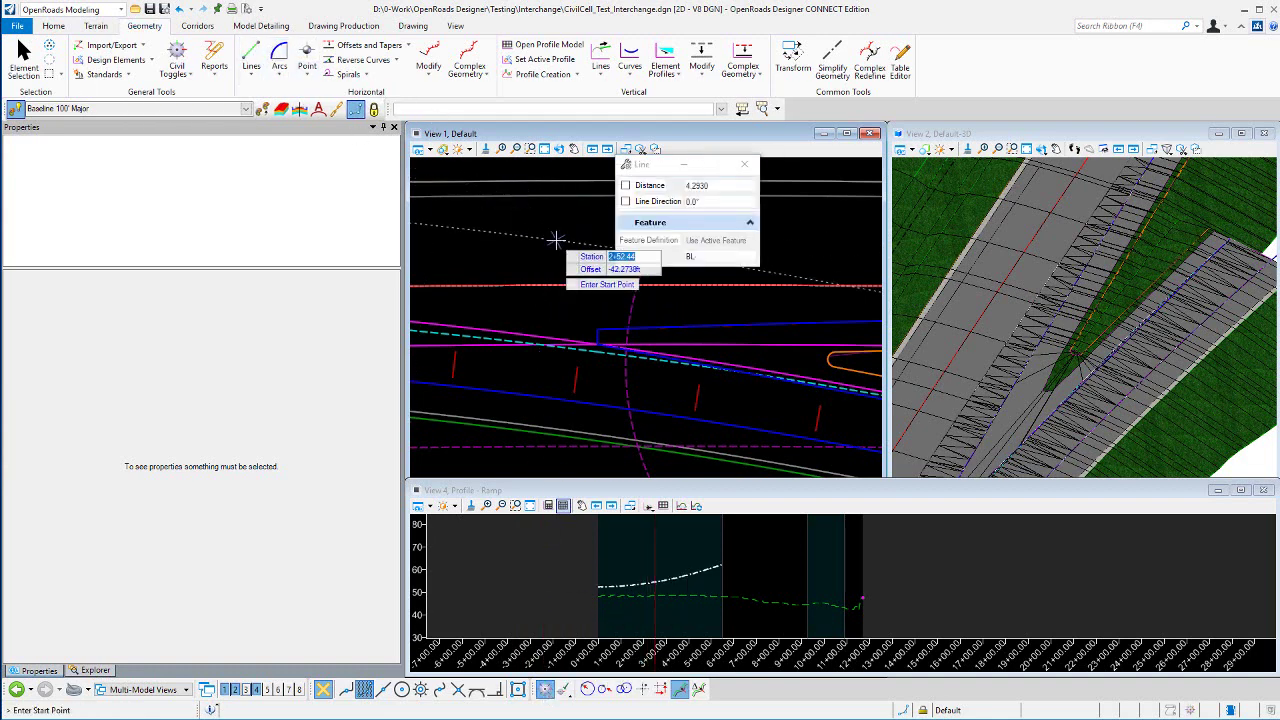
key(alt)
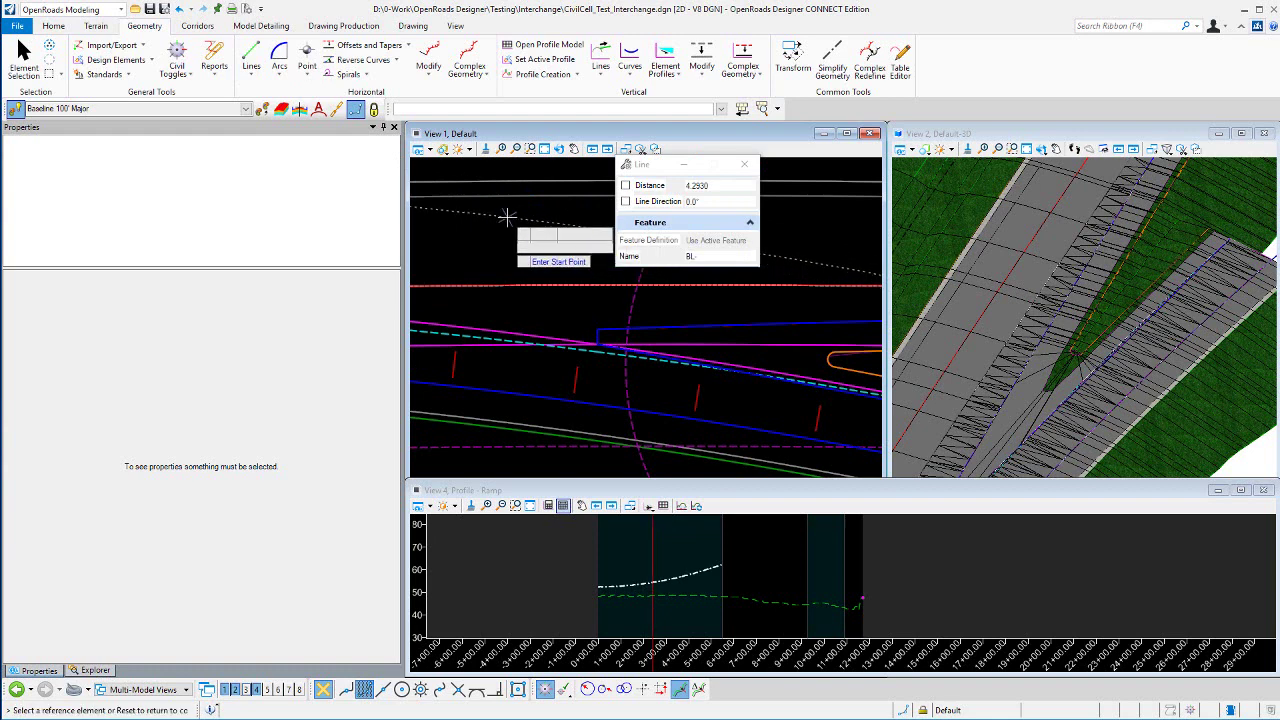
scroll(530, 350, down, 2)
scroll(525, 357, down, 2)
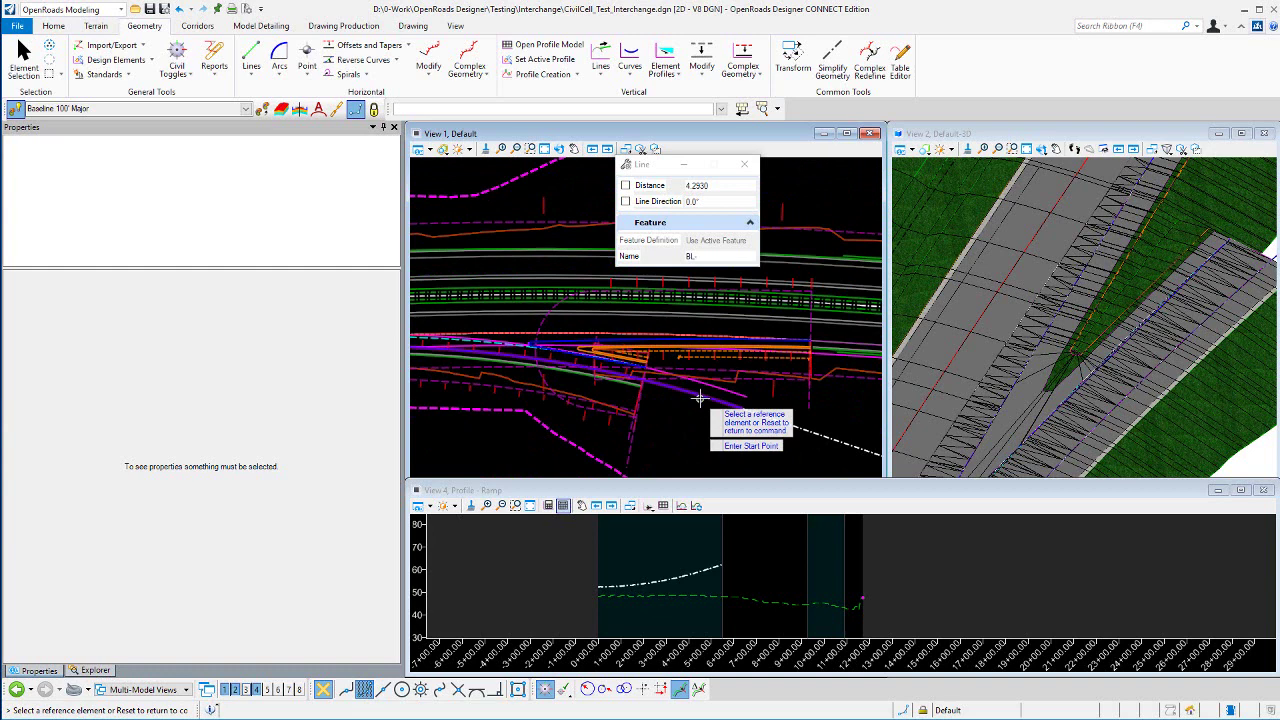
click(700, 398)
scroll(545, 352, up, 4)
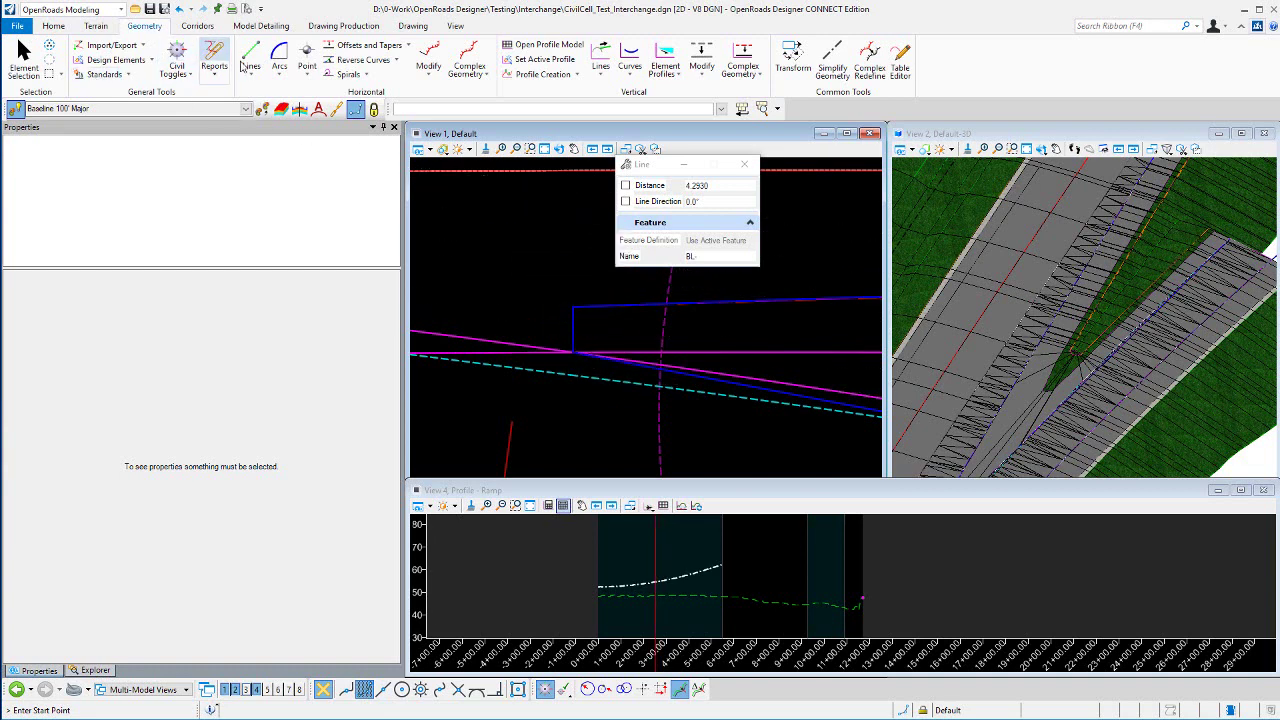
click(24, 60)
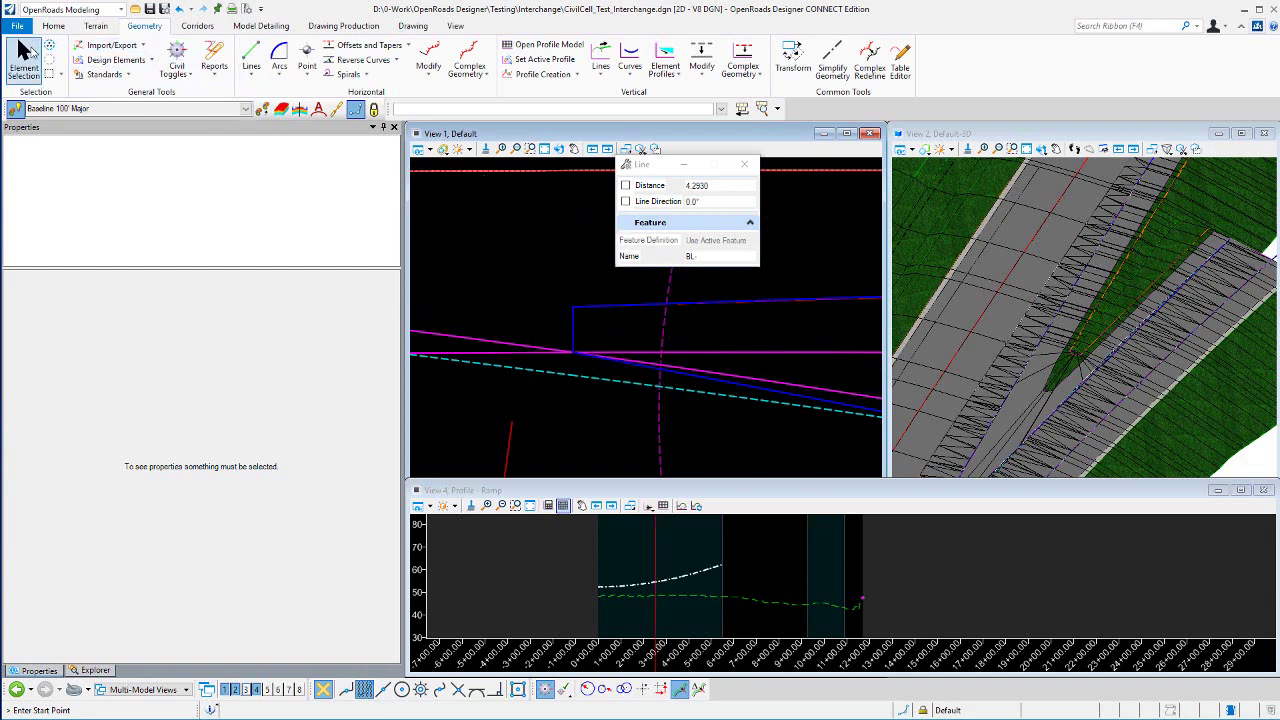
Start Place SmartLine and open the Vertical Geometry Tools list in the Ramp profile view
click(414, 26)
click(443, 60)
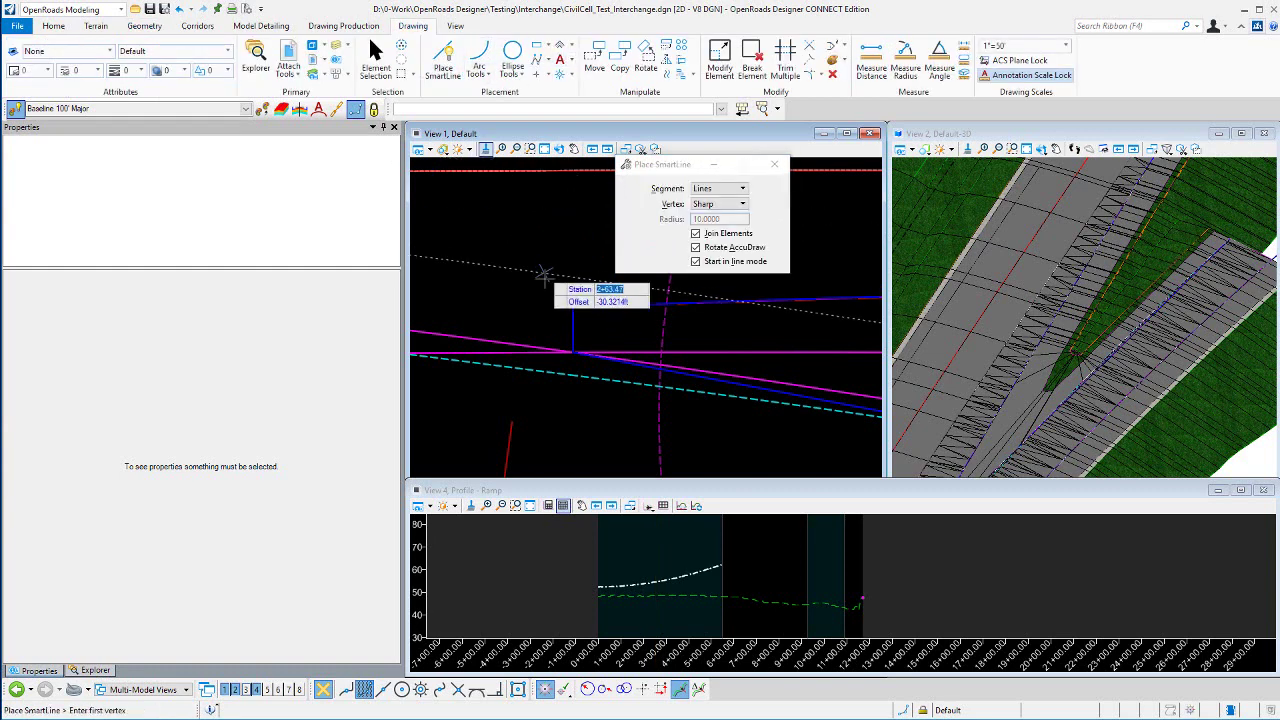
scroll(621, 598, up, 3)
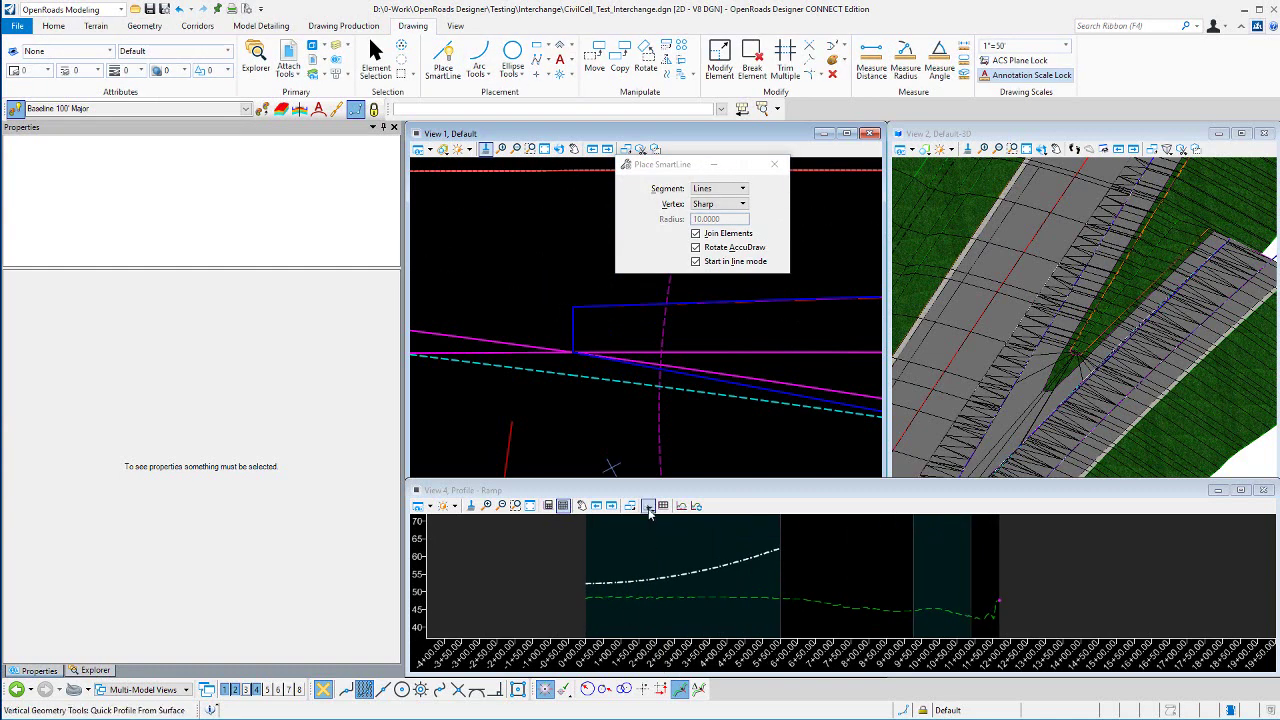
click(649, 507)
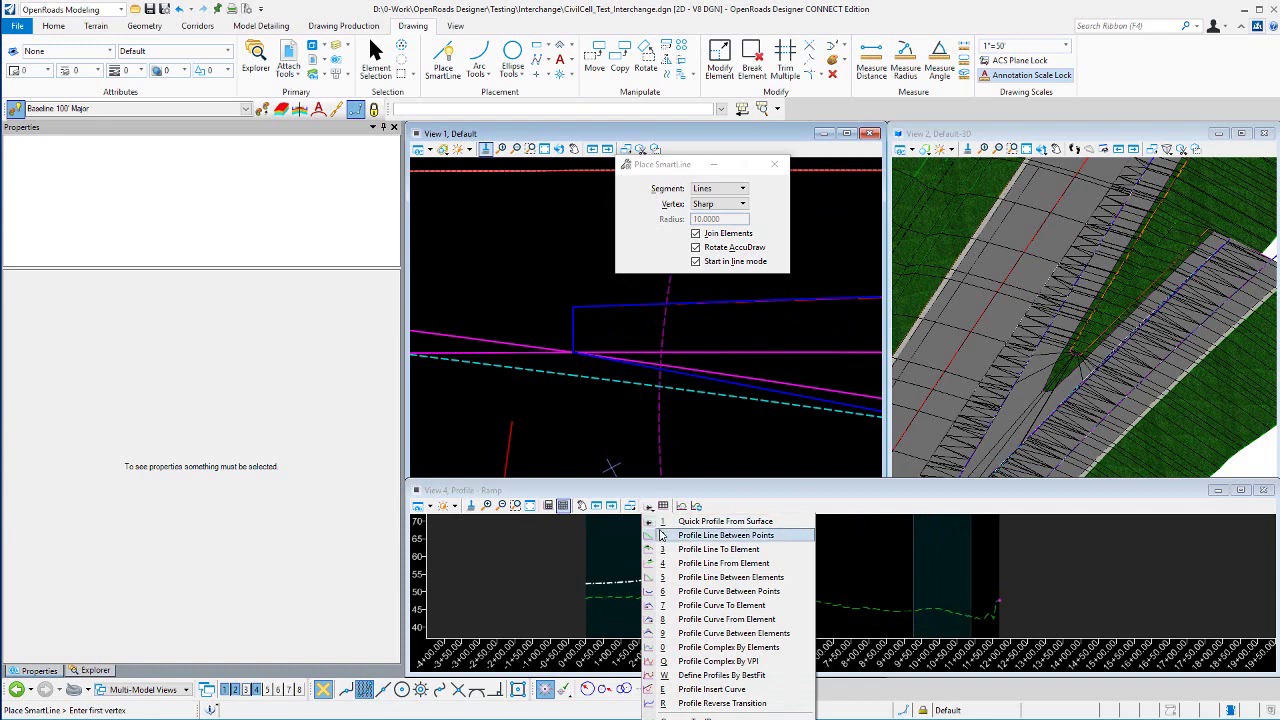
click(662, 535)
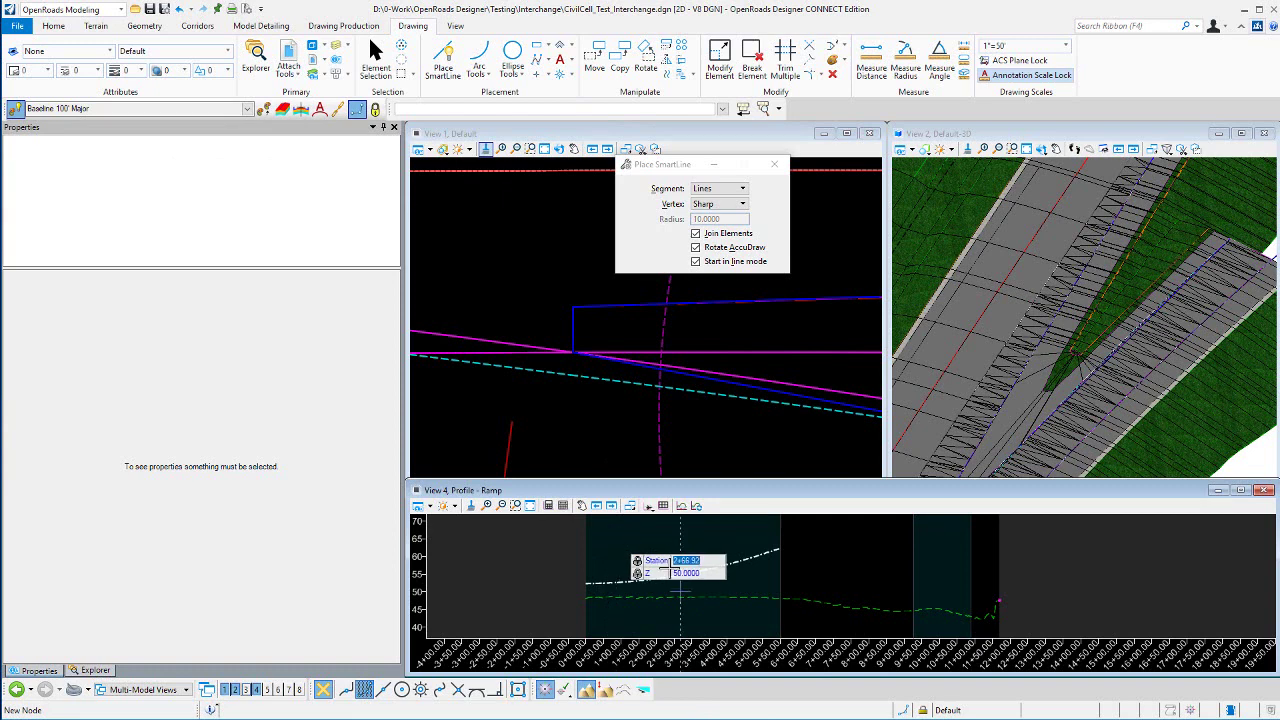
click(683, 578)
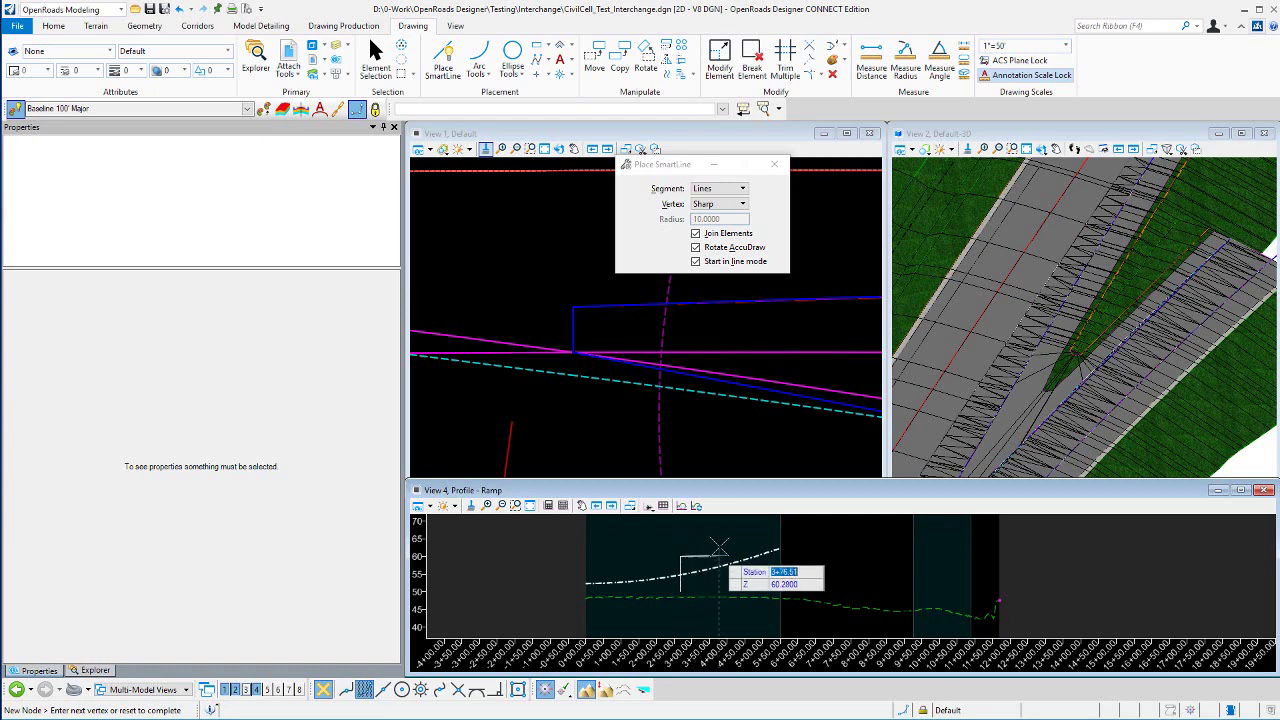
right_click(720, 548)
scroll(660, 582, up, 2)
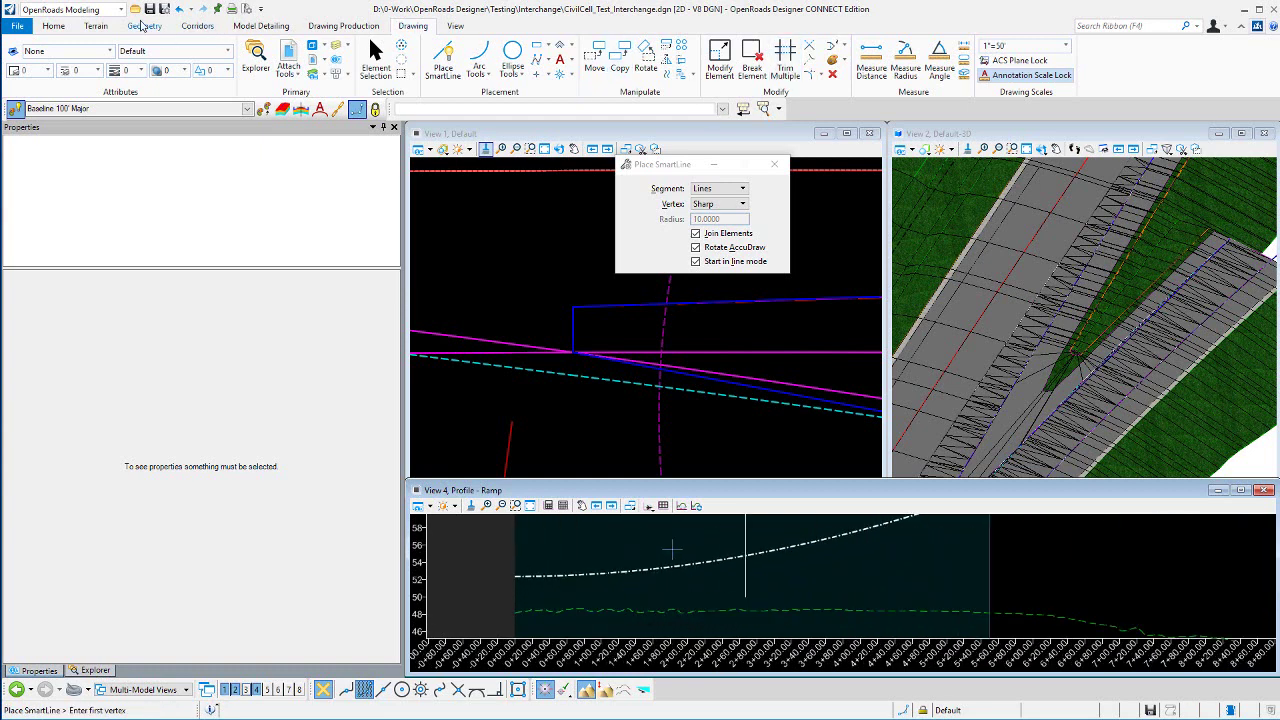
Start Profile At Vertical Offset with the feature set to Geom_Civil_Cell_Control
click(143, 25)
click(677, 75)
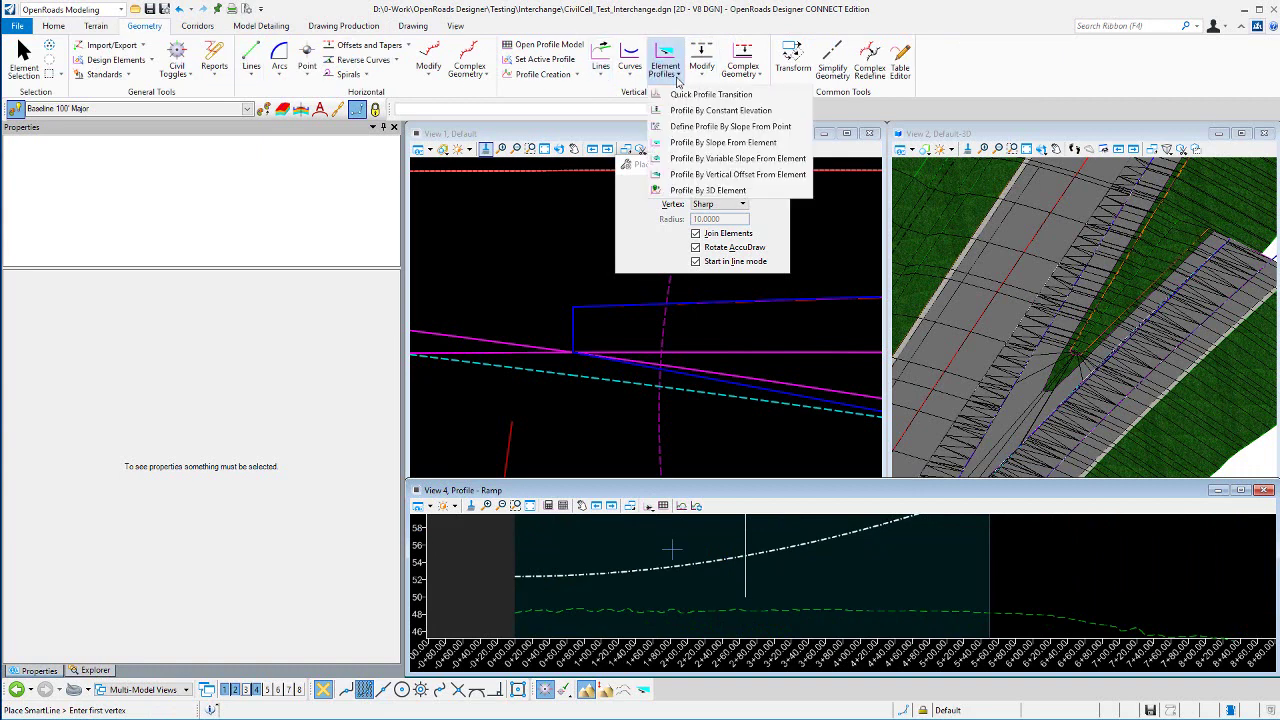
click(742, 176)
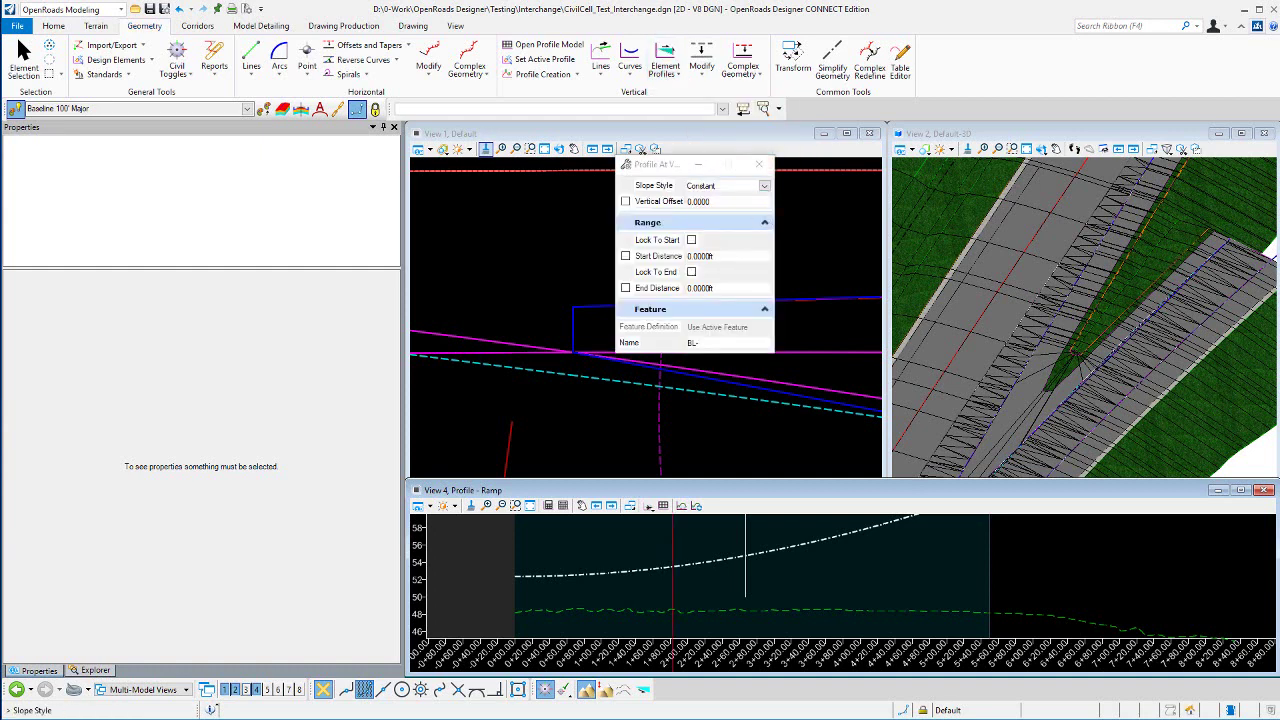
click(248, 109)
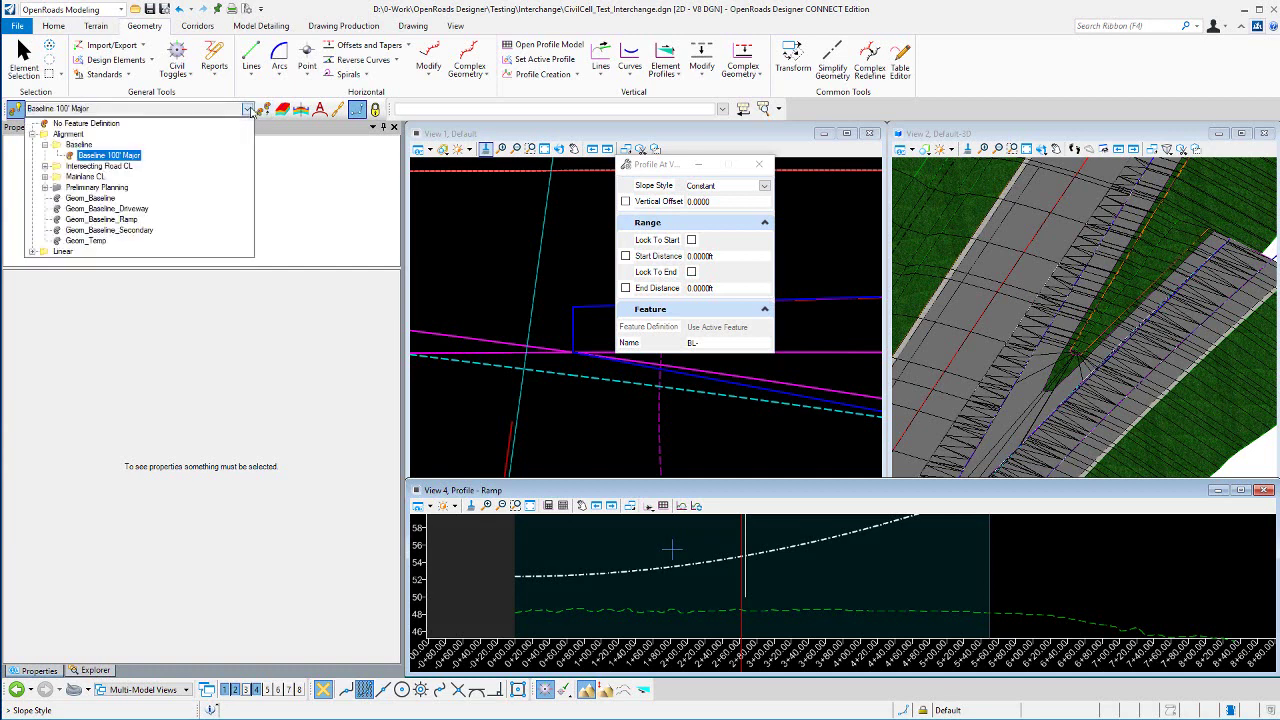
click(33, 134)
click(33, 145)
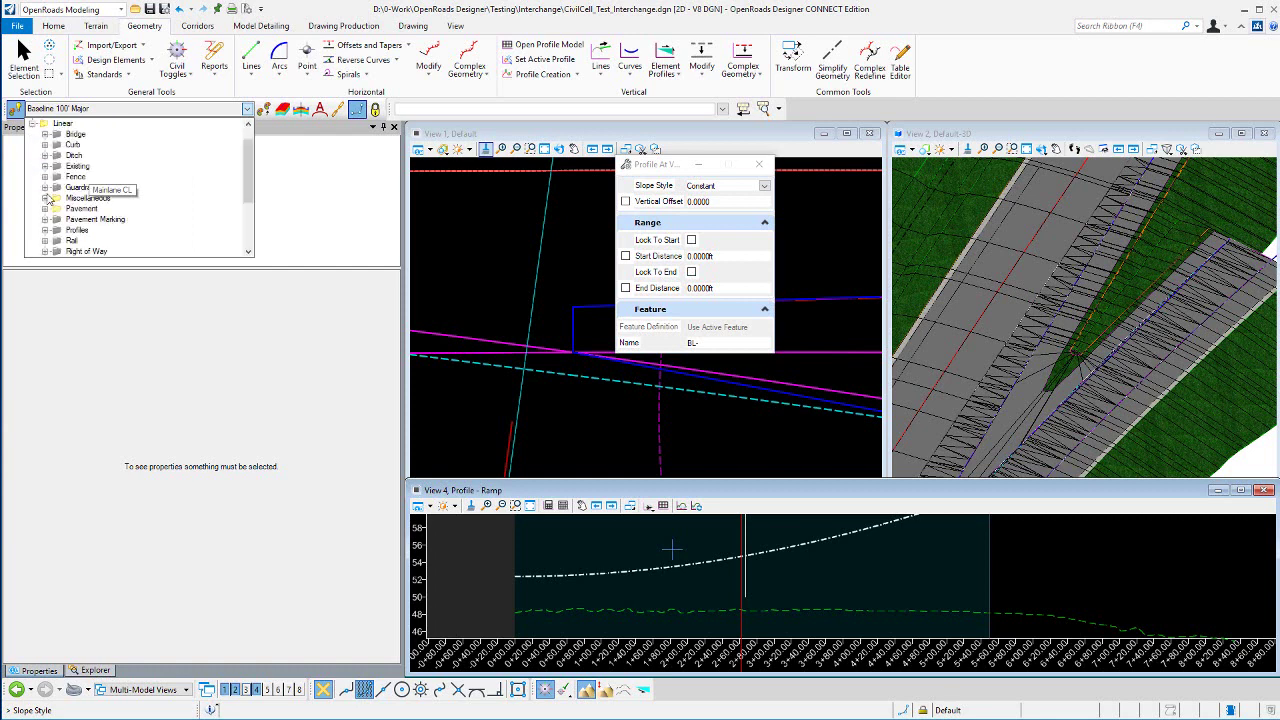
click(45, 198)
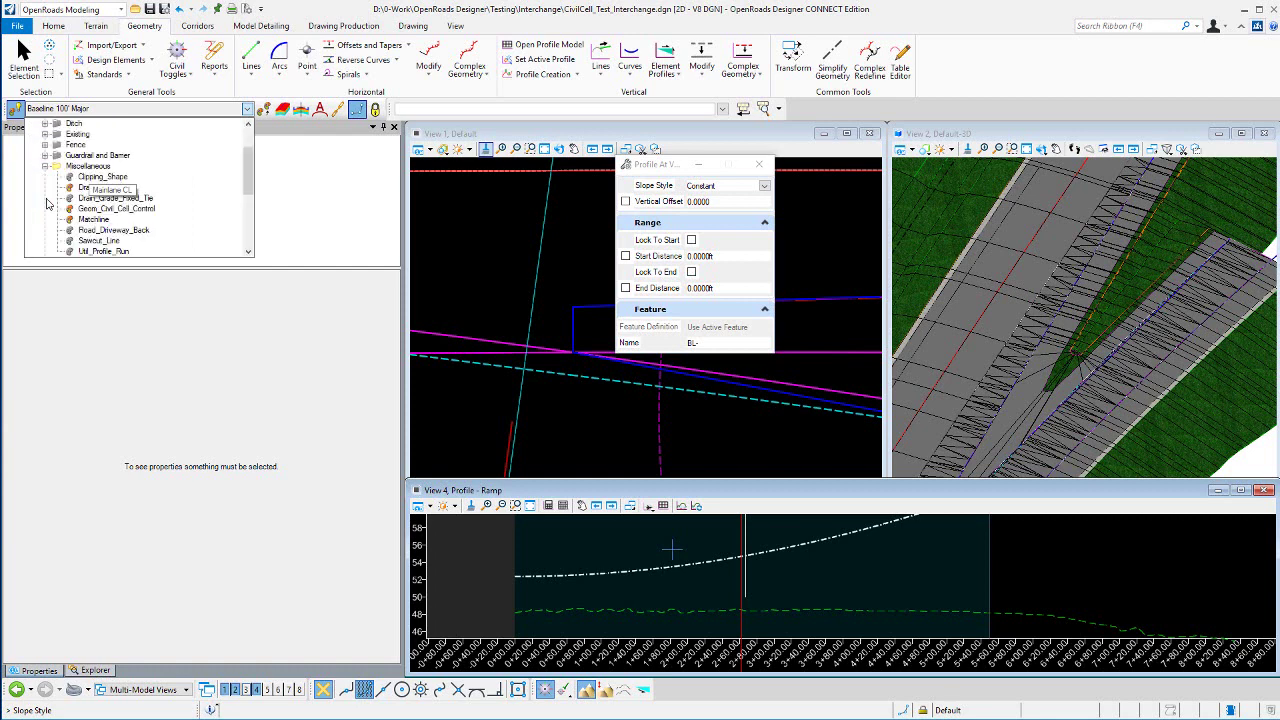
click(112, 208)
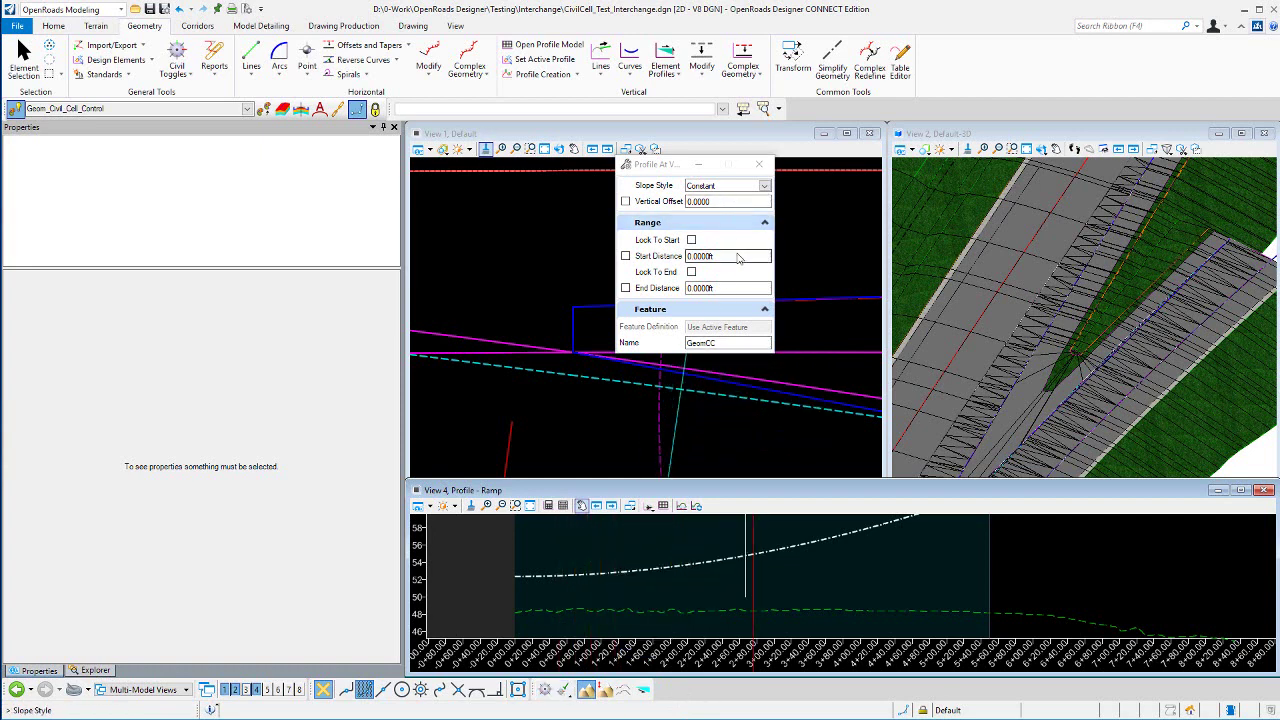
Switch to the Profile Offset Transition tool under Complex Geometry
click(702, 75)
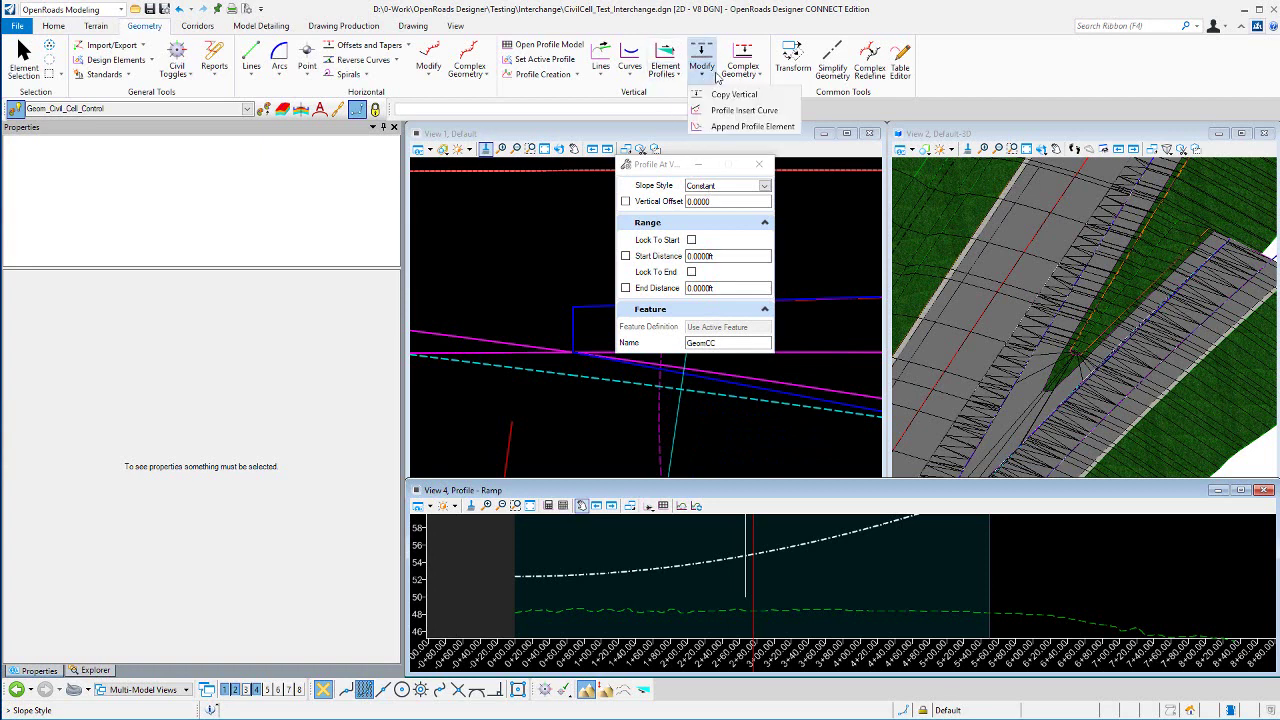
click(758, 75)
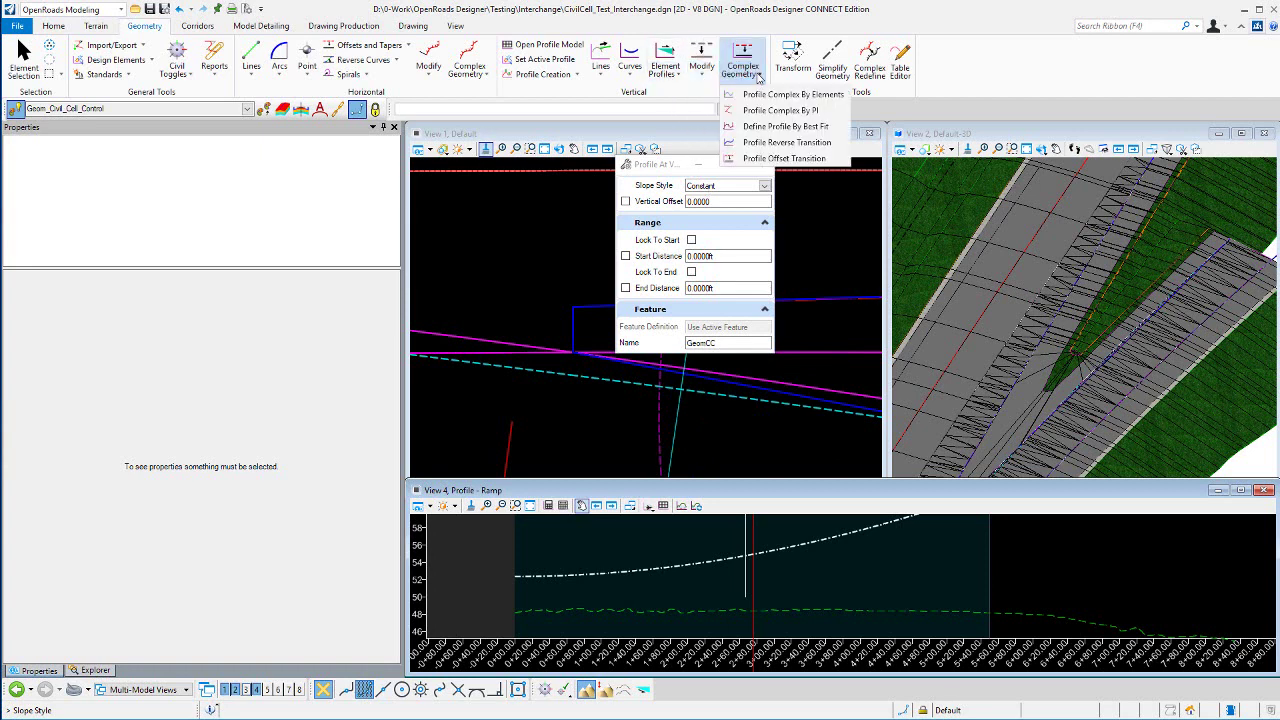
click(786, 159)
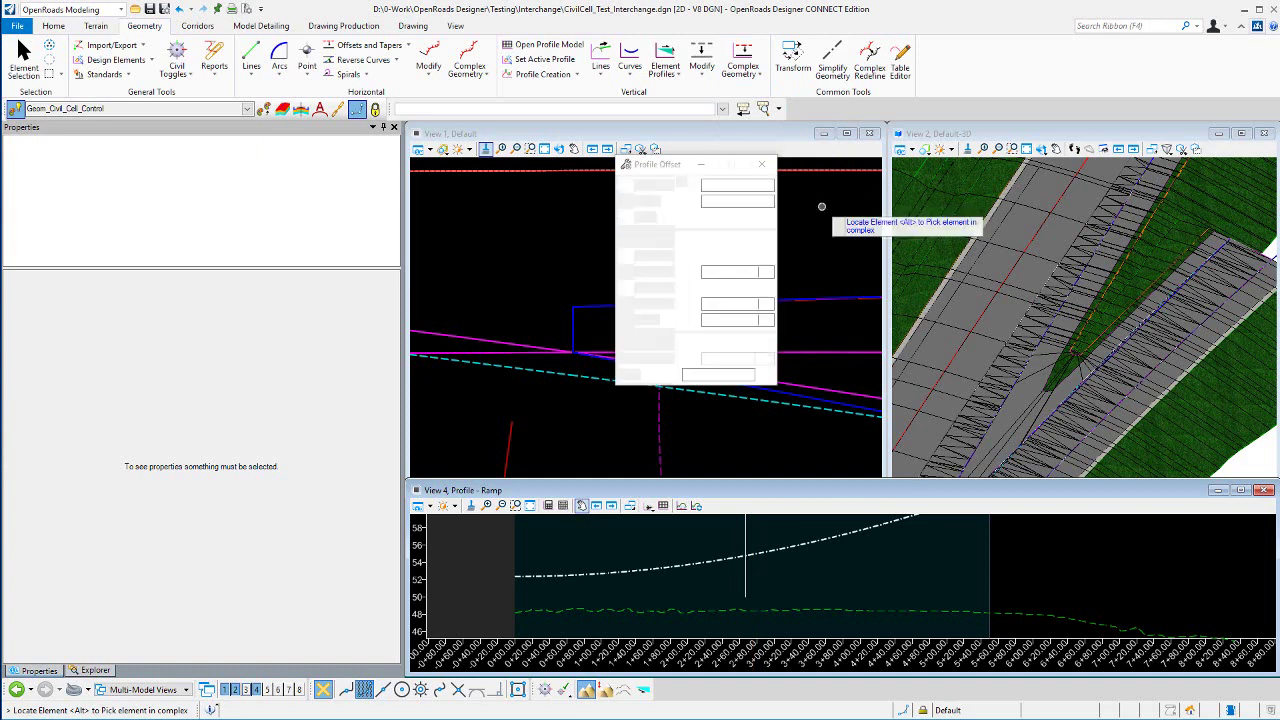
Offset the Ramp profile by 0 from its locked start, ending at 266.92 ft without mirroring
click(622, 571)
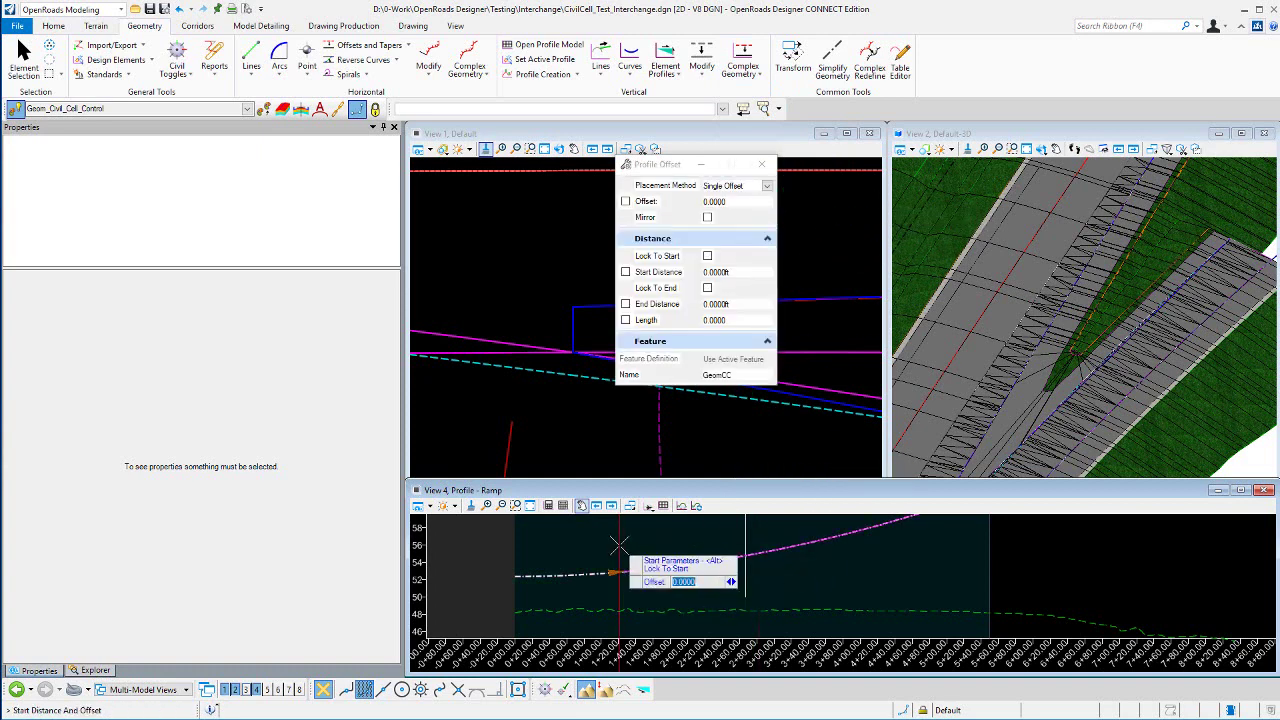
click(708, 256)
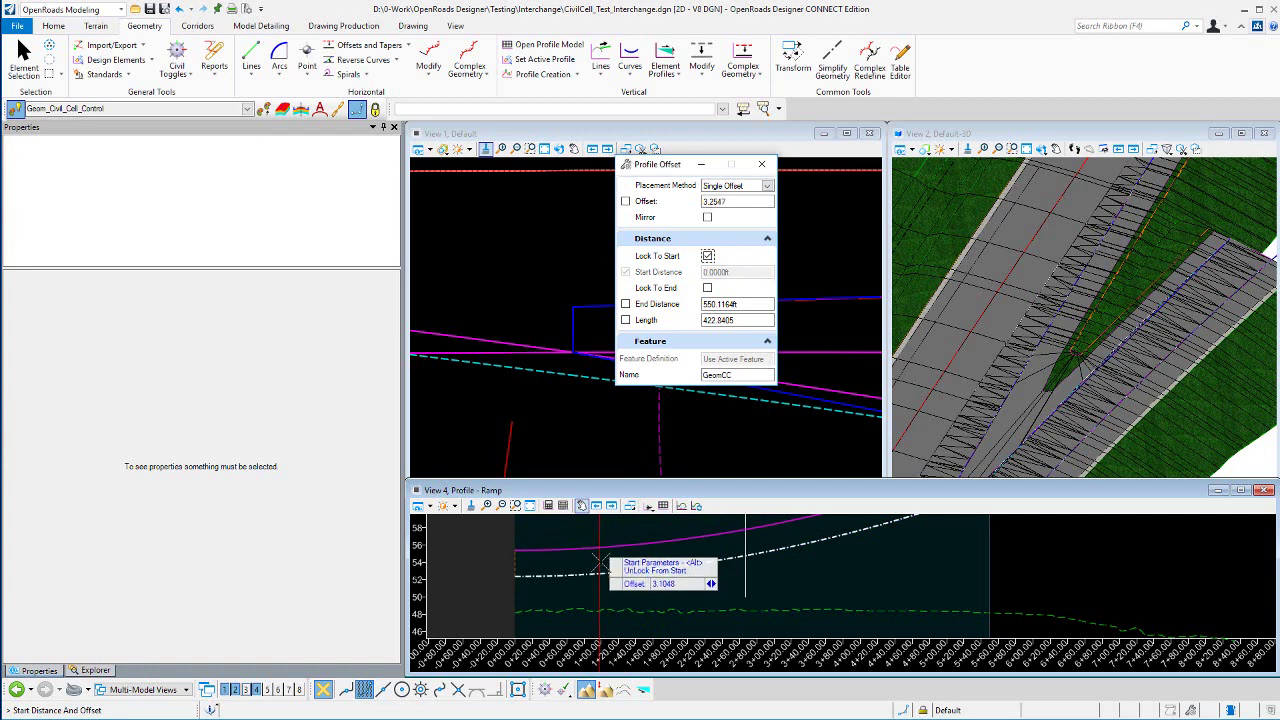
click(741, 203)
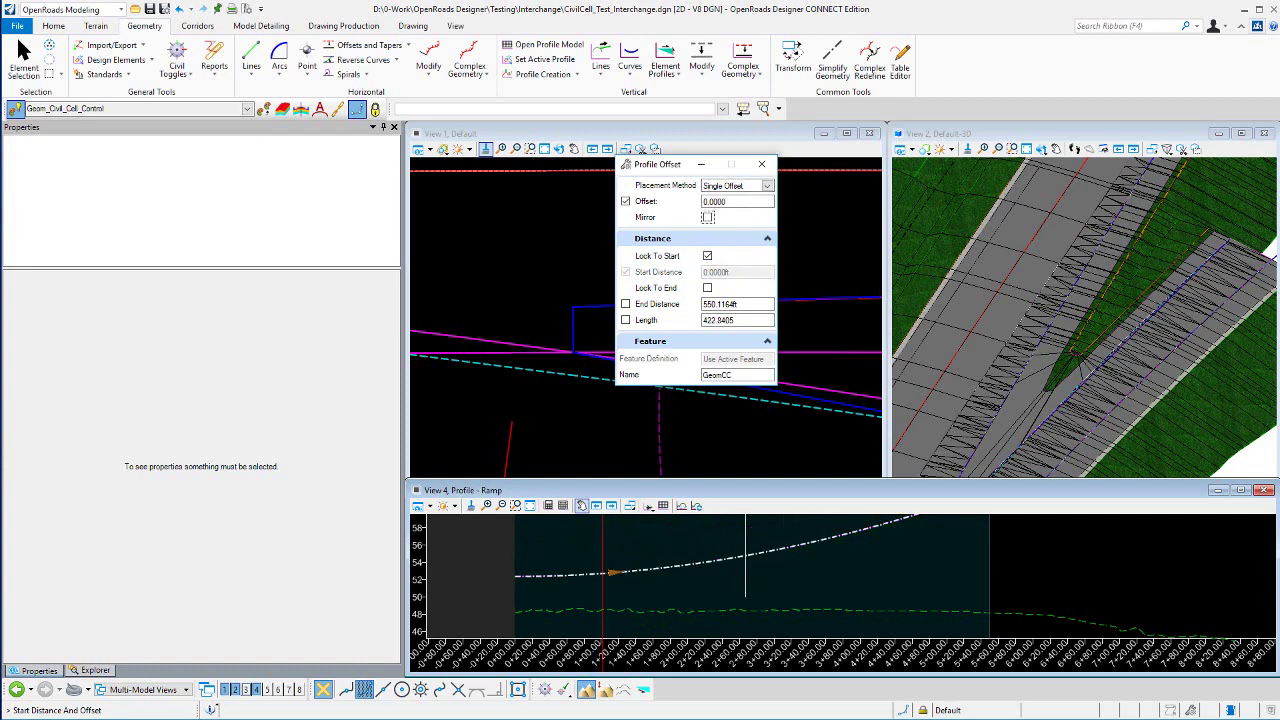
click(592, 541)
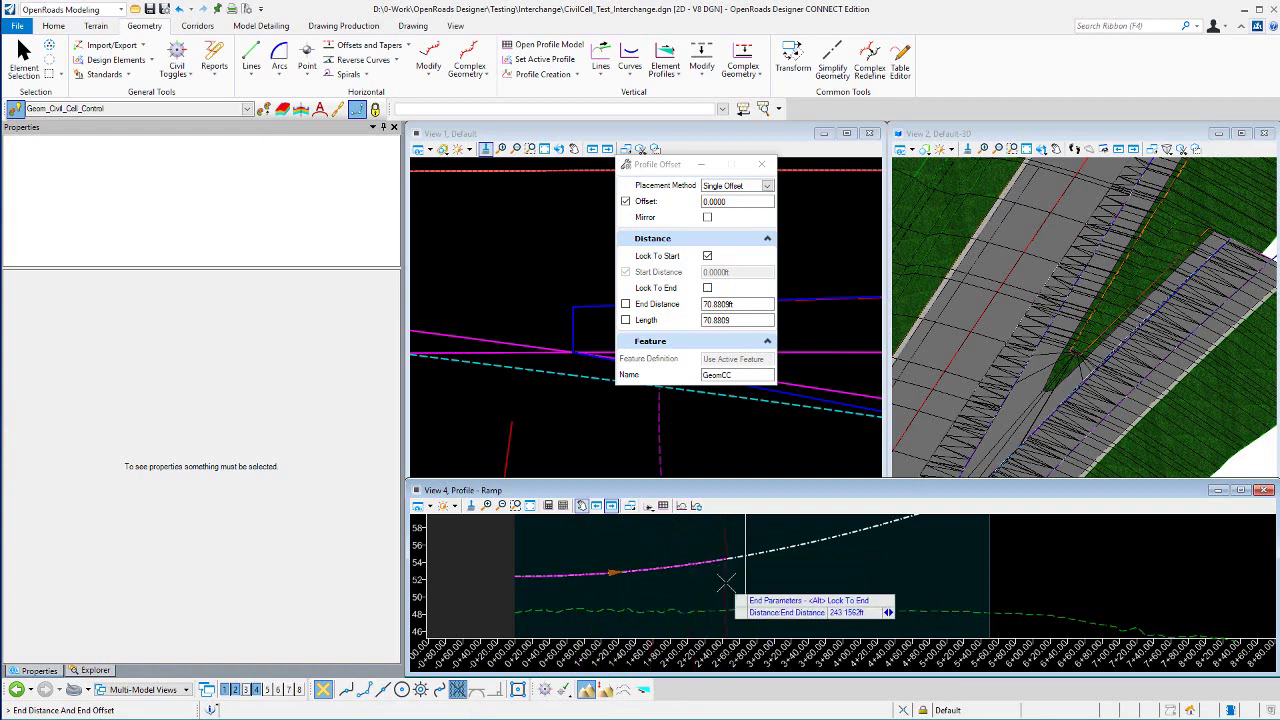
click(745, 553)
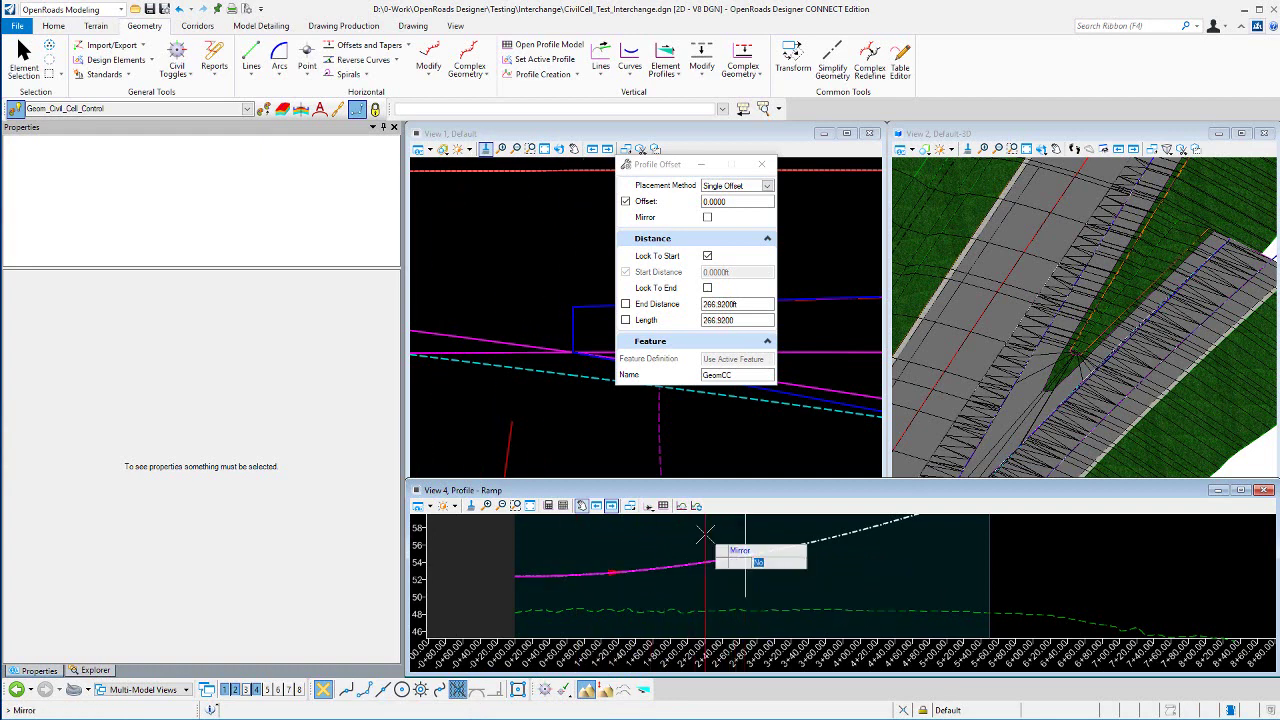
scroll(700, 535, down, 3)
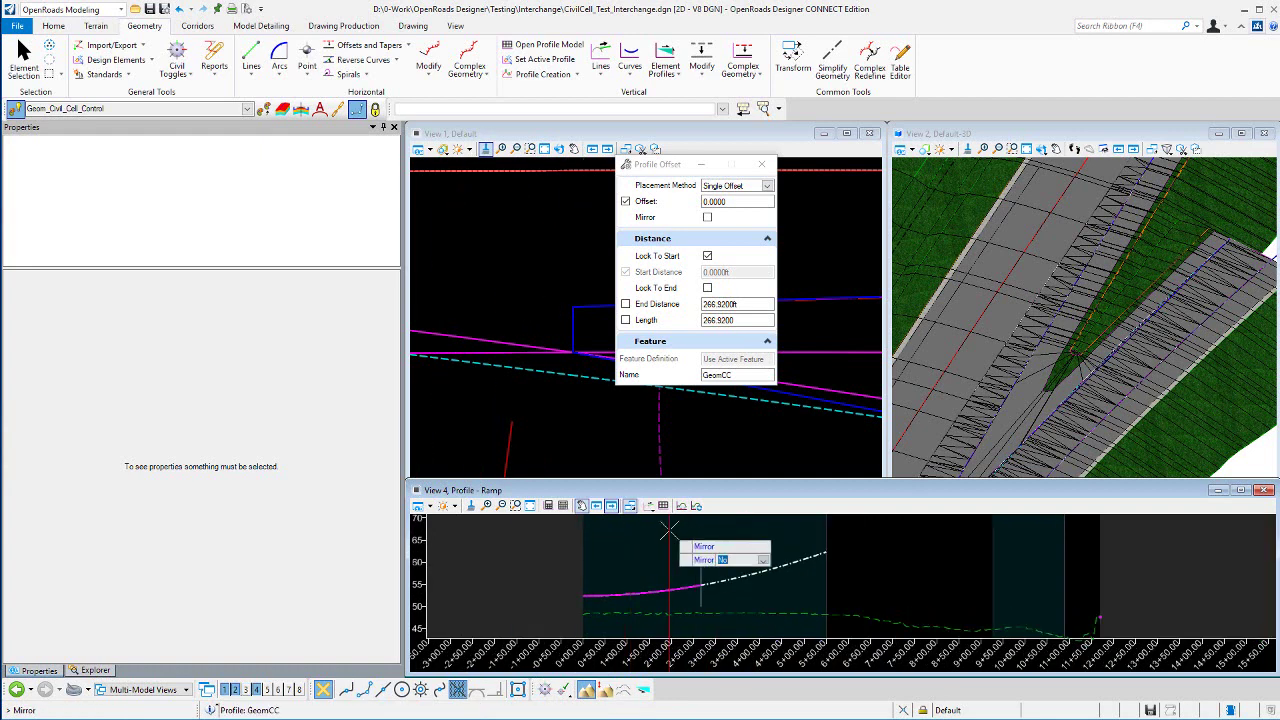
click(668, 530)
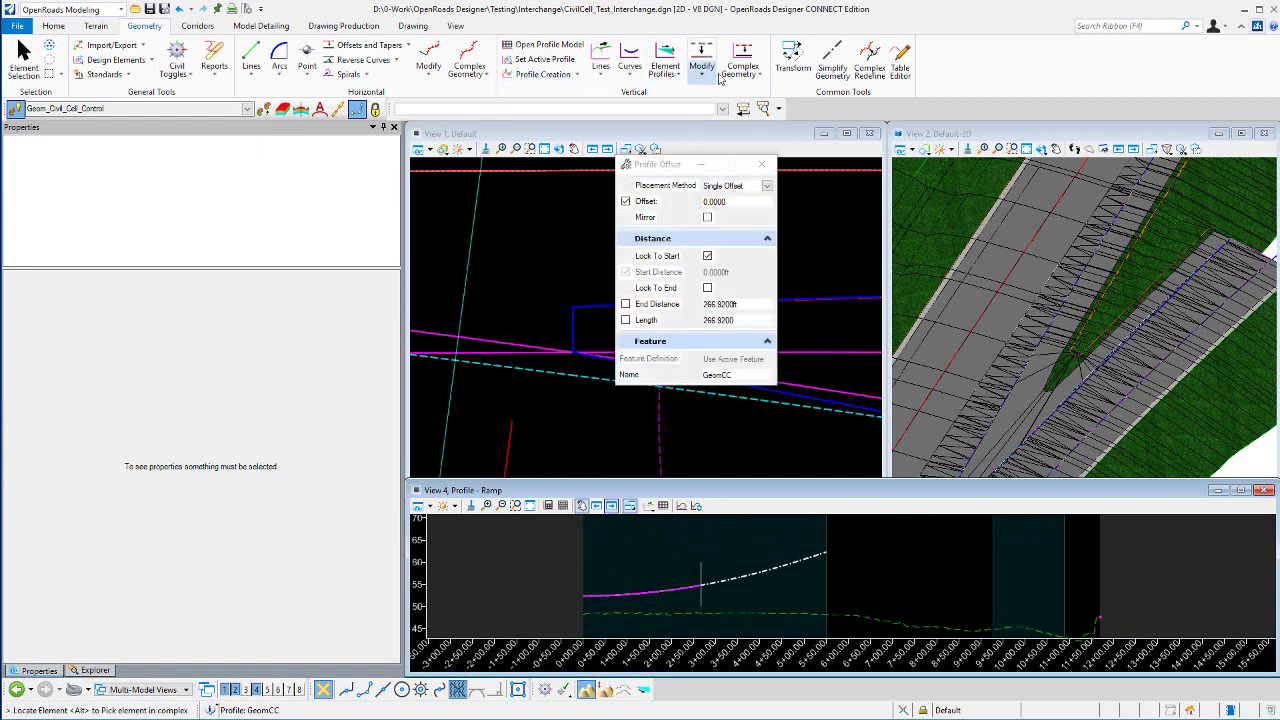
click(759, 75)
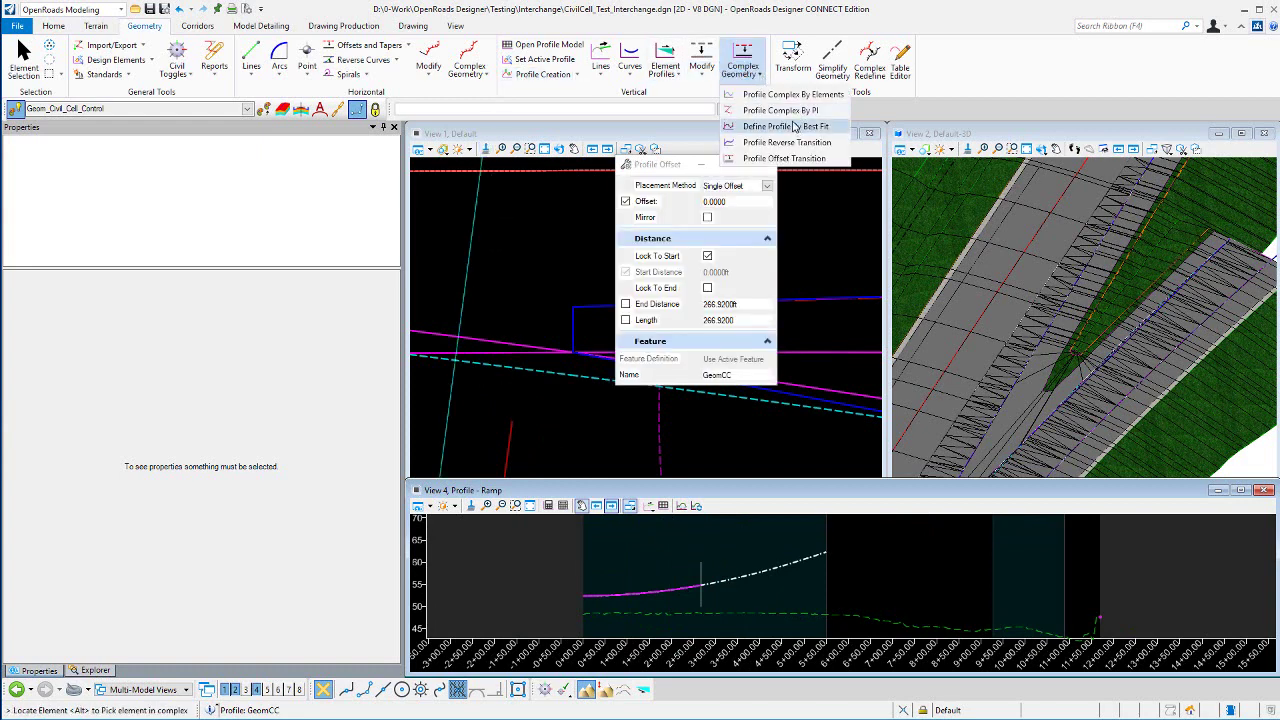
Draw a complex profile by PIs with 200 ft curves, grades 1.78% then -2.57%, using Origin Snap
click(780, 110)
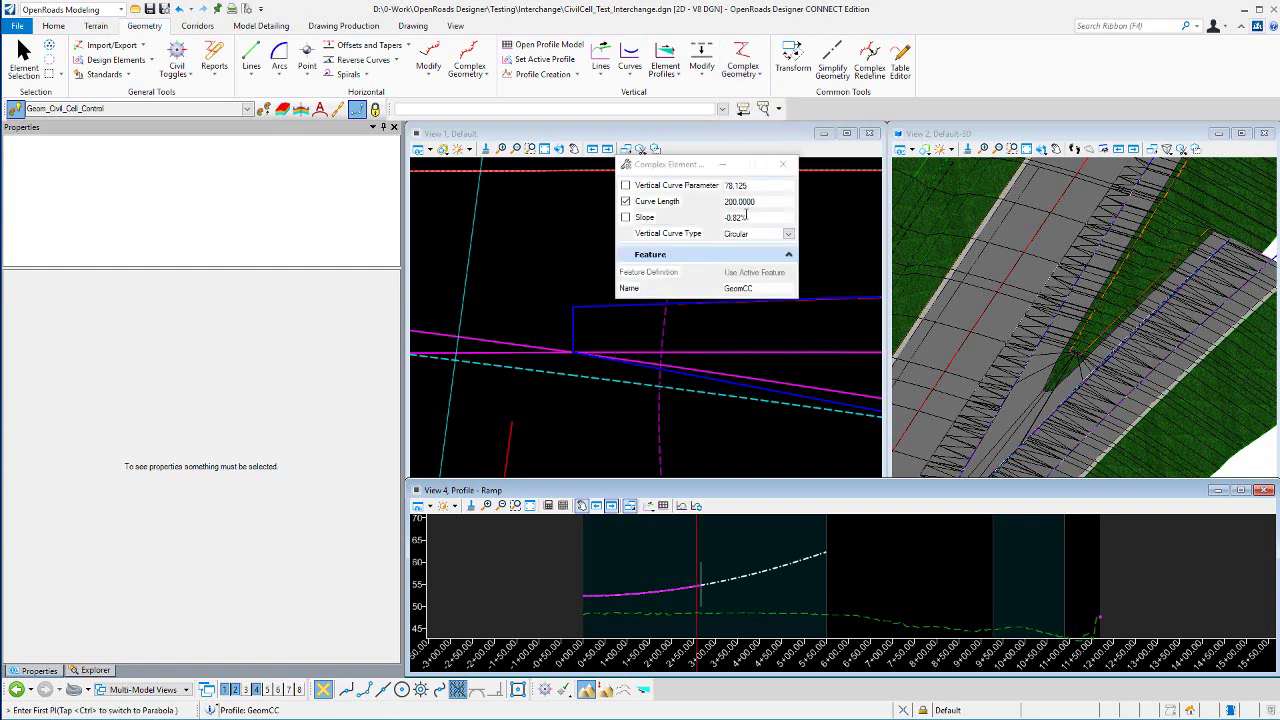
scroll(655, 588, down, 2)
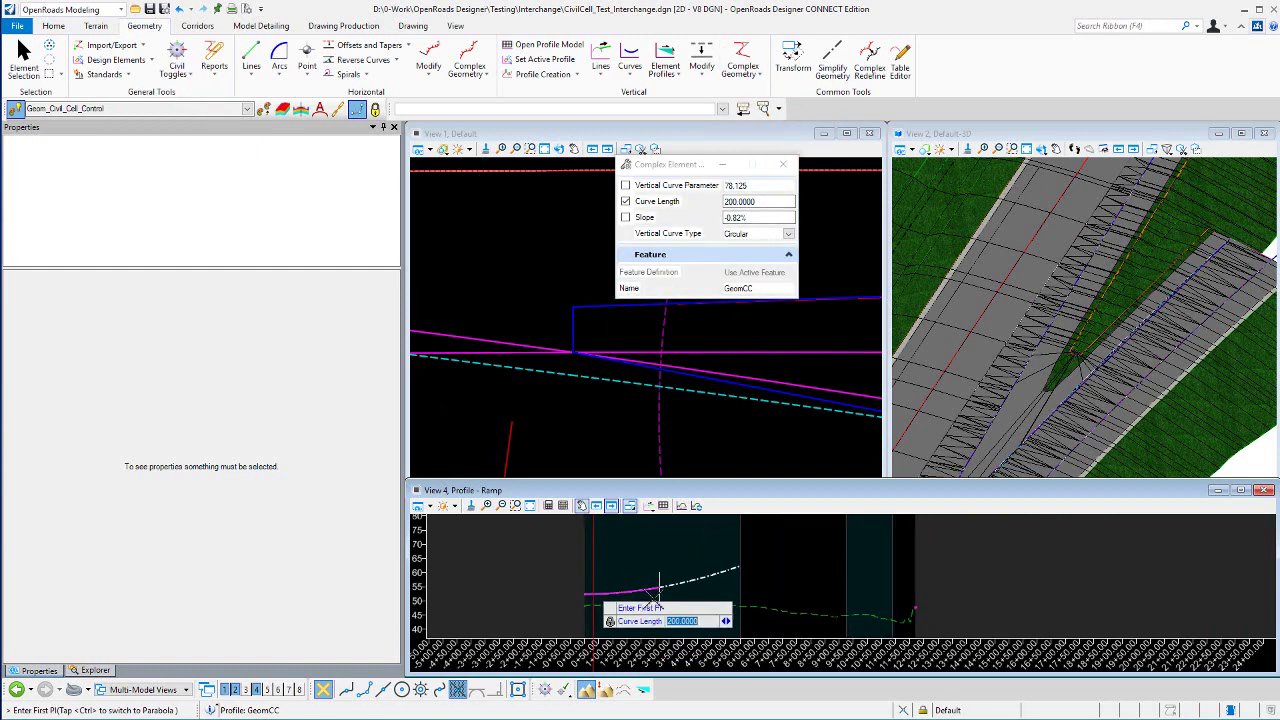
scroll(660, 578, up, 4)
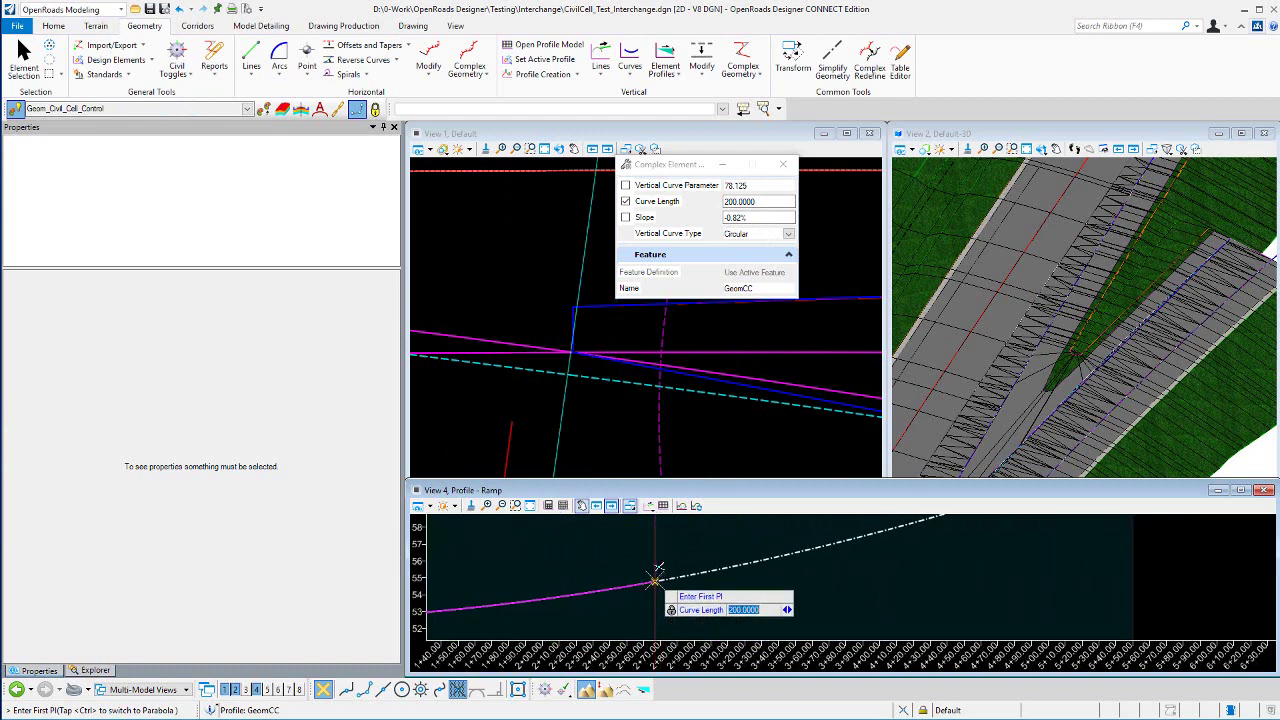
click(655, 577)
scroll(558, 580, down, 3)
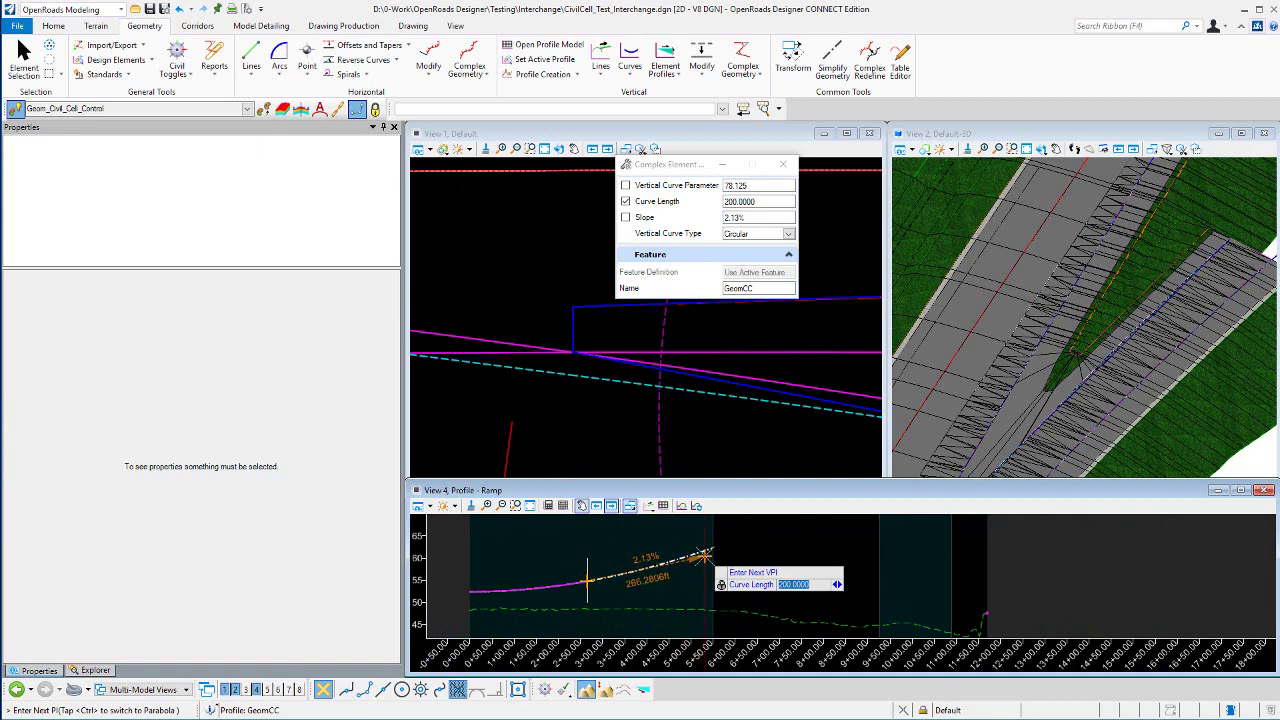
scroll(702, 556, up, 2)
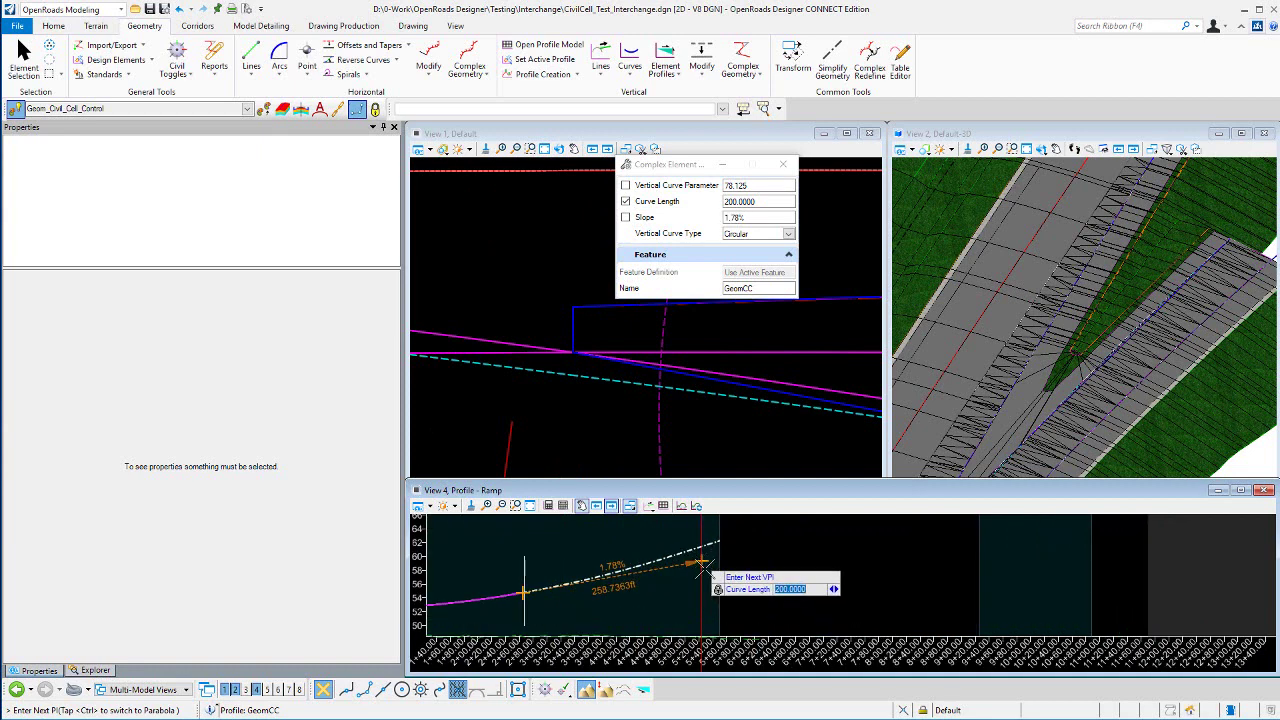
click(702, 565)
scroll(800, 585, down, 3)
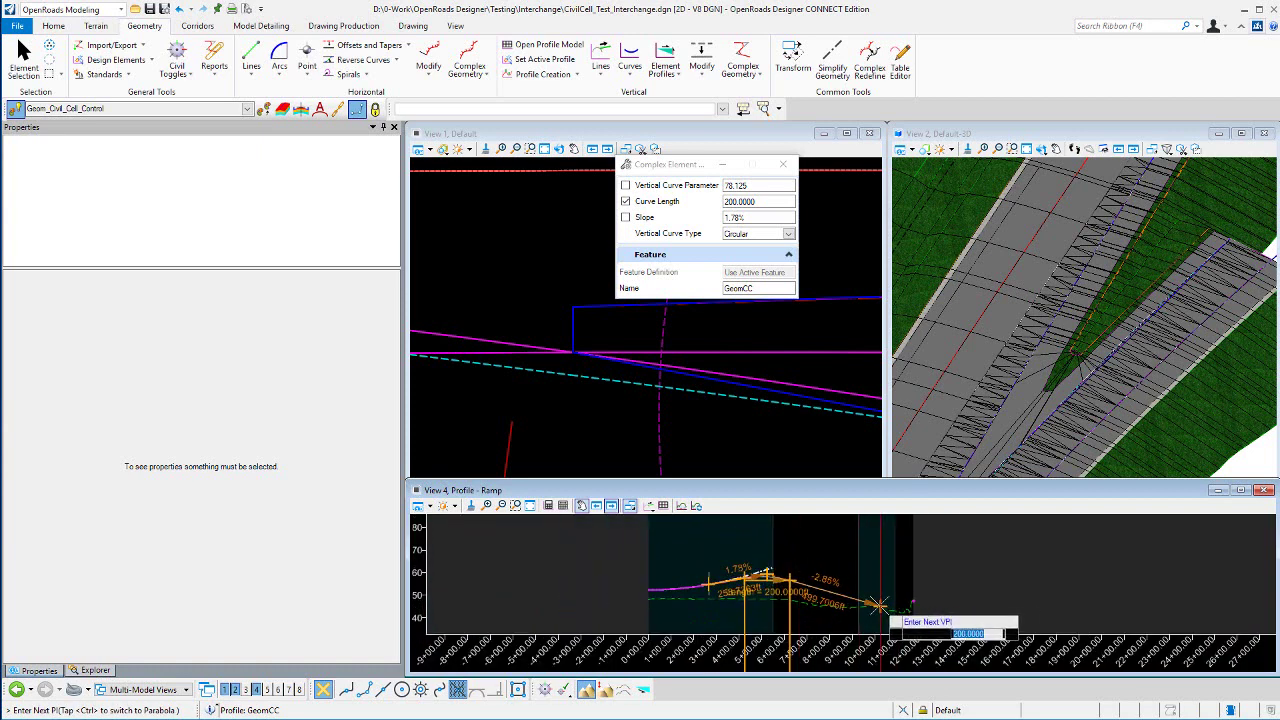
scroll(877, 602, up, 1)
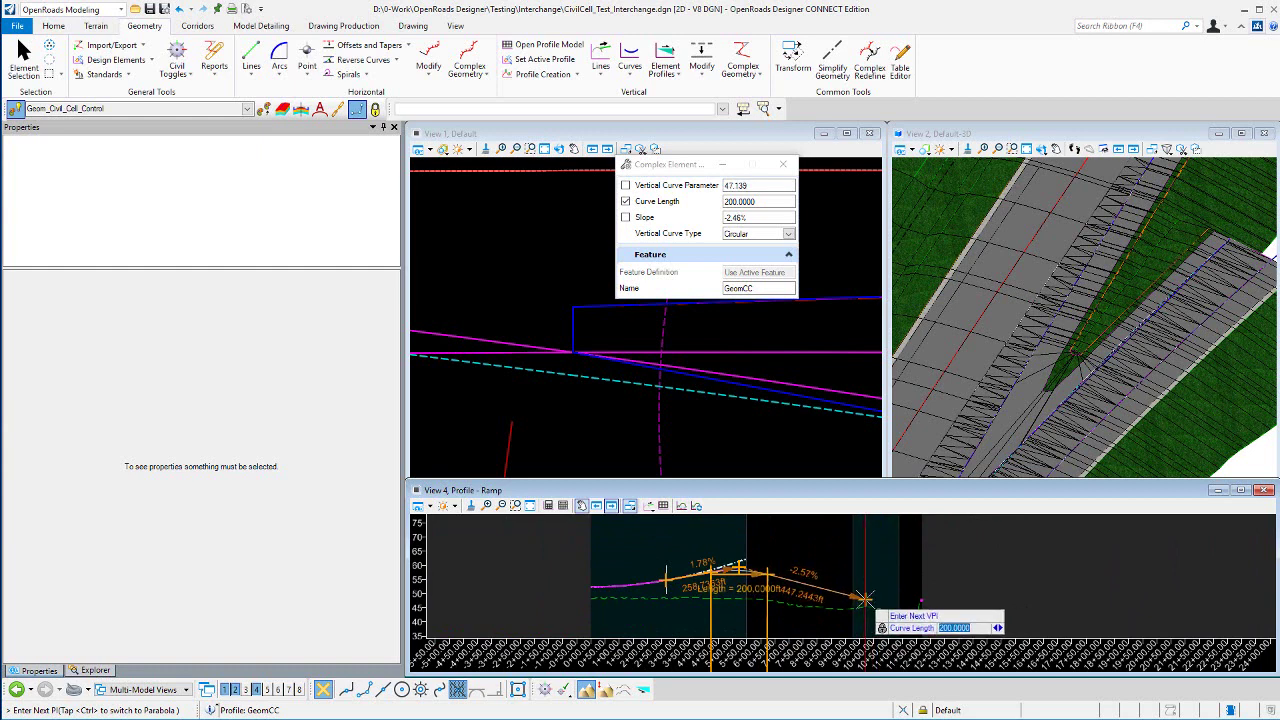
click(905, 599)
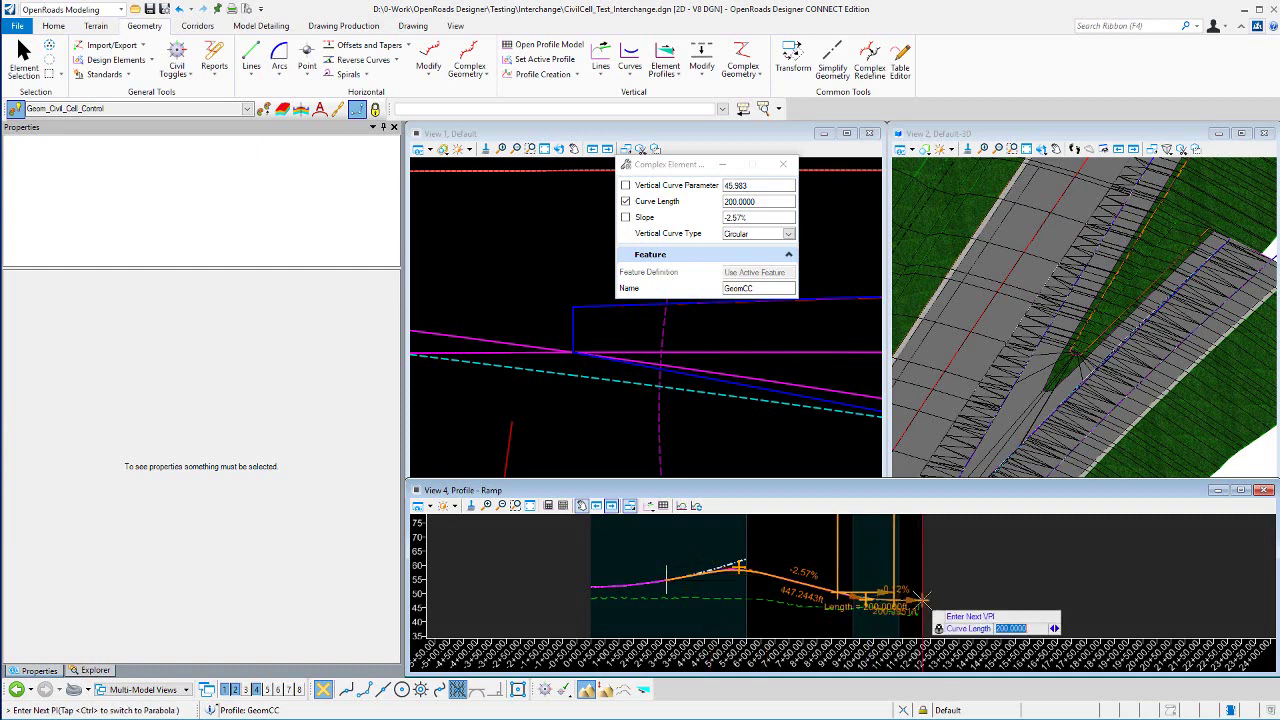
click(421, 690)
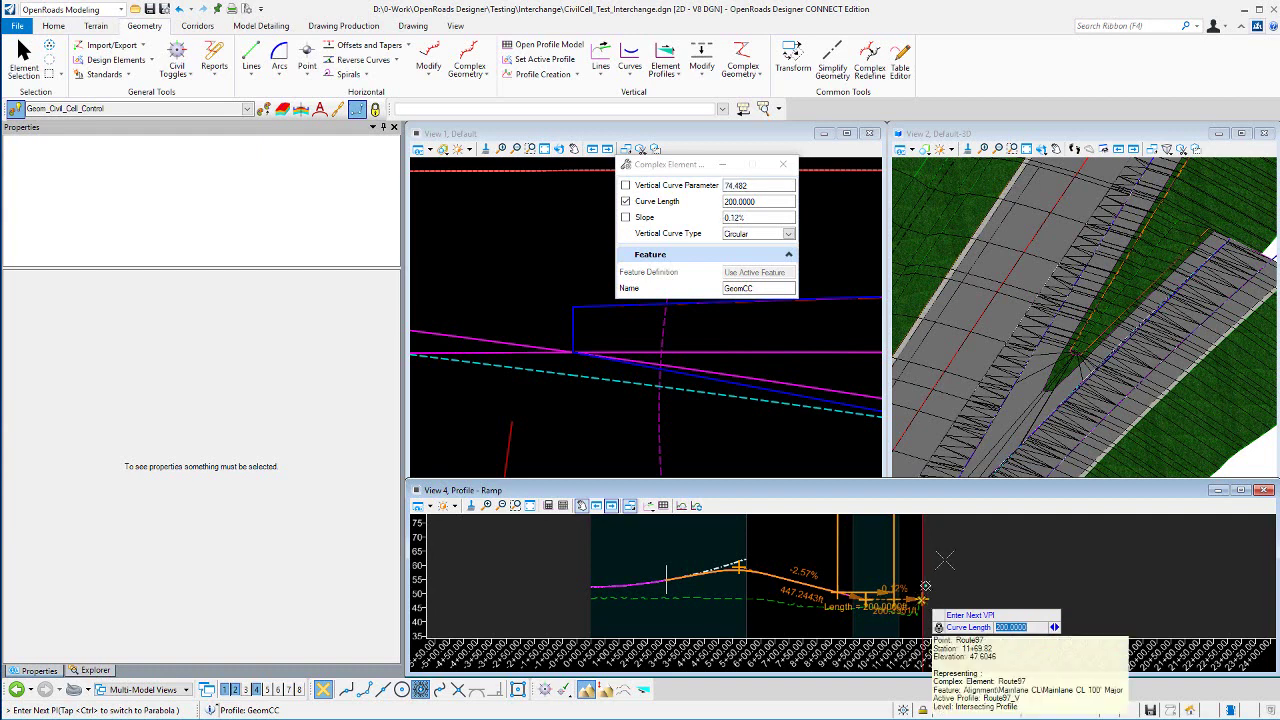
click(923, 592)
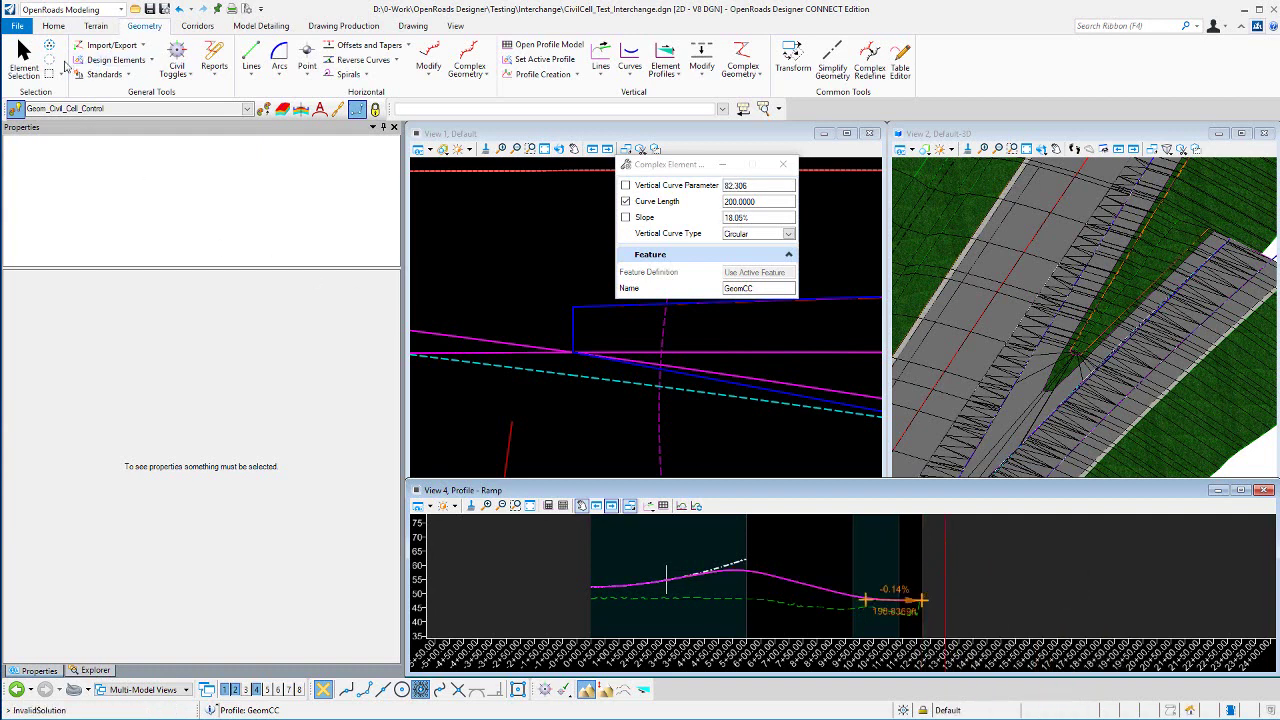
Try joining profile elements into a complex profile, abandoning it after the max gap error
click(24, 60)
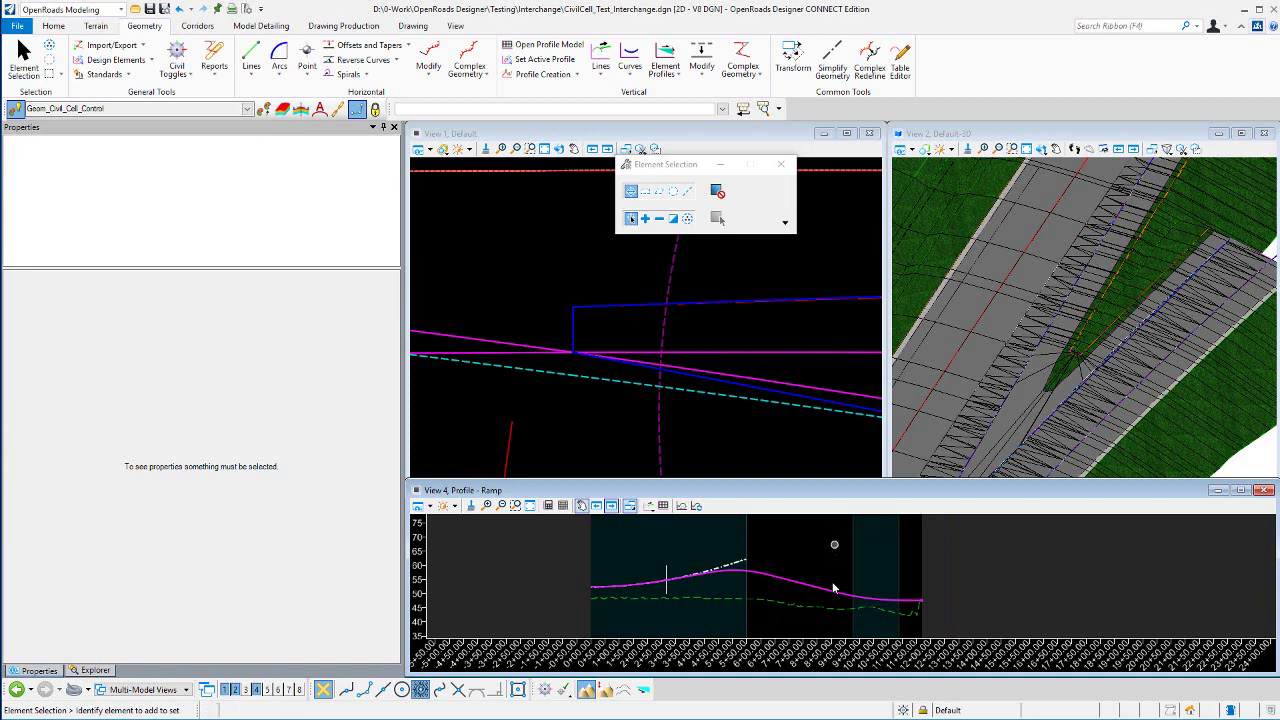
click(801, 592)
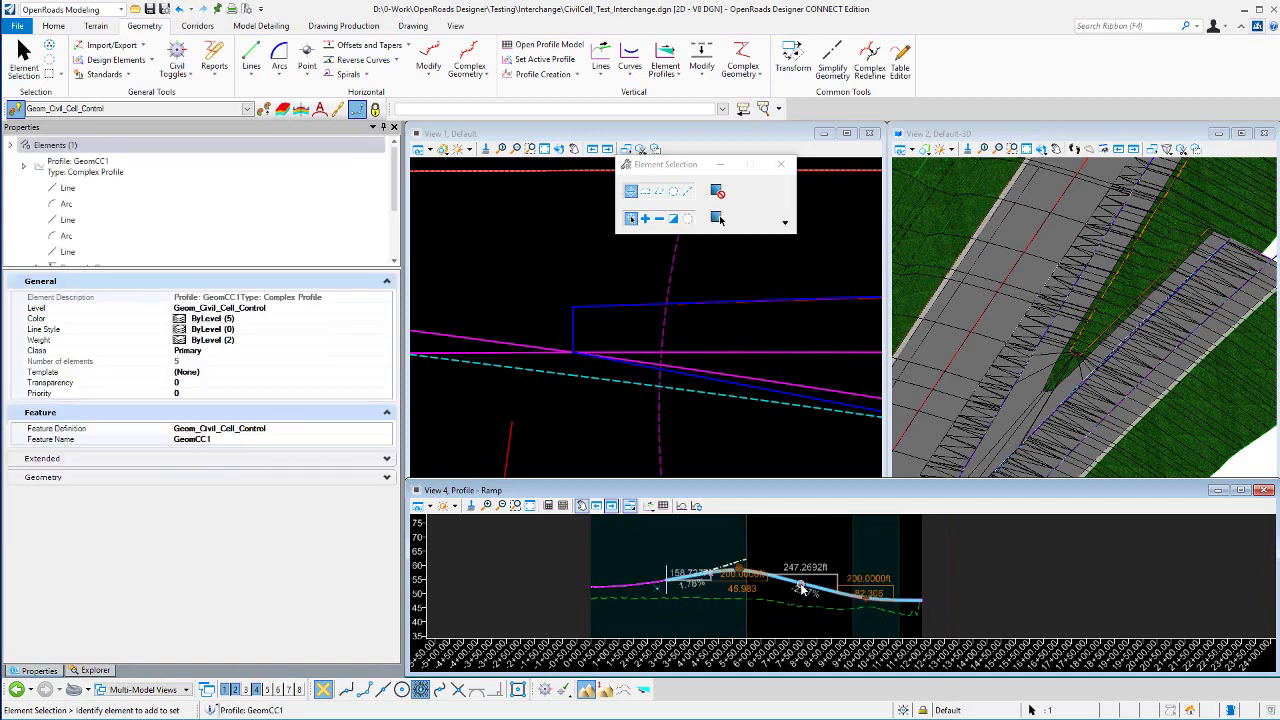
click(789, 536)
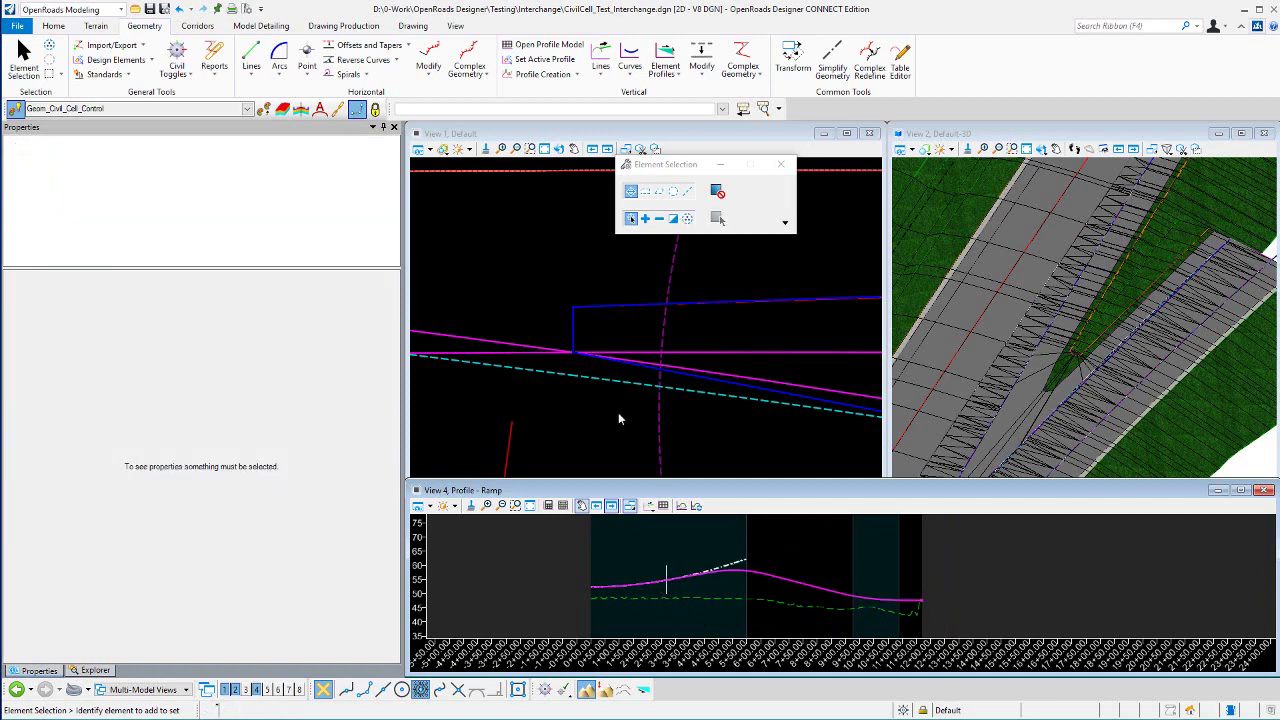
click(760, 76)
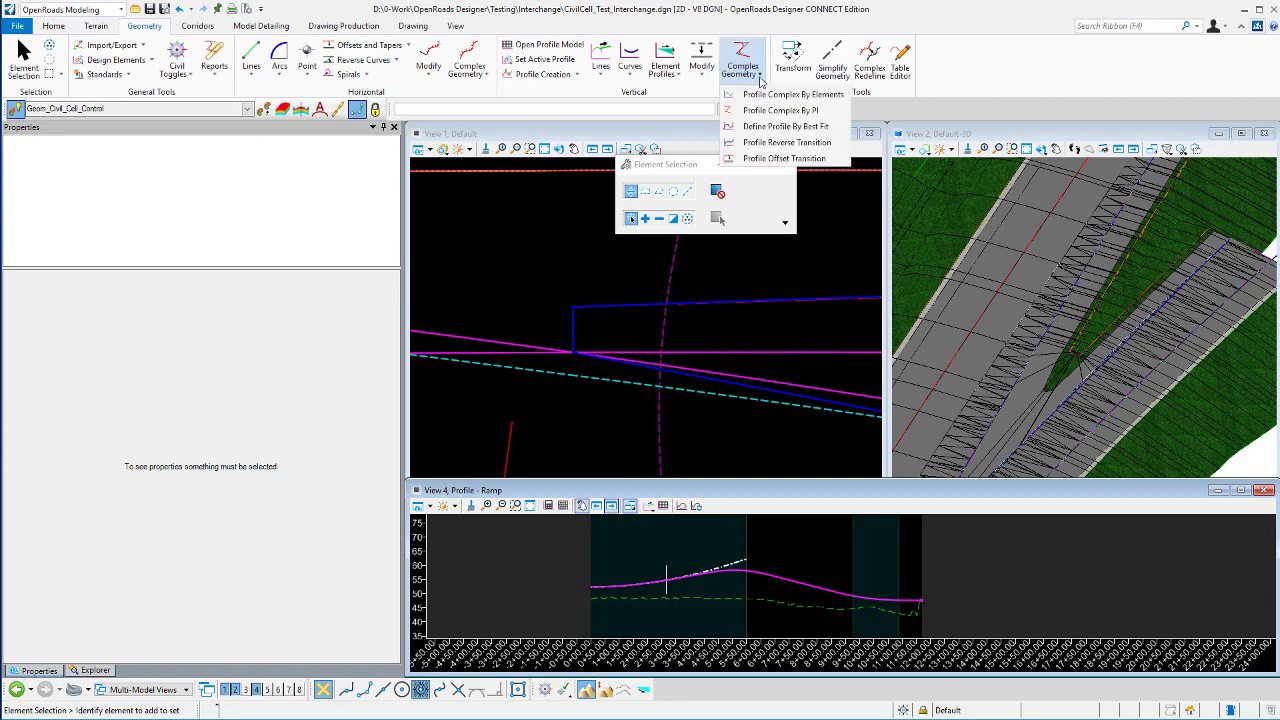
click(808, 96)
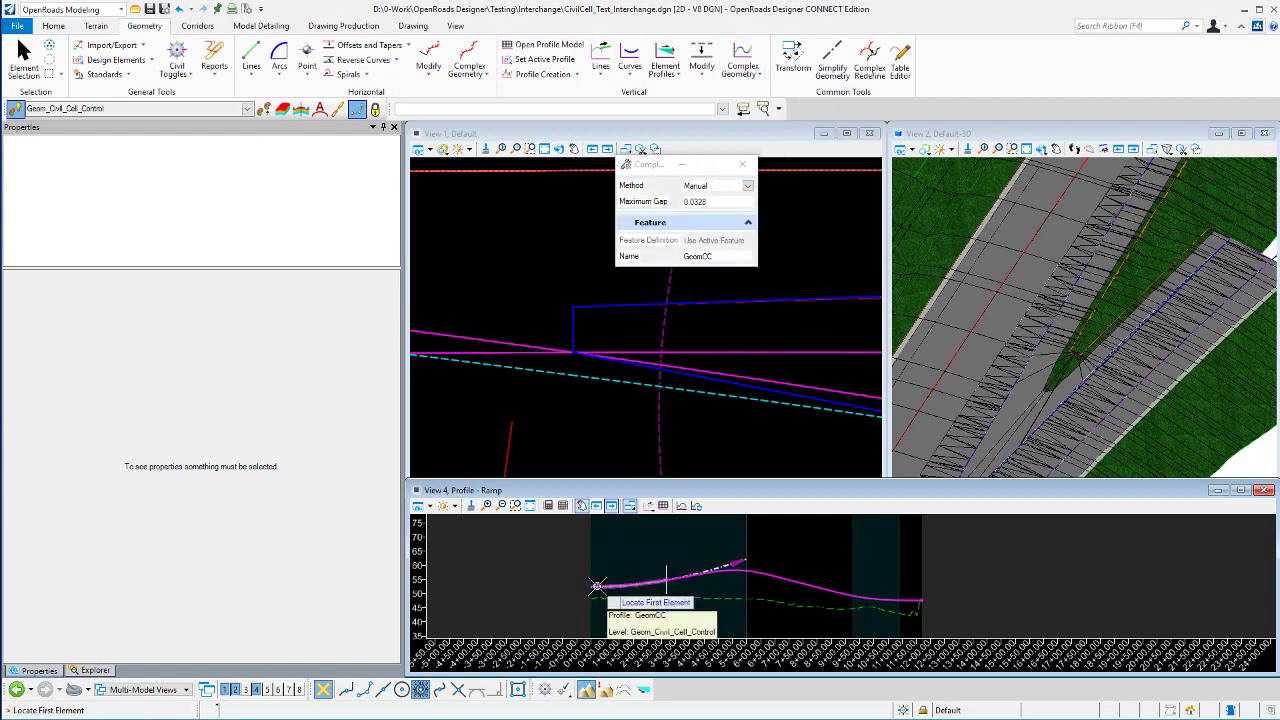
click(597, 585)
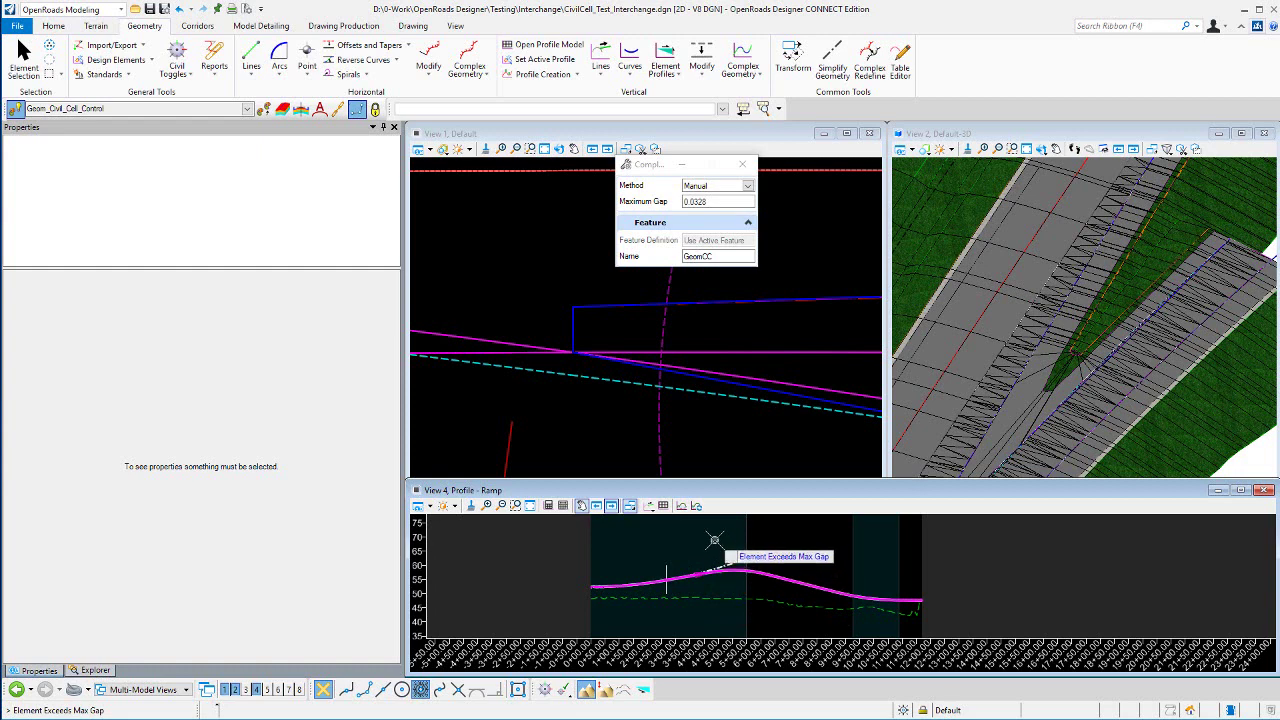
right_click(722, 560)
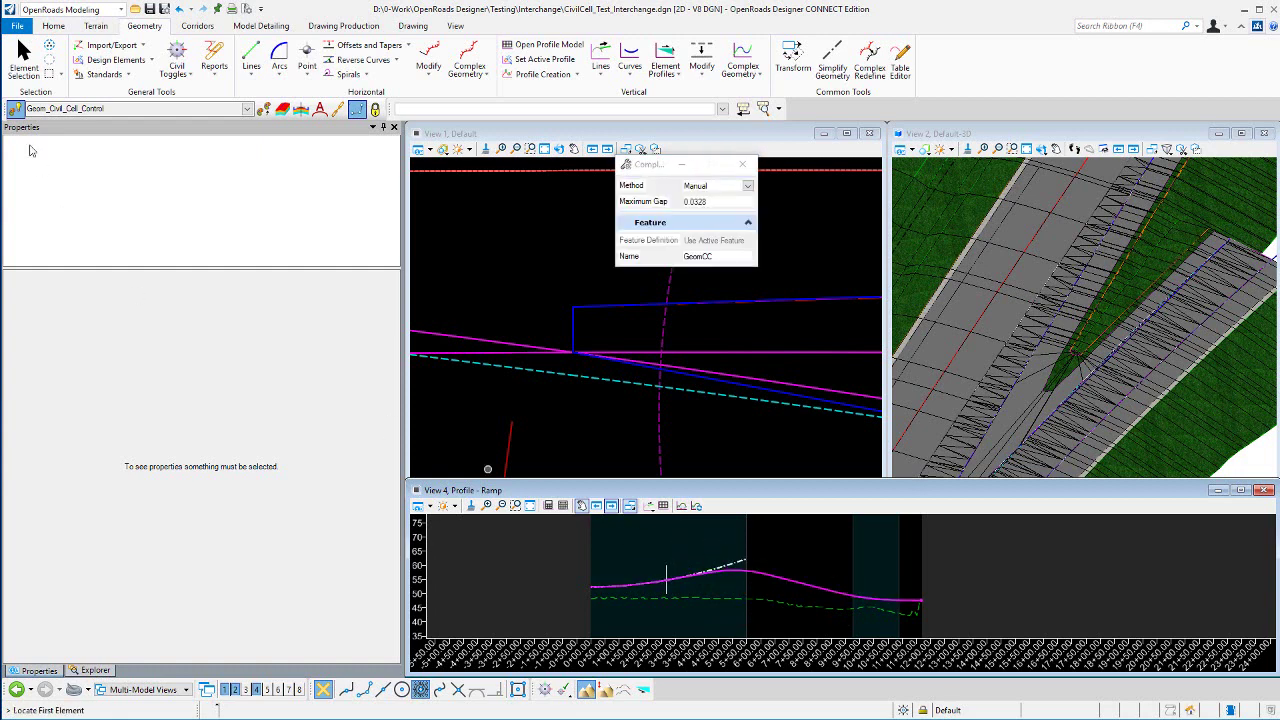
Select the GeomCC2 complex profile and make it the Ramp's active profile
click(24, 58)
click(801, 587)
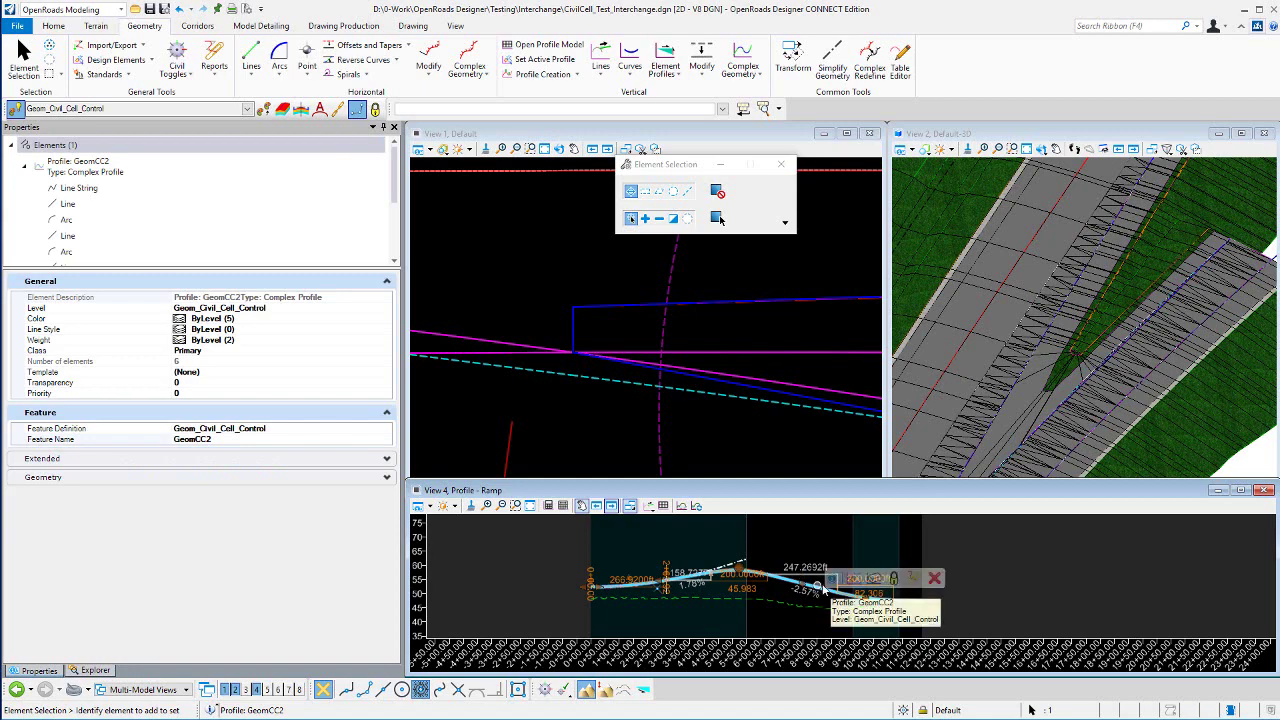
click(855, 580)
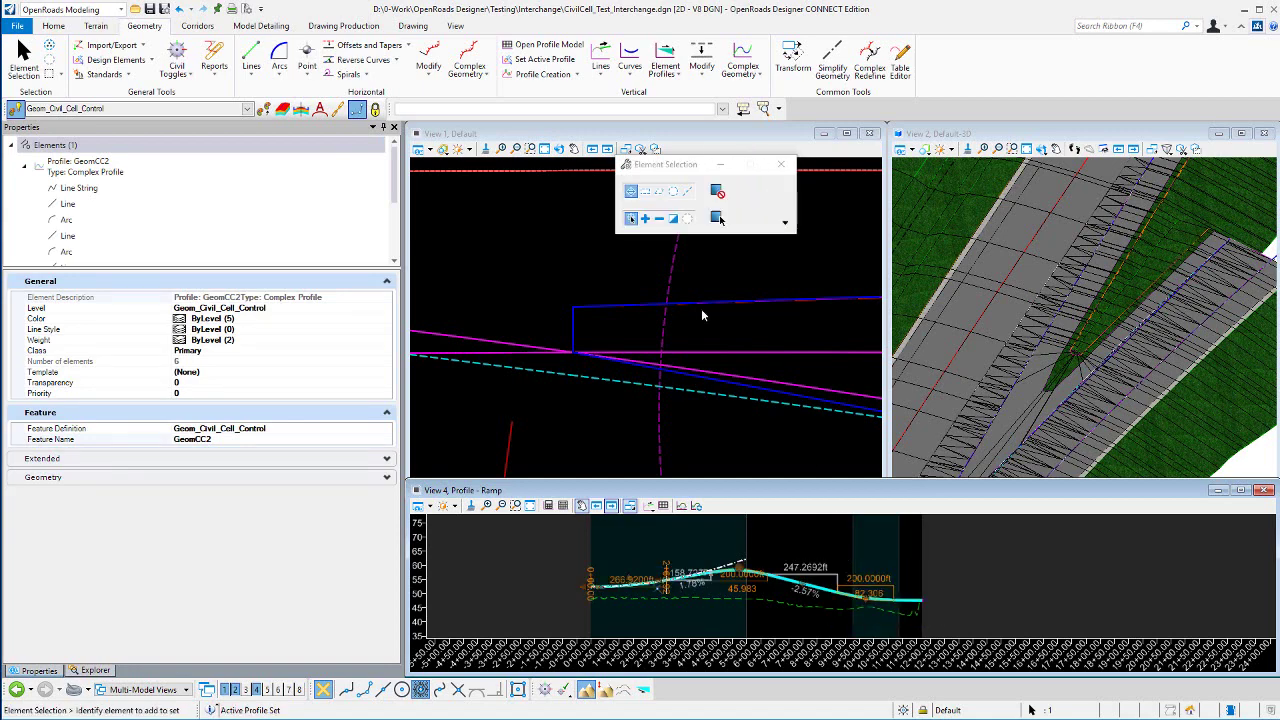
scroll(1040, 347, down, 5)
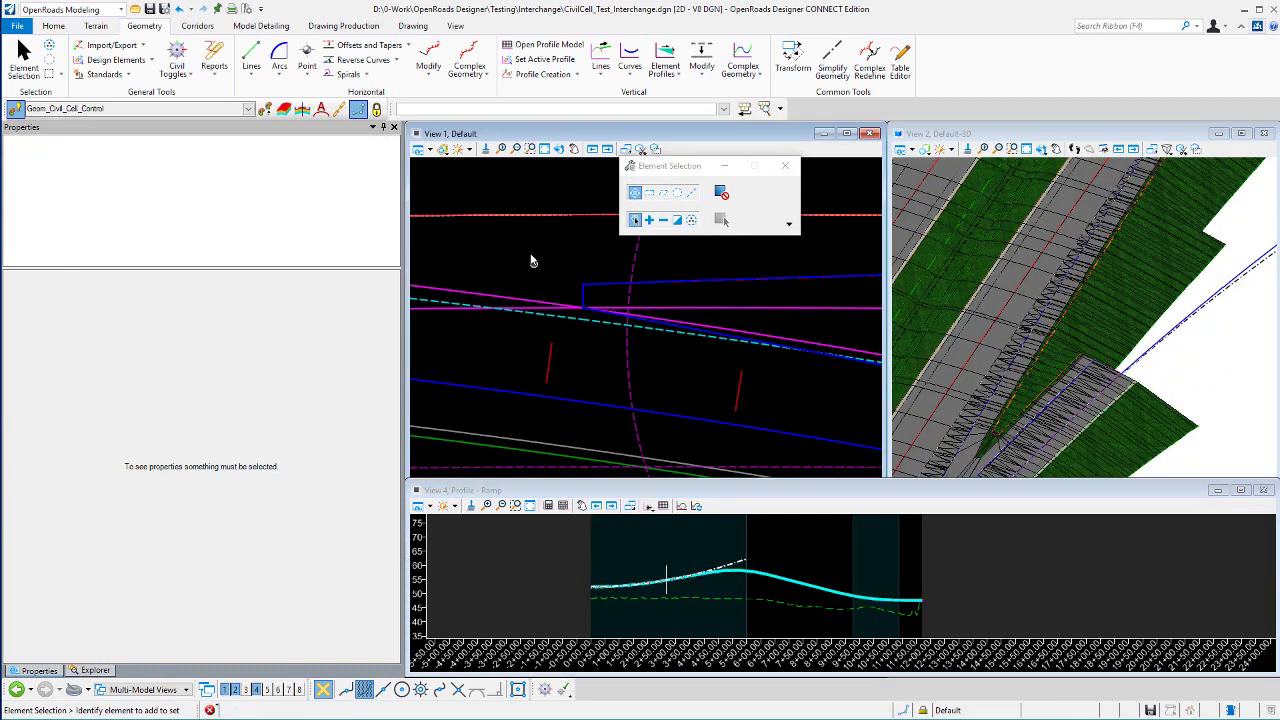
Create a new corridor named Ramp on the ramp alignment using its active profile
click(197, 26)
click(88, 57)
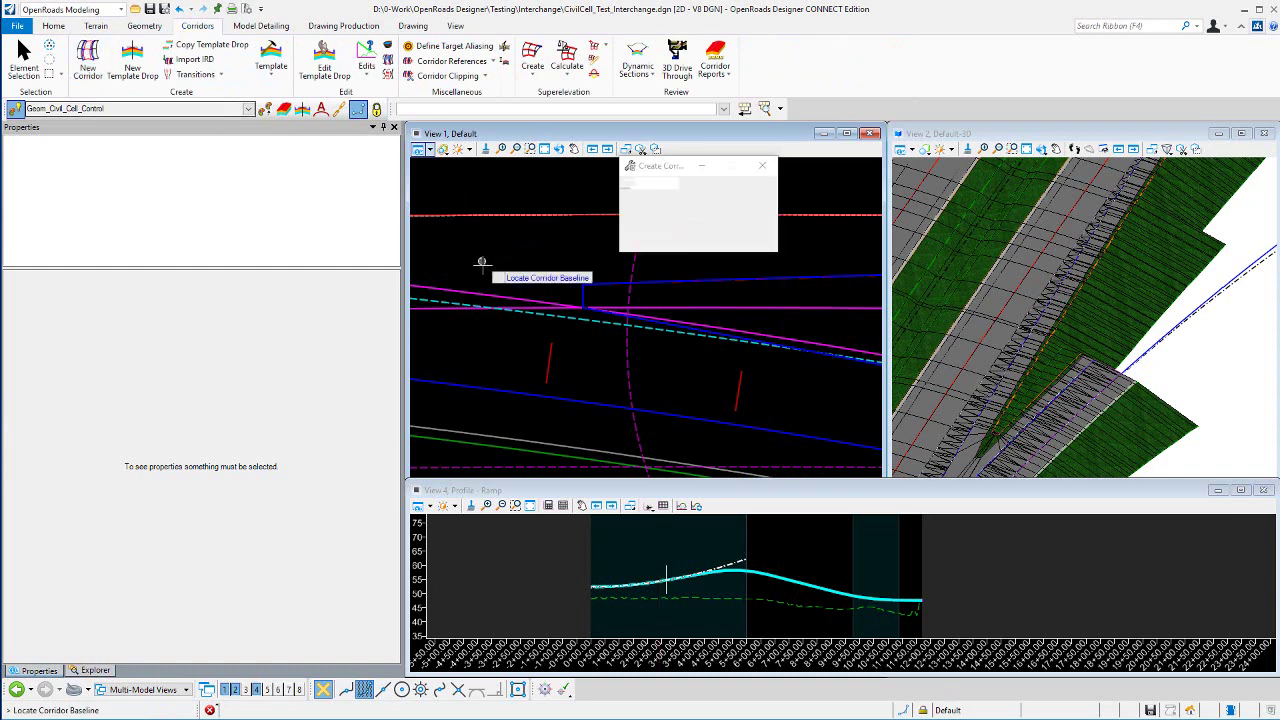
scroll(520, 275, down, 3)
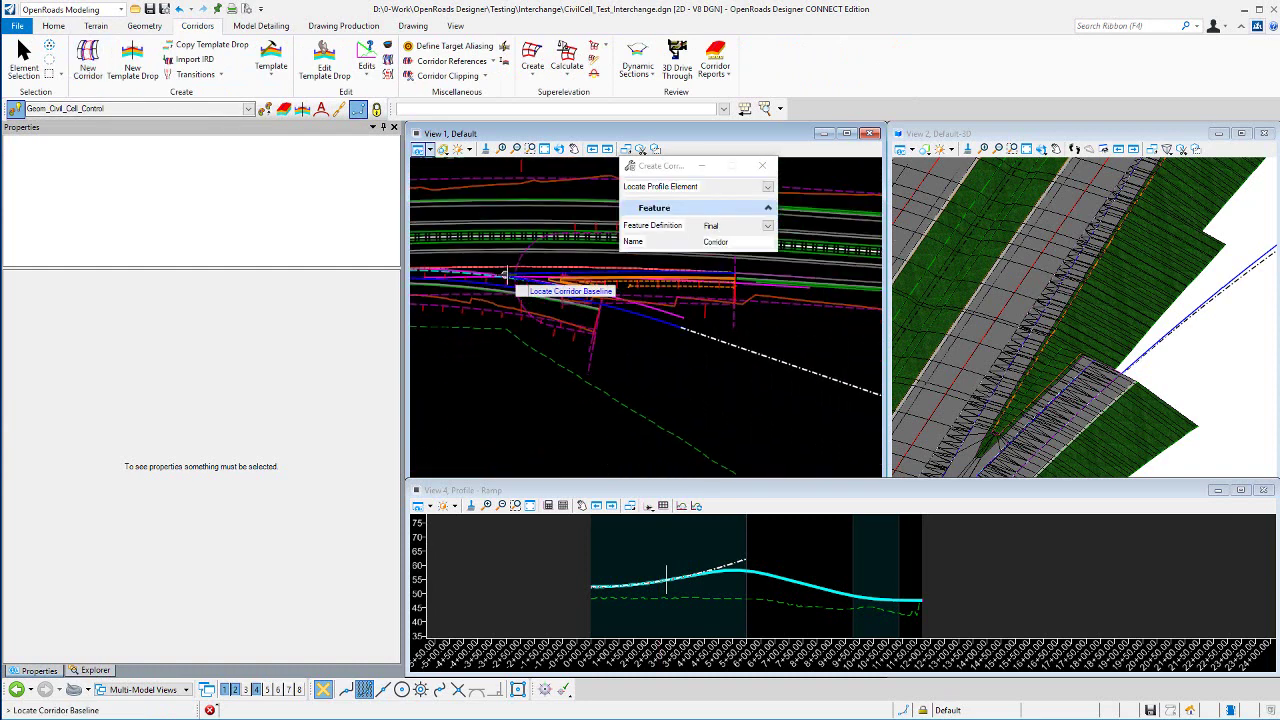
click(770, 360)
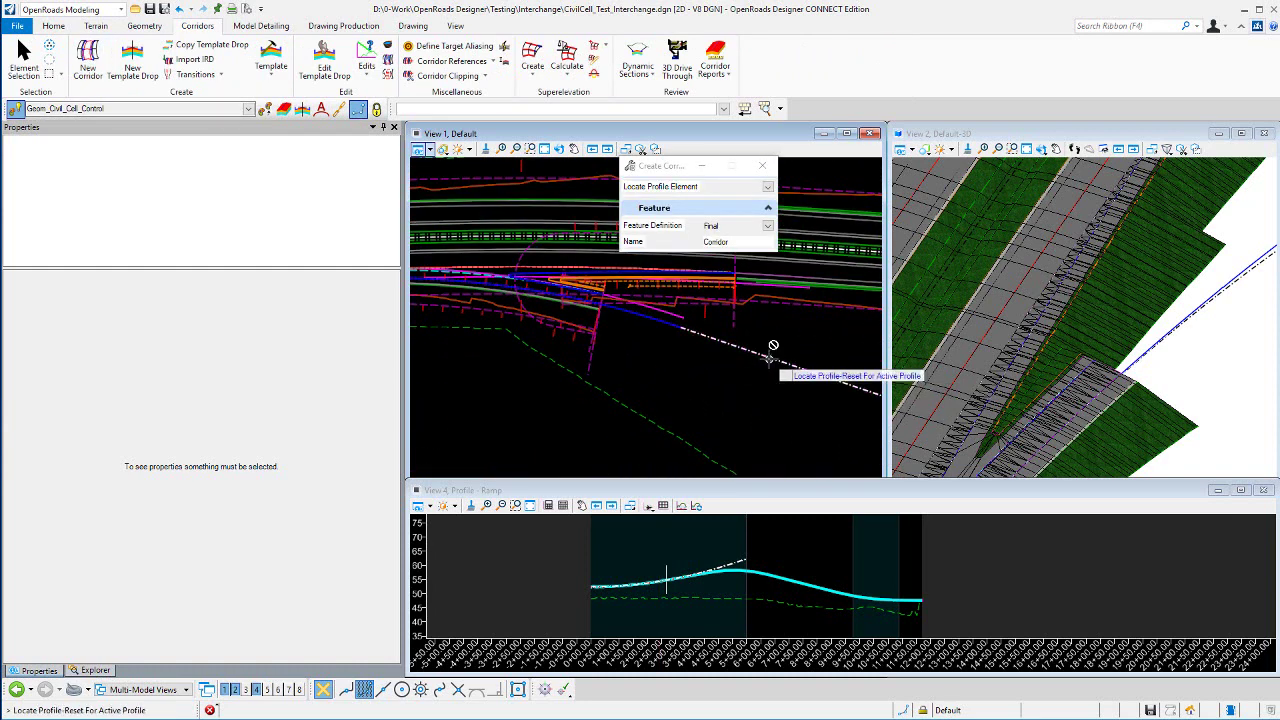
right_click(658, 340)
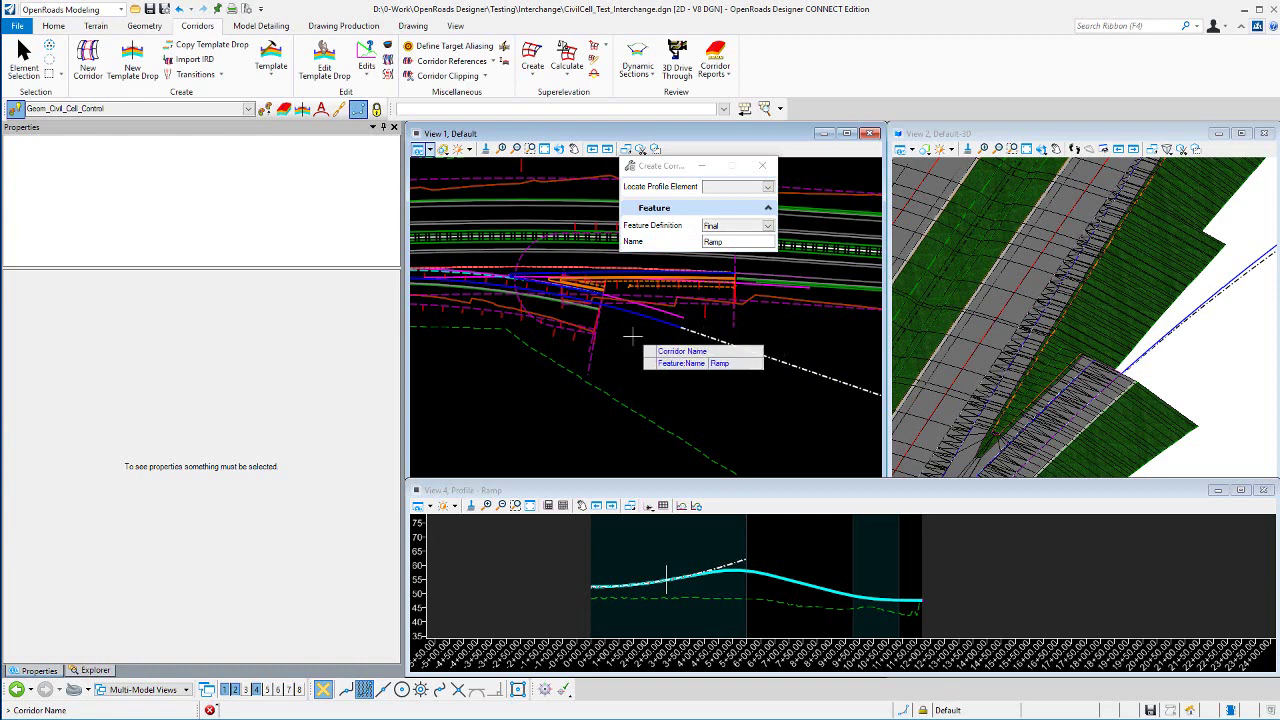
click(632, 337)
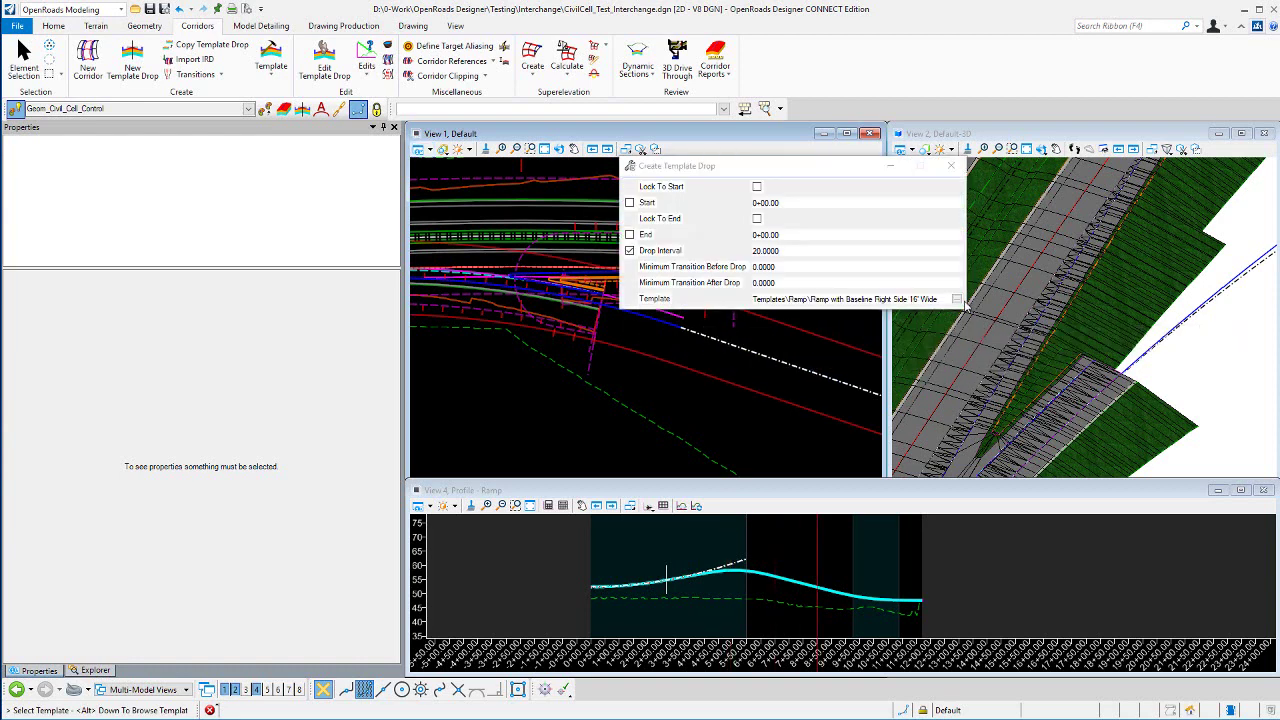
Choose the Ramp with Baseline Right Side (Fill Only) template from the library
click(956, 300)
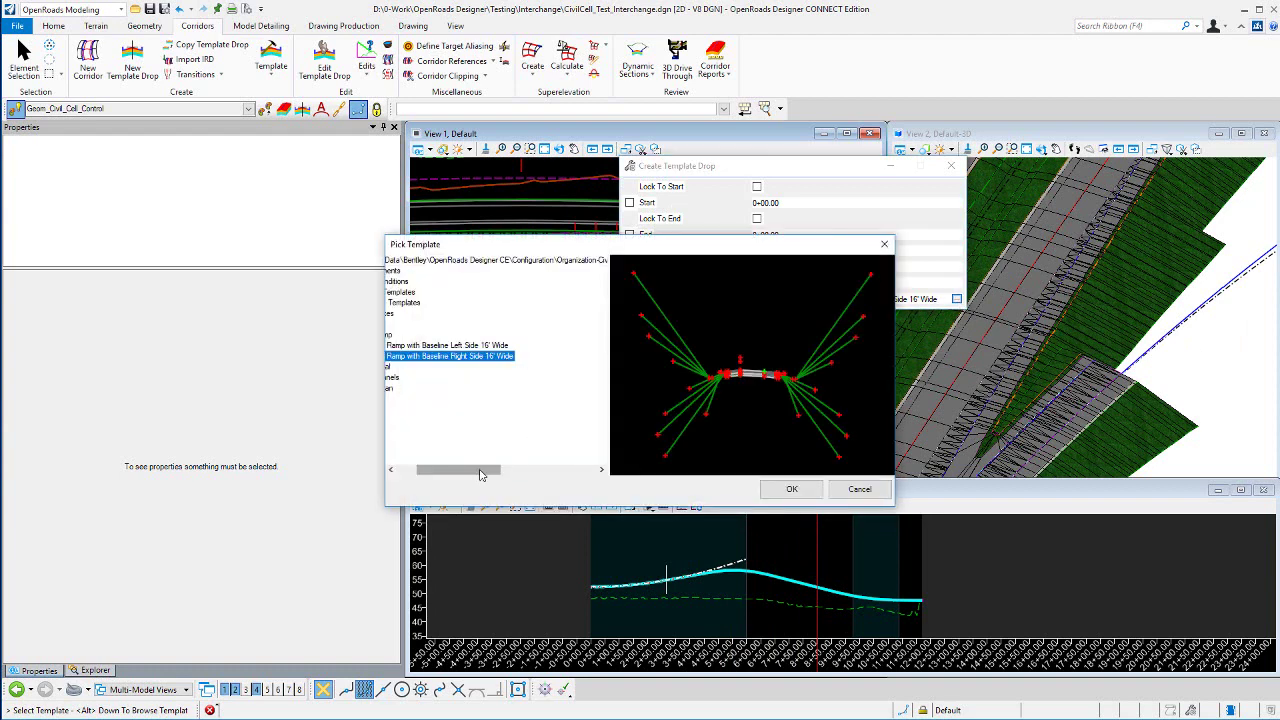
drag(480, 475, 420, 469)
click(407, 314)
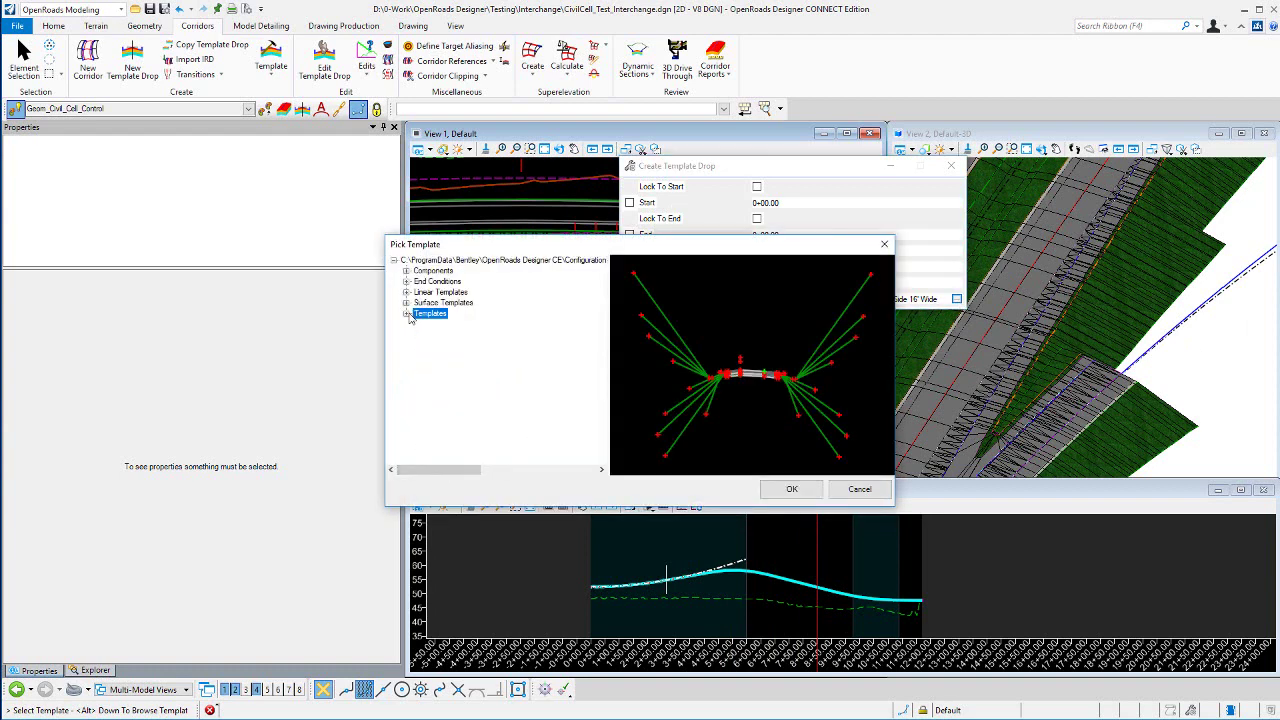
click(407, 292)
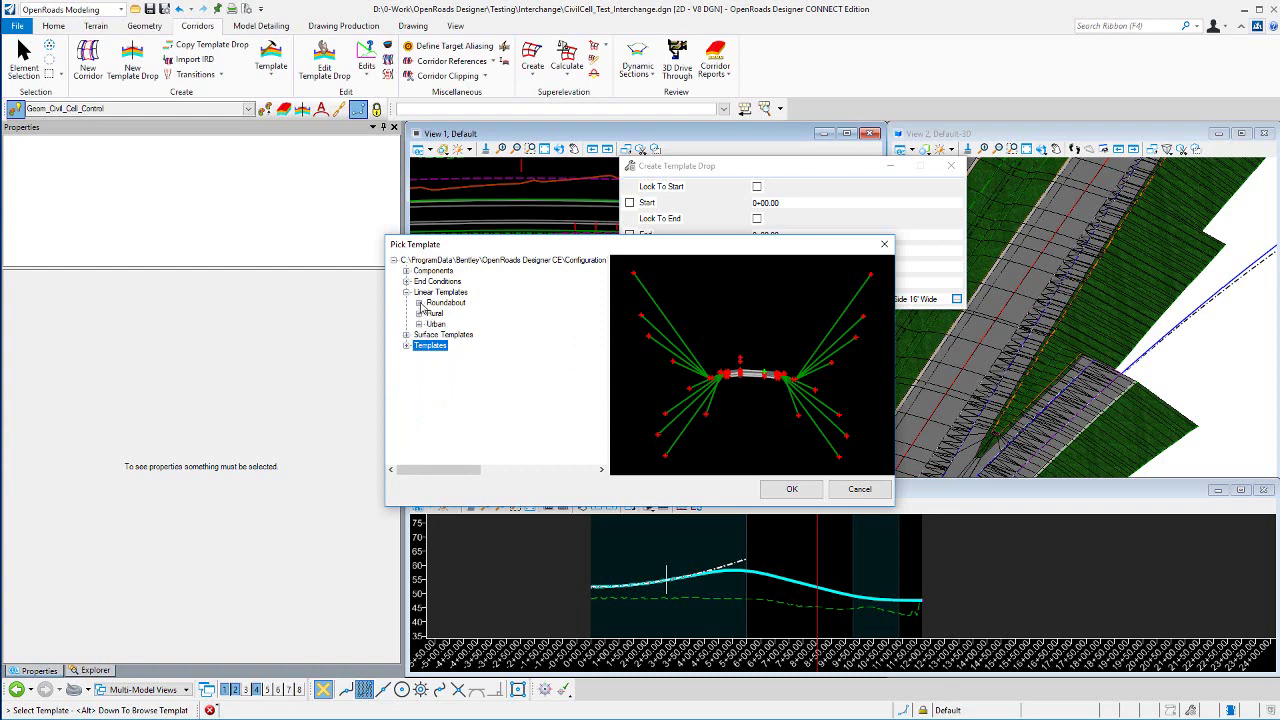
click(419, 313)
click(433, 367)
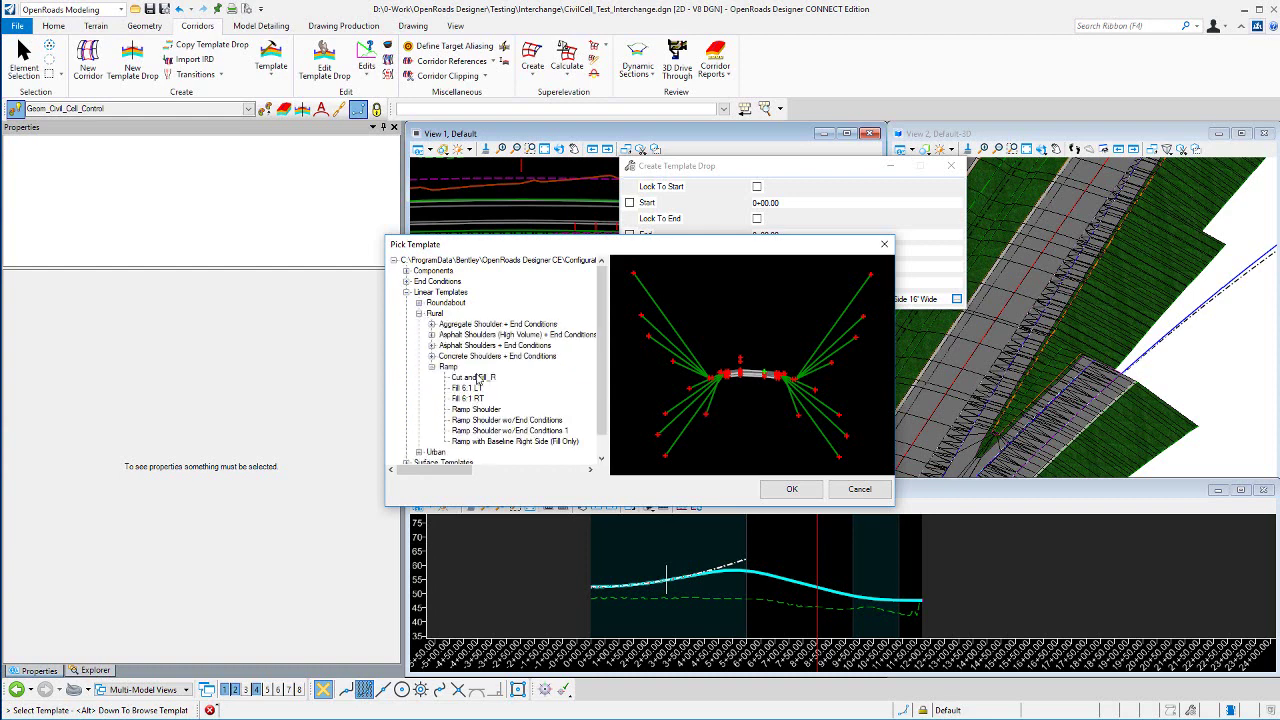
click(508, 443)
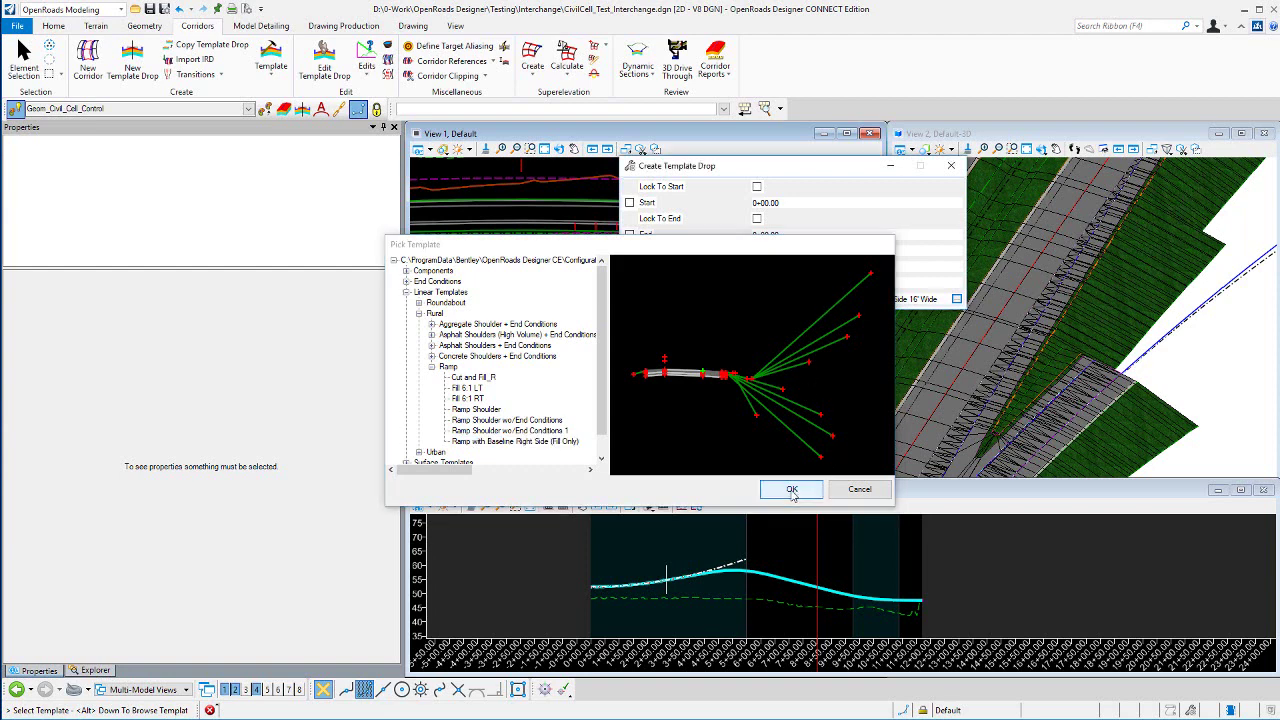
click(792, 489)
Drop the template from station 4+16.92 to the corridor end, accepting the default transitions
click(765, 202)
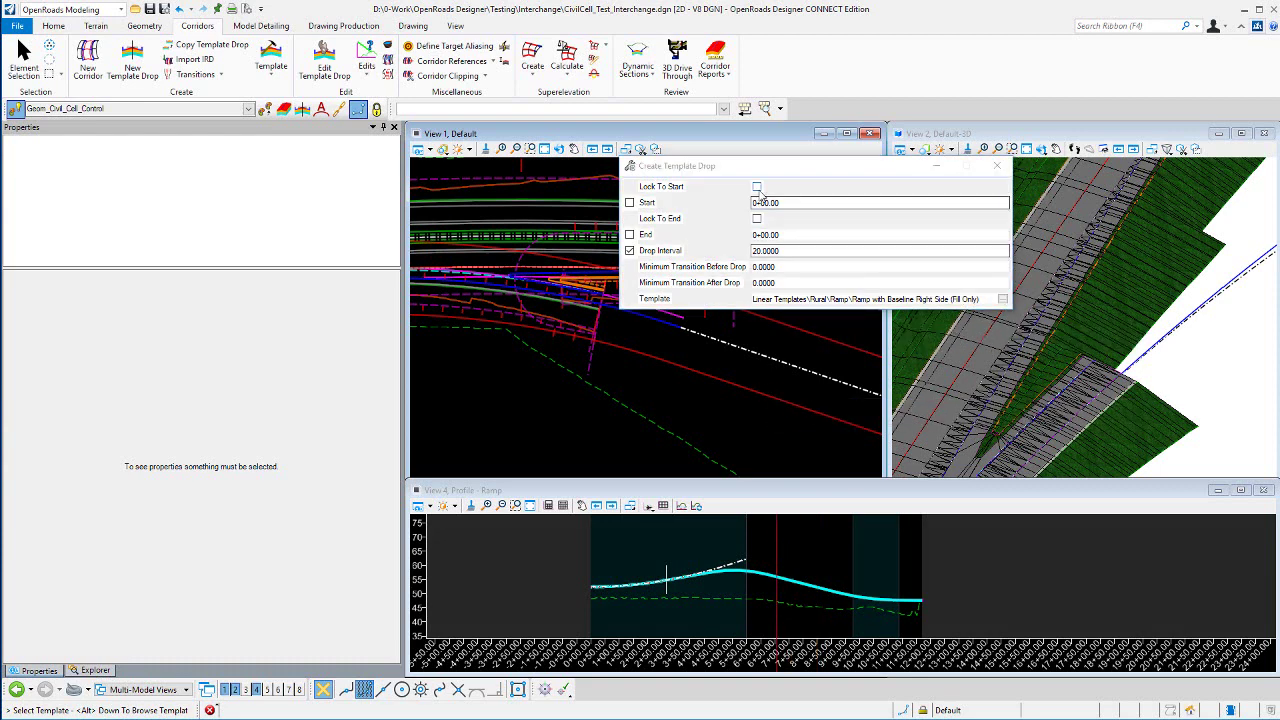
click(643, 345)
scroll(610, 390, up, 3)
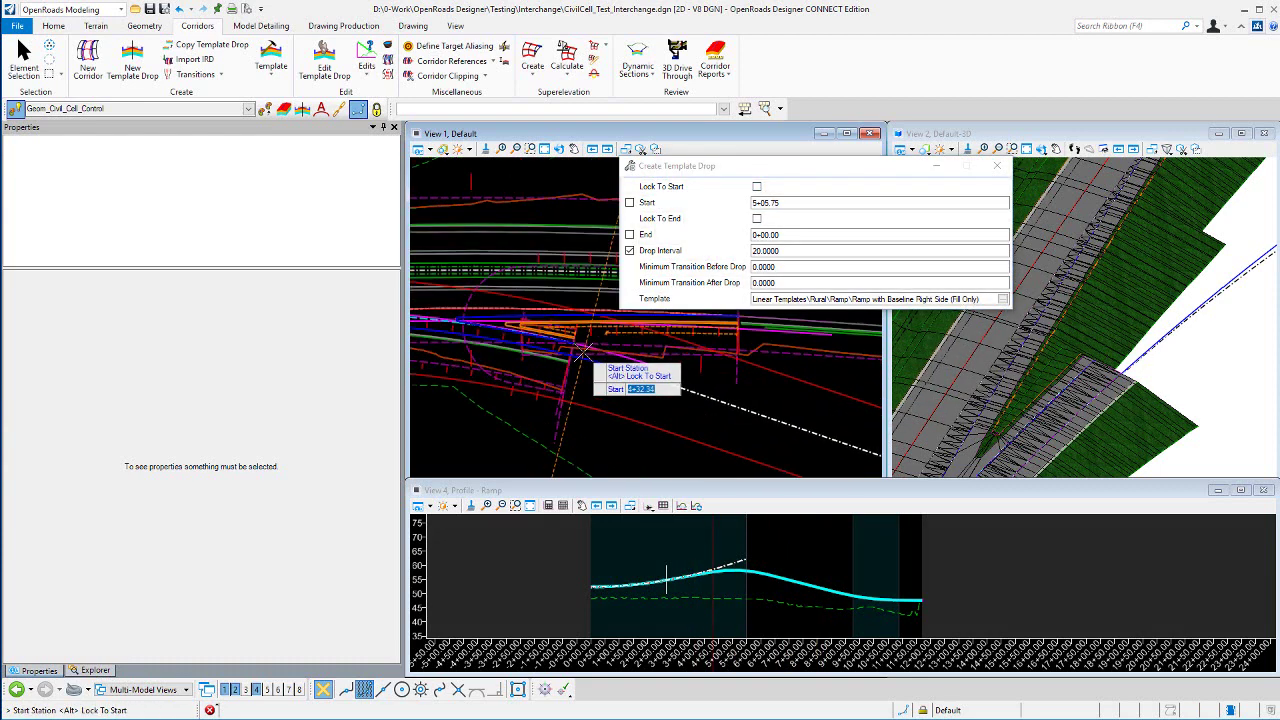
scroll(580, 360, up, 2)
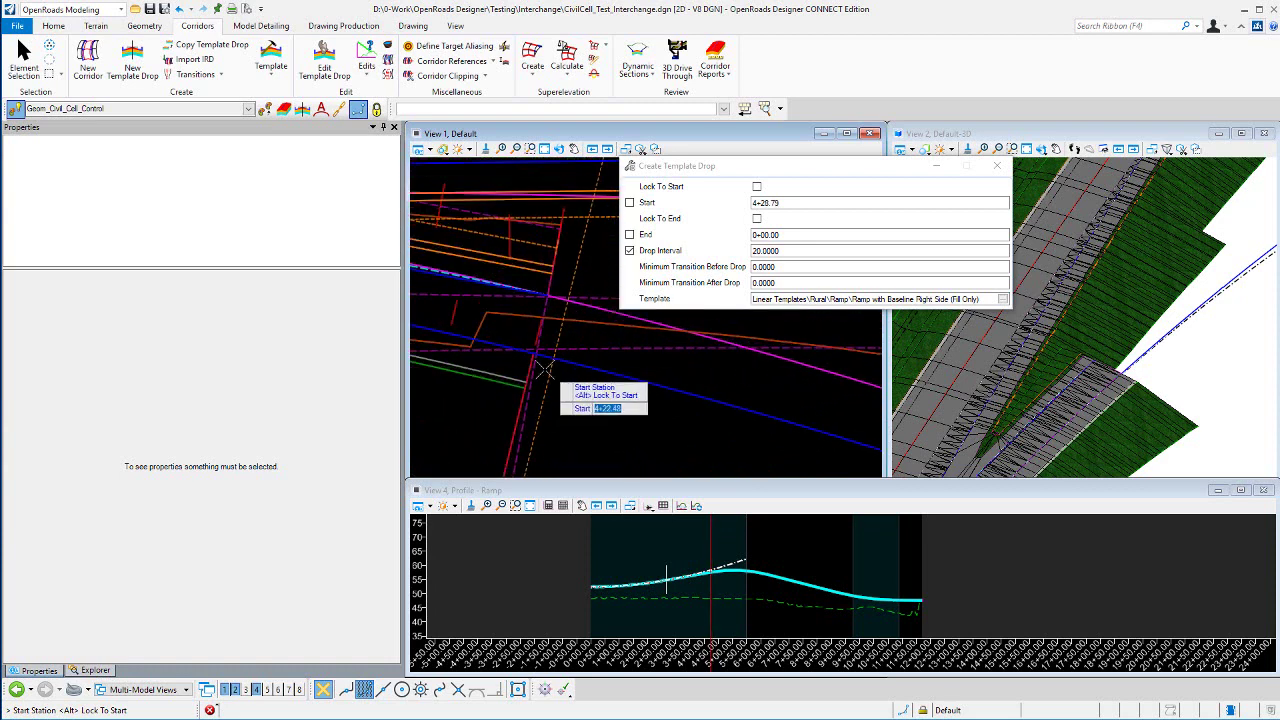
click(598, 342)
scroll(573, 355, down, 1)
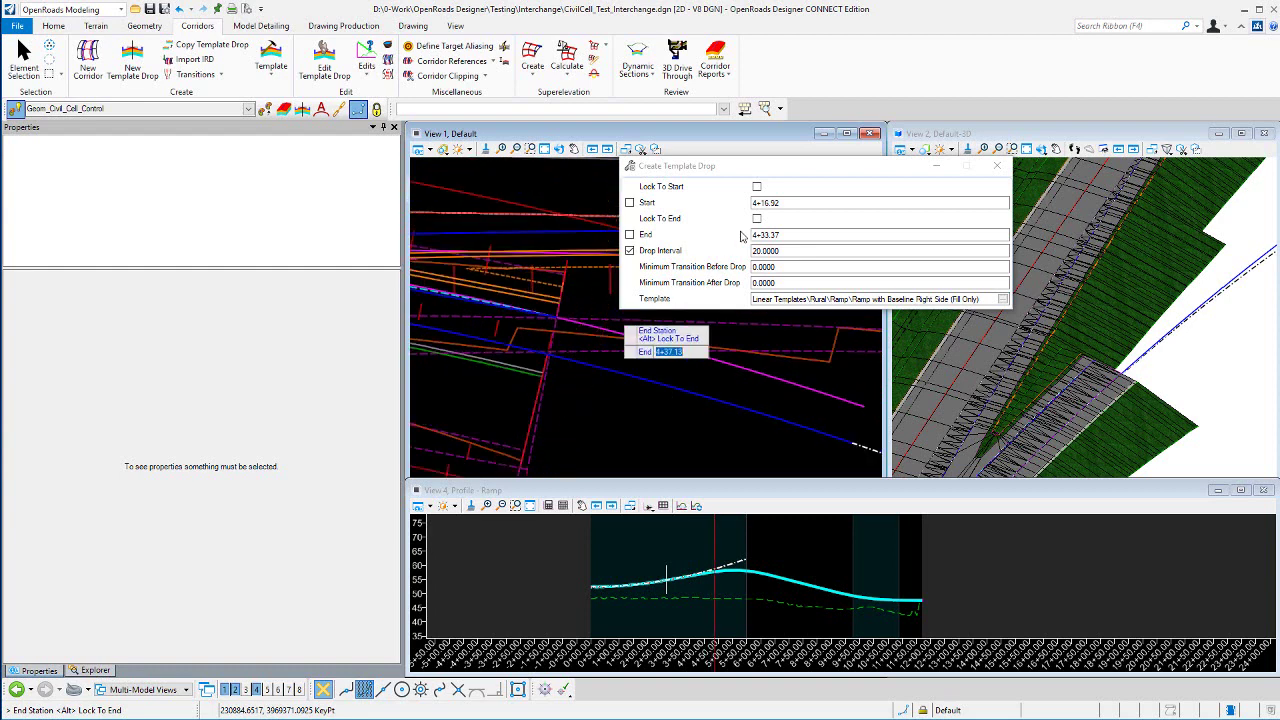
click(757, 219)
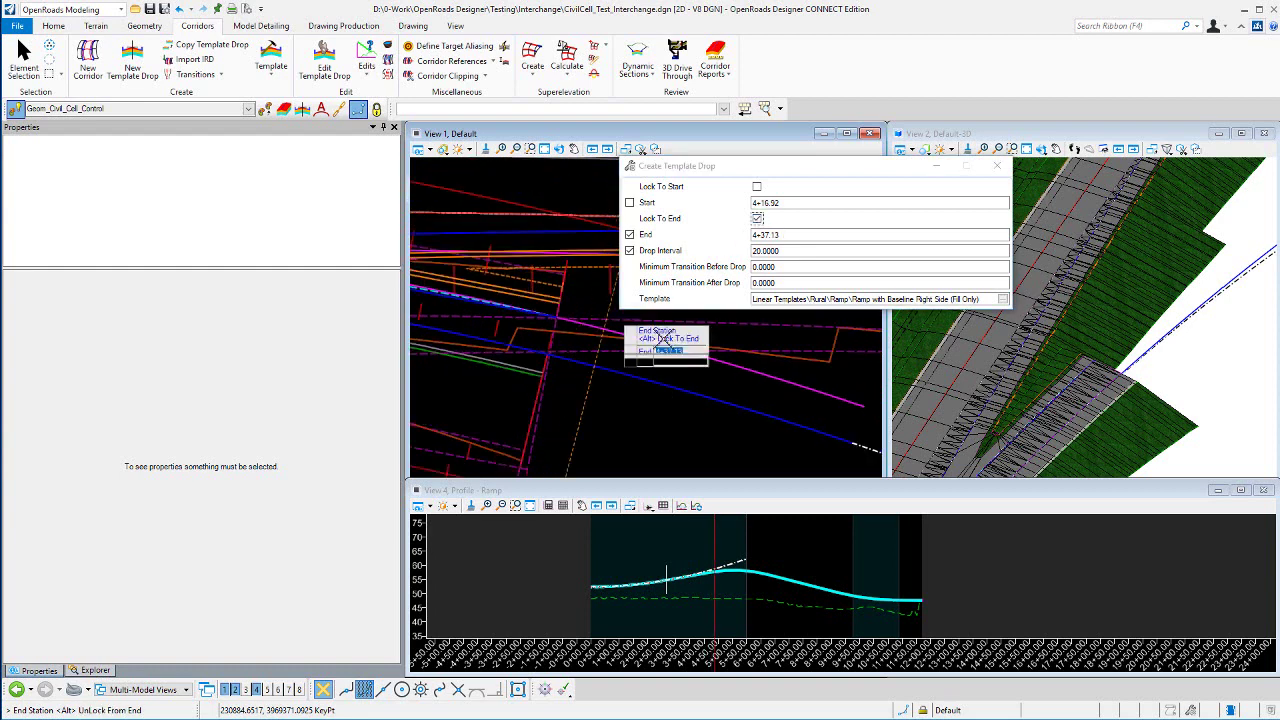
scroll(470, 355, down, 2)
click(531, 234)
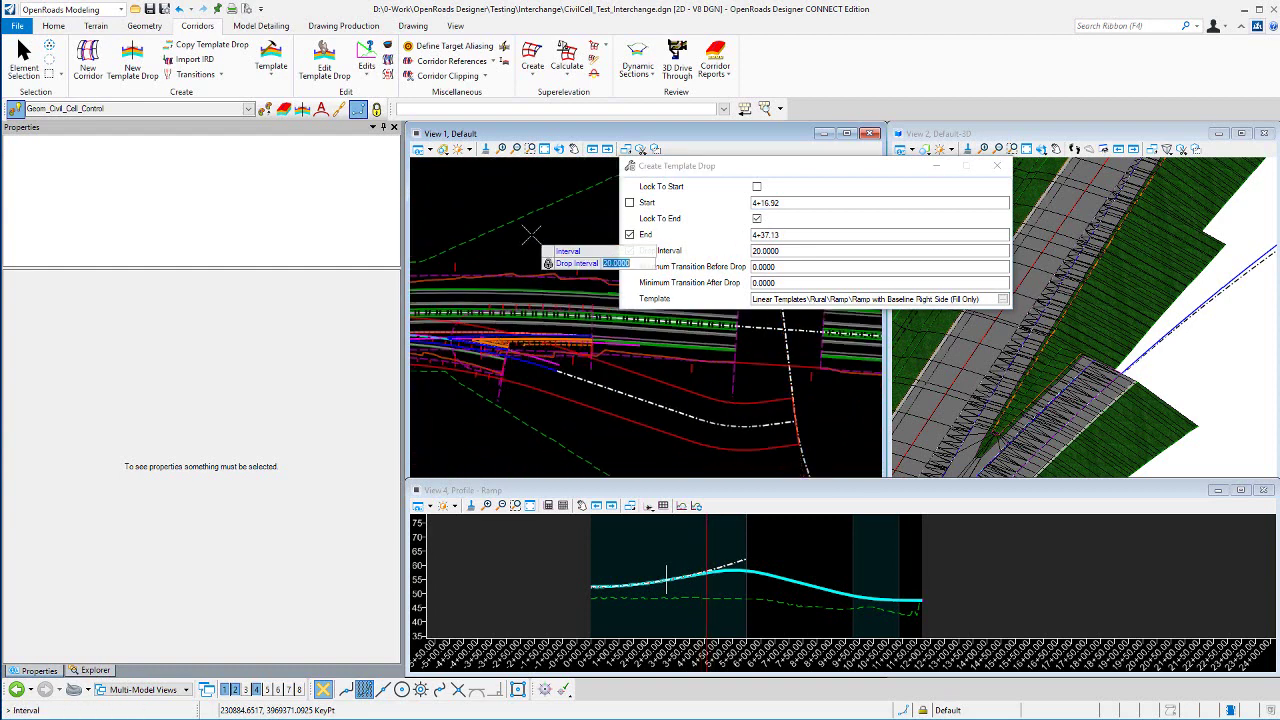
click(531, 234)
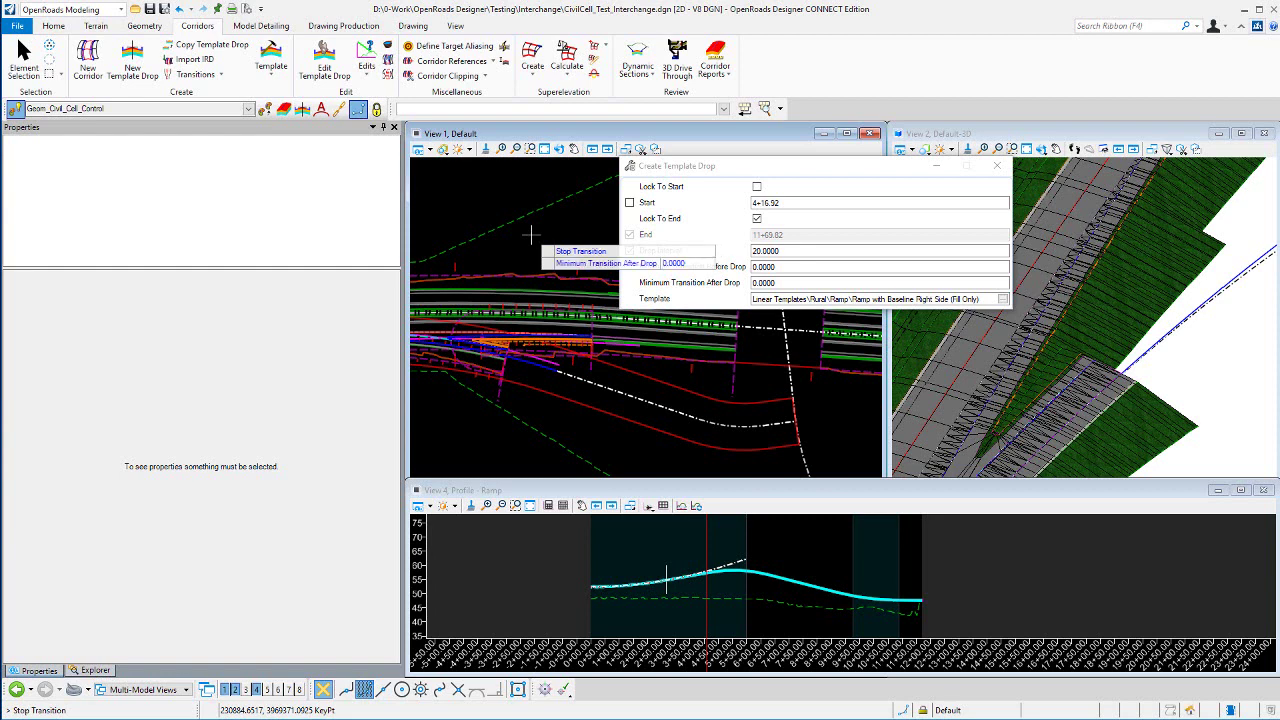
click(531, 234)
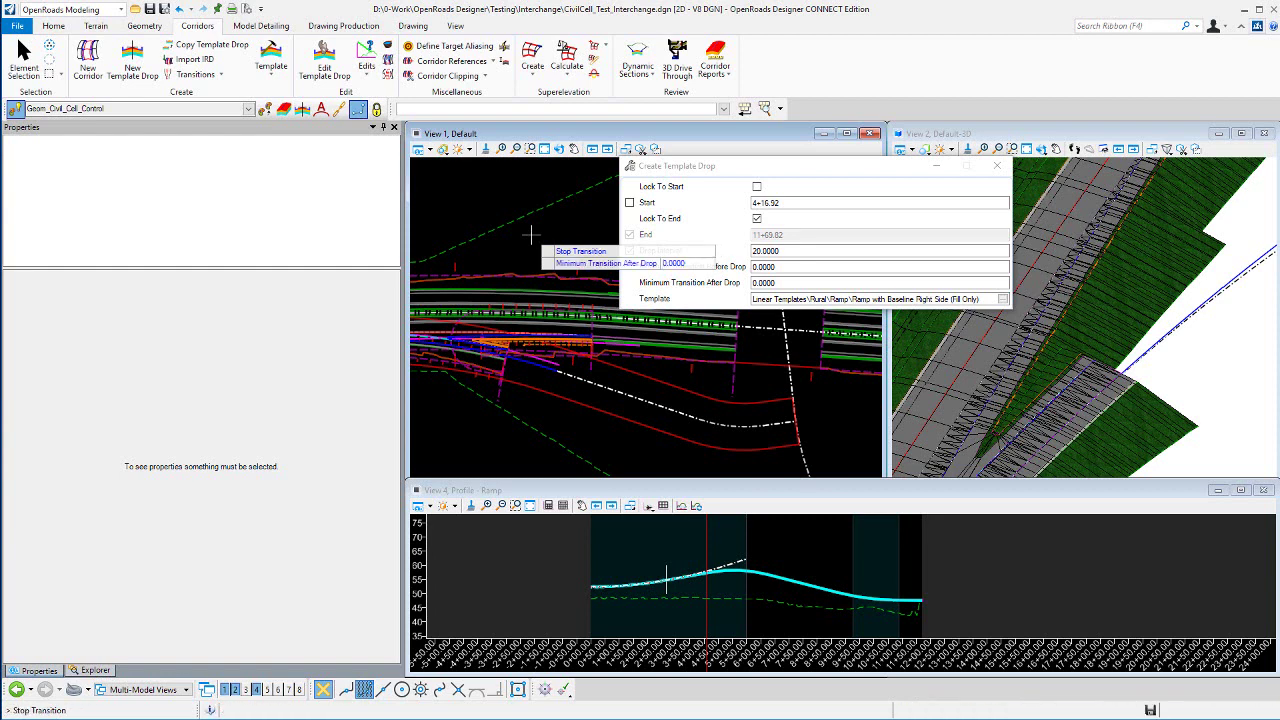
click(531, 234)
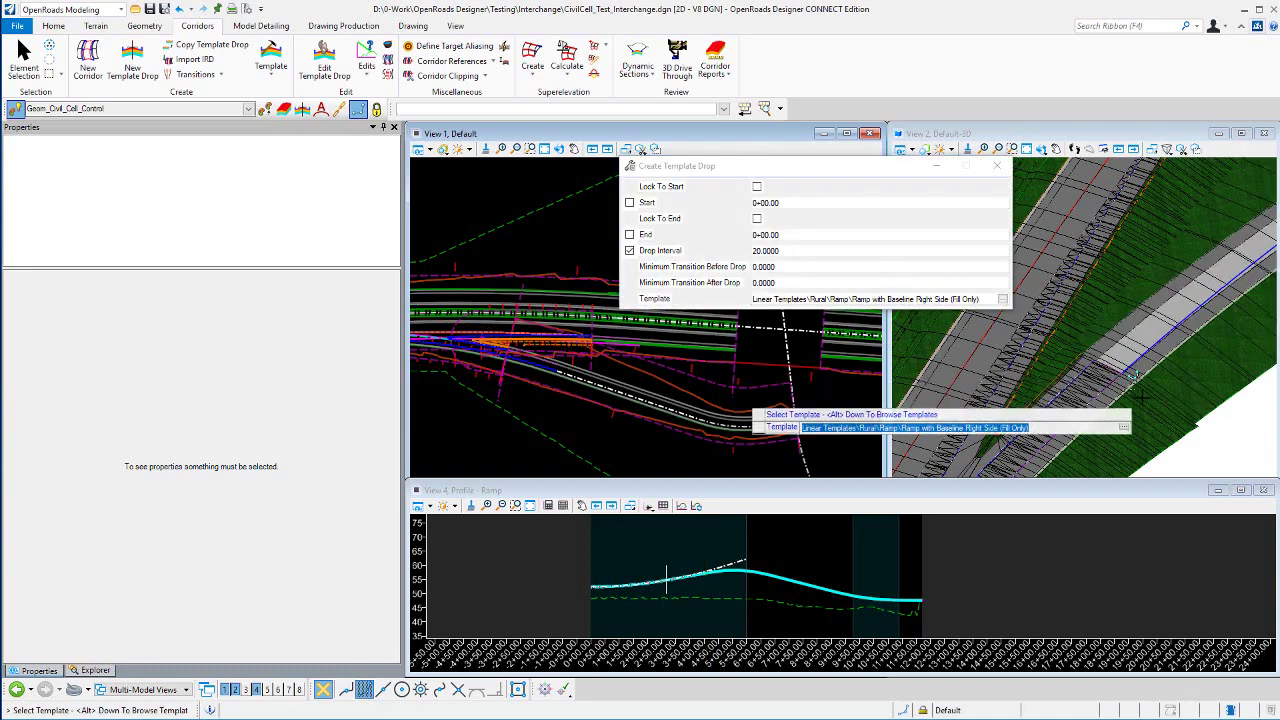
Rotate the 3D view to inspect the ramp corridor, then close the template drop tool
scroll(1141, 396, down, 3)
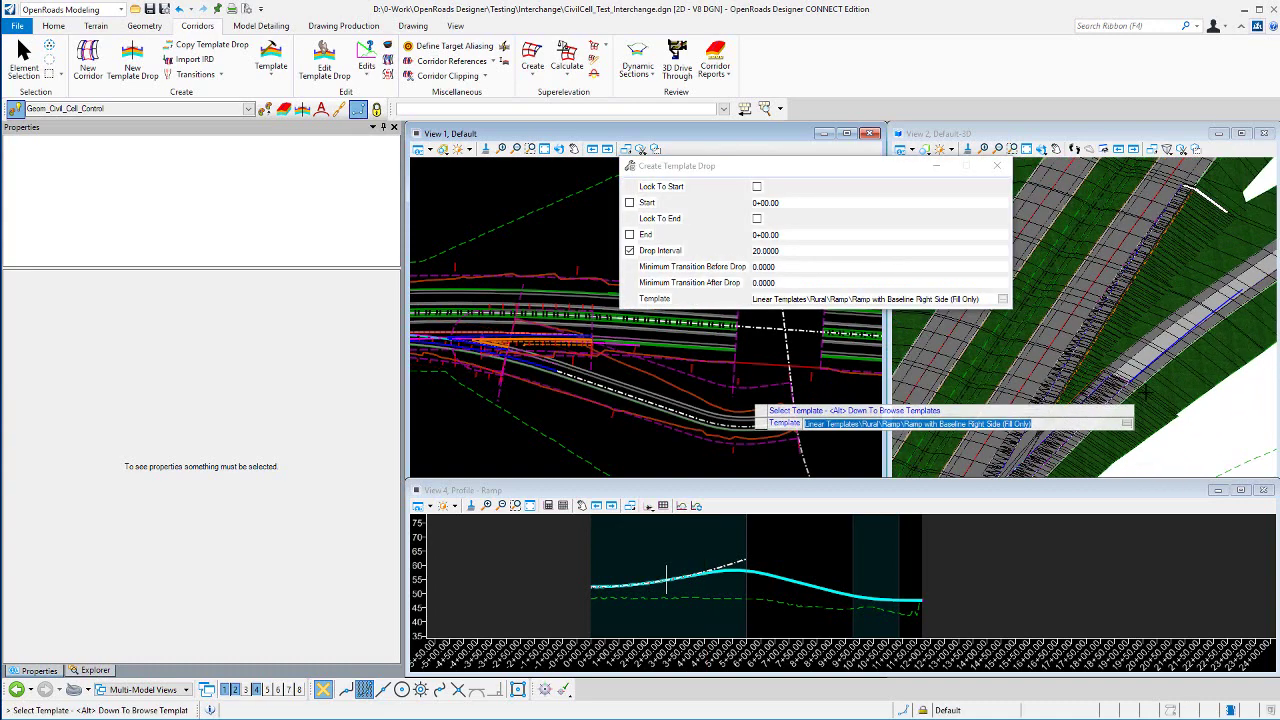
click(1040, 148)
click(1094, 391)
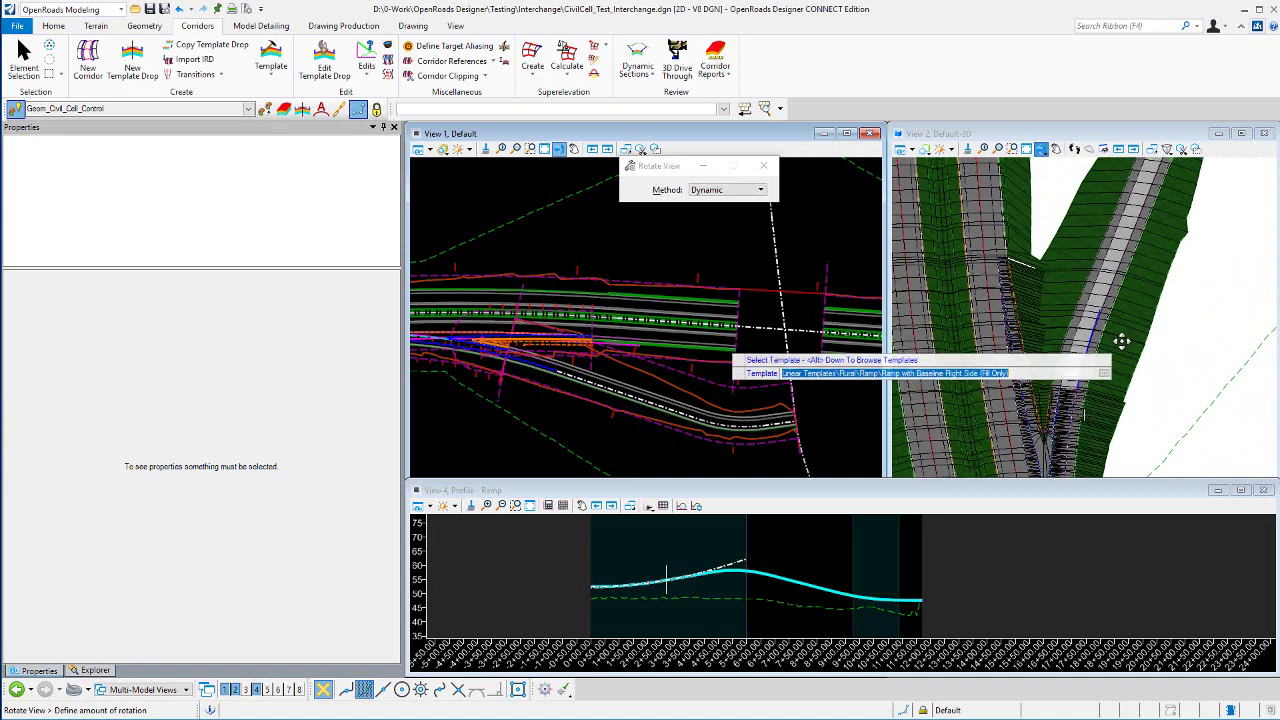
click(1175, 330)
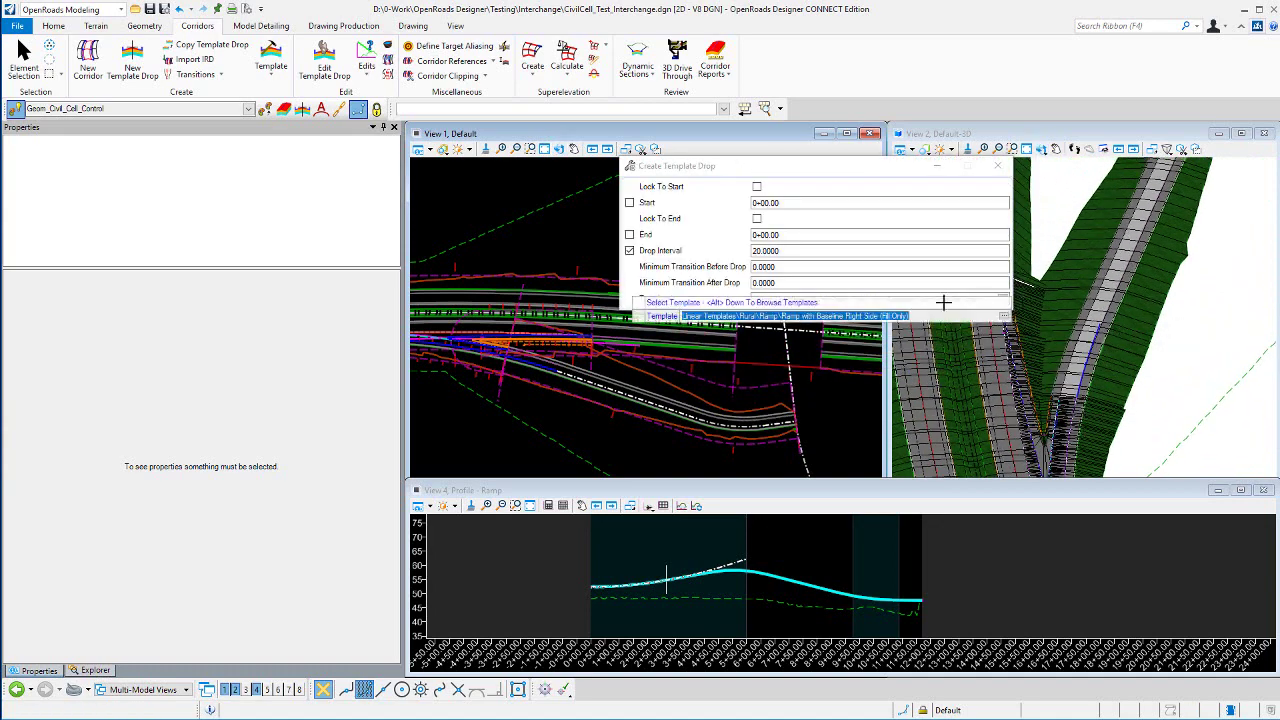
click(430, 47)
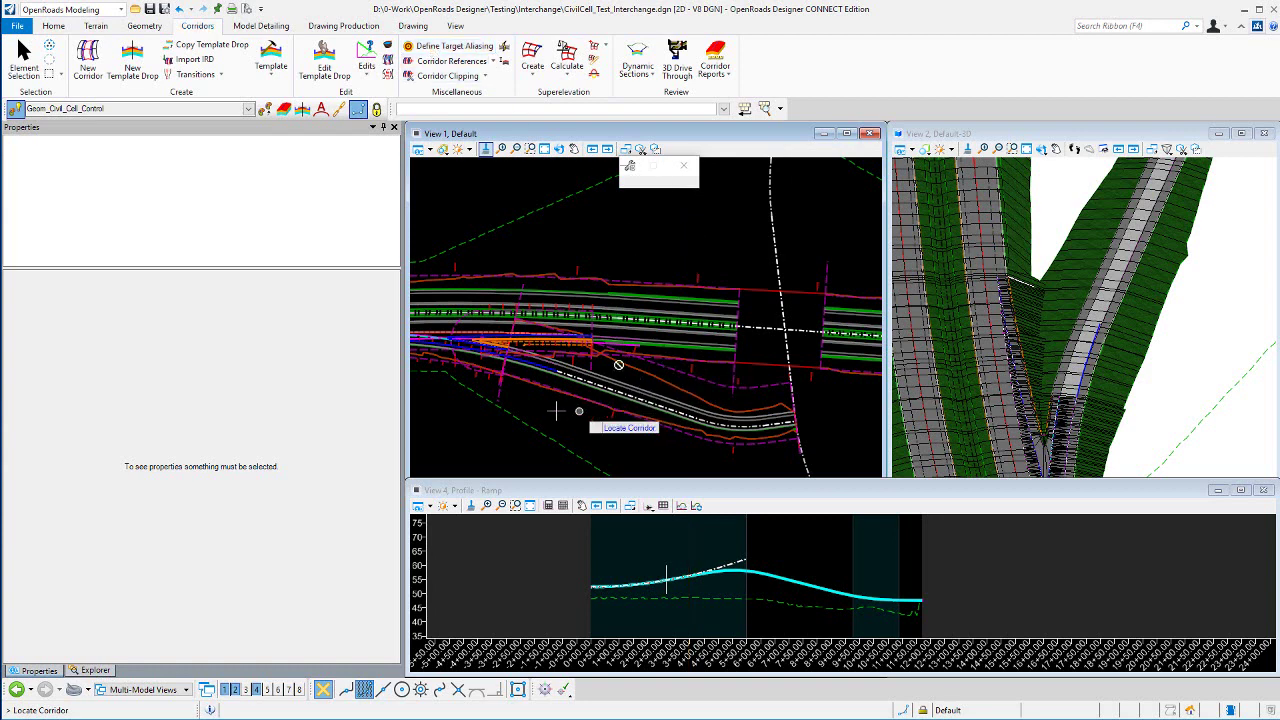
click(612, 418)
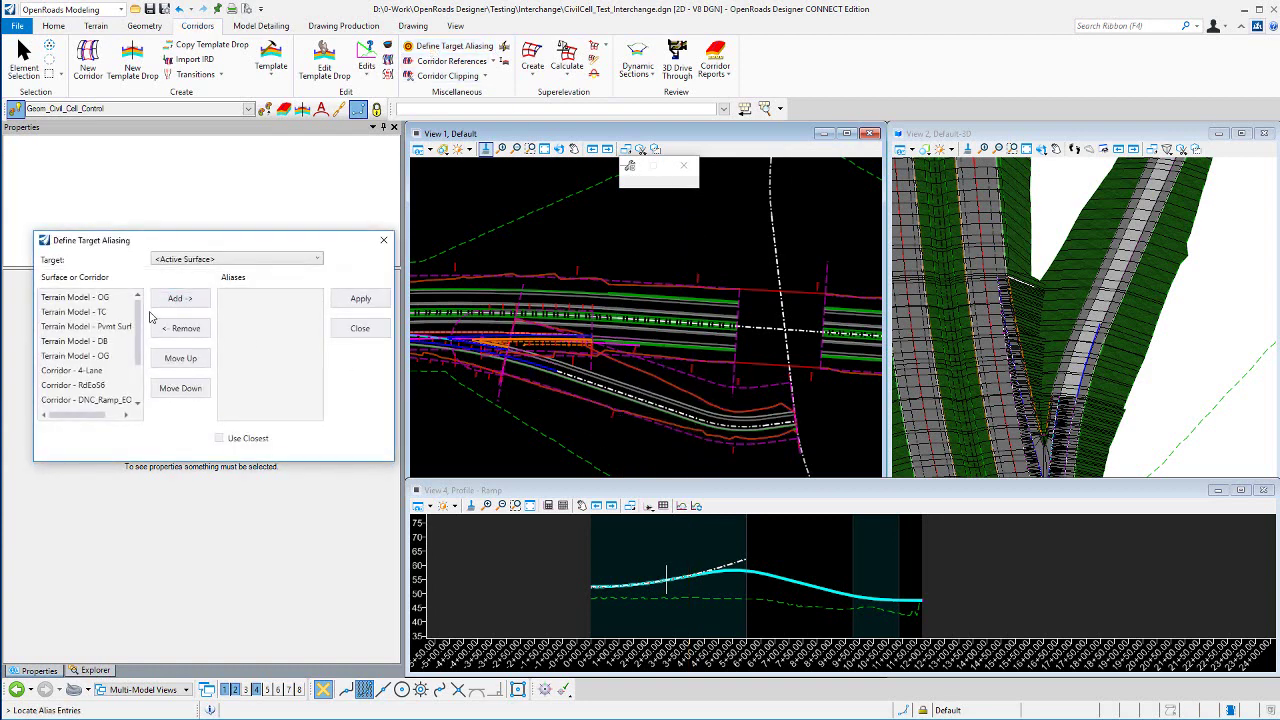
Add Corridor - DNC_Taper, Corridor - 4-Lane and Terrain Model - OG as target aliases and apply
scroll(140, 330, down, 2)
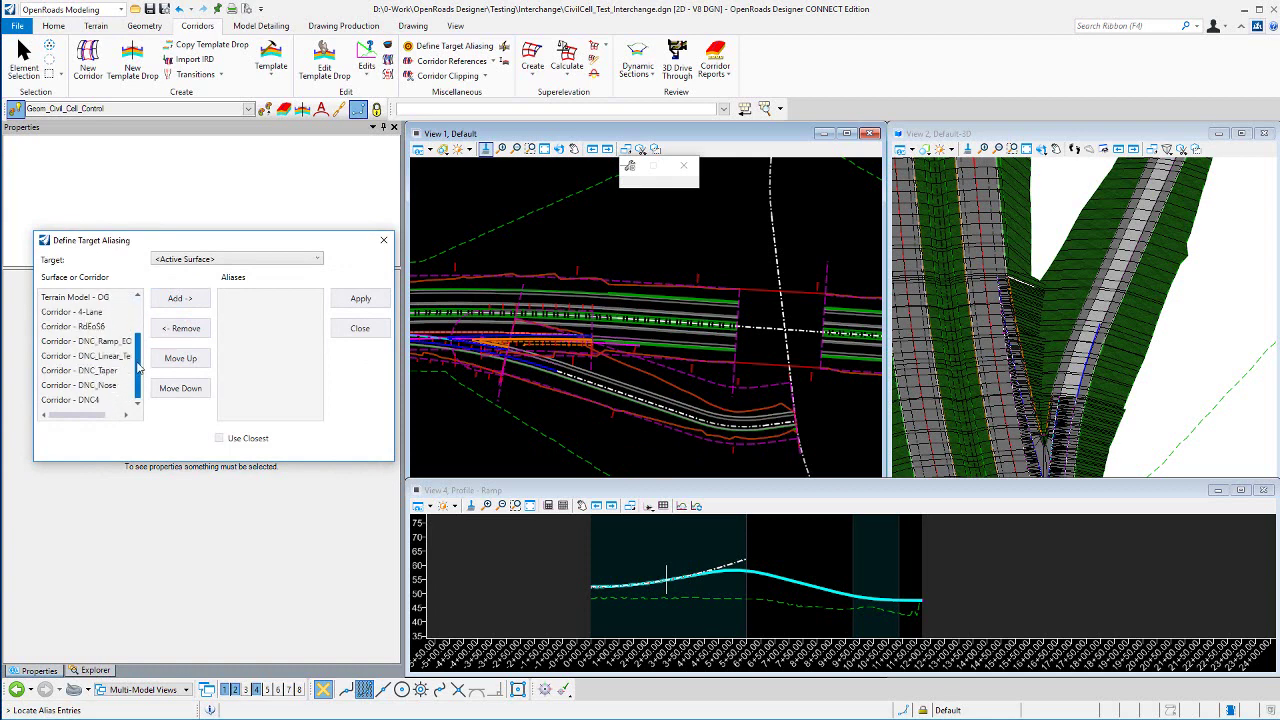
click(120, 372)
click(176, 298)
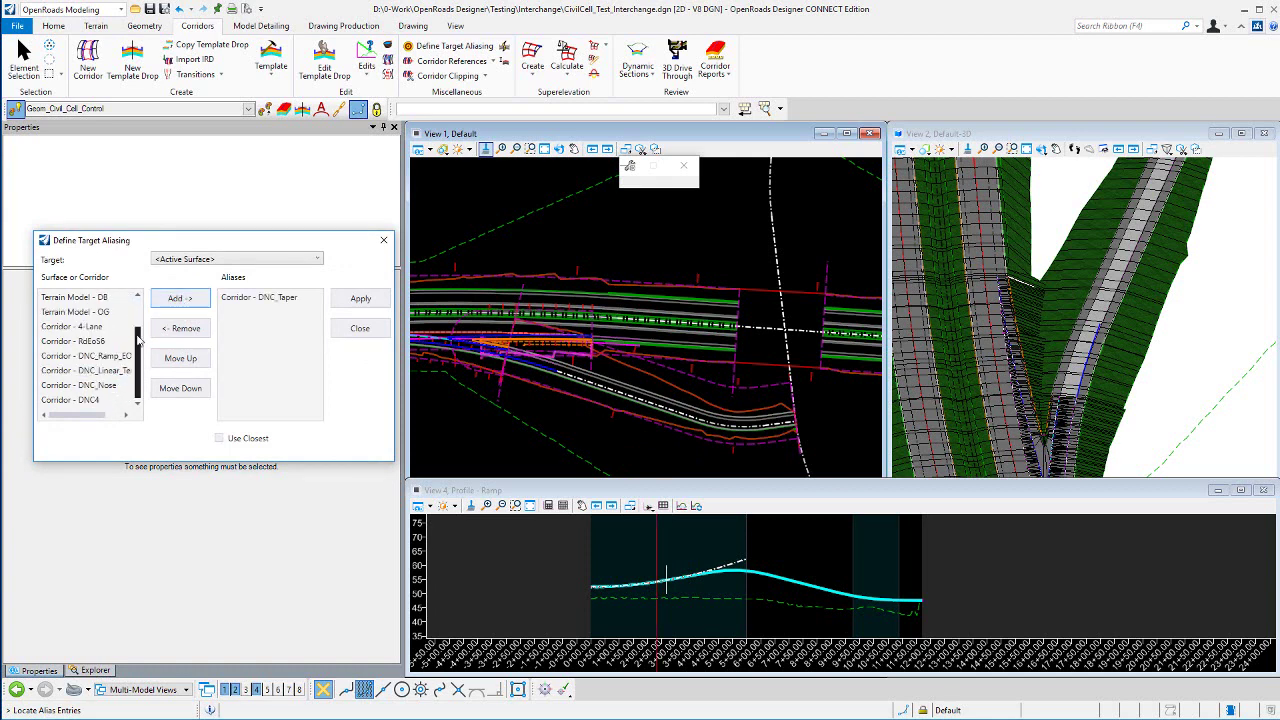
click(86, 327)
click(176, 300)
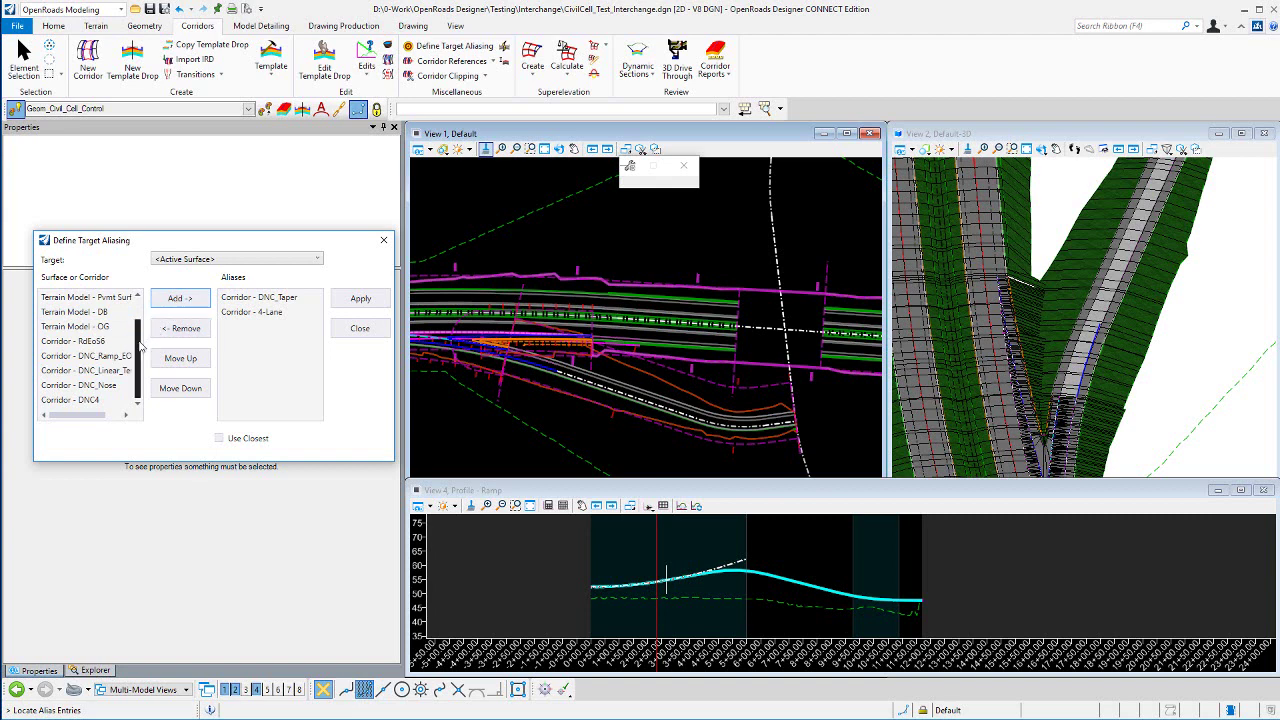
scroll(140, 345, up, 1)
click(108, 299)
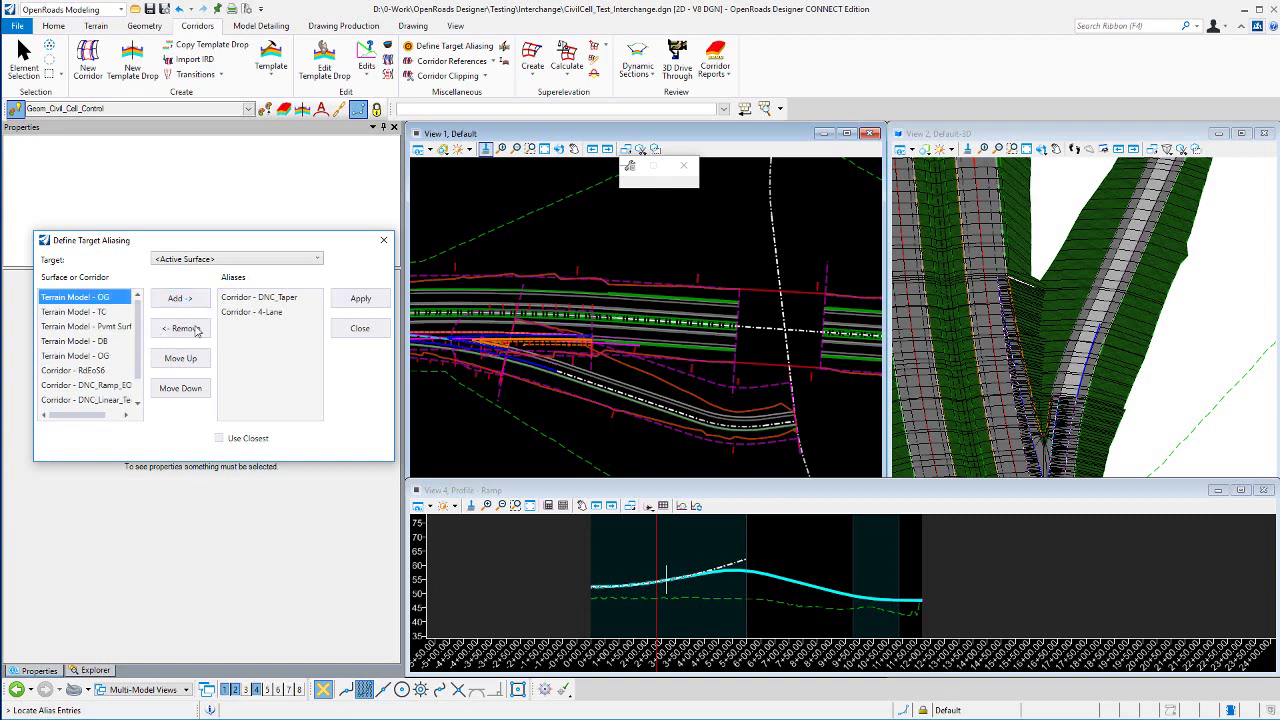
click(176, 298)
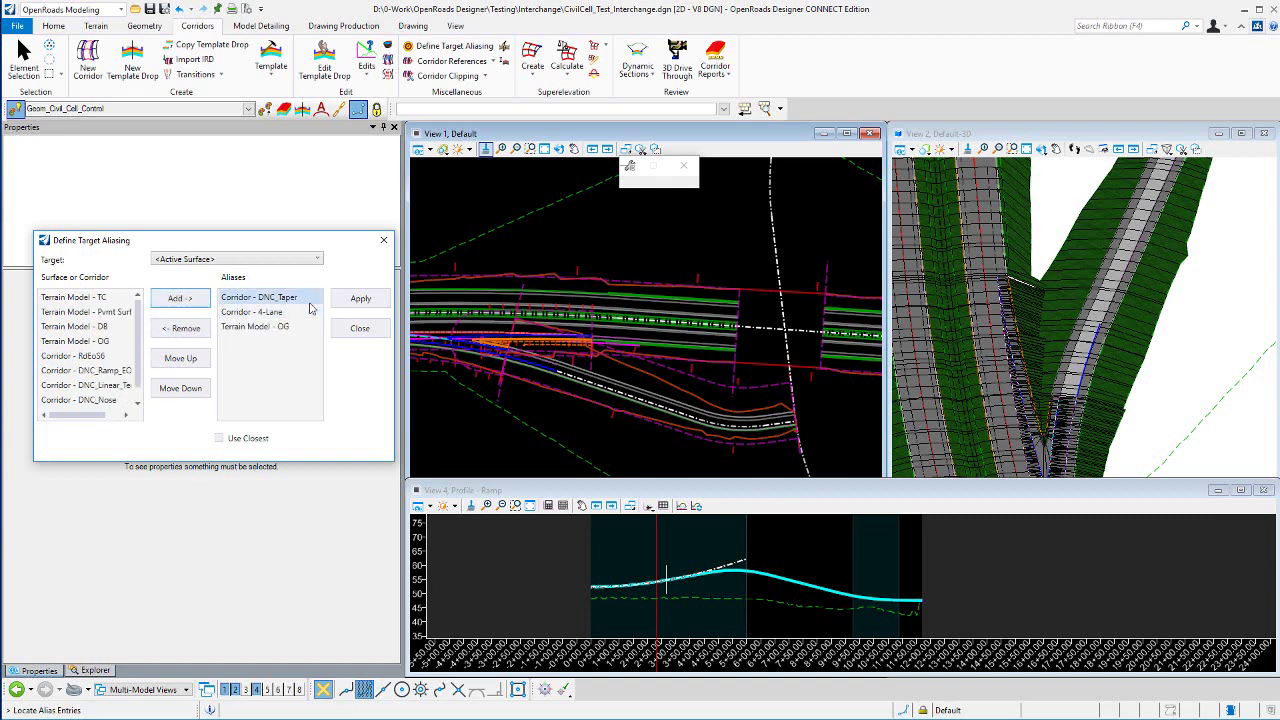
click(361, 300)
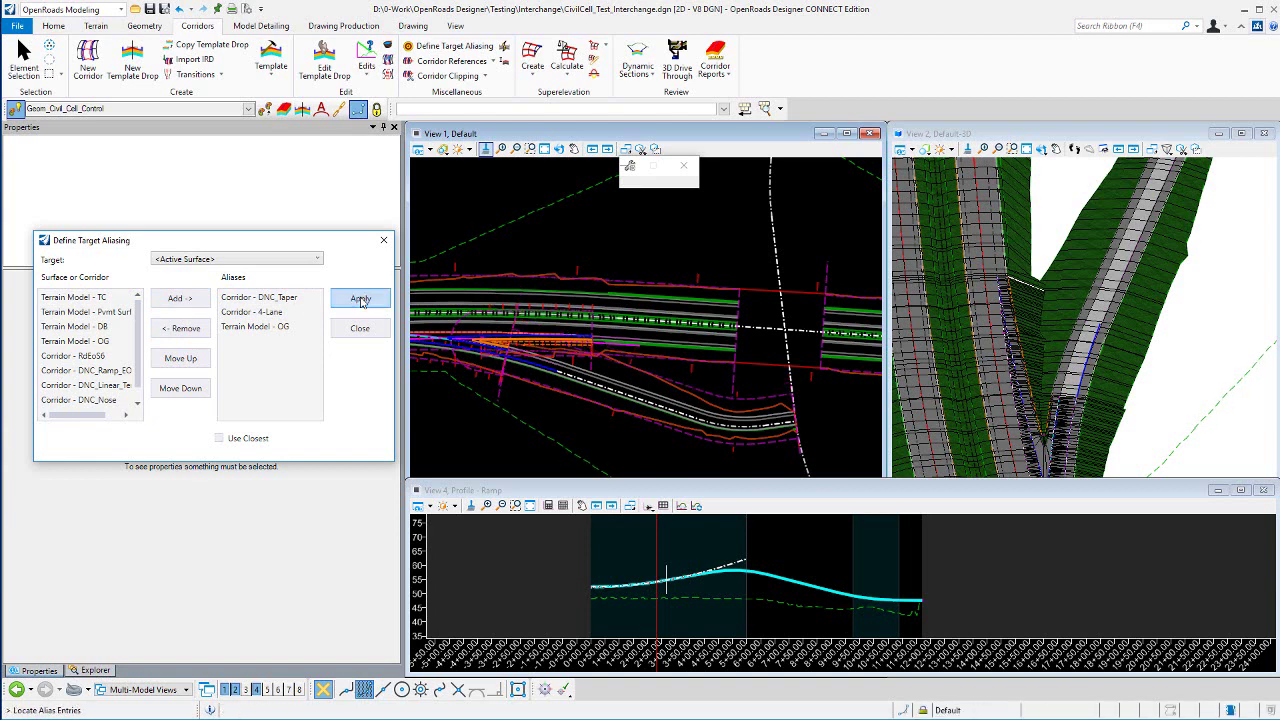
click(381, 242)
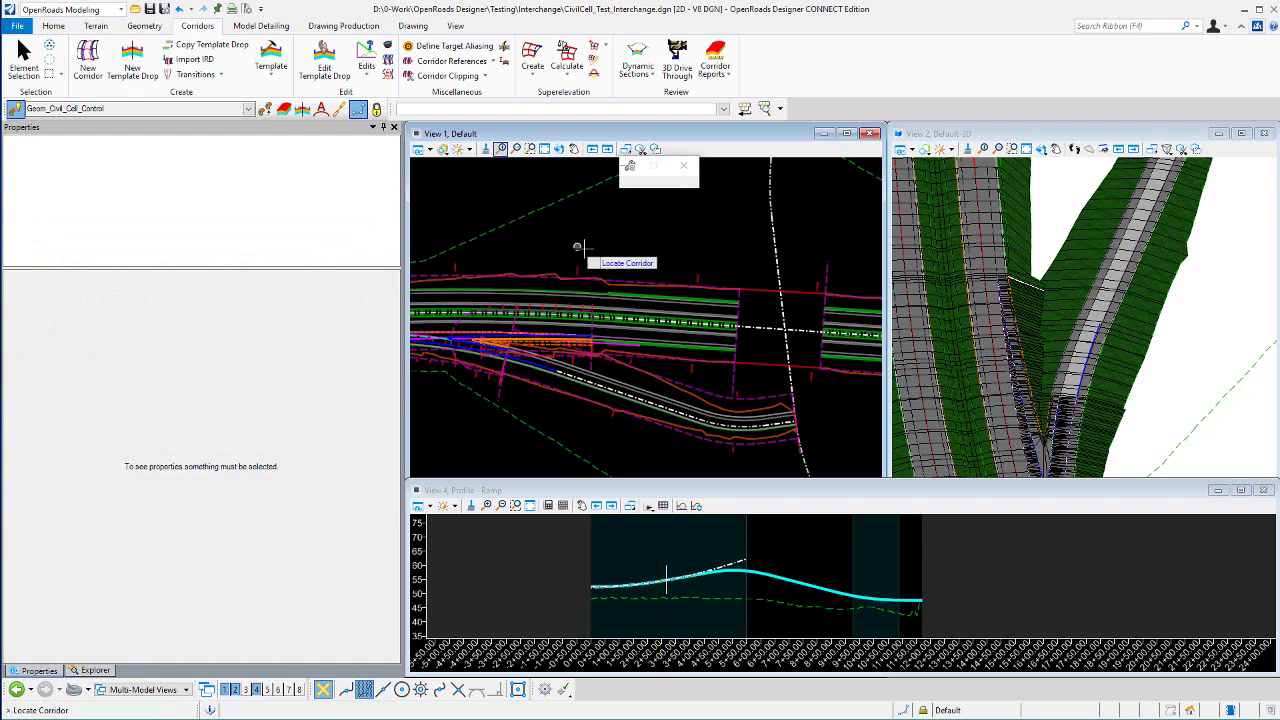
Add a clipping reference, picking the corridor to clip and then its first clipping reference
click(485, 77)
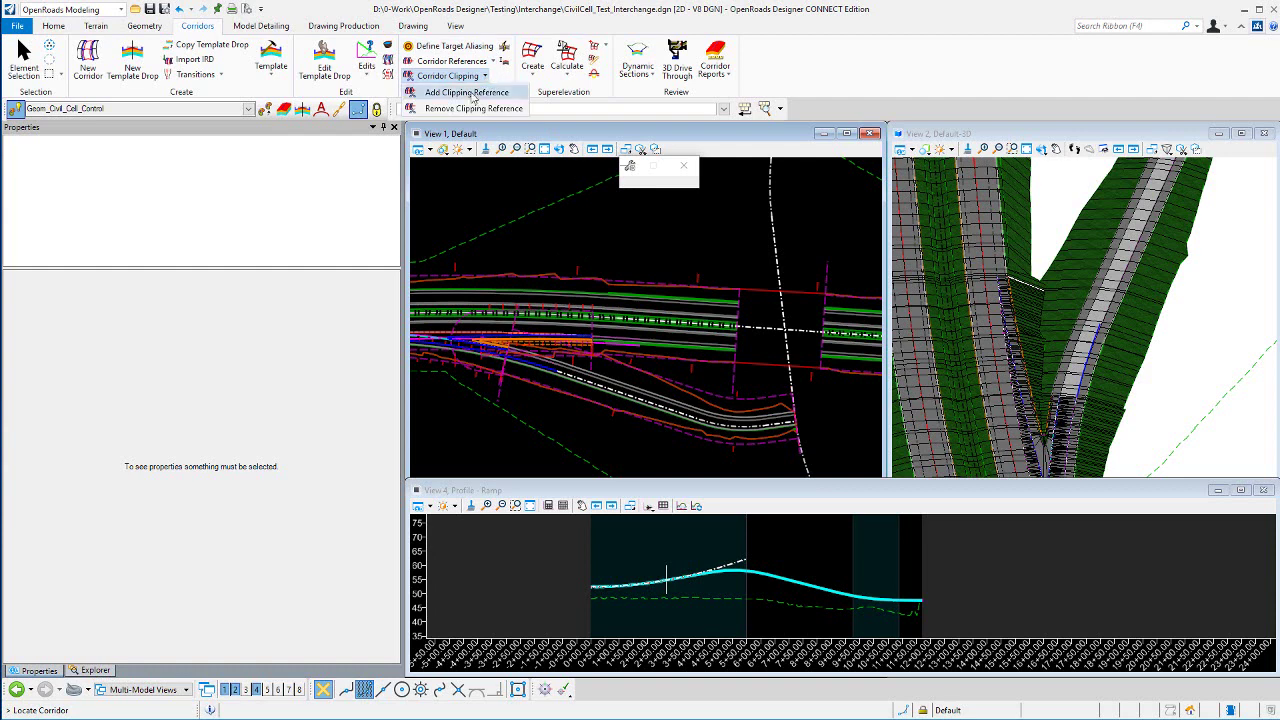
click(468, 92)
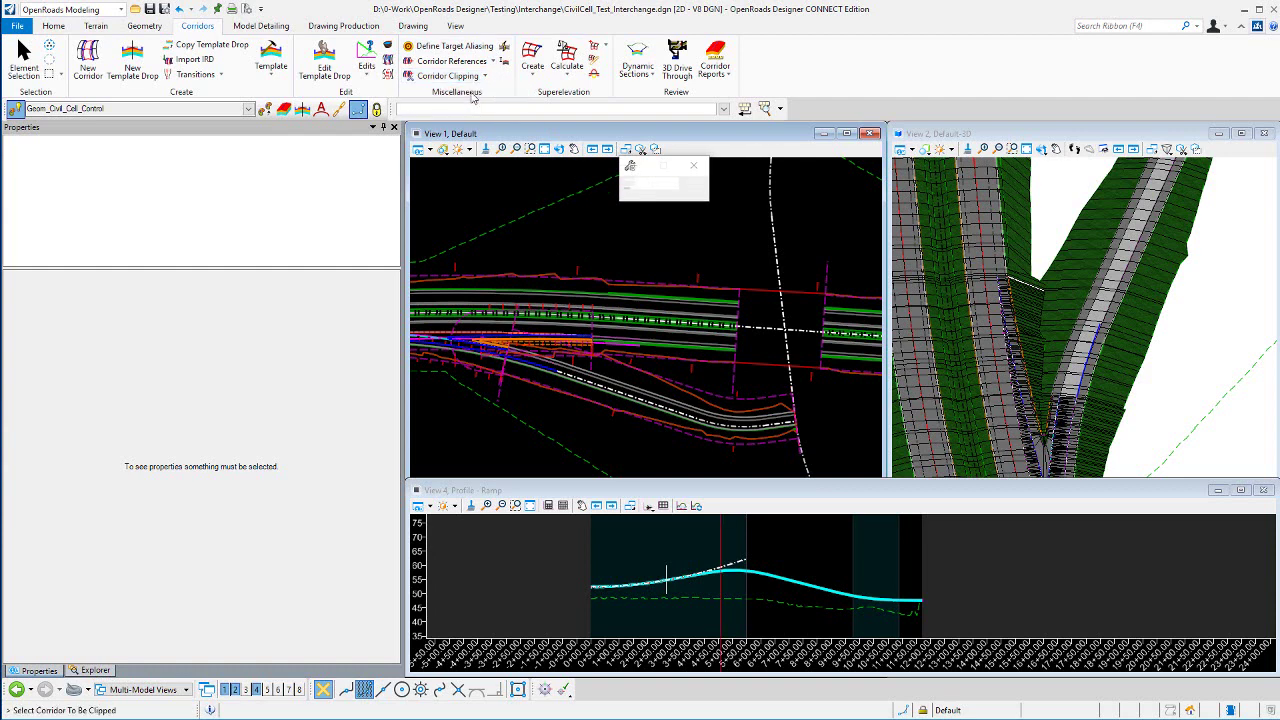
scroll(610, 350, up, 3)
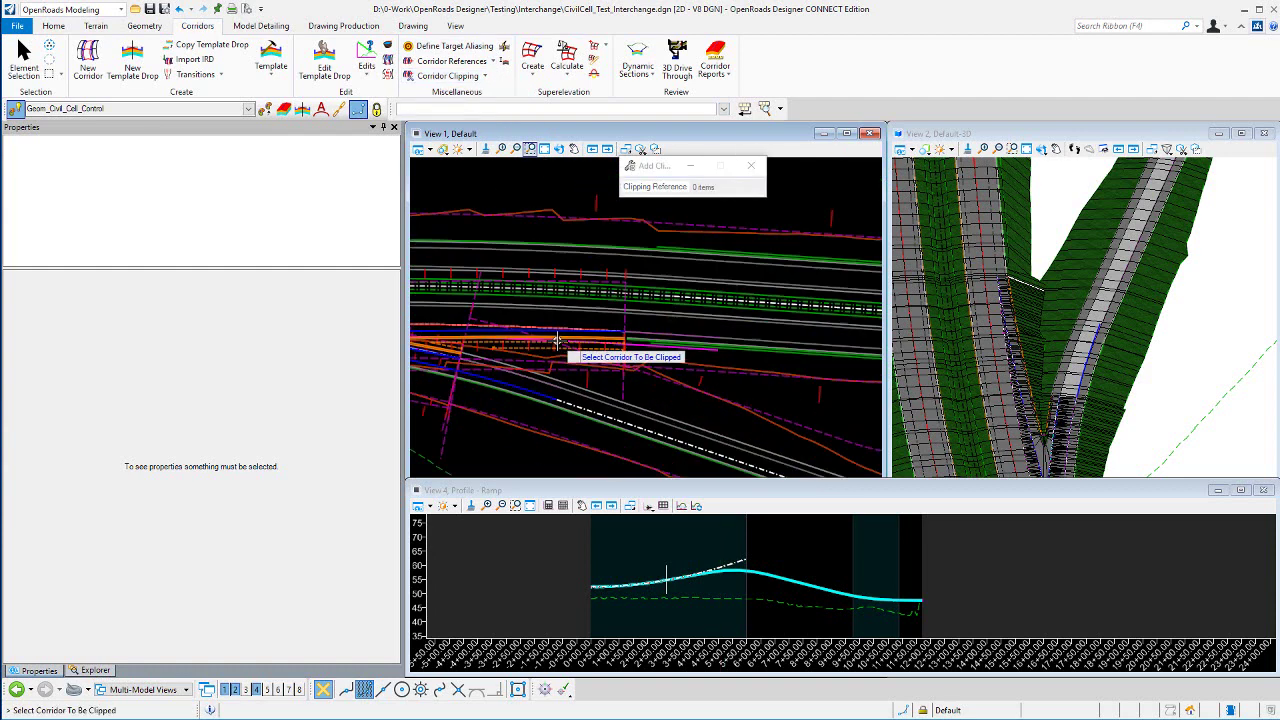
scroll(610, 354, down, 2)
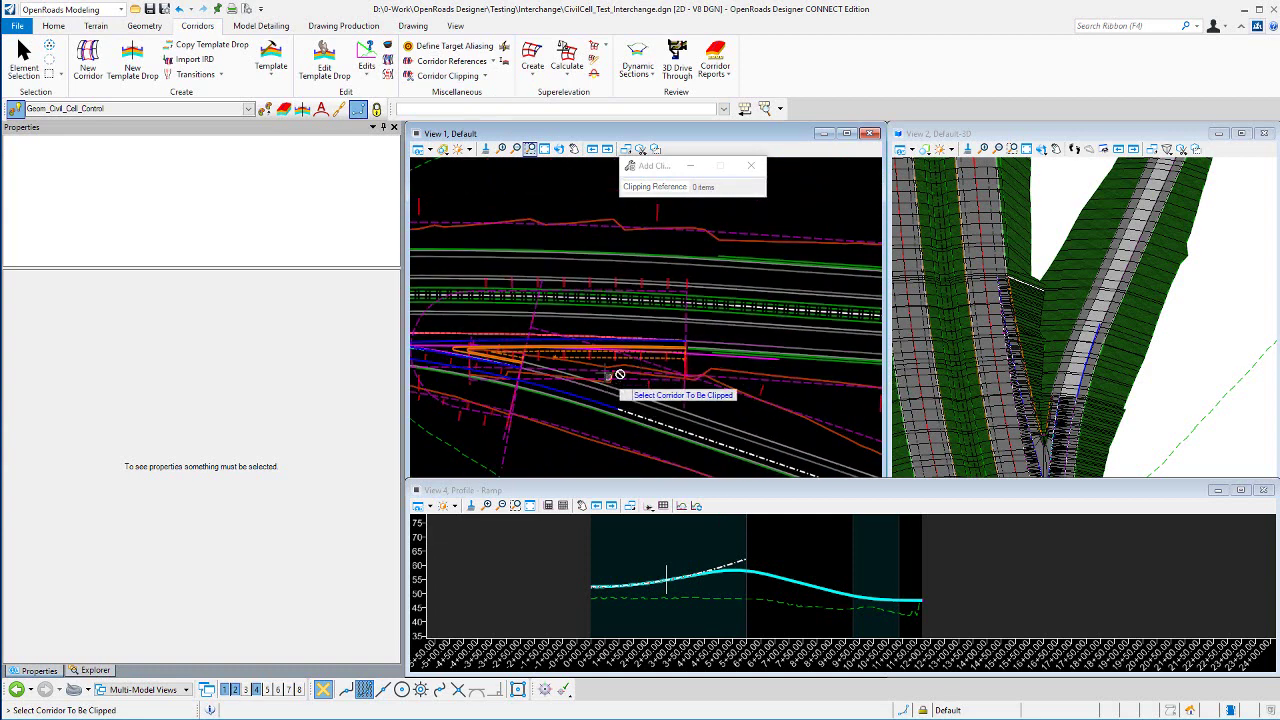
scroll(612, 363, up, 3)
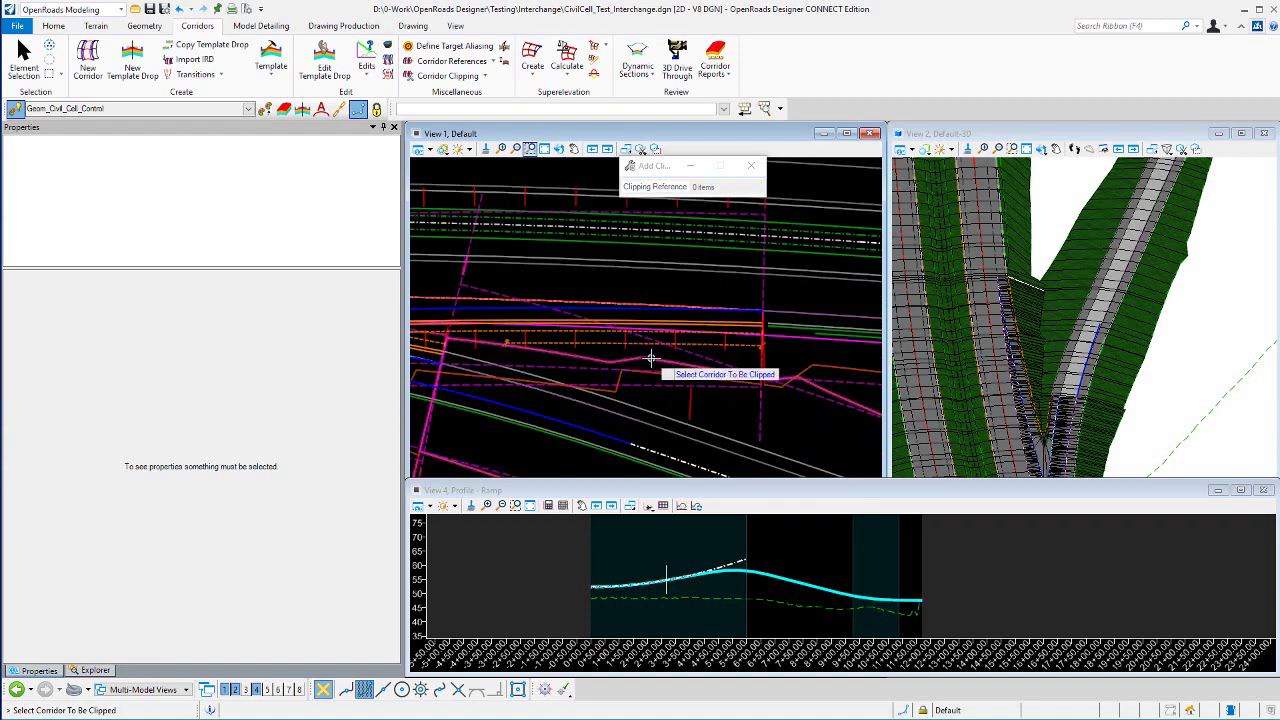
click(645, 378)
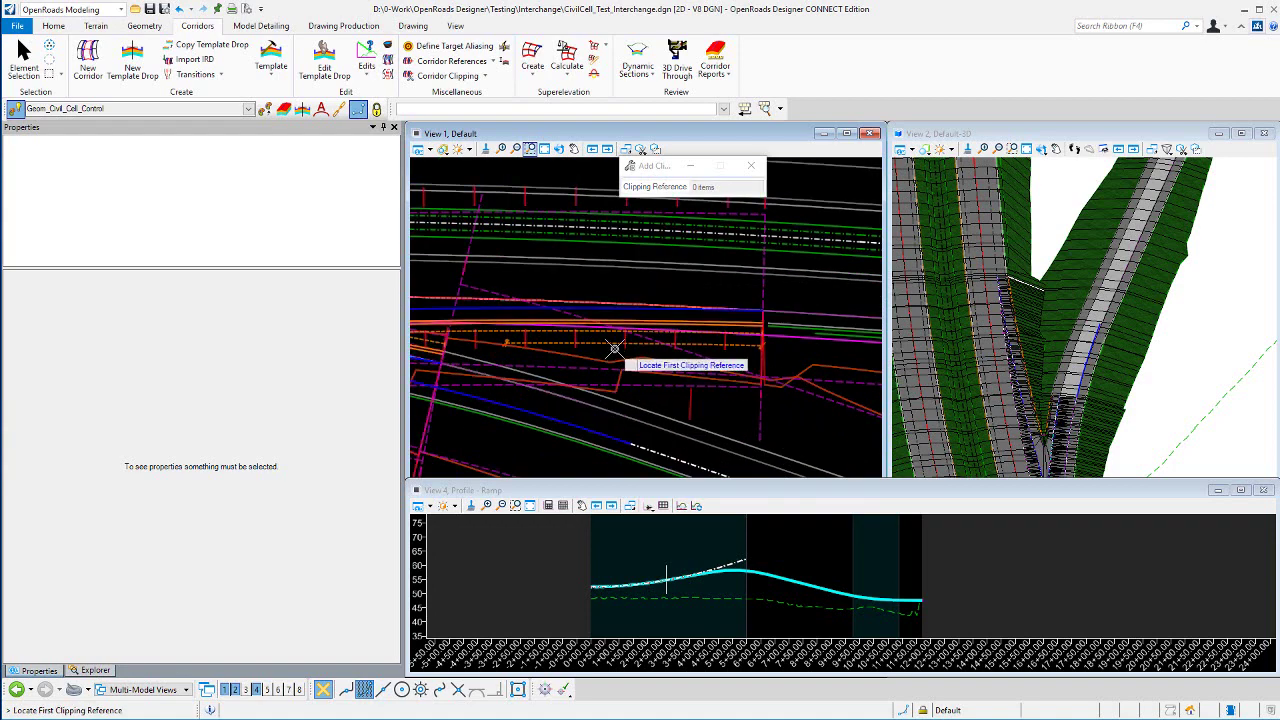
scroll(614, 349, down, 3)
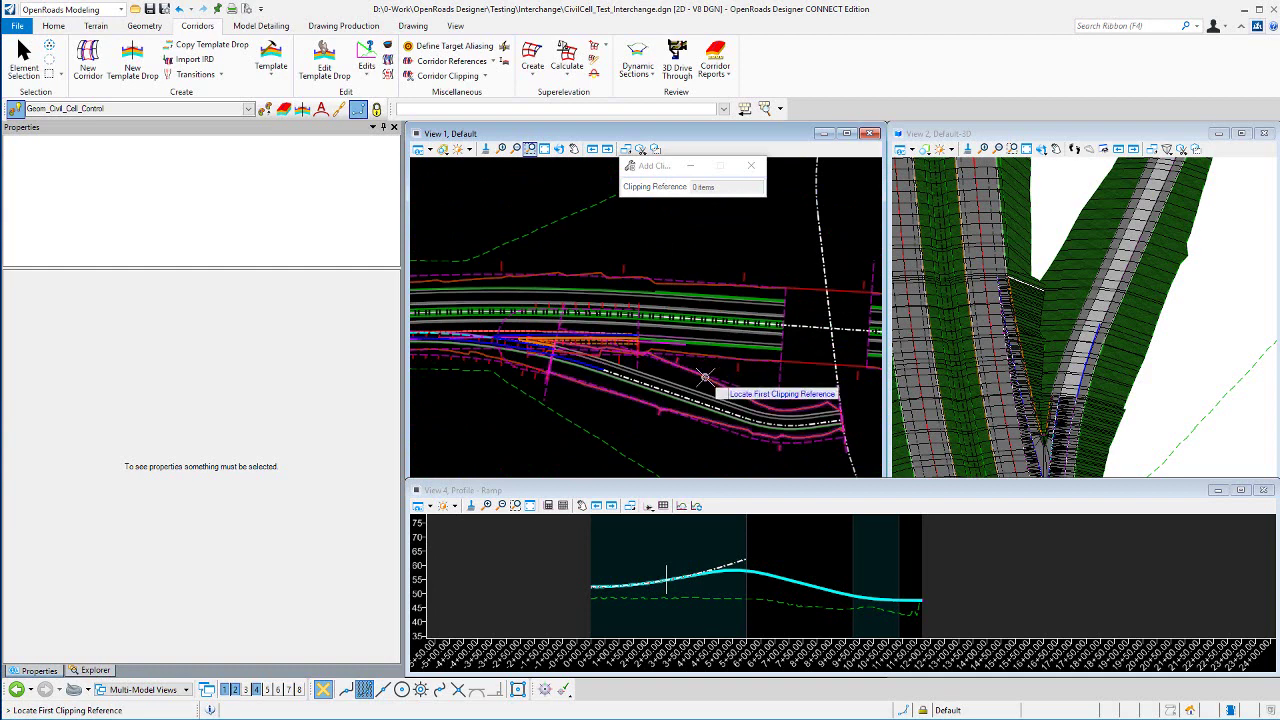
click(706, 378)
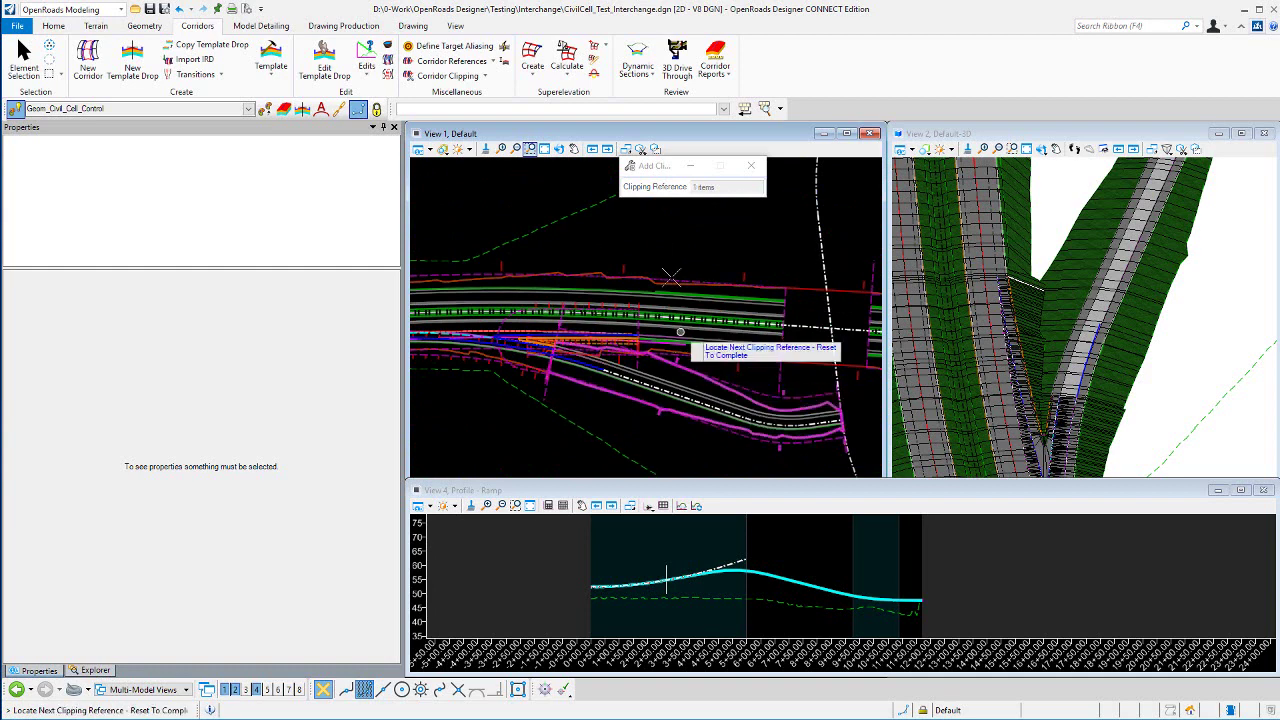
Complete the clipping and zoom out to review the whole interchange corridor with the ramp
right_click(655, 231)
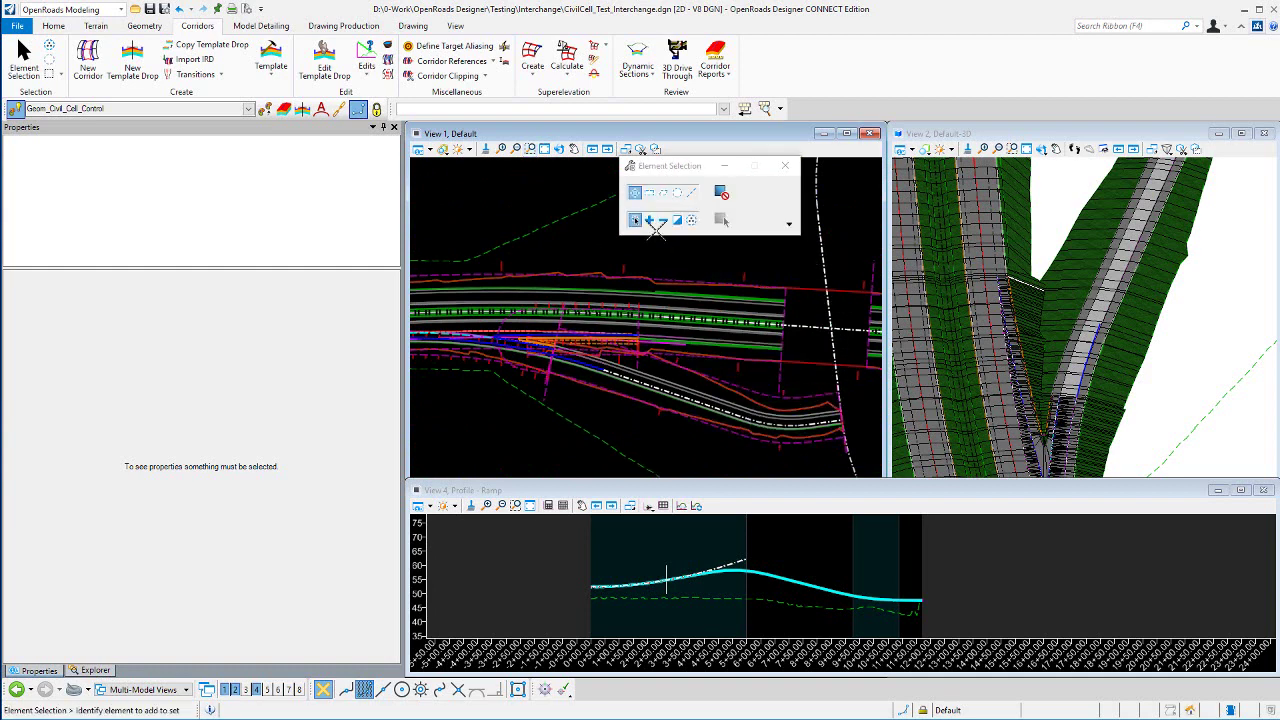
scroll(1037, 336, up, 2)
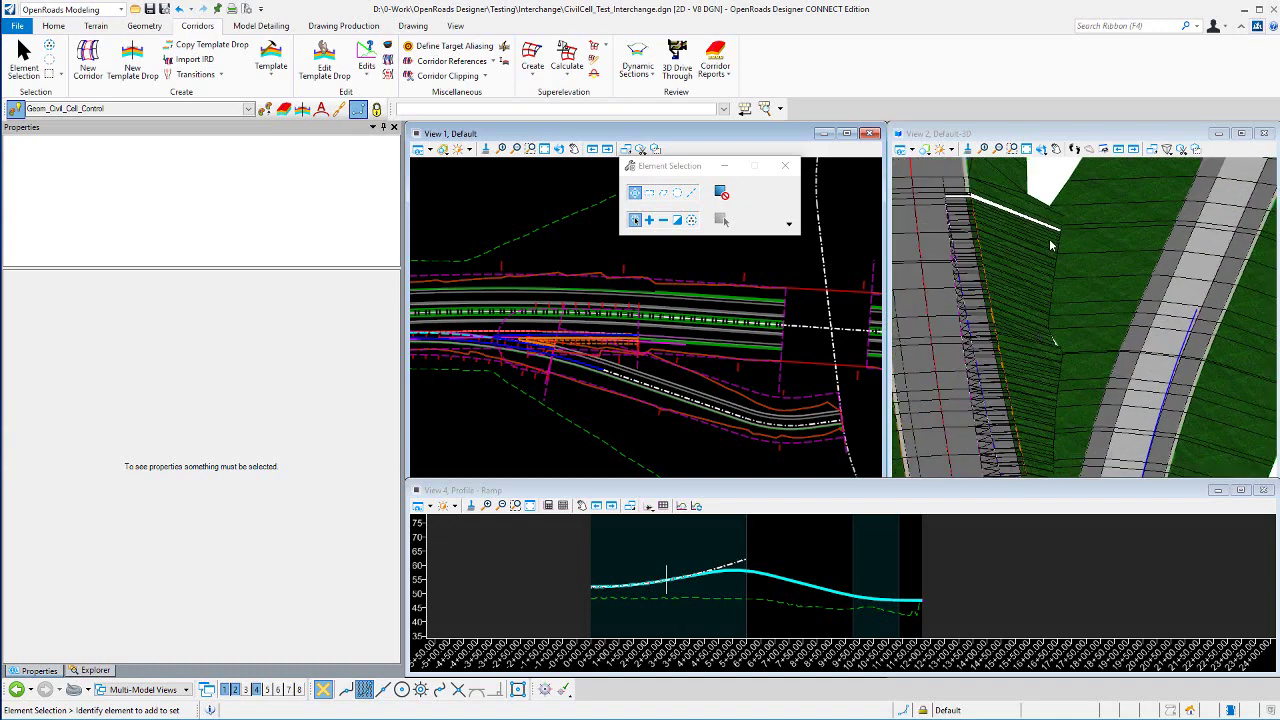
scroll(1051, 245, down, 2)
scroll(1080, 337, down, 4)
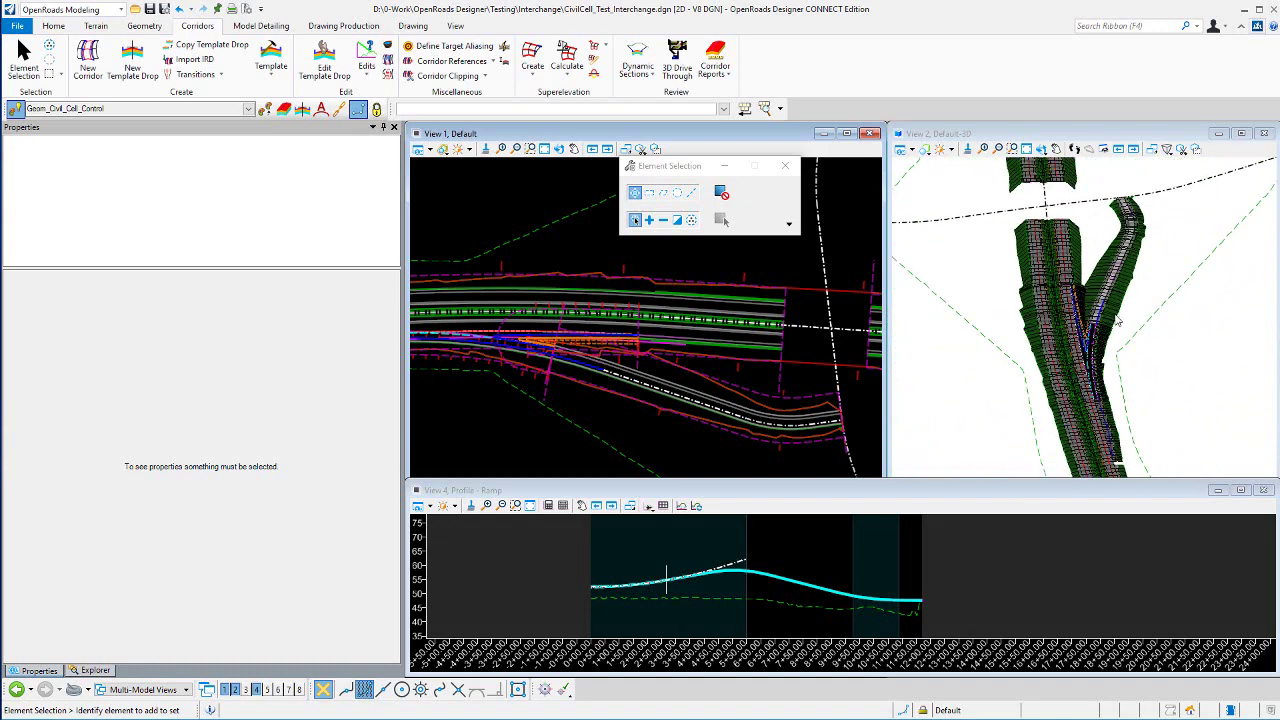
scroll(720, 345, down, 4)
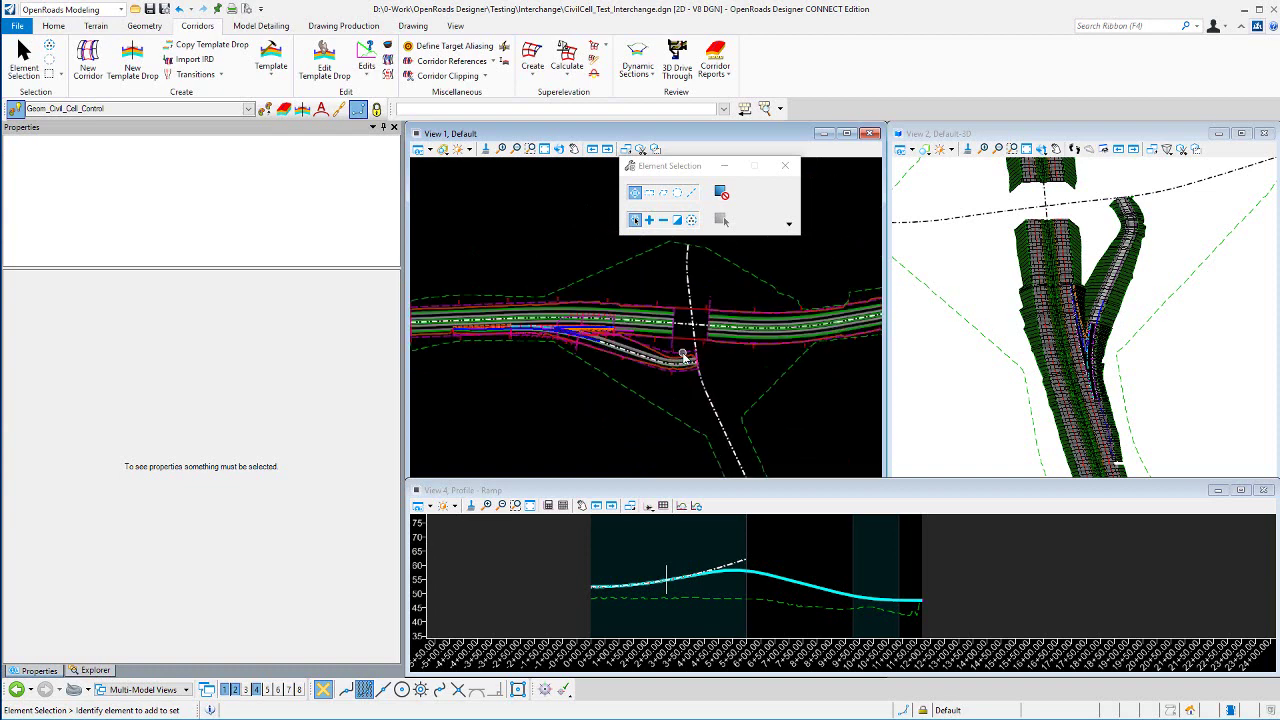